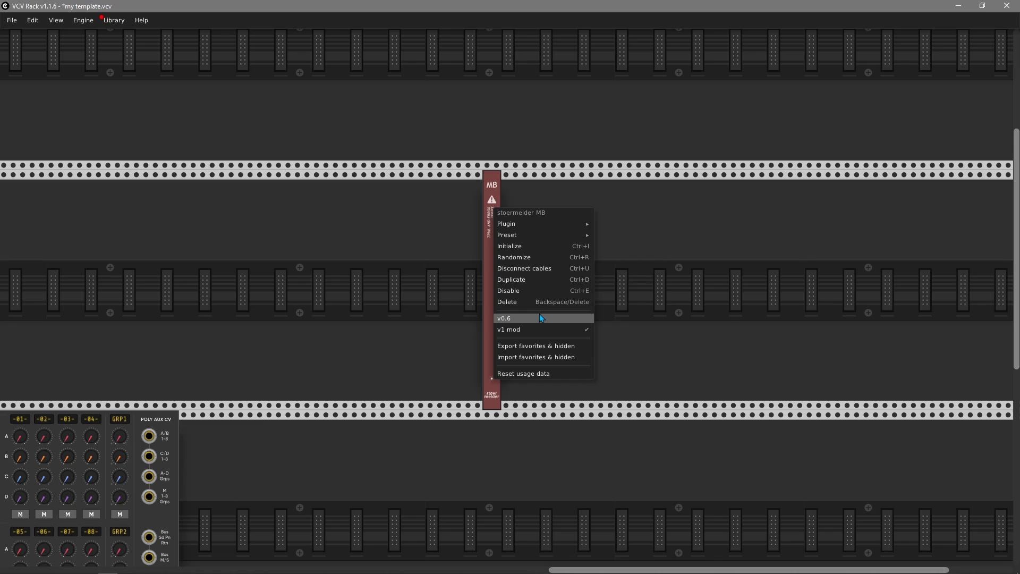
- Switch the MB module to the v0.6 browser mode and look through the module browser's author list
click(541, 319)
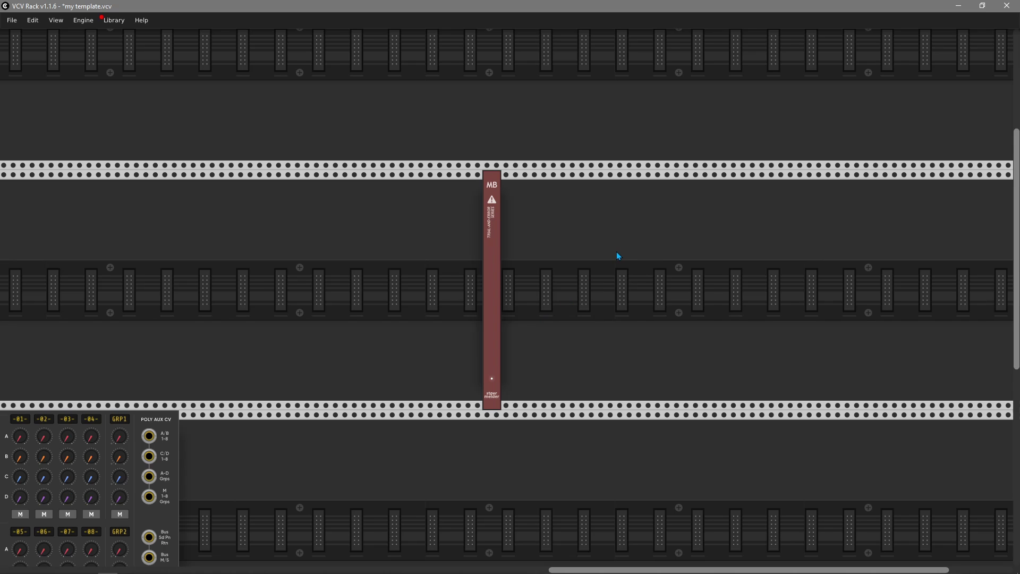
right_click(602, 249)
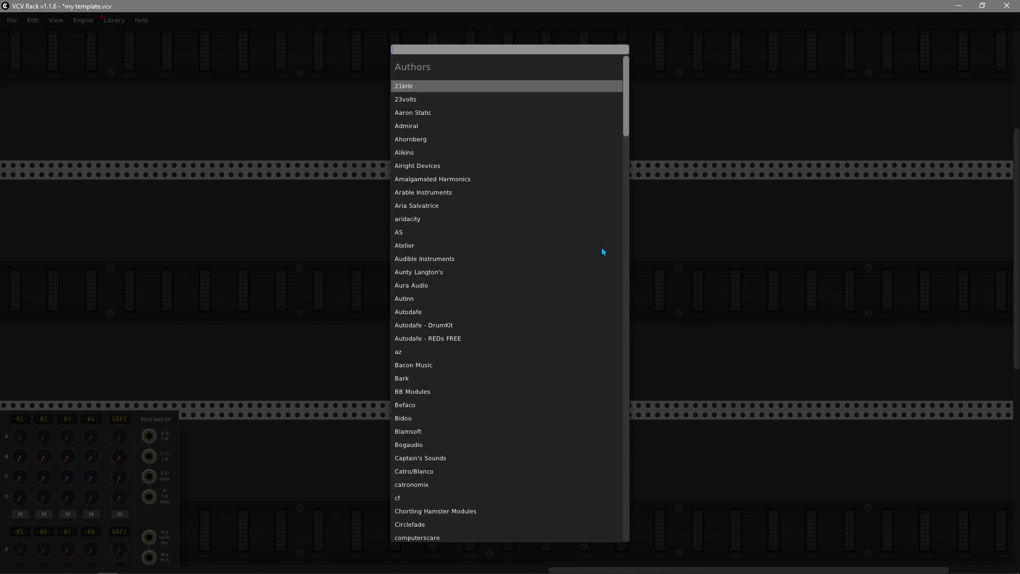
scroll(531, 249, down, 10)
scroll(532, 250, up, 10)
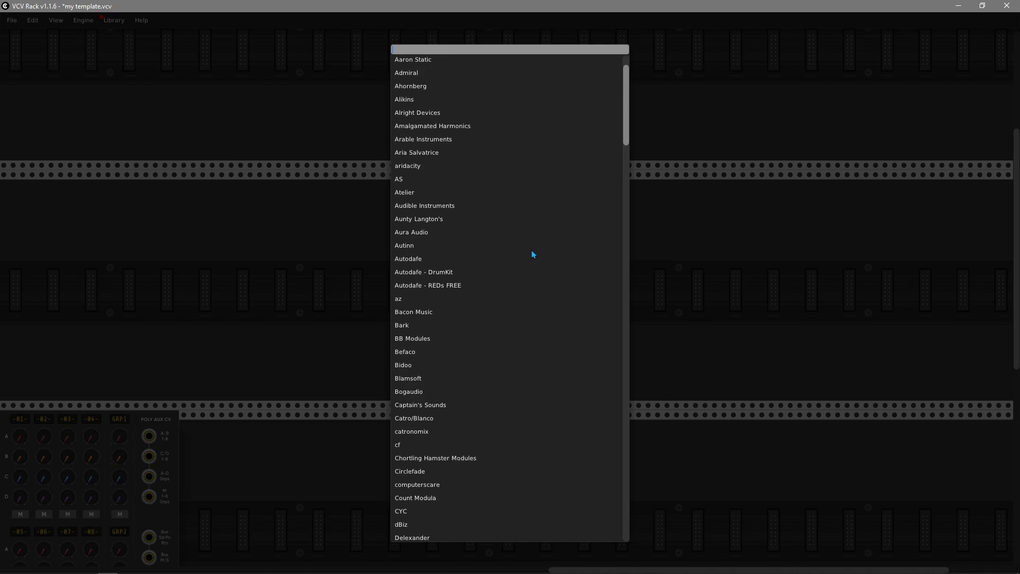
- Mark the Joni module by Arable Instruments as a favorite and return to the main browser list
click(421, 193)
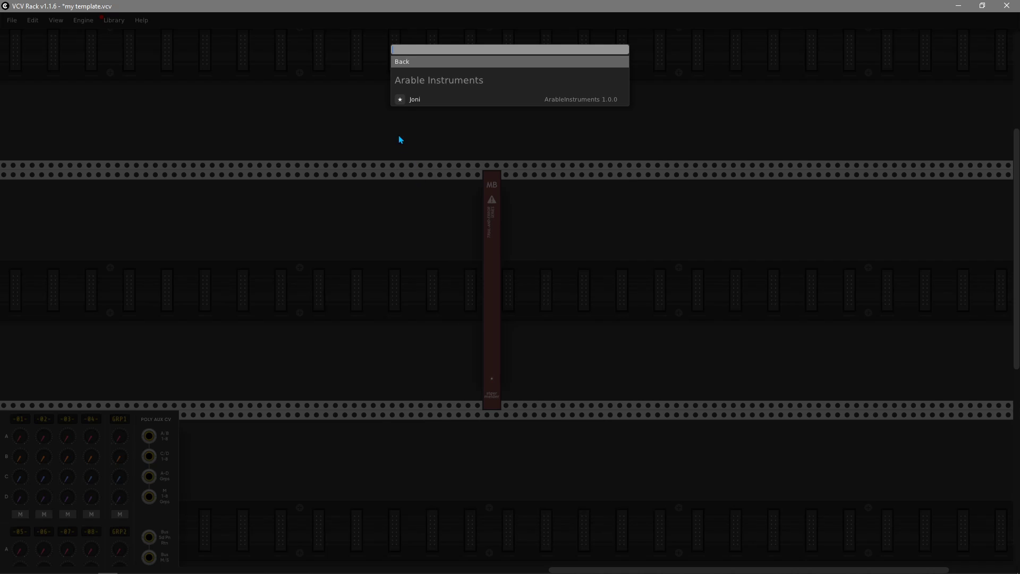
click(400, 100)
click(417, 64)
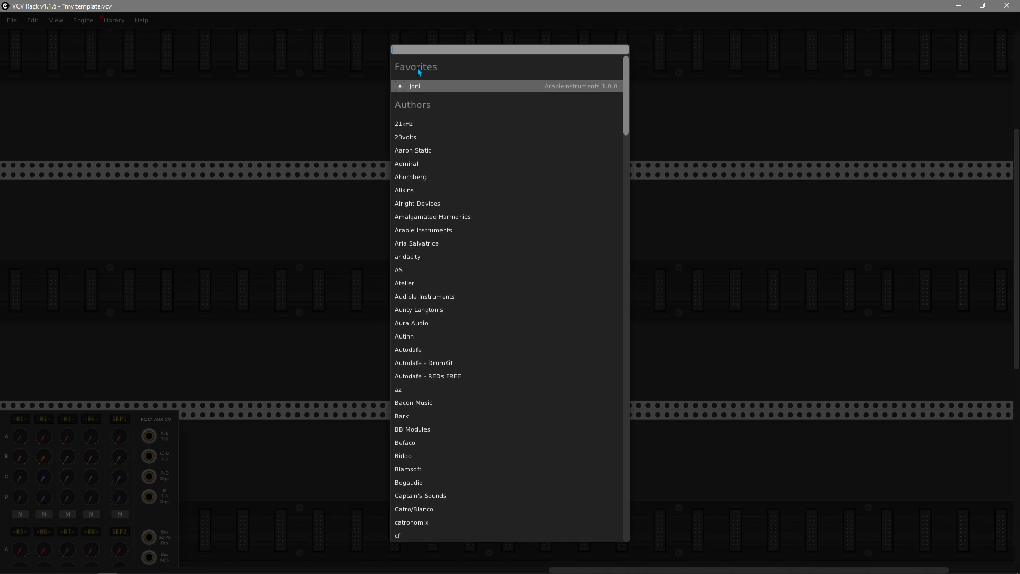
- Add the favorite Joni module to the rack beside MB and delete it again
click(424, 86)
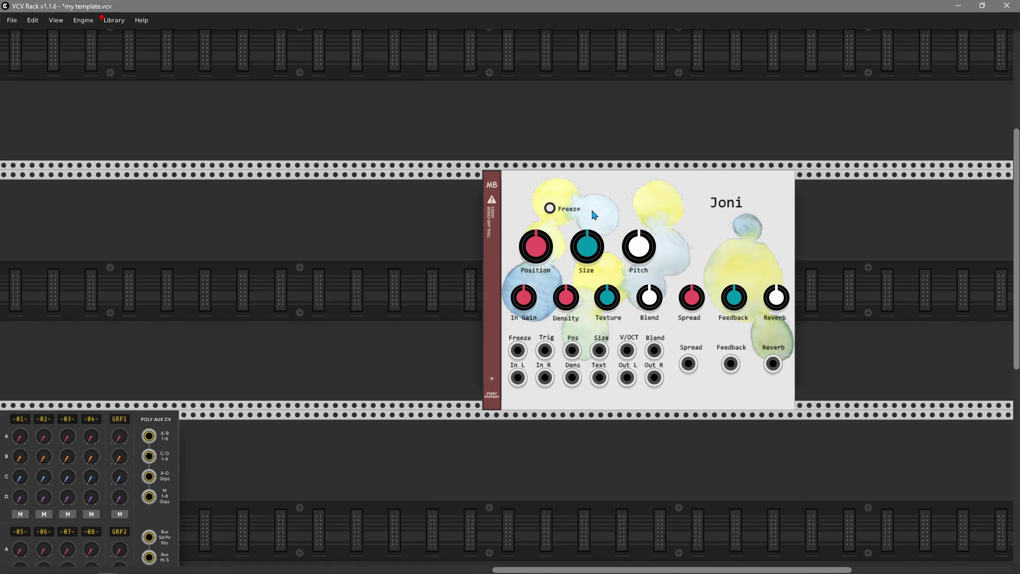
right_click(597, 173)
click(611, 265)
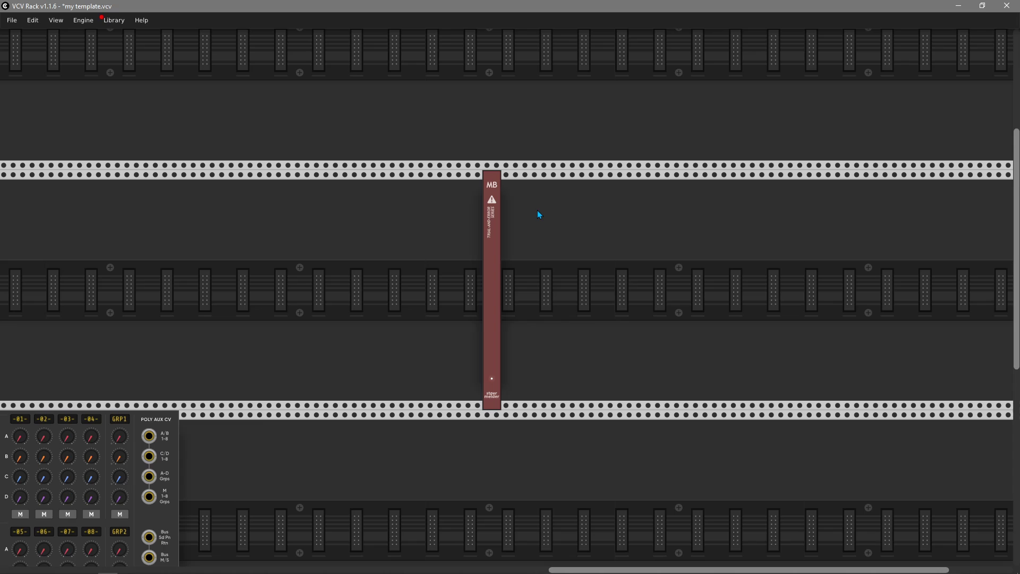
- Switch the MB module to the v1 mod browser mode
right_click(494, 215)
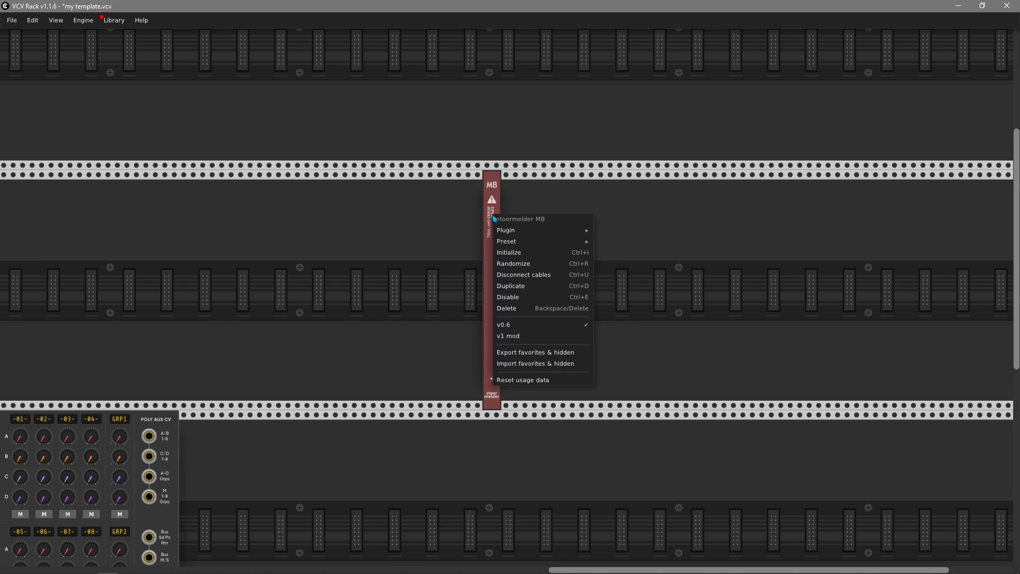
click(520, 337)
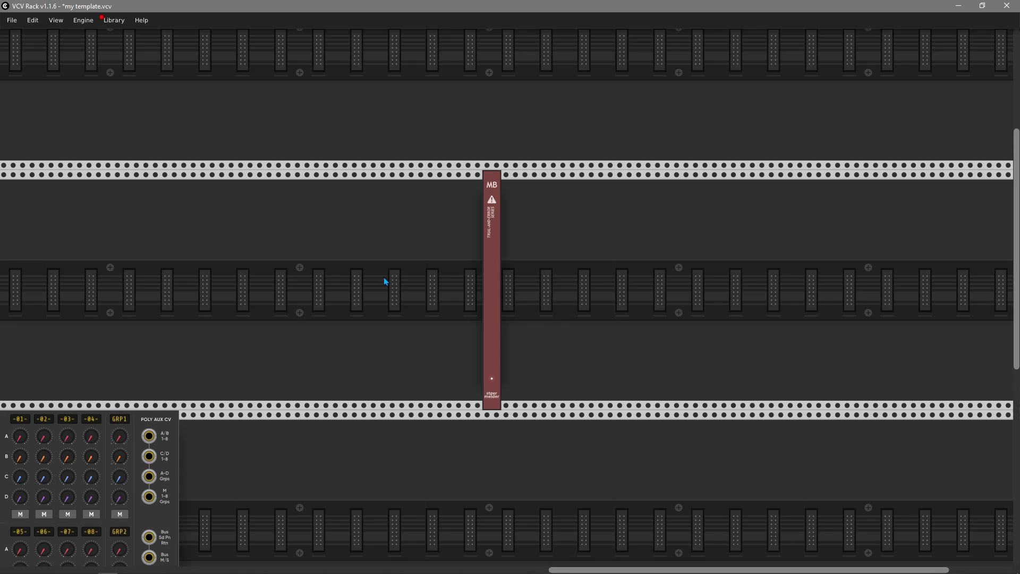
- Switch to the Brave browser and examine the vcvrack-packtau releases page and its address on GitHub
click(77, 570)
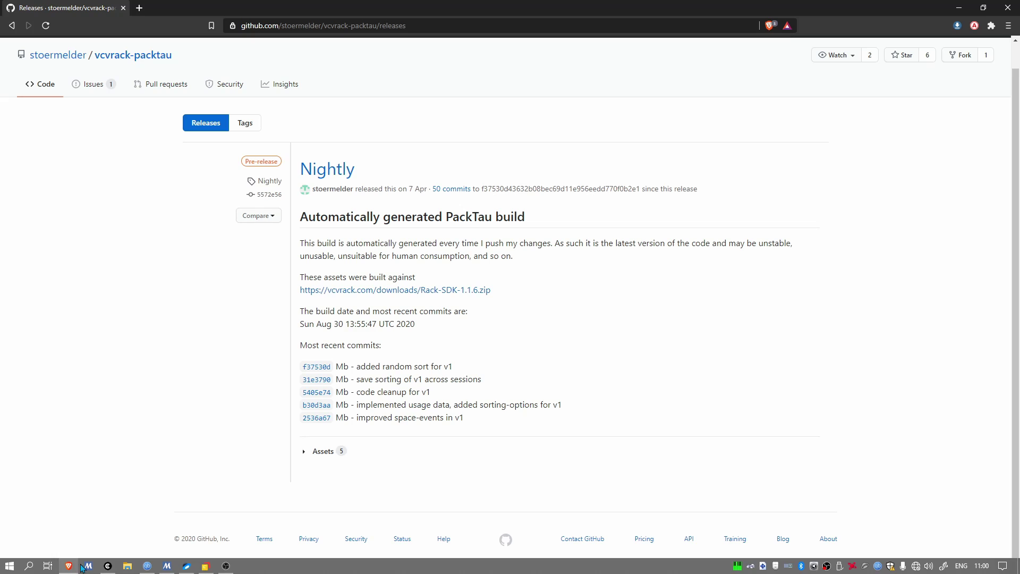
click(421, 26)
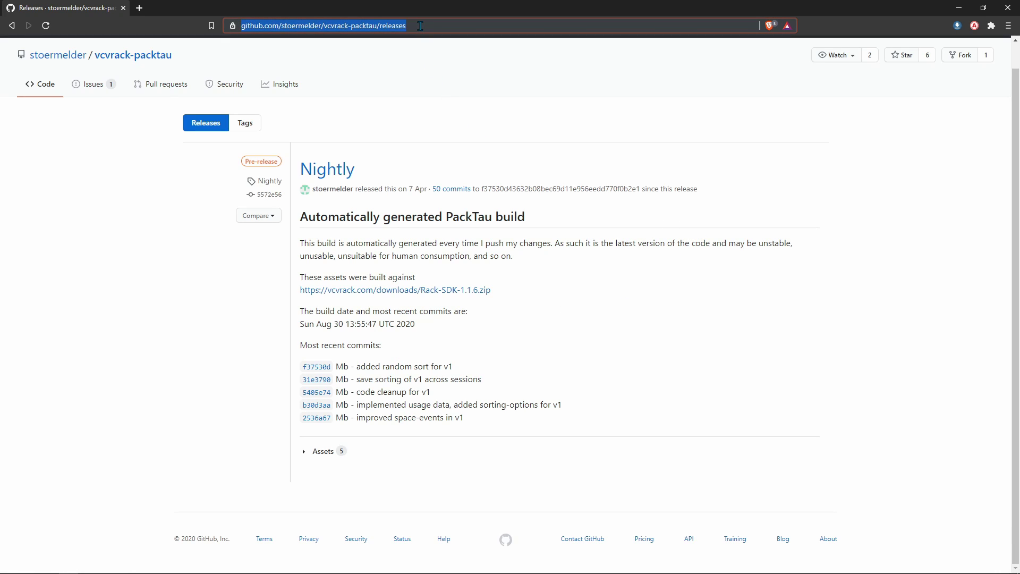
click(440, 131)
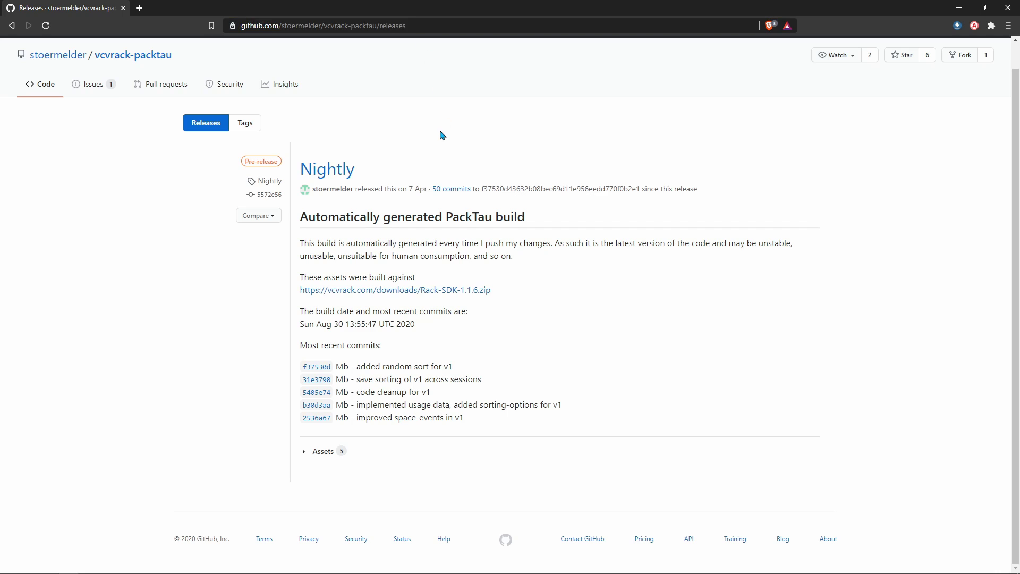
scroll(372, 362, up, 1)
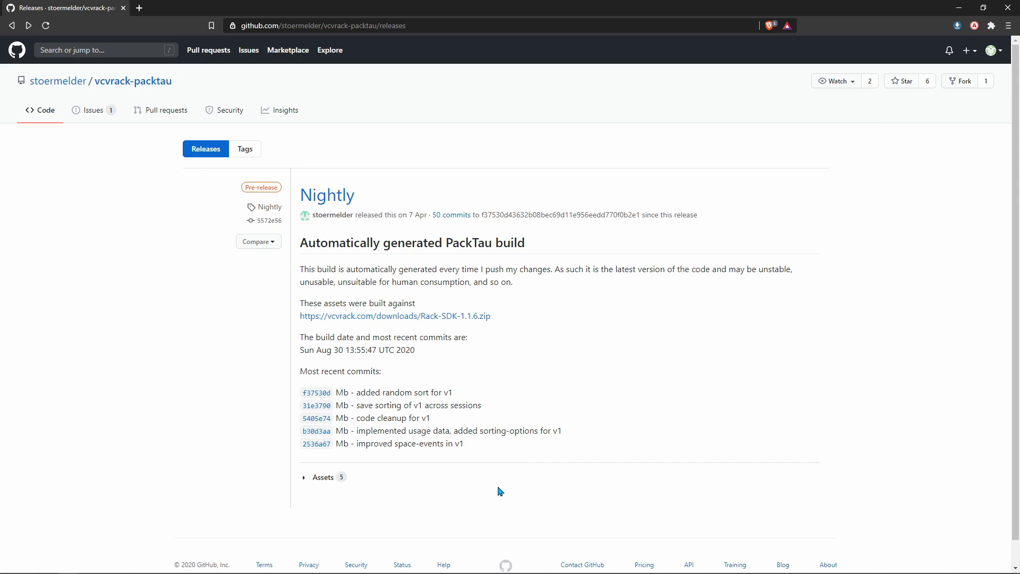
click(426, 24)
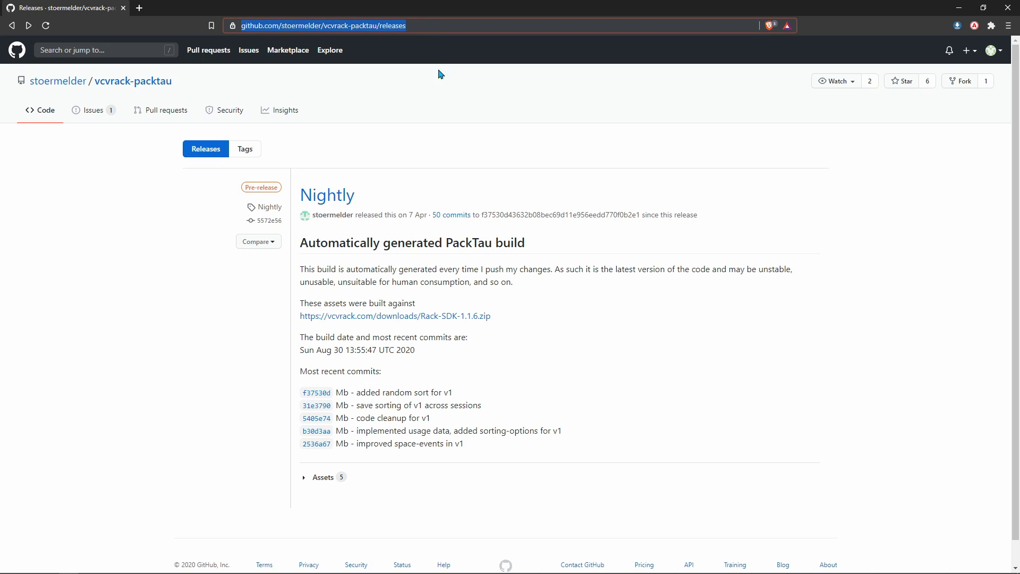
click(642, 394)
- Expand the Nightly release assets and try to save Stoermelder-PackTau-1.0.f37530d-win-20200830.zip in the plugins-v1 folder
click(317, 480)
scroll(292, 461, down, 3)
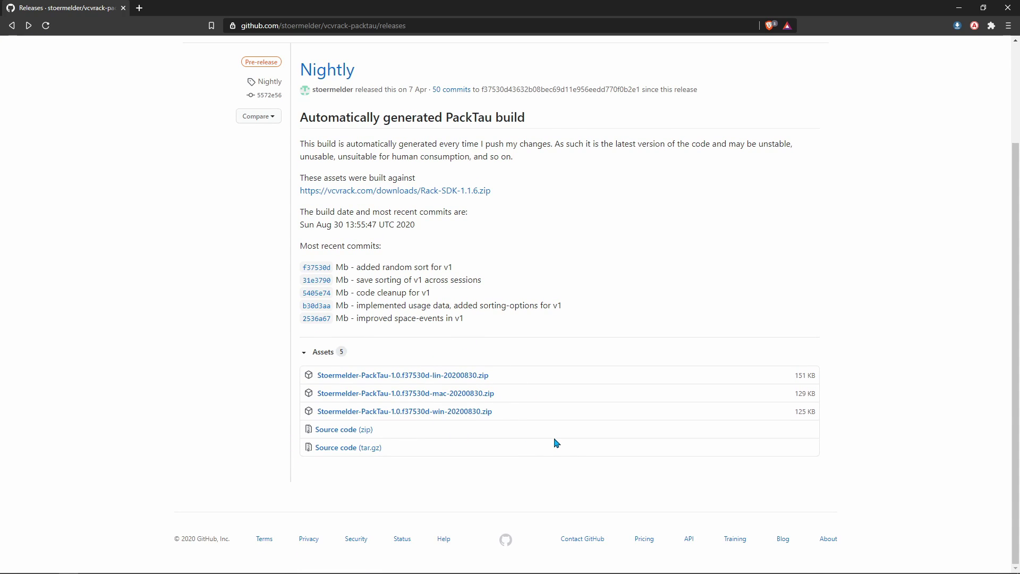
click(438, 415)
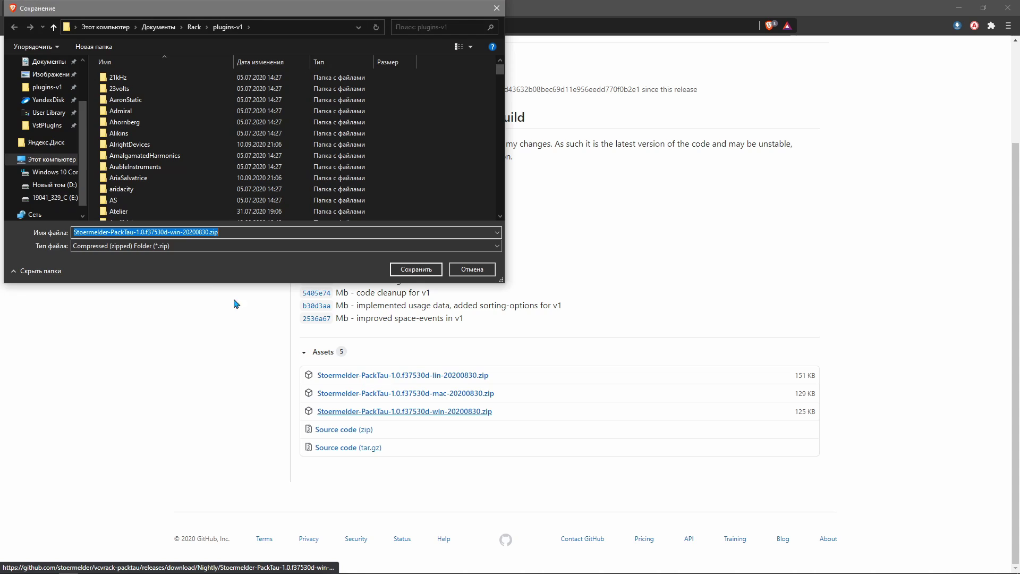
click(55, 90)
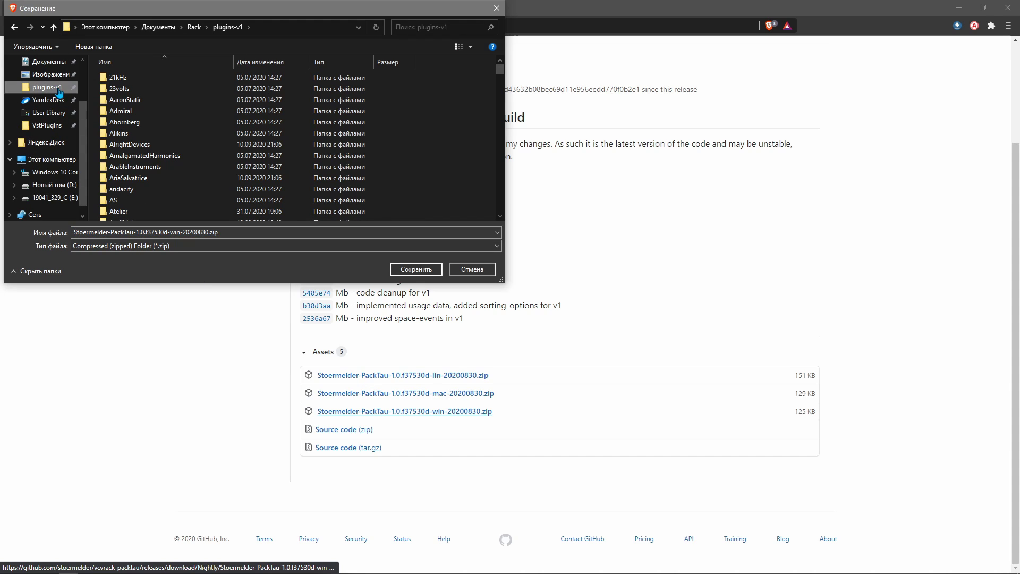
click(417, 270)
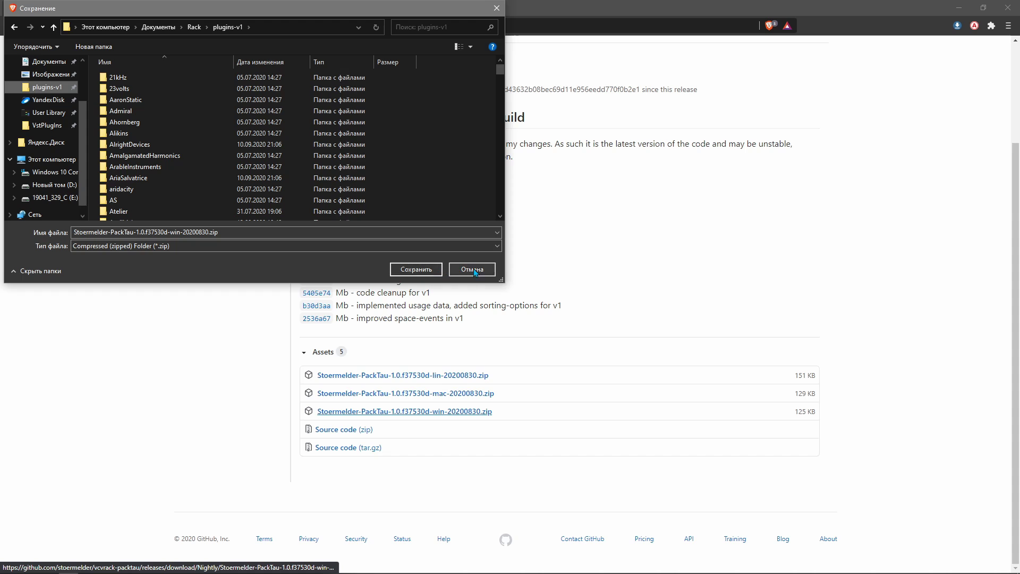
- Switch to VCV Rack and move the MB module directly beside the AUDIO-8 module
mouse_move(282, 572)
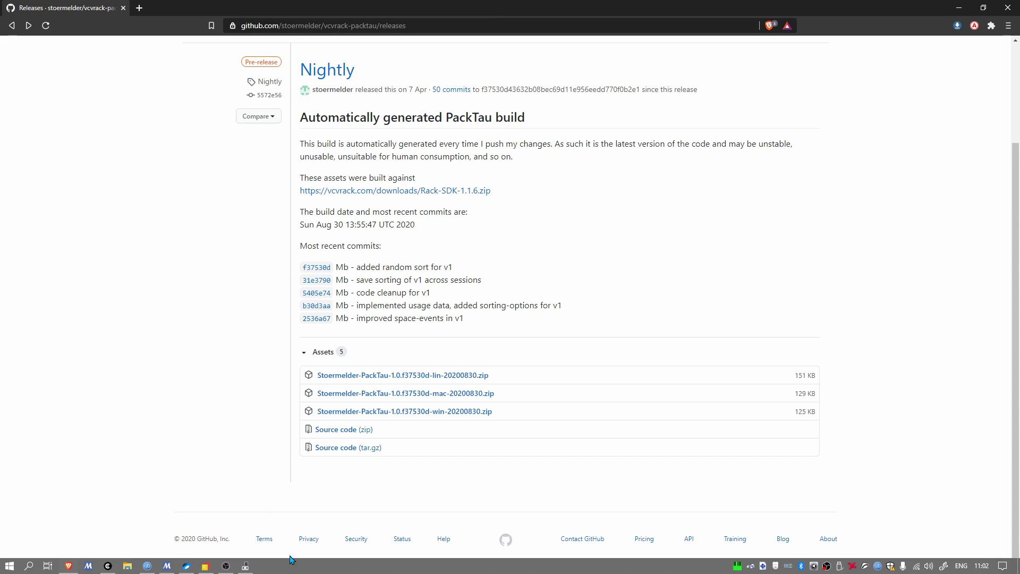
click(108, 566)
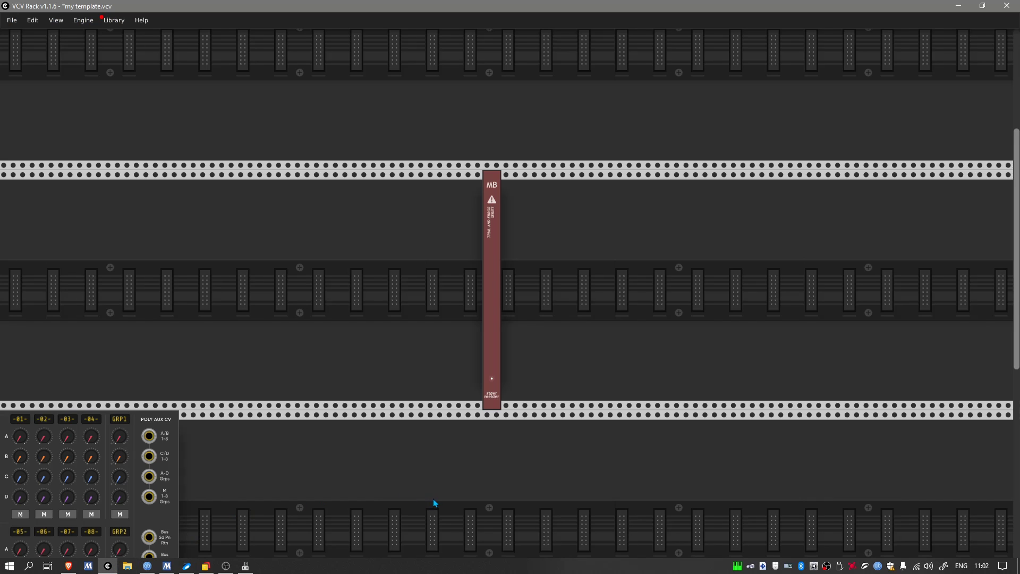
scroll(434, 498, down, 3)
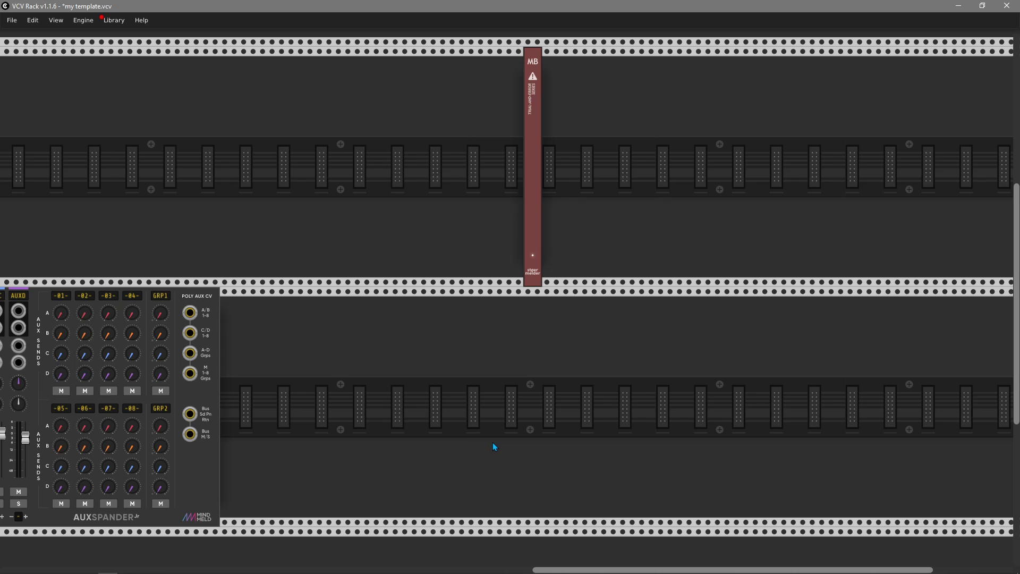
scroll(513, 417, up, 4)
scroll(658, 255, left, 10)
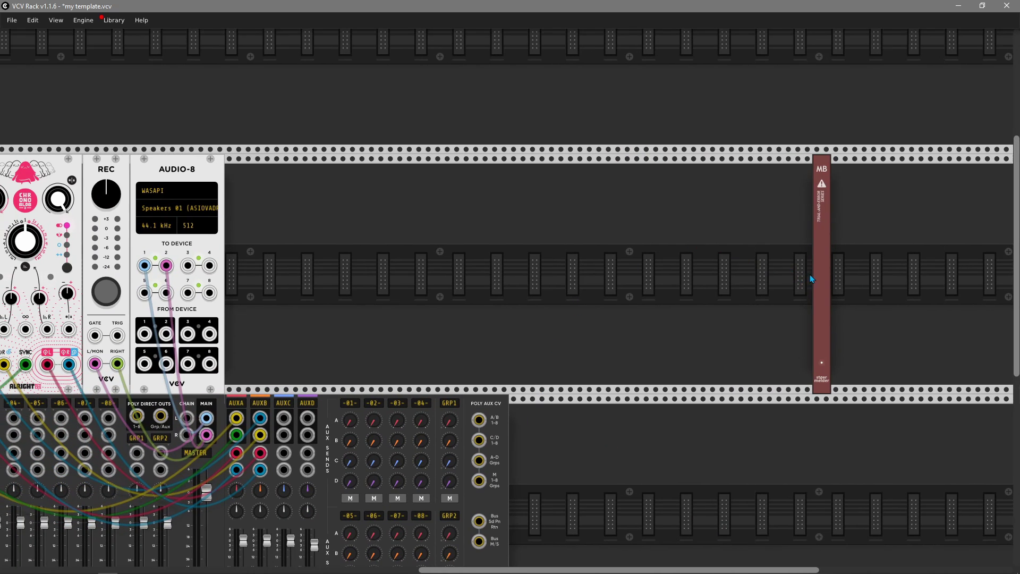
drag(821, 277, 234, 282)
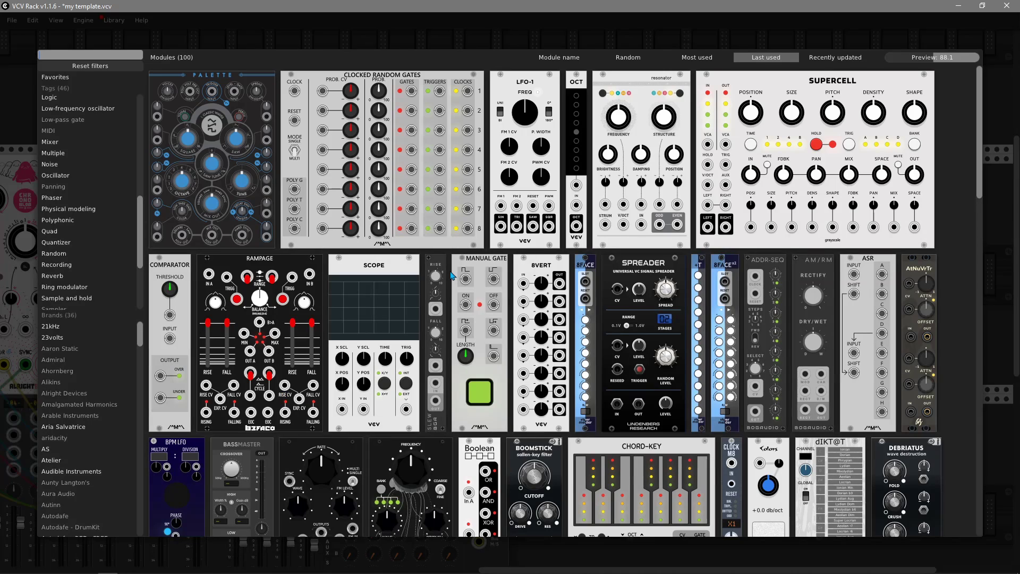
- Open the module browser and examine the context options for the Clocked Random Gates module
right_click(432, 312)
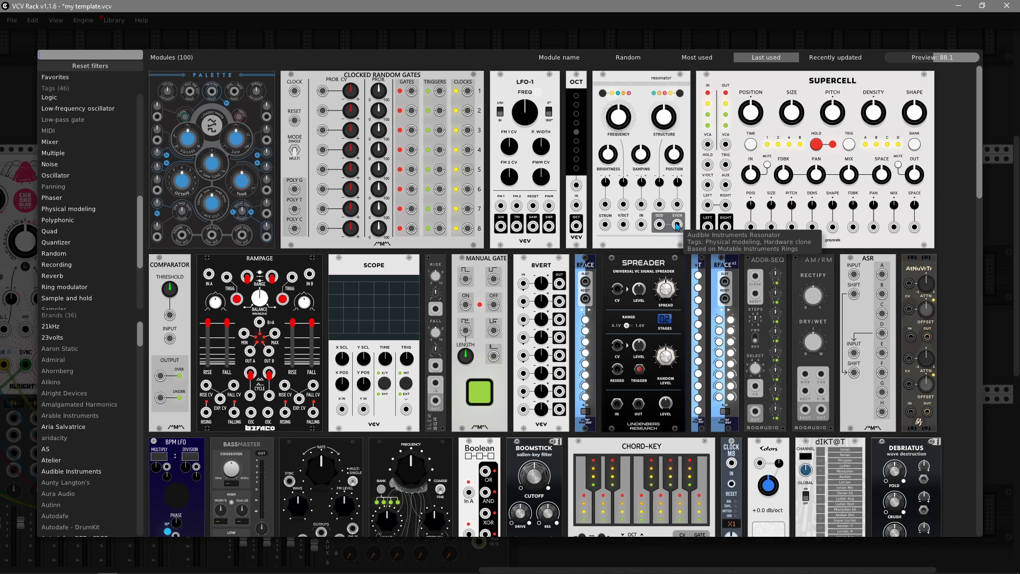
right_click(423, 185)
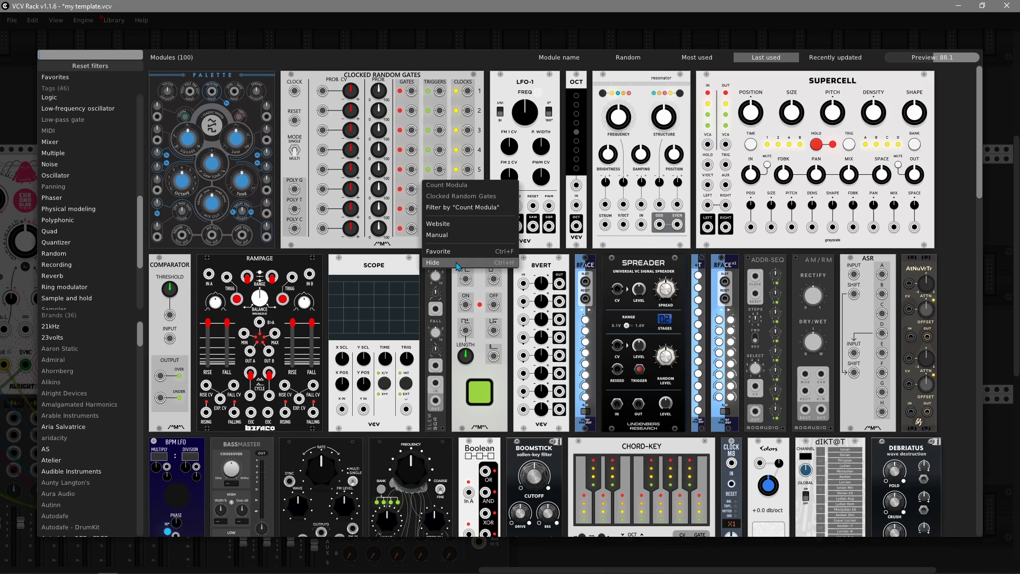
click(446, 59)
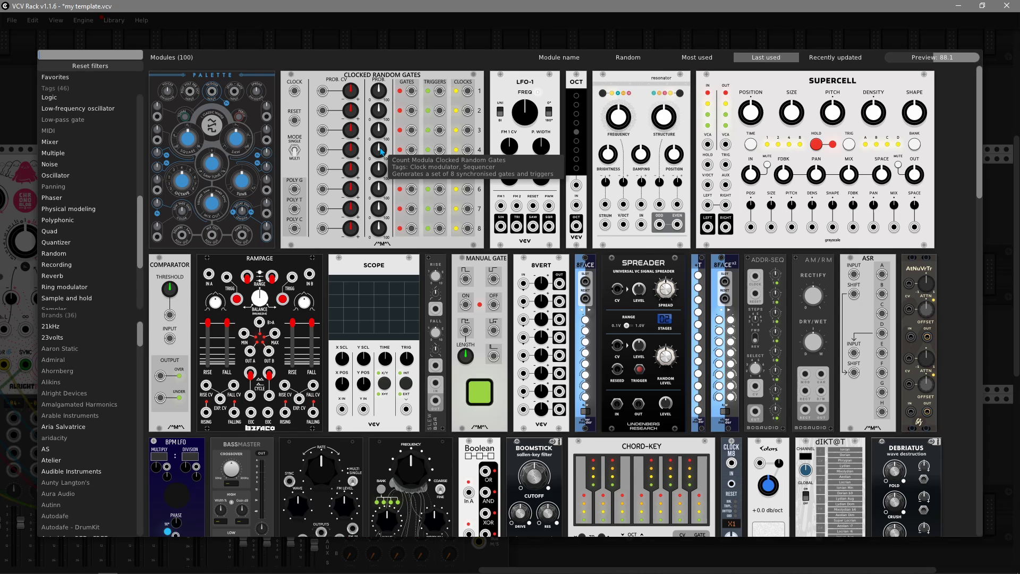
- Reveal the hidden modules in the module browser, look through them, and restore the filtered view
key(BackSpace)
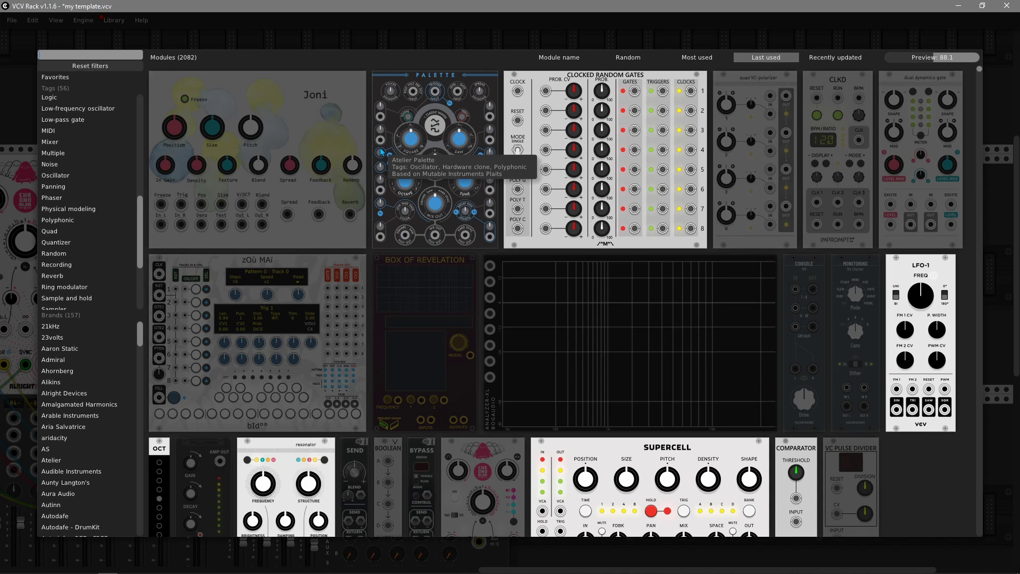
scroll(420, 223, down, 5)
scroll(457, 285, up, 4)
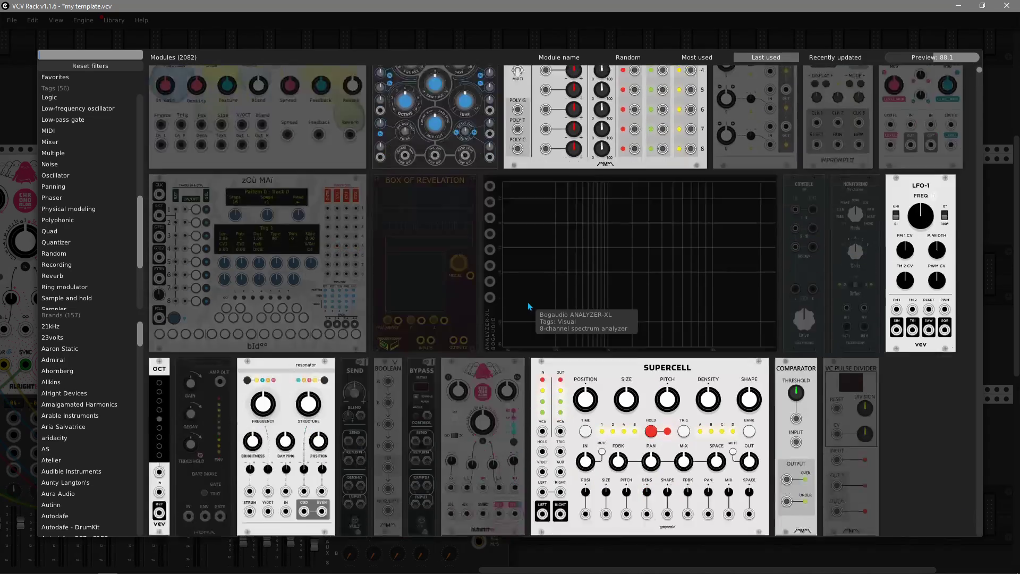
scroll(530, 307, down, 8)
scroll(530, 305, up, 10)
scroll(534, 303, down, 5)
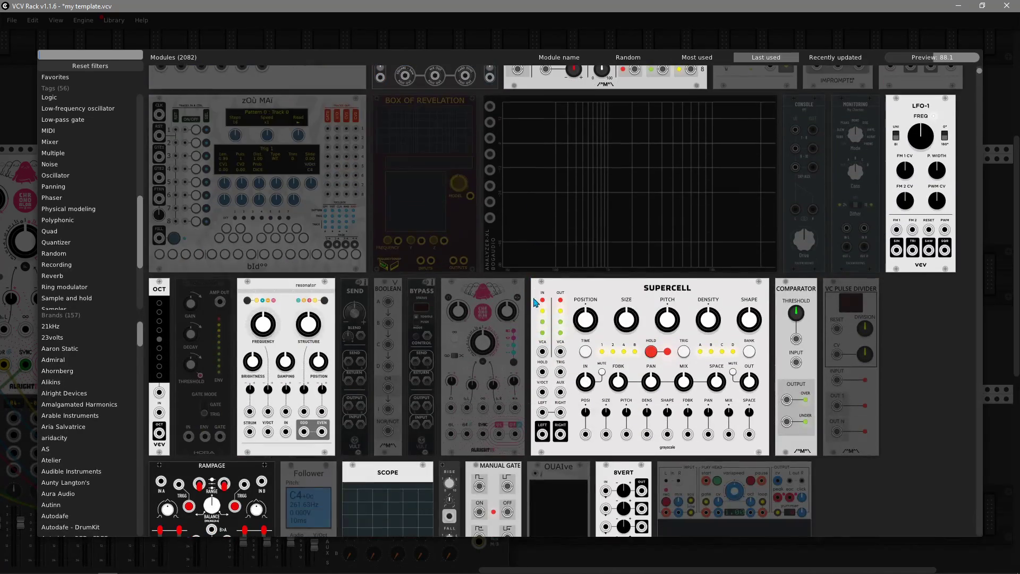
key(space)
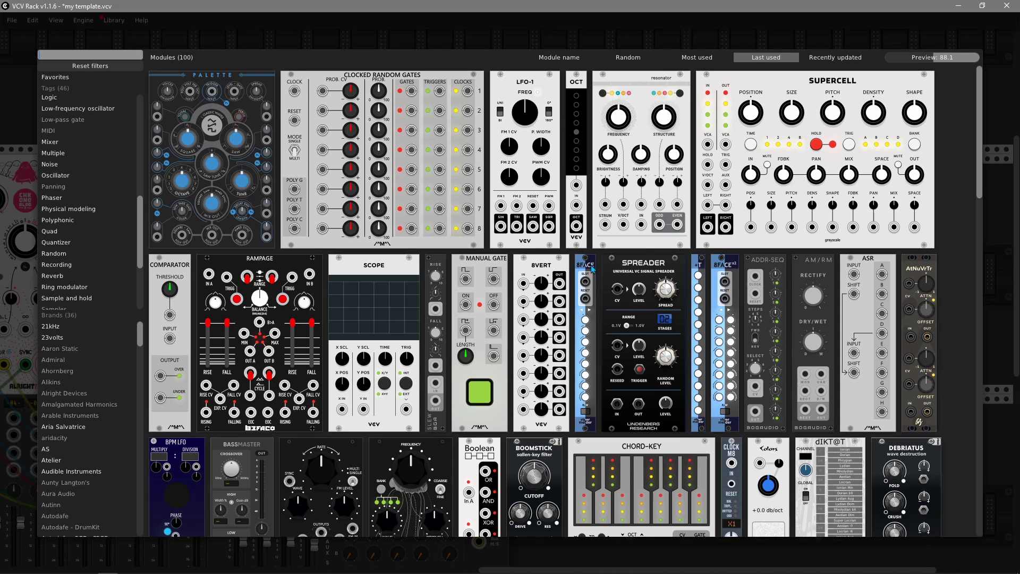
- Mark the Palette and Clocked Random Gates modules as favorites and filter the module browser by favorites
click(72, 75)
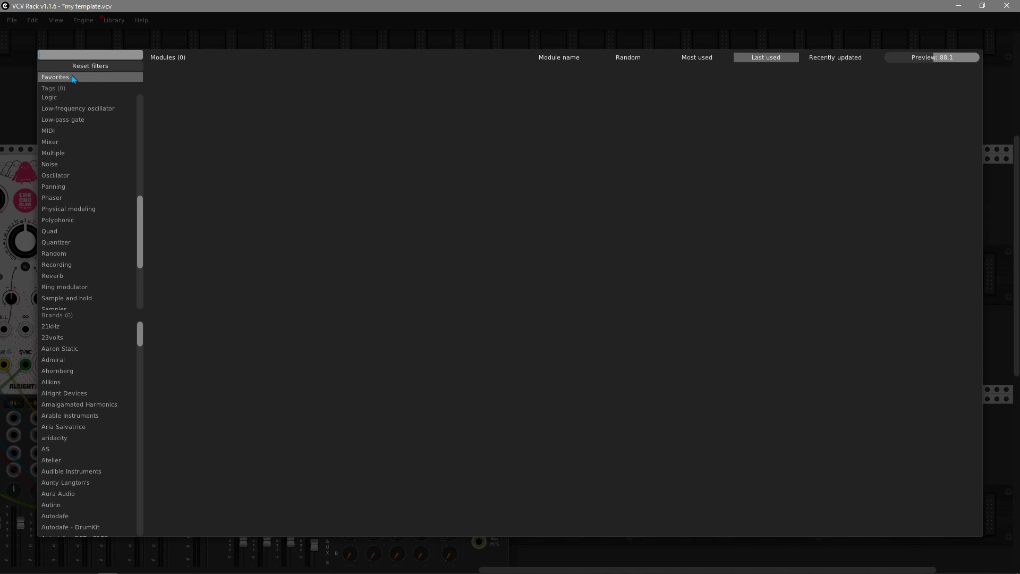
click(118, 67)
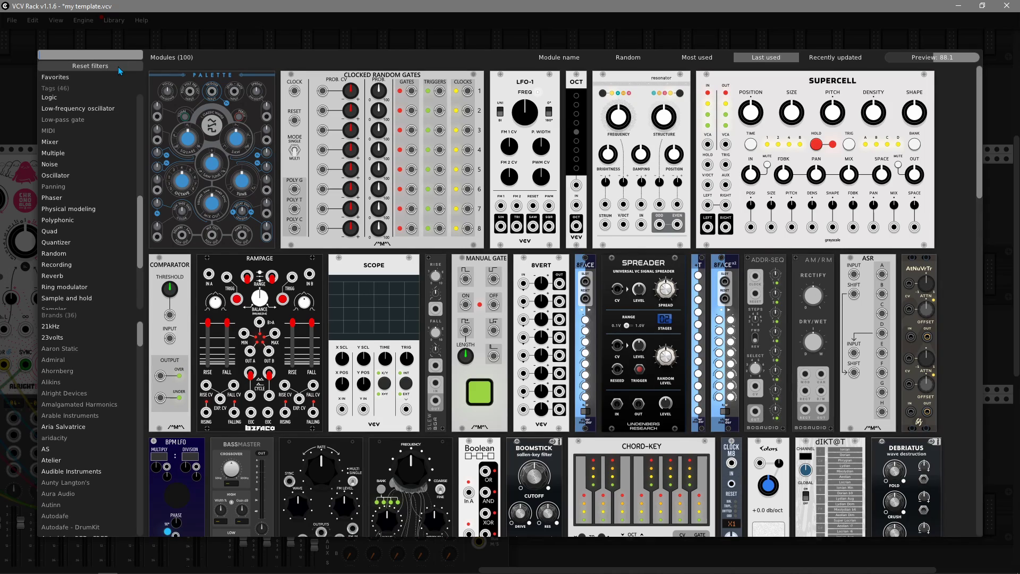
right_click(231, 153)
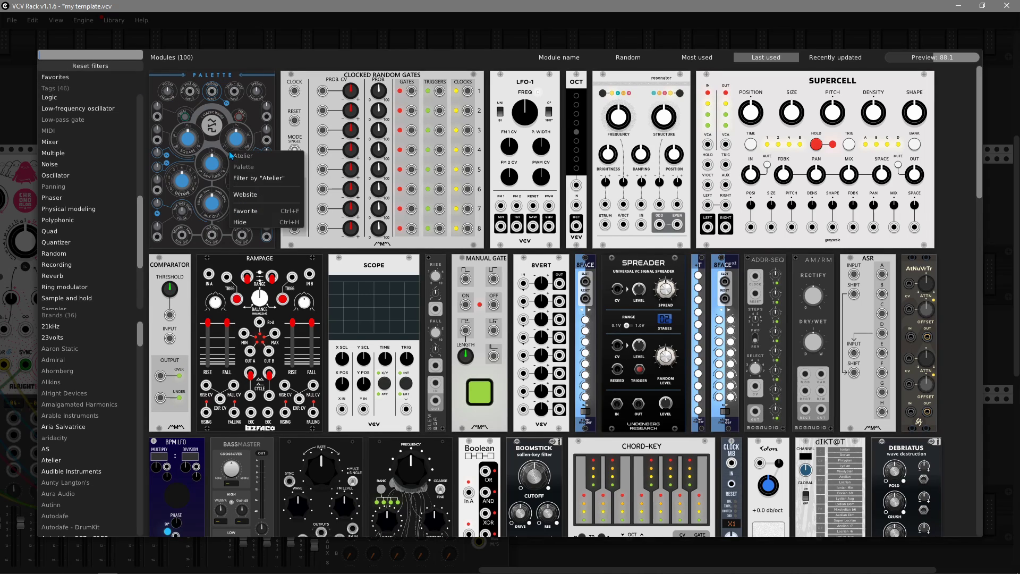
click(256, 211)
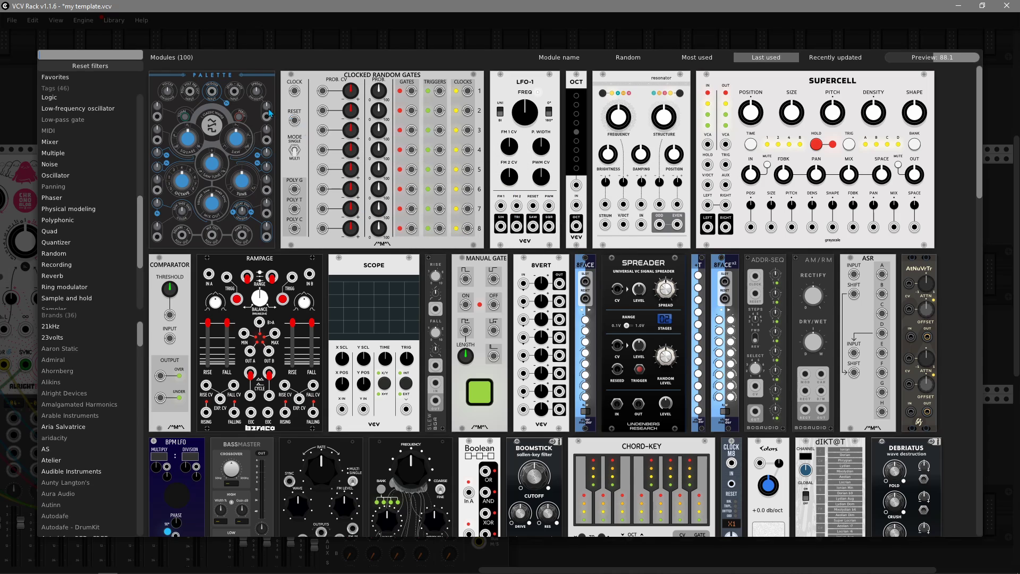
click(98, 78)
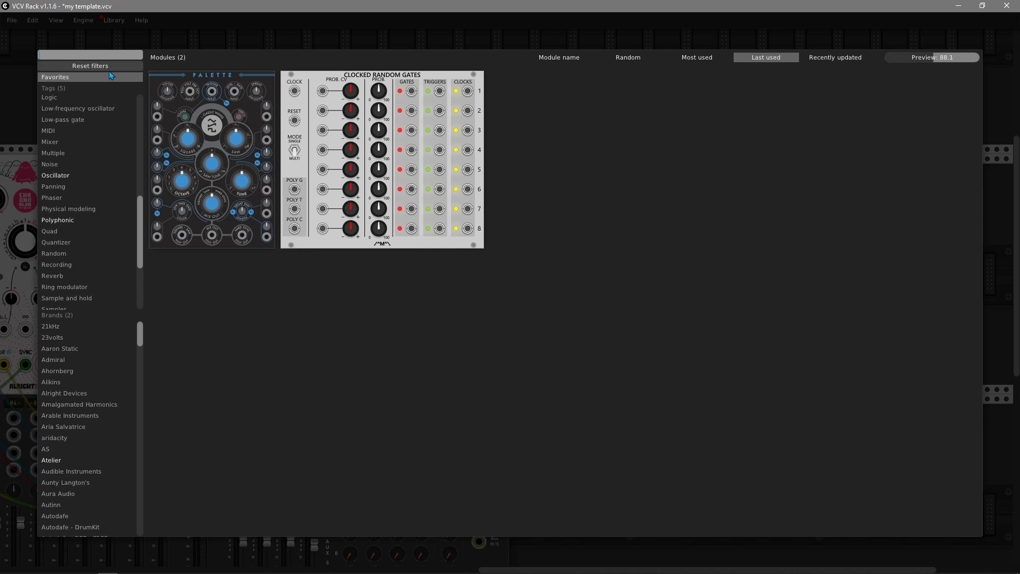
- Clear the favorites filter so the full module list is restored, and close the module browser
click(110, 68)
key(space)
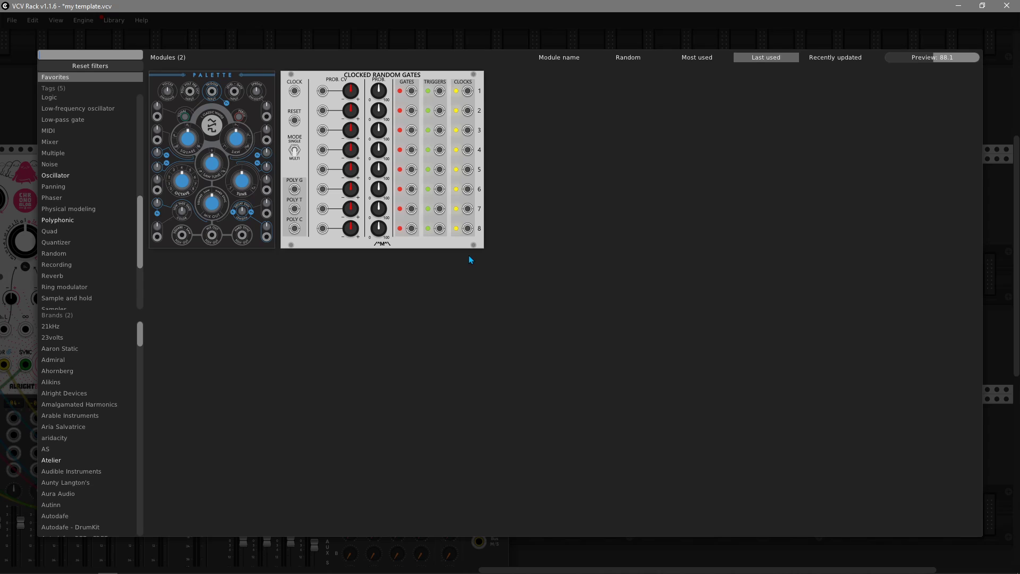
click(112, 66)
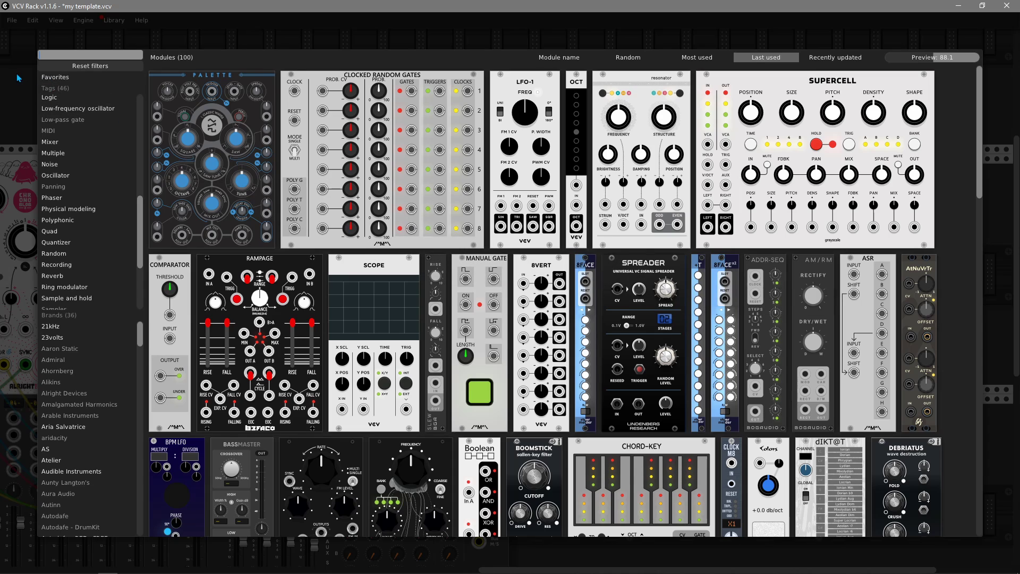
key(Escape)
- Examine the MB module's context options for browser mode, exporting and importing favorites and hidden modules, and resetting usage data
drag(238, 199, 348, 193)
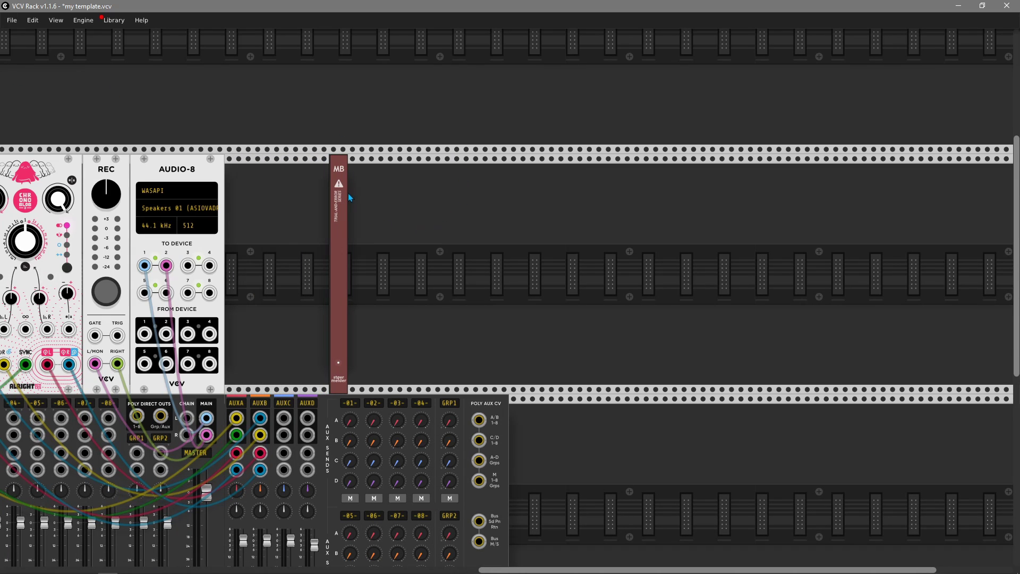
right_click(340, 187)
mouse_move(348, 207)
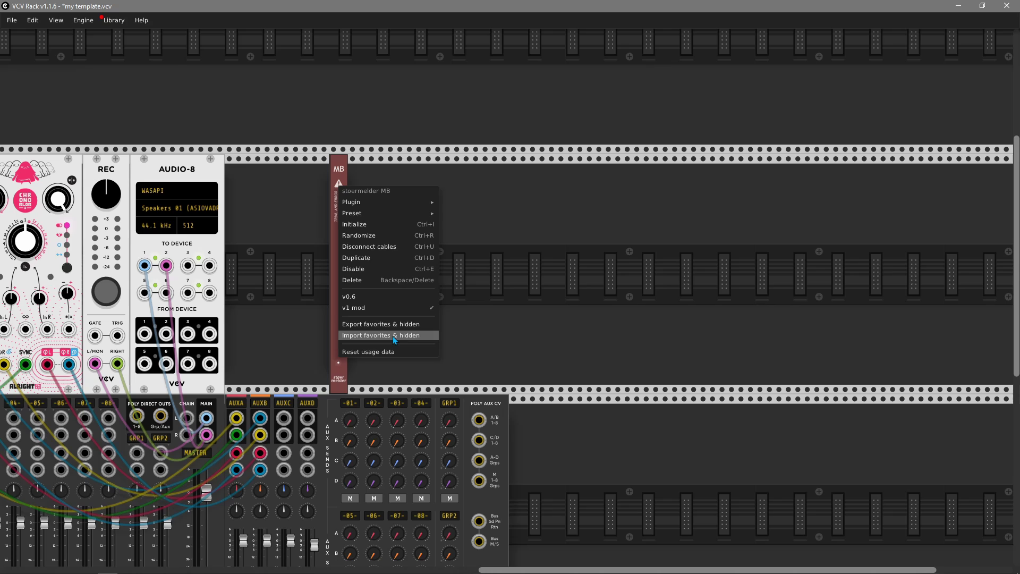
click(447, 337)
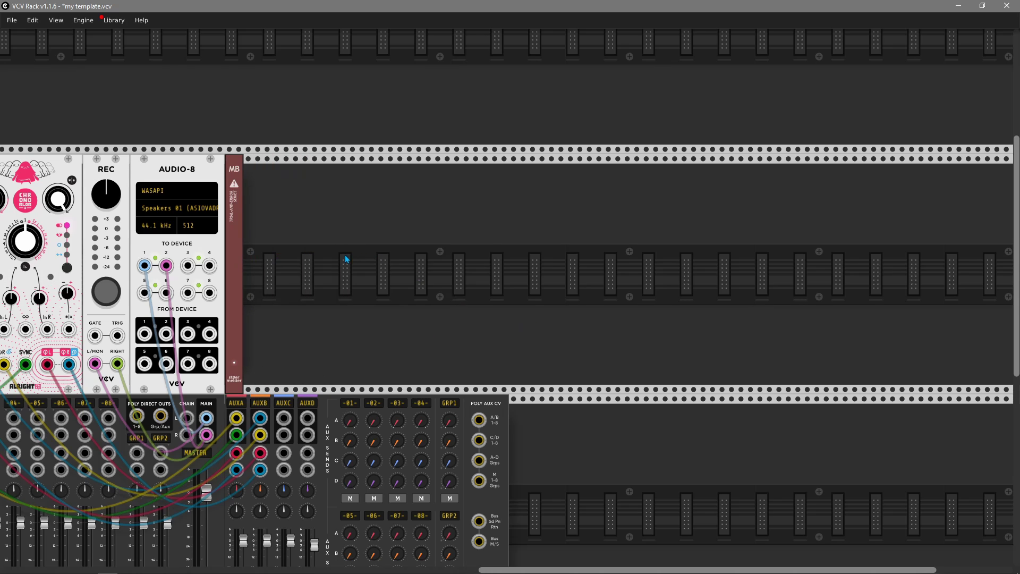
- Open the module browser, go through the Random, Most used, Last used and Recently updated sort orders, and sort by Module name
right_click(346, 260)
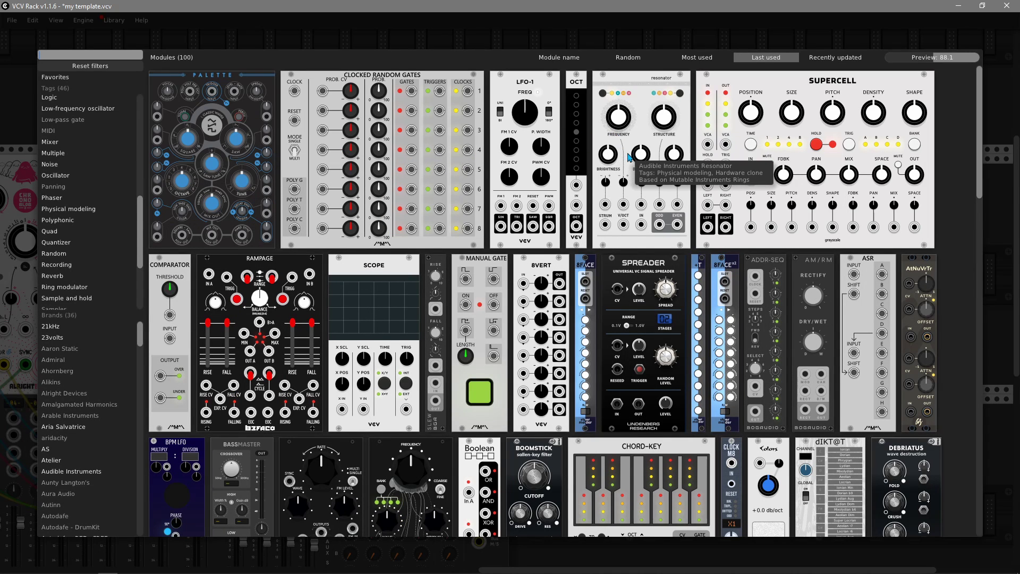
click(555, 56)
click(643, 59)
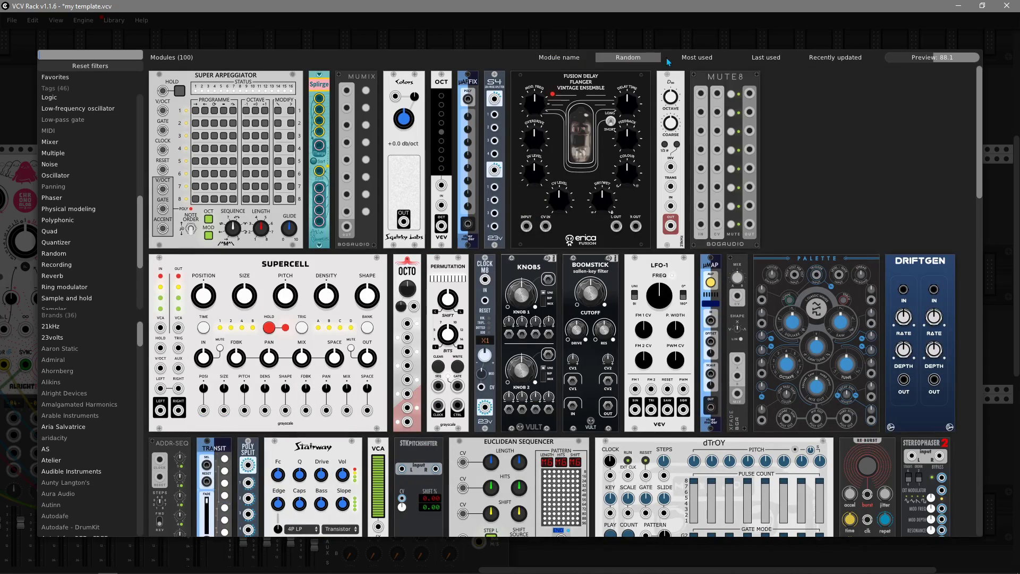
click(697, 57)
click(766, 57)
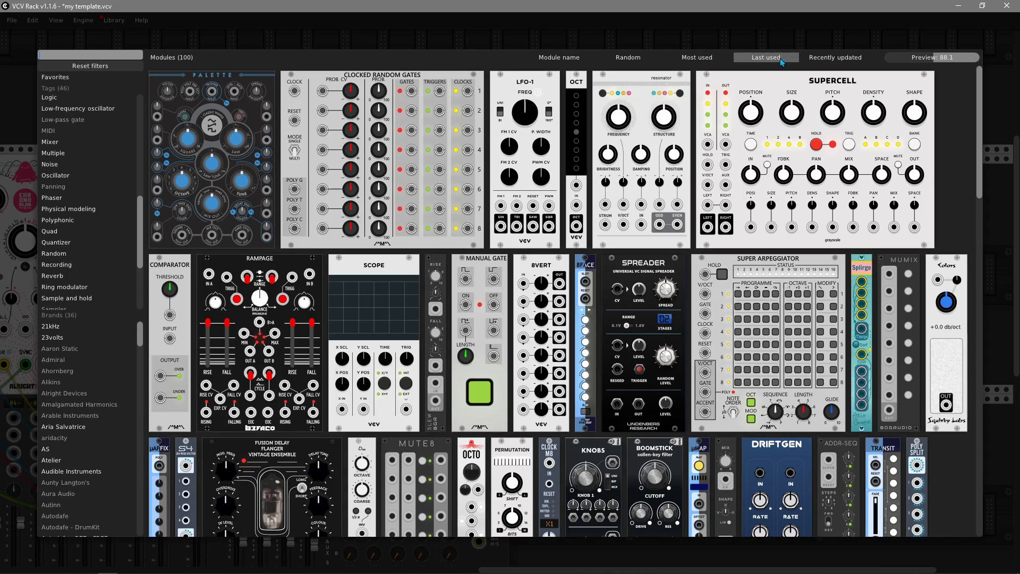
click(822, 60)
click(580, 61)
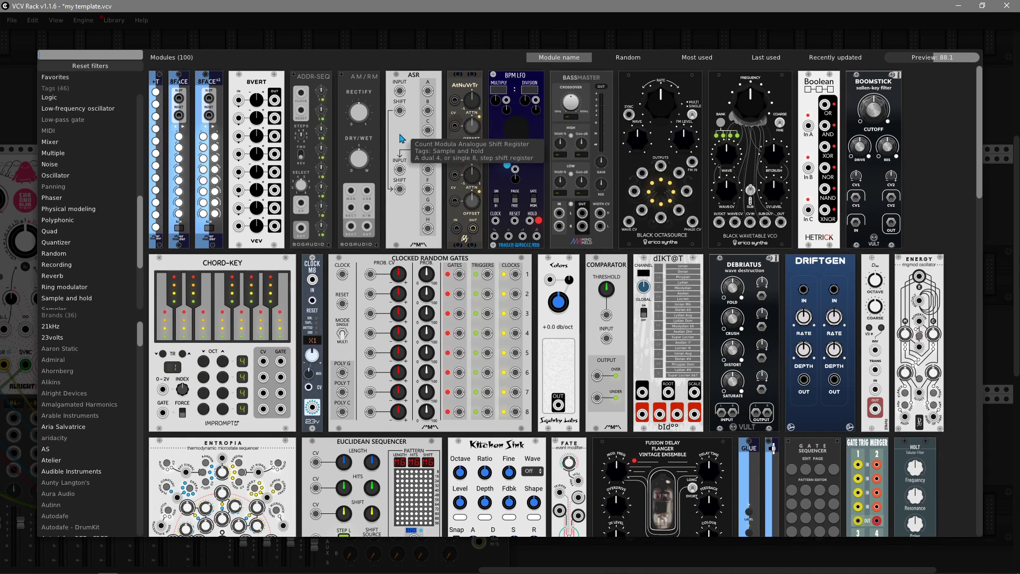
- Filter the module browser by the Bogaudio brand through the AM/RM module's options, and clear the filter
right_click(356, 160)
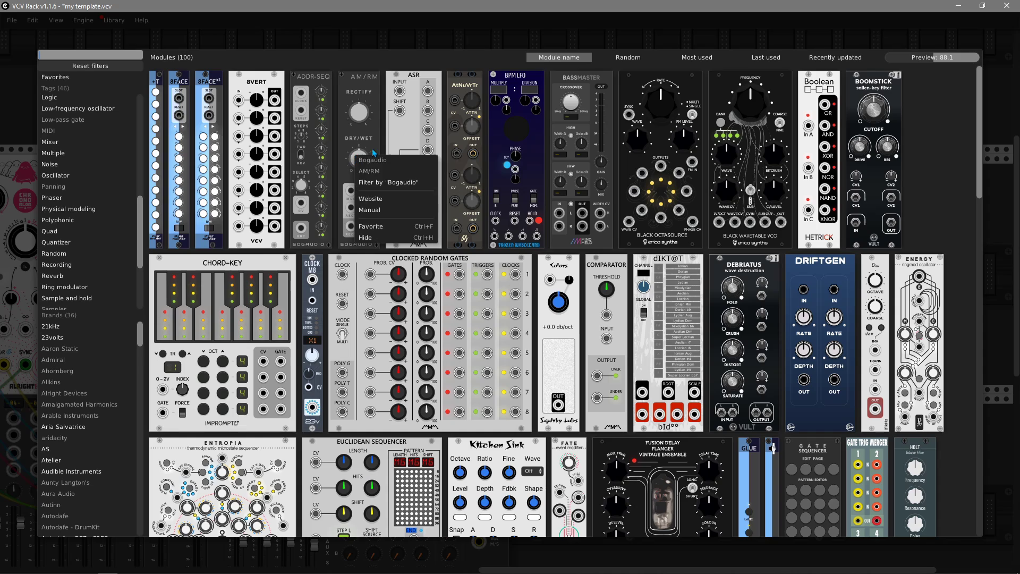
click(384, 184)
right_click(429, 153)
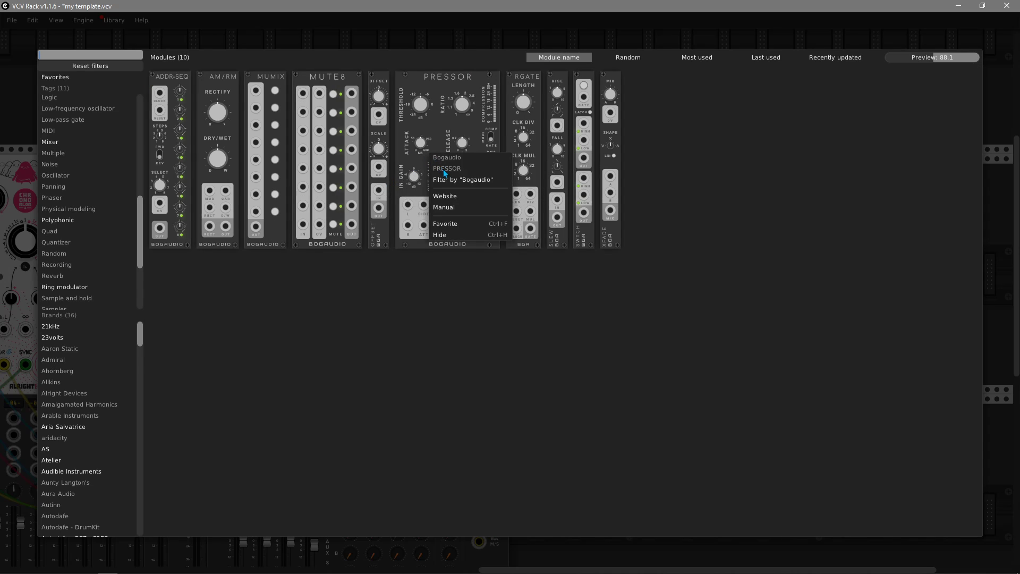
click(133, 60)
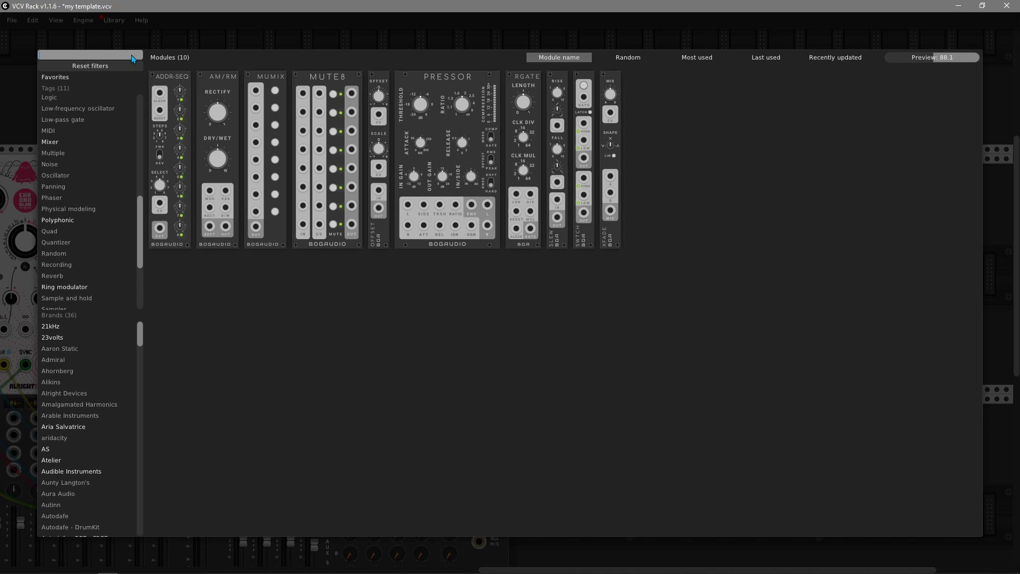
key(BackSpace)
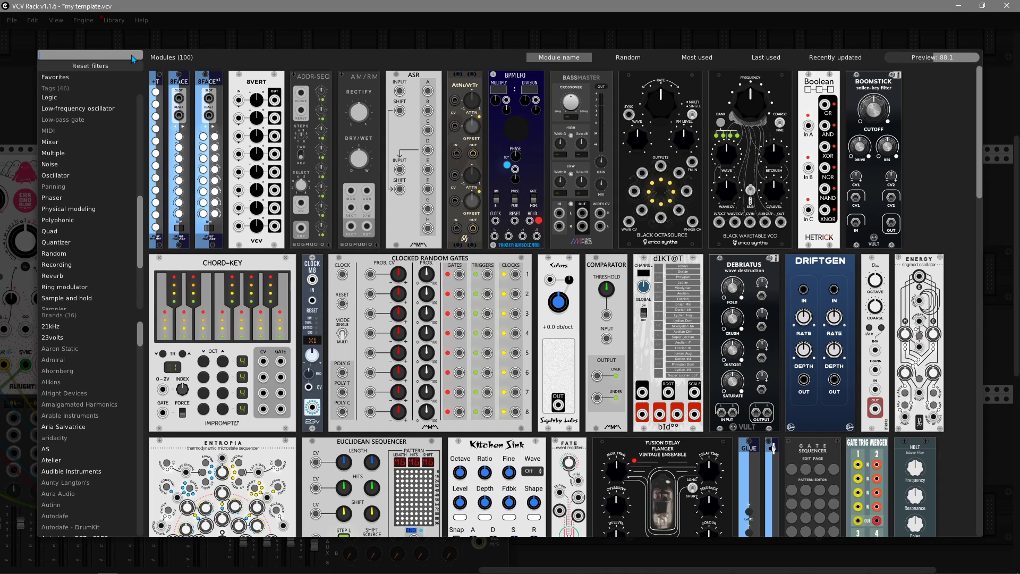
- Sort the module browser in Random order and reshuffle the modules repeatedly
click(631, 58)
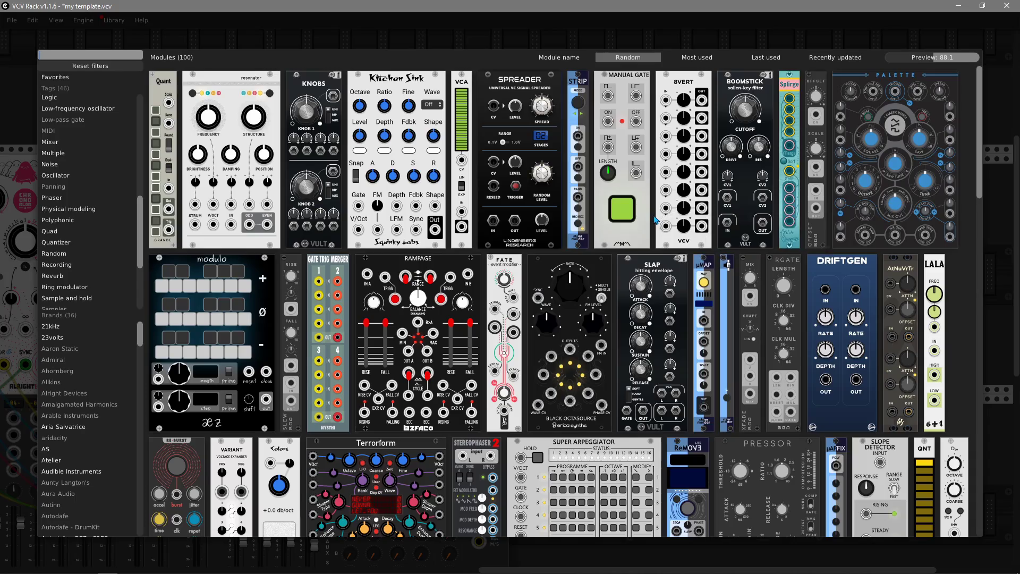
key(BackSpace)
key(BackSpace)
key(BackSpace)
key(BackSpace)
key(BackSpace)
key(BackSpace)
key(BackSpace)
key(BackSpace)
key(BackSpace)
key(BackSpace)
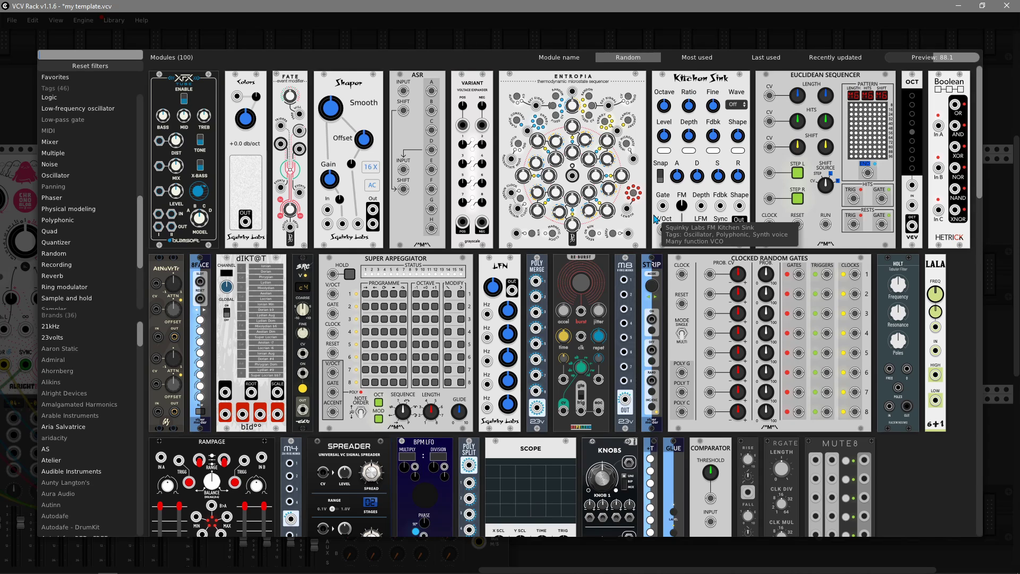
key(BackSpace)
key(BackSpace)
key(BackSpace)
key(BackSpace)
key(BackSpace)
key(BackSpace)
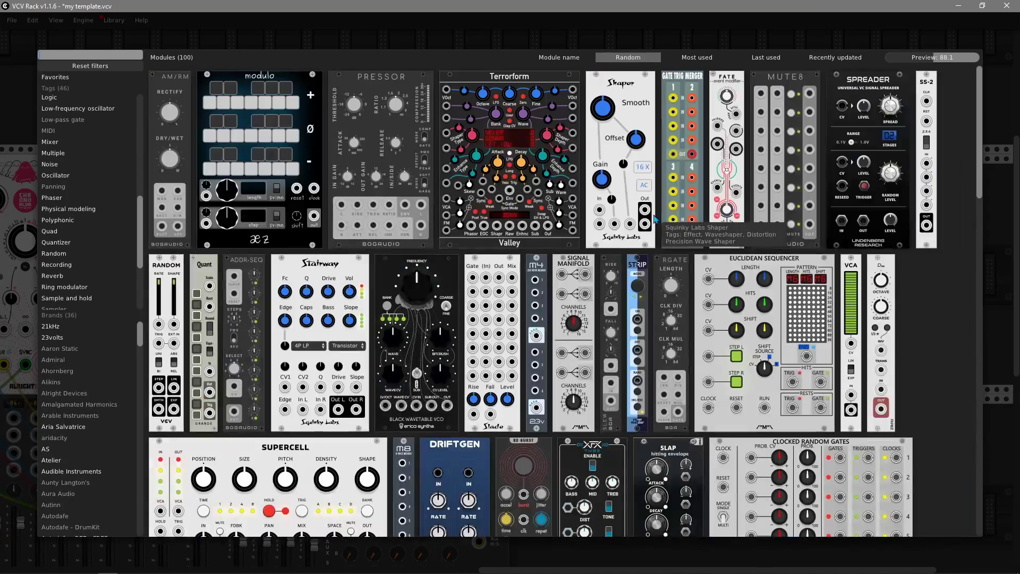
key(BackSpace)
key(BackSpace)
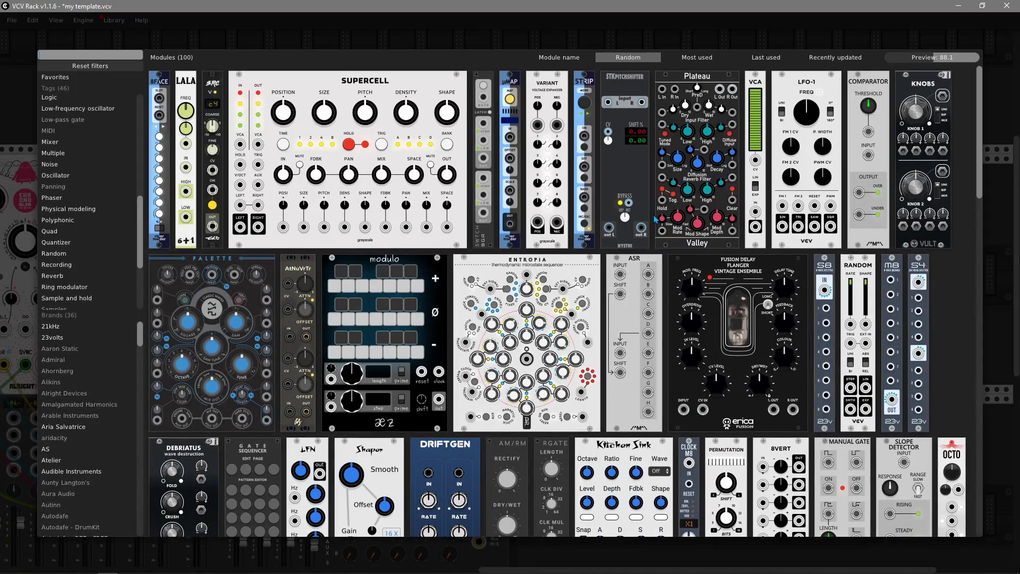
key(BackSpace)
key(BackSpace)
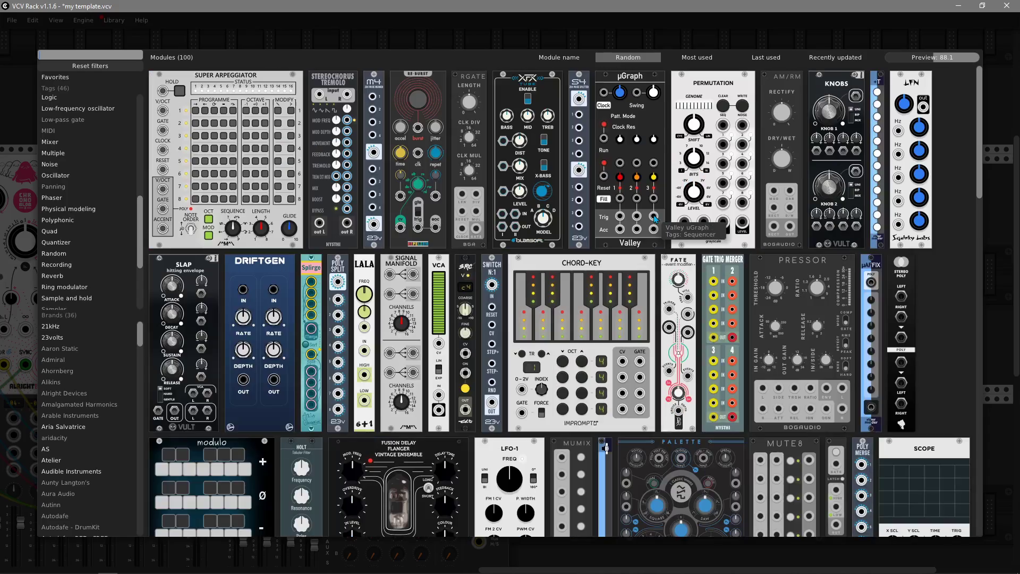
key(BackSpace)
key(BackSpace)
key(BackSpace)
key(BackSpace)
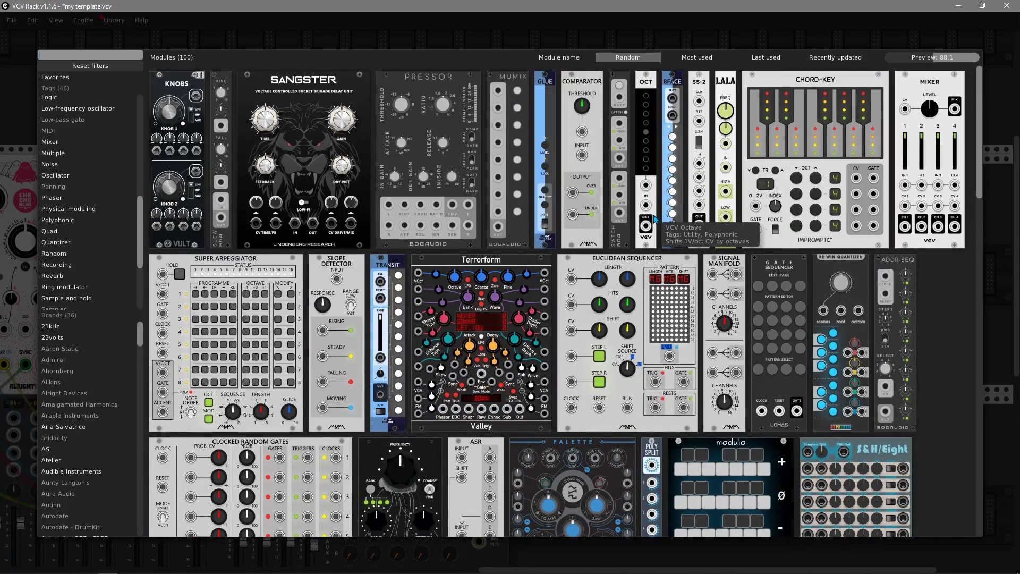
key(BackSpace)
key(BackSpace)
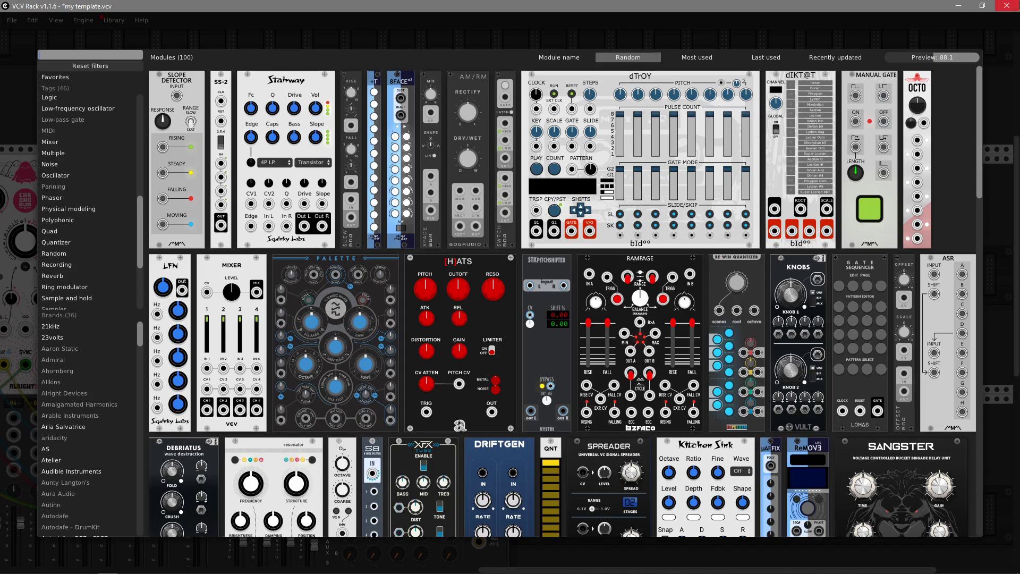
- Try several module preview sizes in the browser, including 119, 111, 94.6 and 120
mouse_move(931, 56)
mouse_down()
mouse_move(963, 56)
mouse_move(943, 62)
mouse_up()
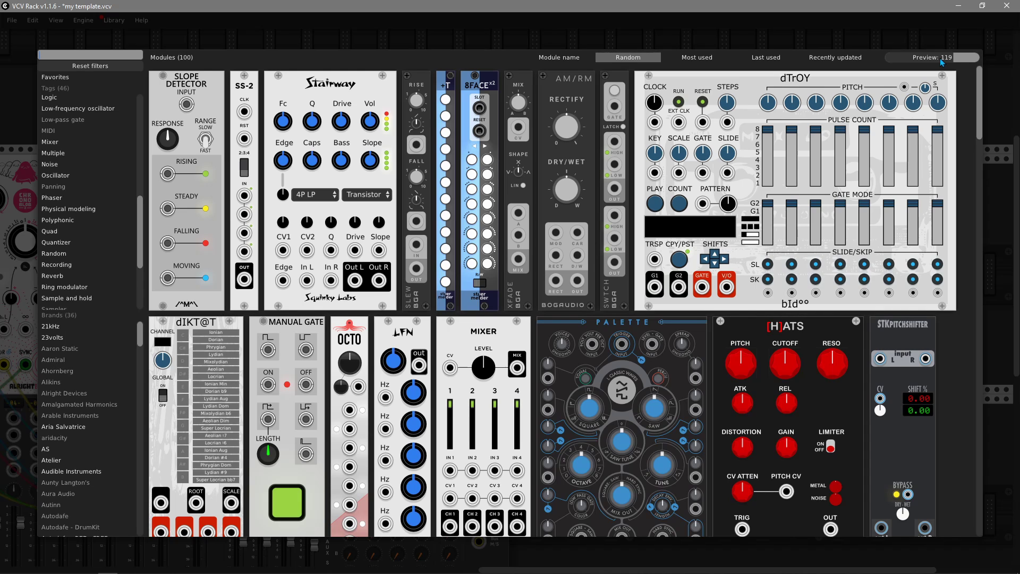
mouse_move(942, 63)
mouse_down()
mouse_move(952, 58)
mouse_move(944, 69)
mouse_up()
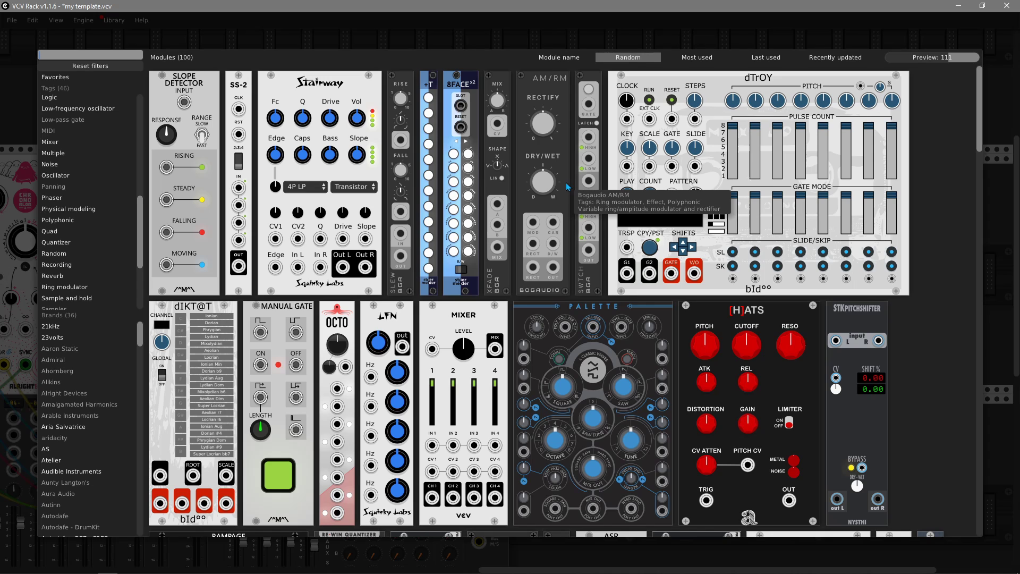
scroll(568, 186, down, 2)
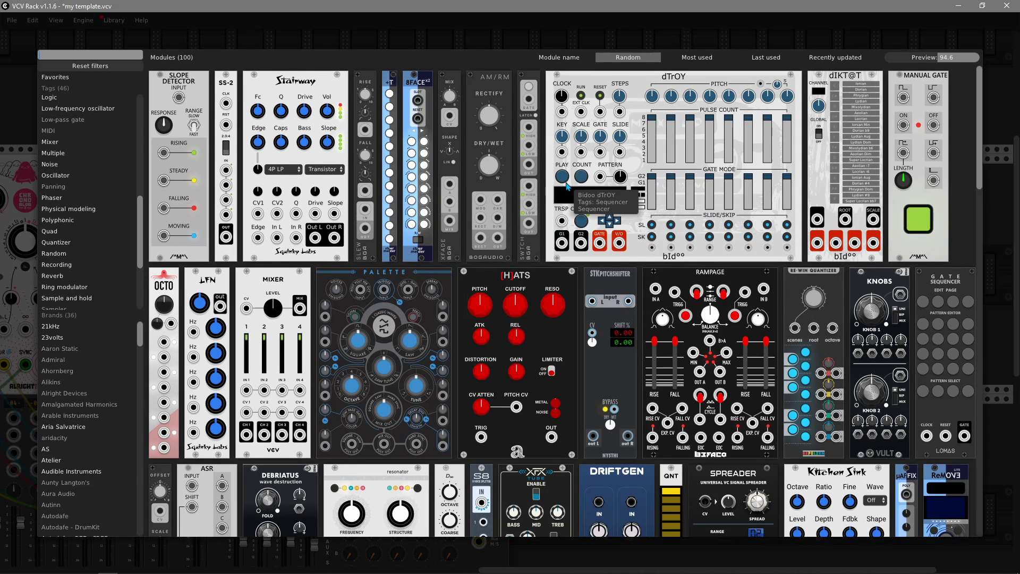
scroll(568, 186, up, 3)
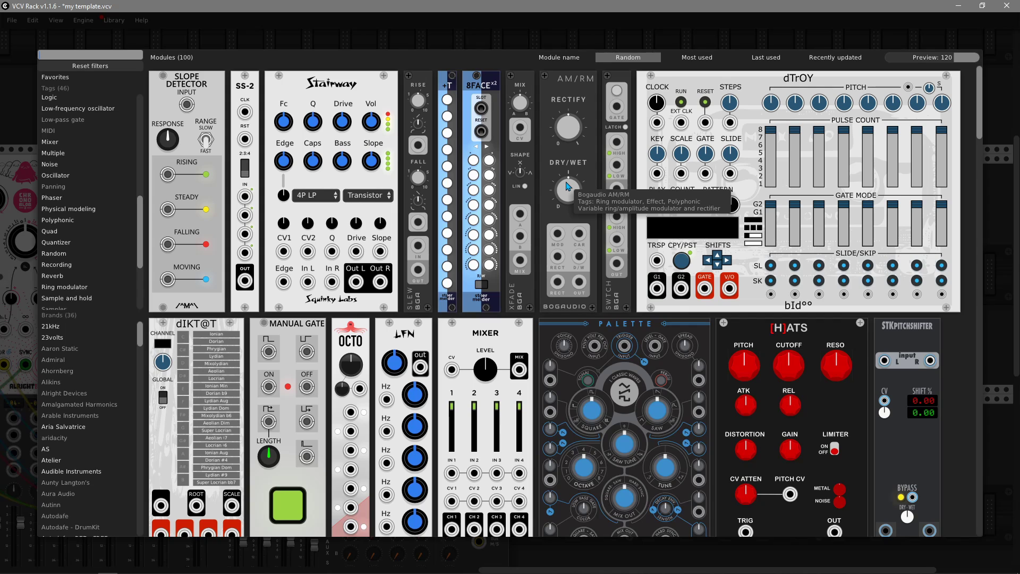
drag(936, 58, 932, 58)
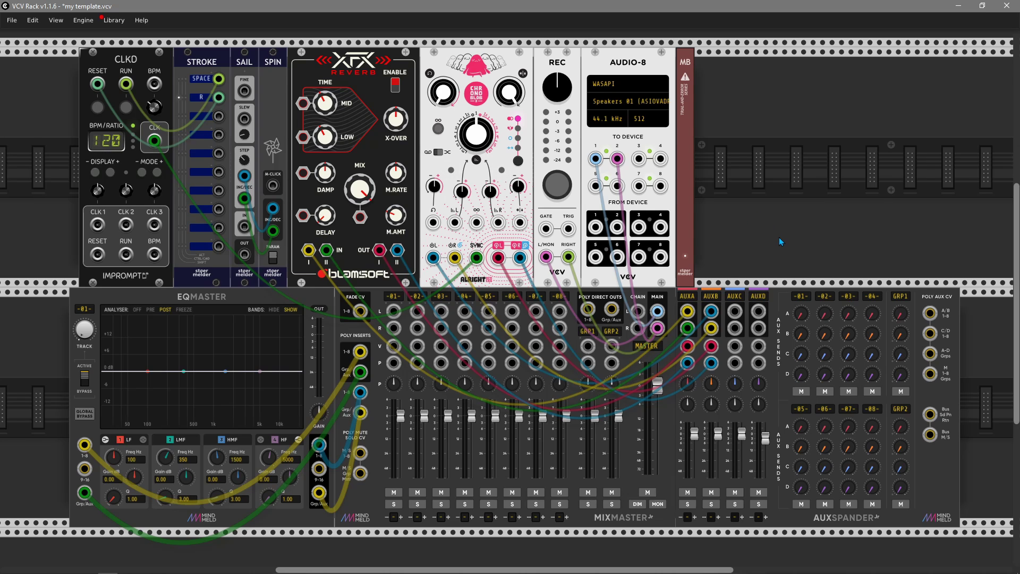
scroll(779, 237, down, 5)
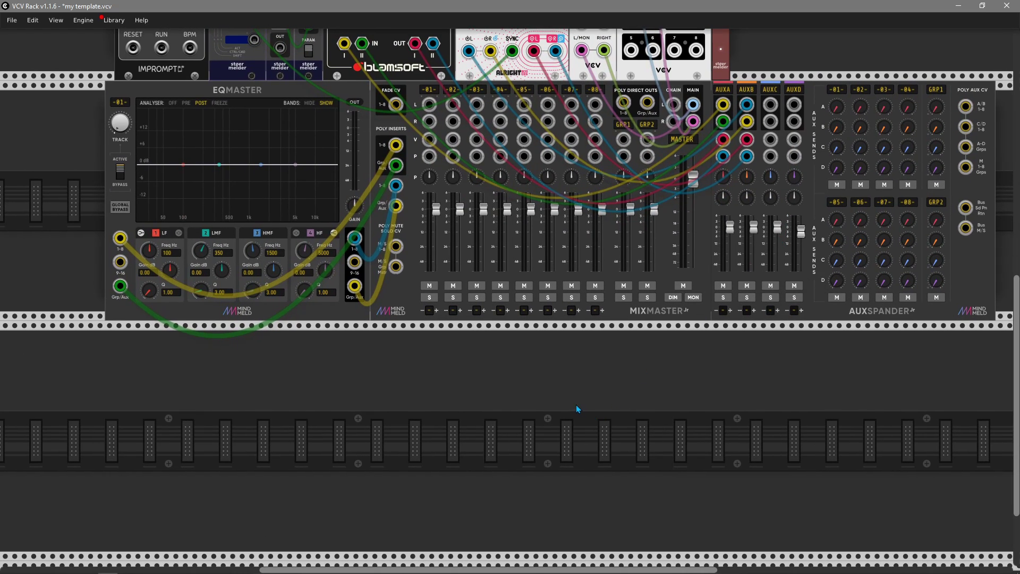
scroll(578, 407, up, 5)
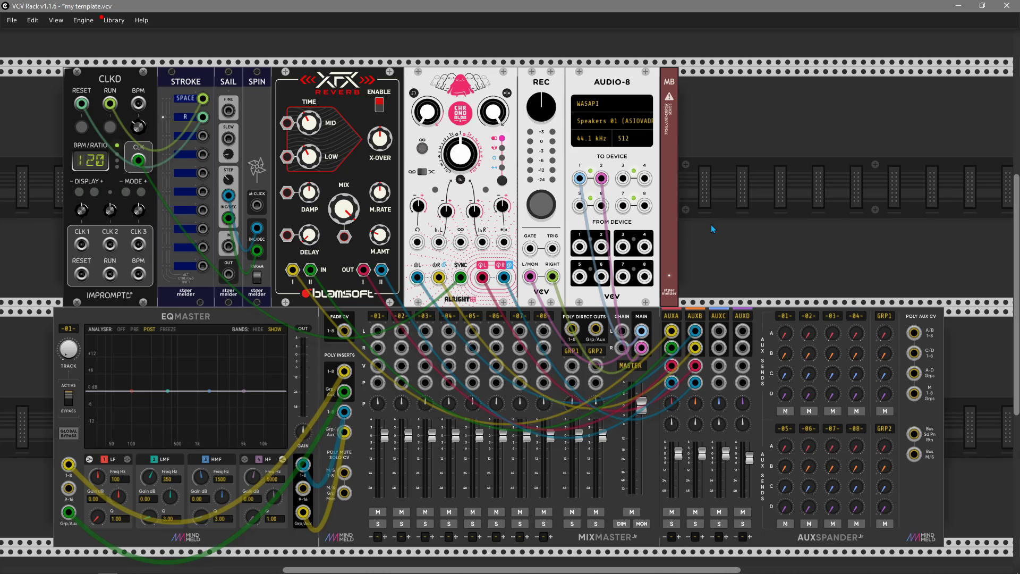
mouse_move(719, 222)
mouse_down()
mouse_move(763, 187)
mouse_move(748, 252)
mouse_move(717, 221)
mouse_up()
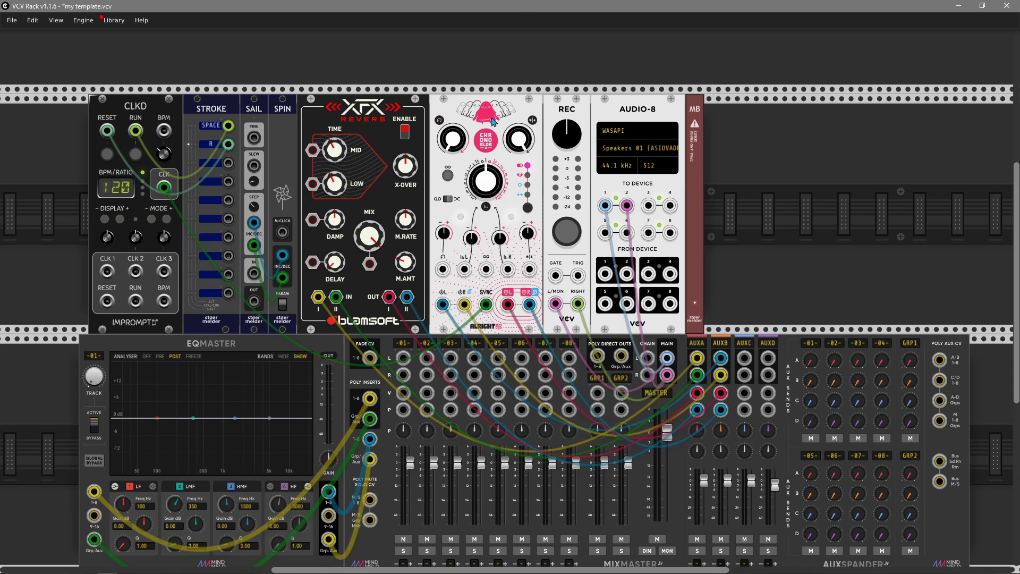
- Duplicate the Chronoblob2 module beside the MB module and delete the copy
scroll(493, 122, up, 1)
key(ctrl+d)
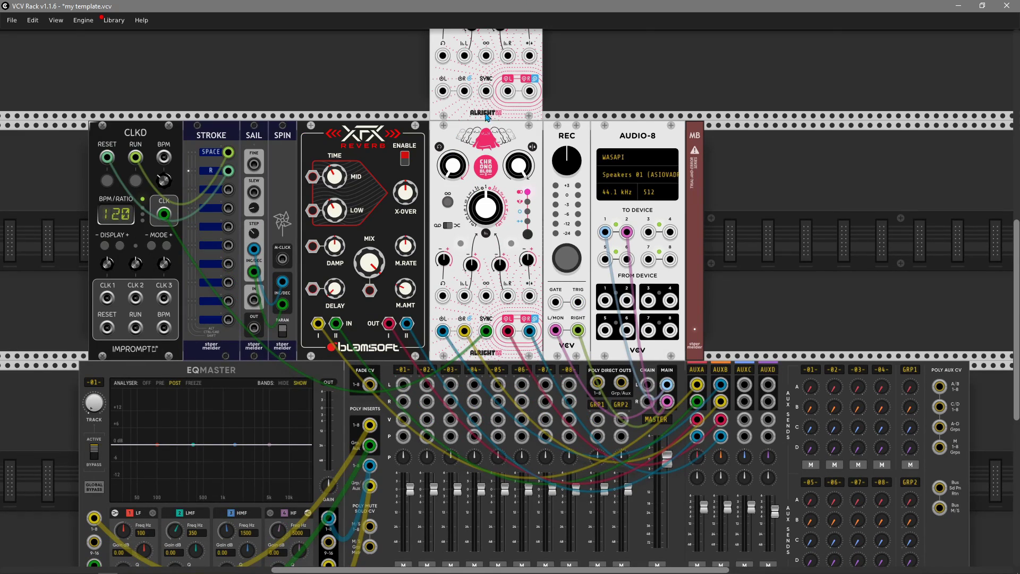
drag(487, 117, 762, 358)
right_click(748, 140)
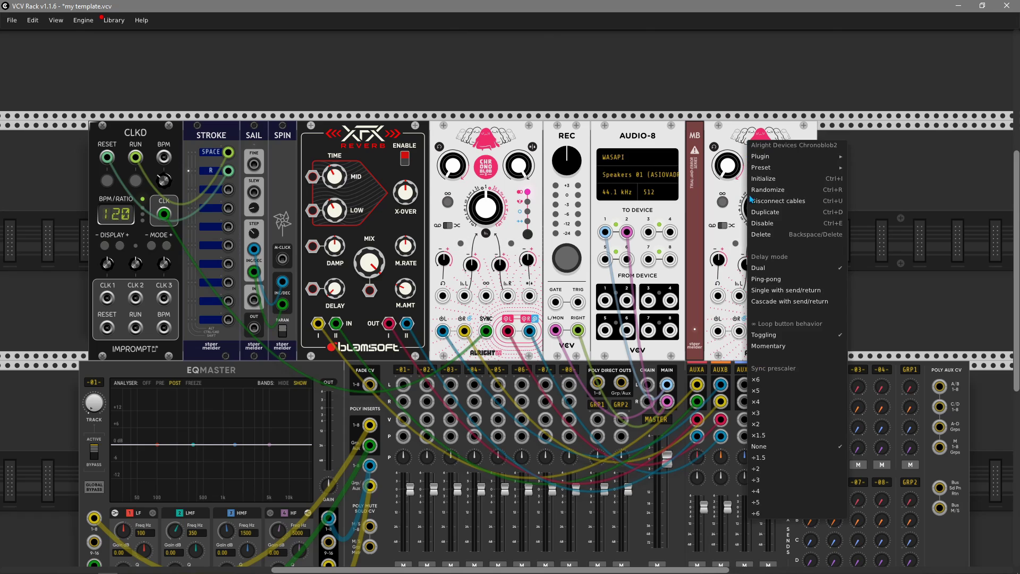
click(765, 237)
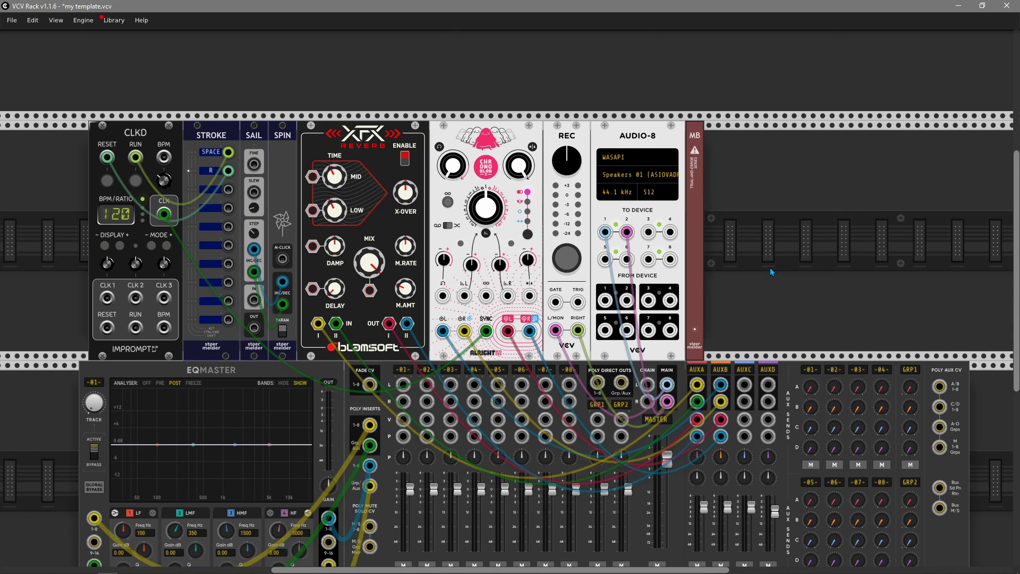
- Examine the CLKD module's context options, including the On Start settings and the Auto-patch action
scroll(786, 275, down, 2)
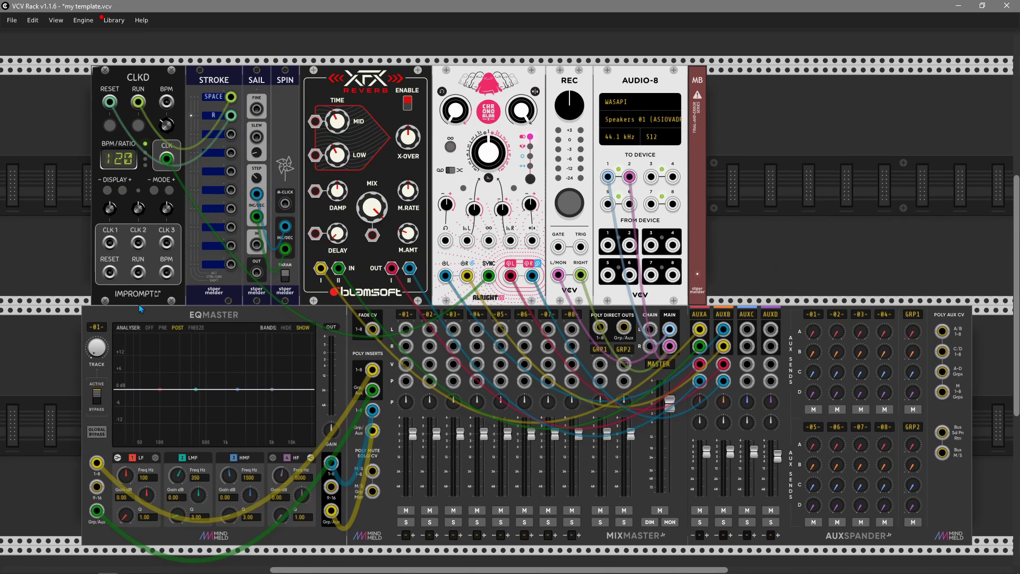
right_click(149, 78)
mouse_move(244, 250)
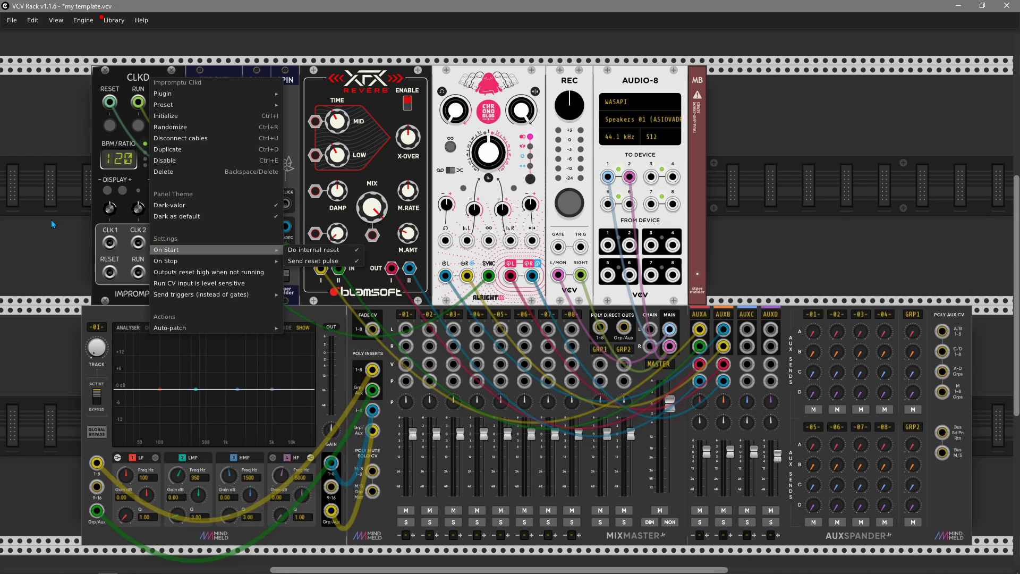
mouse_move(200, 326)
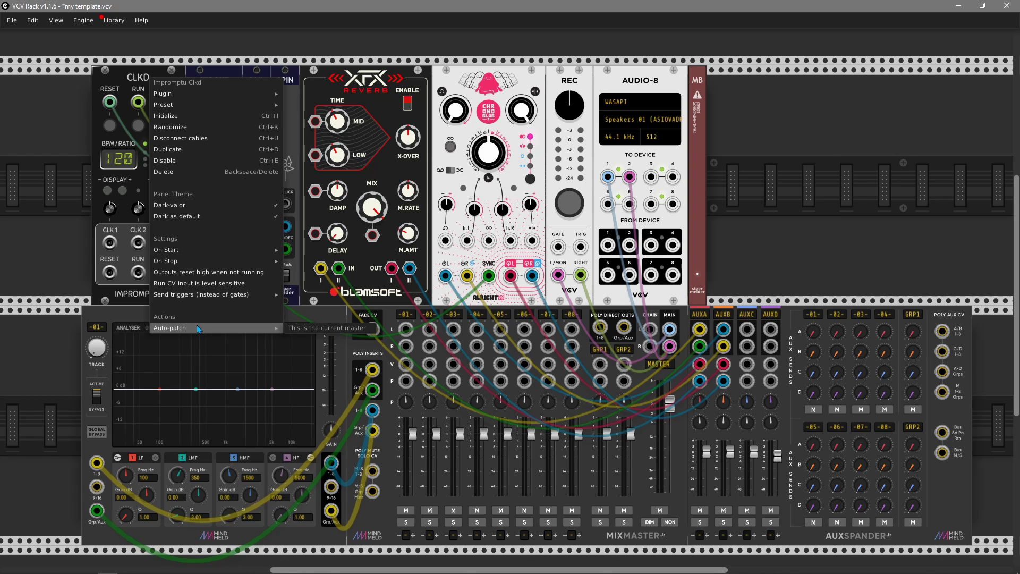
click(48, 295)
- Duplicate the CLKD module and place the copy directly beside the original
drag(37, 278, 259, 328)
key(ctrl+d)
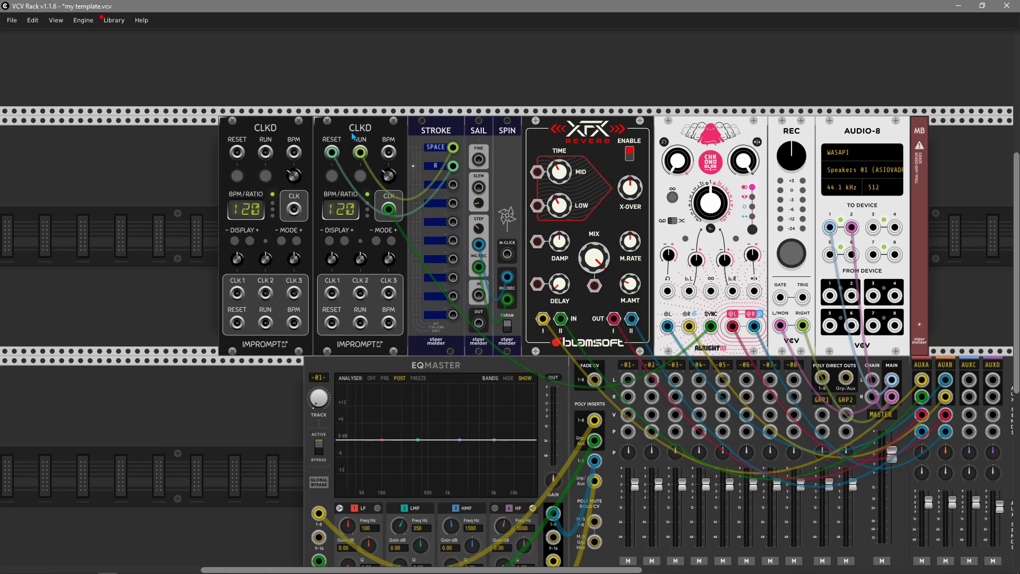
- Connect the duplicated CLKD on the outer end of the row to the master clock using Auto-patch
right_click(282, 128)
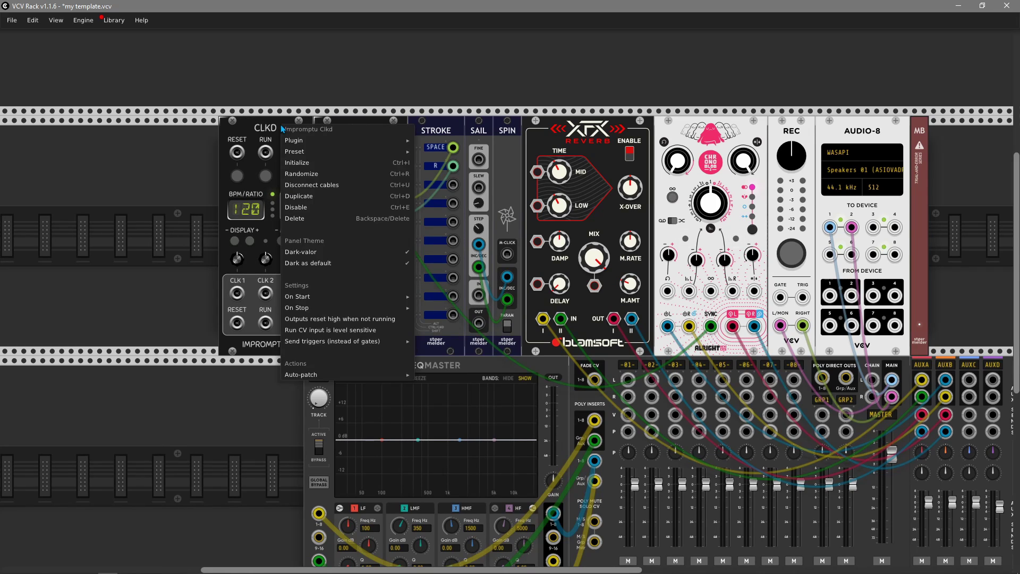
mouse_move(371, 374)
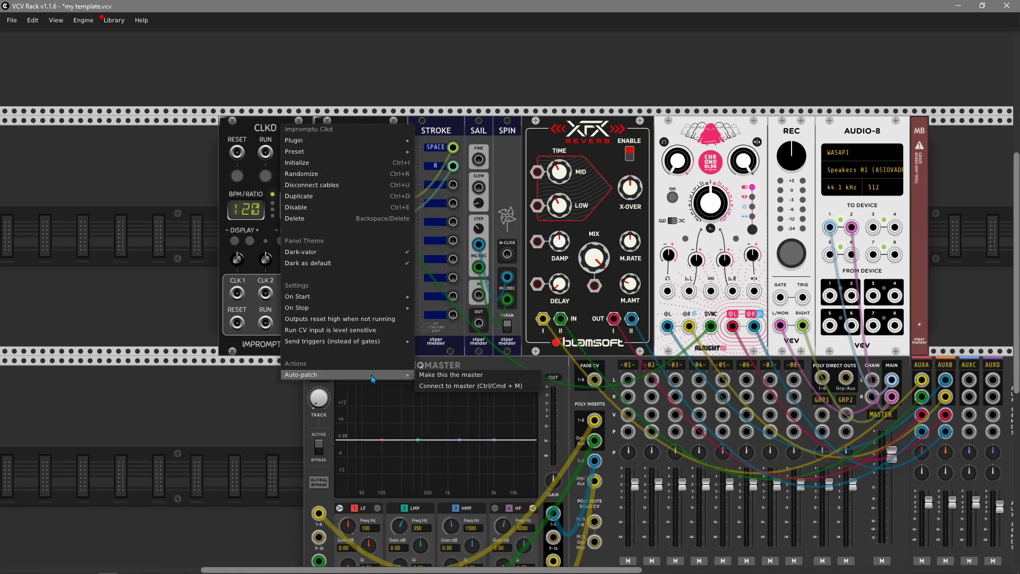
click(437, 387)
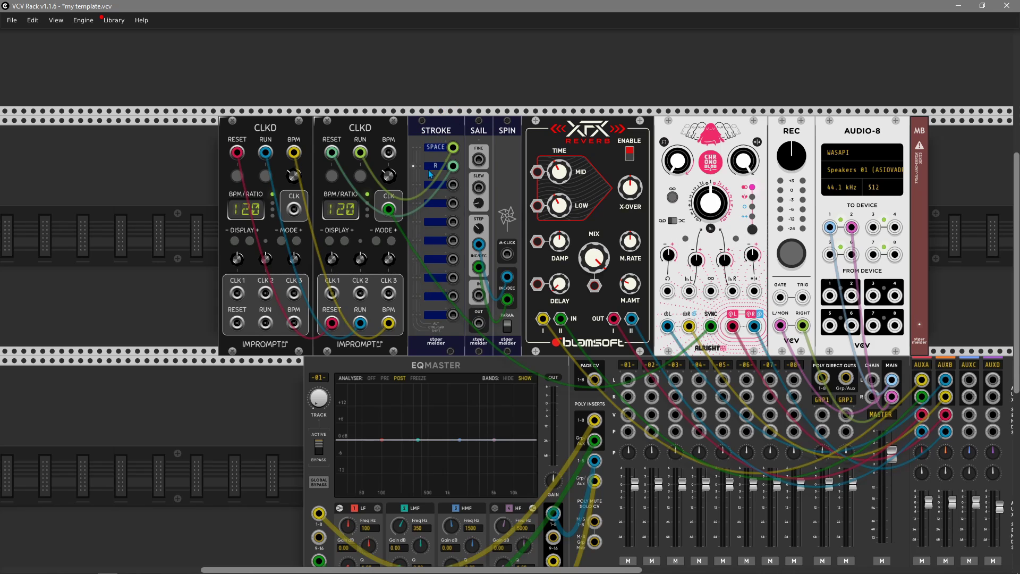
- Examine the options of STROKE's hotkey slots, and start and stop both clocks with its Space hotkey
right_click(436, 188)
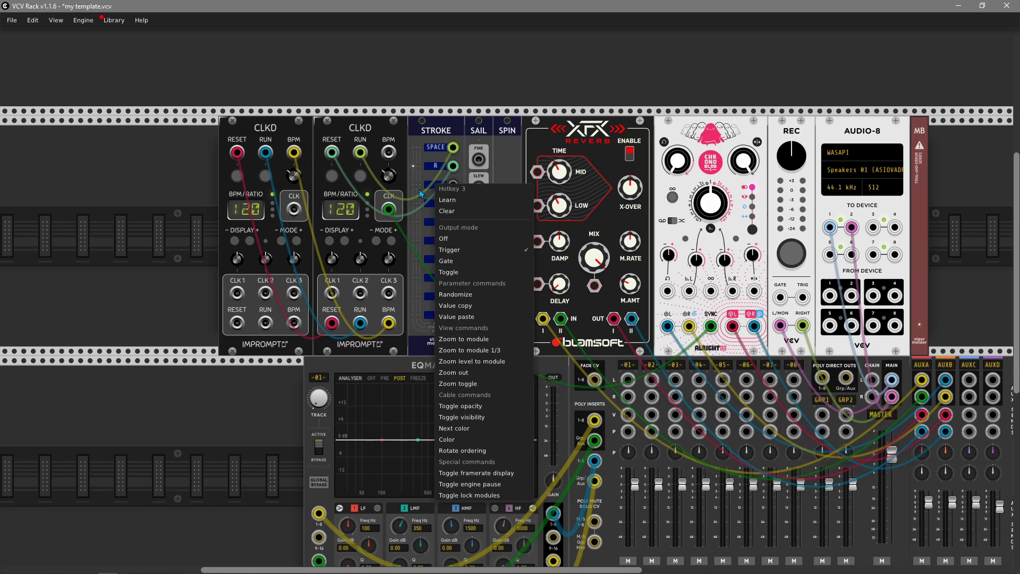
click(421, 193)
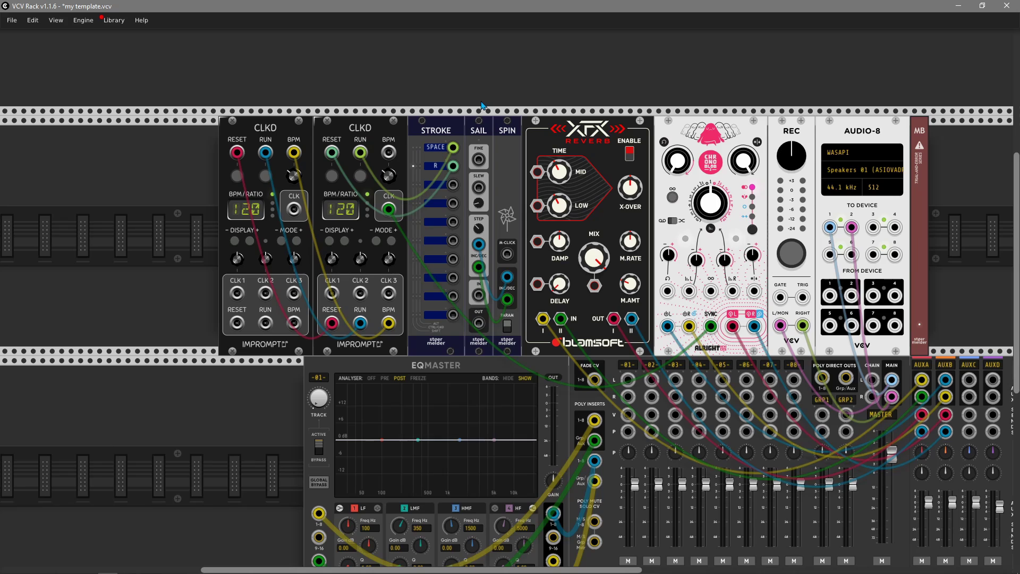
right_click(436, 165)
click(414, 174)
key(space)
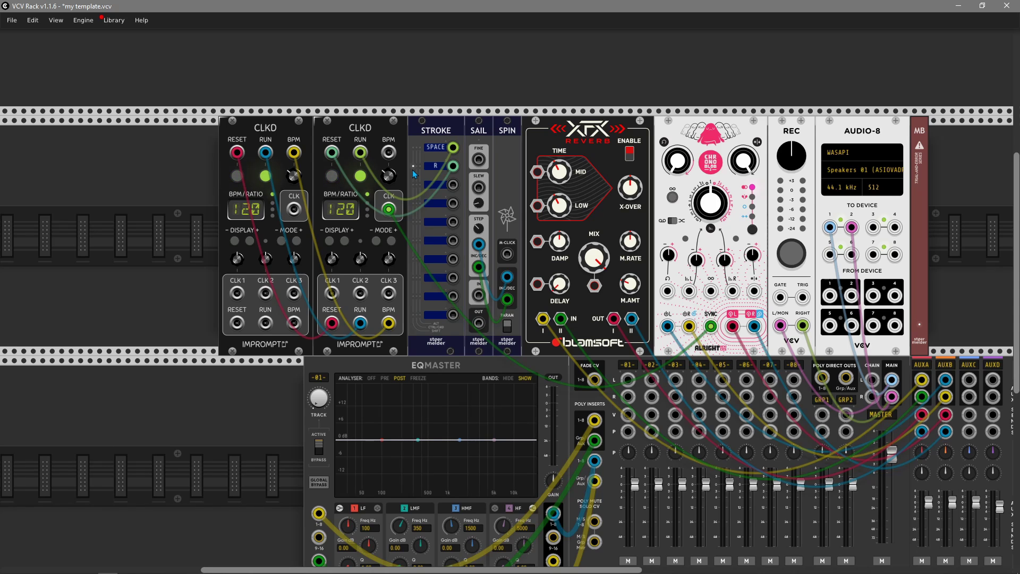
key(space)
- Examine the SPIN module's modifier and middle click mode options
drag(501, 173, 431, 182)
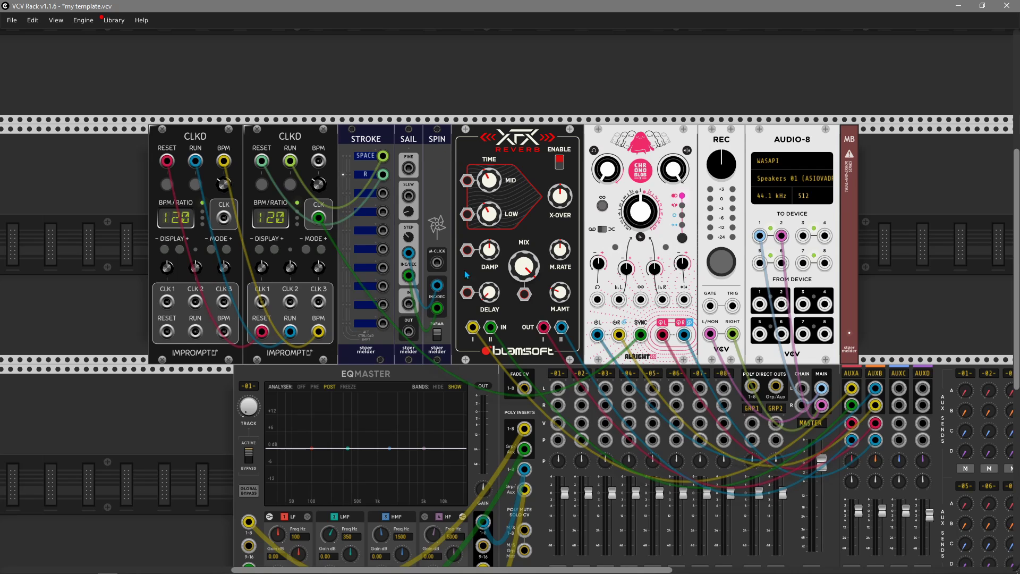
drag(545, 386, 534, 385)
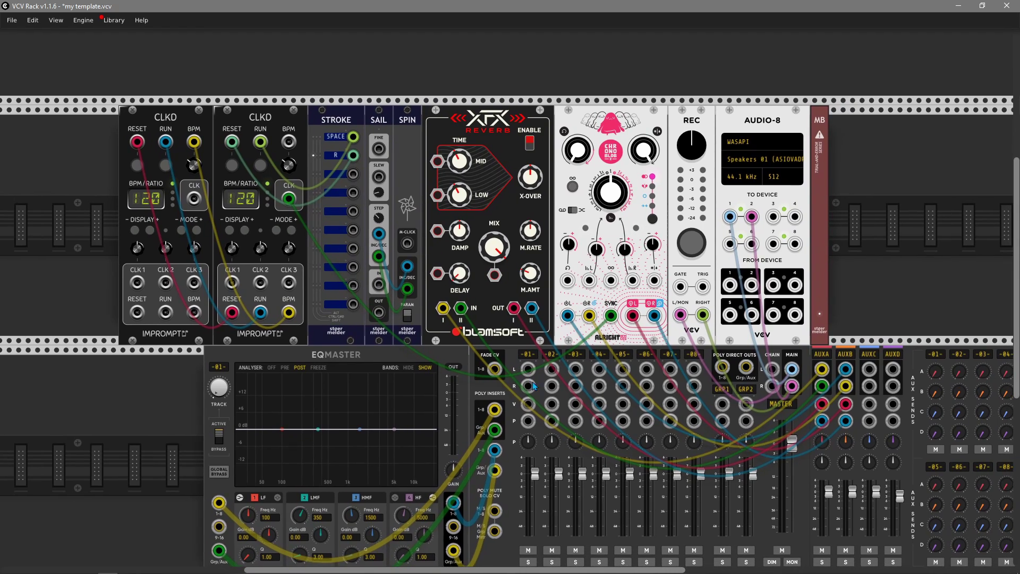
right_click(405, 167)
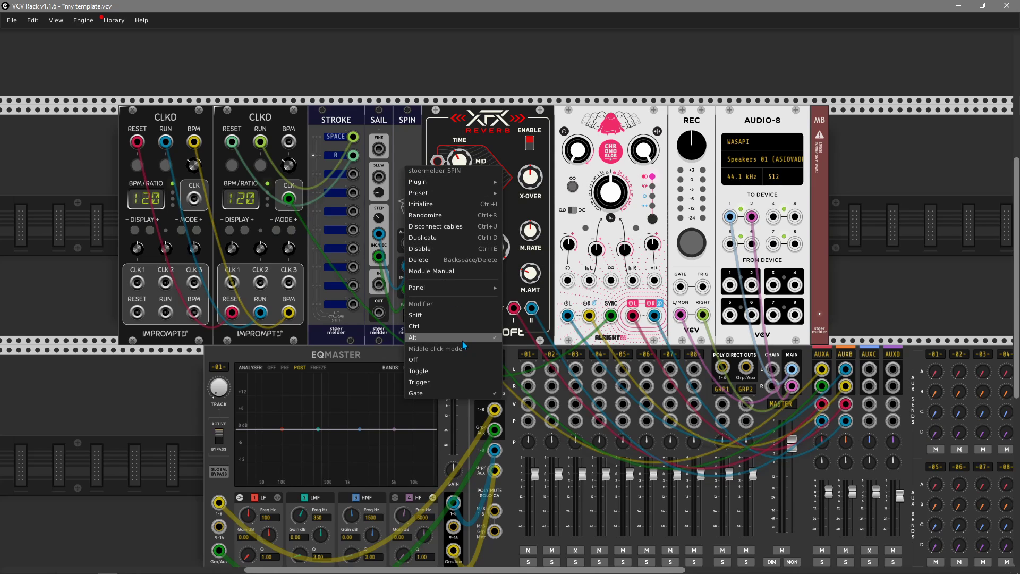
click(403, 124)
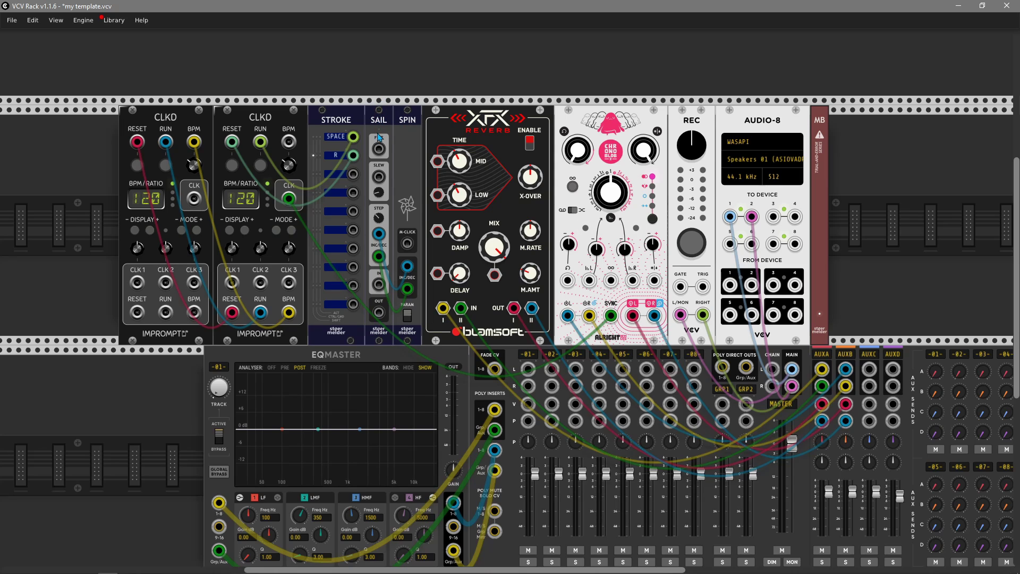
- Turn the pan knob of MixMaster channel 1 to the right
scroll(410, 296, down, 4)
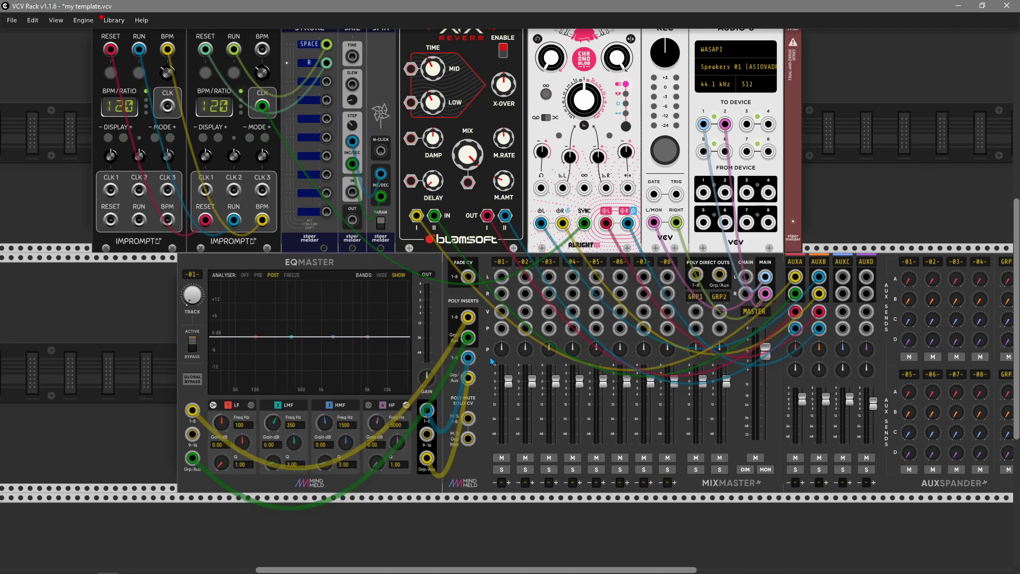
drag(502, 349, 509, 323)
scroll(504, 352, down, 1)
scroll(509, 322, up, 3)
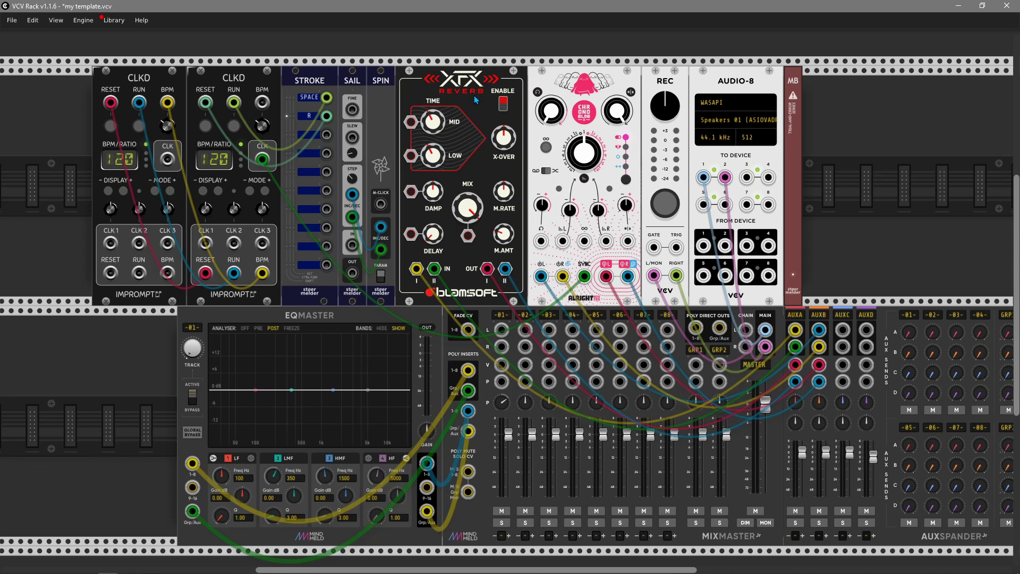
- Examine the cable from CLKD's CLK output to Chronoblob2's SYNC input and the REC module's context options
scroll(436, 100, right, 5)
scroll(435, 100, up, 1)
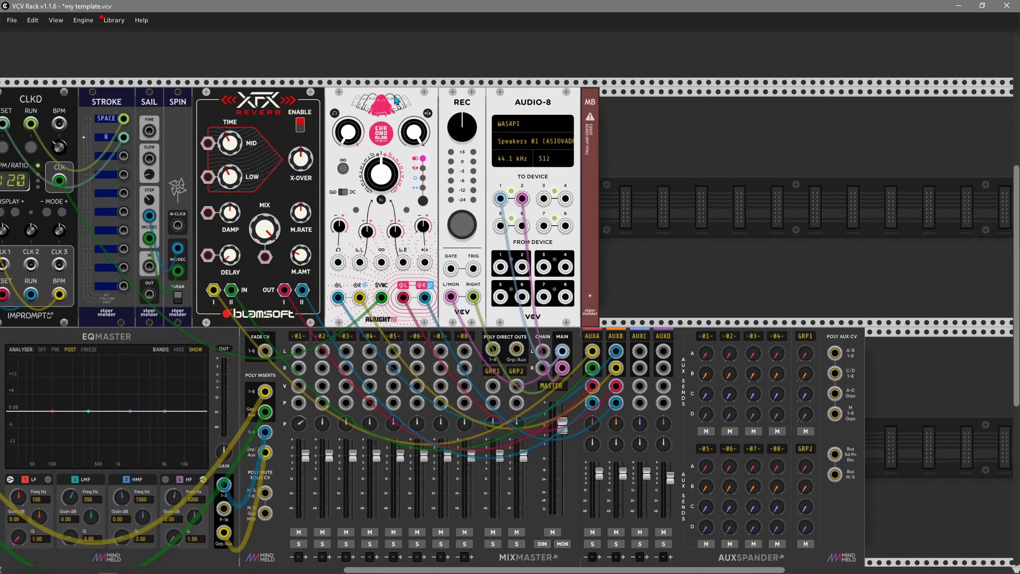
scroll(396, 99, left, 4)
scroll(396, 100, down, 1)
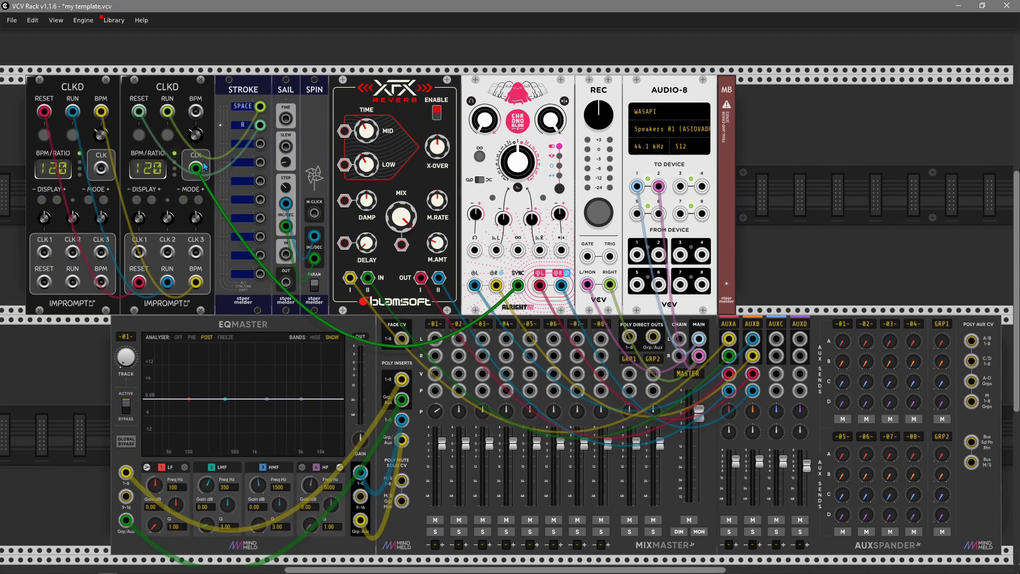
drag(204, 166, 205, 166)
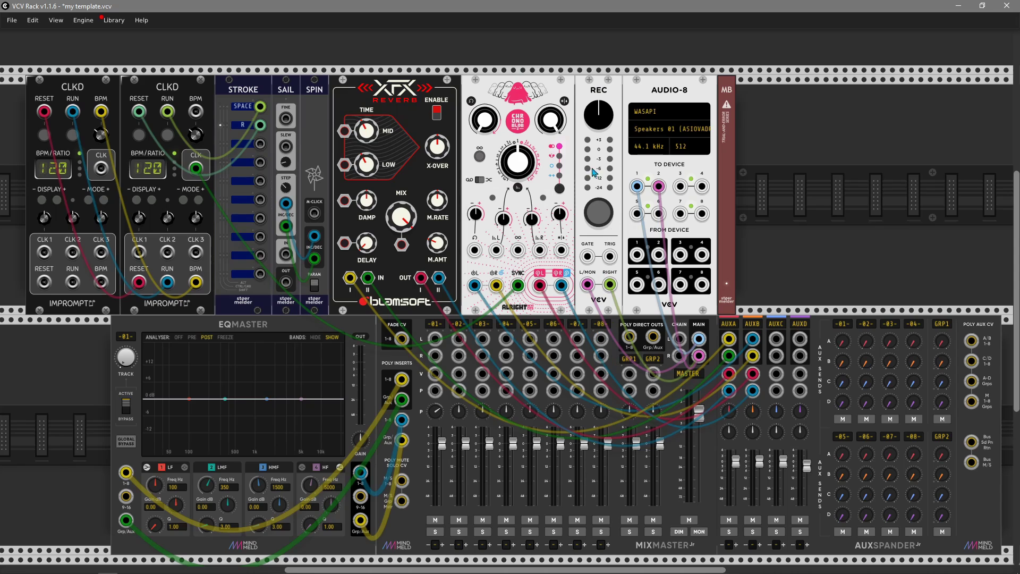
right_click(591, 84)
click(580, 73)
right_click(593, 85)
click(574, 76)
- Reset the pan knob of MixMaster channel 1 to its default
scroll(341, 350, down, 2)
scroll(340, 350, right, 2)
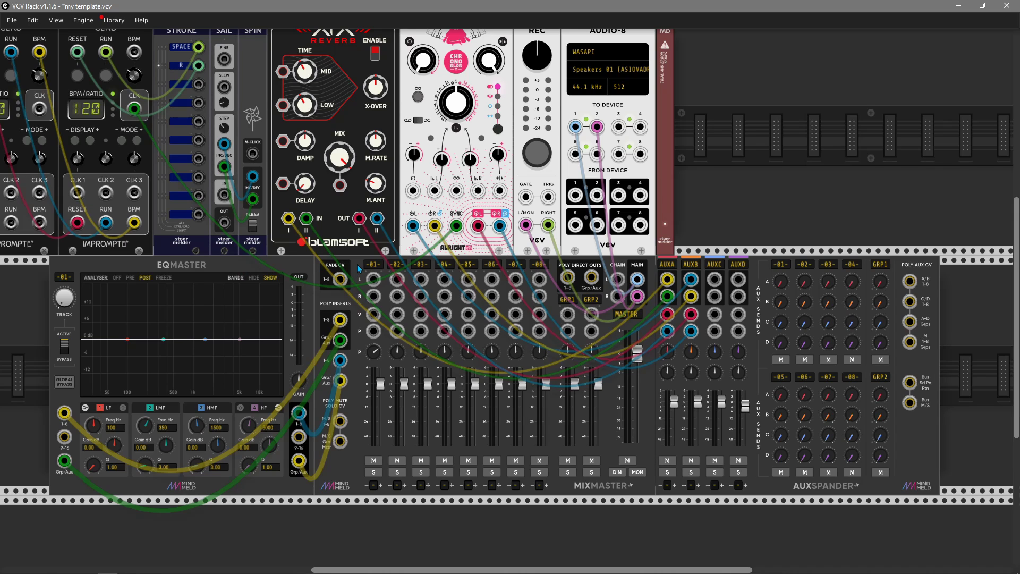
double_click(373, 351)
scroll(364, 297, up, 2)
scroll(364, 297, left, 2)
scroll(54, 96, left, 3)
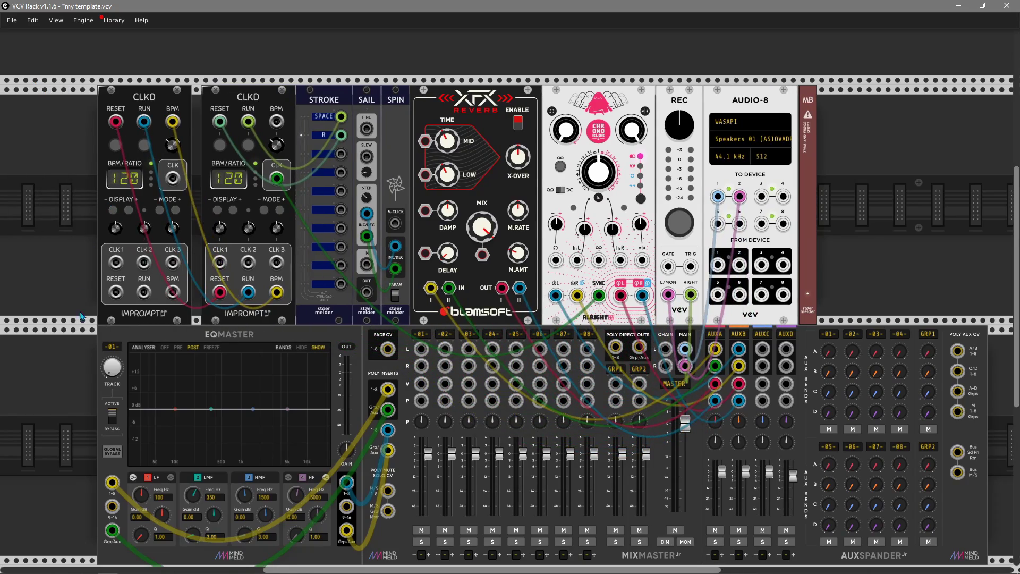
- Open the module browser from the empty row below the EQMaster and sort it by module name
scroll(75, 334, down, 10)
right_click(476, 331)
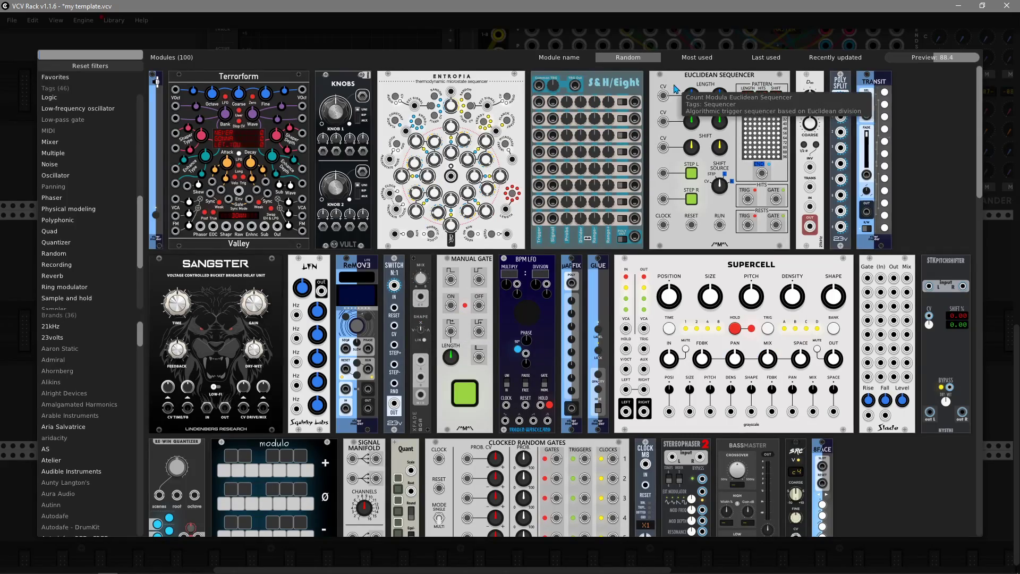
click(565, 60)
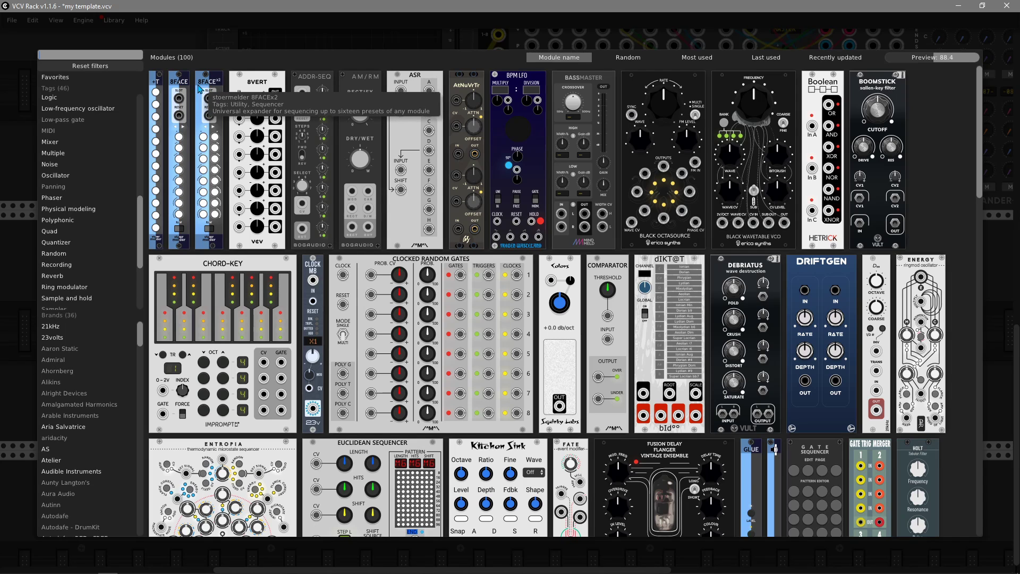
- Add the 8FACE and 8VERT modules side by side in the empty row below the EQMaster
drag(185, 85, 196, 277)
right_click(292, 298)
drag(256, 159, 254, 329)
- Randomize 8VERT and set 8FACE to write mode with the module on its right as target
key(ctrl+r)
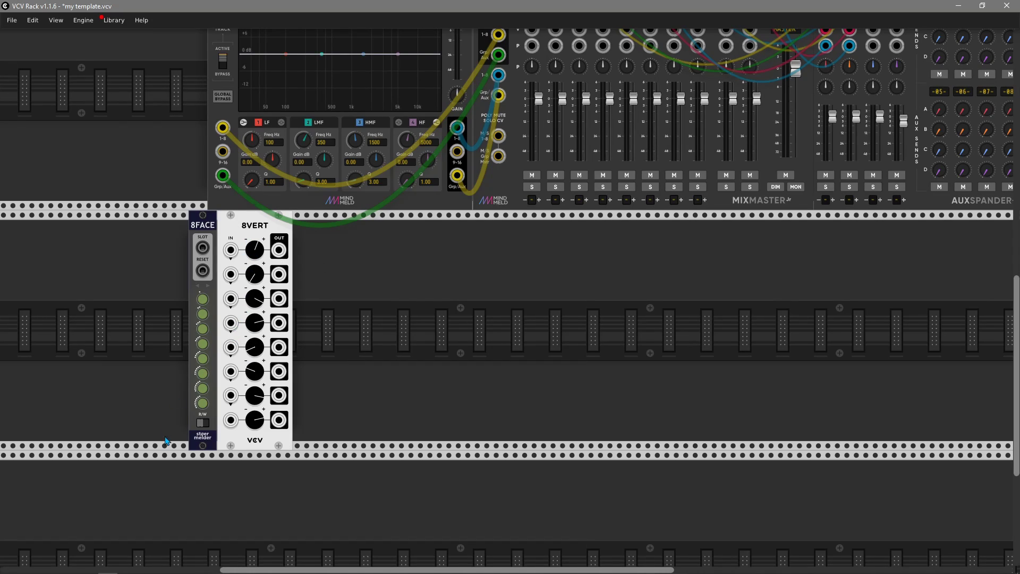
click(203, 423)
right_click(202, 232)
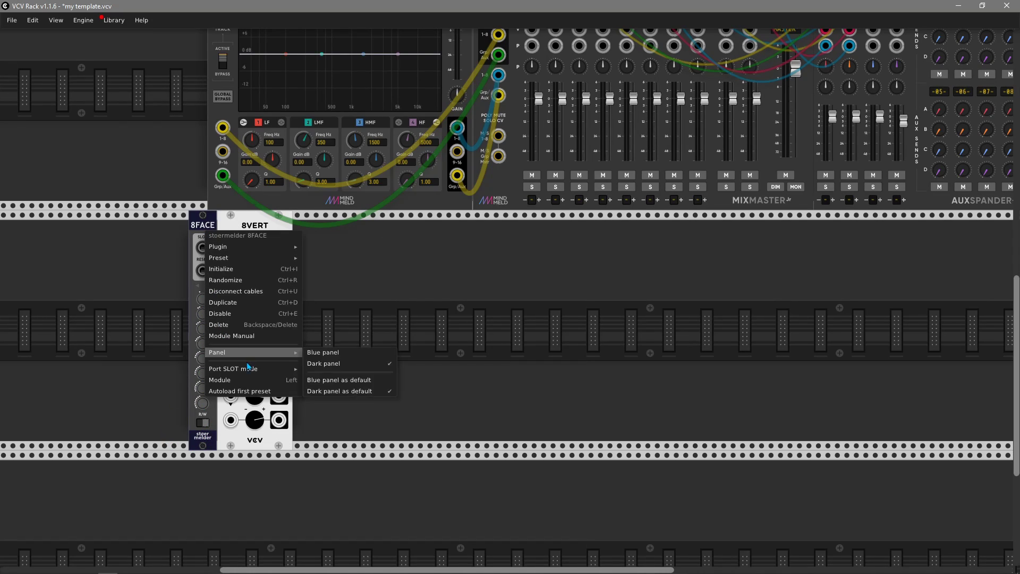
click(246, 385)
- Store presets in 8FACE slots 1 to 4, randomizing 8VERT before each further slot
click(203, 299)
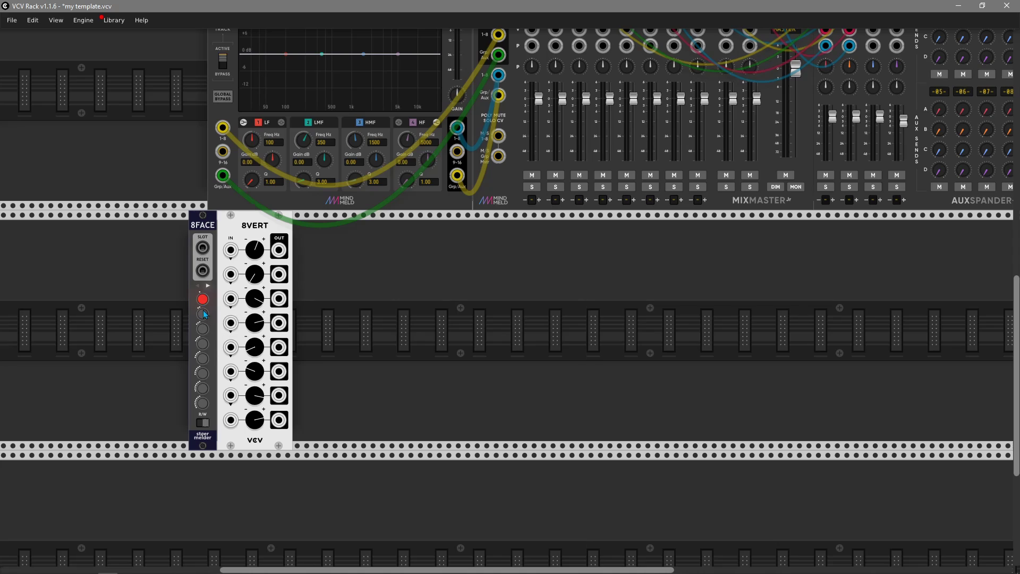
key(ctrl+r)
click(202, 314)
key(ctrl+r)
click(202, 329)
key(ctrl+r)
click(203, 344)
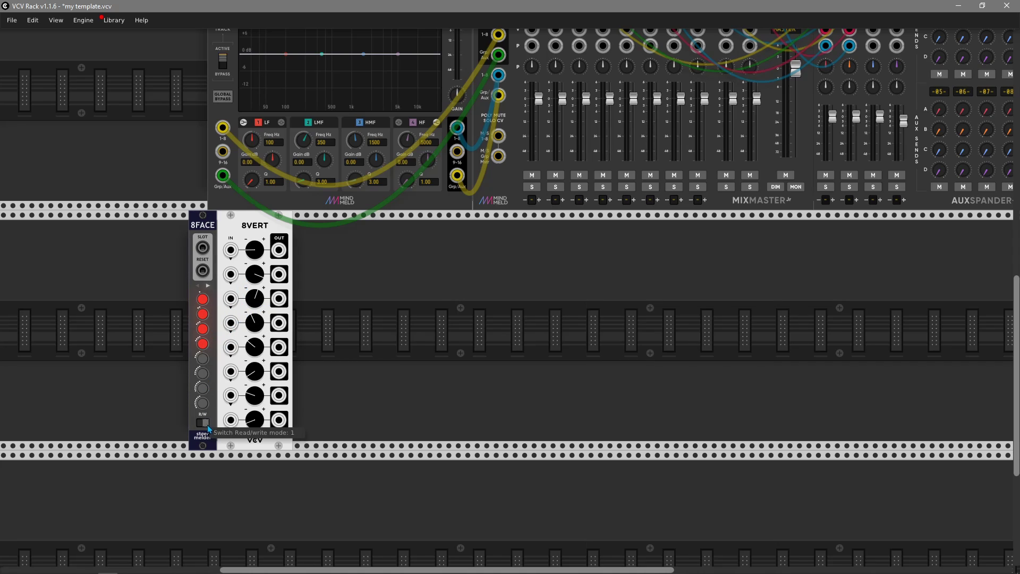
- Switch 8FACE to read mode and recall its four stored presets repeatedly in varying order
click(203, 422)
click(202, 344)
click(203, 329)
click(204, 314)
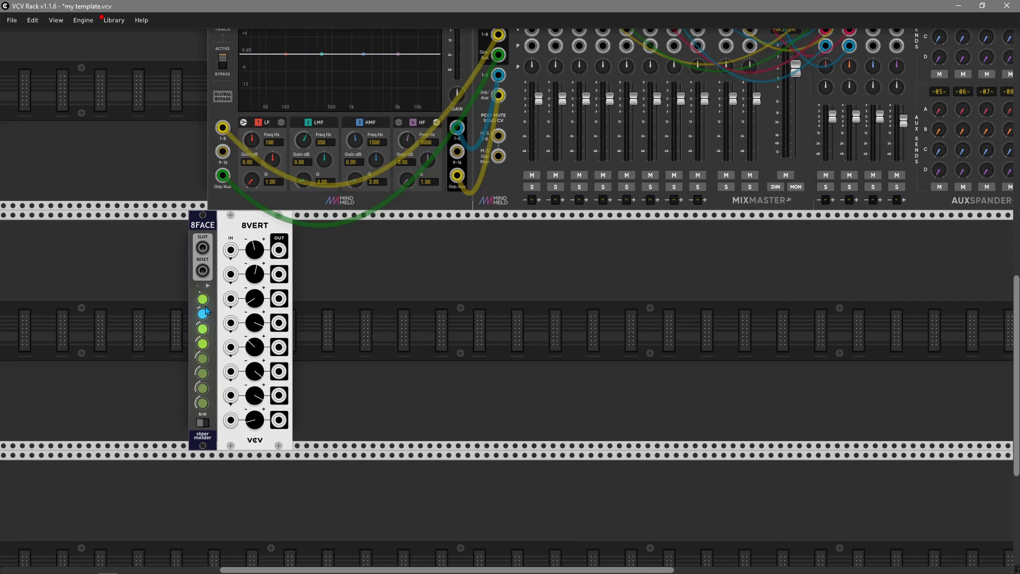
click(204, 300)
click(205, 315)
click(204, 330)
click(204, 344)
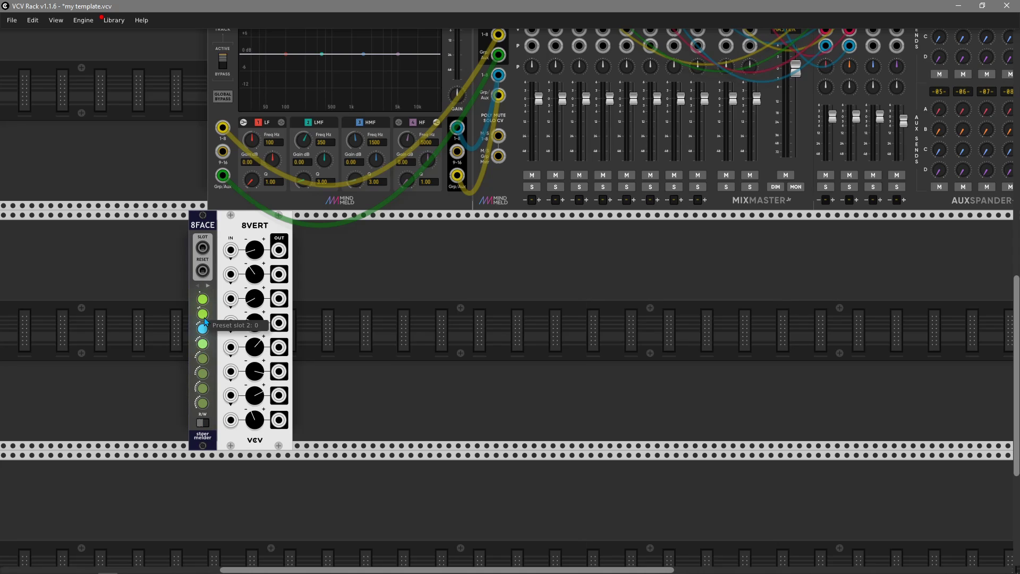
click(202, 329)
click(203, 299)
click(202, 314)
click(203, 329)
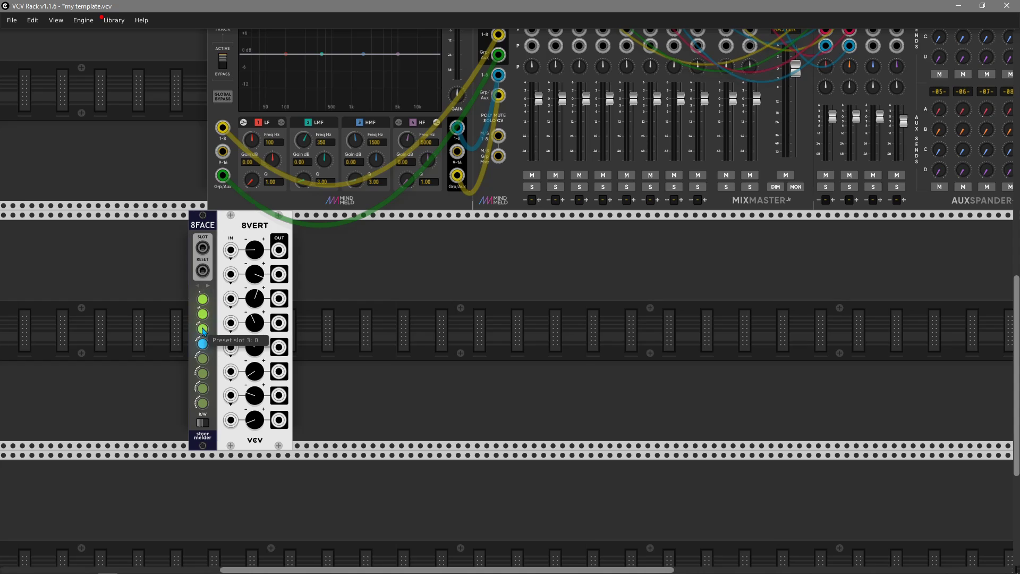
click(202, 314)
click(202, 299)
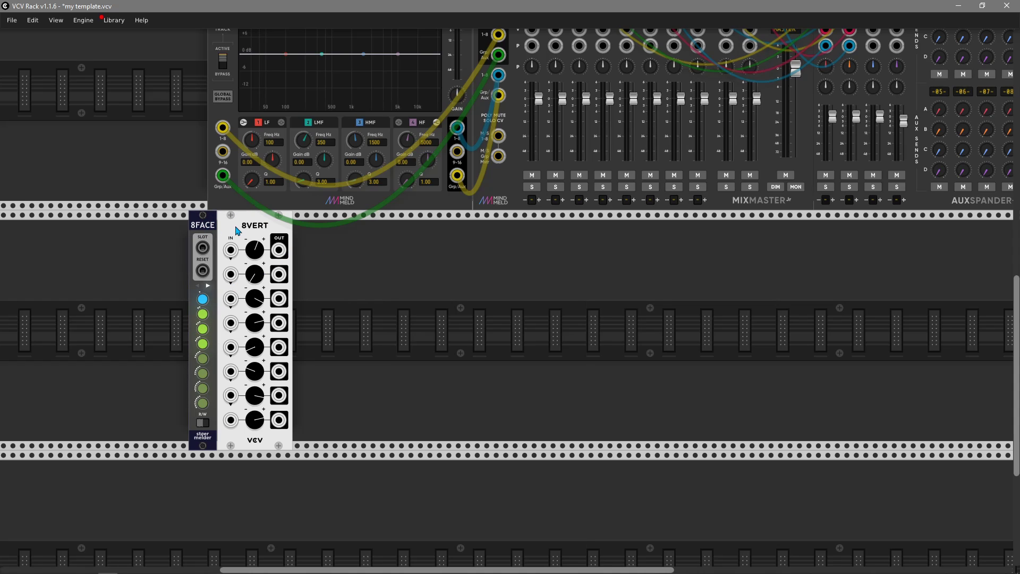
- Delete the 8FACE and 8VERT modules and add a fresh 8VERT to the same row
key(Delete)
key(Delete)
right_click(273, 280)
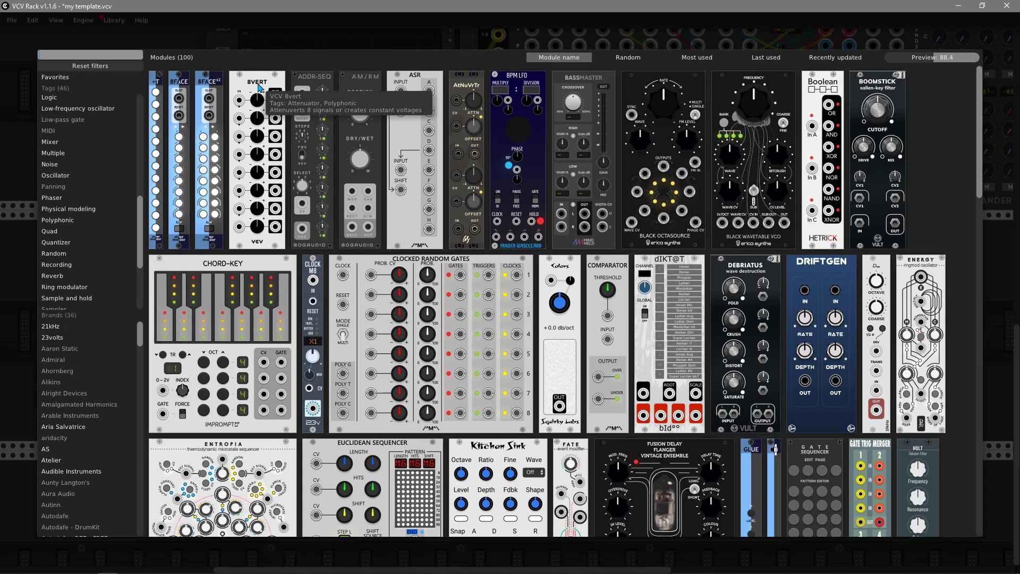
drag(258, 88, 391, 260)
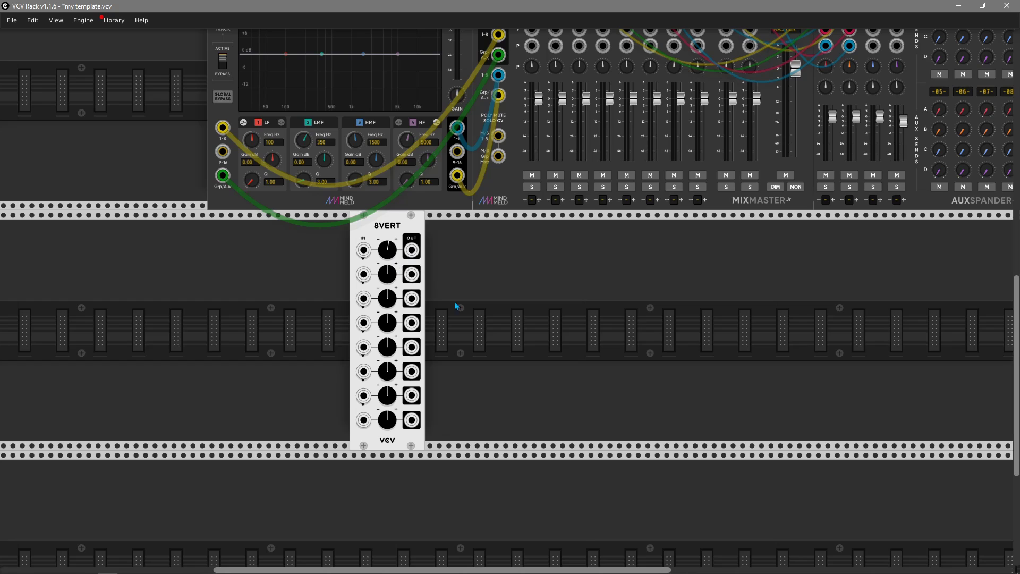
- Search the module browser for "scope" and place the VCV Scope directly beside 8VERT
right_click(510, 337)
text(scope)
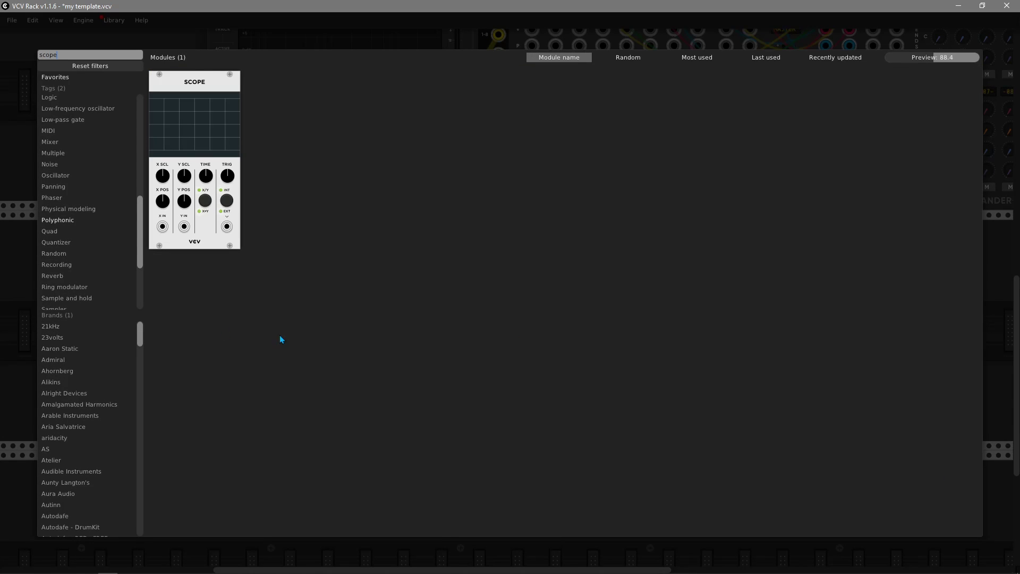
drag(202, 215, 323, 235)
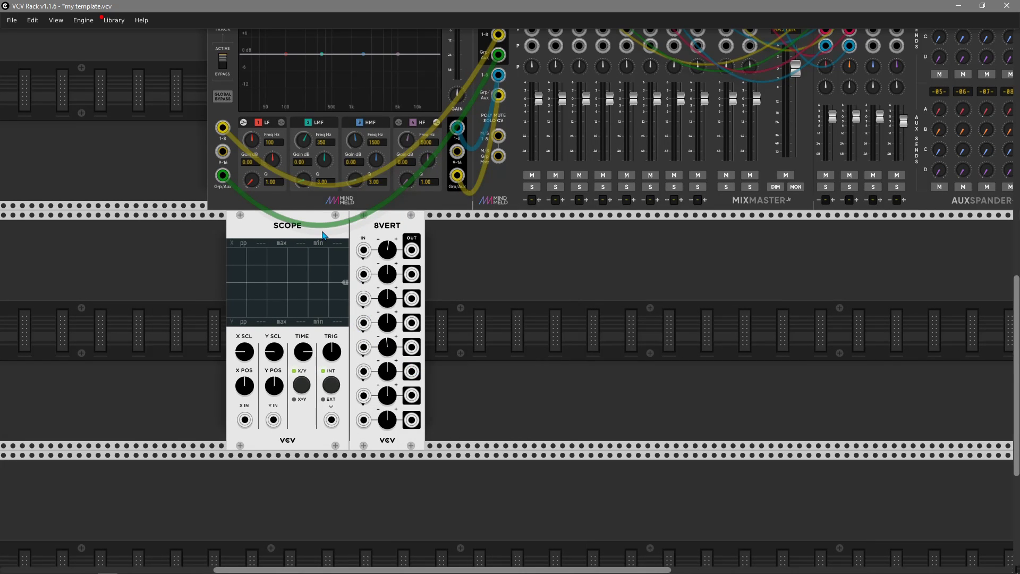
- Delete the 8VERT and Scope modules from the row
mouse_move(244, 420)
mouse_down()
mouse_move(412, 249)
mouse_move(388, 242)
mouse_move(388, 277)
mouse_move(375, 242)
mouse_up()
key(Delete)
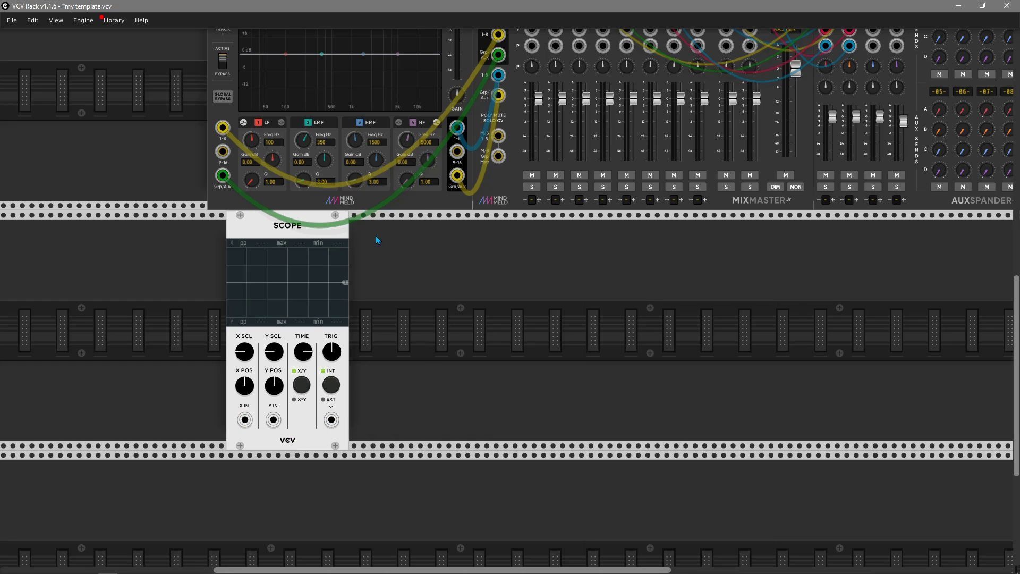
key(Delete)
- Clear the browser search and add the Bogaudio AM/RM module to the empty row below the EQMaster
right_click(371, 291)
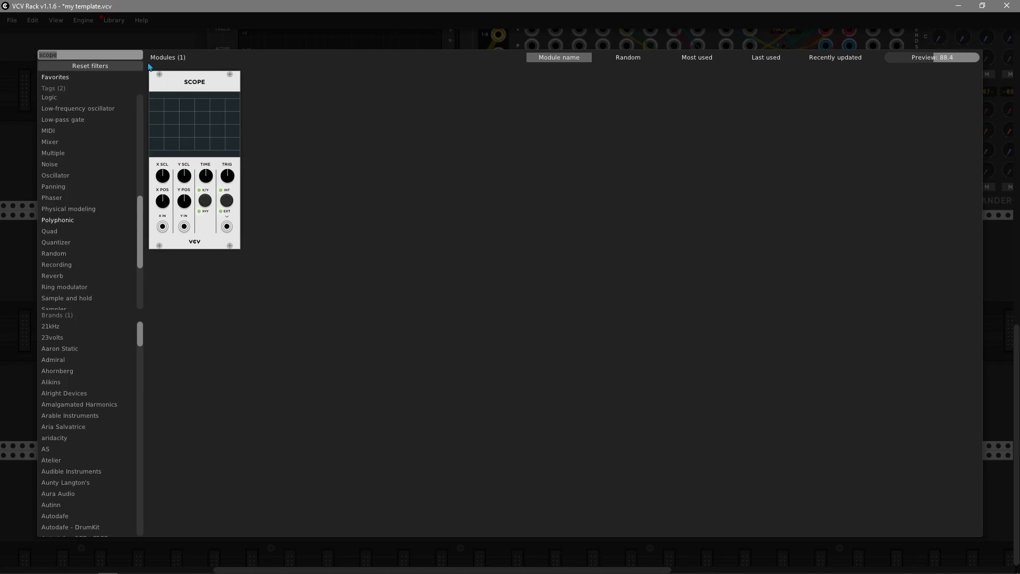
key(BackSpace)
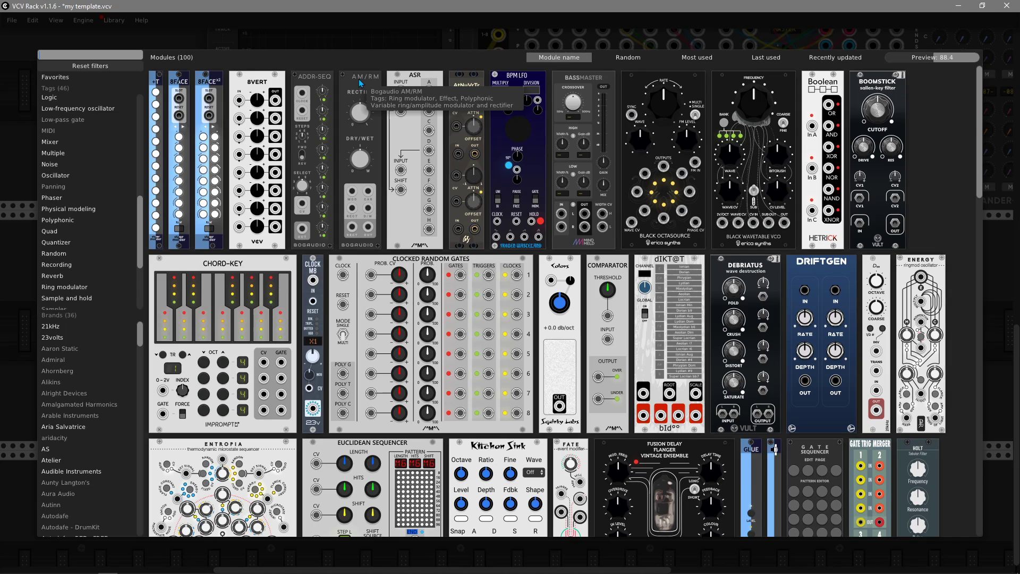
drag(361, 84, 414, 290)
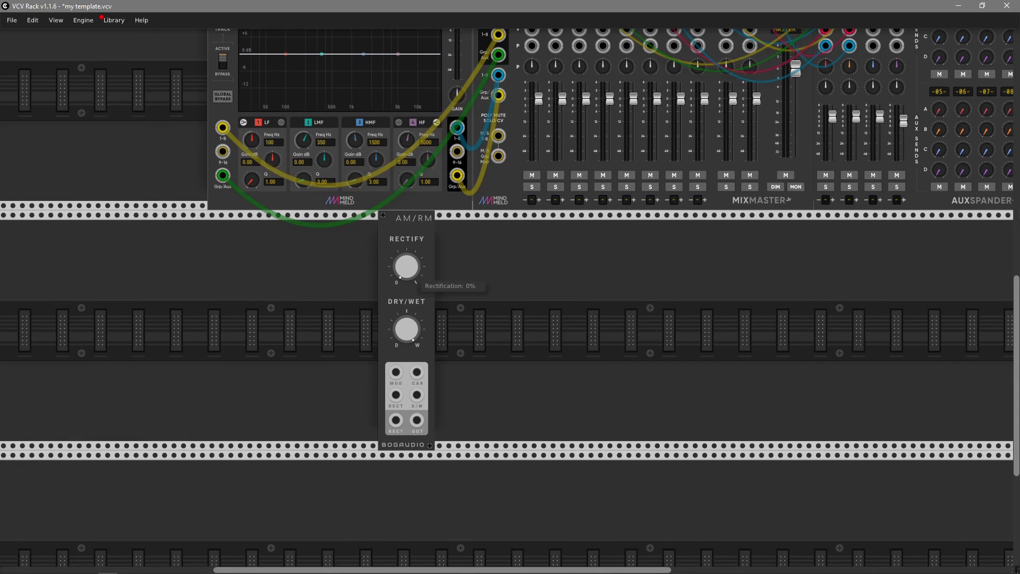
- Delete the AM/RM module and add the Count Modula ASR module to the empty row below the EQMaster
drag(407, 277, 407, 229)
right_click(414, 239)
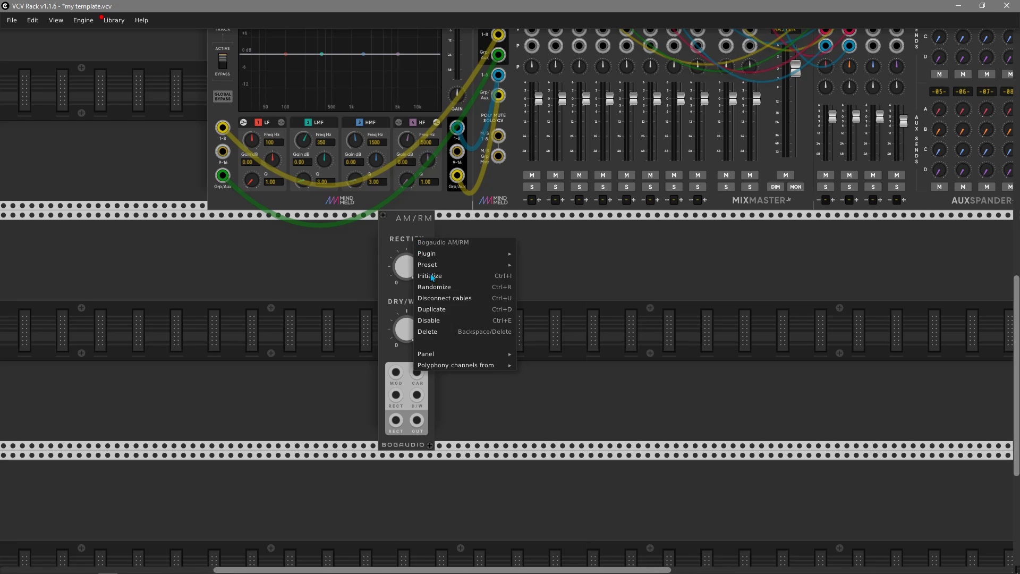
click(435, 335)
right_click(435, 334)
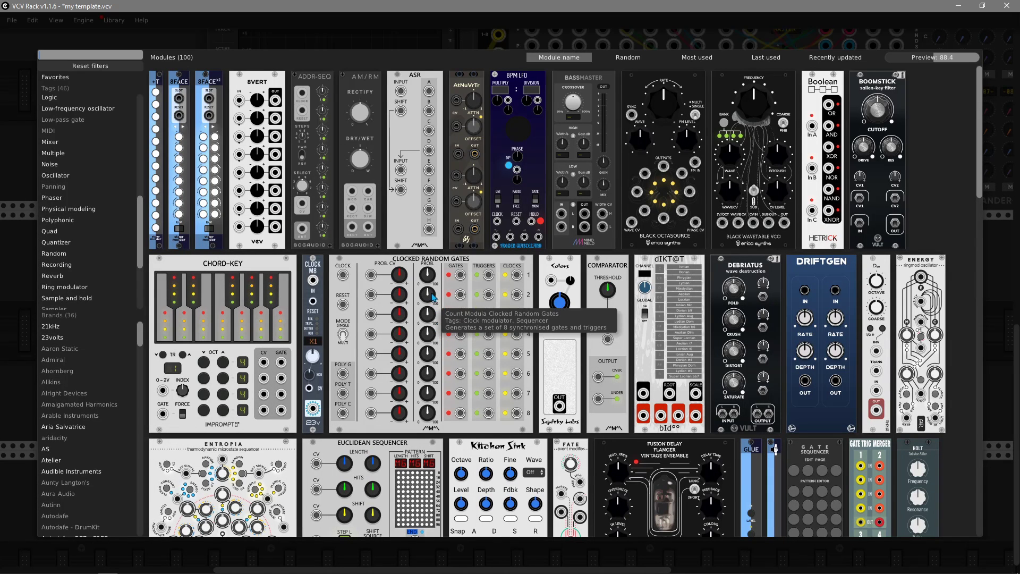
click(425, 221)
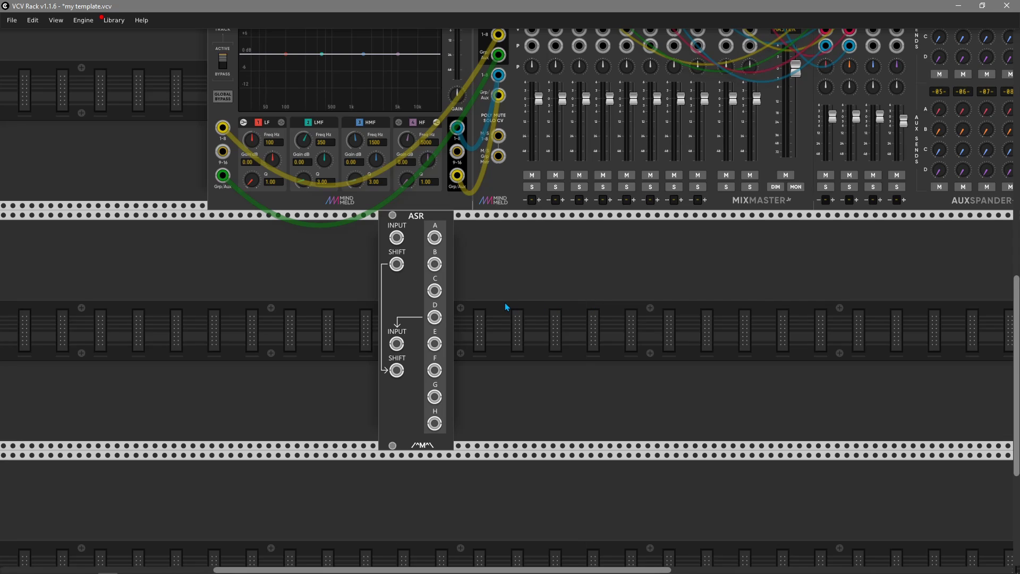
right_click(406, 292)
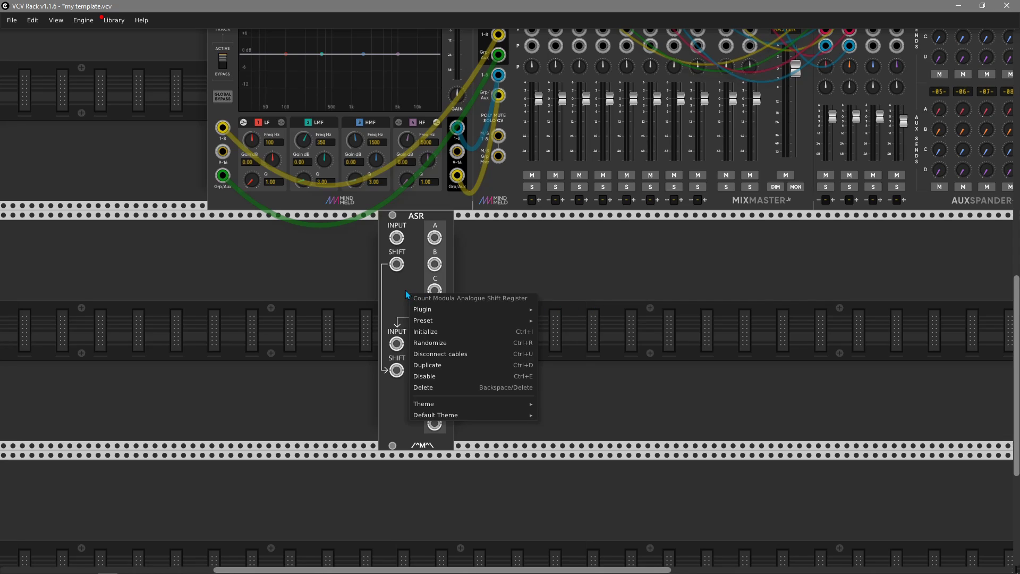
click(366, 290)
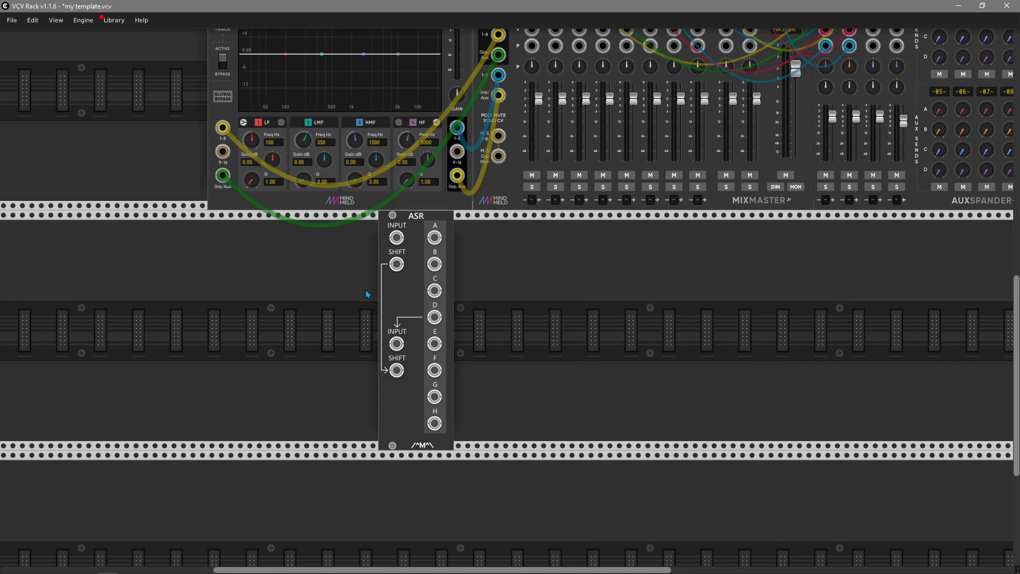
- Search the module browser for "lfo", add the VCV LFO-1 beside ASR and patch its SIN output to ASR's upper INPUT
drag(399, 239, 707, 342)
right_click(631, 342)
text(lfo)
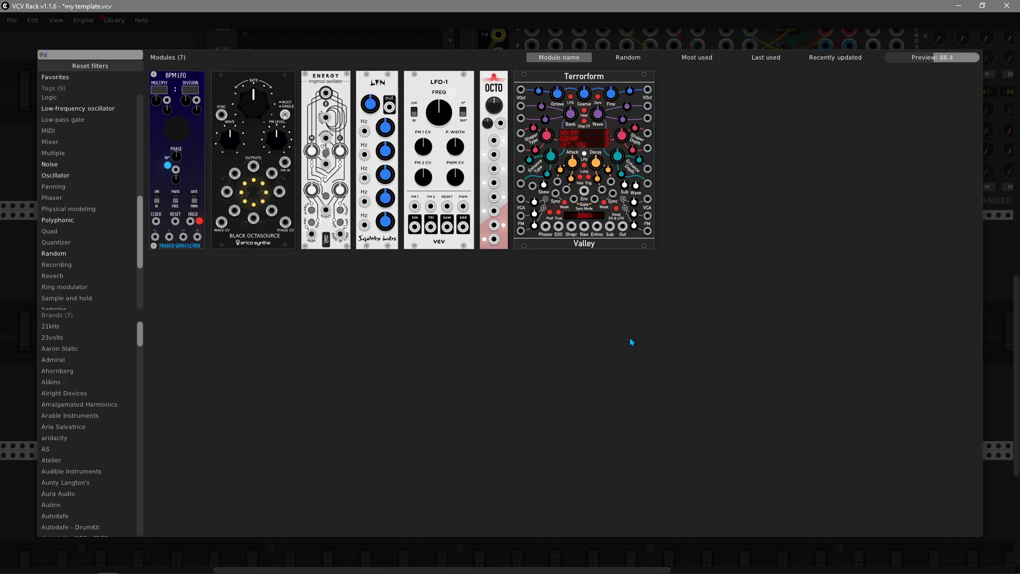
click(439, 159)
drag(469, 420, 396, 237)
- Patch the first CLKD's CLK 1 output to the upper SHIFT input of the ASR module
scroll(190, 346, up, 3)
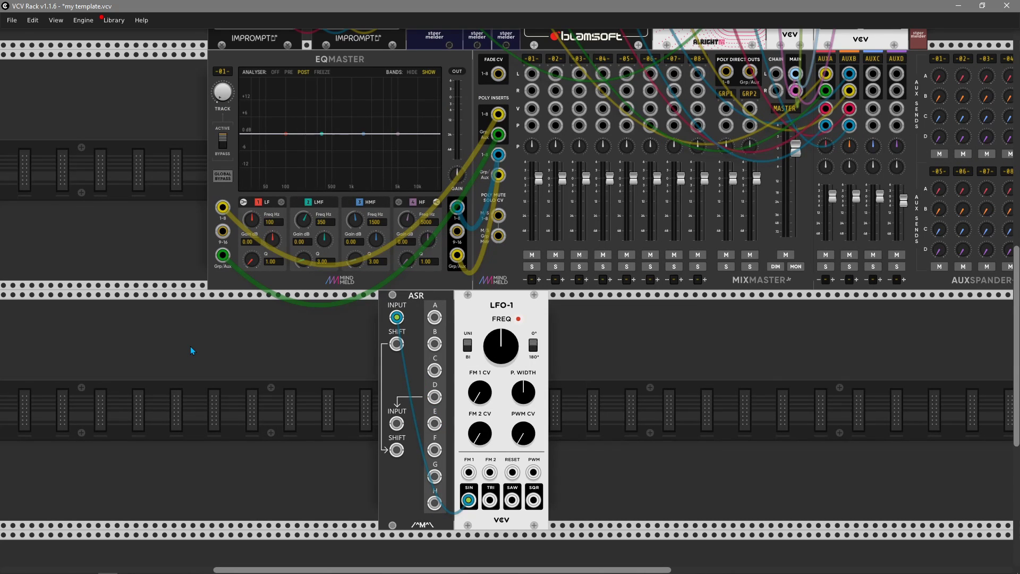
scroll(191, 346, up, 8)
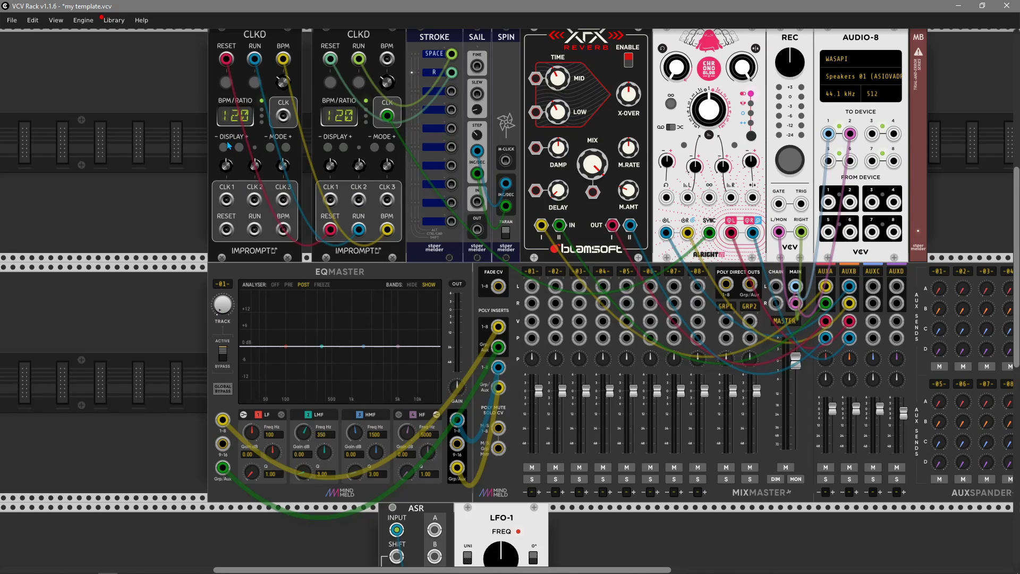
drag(227, 199, 397, 428)
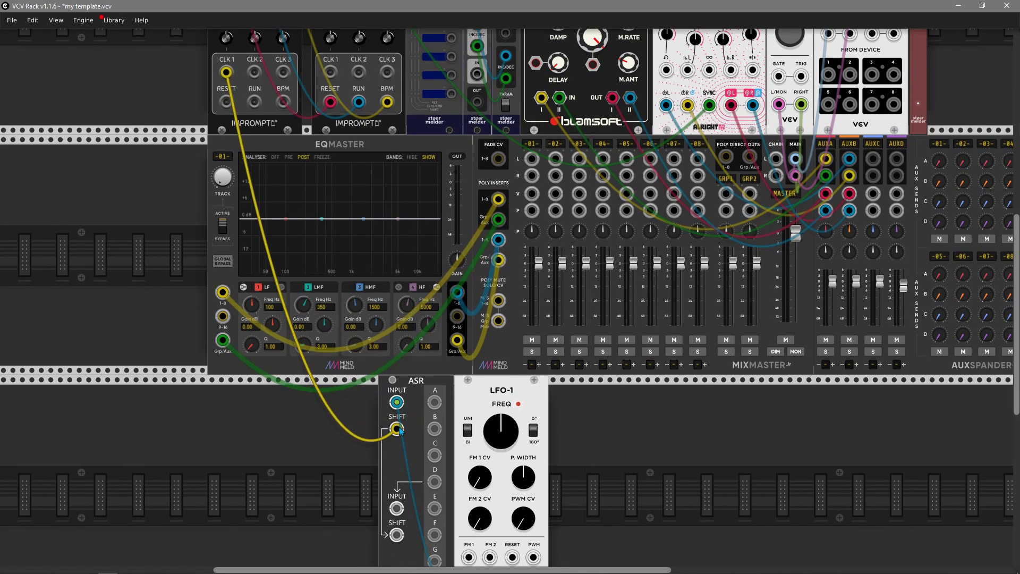
- Search for "scope", place the VCV Scope beside LFO-1 and patch ASR outputs A and B to its X IN and Y IN
scroll(697, 473, down, 3)
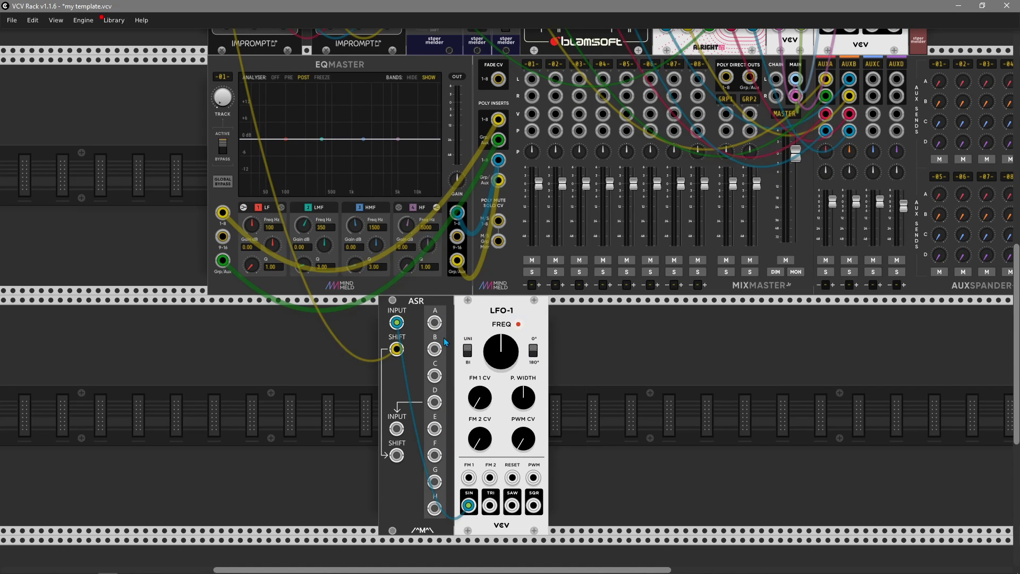
right_click(736, 457)
text(scope)
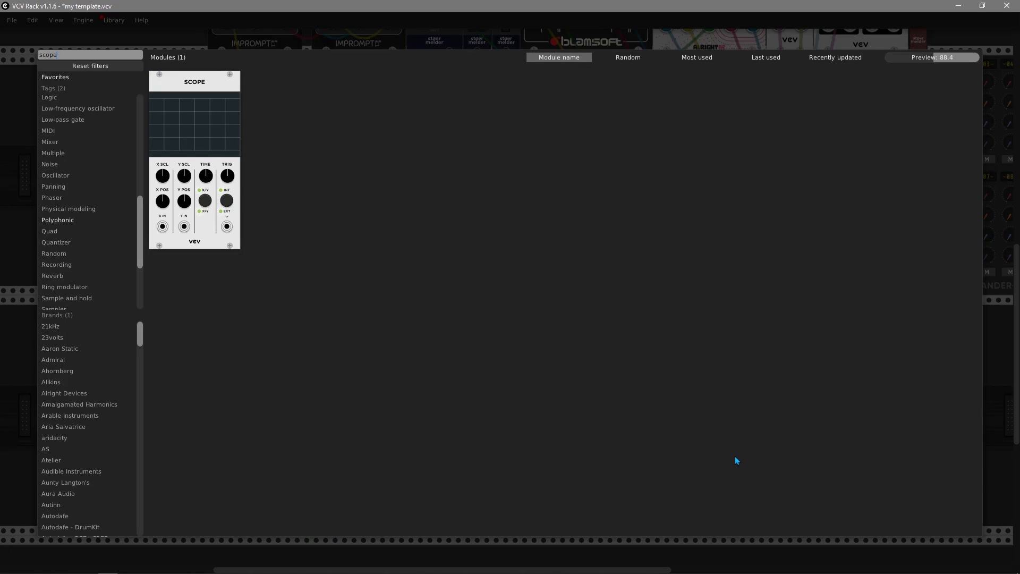
drag(194, 160, 612, 414)
mouse_move(434, 323)
mouse_down()
mouse_move(565, 485)
mouse_move(567, 505)
mouse_move(592, 500)
mouse_move(468, 367)
mouse_move(435, 349)
mouse_up()
- Lower the LFO-1 frequency and adjust the Scope's TIME knob to view the shifted signals
mouse_move(501, 352)
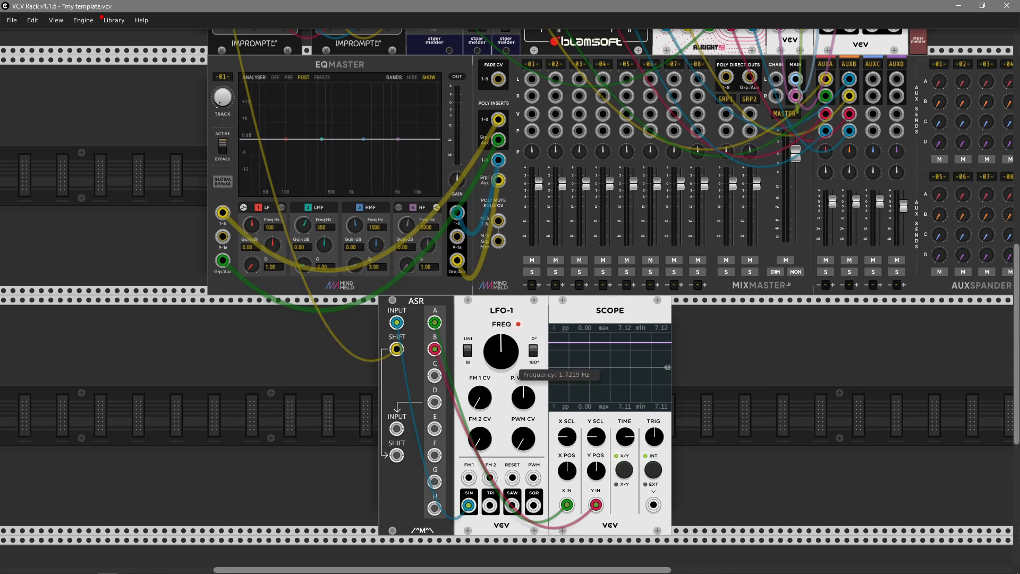
drag(501, 352, 502, 367)
mouse_move(625, 437)
mouse_down()
mouse_move(626, 422)
mouse_move(626, 432)
mouse_up()
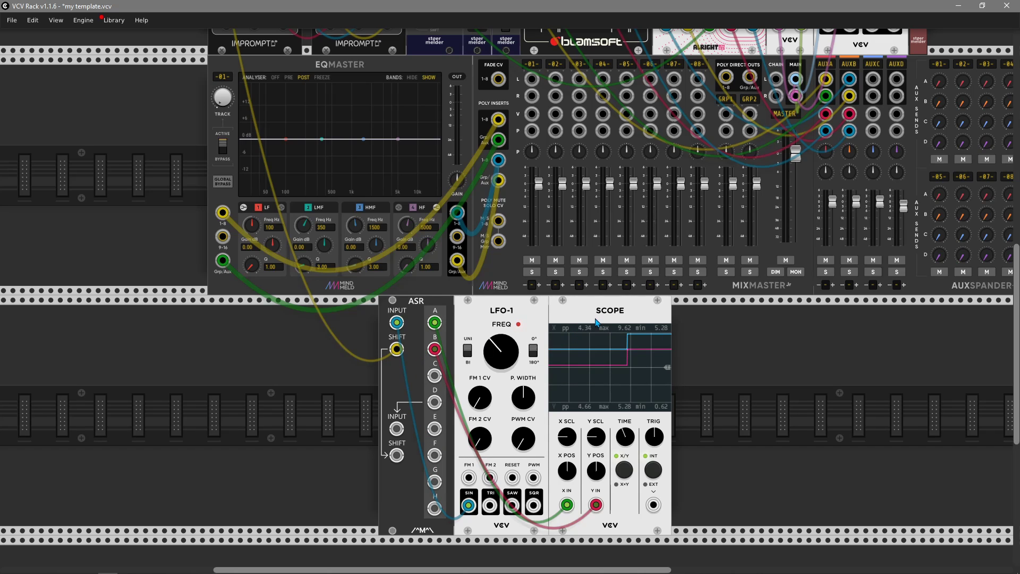
- Delete the ASR, LFO-1 and Scope modules, then reset the browser filters and add the AtNuVrTr module to the row
key(Delete)
key(Delete)
key(Delete)
right_click(477, 355)
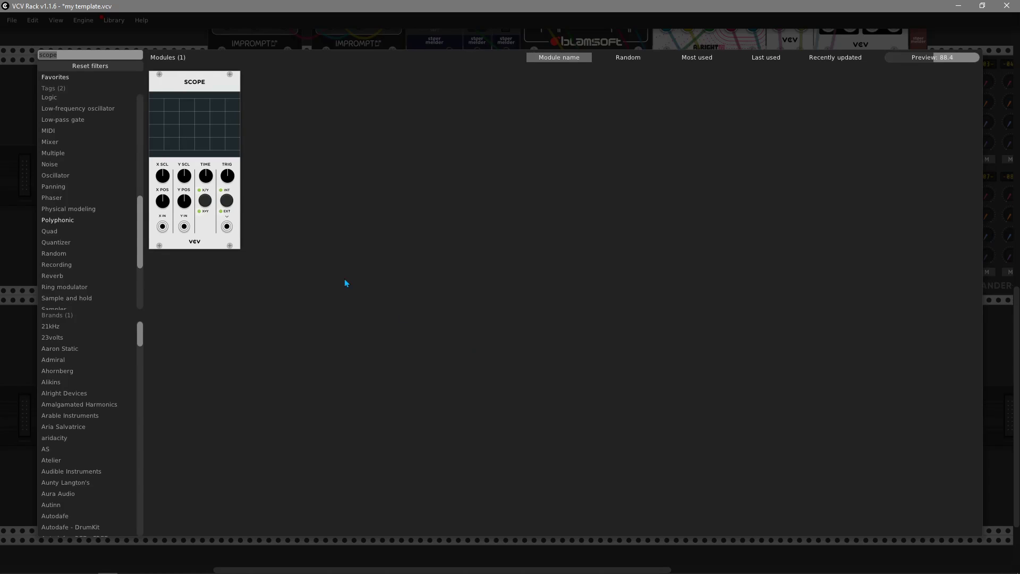
click(123, 66)
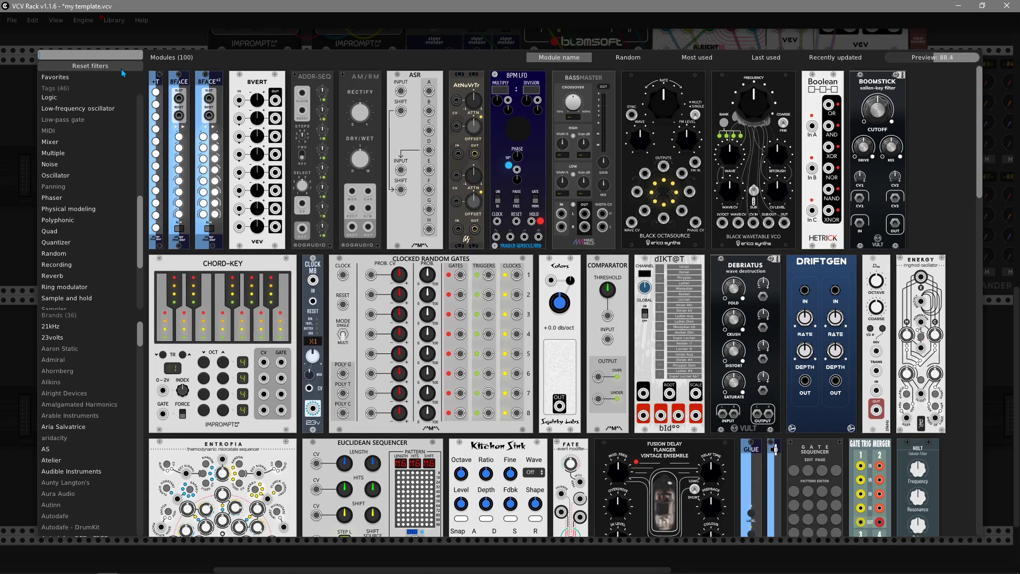
click(462, 165)
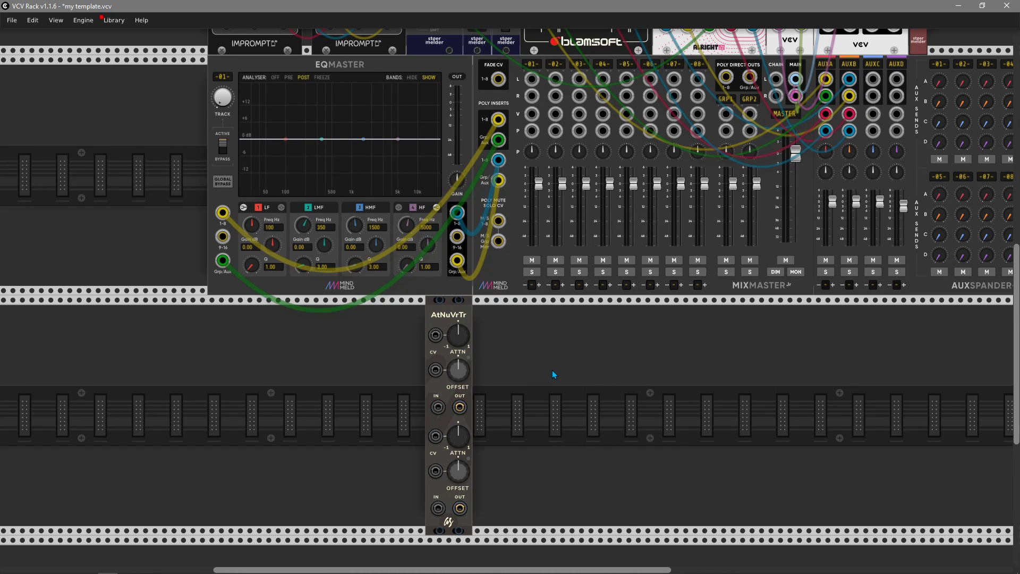
right_click(434, 313)
click(400, 320)
- Try out the upper attenuation and offset knobs of AtNuVrTr and pull a test cable from its upper CV input
mouse_move(458, 370)
mouse_down()
mouse_move(458, 341)
mouse_move(457, 358)
mouse_up()
mouse_move(458, 336)
mouse_down()
mouse_move(459, 325)
mouse_move(460, 332)
mouse_up()
drag(460, 372, 460, 366)
drag(436, 338, 311, 344)
drag(436, 336, 334, 388)
- Delete the AtNuVrTr module and add the BPM LFO directly beside the EQMaster, on the side of its TRACK knob
right_click(448, 327)
click(460, 403)
right_click(457, 408)
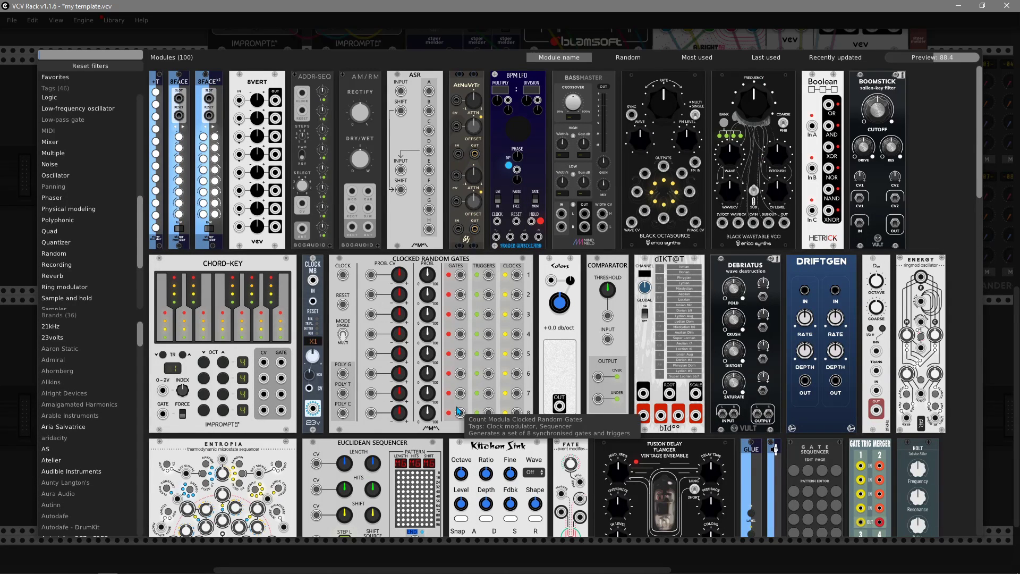
drag(509, 224, 207, 243)
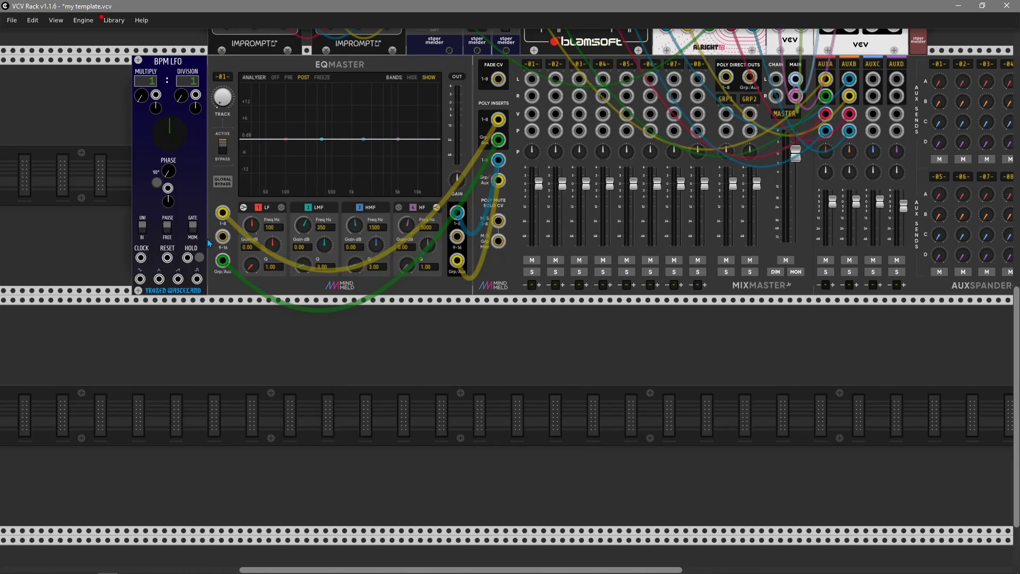
- Patch the first CLKD's CLK 1 and RESET outputs to the BPM LFO's CLOCK and RESET inputs, with DIVISION set to 4
scroll(374, 390, up, 5)
scroll(374, 391, left, 3)
drag(231, 397, 317, 131)
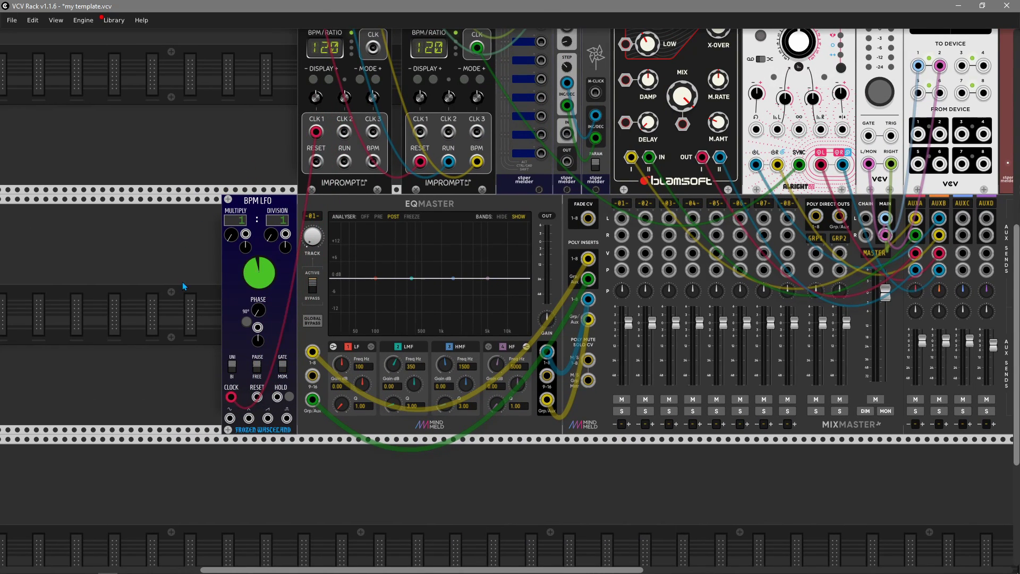
drag(271, 234, 271, 219)
drag(256, 397, 316, 164)
- Add the MindMeld BassMaster module to the empty row below the EQMaster
scroll(275, 212, up, 3)
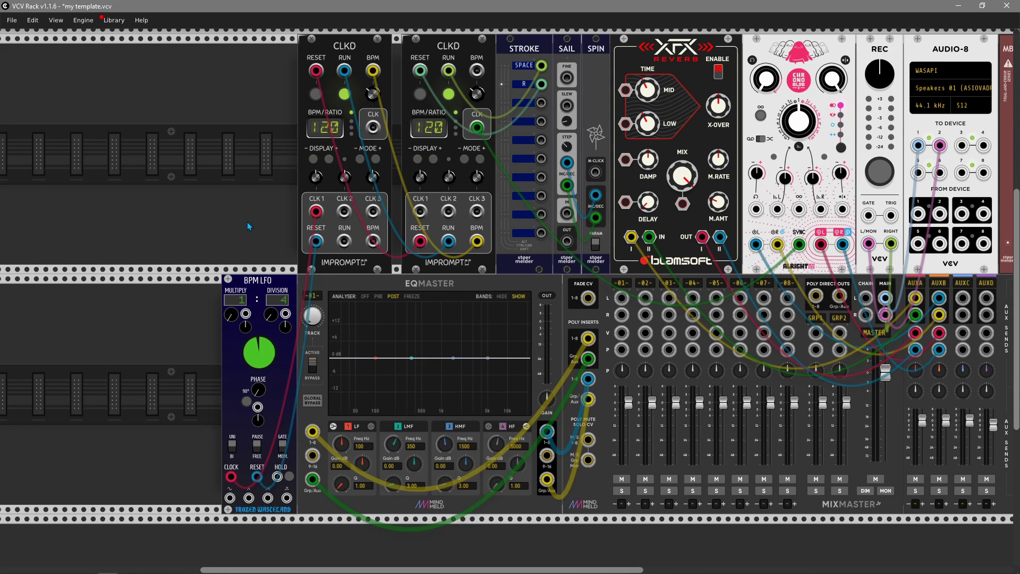
scroll(175, 317, down, 6)
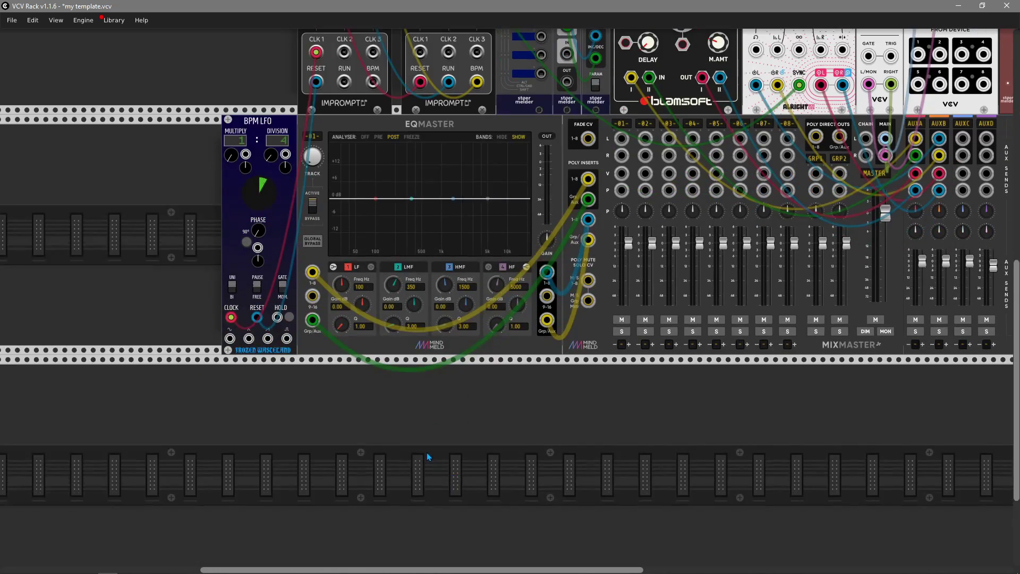
right_click(427, 452)
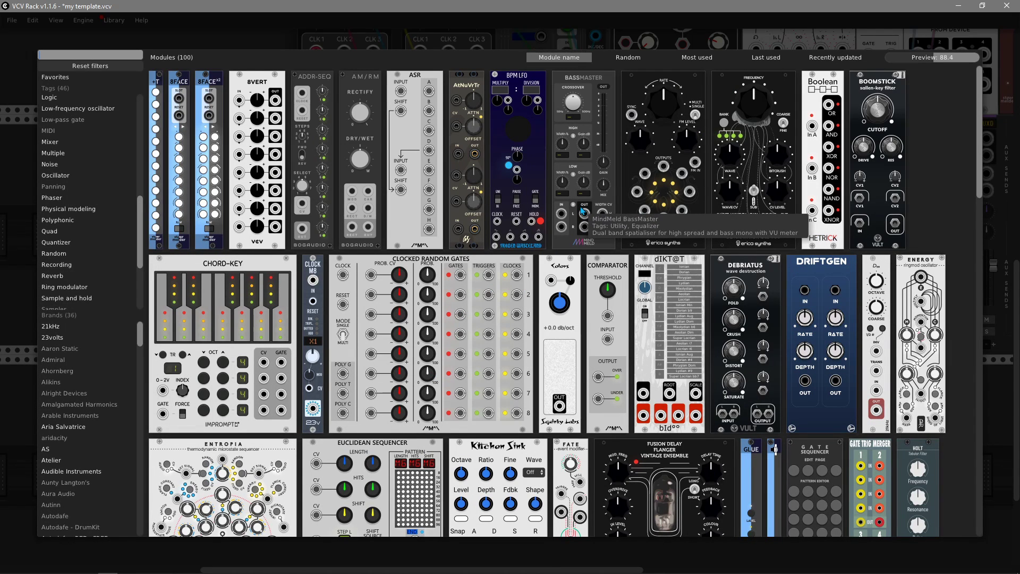
drag(583, 211, 424, 312)
scroll(597, 417, down, 3)
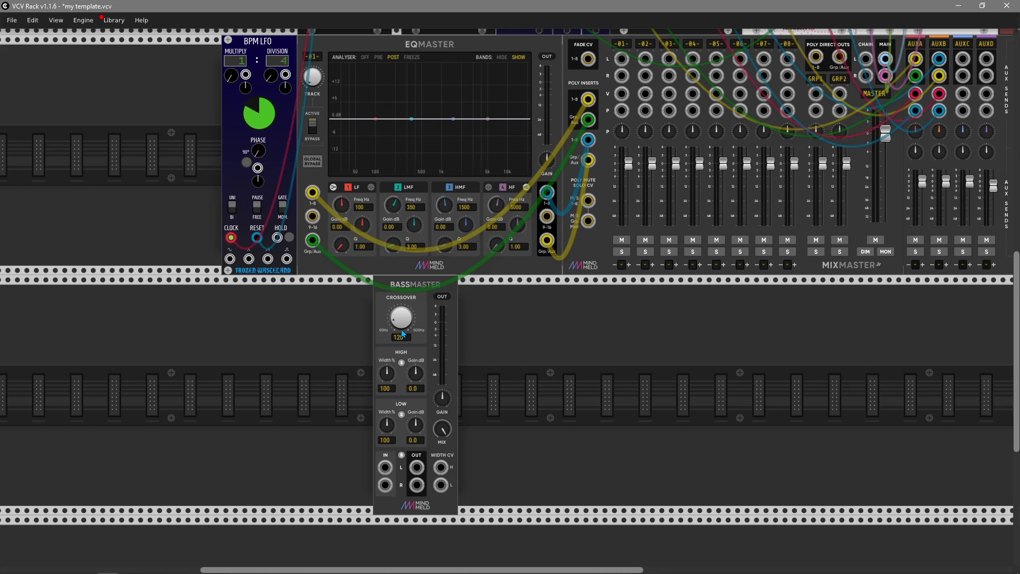
- Set BassMaster's crossover to 163, high width to 72 and gain to 15.2 dB, low width to 0 and gain to -9.8 dB
mouse_move(402, 317)
mouse_down()
mouse_move(401, 300)
mouse_move(401, 319)
mouse_up()
drag(394, 425, 395, 446)
drag(416, 373, 381, 385)
drag(394, 380, 560, 283)
drag(418, 378, 389, 368)
drag(418, 423, 417, 461)
drag(415, 373, 461, 403)
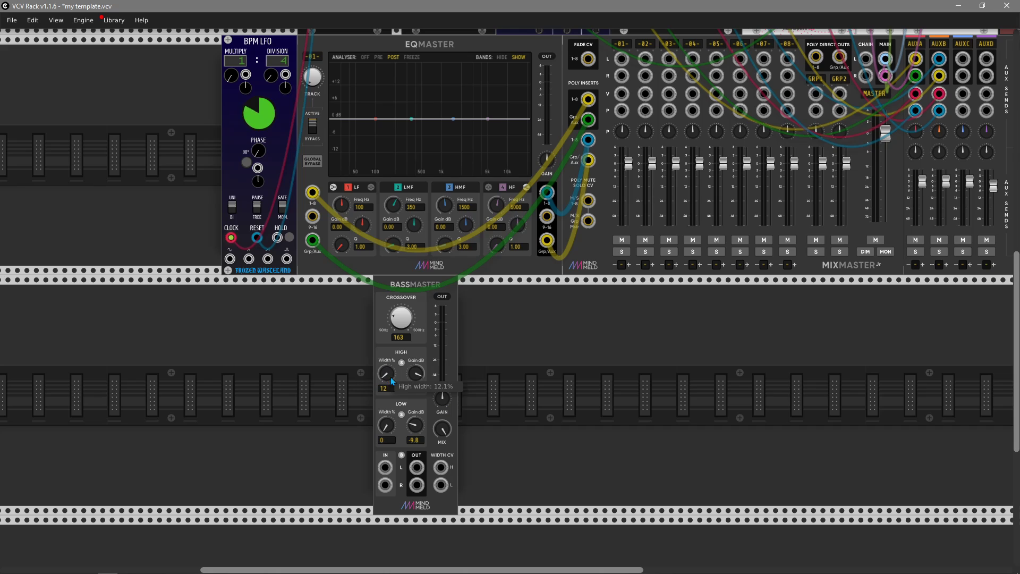
drag(386, 373, 661, 415)
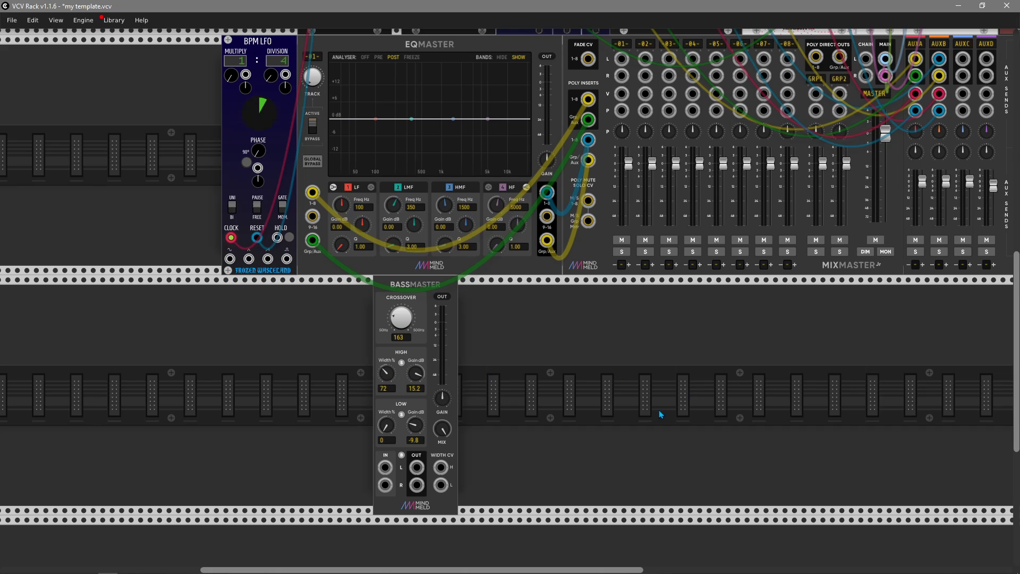
- Delete the BassMaster module and add the Erica Synths Black Octasource to the same row
right_click(433, 289)
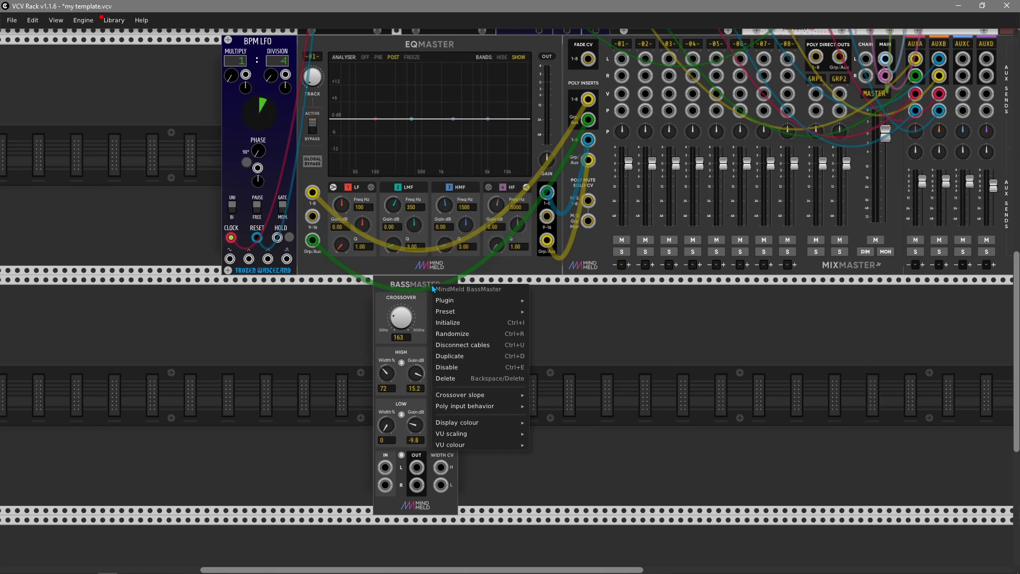
click(456, 378)
right_click(464, 388)
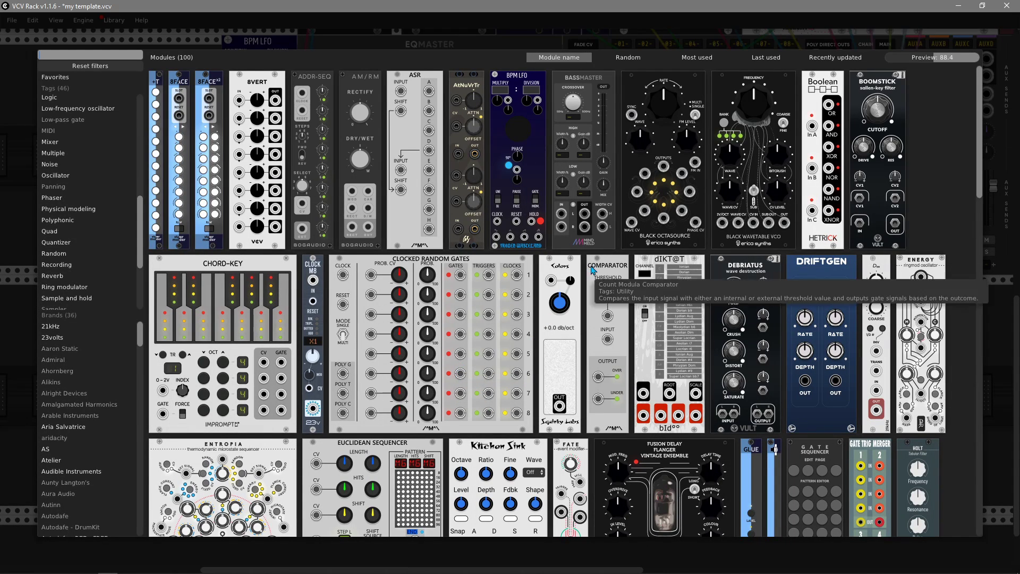
drag(664, 159, 509, 355)
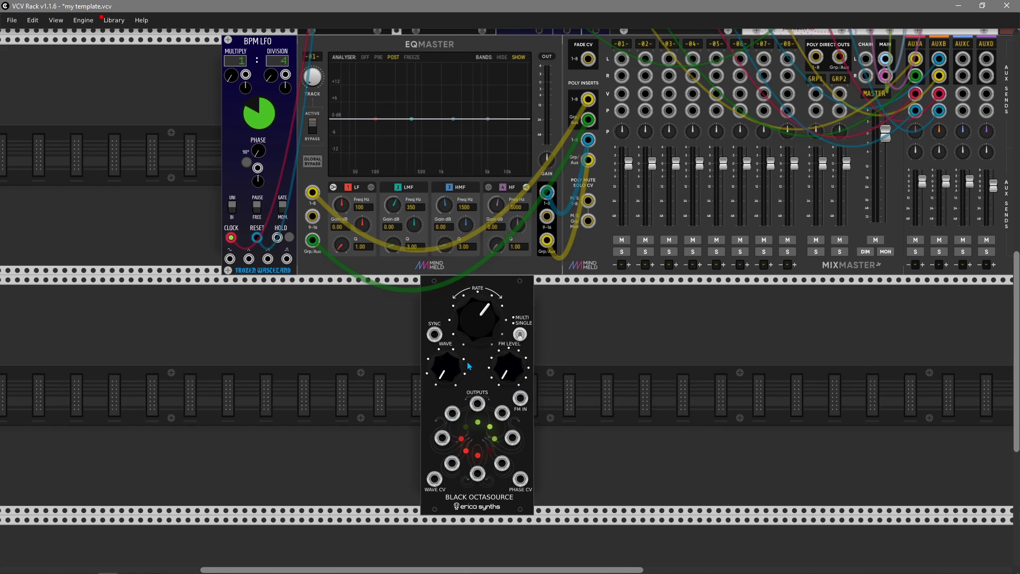
- Patch the Black Octasource's SYNC input to the first CLKD's CLK 1 output
drag(434, 333, 316, 123)
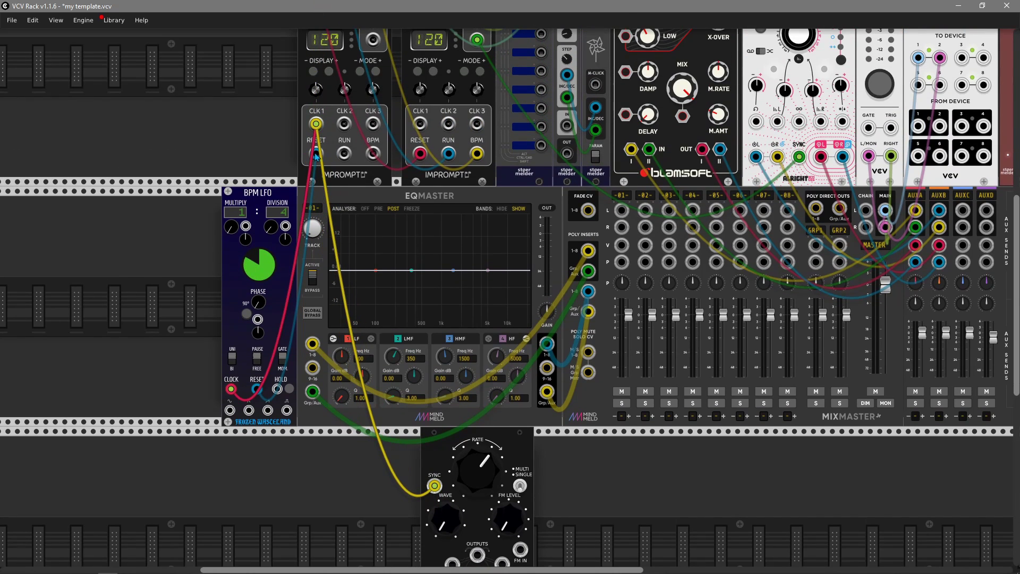
scroll(393, 404, down, 4)
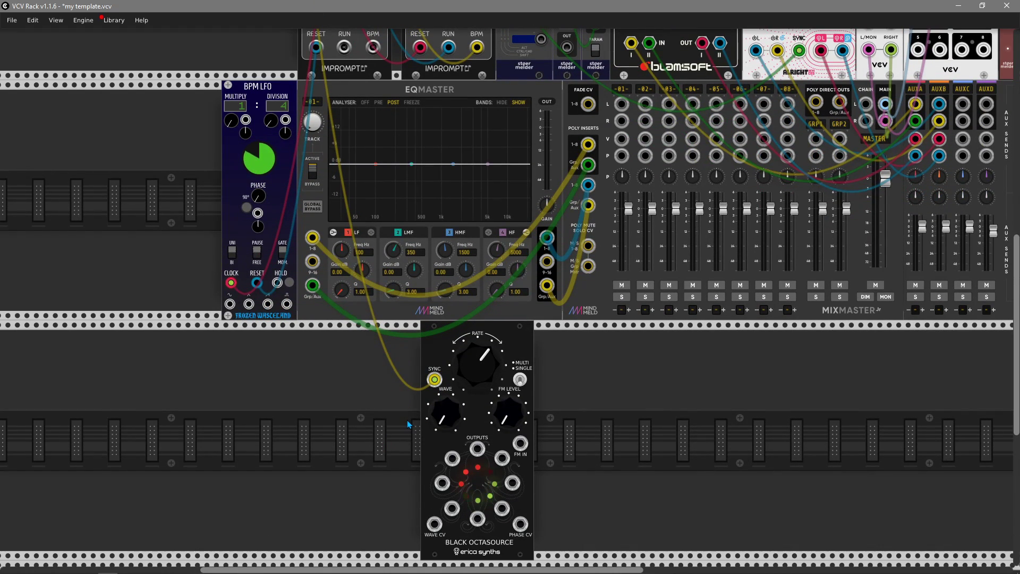
- Adjust the Black Octasource's RATE and WAVE knobs and toggle its MULTI/SINGLE switch
drag(478, 353, 478, 367)
mouse_move(445, 413)
mouse_down()
mouse_move(446, 400)
mouse_move(446, 428)
mouse_up()
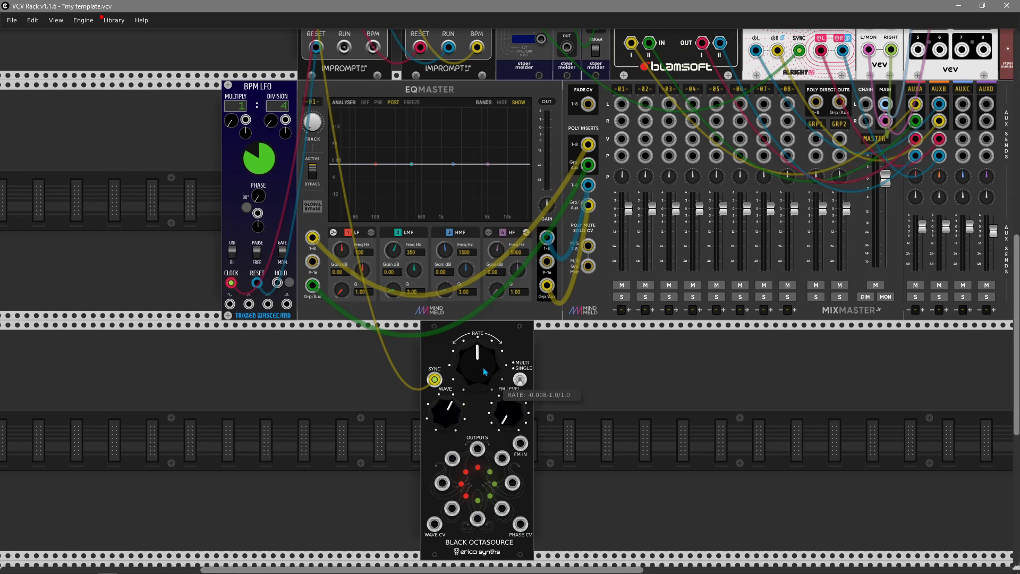
drag(478, 363, 478, 355)
drag(482, 357, 482, 363)
click(520, 375)
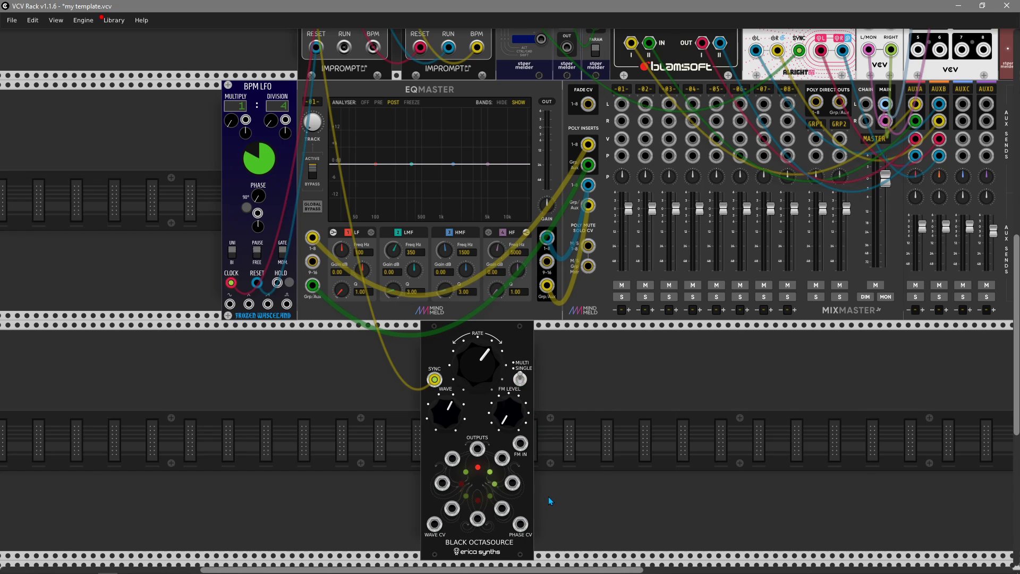
- Delete the Black Octasource and add the Erica Synths Black Wavetable VCO to the same row
right_click(509, 333)
click(534, 430)
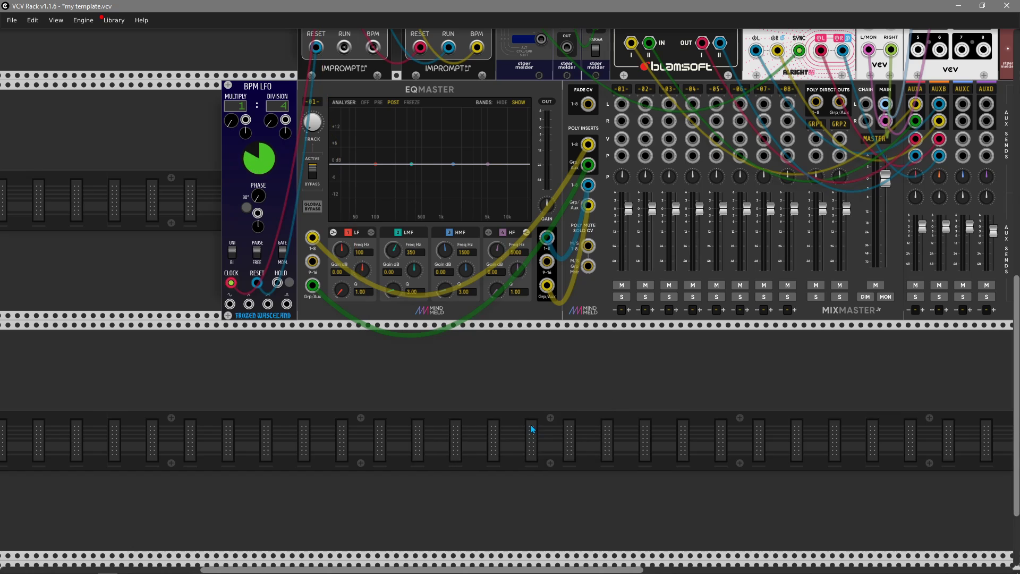
right_click(532, 427)
drag(736, 197, 459, 303)
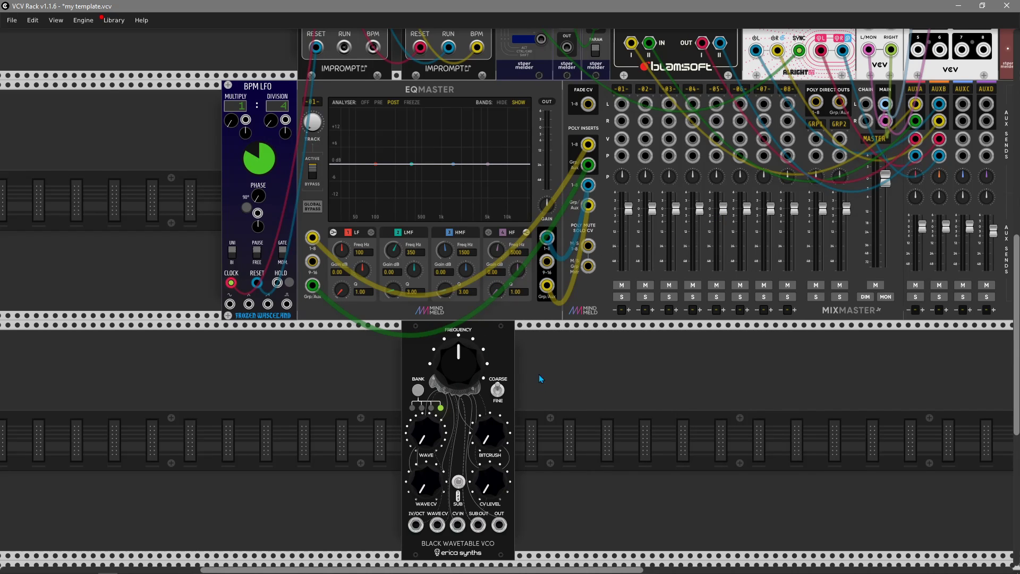
scroll(571, 405, down, 2)
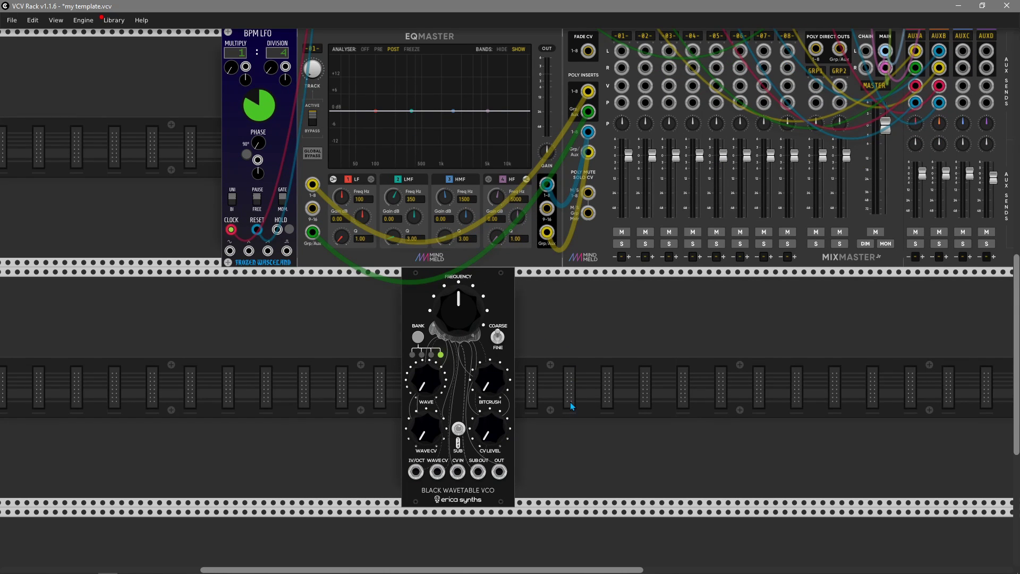
- Delete the Black Wavetable VCO and add the HetrickCV Boolean Logic module to the same row
mouse_move(427, 380)
mouse_down()
mouse_move(427, 351)
mouse_move(426, 380)
mouse_up()
right_click(490, 302)
click(512, 390)
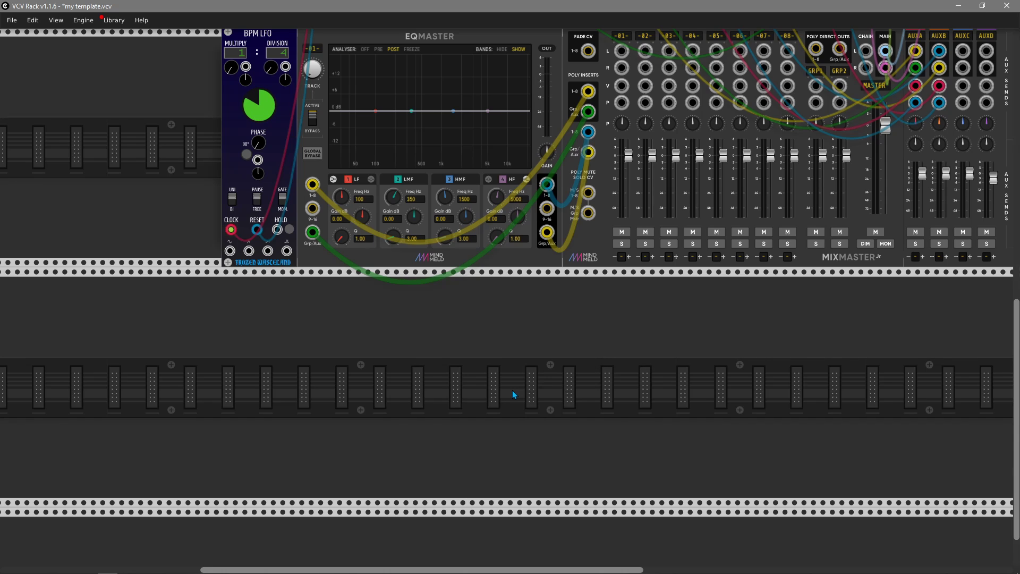
right_click(513, 391)
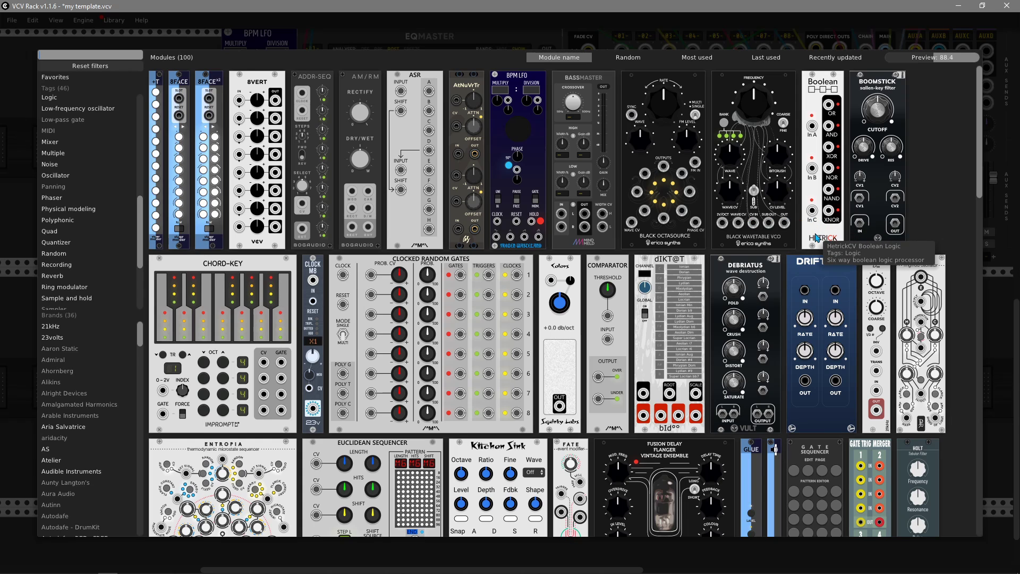
drag(817, 238, 465, 353)
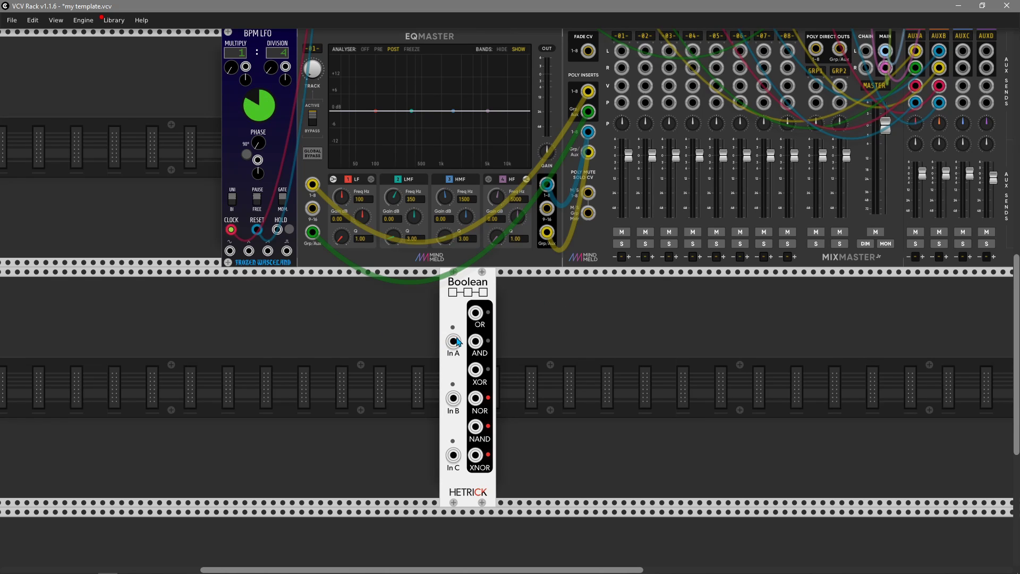
- Move Boolean beside the BPM LFO and patch its In A and In B inputs to the first CLKD's CLK 2 and CLK 3 outputs
drag(453, 341, 444, 446)
drag(453, 372, 177, 128)
scroll(378, 192, up, 5)
scroll(264, 328, down, 3)
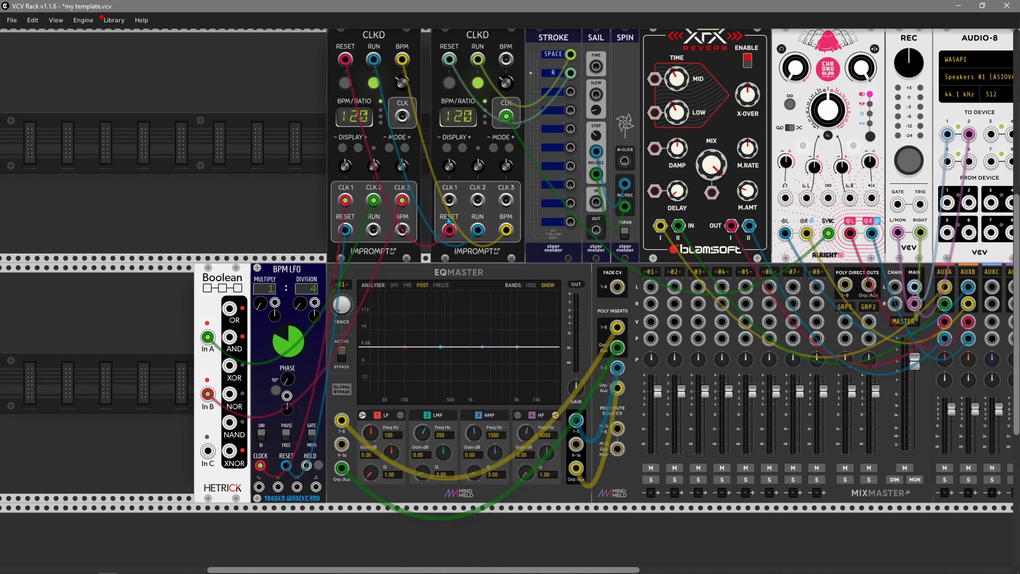
drag(387, 325, 387, 317)
drag(402, 166, 402, 158)
scroll(167, 372, down, 4)
scroll(181, 394, left, 1)
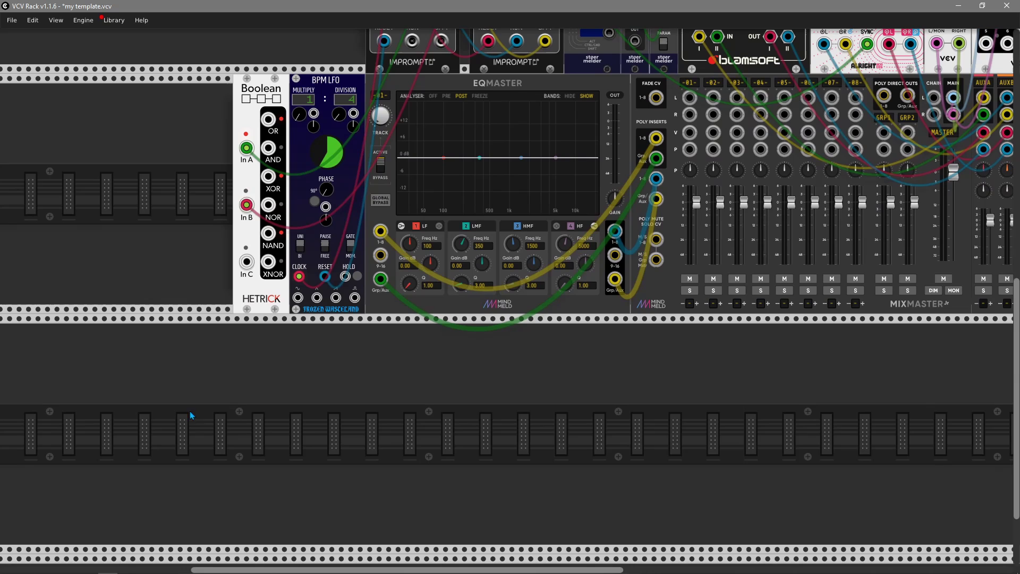
- Add the Vult Boomstick filter to the empty row below the EQMaster
right_click(467, 440)
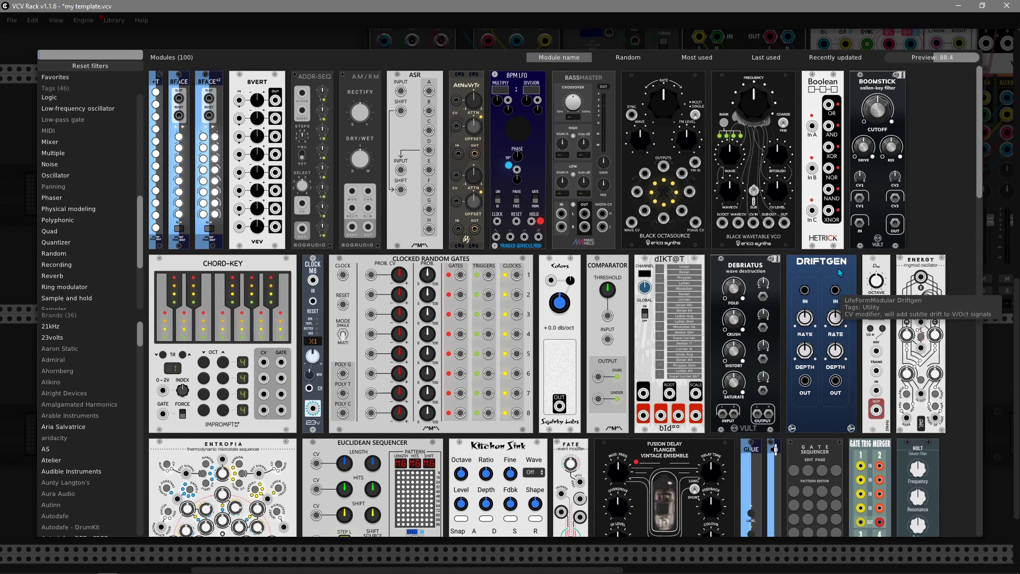
click(865, 218)
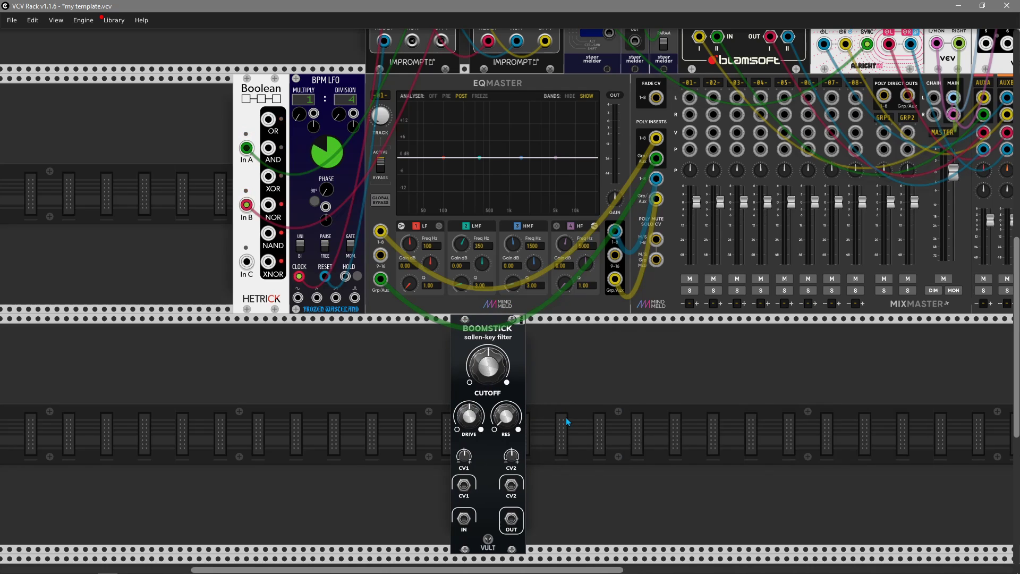
right_click(507, 330)
click(472, 336)
mouse_move(484, 374)
- Add the Atelier Palette oscillator beside the Boomstick and patch it through the filter into MixMaster channel 1
right_click(344, 419)
text(palette)
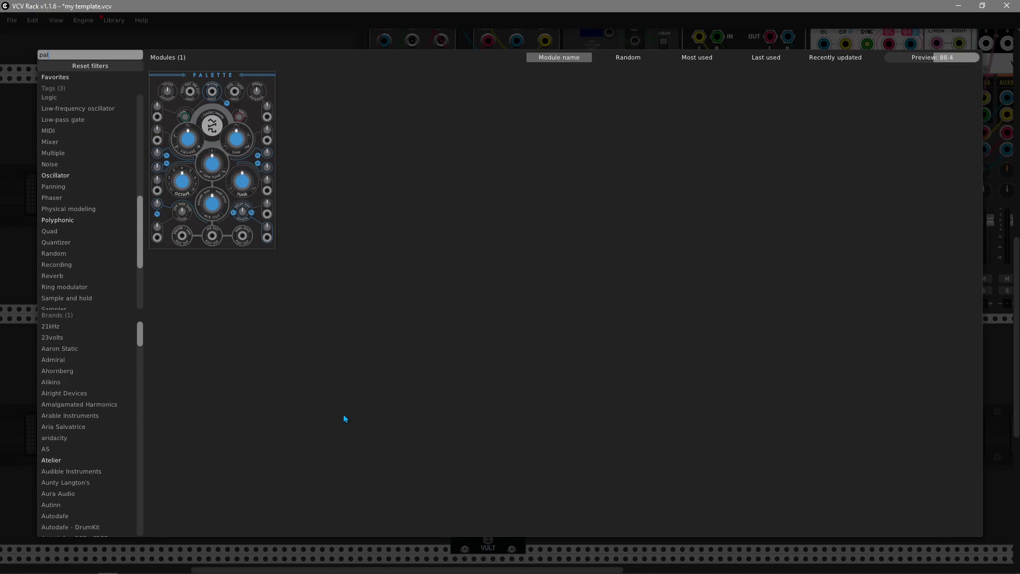
key(Return)
drag(364, 536, 464, 519)
drag(511, 518, 690, 97)
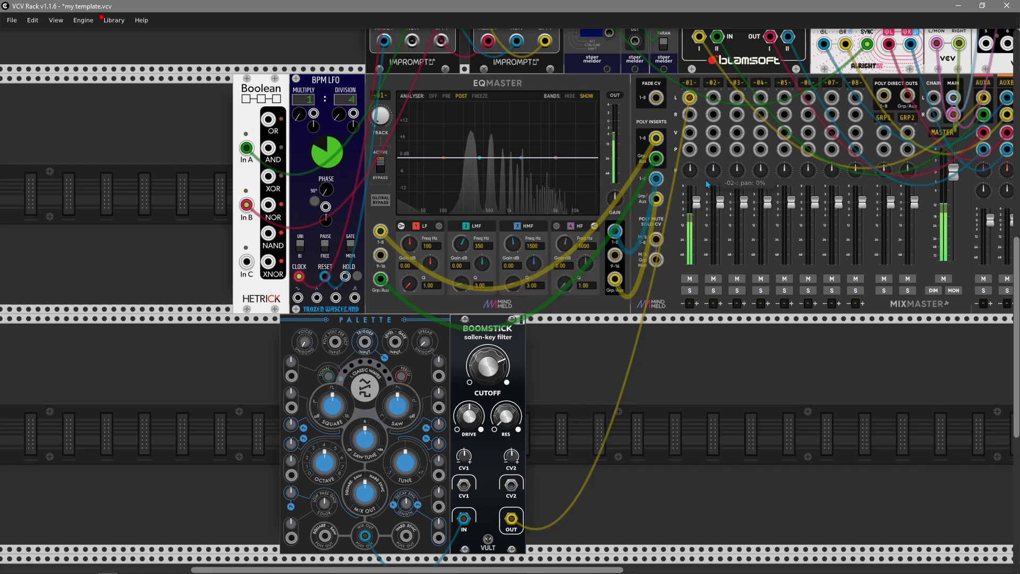
- Lower the Palette's OCTAVE knob and adjust the Boomstick's CUTOFF and RES knobs
mouse_move(503, 380)
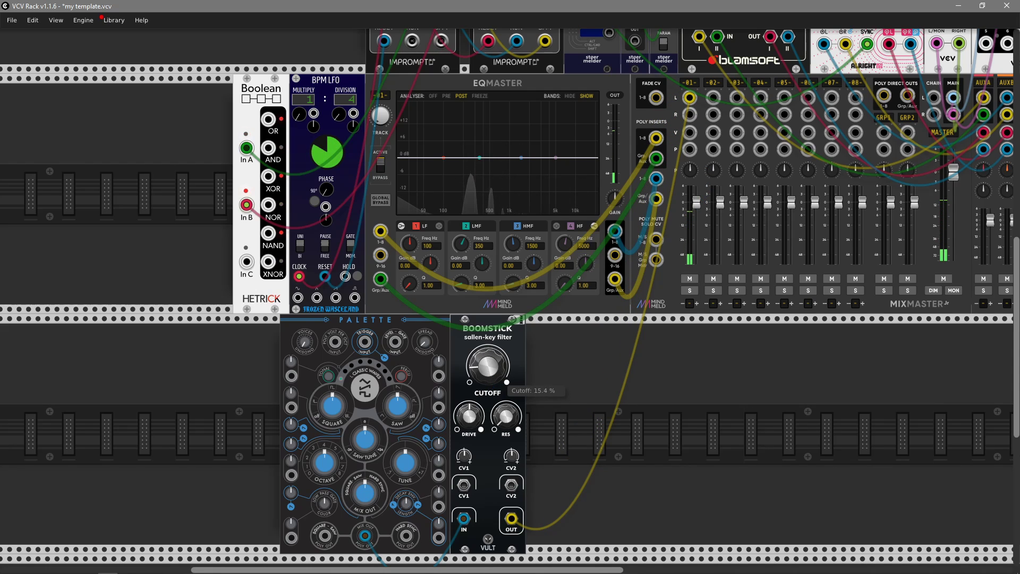
drag(323, 462, 323, 471)
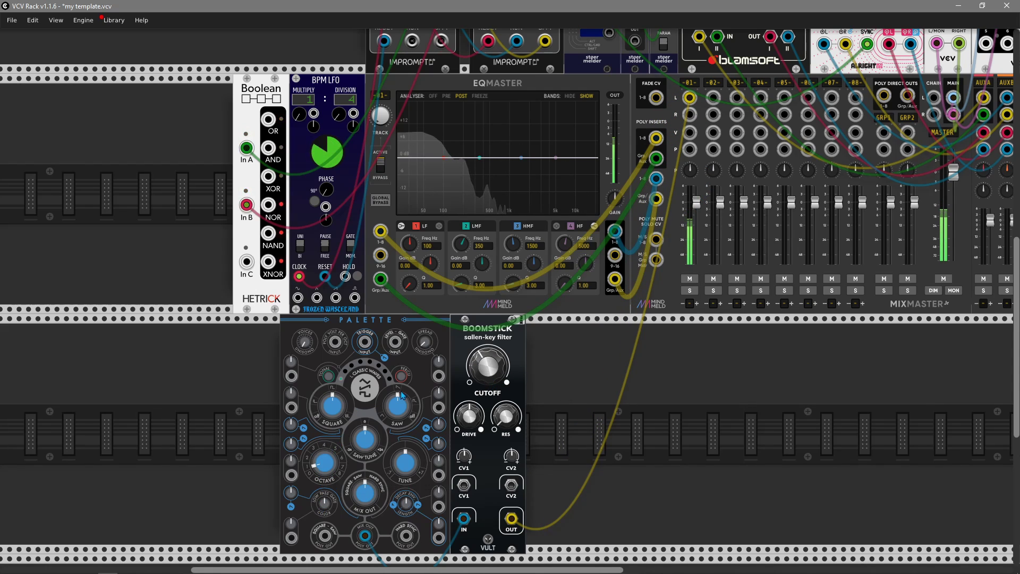
mouse_move(488, 369)
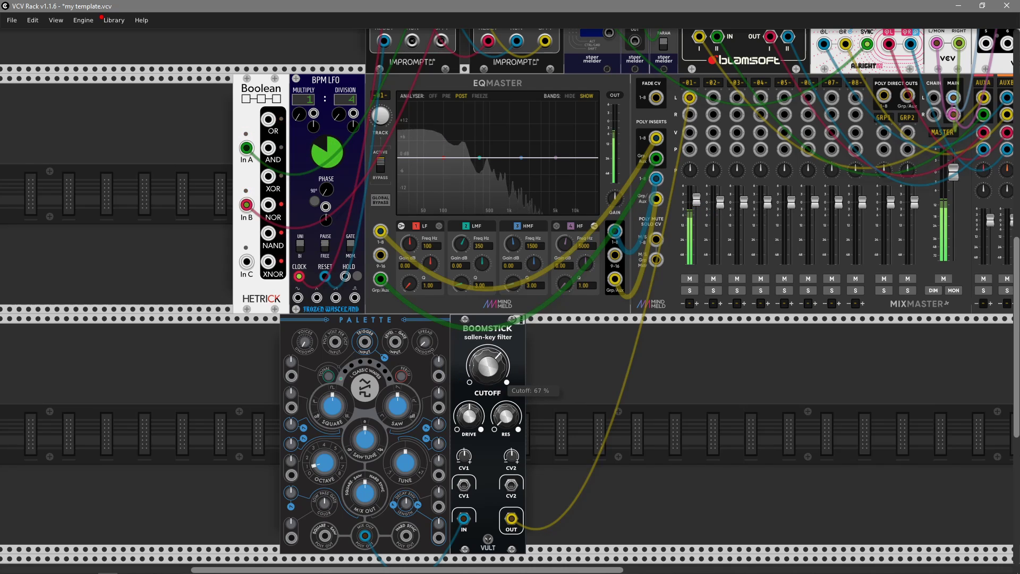
mouse_move(505, 414)
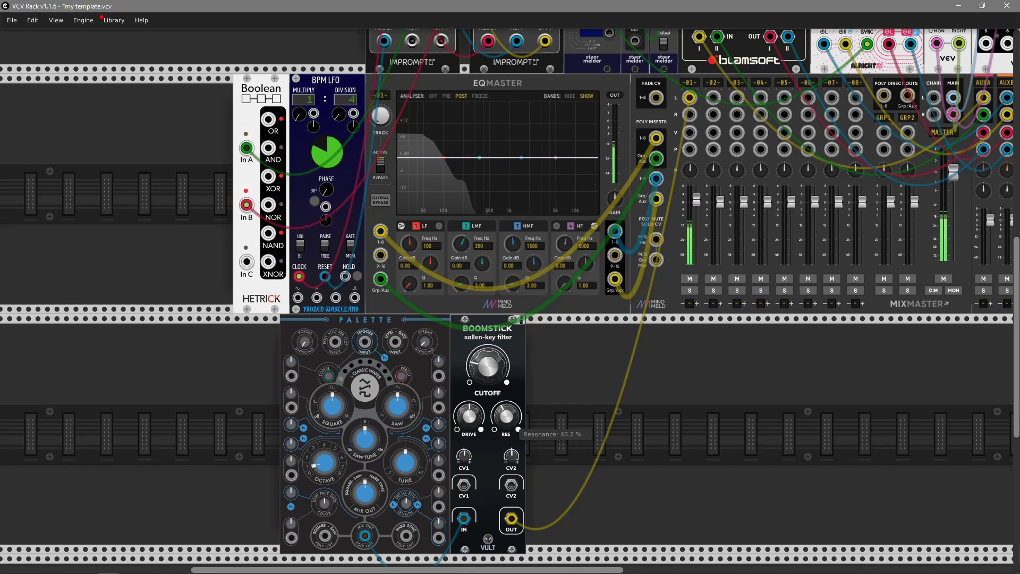
mouse_move(487, 366)
mouse_down()
mouse_move(488, 357)
mouse_move(487, 383)
mouse_up()
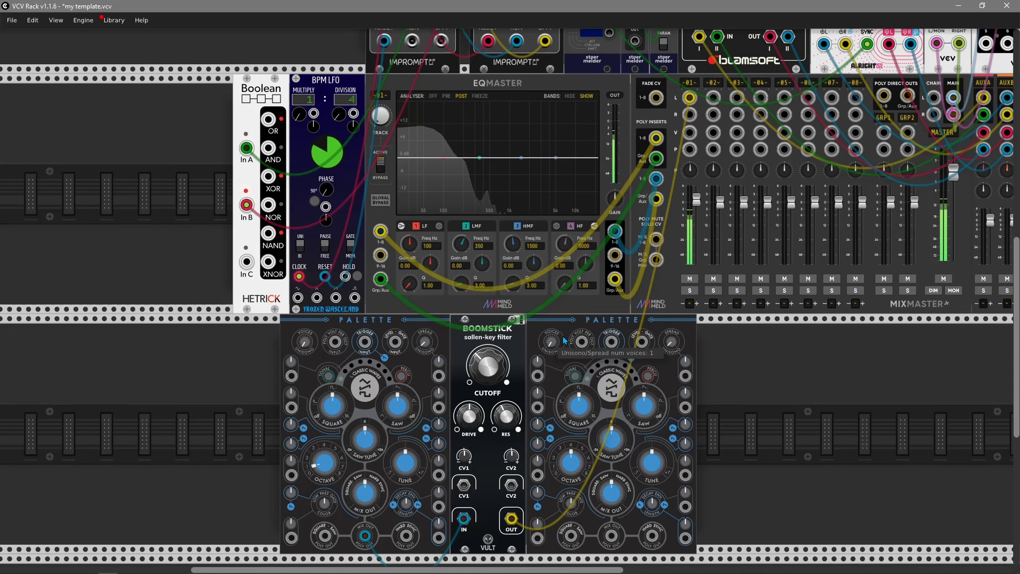
- Delete the Boomstick and both Palette modules, and add the Impromptu Chord-Key to the same row
key(Delete)
key(Delete)
key(Delete)
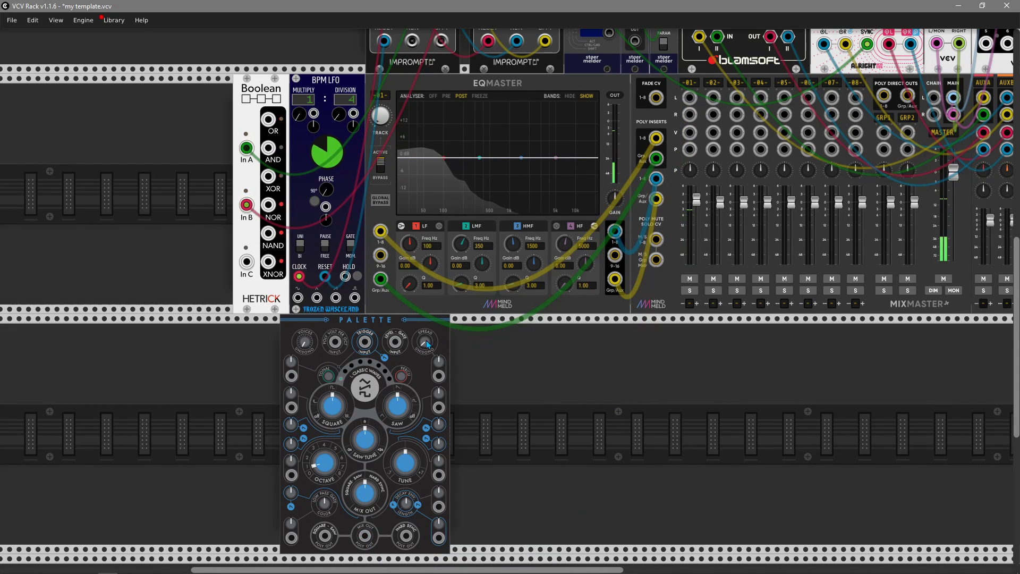
right_click(502, 376)
click(117, 63)
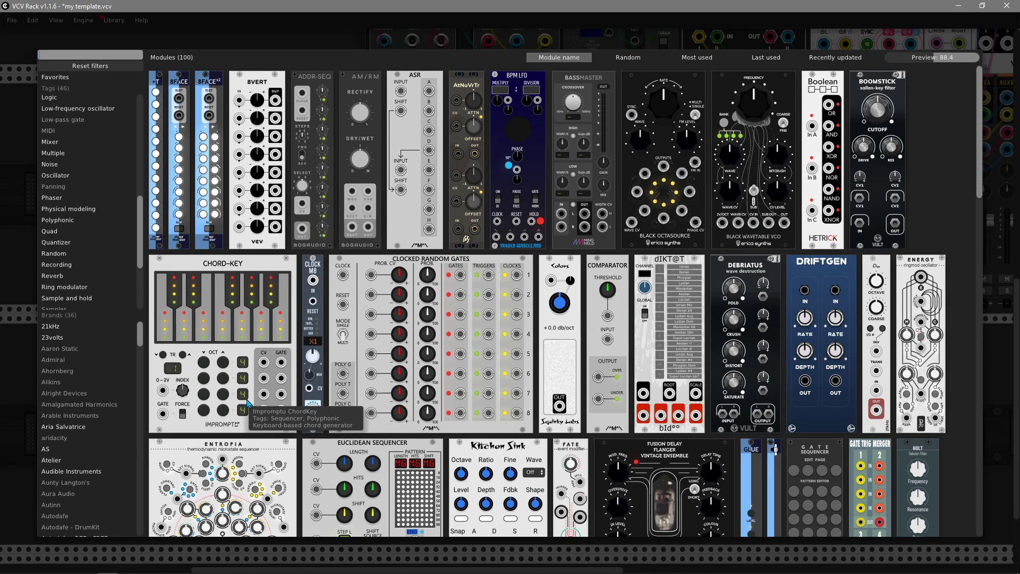
click(224, 404)
click(446, 523)
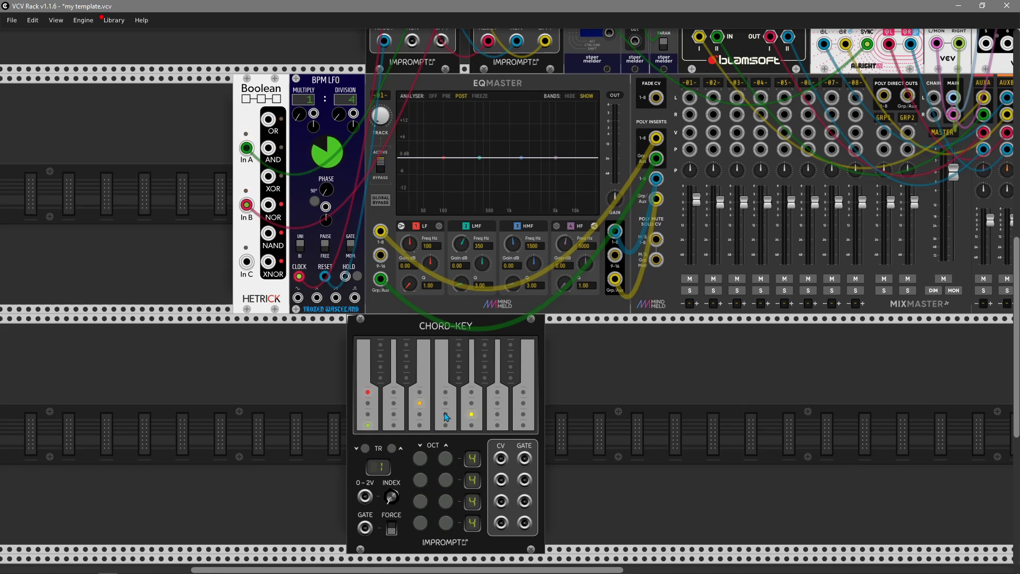
- Set the Chord-Key to poly merge its second, third and fourth outputs into the top note
right_click(516, 370)
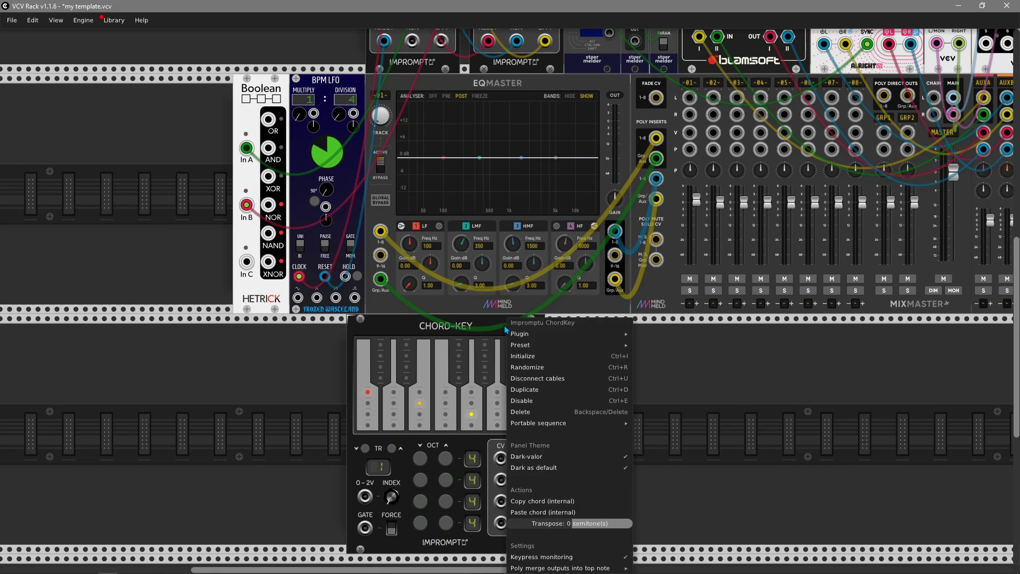
mouse_move(612, 569)
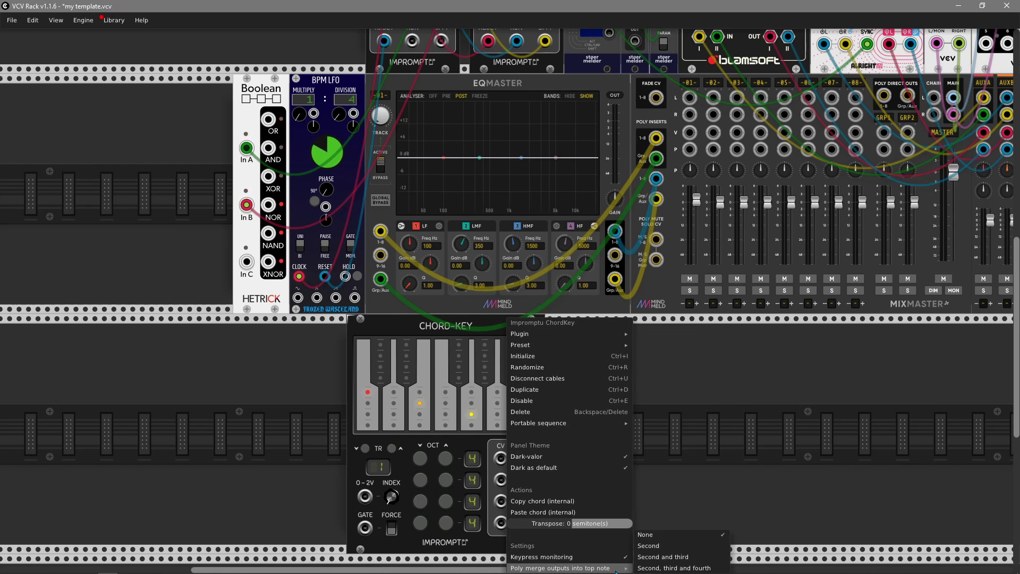
click(661, 569)
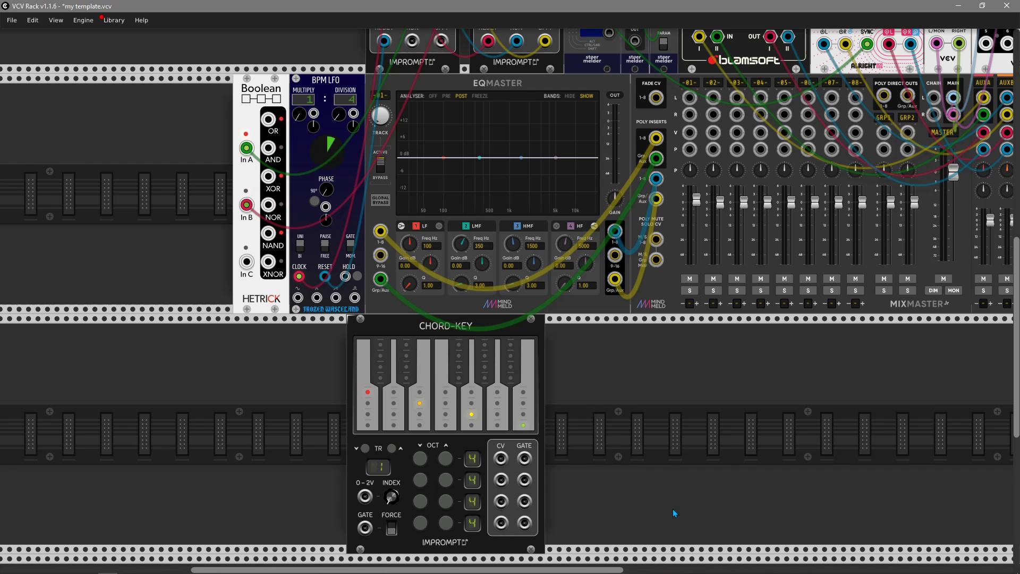
- Add a Palette, patch Chord-Key's top CV output into it and its mix output to MixMaster channel 1, and lower that channel's fader
right_click(272, 439)
text(pal)
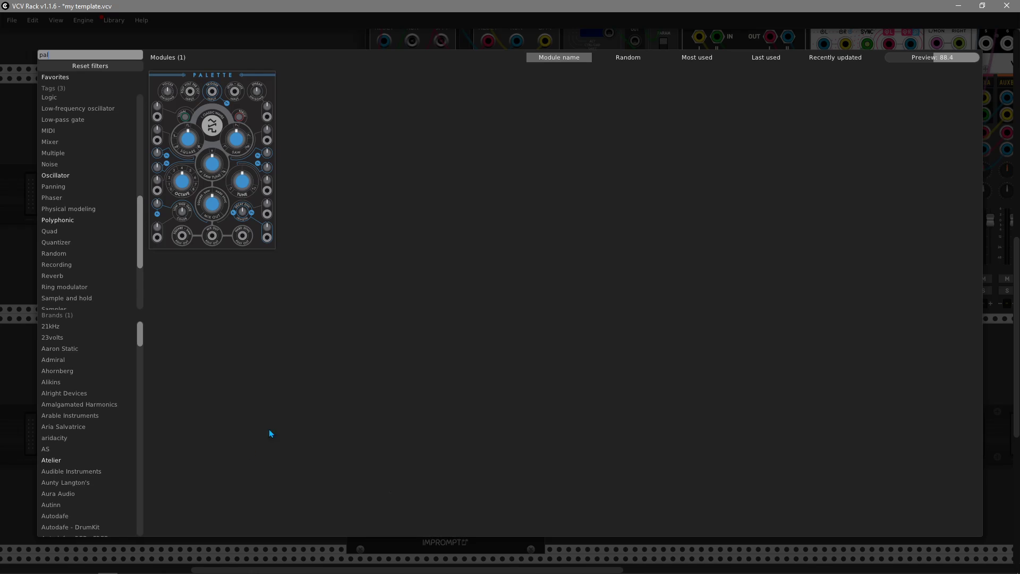
key(Return)
drag(231, 347, 501, 458)
drag(260, 535, 690, 97)
drag(697, 201, 697, 240)
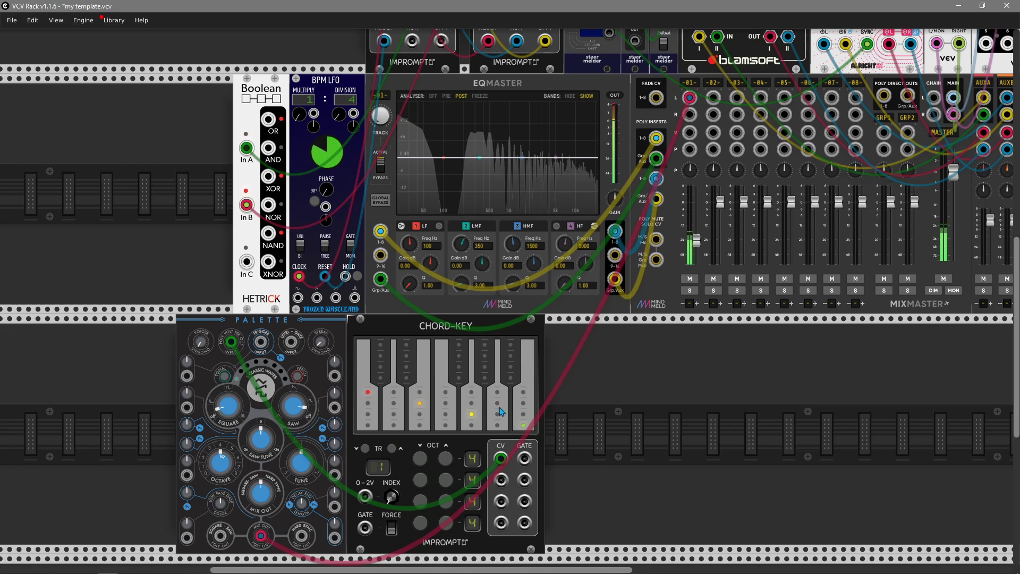
- Set the Chord-Key's second note to D in chord 1 and to B in chord 2
click(394, 404)
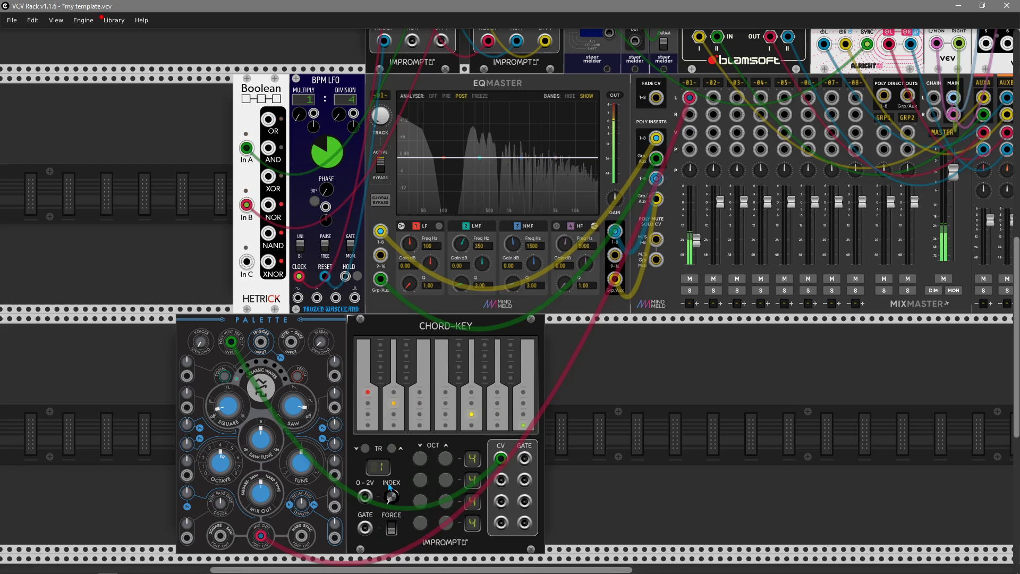
drag(391, 487, 391, 479)
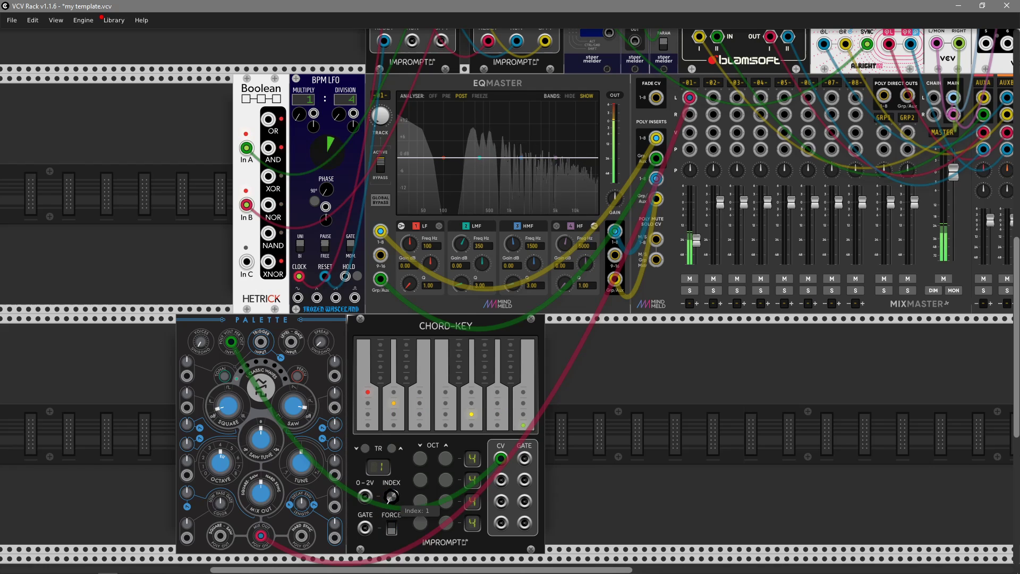
click(522, 406)
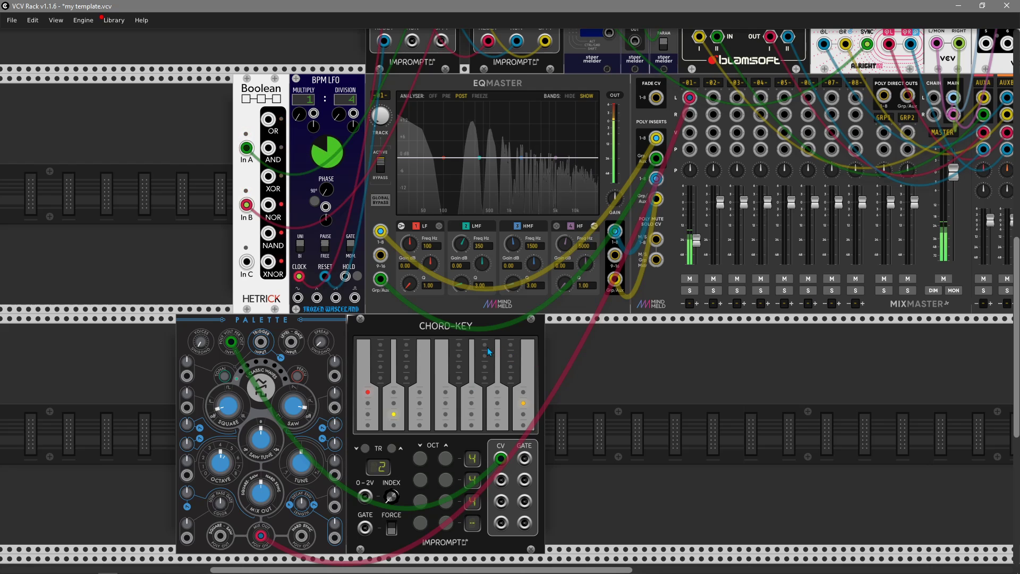
- Delete the Palette and the Chord-Key, and add the 23volts Clock M8 module to the same row
key(Delete)
key(Delete)
right_click(431, 388)
text(pal)
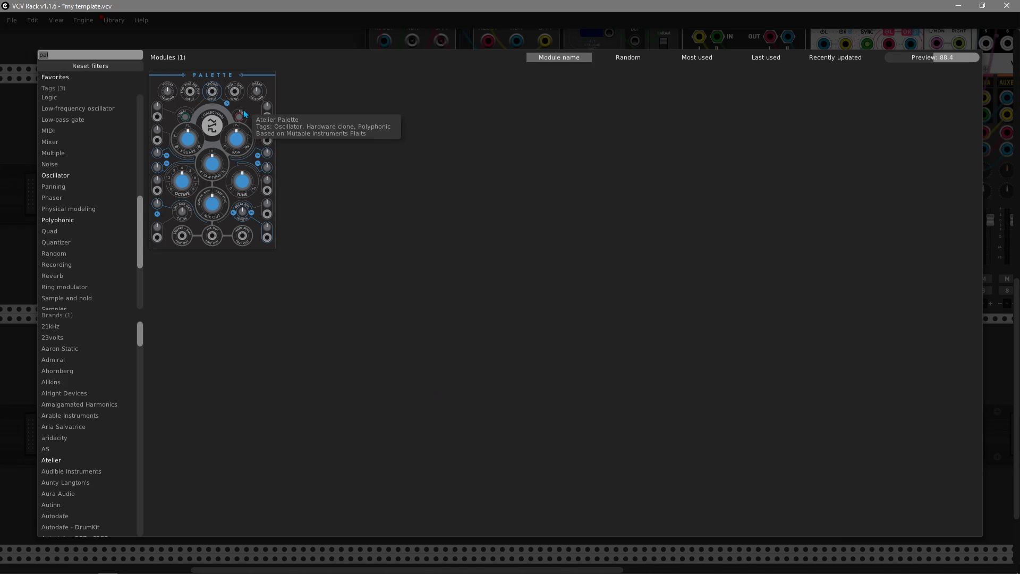
key(BackSpace)
key(BackSpace)
key(BackSpace)
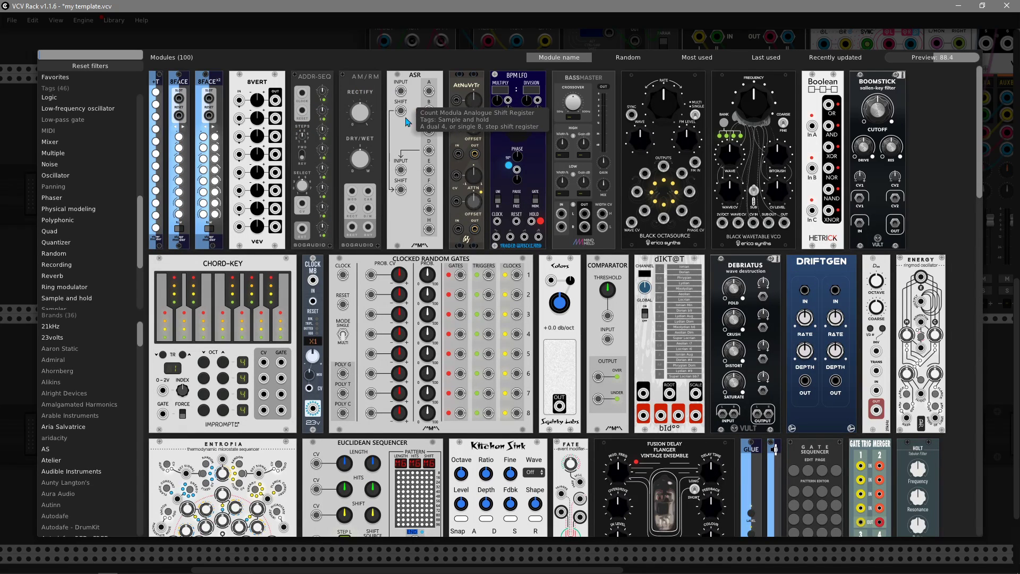
click(318, 318)
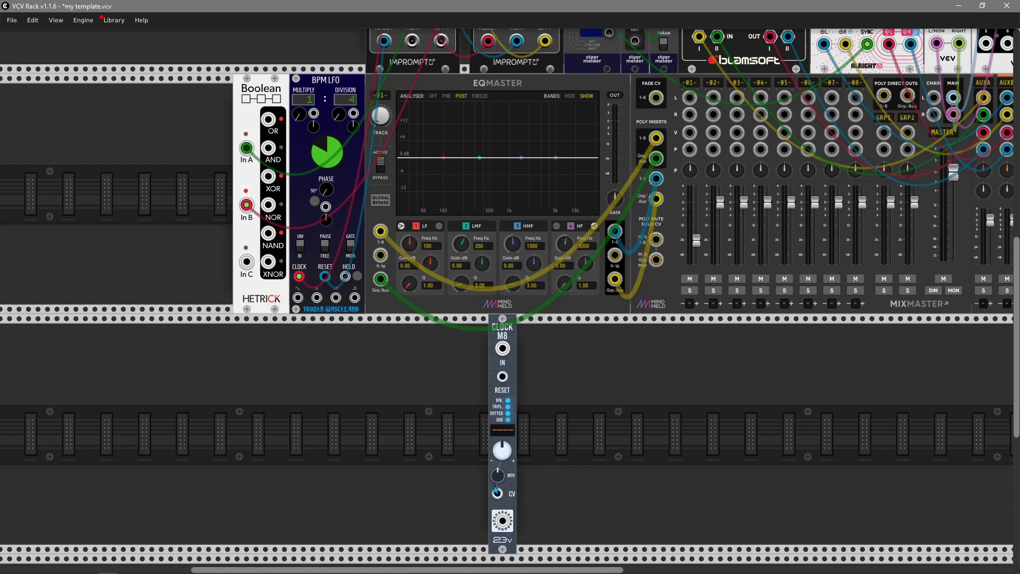
- Patch the Clock M8's IN input to the first CLKD's CLK 3 output
drag(498, 477, 619, 390)
drag(502, 348, 446, 148)
scroll(422, 468, down, 4)
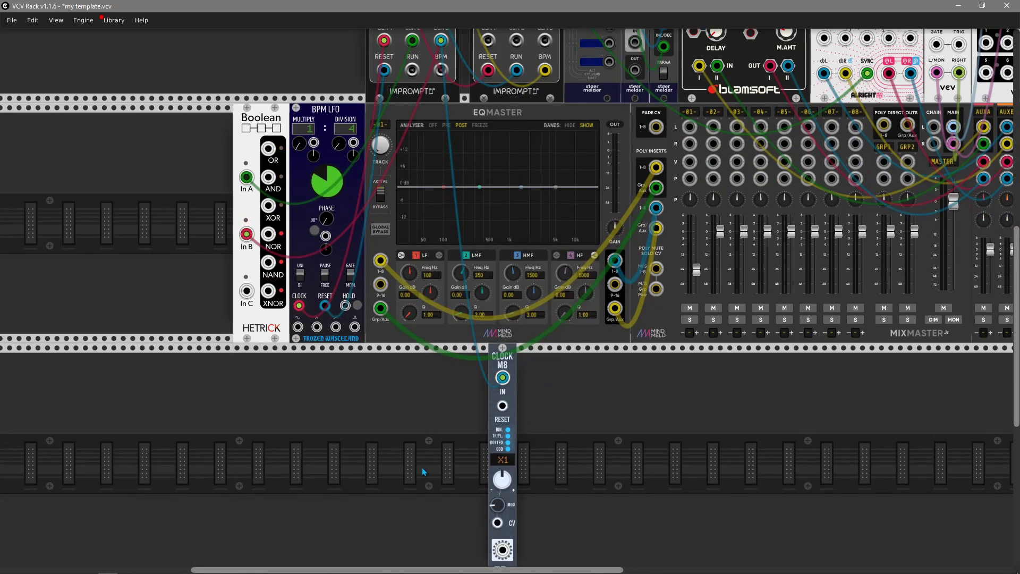
- Modulate the Clock M8's ratio by patching the BPM LFO's first output to its CV input, and turn off its triplet and dotted ratios
drag(502, 480, 502, 481)
drag(298, 326, 498, 426)
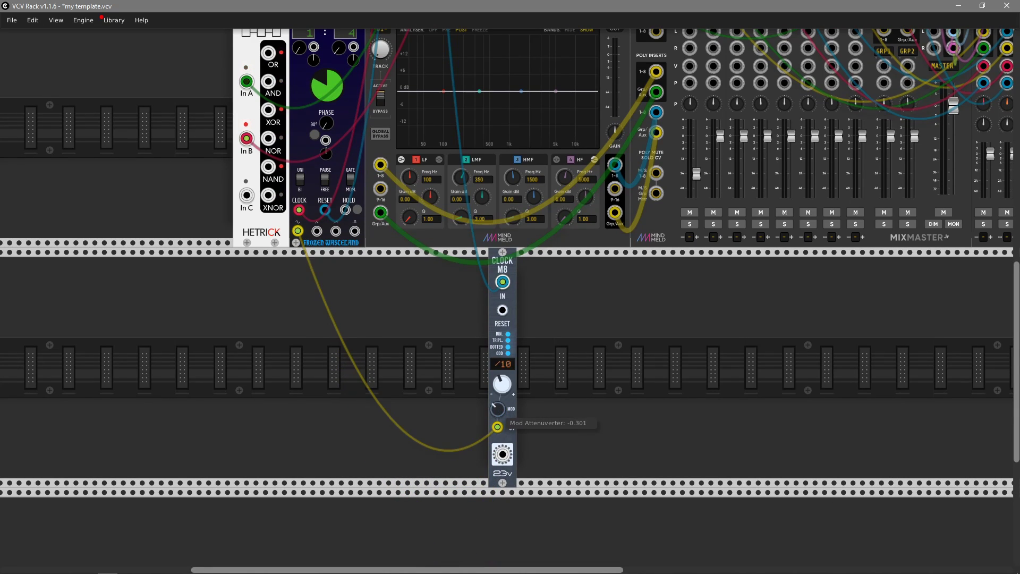
click(508, 341)
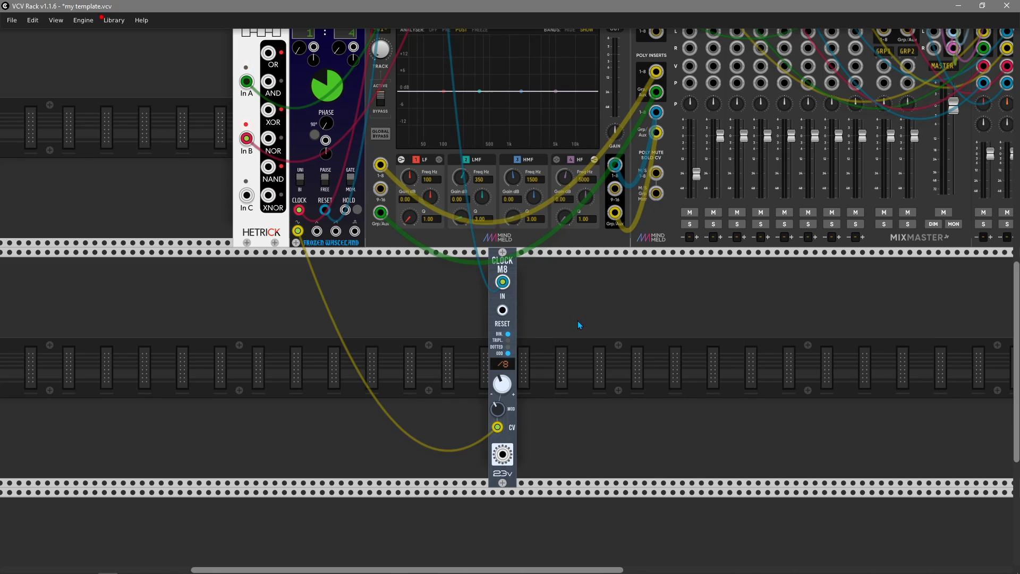
- Disconnect the Clock M8's CV cable and replace the module with the Count Modula Clocked Random Gates
drag(505, 426, 508, 432)
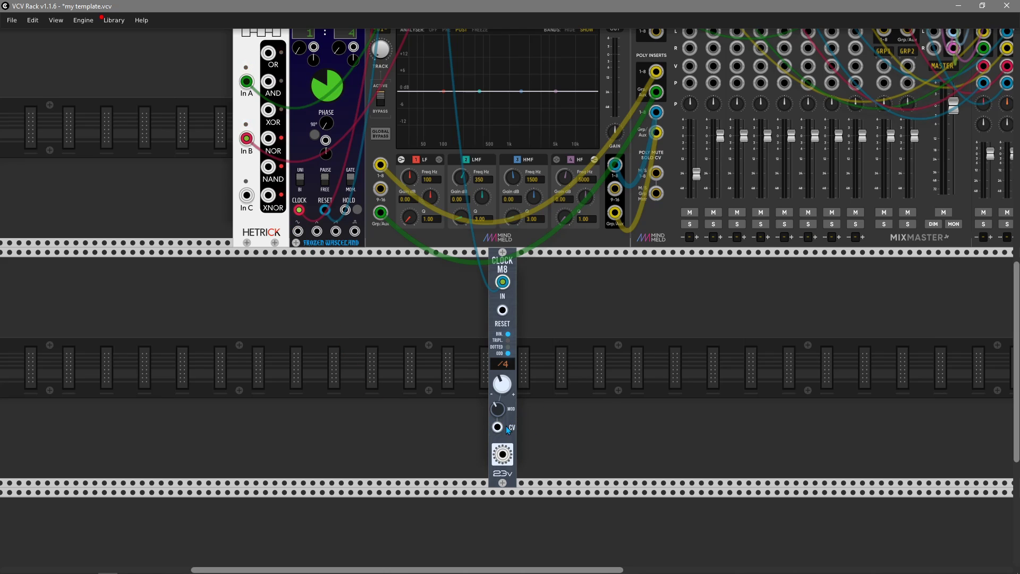
right_click(508, 259)
click(533, 351)
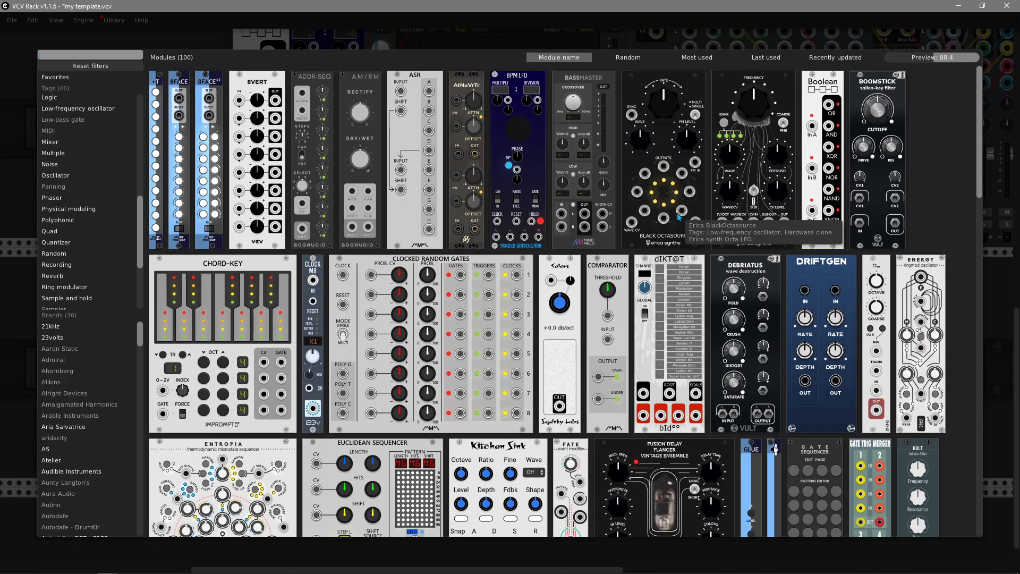
click(393, 366)
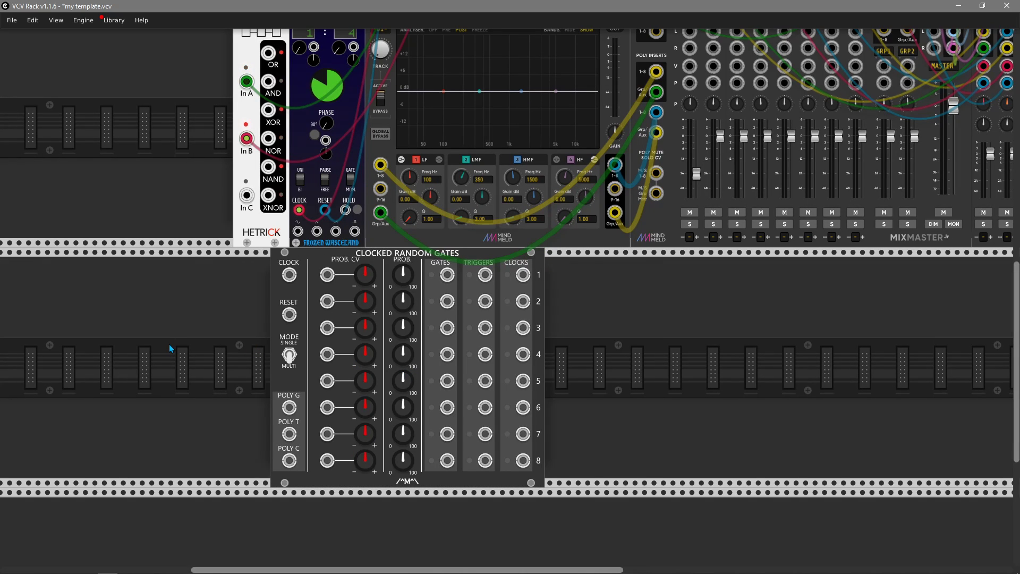
- Patch the Clocked Random Gates' CLOCK input to the first CLKD's CLK 1 output
drag(289, 275, 384, 159)
scroll(168, 433, down, 6)
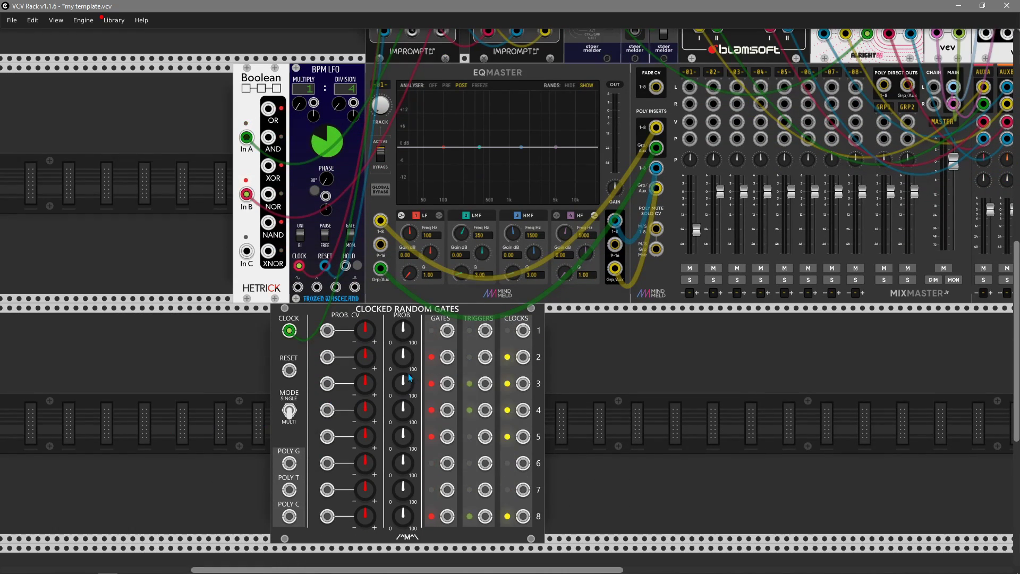
- Set different probabilities across the channels of the Clocked Random Gates
drag(403, 361, 407, 333)
drag(405, 382, 406, 390)
drag(405, 411, 402, 435)
drag(403, 465, 403, 523)
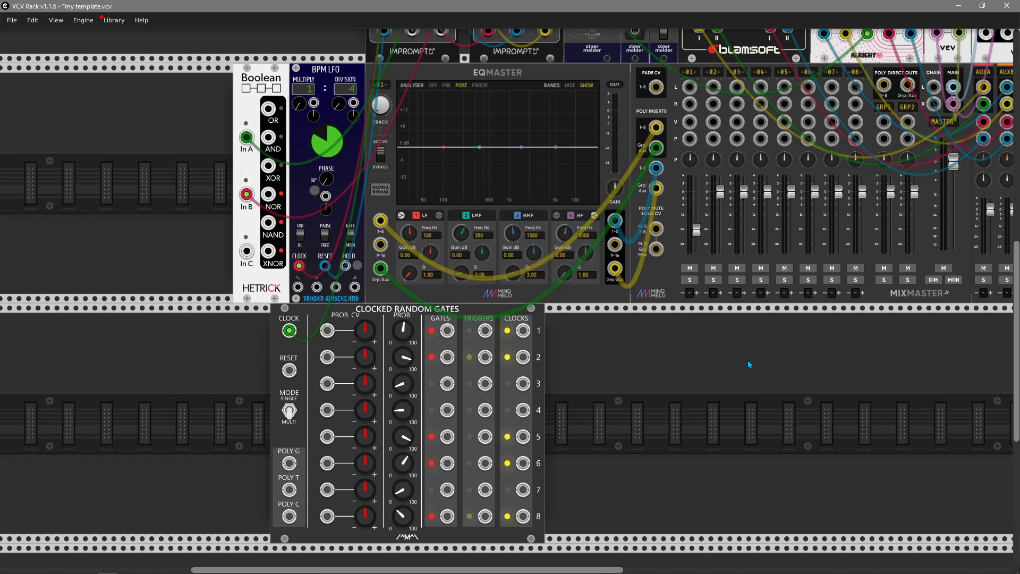
- Delete the Clocked Random Gates and add the Squinky Labs Colors noise module in its place
right_click(405, 313)
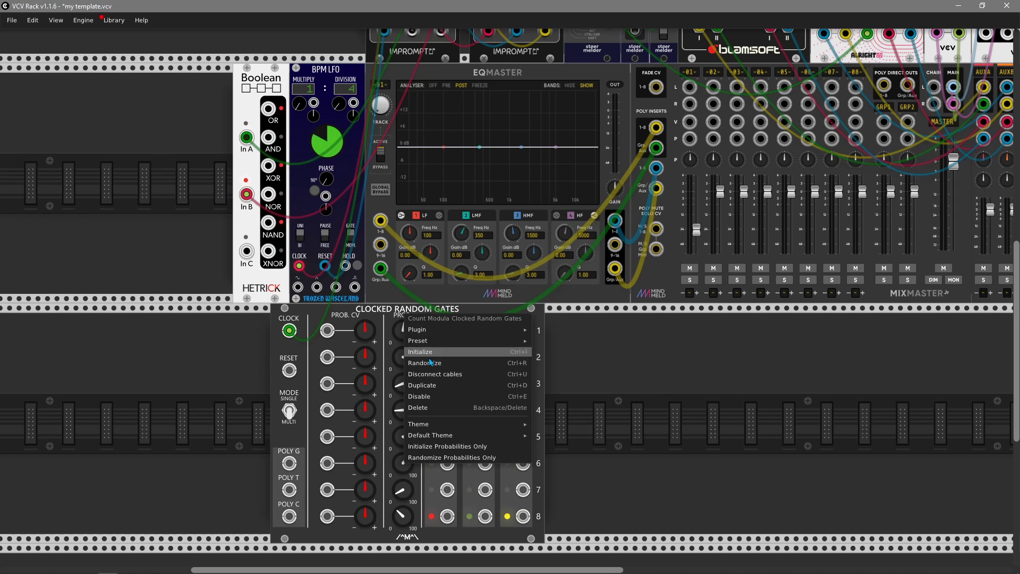
click(417, 407)
right_click(426, 404)
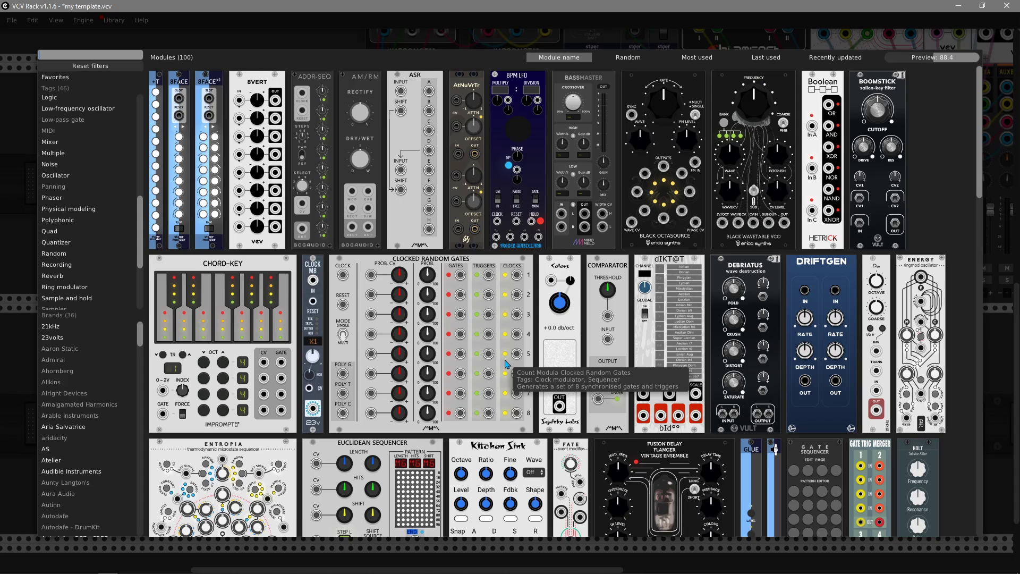
click(564, 367)
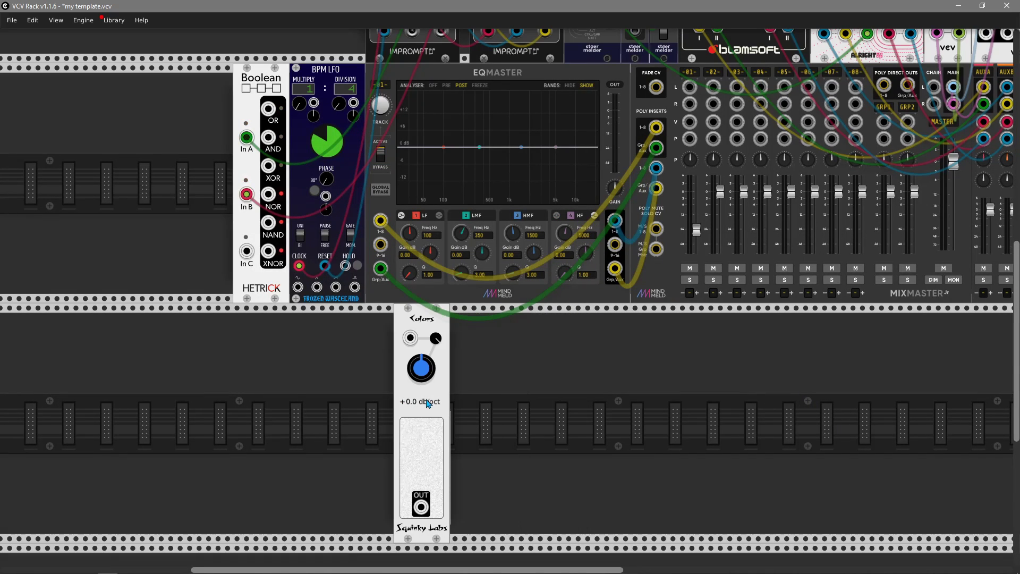
- Raise the Colors module's frequency slope to +8.0 db/oct
mouse_move(429, 375)
mouse_down()
mouse_move(428, 494)
mouse_move(428, 239)
mouse_move(421, 404)
mouse_move(463, 366)
mouse_move(424, 452)
mouse_move(421, 356)
mouse_up()
right_click(429, 322)
click(414, 319)
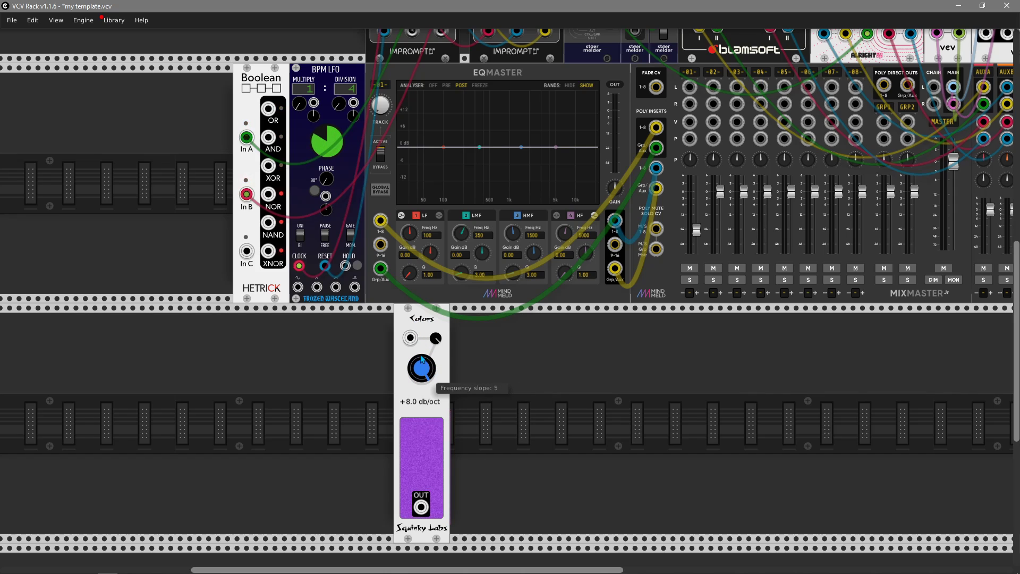
right_click(414, 319)
click(414, 319)
- Replace the Colors module with the Count Modula Comparator
right_click(415, 318)
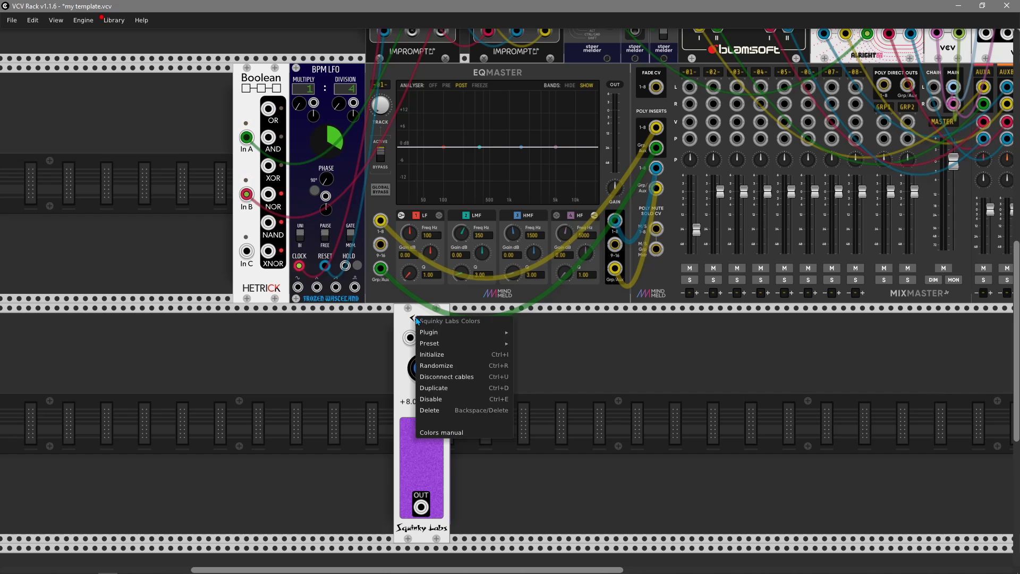
click(441, 411)
right_click(465, 410)
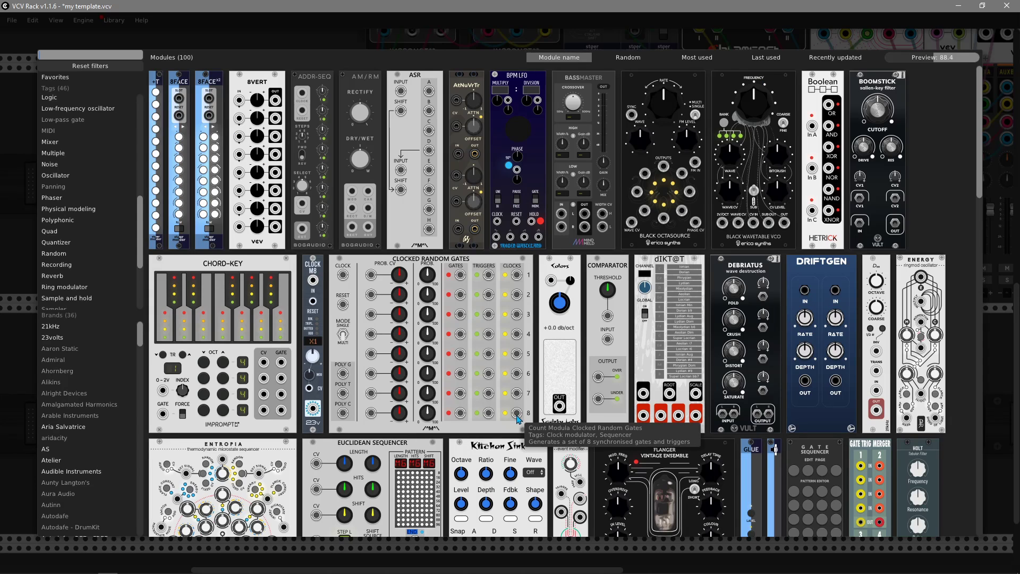
drag(606, 408, 538, 355)
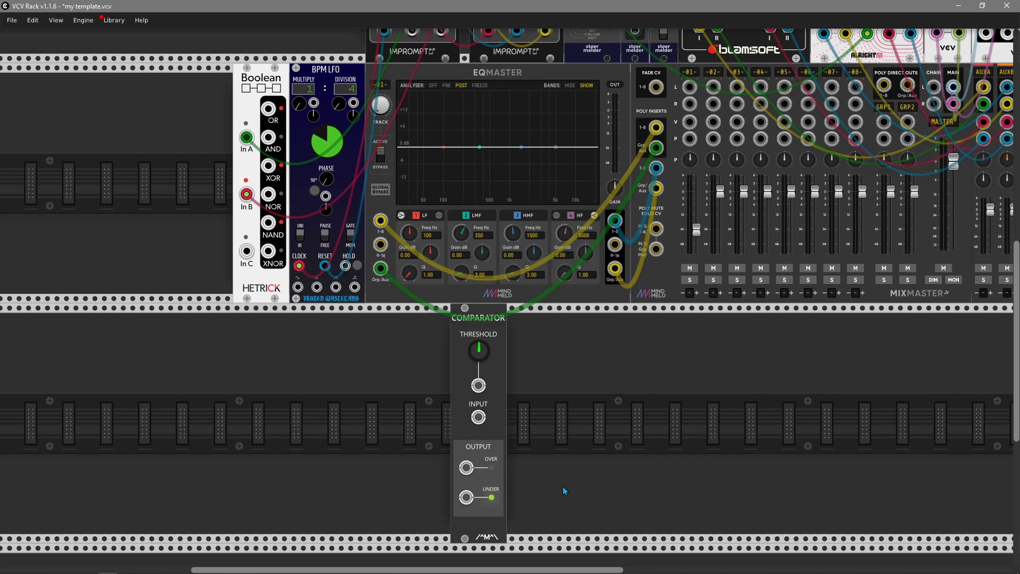
- Patch the Comparator's INPUT to the BPM LFO's first output and raise its threshold
scroll(563, 486, up, 1)
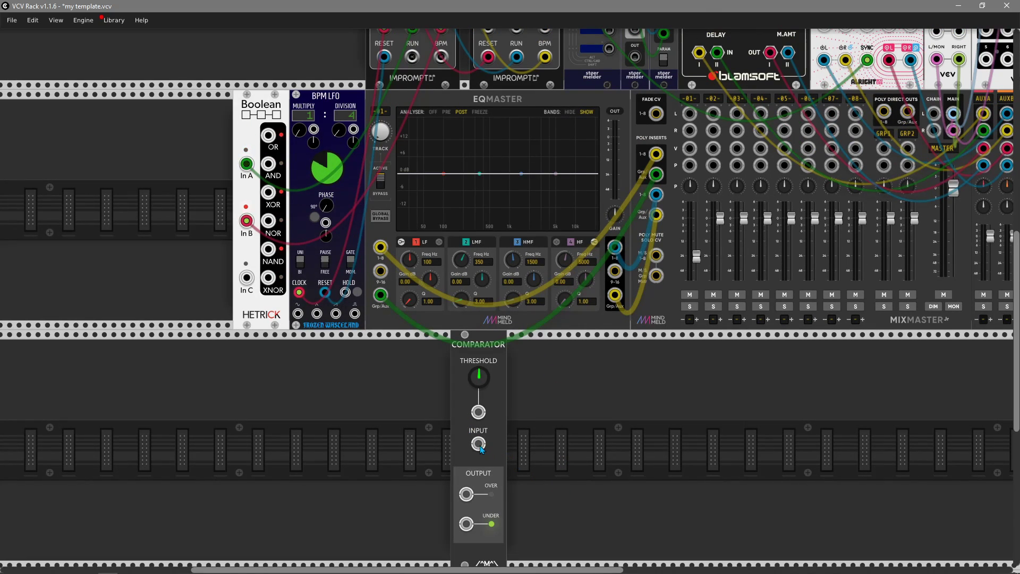
drag(480, 448, 300, 315)
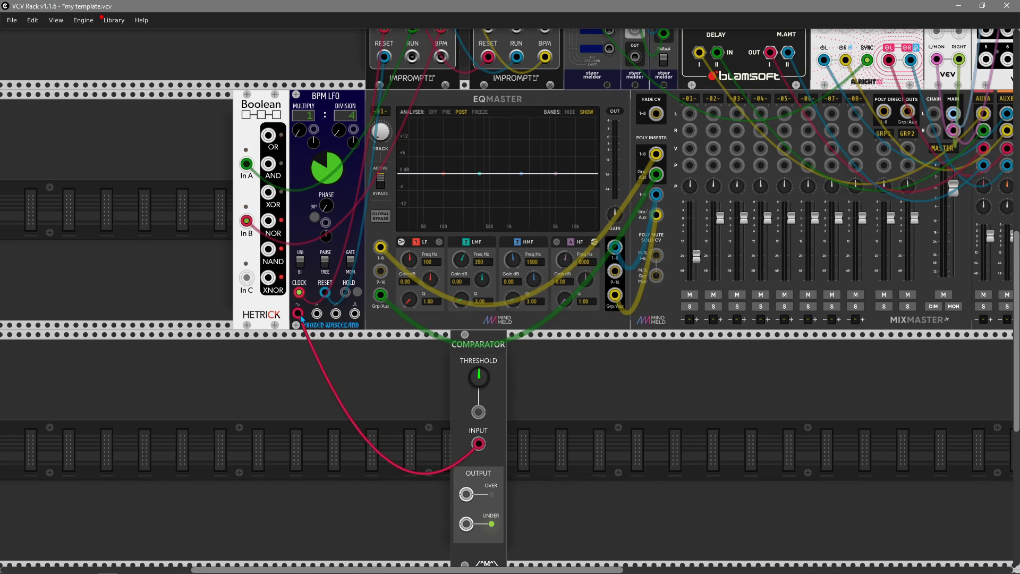
mouse_move(481, 380)
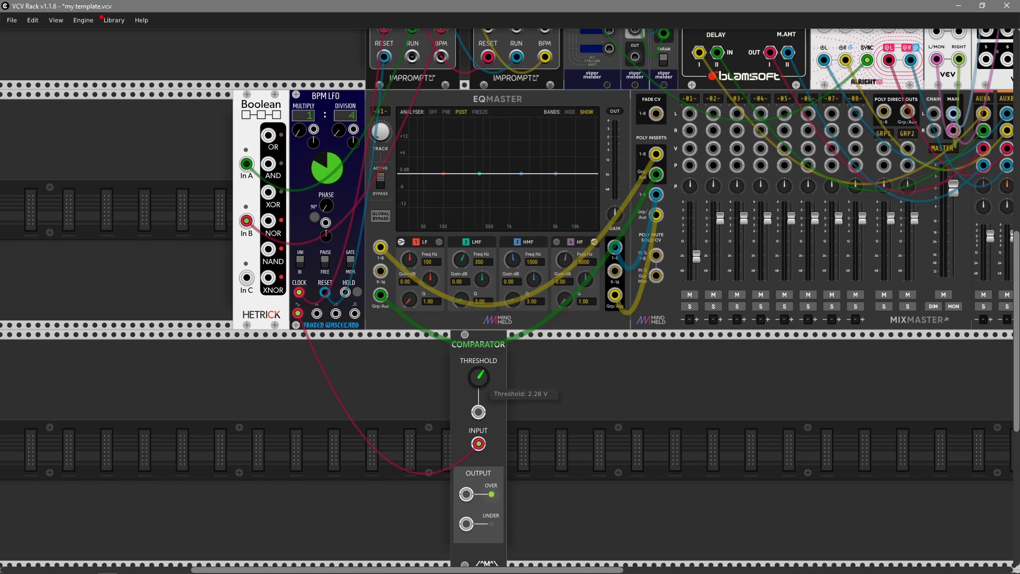
mouse_move(479, 378)
mouse_down()
mouse_move(479, 367)
mouse_move(479, 381)
mouse_up()
- Add a VCV Scope beside the Comparator and patch OVER to X IN and UNDER to Y IN
drag(467, 494, 611, 515)
right_click(611, 516)
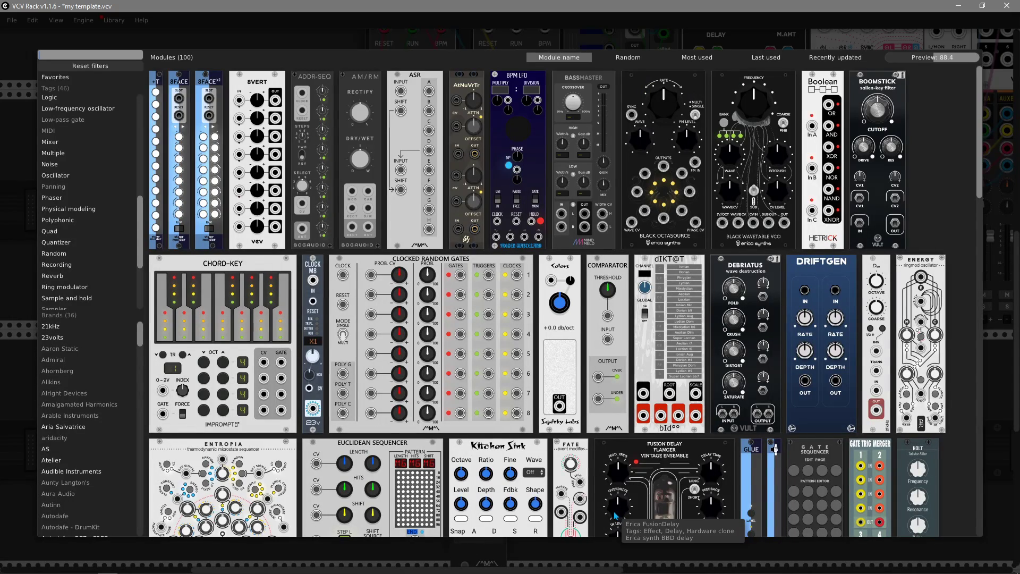
text(scop[e)
key(BackSpace)
key(BackSpace)
text(e)
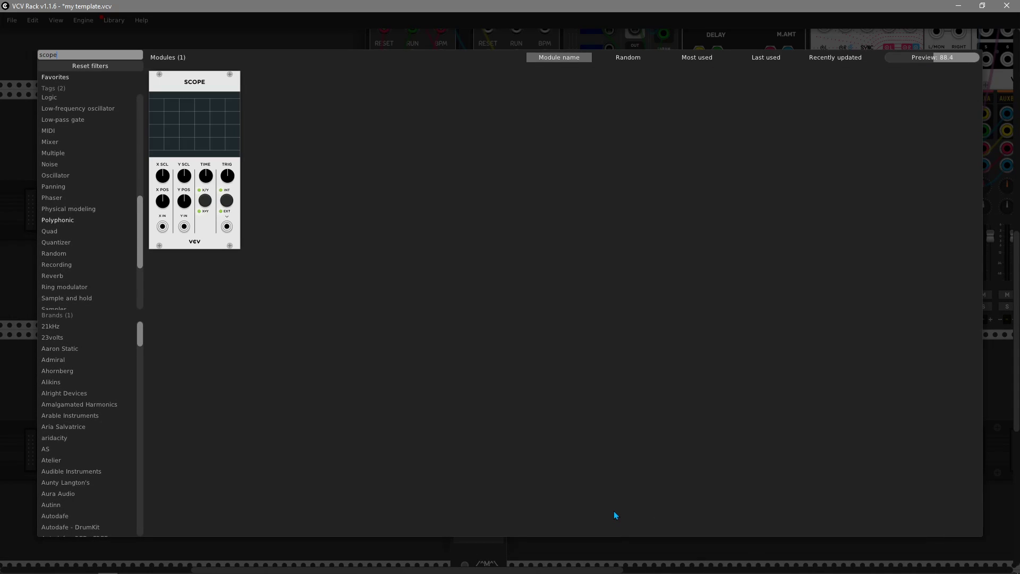
drag(215, 263, 526, 539)
drag(466, 524, 554, 539)
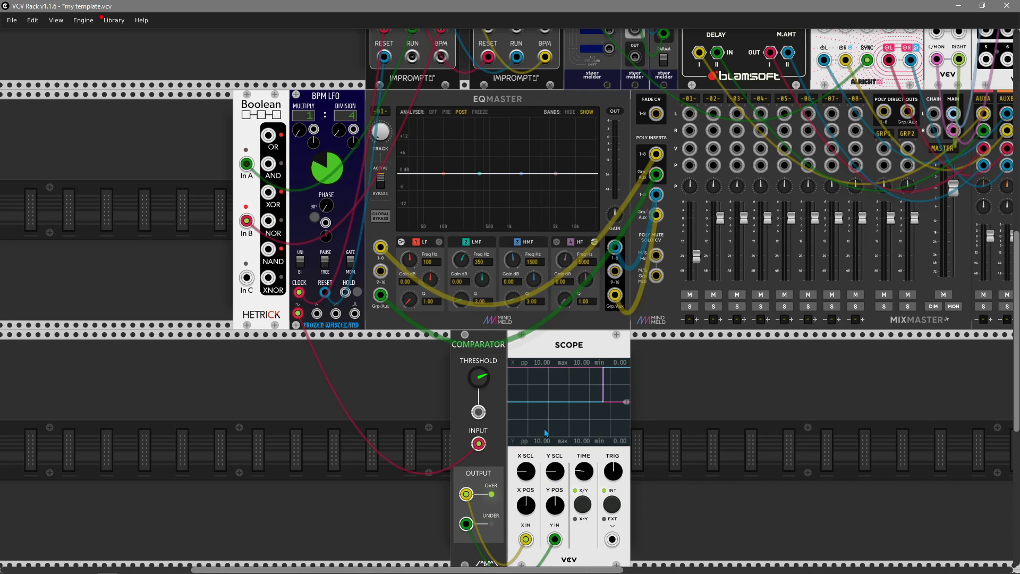
- Delete the Scope and the Comparator from the rack
right_click(531, 348)
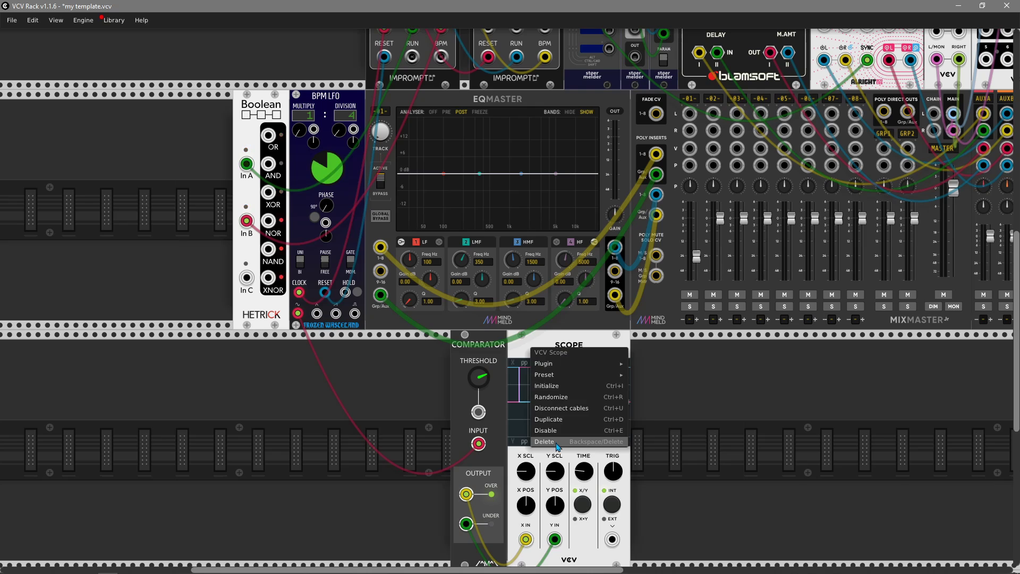
click(564, 441)
right_click(480, 346)
click(508, 439)
- Add the Bidoo dIKT@T quantizer and set its root to D and its scale to Lydian
right_click(506, 427)
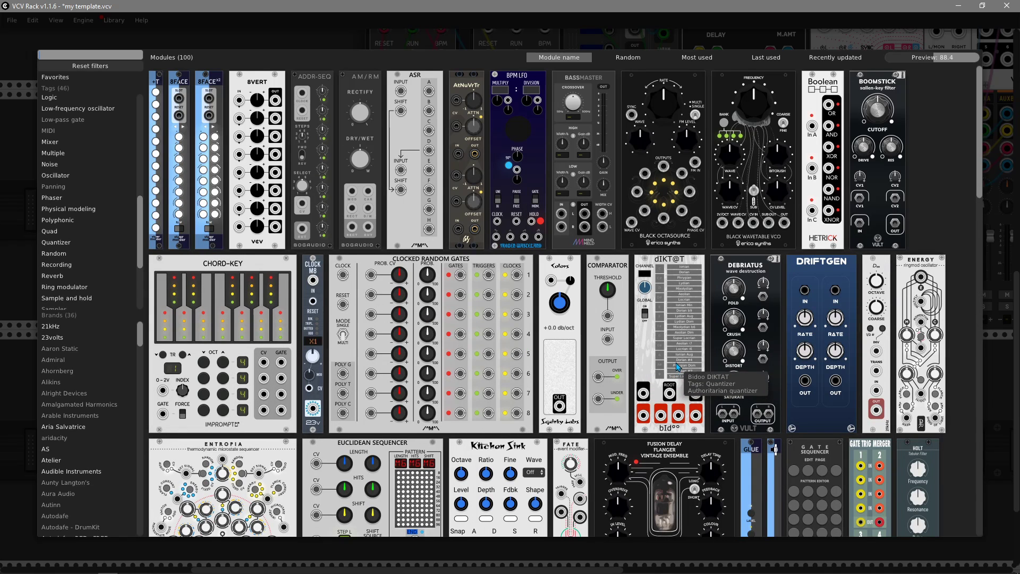
click(673, 374)
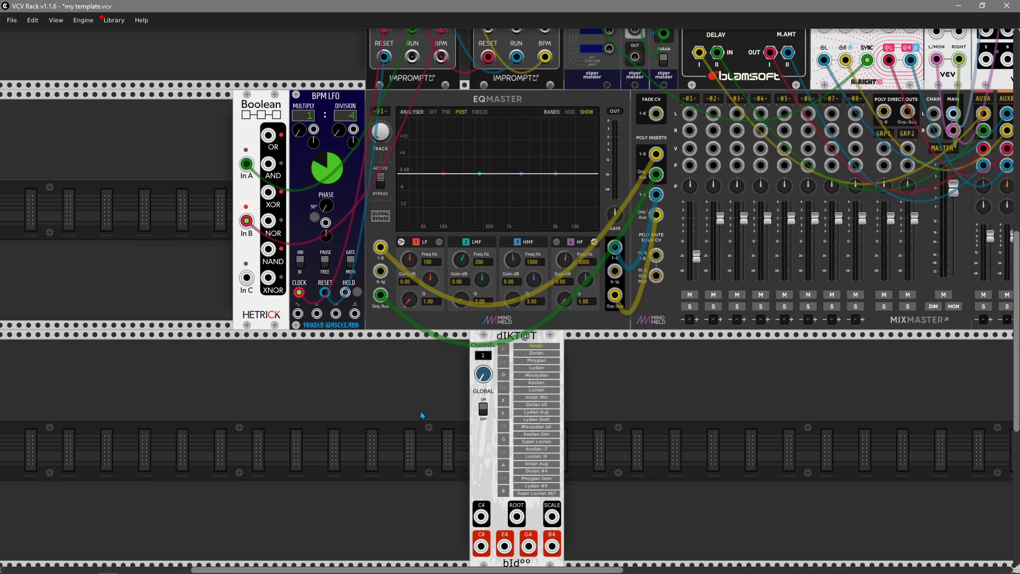
scroll(421, 412, down, 2)
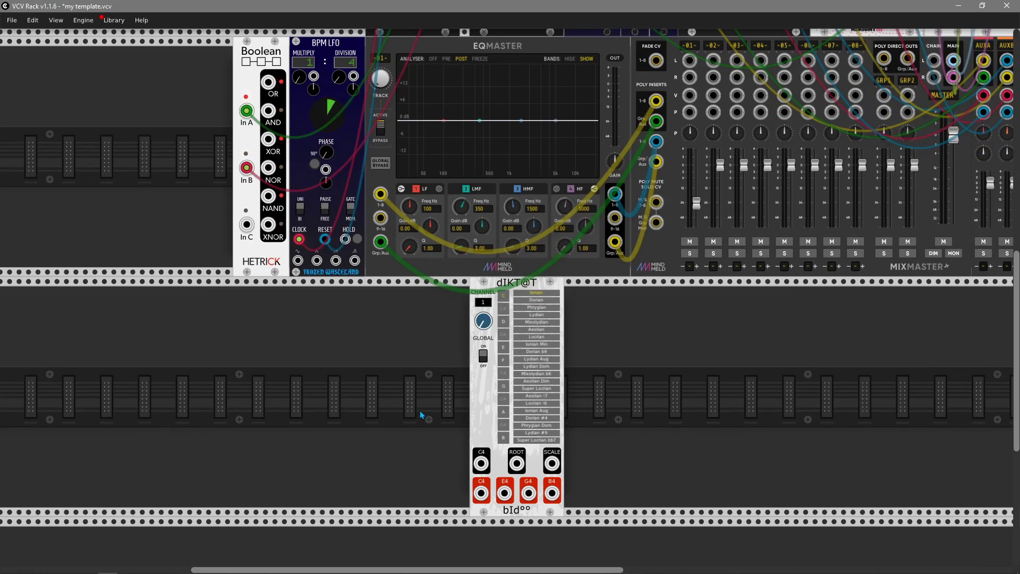
click(503, 322)
click(538, 317)
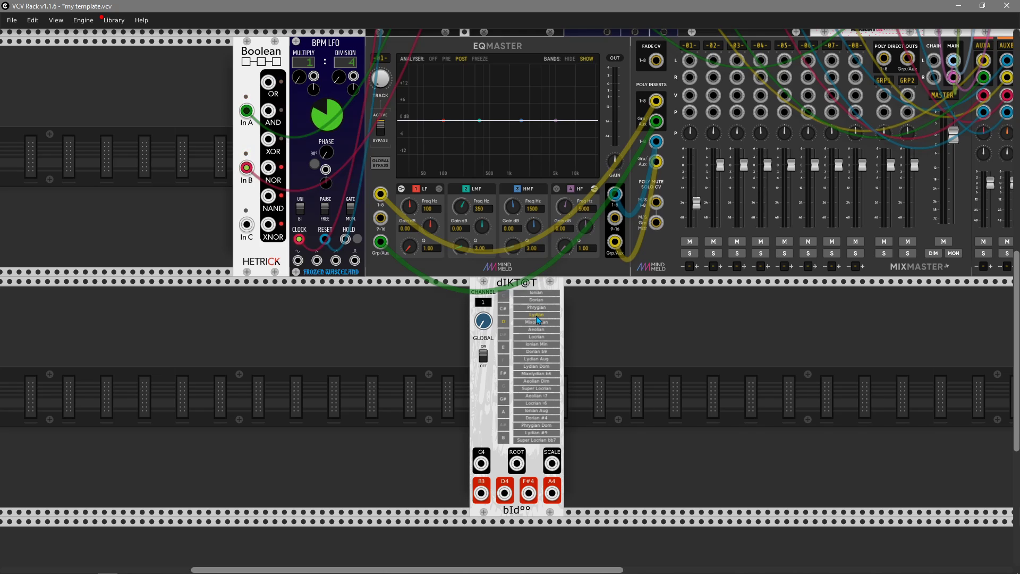
- Move the dIKT@T below the BPM LFO and add a Vult Debriatus directly beside it
drag(513, 284, 305, 284)
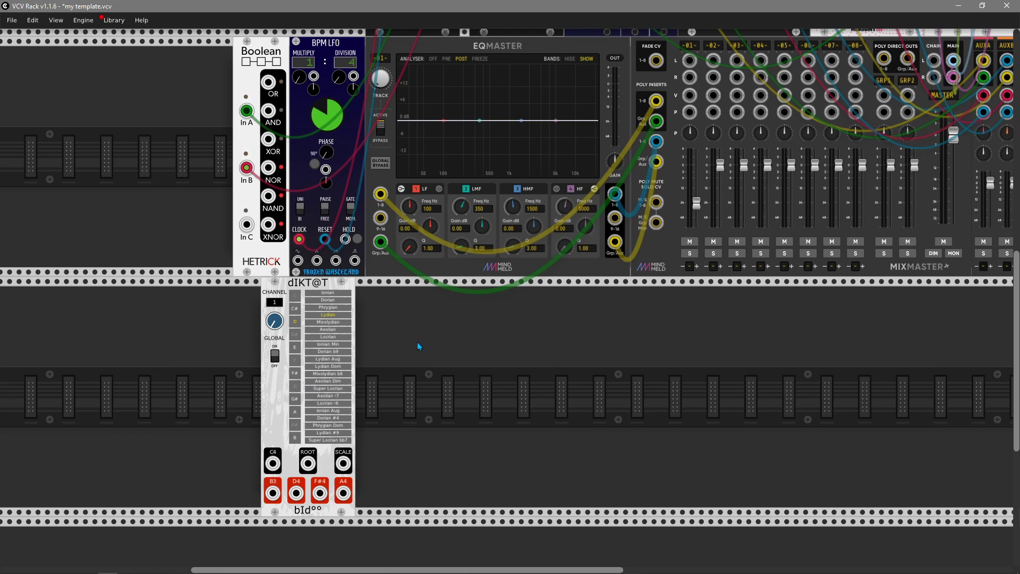
right_click(519, 379)
click(745, 310)
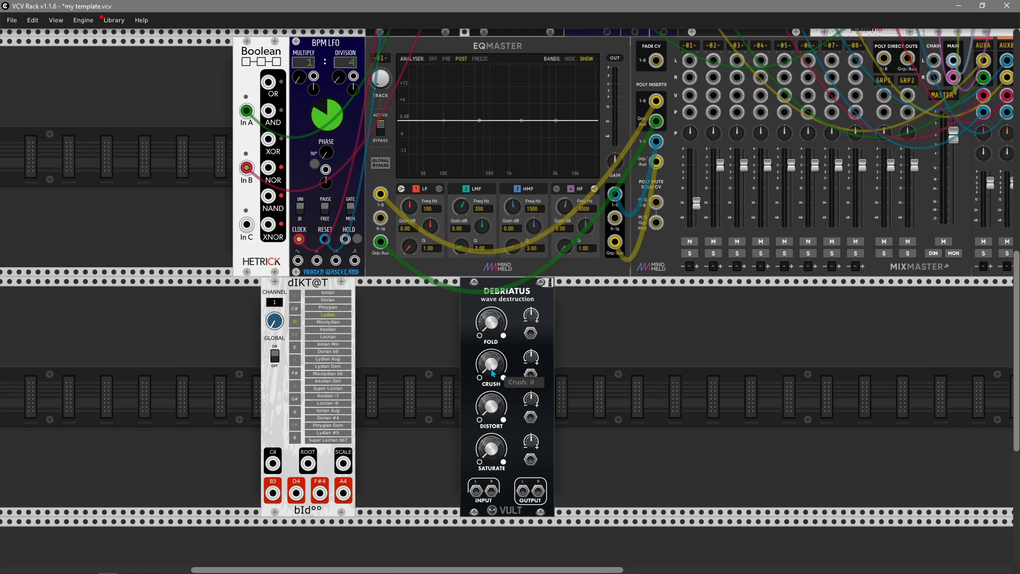
right_click(523, 292)
click(513, 294)
drag(514, 297, 410, 298)
- Add the LifeFormModular Driftgen directly next to the Debriatus
right_click(547, 375)
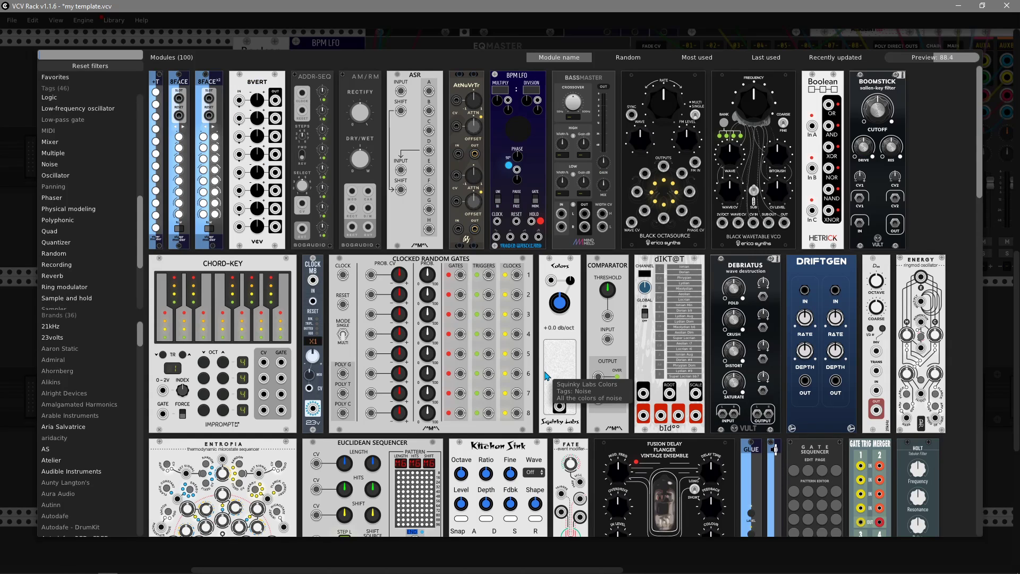
scroll(547, 376, down, 3)
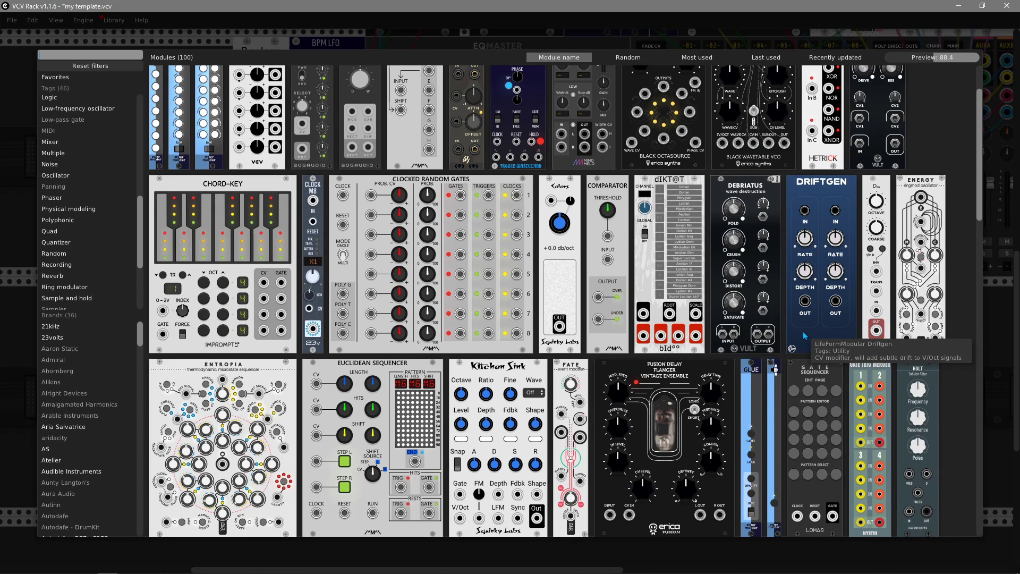
drag(802, 330, 611, 305)
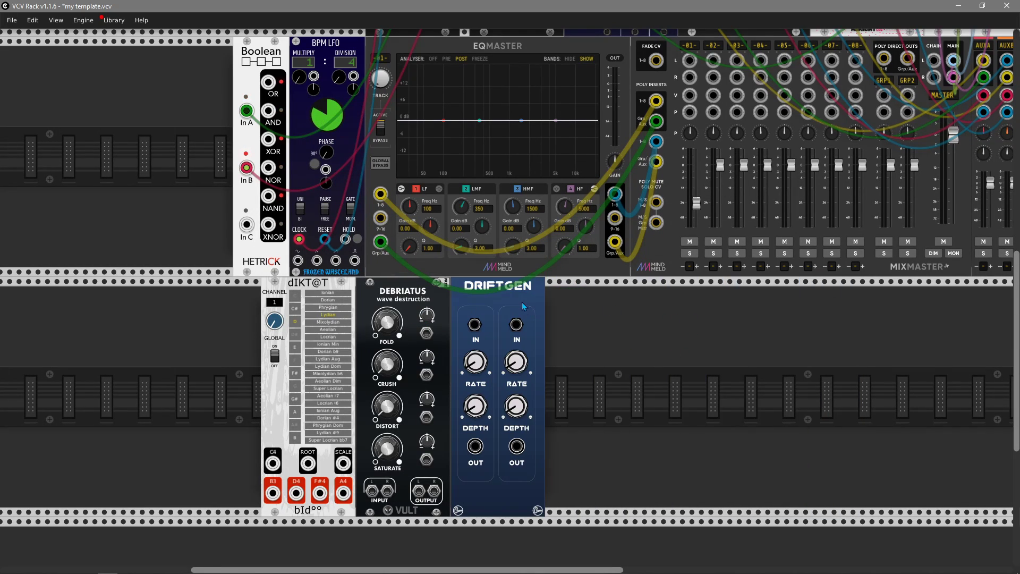
drag(522, 302, 683, 305)
right_click(649, 287)
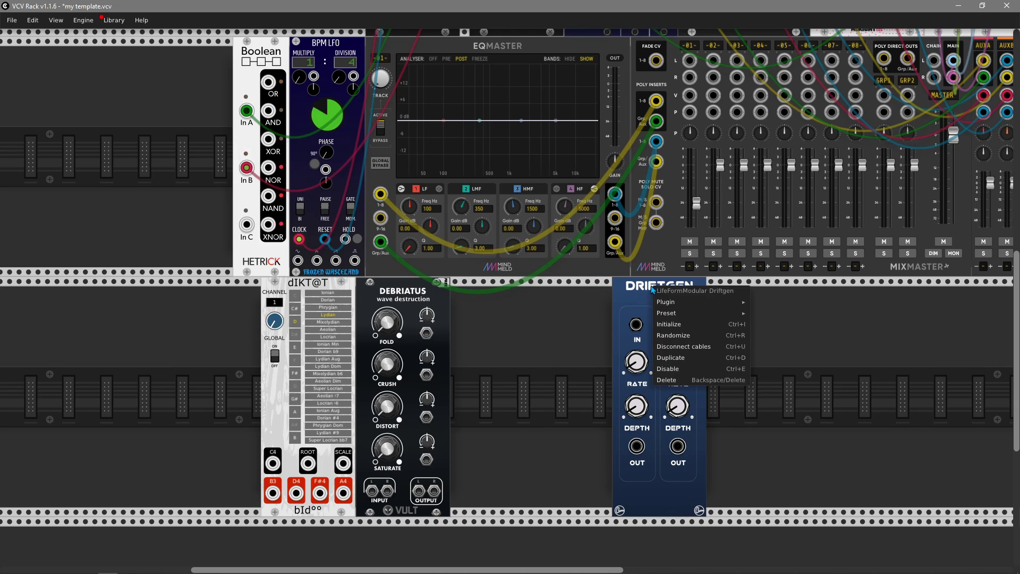
click(576, 291)
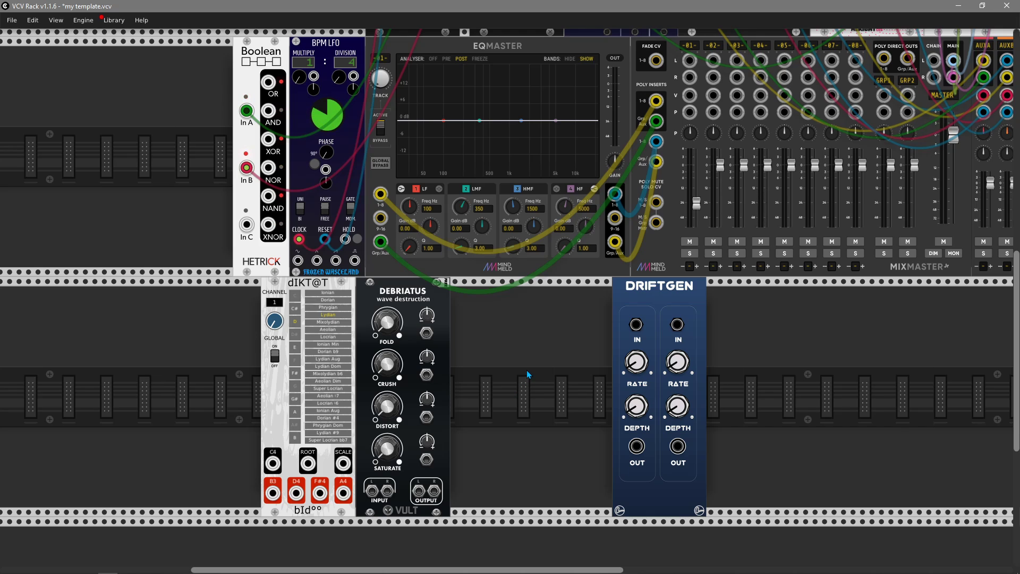
drag(635, 308, 473, 307)
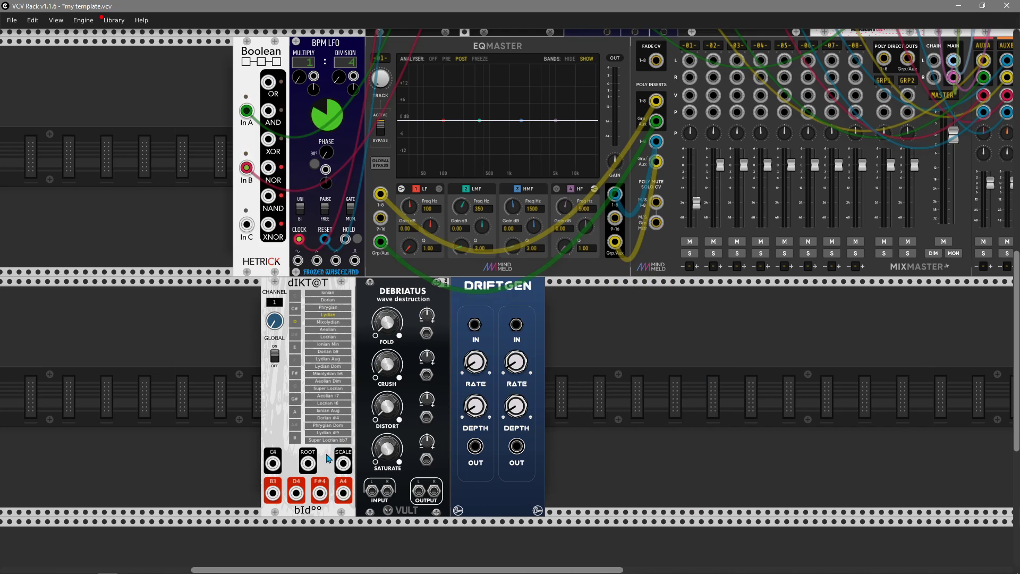
- Patch the dIKT@T's B3 output to the Driftgen's first IN, and add a Bogaudio ADDR-SEQ clocked from the Boolean's AND output
drag(273, 493, 475, 324)
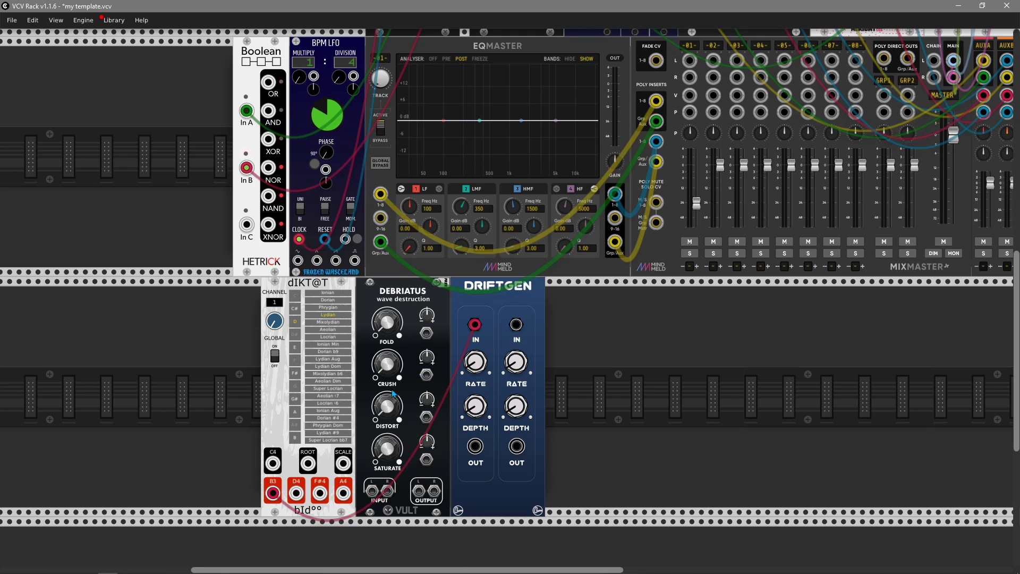
scroll(395, 393, left, 5)
right_click(295, 369)
text(add)
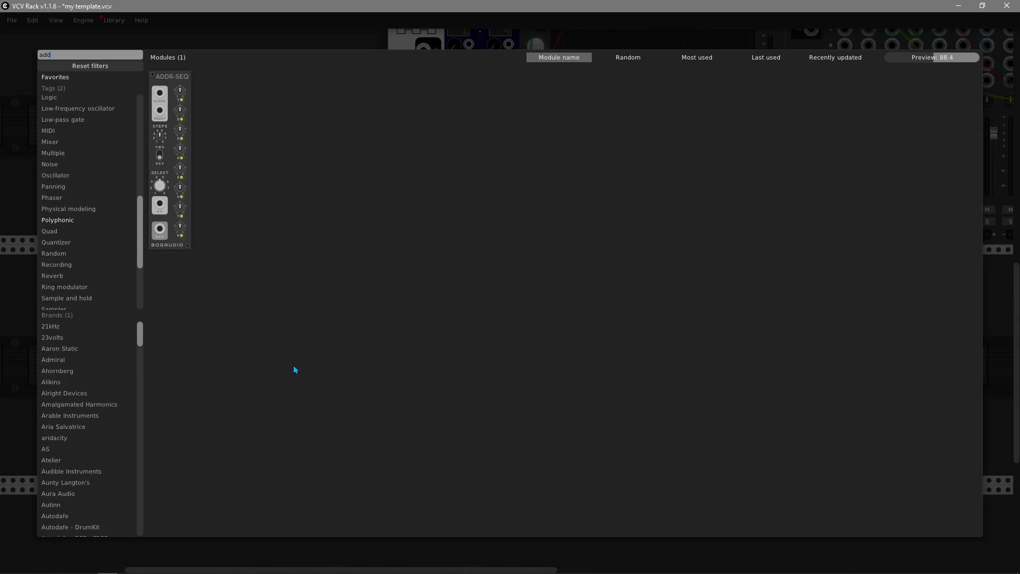
drag(170, 212, 424, 80)
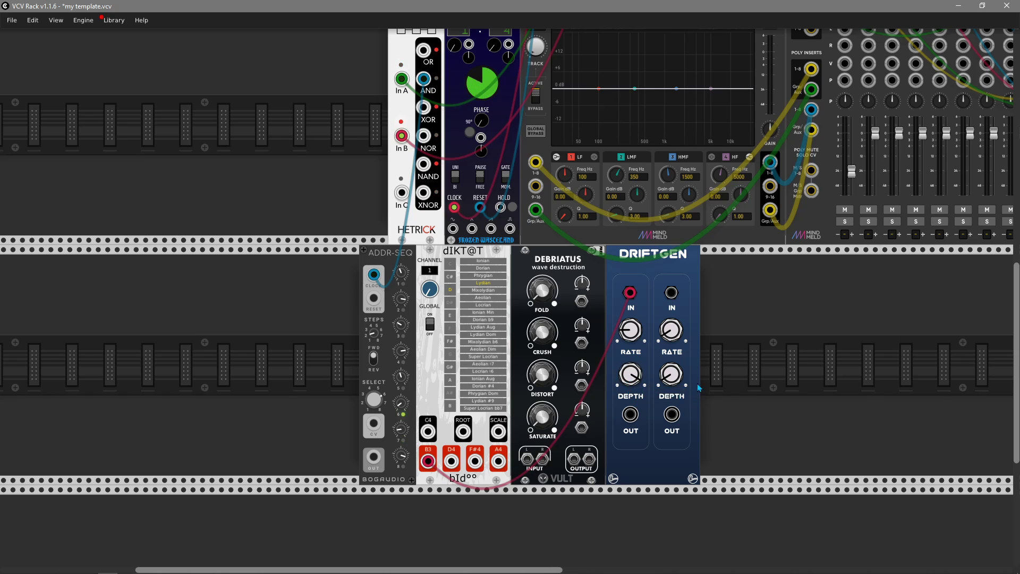
- Clear the module search and add the 21kHz D∞ octave module directly next to the Driftgen
mouse_move(665, 380)
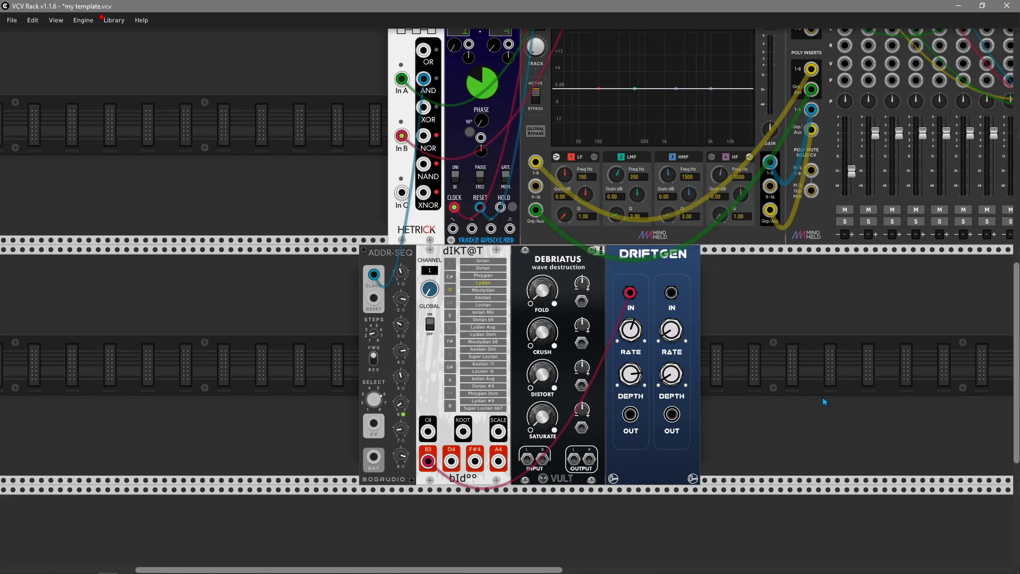
scroll(776, 392, right, 10)
right_click(480, 378)
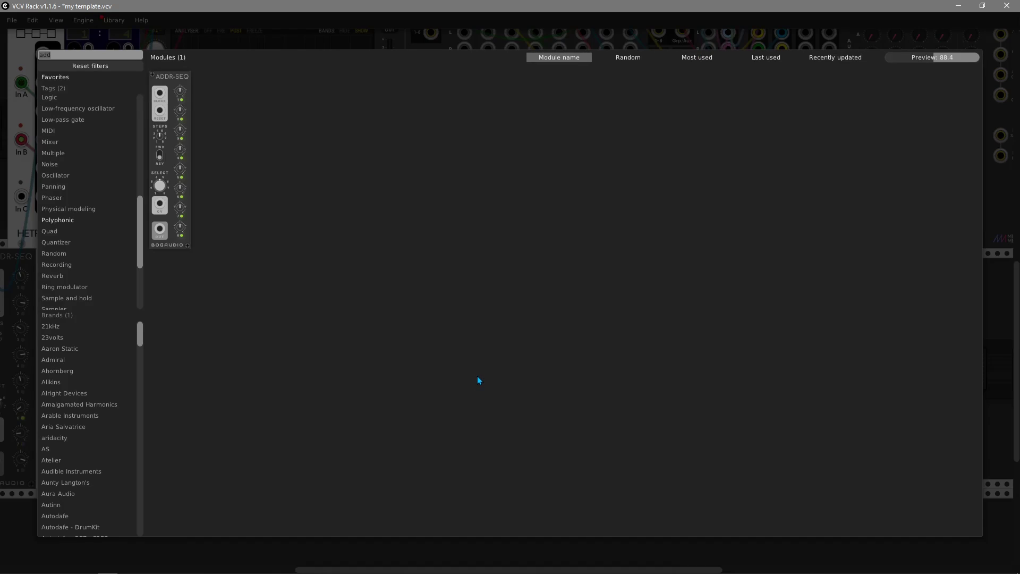
key(BackSpace)
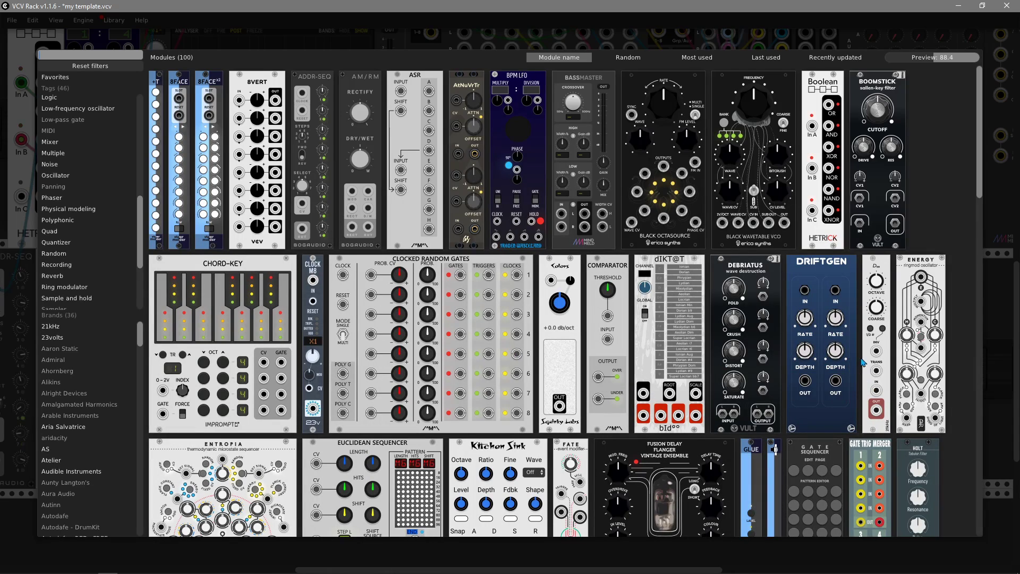
drag(878, 363, 335, 363)
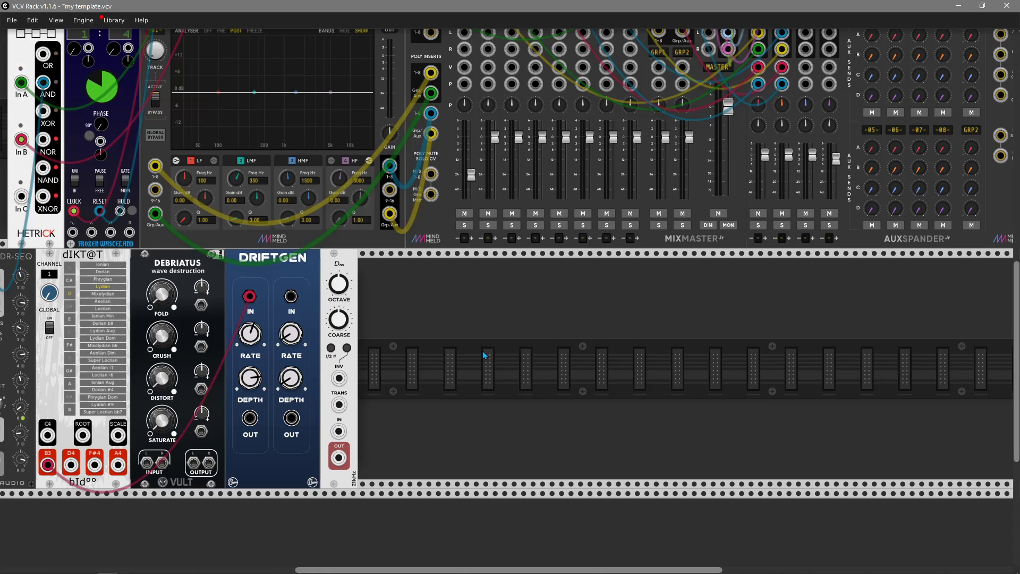
scroll(497, 358, left, 5)
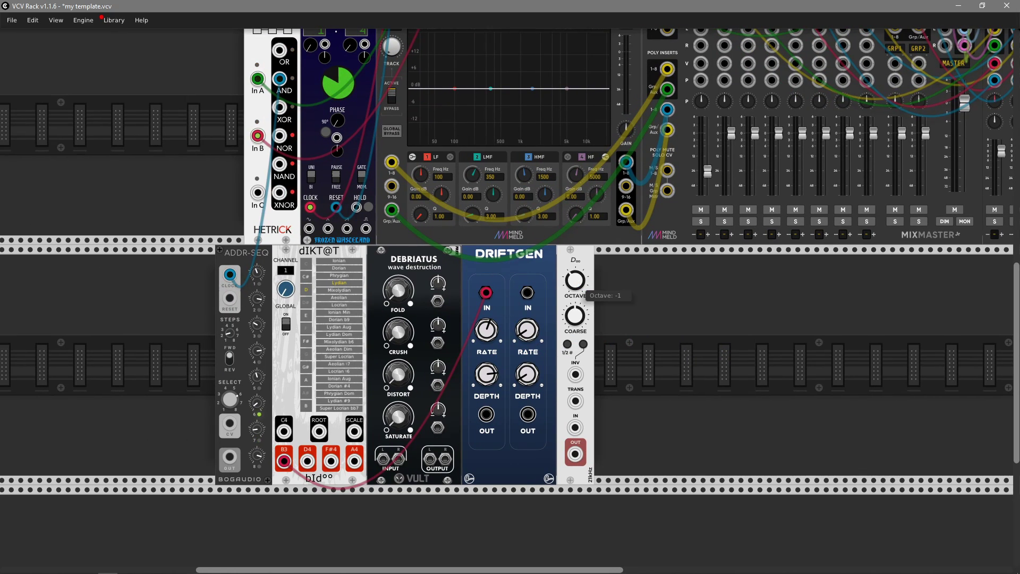
- Toggle the D∞'s Invert switch on and off, and patch the BPM LFO's last bottom-row output to the D∞'s INV input
mouse_move(575, 316)
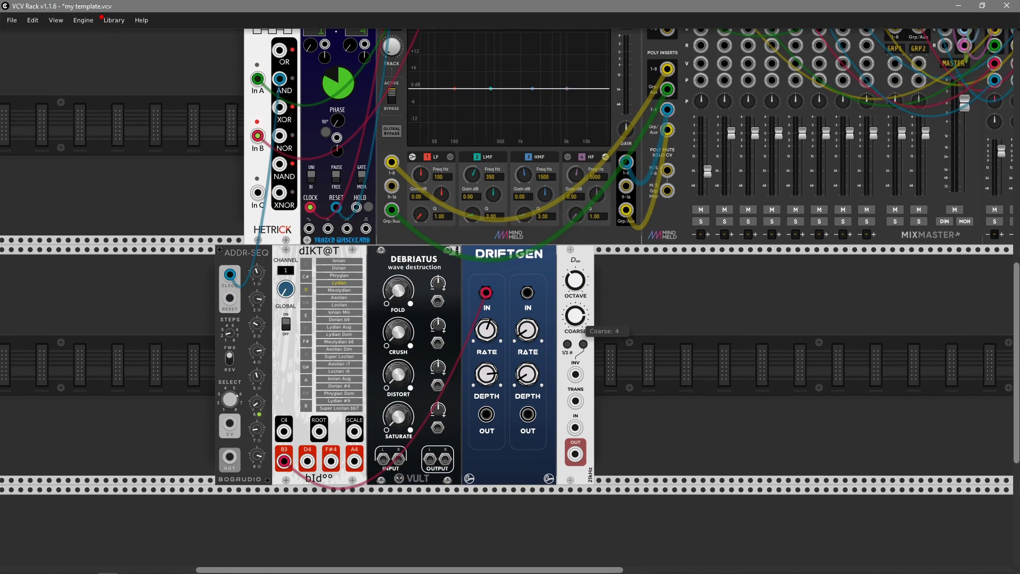
drag(577, 318, 576, 317)
click(583, 345)
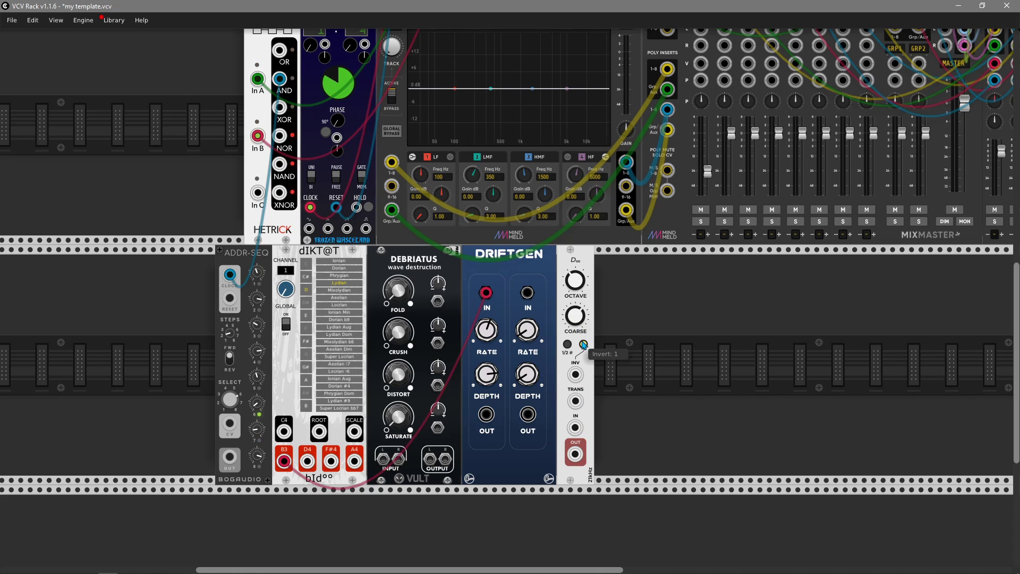
click(584, 345)
drag(576, 375, 283, 111)
right_click(276, 107)
drag(365, 229, 575, 375)
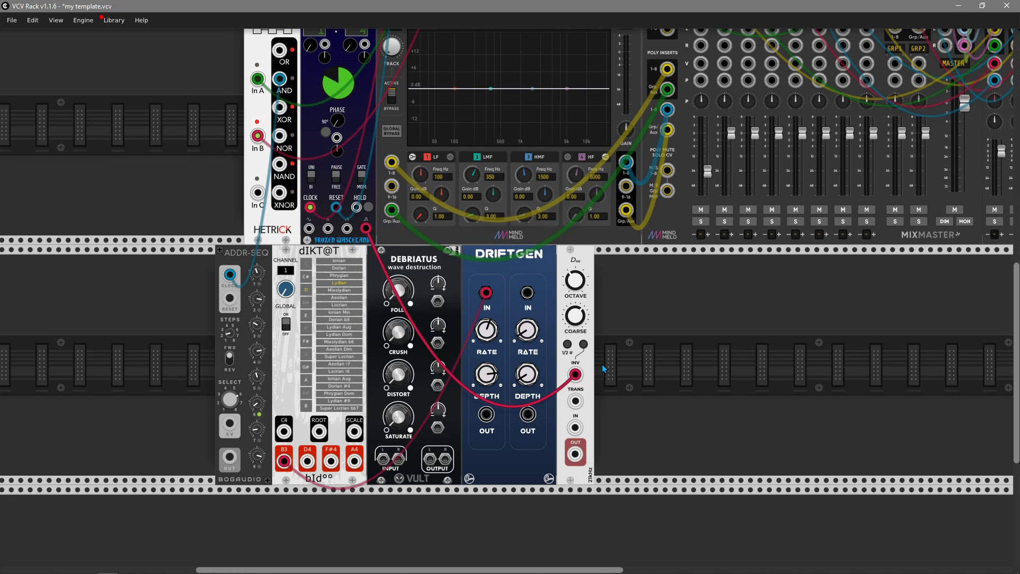
- Add the Geodesics Energy ringmod oscillator directly next to the D∞
right_click(596, 408)
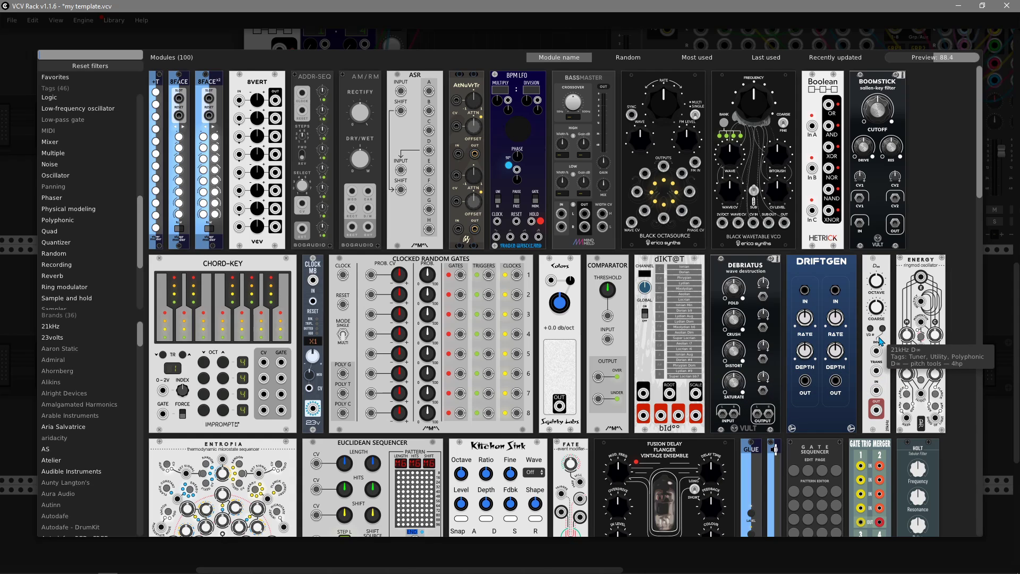
drag(923, 325, 630, 332)
scroll(794, 369, right, 16)
scroll(759, 366, left, 8)
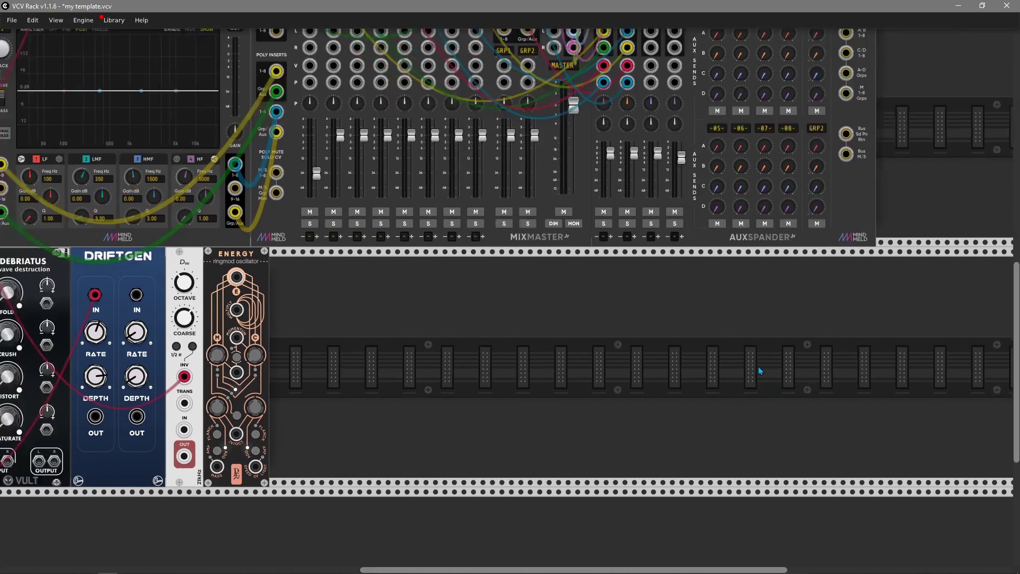
scroll(755, 366, up, 3)
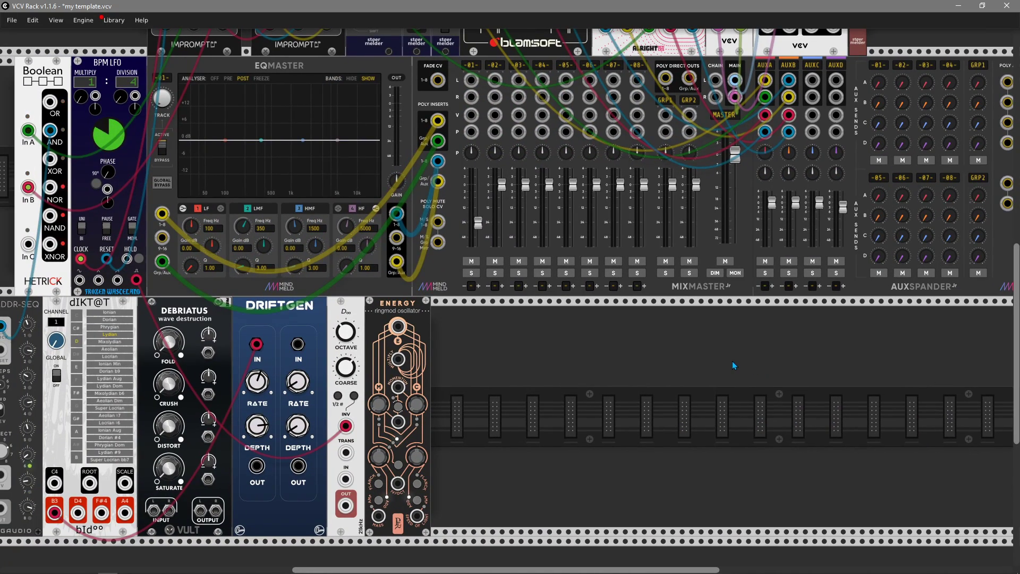
- Add the Geodesics Entropia directly next to the Energy and patch the Impromptu clock to its Clock input
right_click(544, 390)
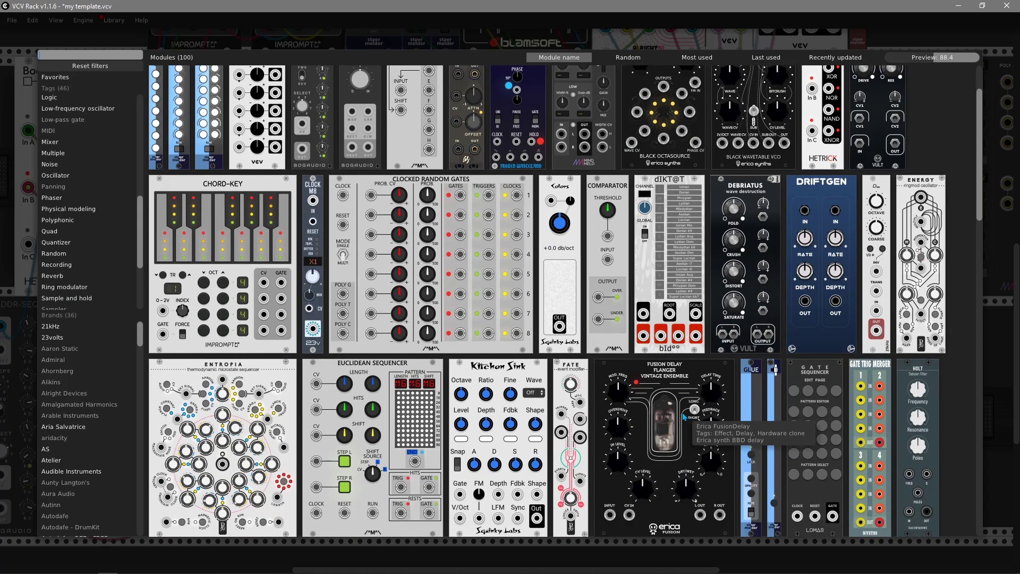
scroll(241, 402, down, 1)
click(240, 402)
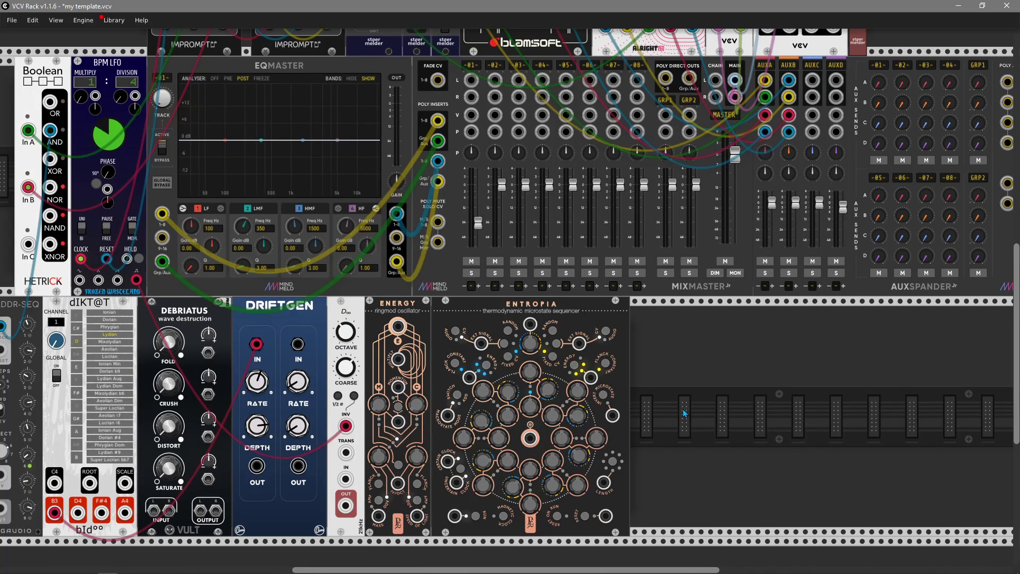
scroll(689, 411, down, 5)
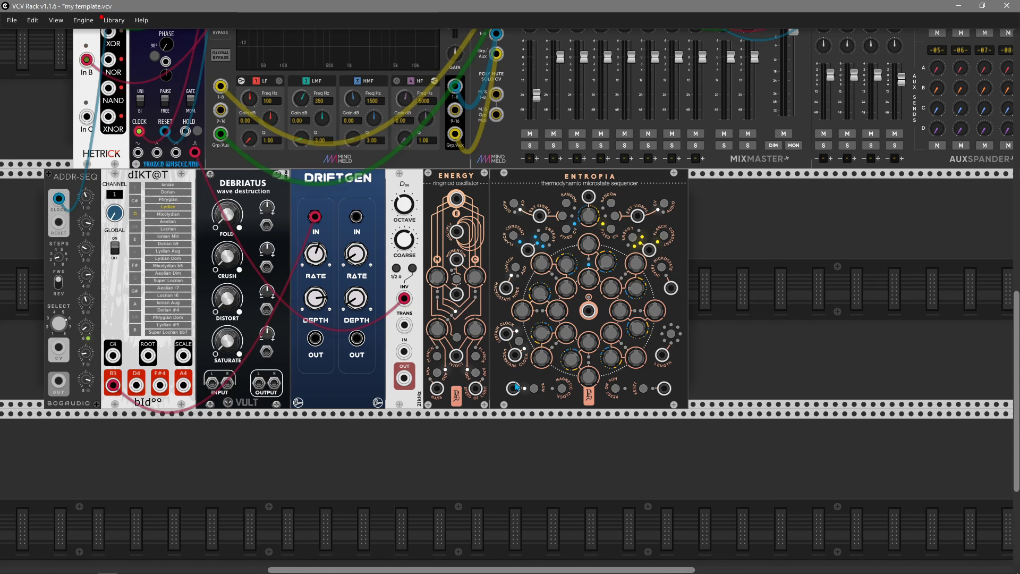
drag(513, 389, 244, 225)
scroll(748, 494, down, 5)
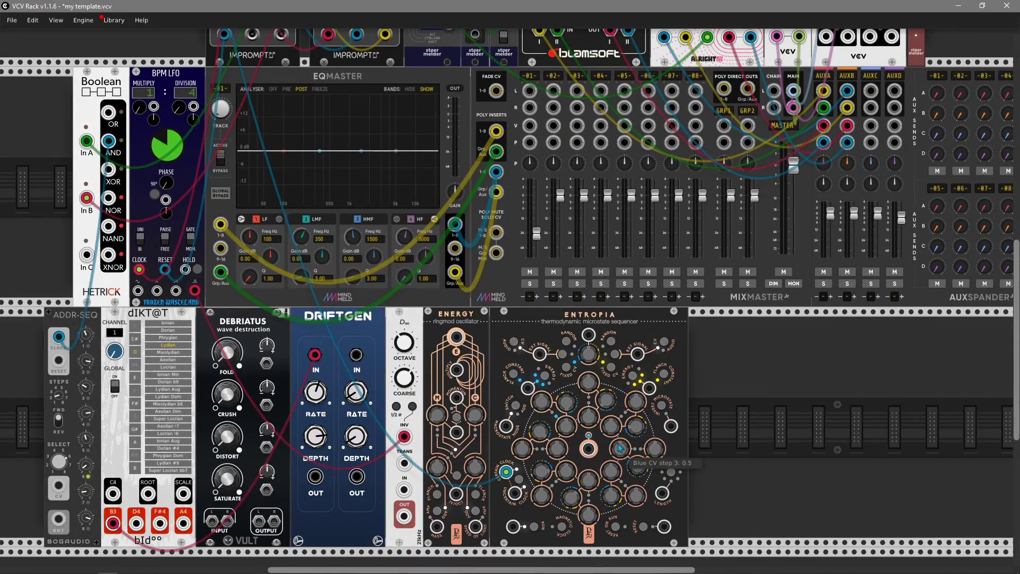
- Examine the Entropia's per-step probability and blue CV knobs
mouse_move(568, 480)
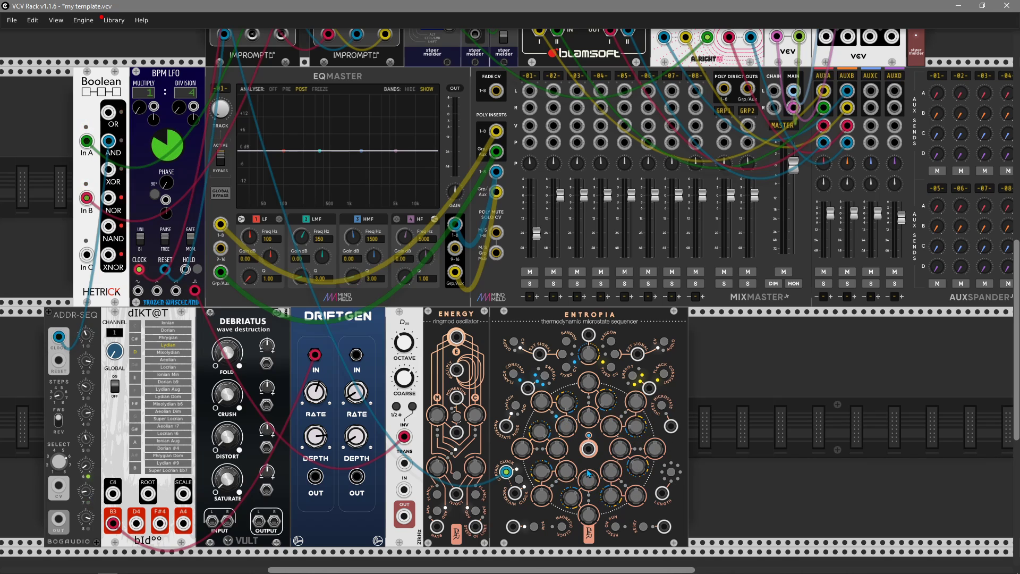
mouse_move(639, 431)
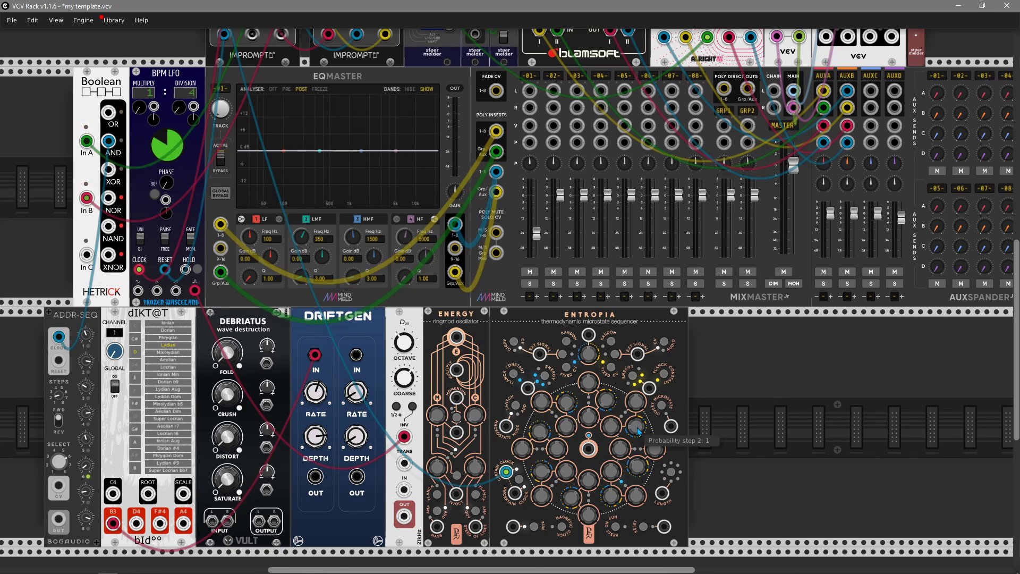
mouse_move(573, 501)
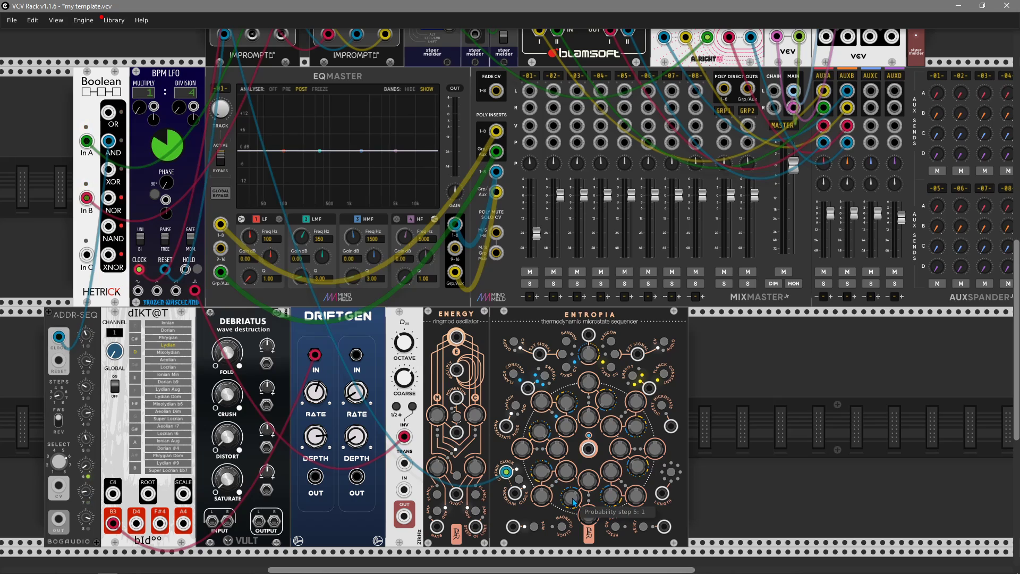
mouse_move(589, 515)
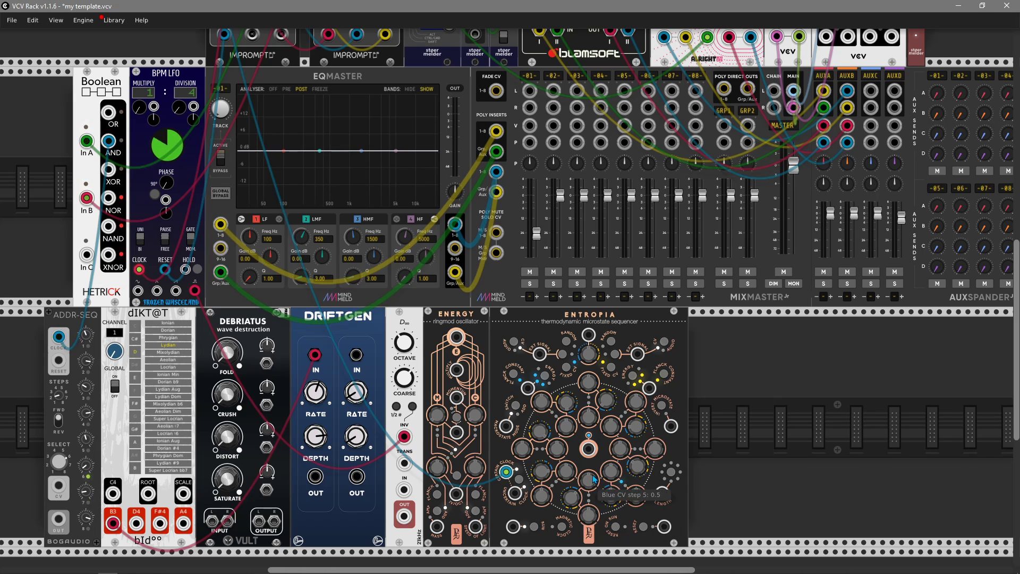
mouse_move(605, 428)
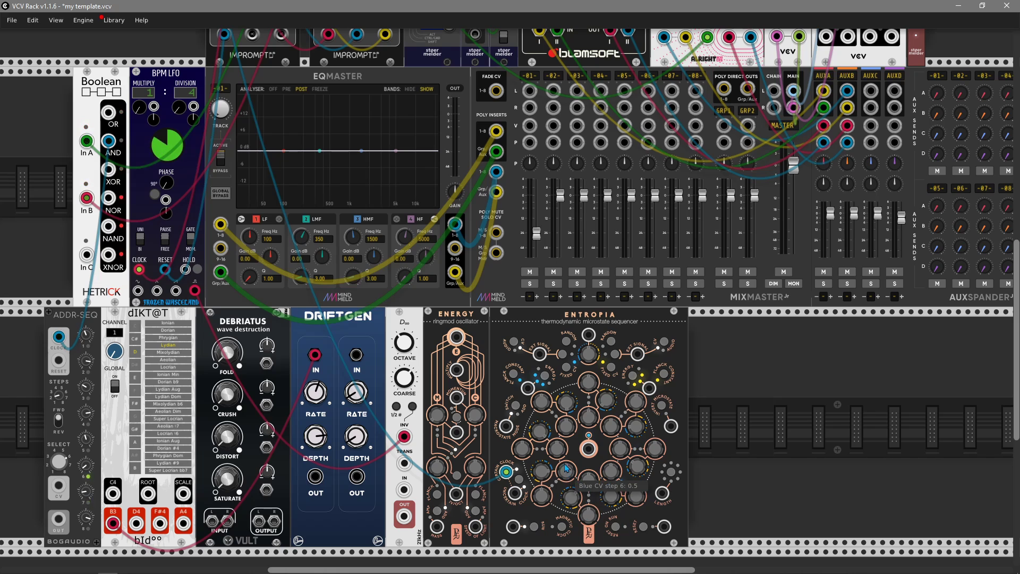
mouse_move(577, 420)
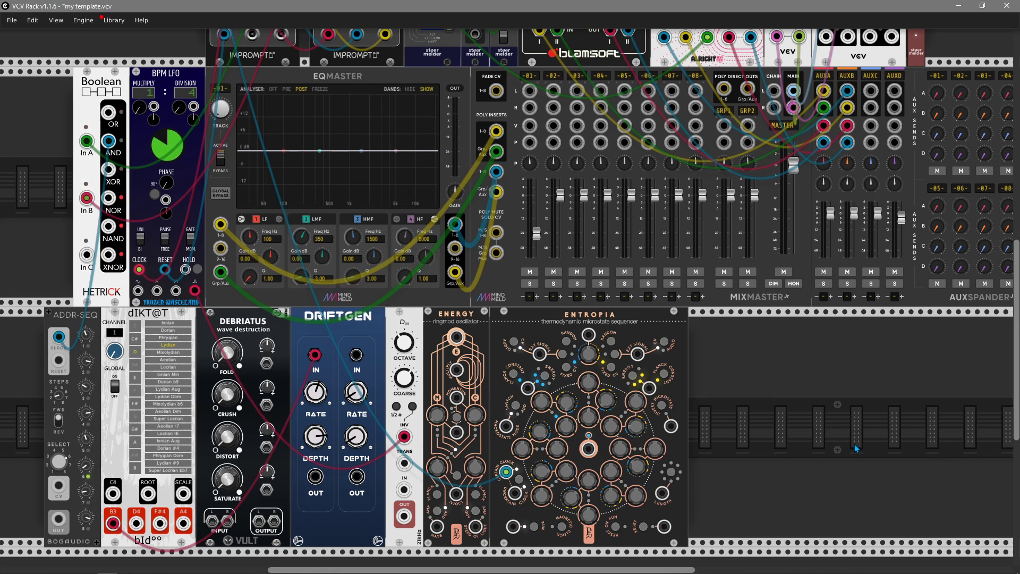
- Delete the Entropia module from the rack
drag(825, 450, 622, 381)
right_click(457, 296)
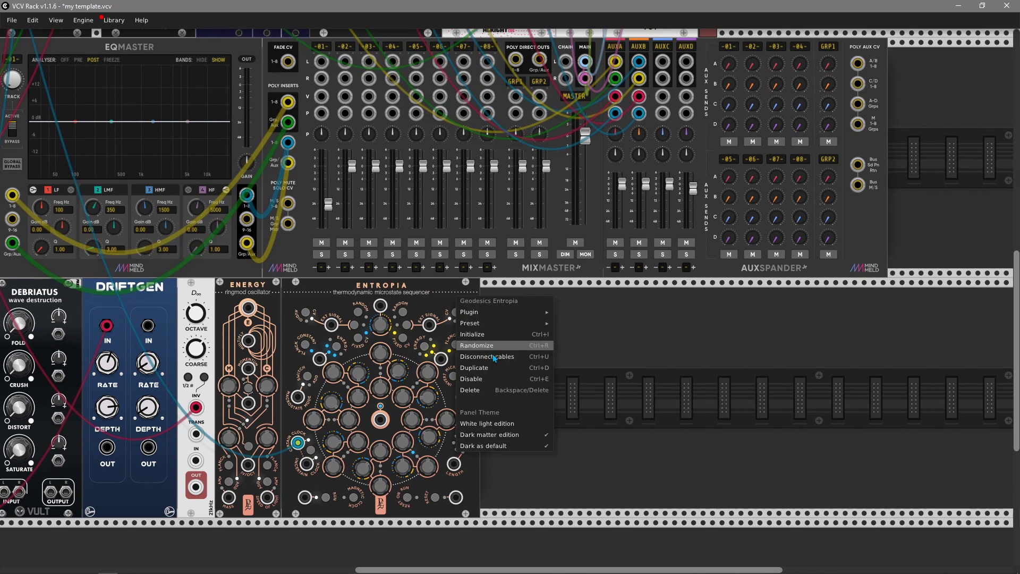
click(484, 386)
scroll(382, 379, down, 3)
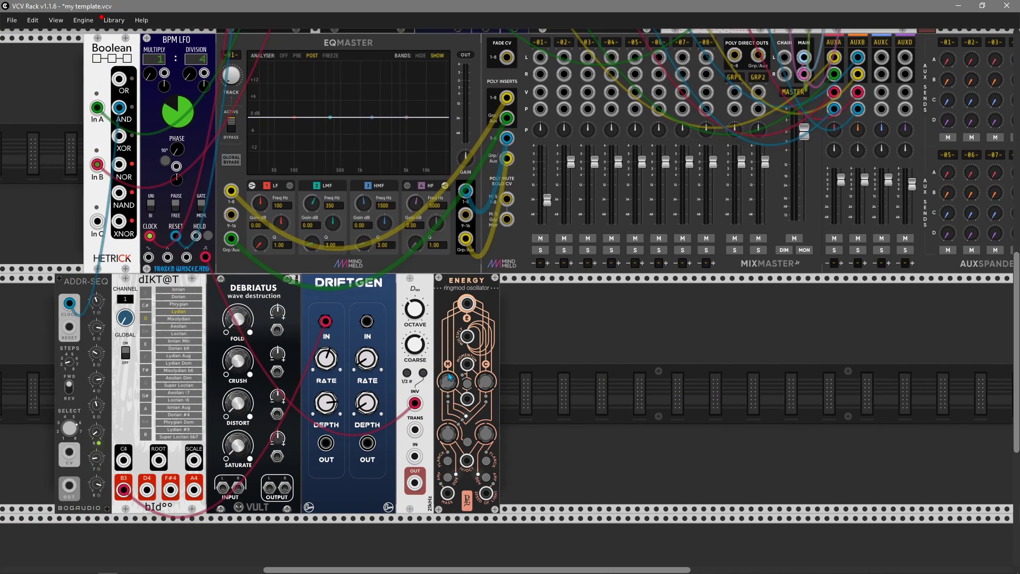
- Add the Euclidean Sequencer directly next to the Energy and patch the Impromptu clock's CLK 3 output to its CLOCK input
right_click(659, 422)
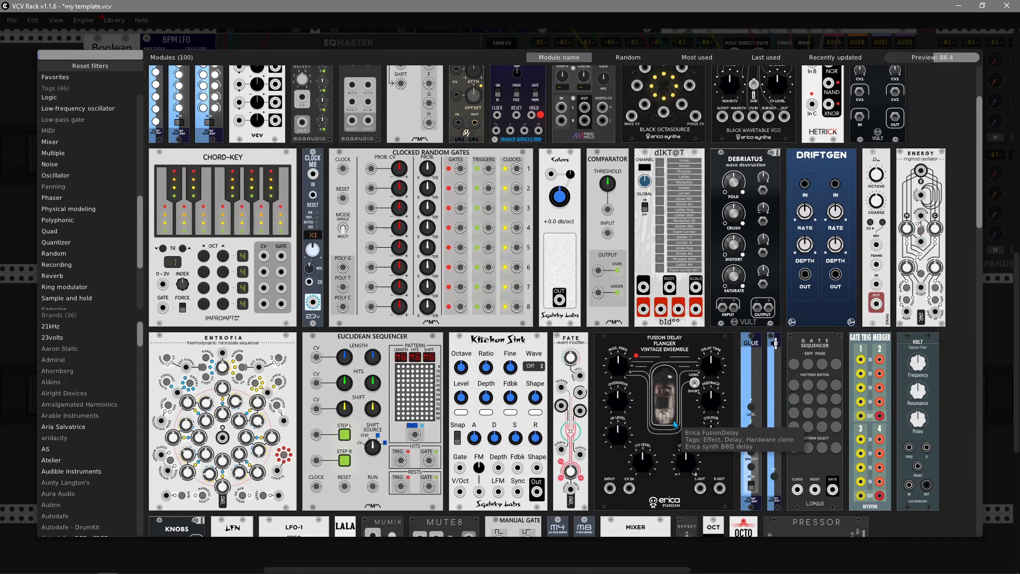
scroll(667, 423, down, 2)
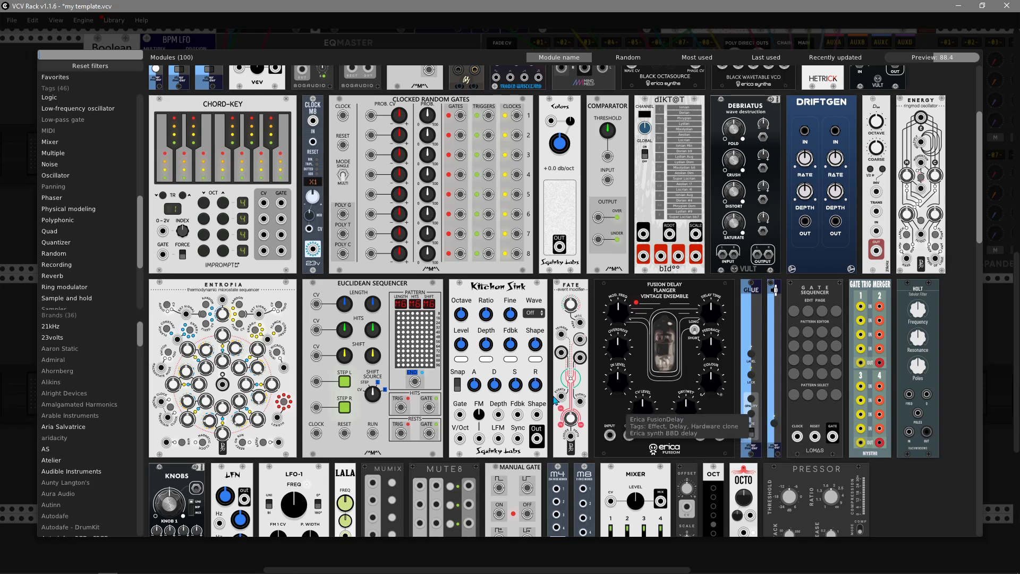
key(Escape)
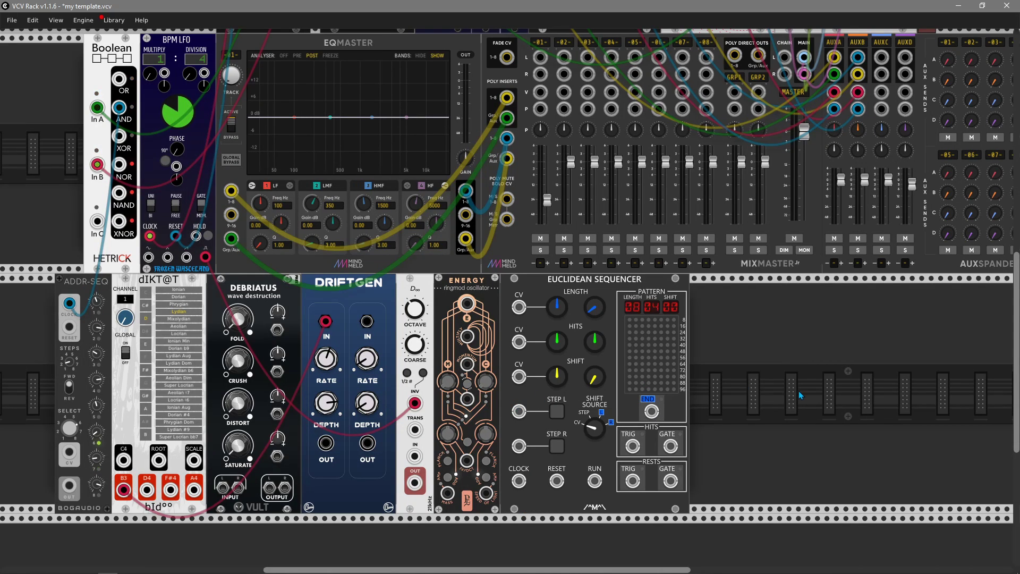
drag(519, 481, 291, 234)
scroll(290, 229, up, 5)
scroll(761, 512, down, 3)
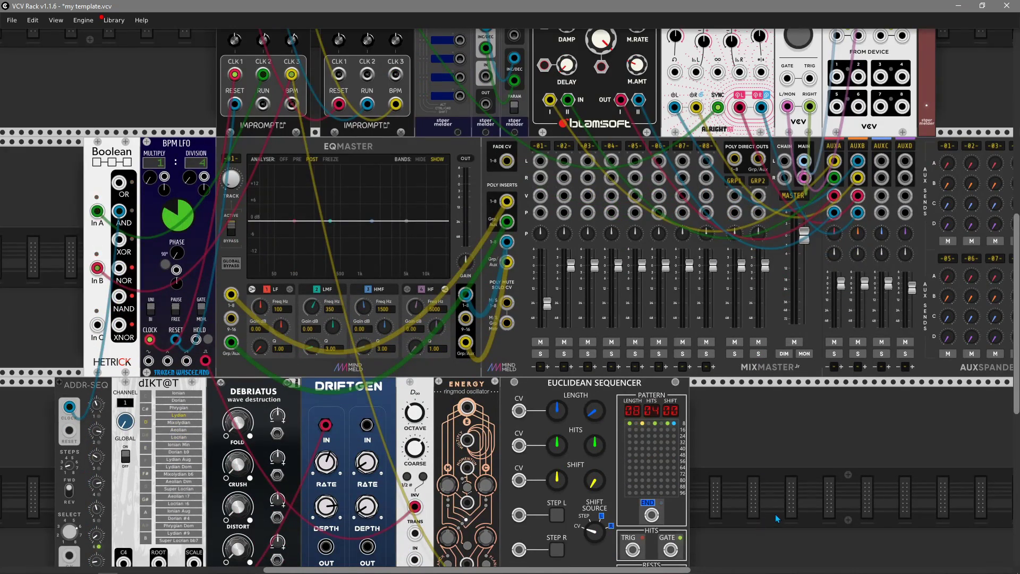
scroll(776, 513, down, 1)
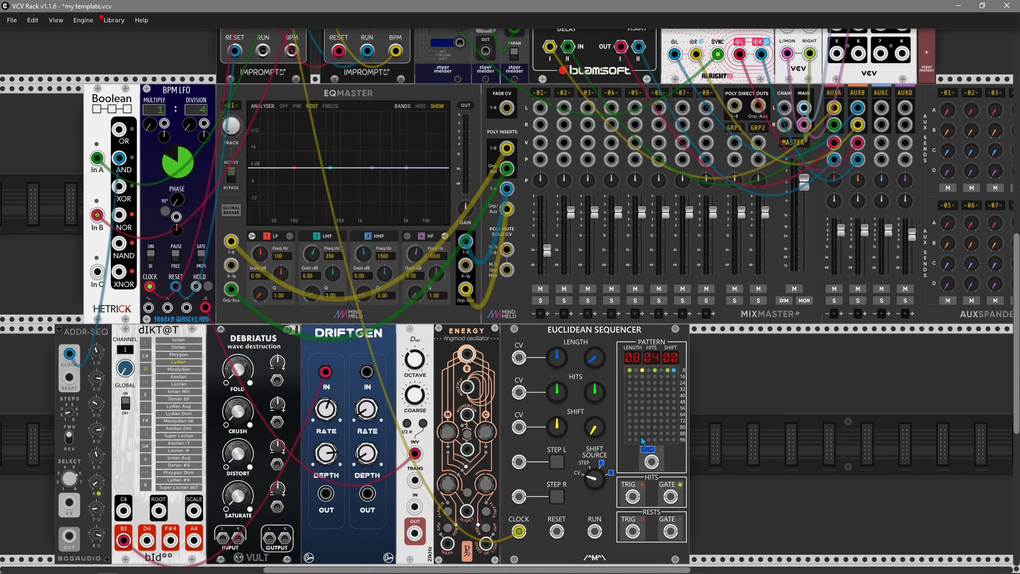
scroll(643, 440, down, 1)
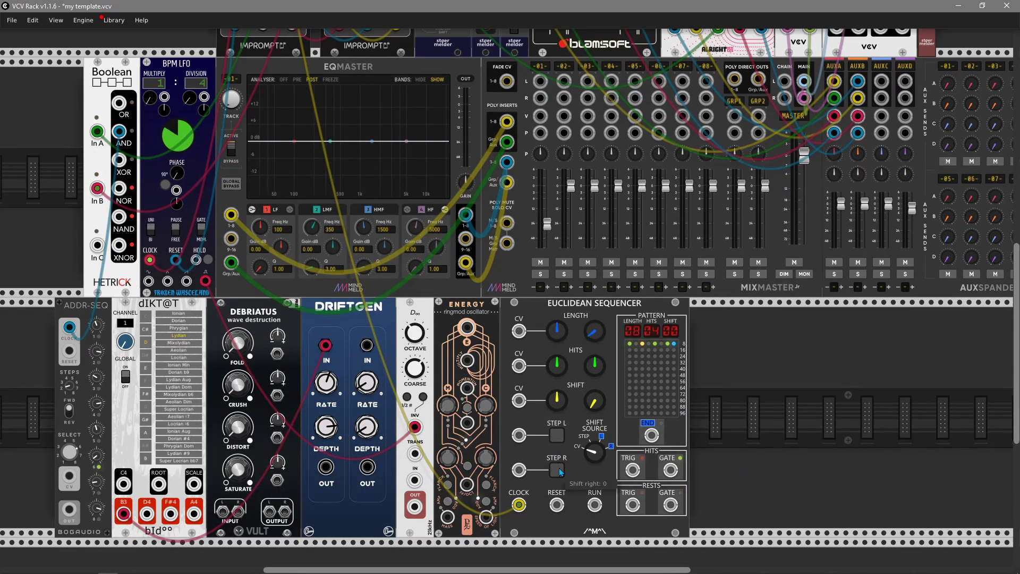
- Shift the Euclidean Sequencer's pattern two steps to the left and turn its Shift Source knob to STEP
click(558, 436)
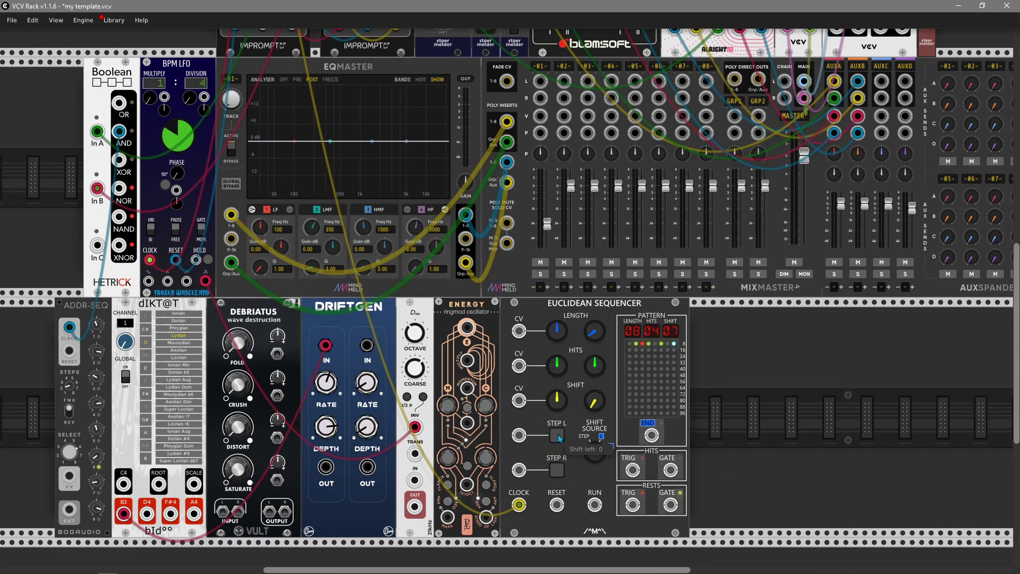
click(558, 436)
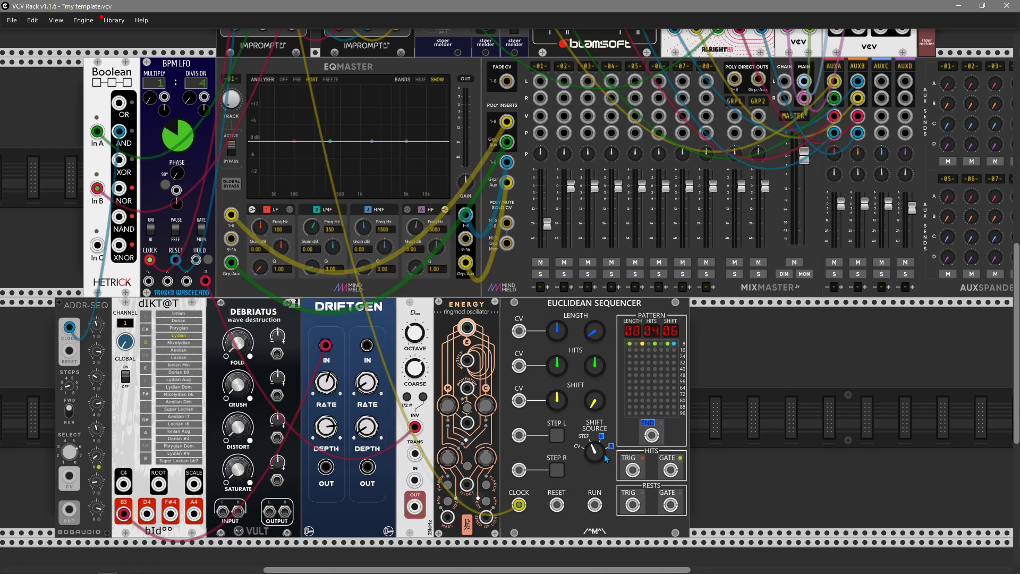
drag(594, 451, 593, 436)
- Delete the Euclidean Sequencer and add the Squinky Labs FM Kitchen Sink in its place
right_click(581, 307)
click(596, 400)
right_click(599, 399)
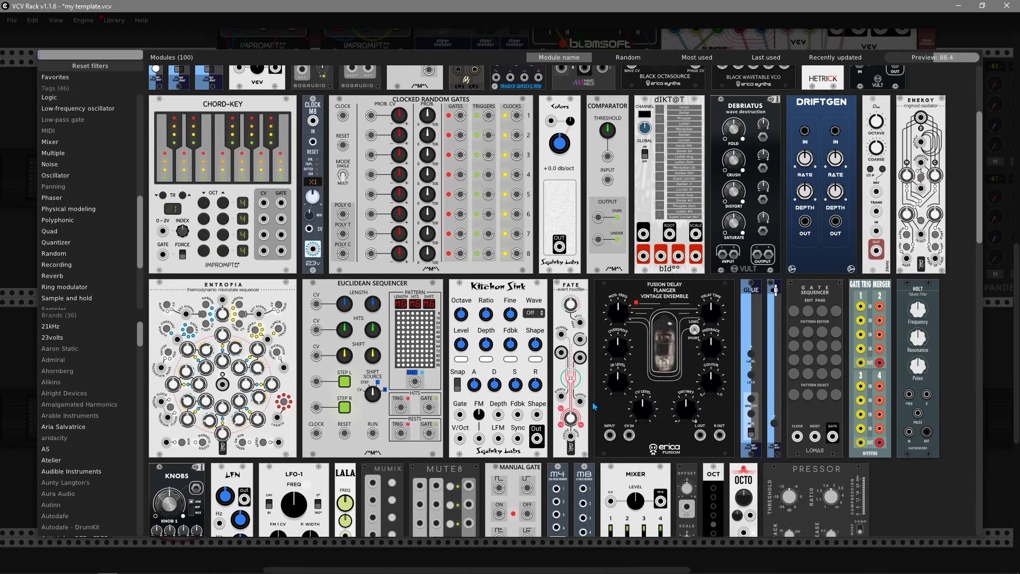
scroll(585, 433, down, 1)
scroll(584, 433, down, 2)
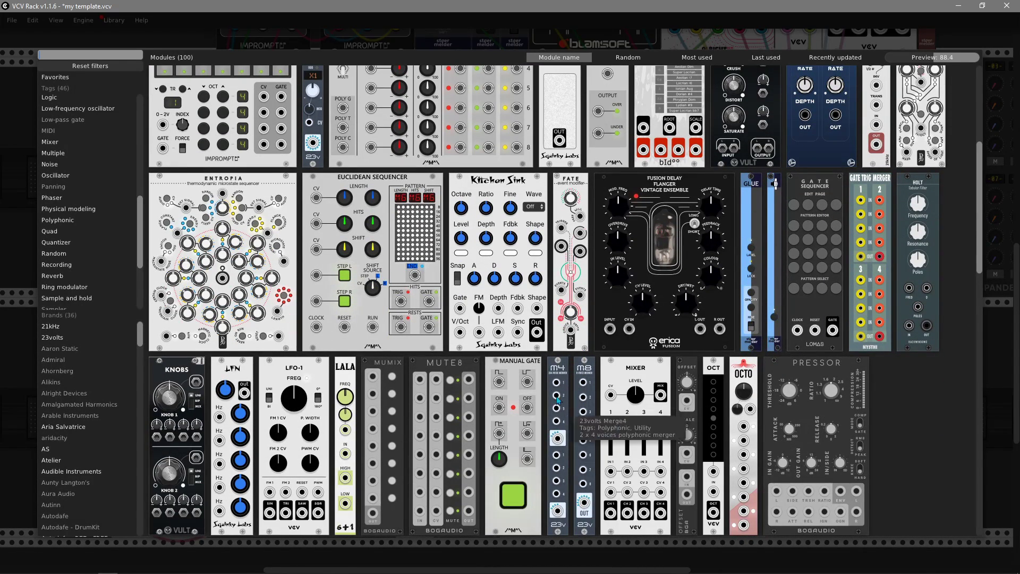
click(498, 323)
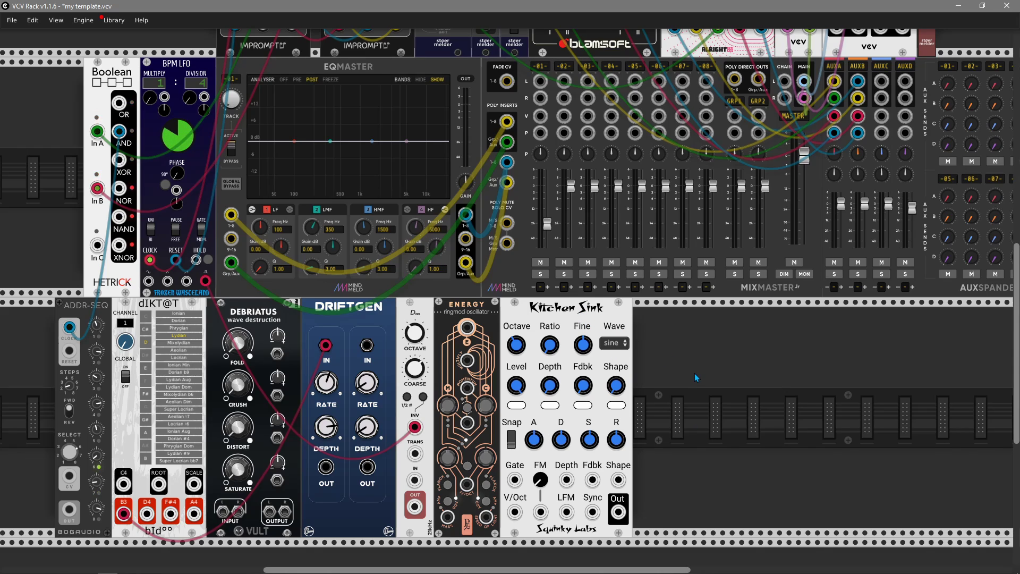
- Switch the Kitchen Sink's wave shape to fold and back to sine
click(613, 344)
click(612, 365)
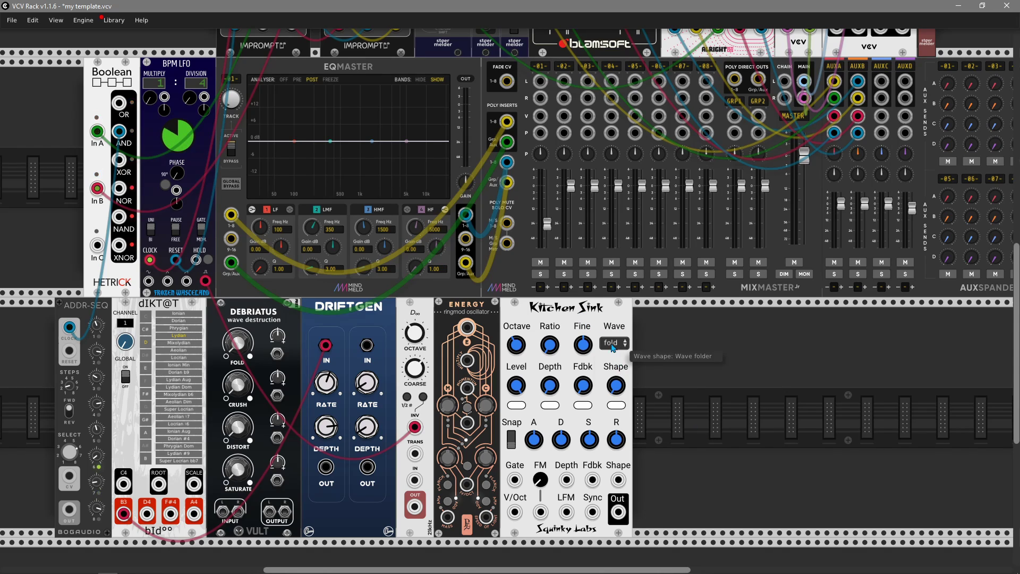
click(612, 344)
click(615, 352)
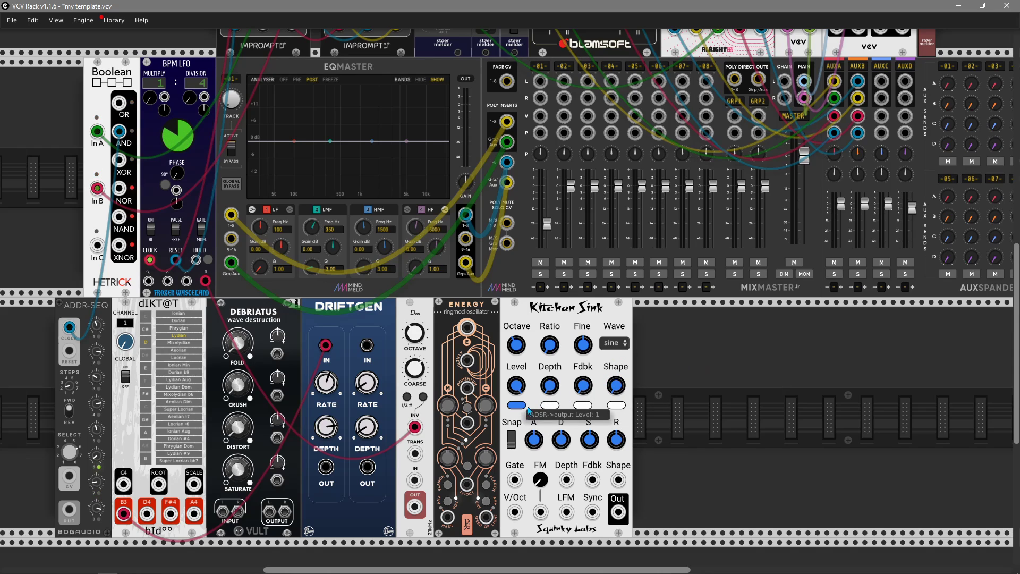
- Try the Kitchen Sink's ADSR switches for Level, Depth, Feedback and Shape, leaving only Depth and Shape switched on
click(544, 406)
click(516, 406)
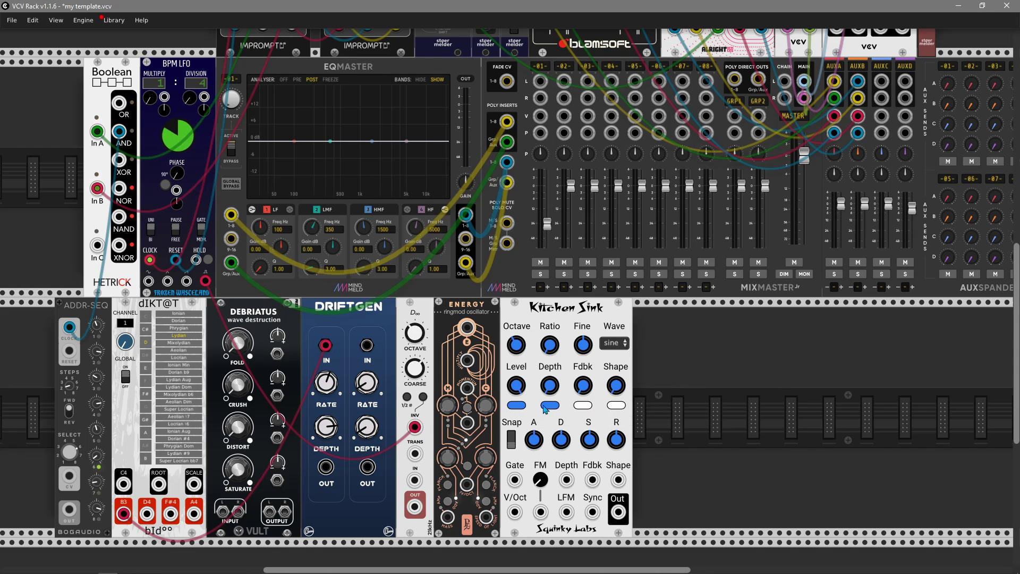
click(616, 406)
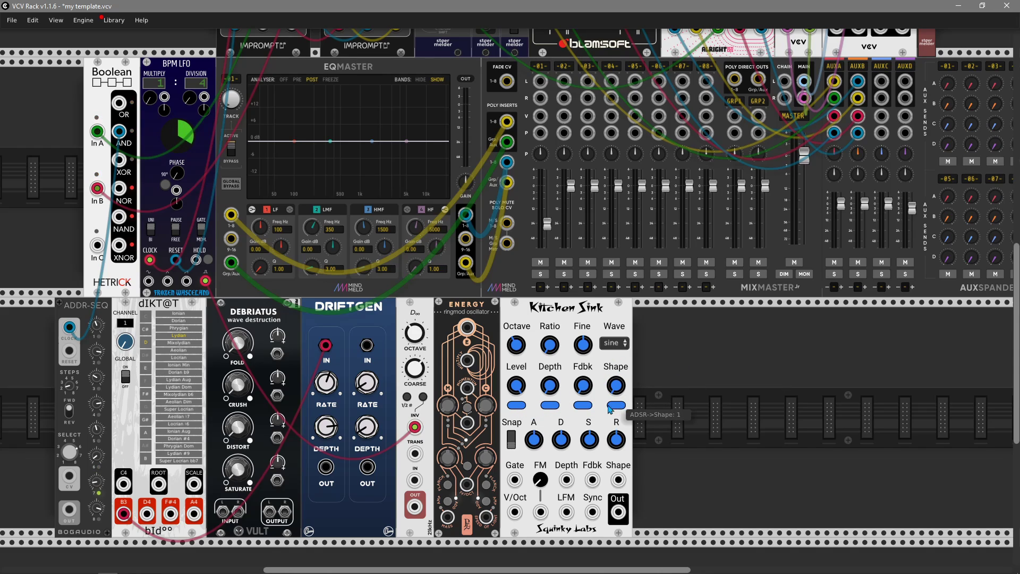
click(516, 405)
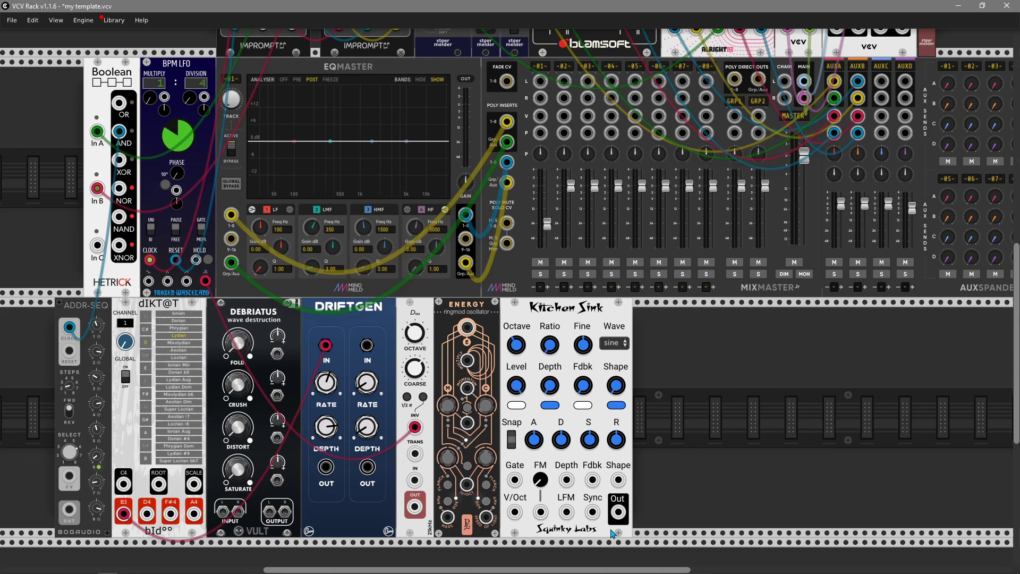
- Add the FATE event modifier beside the Kitchen Sink and patch its upper-left input to the first Impromptu clock's CLK 2 output
right_click(699, 402)
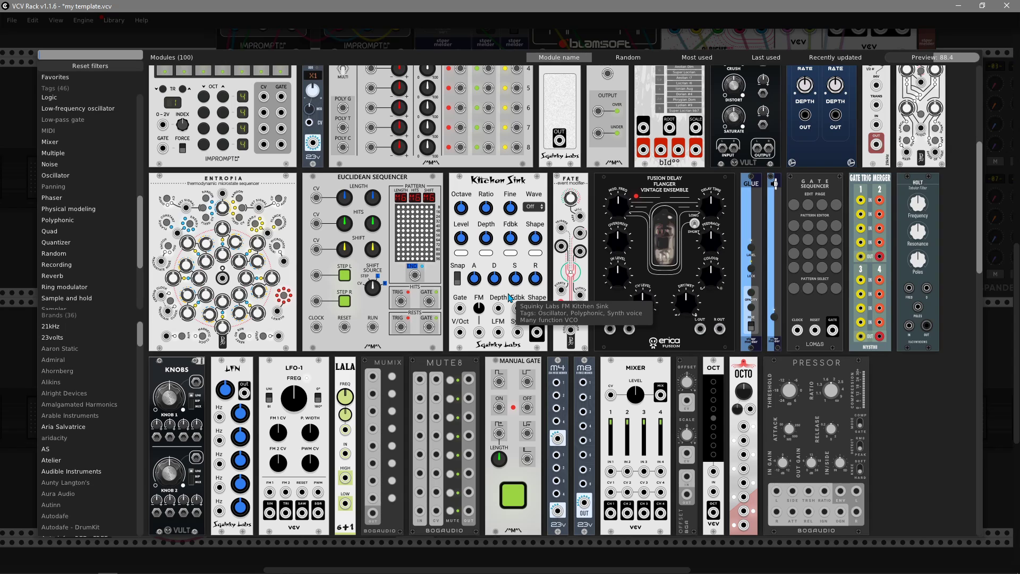
click(509, 297)
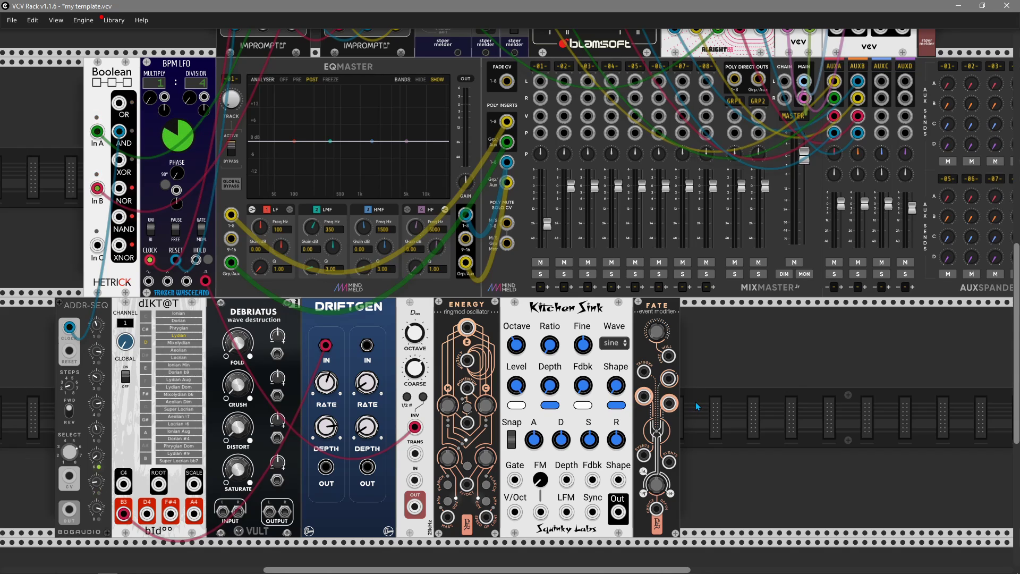
drag(644, 371, 263, 218)
scroll(825, 541, down, 4)
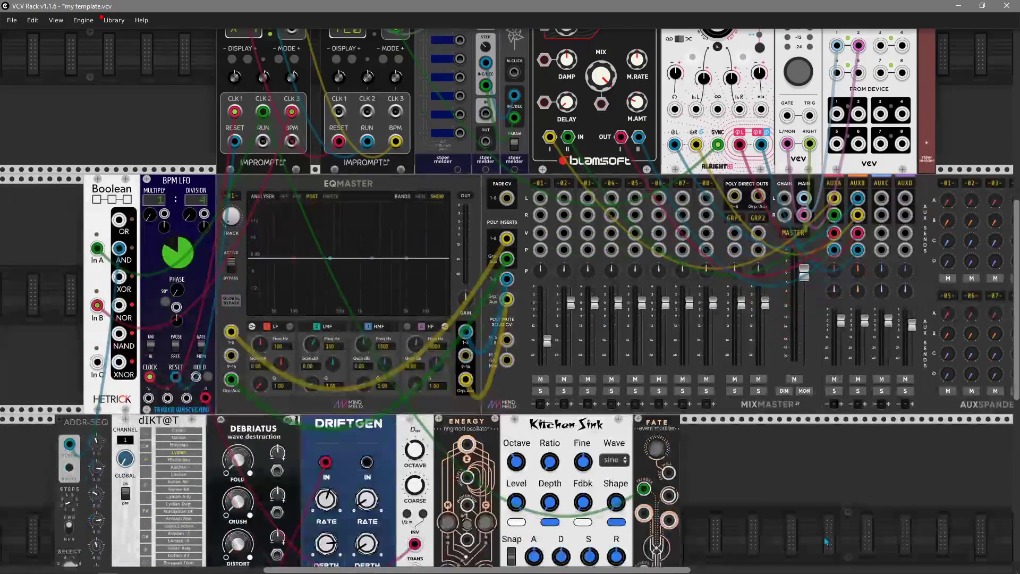
scroll(650, 389, down, 3)
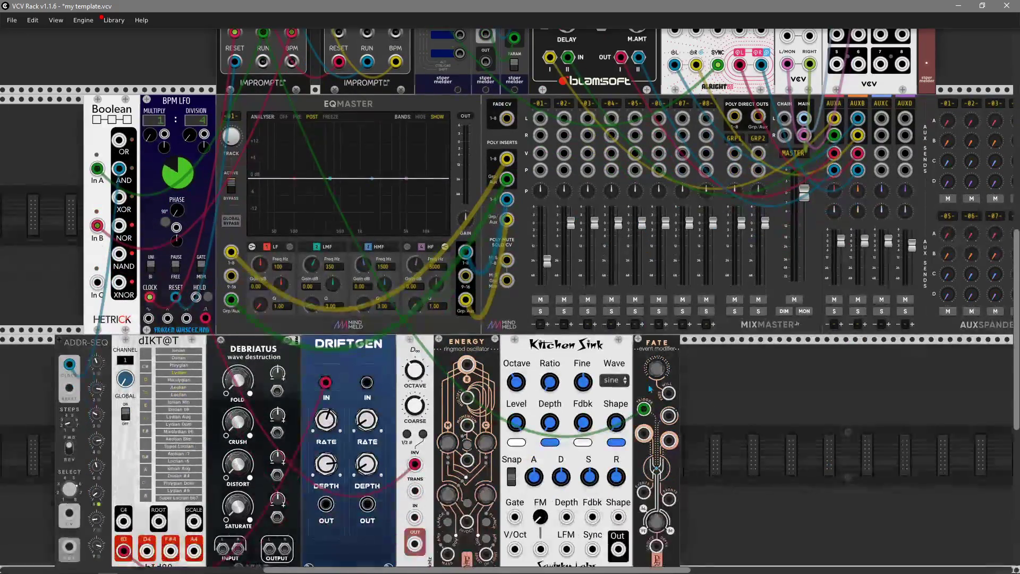
- Add the VCV Scope beside FATE and connect its X IN to FATE's upper-right output
right_click(757, 460)
text(scop)
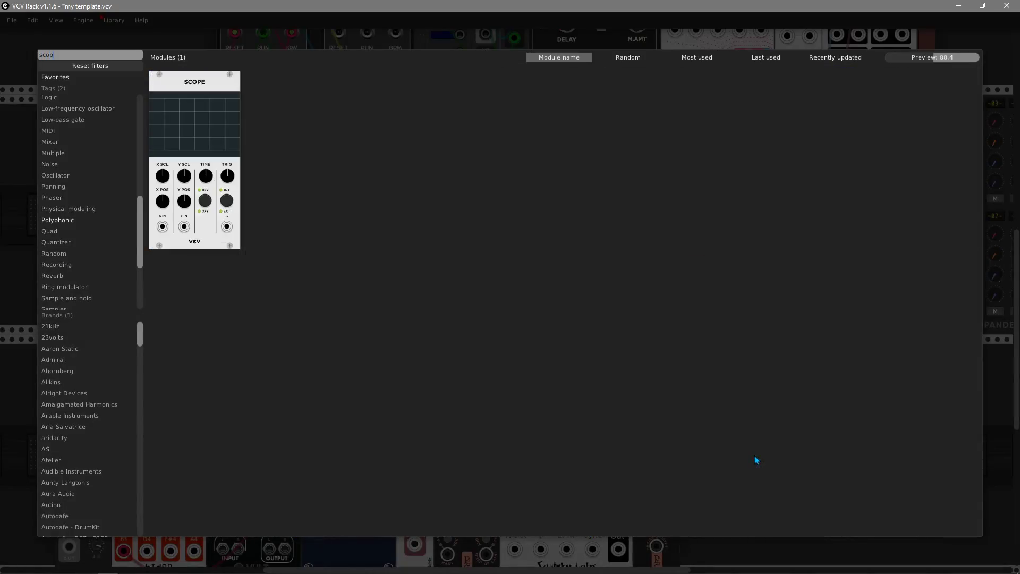
key(Return)
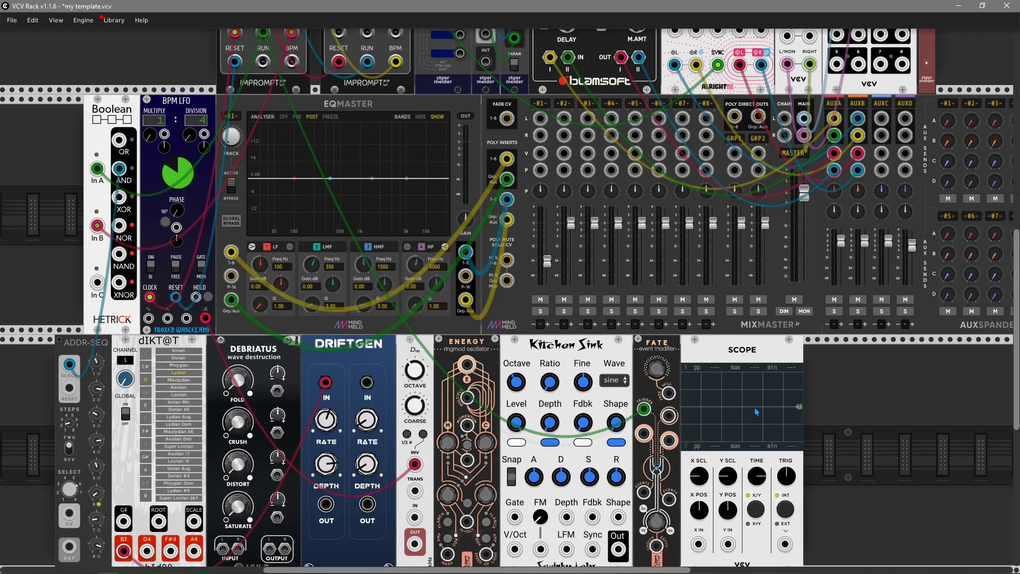
scroll(744, 372, down, 3)
drag(699, 464, 669, 336)
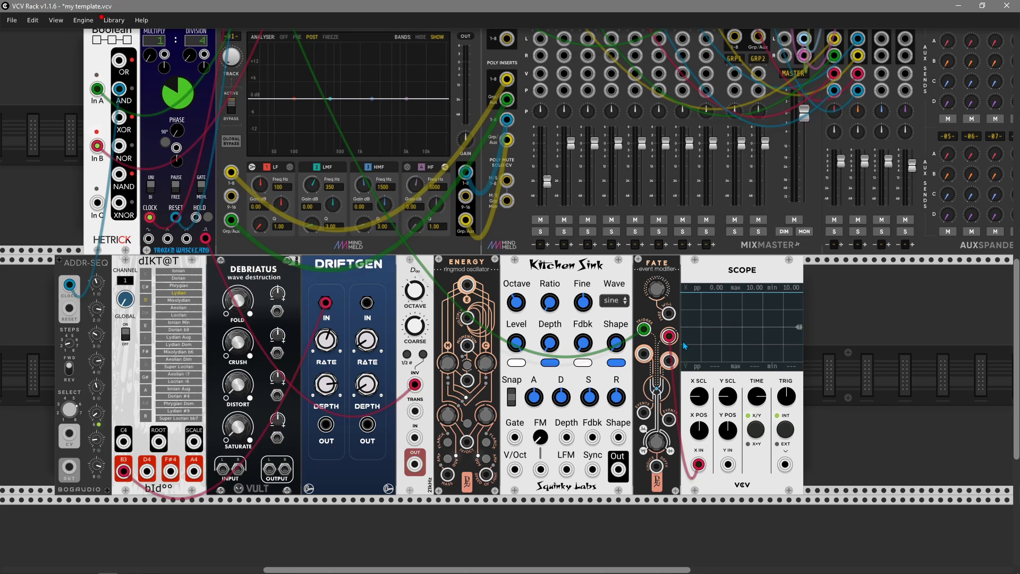
mouse_move(657, 296)
scroll(829, 428, right, 5)
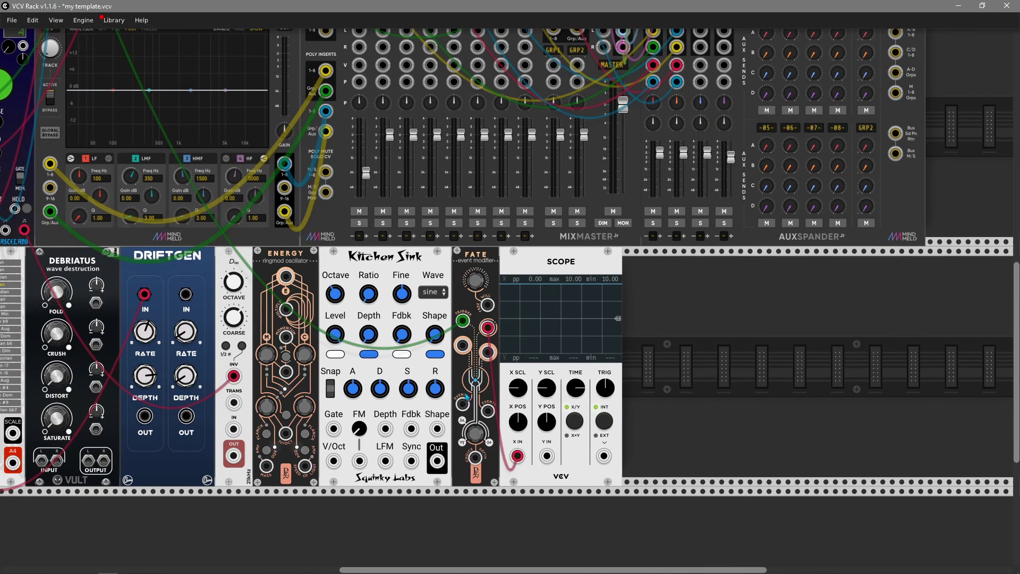
- Reset the module browser's filters and add the Erica FusionDelay to the right of the Scope
right_click(559, 279)
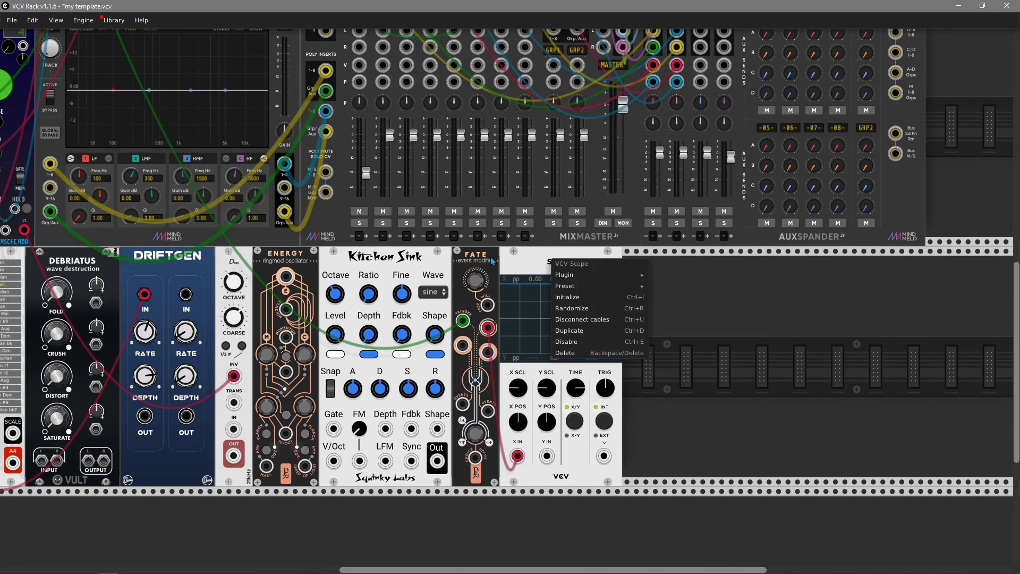
click(641, 365)
right_click(641, 366)
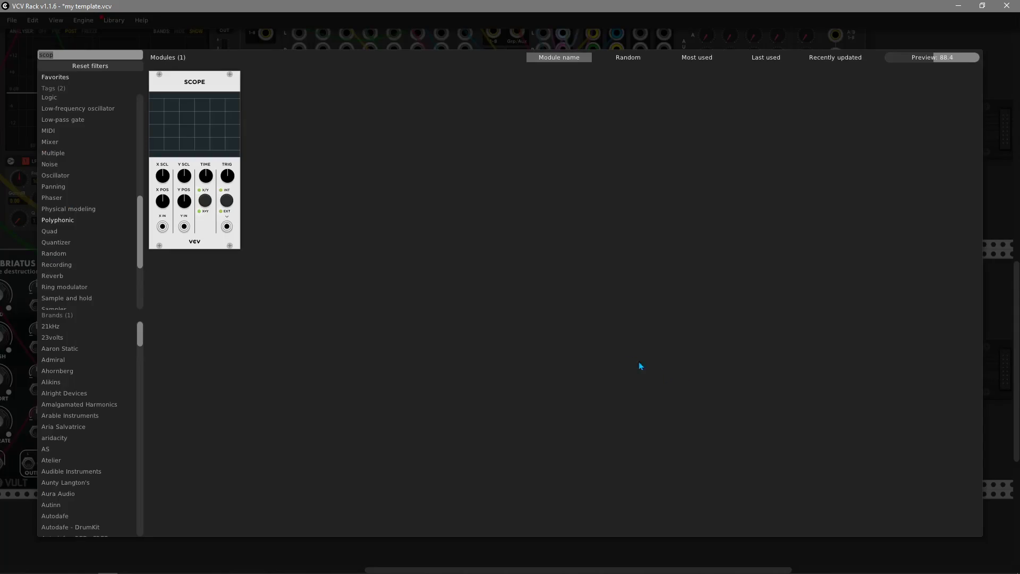
click(113, 68)
scroll(557, 353, down, 1)
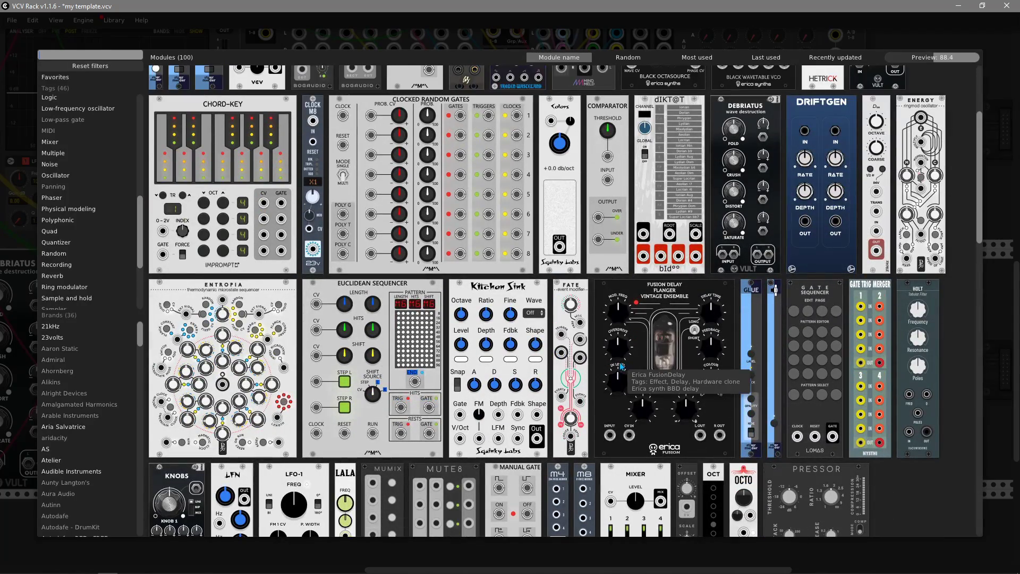
key(Escape)
scroll(824, 396, left, 2)
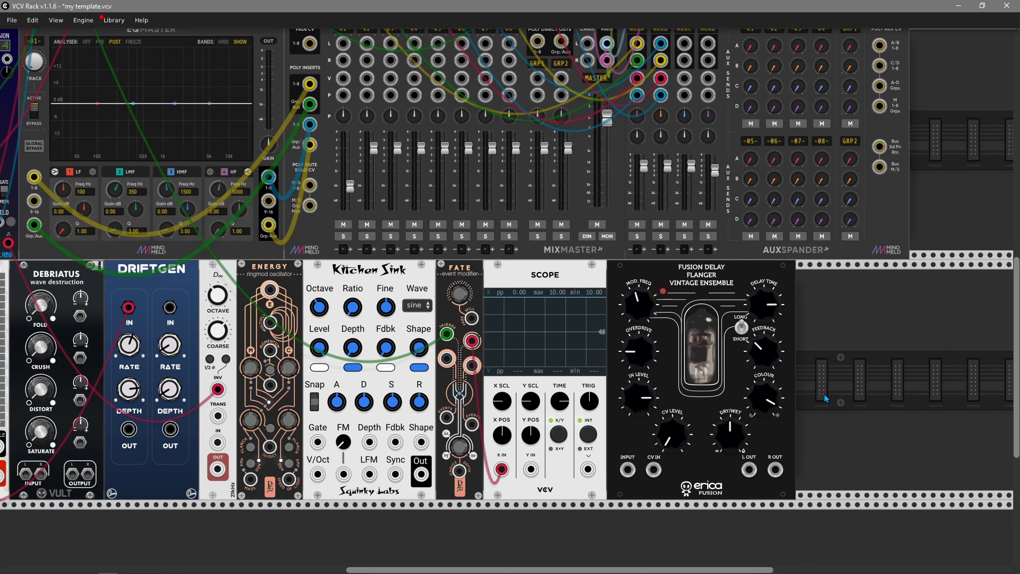
- Add Atelier Palette, patch it into the Fusion Delay, send the delay's L OUT to mixer channel 1 and set the fader to about -15 dB
right_click(870, 398)
text(pa)
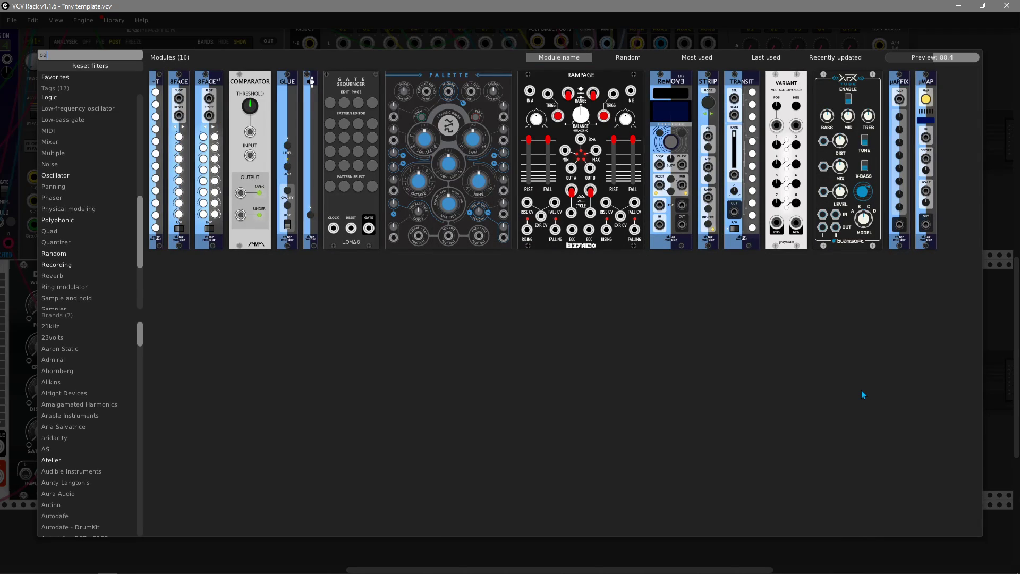
drag(418, 234, 627, 470)
drag(749, 469, 344, 147)
drag(355, 291, 355, 281)
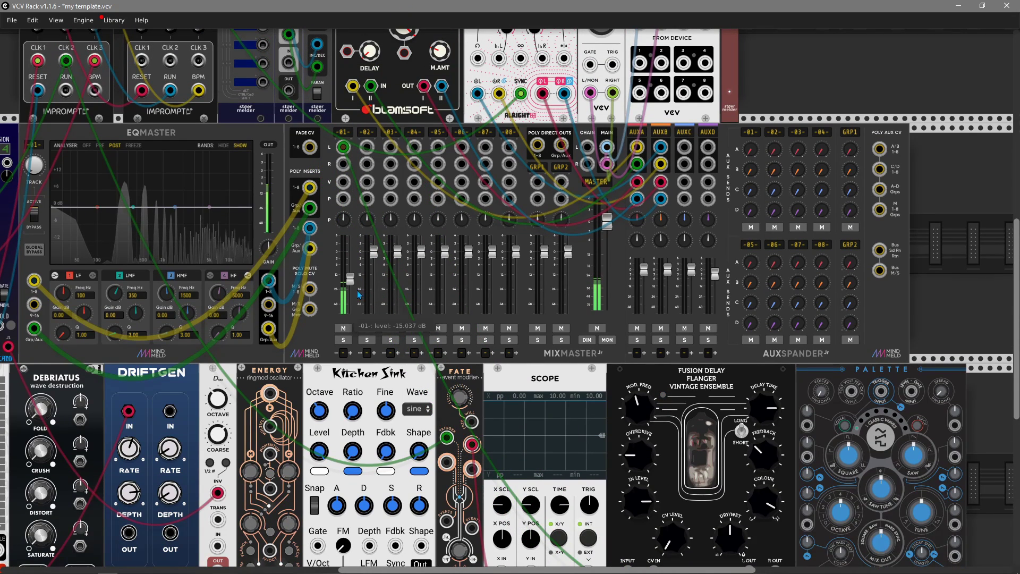
- Try different Dry/Wet, Delay Time and Feedback settings on the Fusion Delay and slightly lower mixer channel 1's fader
scroll(359, 294, down, 3)
drag(733, 457, 756, 450)
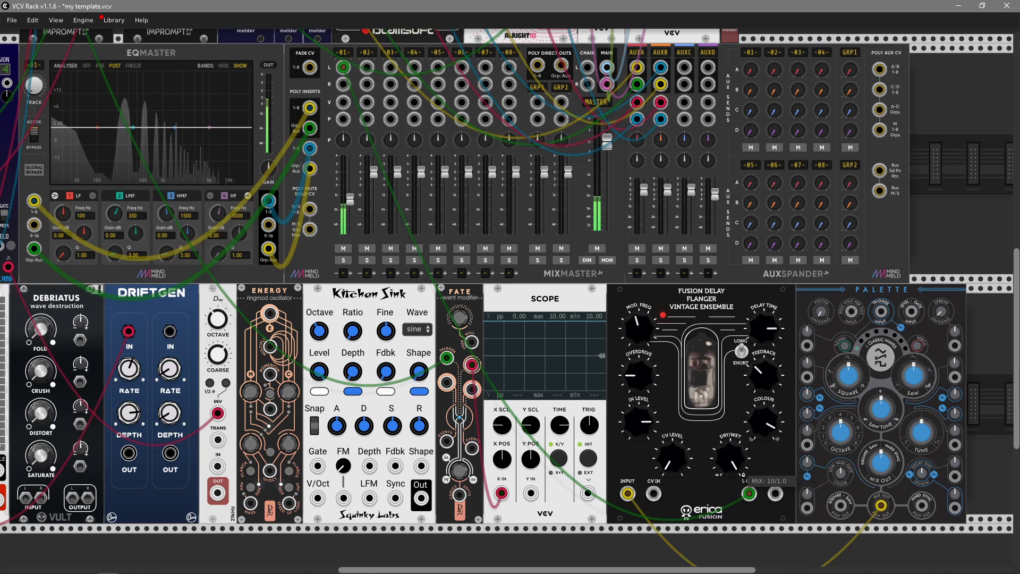
mouse_move(764, 328)
mouse_down()
mouse_move(764, 340)
mouse_move(761, 333)
mouse_up()
mouse_move(763, 374)
mouse_down()
mouse_move(763, 359)
mouse_move(764, 383)
mouse_up()
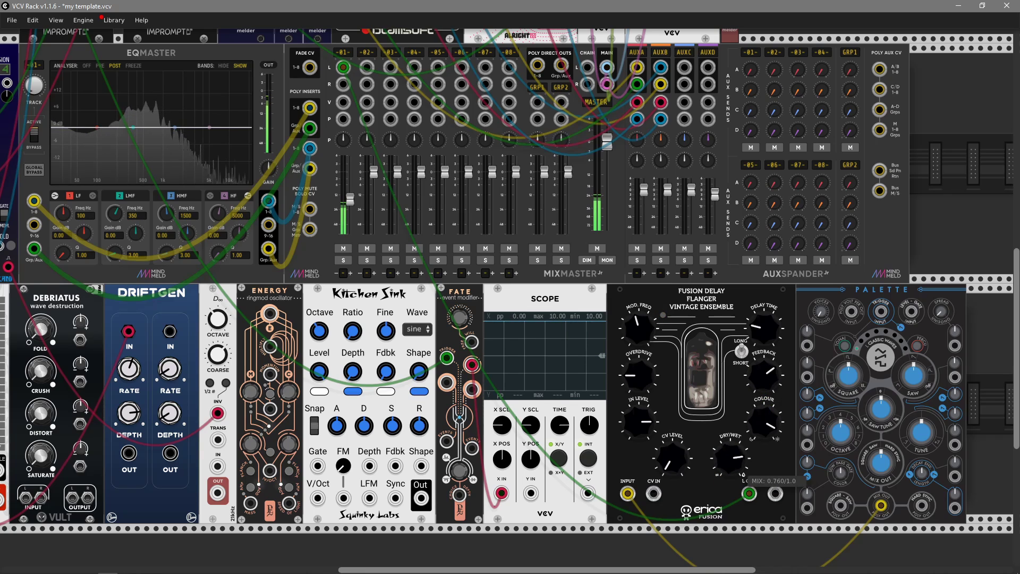
drag(349, 201, 350, 206)
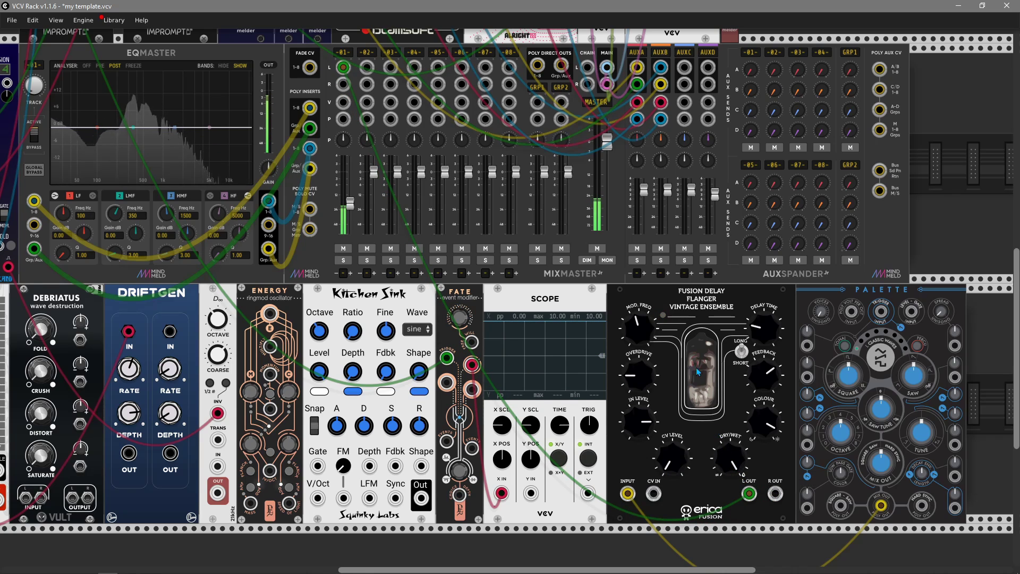
- Delete the Fusion Delay and move Palette into the free space beside the Scope
right_click(685, 313)
click(697, 391)
drag(880, 290, 691, 290)
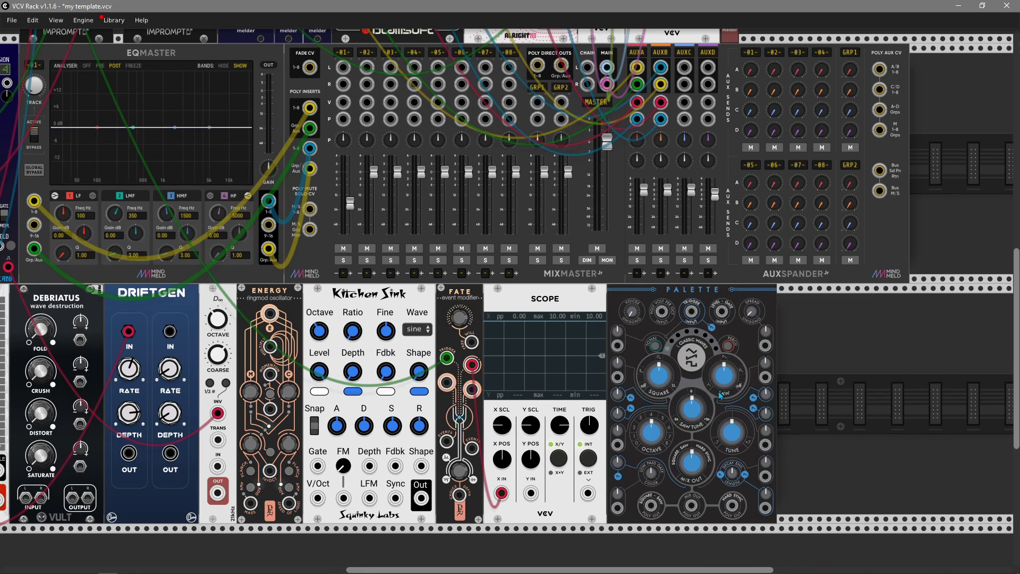
- Add the stoermelder GLUE module directly to the right of Palette
scroll(809, 368, right, 3)
right_click(810, 372)
text(pa)
key(BackSpace)
key(BackSpace)
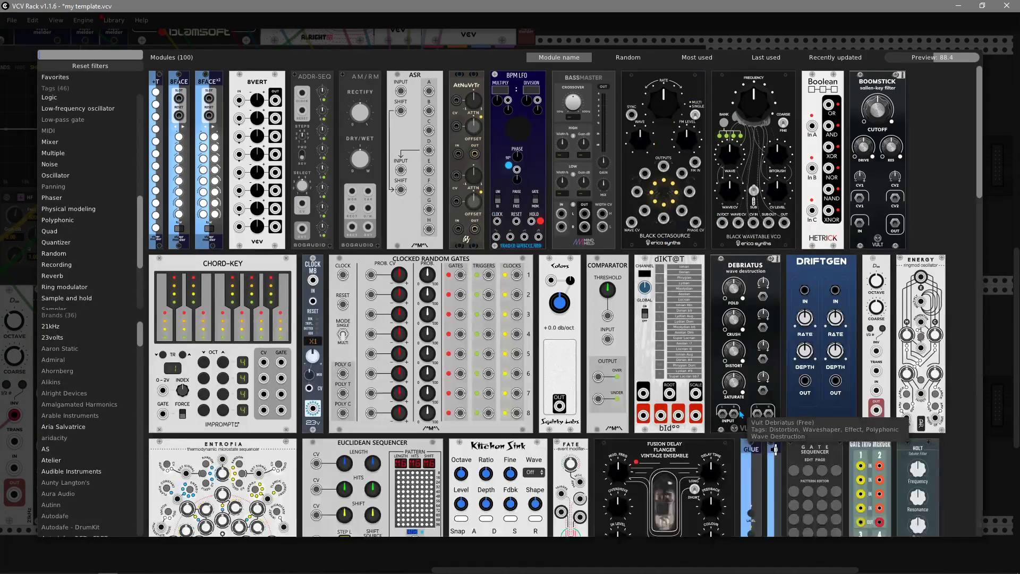
scroll(748, 396, down, 3)
drag(748, 396, 589, 396)
- Use GLUE to place a label at the top centre of Palette and another on the Scope's title
click(475, 295)
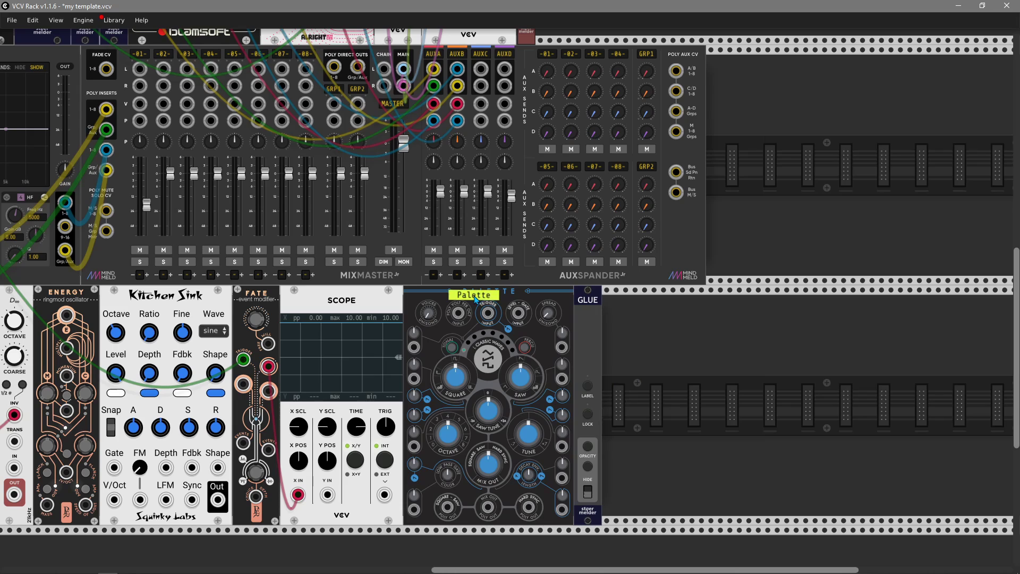
drag(475, 295, 492, 291)
click(588, 387)
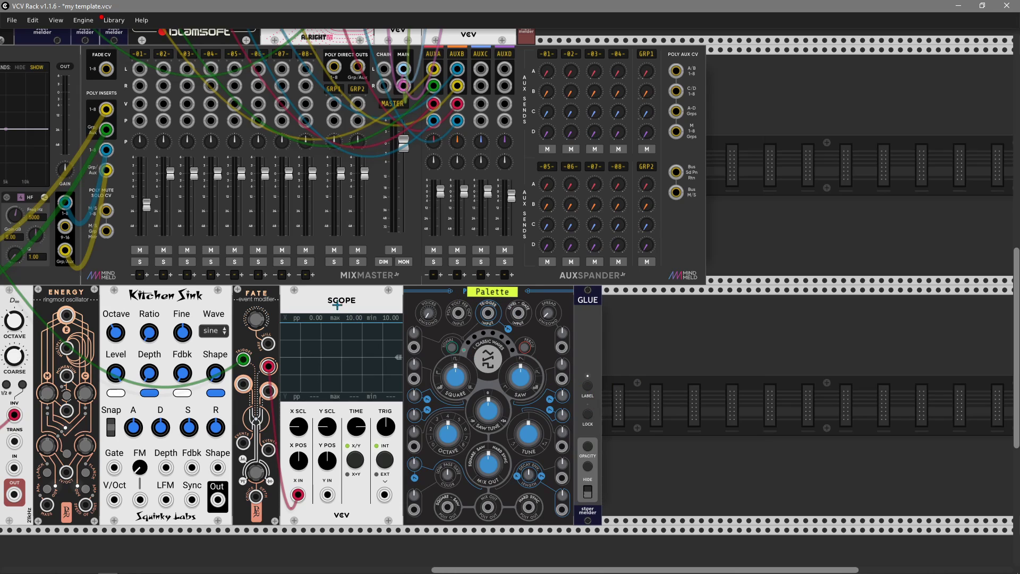
click(341, 301)
- Rename the Palette label to "fdfsfsf" and the Scope label to "sdsfsf"
right_click(510, 296)
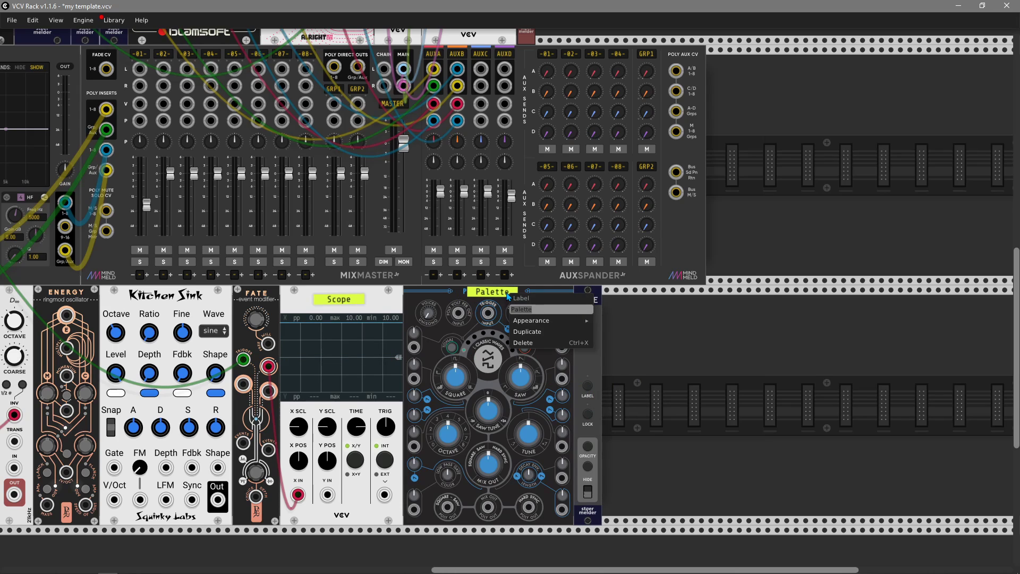
key(Return)
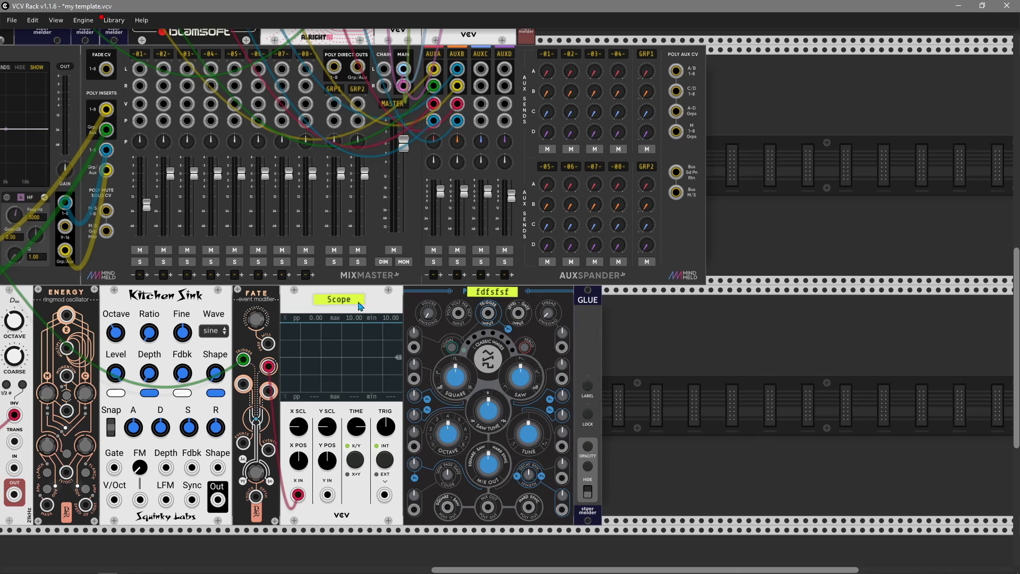
right_click(358, 301)
text(sdsfsf)
key(Return)
- Add the stoermelder GRIP module beside GLUE and lock Palette's Morph, Timbre and Harmonics parameters with it
right_click(666, 375)
drag(766, 382, 577, 369)
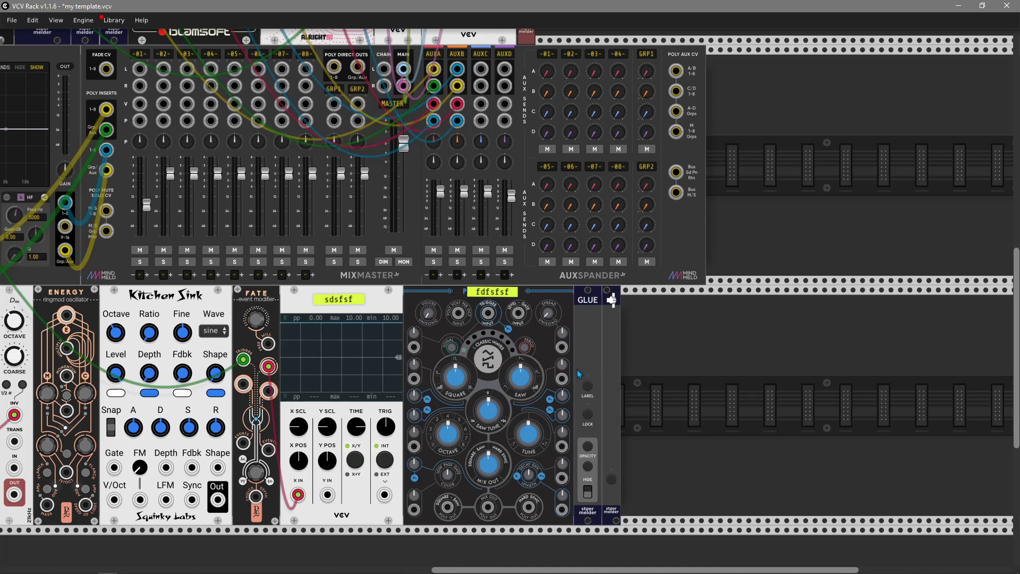
click(499, 419)
click(612, 480)
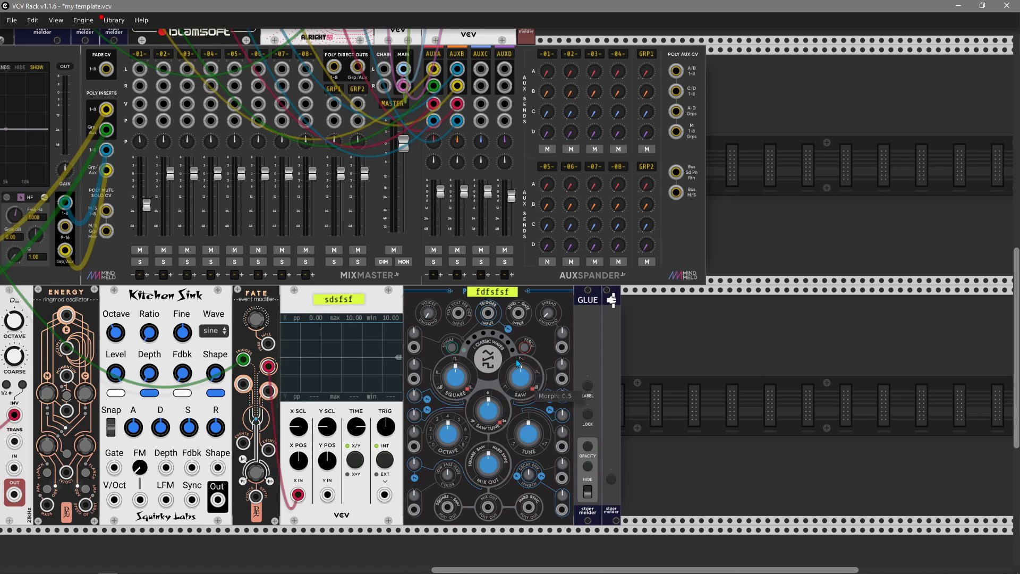
- Randomize Palette's unlocked parameters and delete the GRIP module
right_click(535, 298)
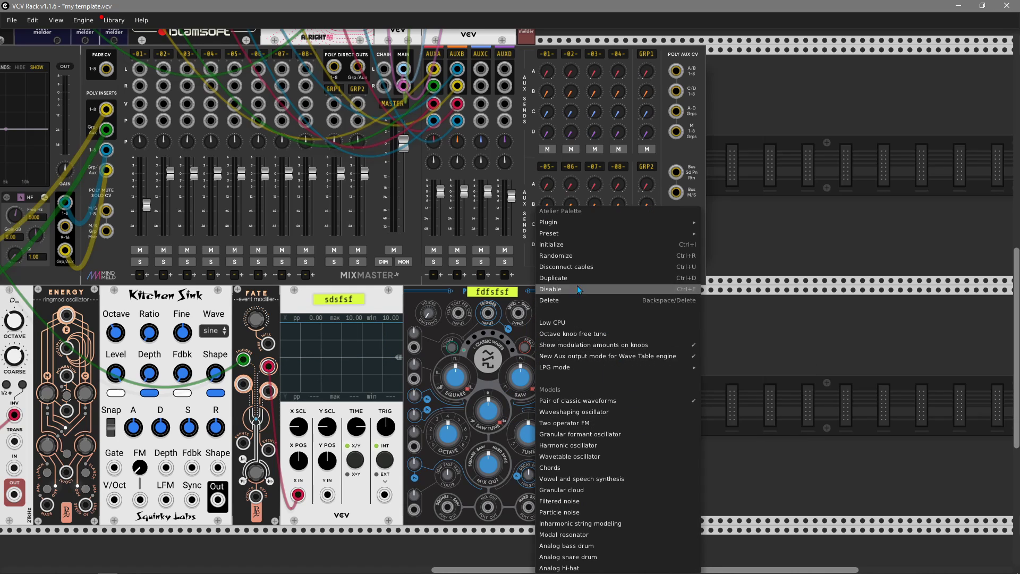
click(579, 256)
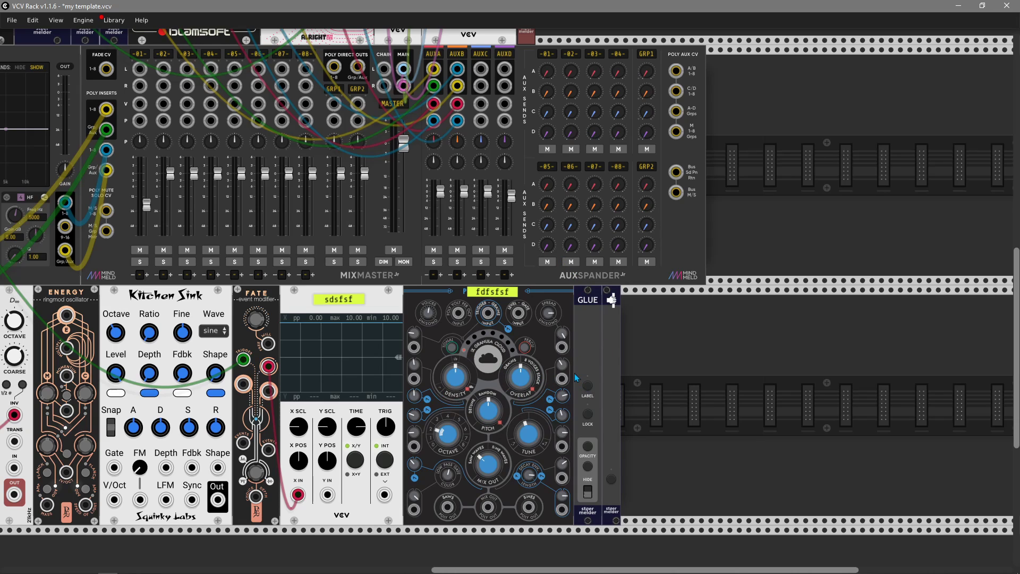
right_click(616, 346)
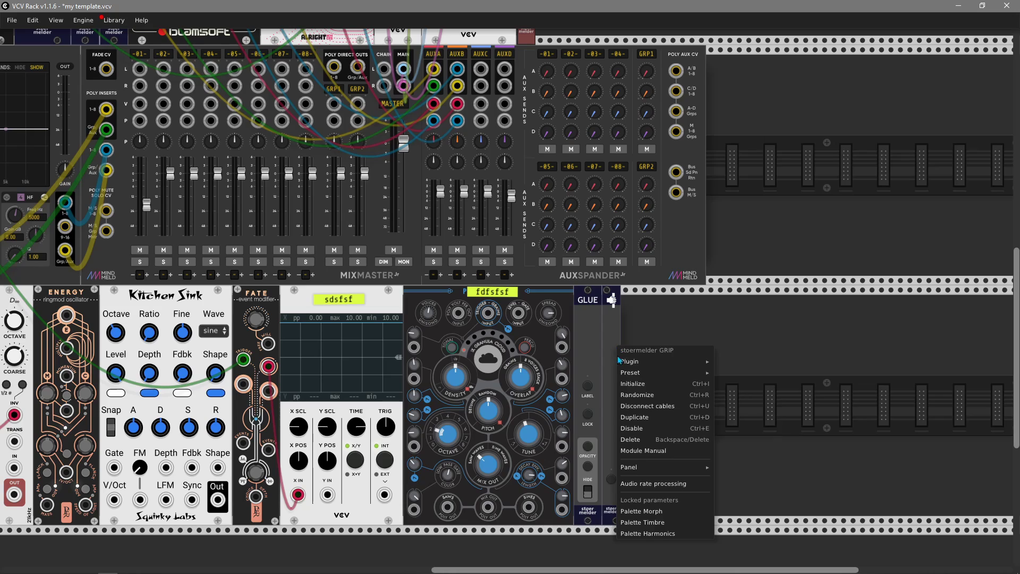
click(645, 441)
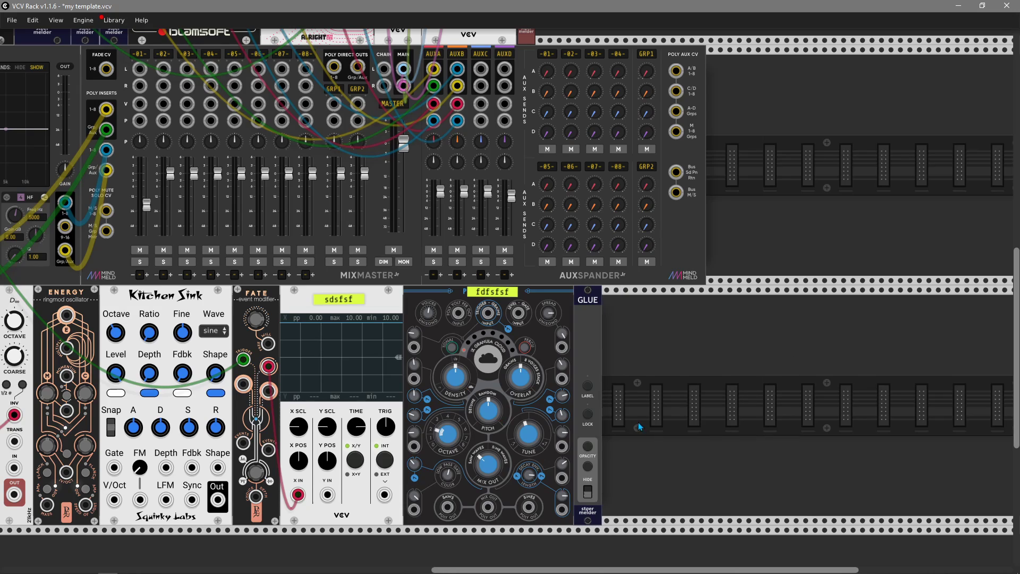
- Add the Lomas Gate Sequencer beside GLUE and duplicate it three times to form a row of four
right_click(639, 422)
scroll(831, 376, down, 3)
drag(831, 376, 662, 307)
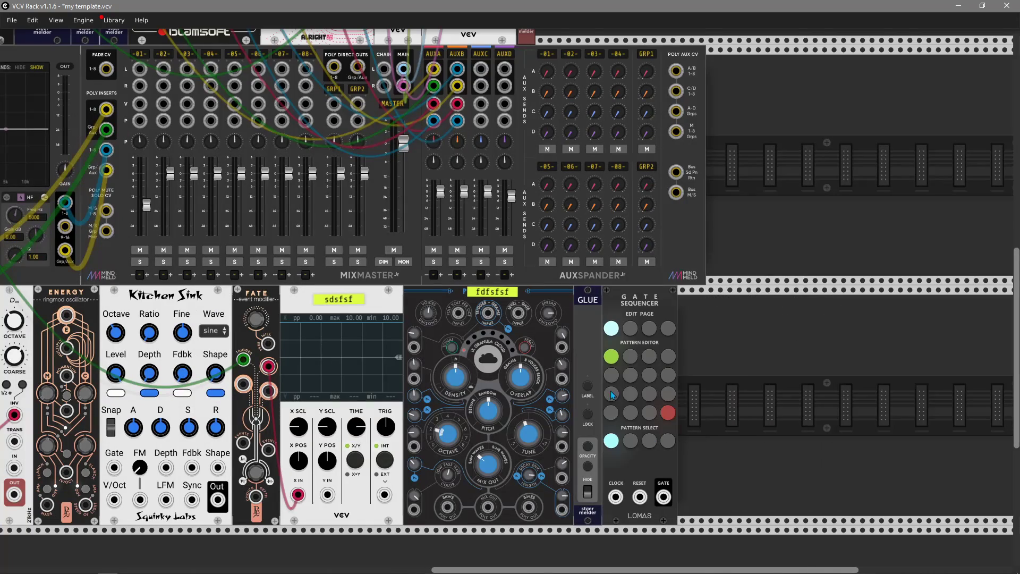
key(ctrl+d)
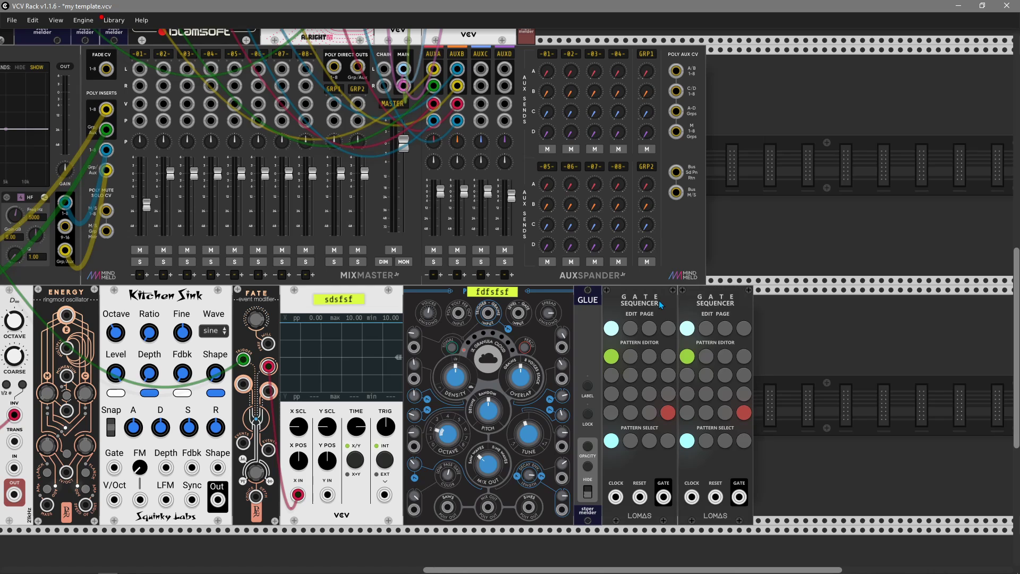
key(ctrl+d)
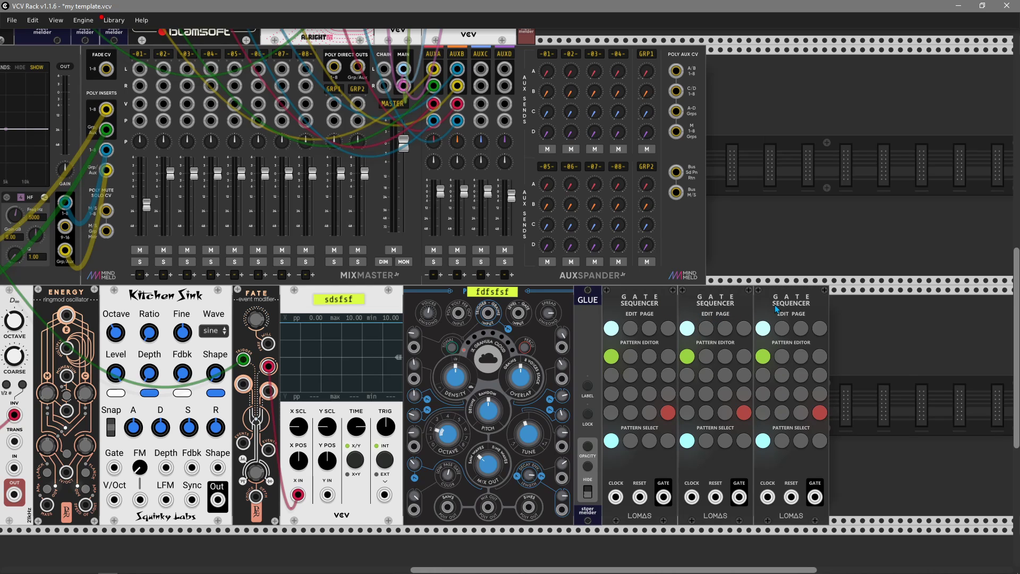
key(ctrl+d)
scroll(640, 507, down, 3)
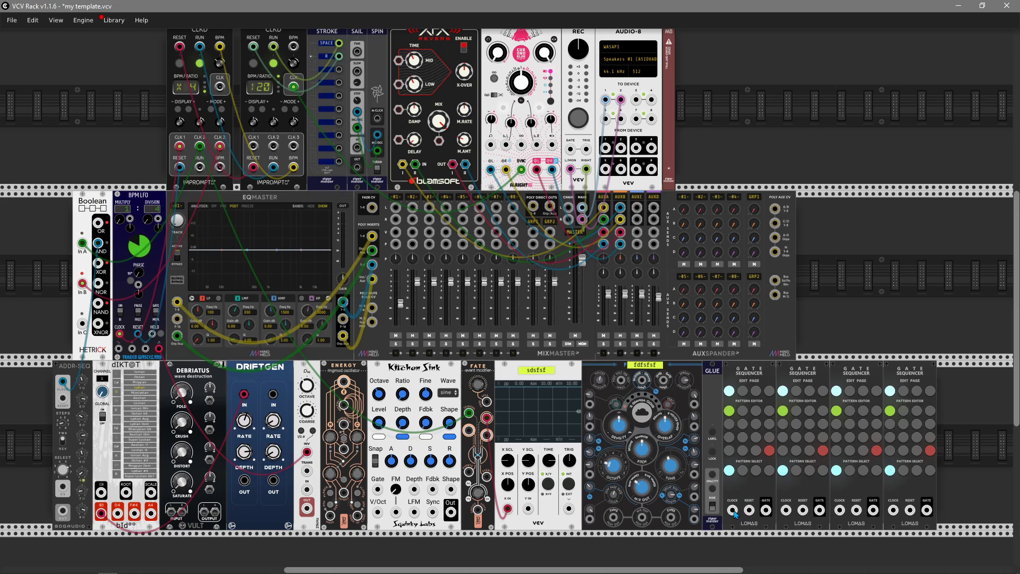
- Patch the first Gate Sequencer's CLOCK input to the CLK 1 output of the 120 BPM clock
drag(734, 510, 254, 144)
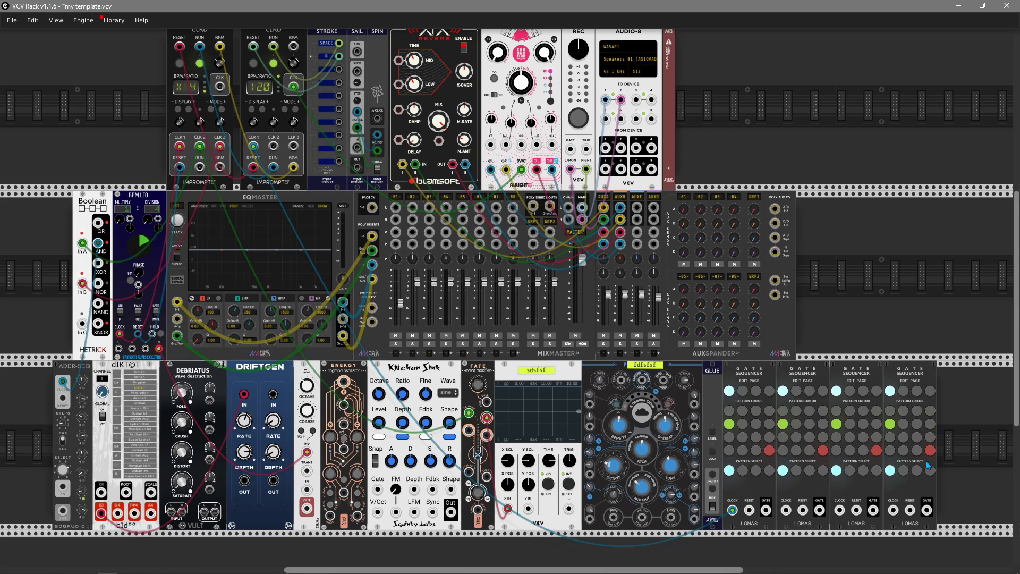
drag(902, 424, 645, 323)
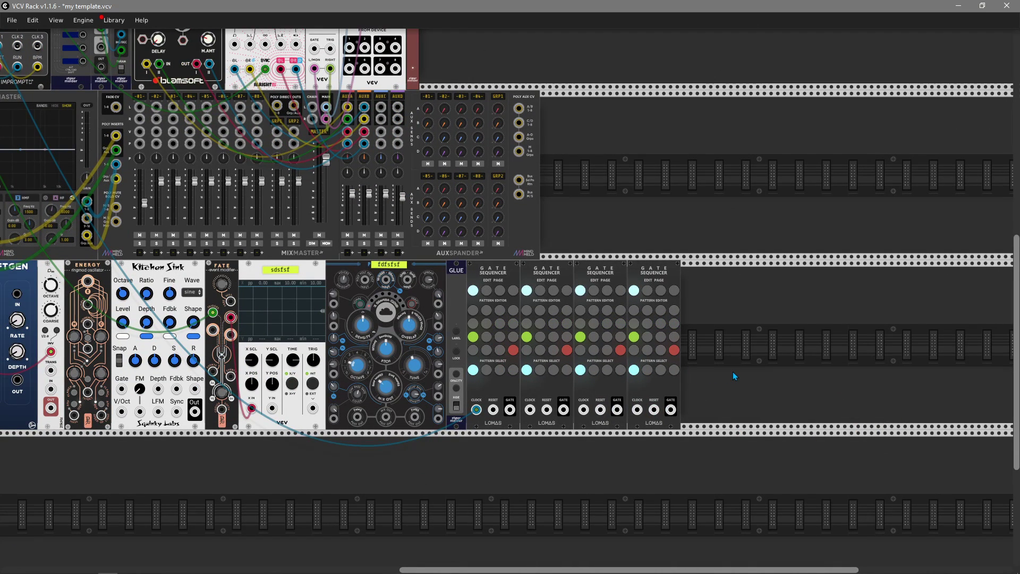
- Switch the first Gate Sequencer to its second edit page and add the Gate Trig Merger beside AUXSPANDER
click(486, 291)
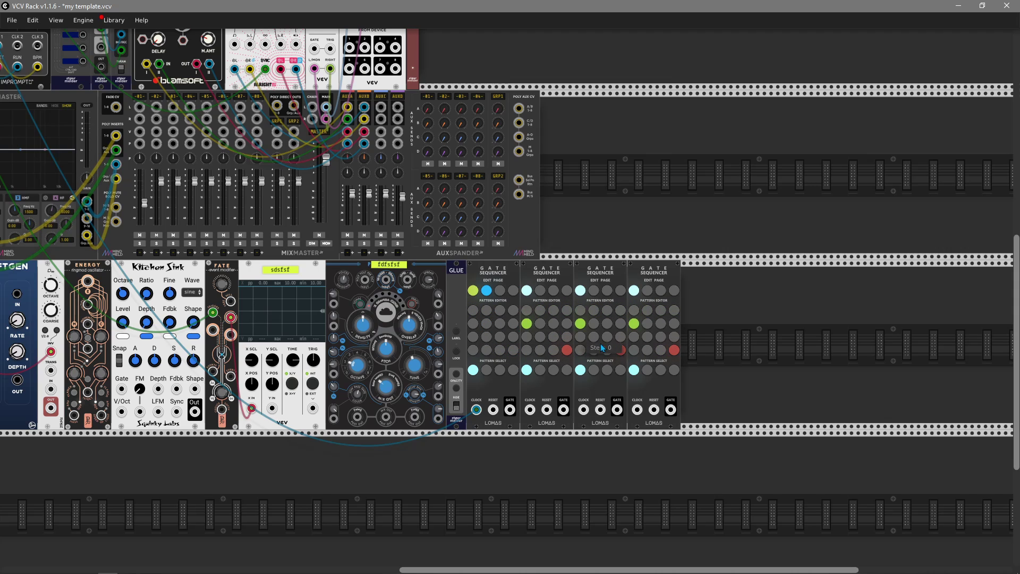
scroll(636, 269, down, 2)
right_click(721, 296)
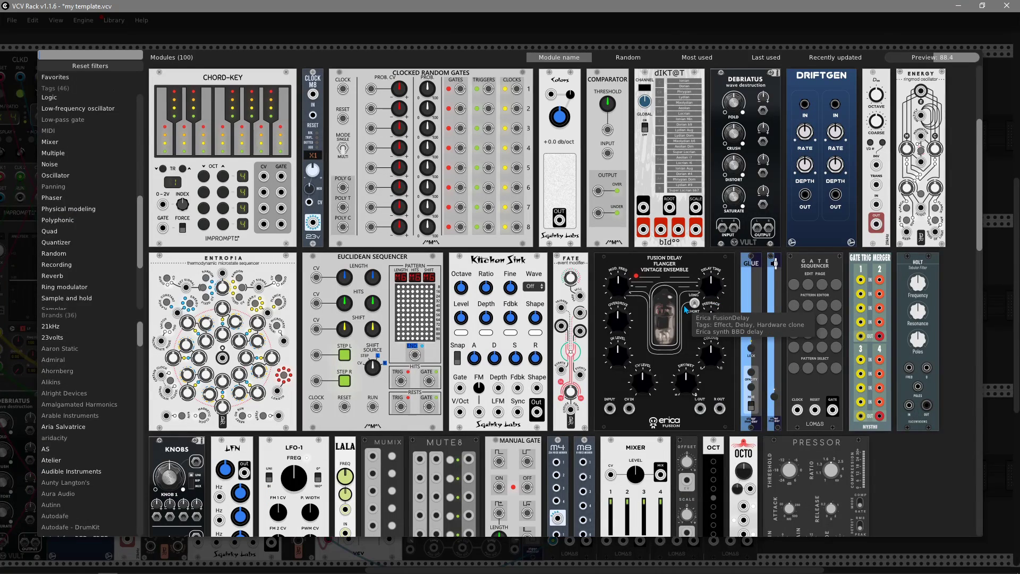
click(870, 340)
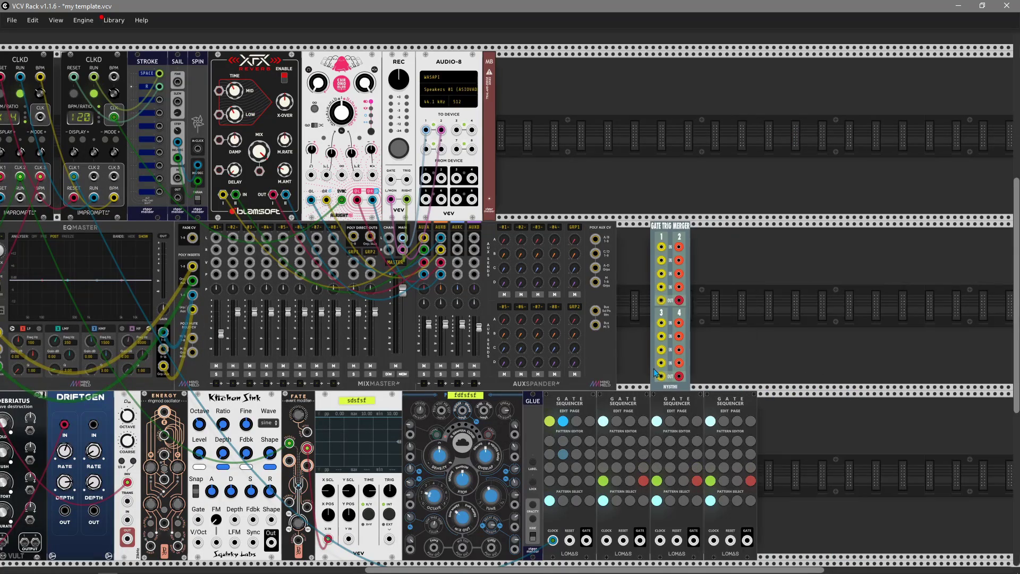
scroll(700, 305, down, 1)
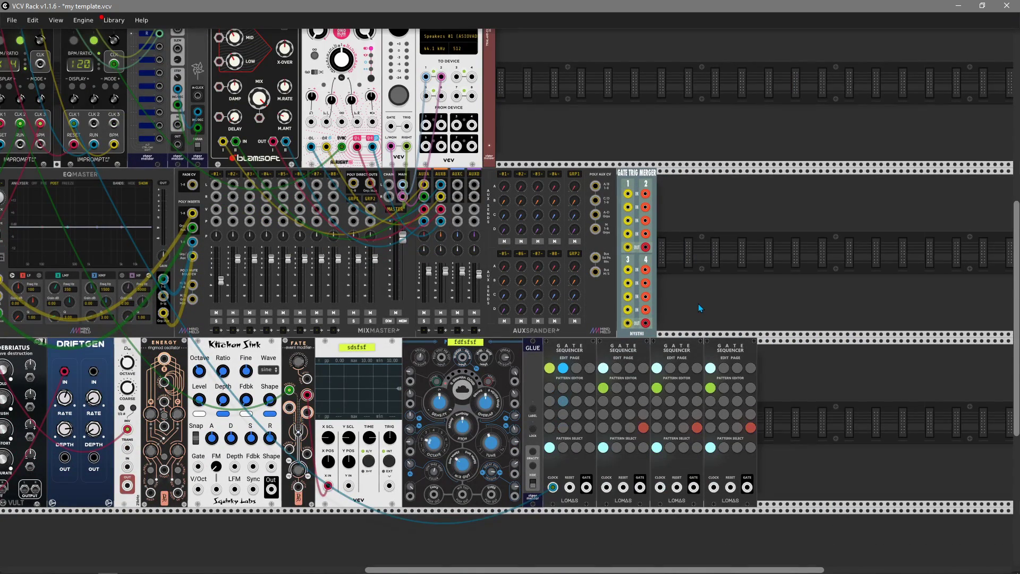
- Patch Boolean's XOR and NOR outputs into the Gate Trig Merger's section 1 and send the merged output to the scope's Y input
scroll(692, 301, left, 3)
scroll(692, 301, up, 1)
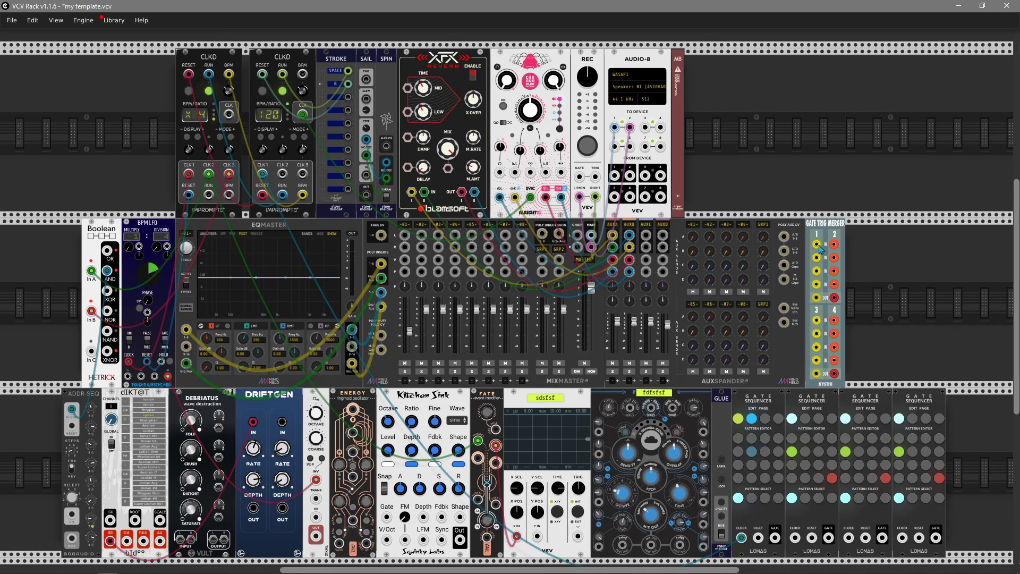
drag(817, 244, 107, 290)
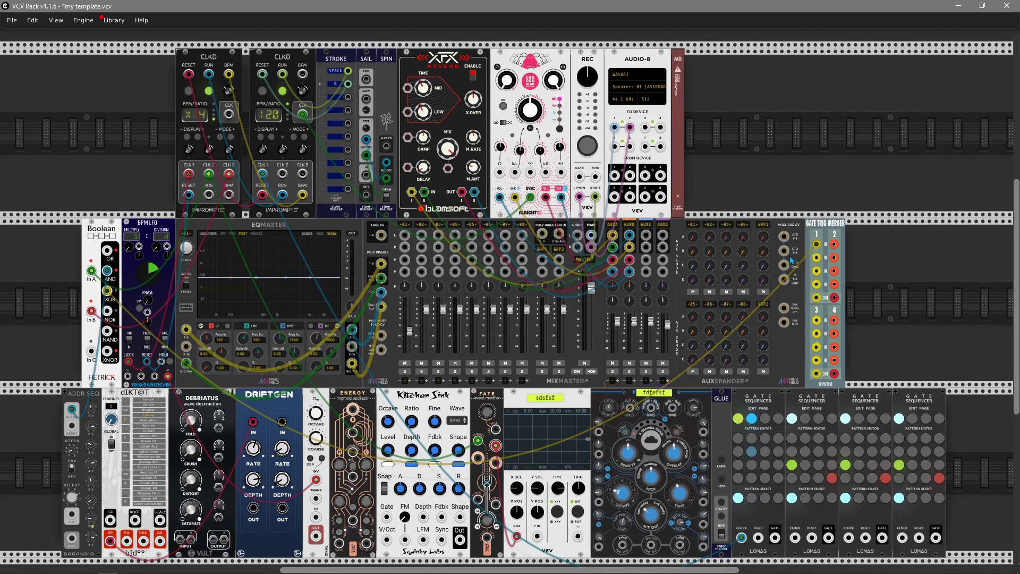
drag(817, 258, 107, 311)
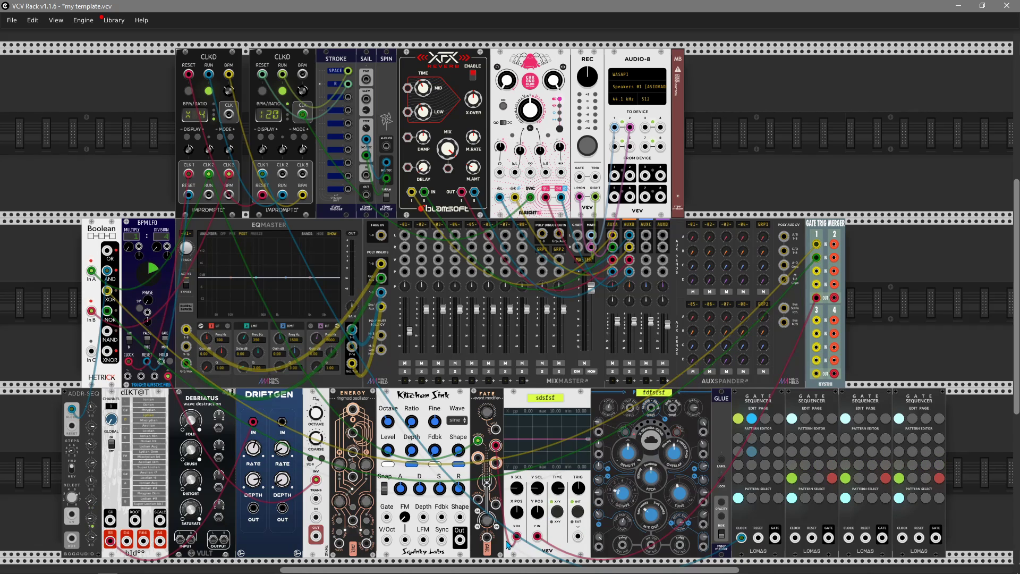
drag(516, 537, 525, 550)
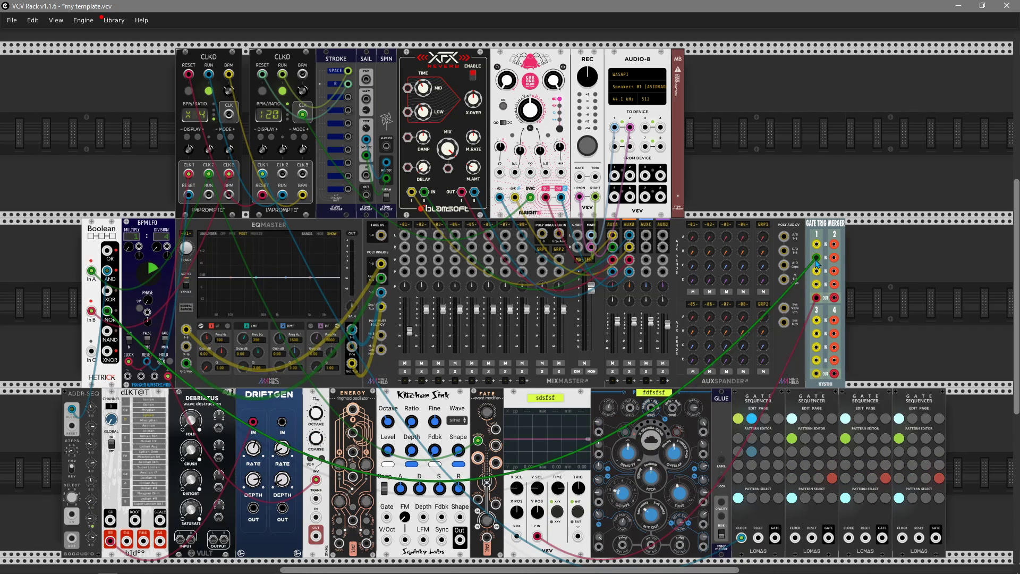
- Feed the merger's first two section 1 inputs from CLK 2 and CLK 3 of the x4 clock instead of Boolean
drag(821, 249, 214, 179)
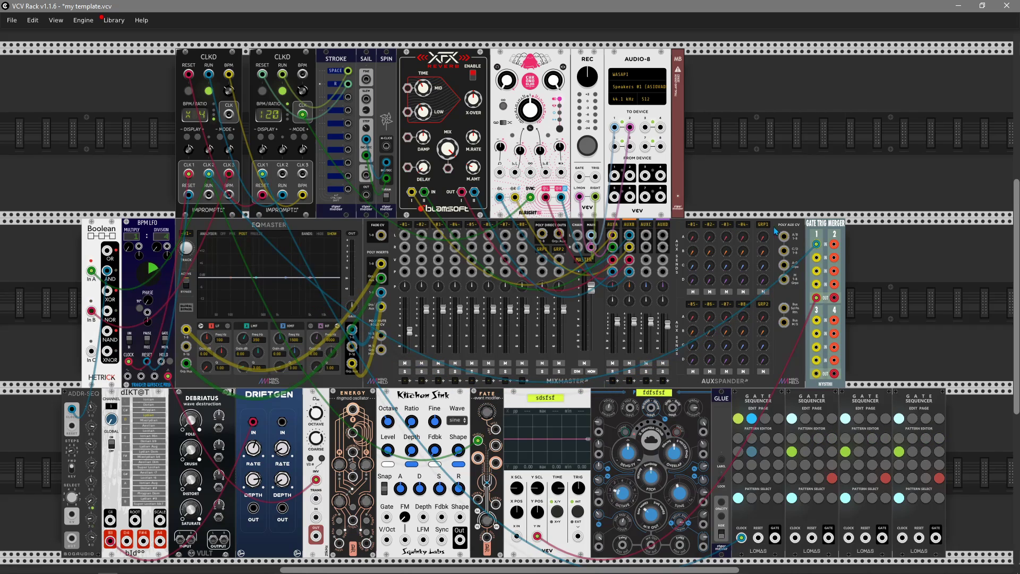
drag(817, 257, 228, 173)
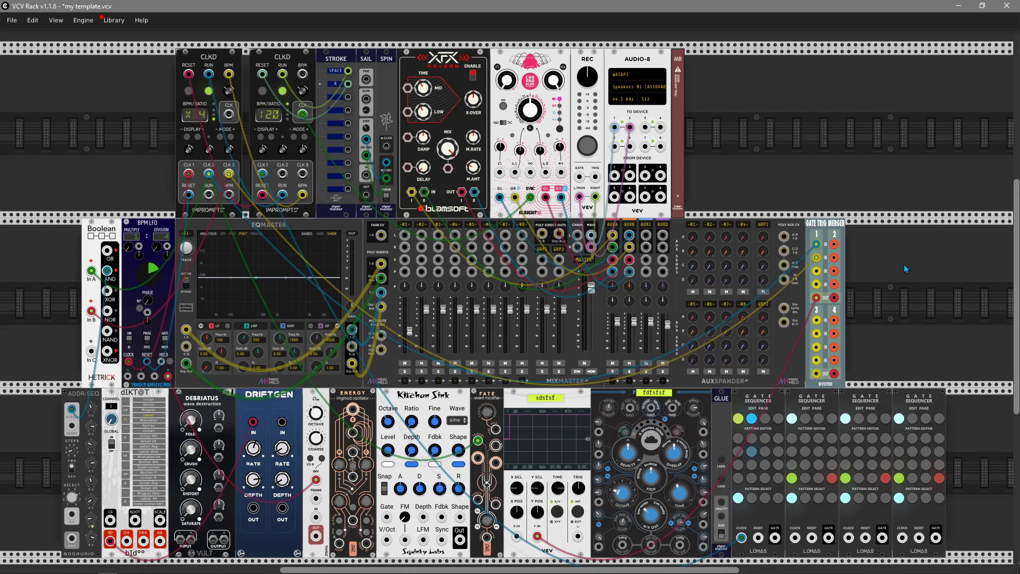
- Add the HOLT filter module directly beside the Gate Trig Merger
scroll(824, 285, down, 1)
scroll(825, 286, right, 2)
right_click(825, 285)
scroll(713, 402, down, 2)
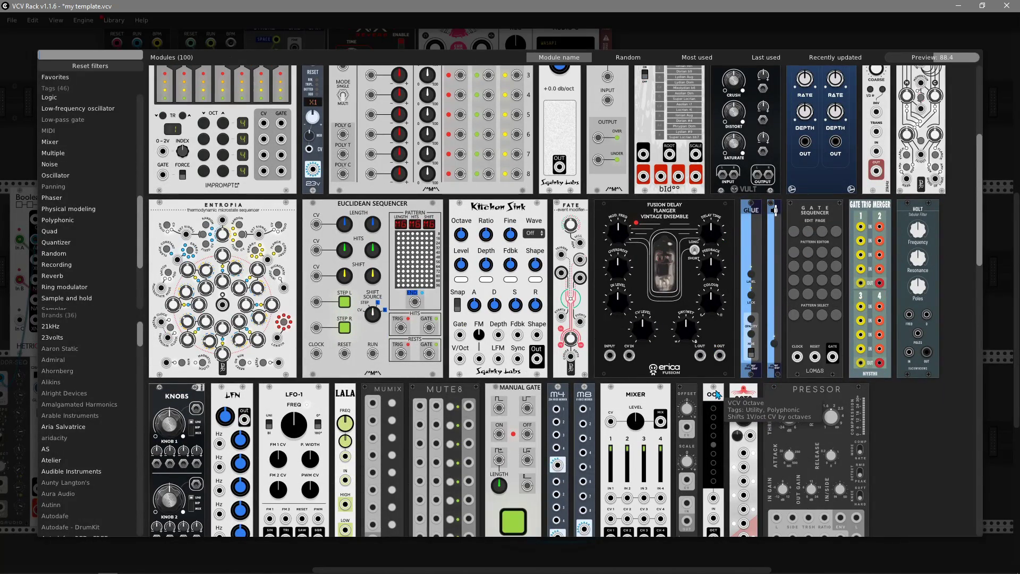
scroll(715, 395, down, 2)
drag(915, 288, 803, 299)
mouse_move(796, 218)
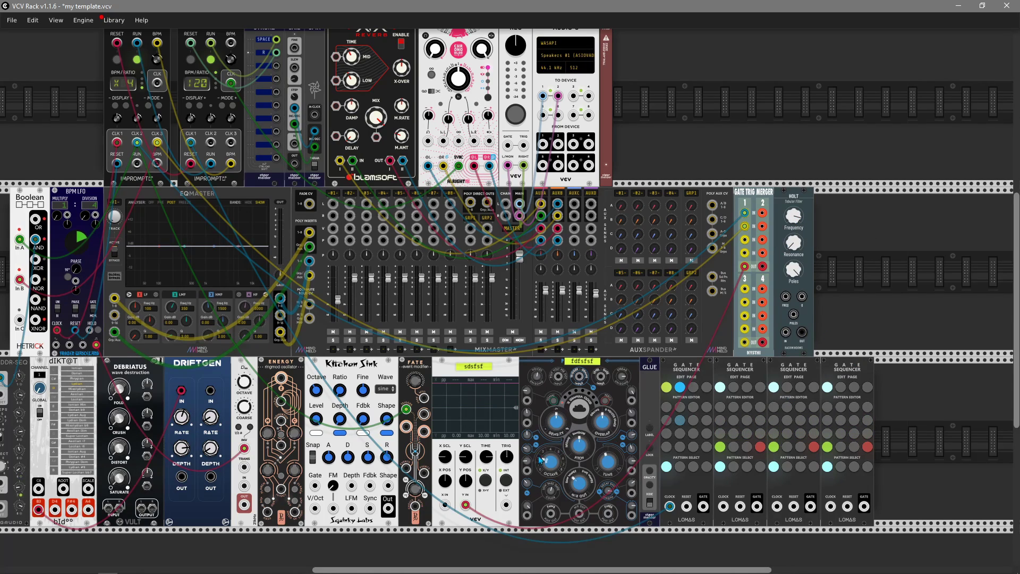
- Route Palette's output through the HOLT filter into MixMaster channel 1 and select another Palette synthesis model
drag(580, 513, 332, 204)
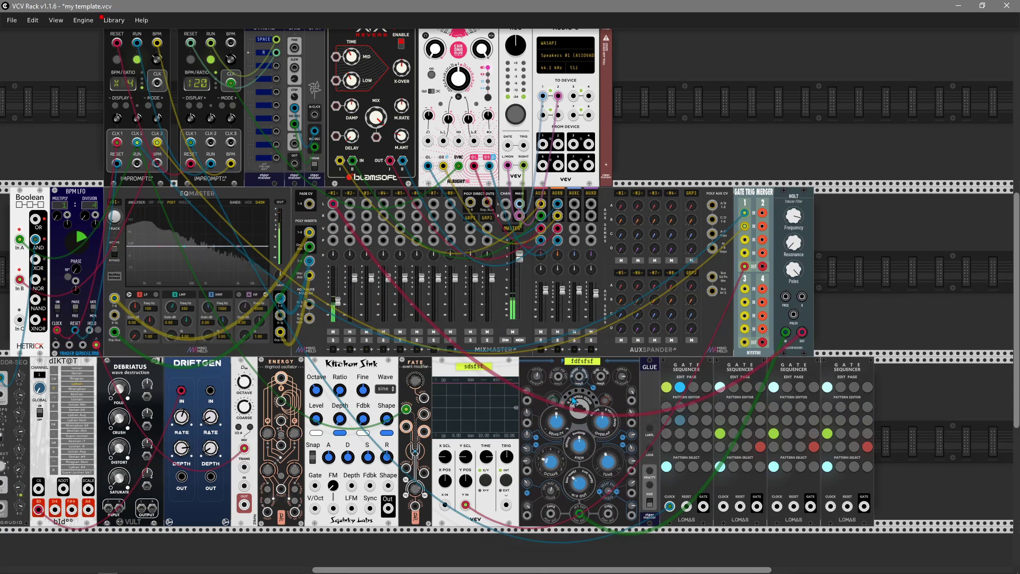
click(555, 401)
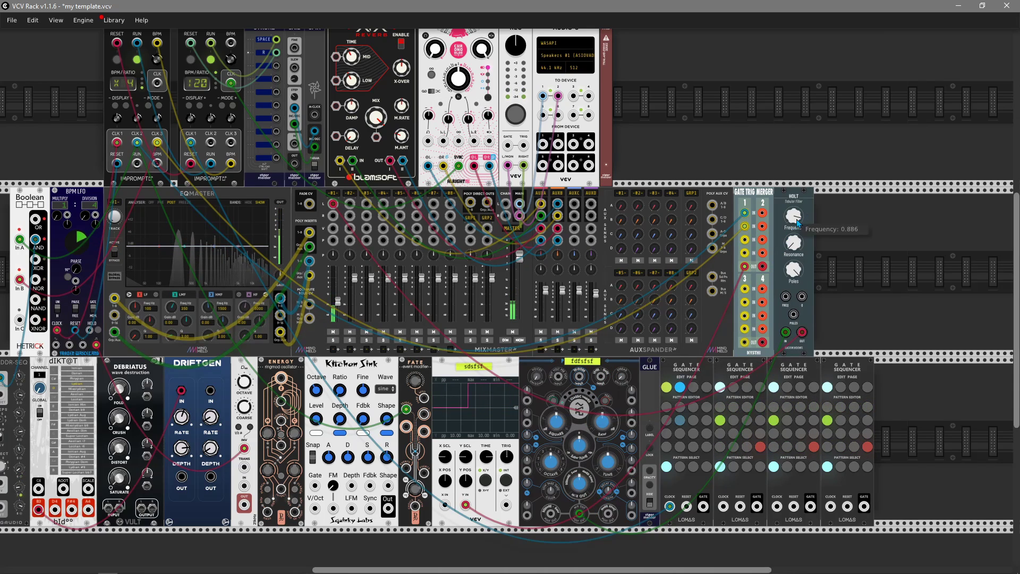
- Try out HOLT's Frequency, Poles and Resonance knobs, then mute MixMaster channel 1
drag(794, 215, 793, 206)
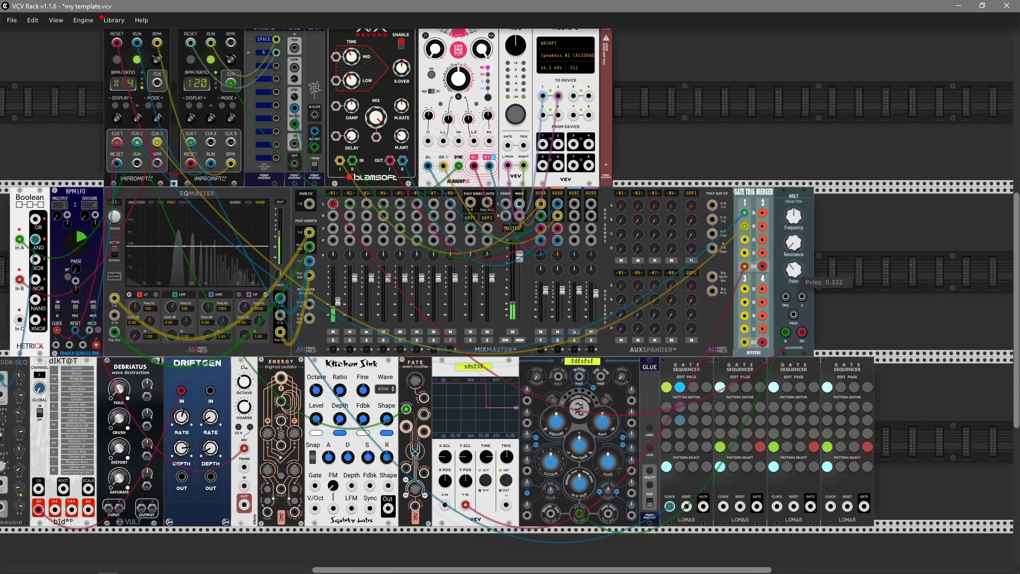
mouse_move(793, 270)
mouse_down()
mouse_move(796, 296)
mouse_move(795, 261)
mouse_up()
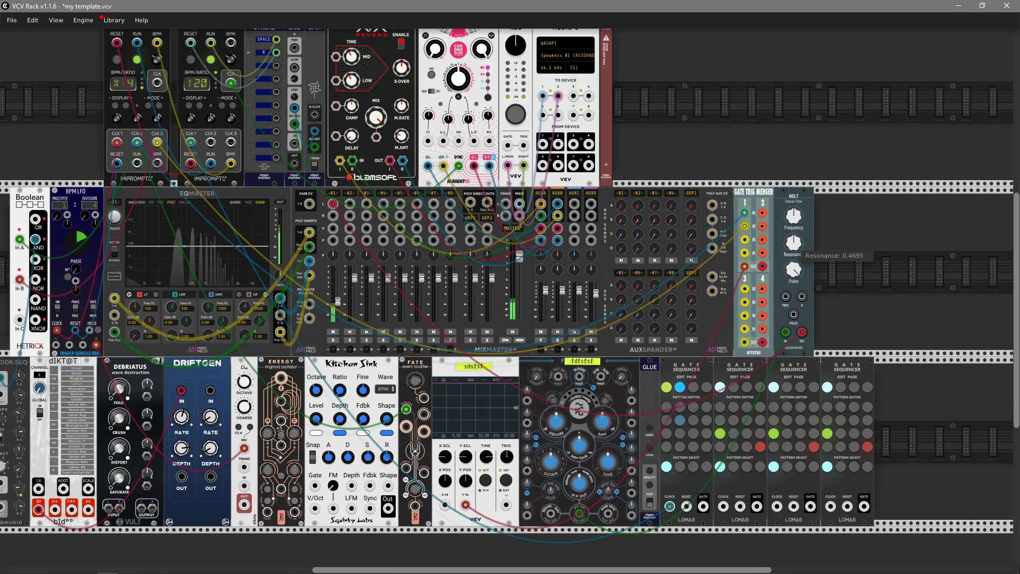
double_click(793, 244)
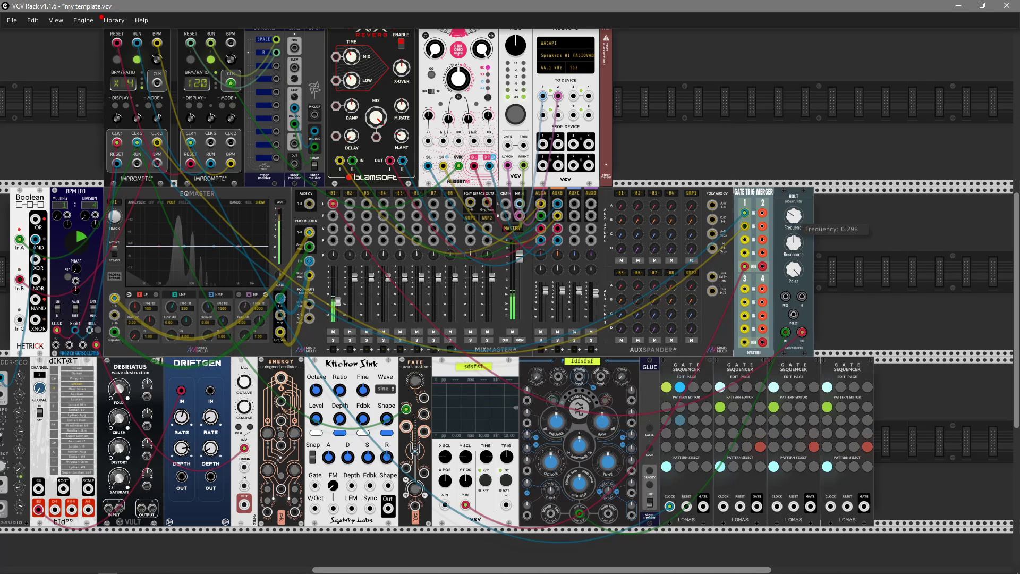
drag(794, 216, 793, 208)
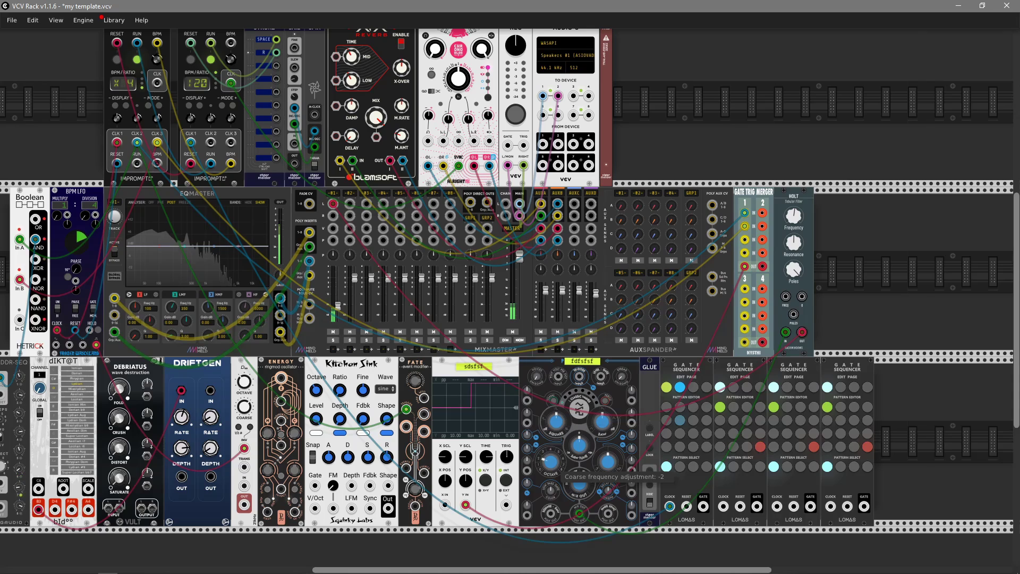
mouse_move(793, 215)
mouse_down()
mouse_move(794, 245)
mouse_move(793, 197)
mouse_up()
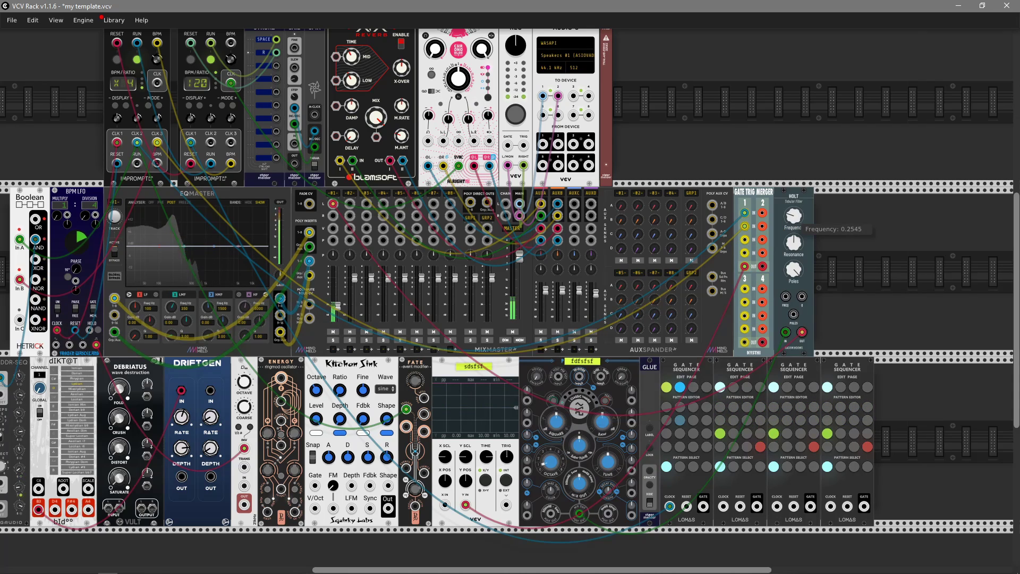
click(333, 332)
- Add the Vult Knobs module beside HOLT and patch its Knob 1 output to HOLT's frequency CV and a Palette CV input
right_click(864, 273)
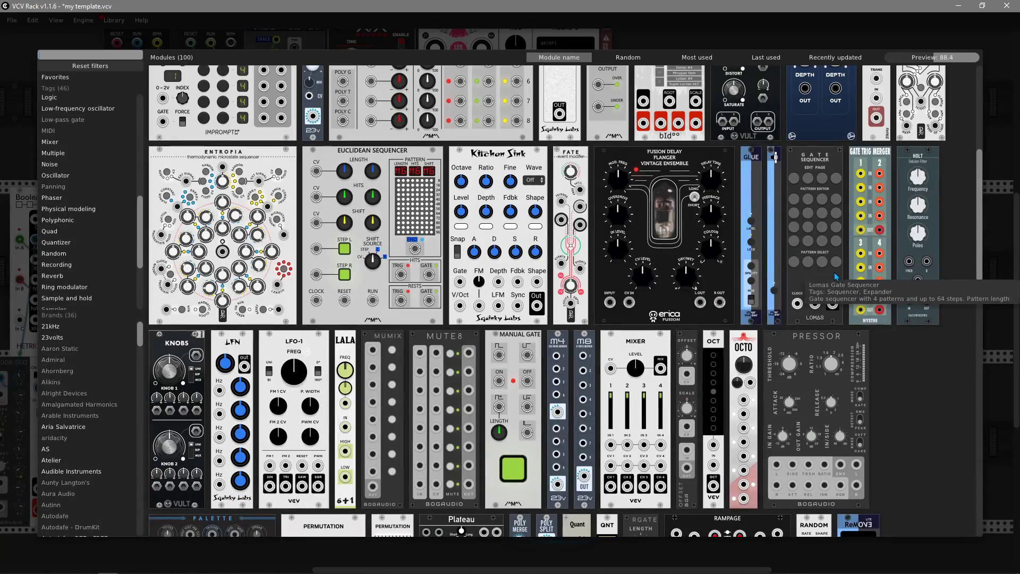
scroll(950, 402, down, 5)
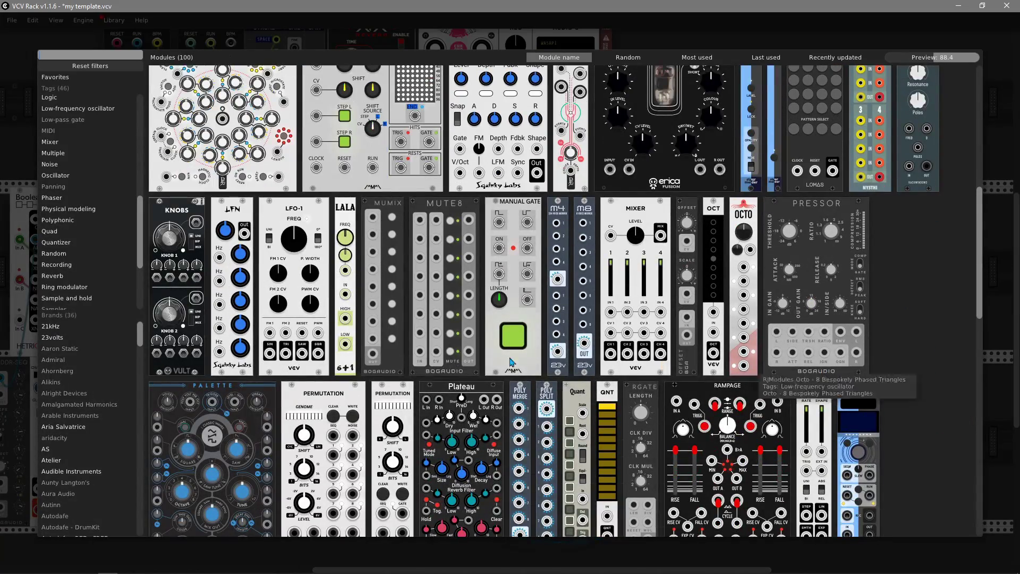
click(183, 311)
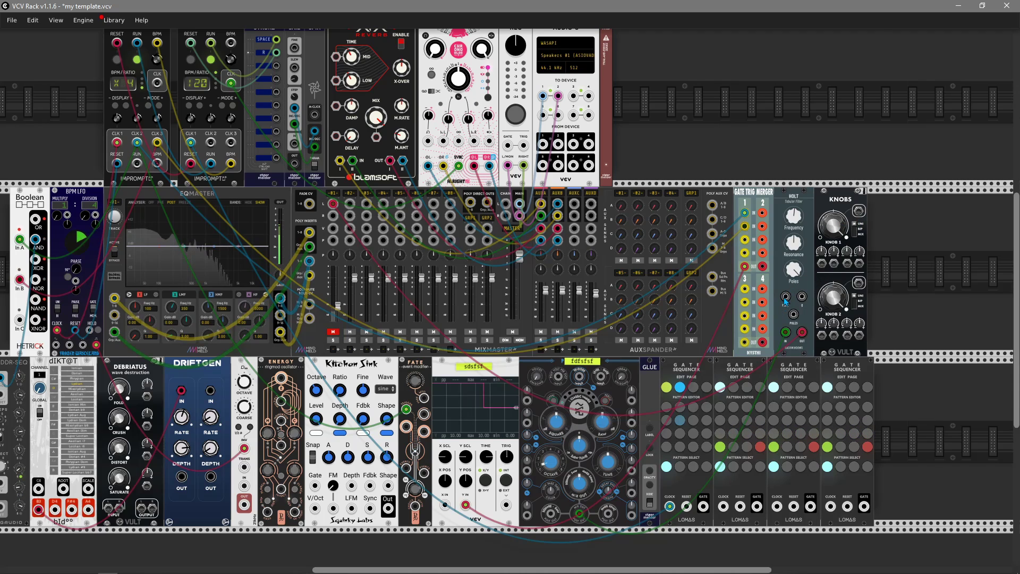
drag(786, 296, 859, 211)
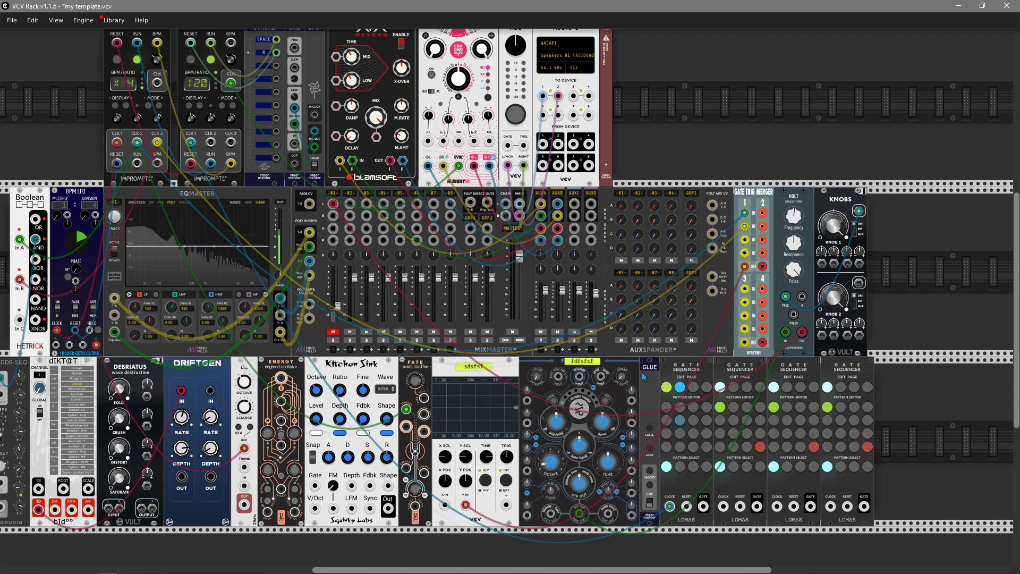
drag(527, 422, 860, 212)
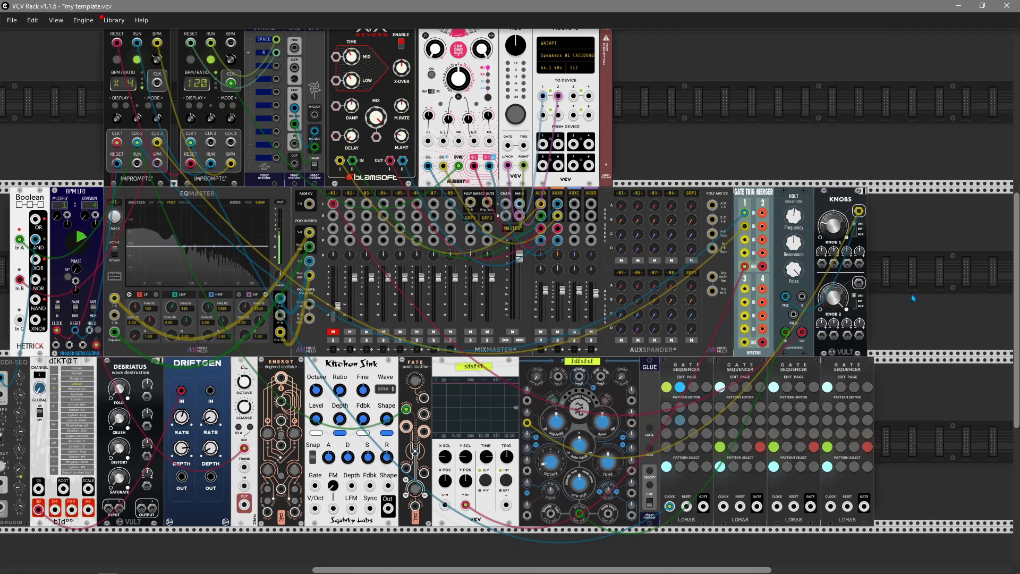
- Add the Squinky Labs LFN module in the top row after the MB module and enable its Extra Low Frequency option
scroll(911, 294, right, 10)
scroll(739, 309, left, 7)
scroll(587, 318, up, 5)
scroll(587, 318, left, 2)
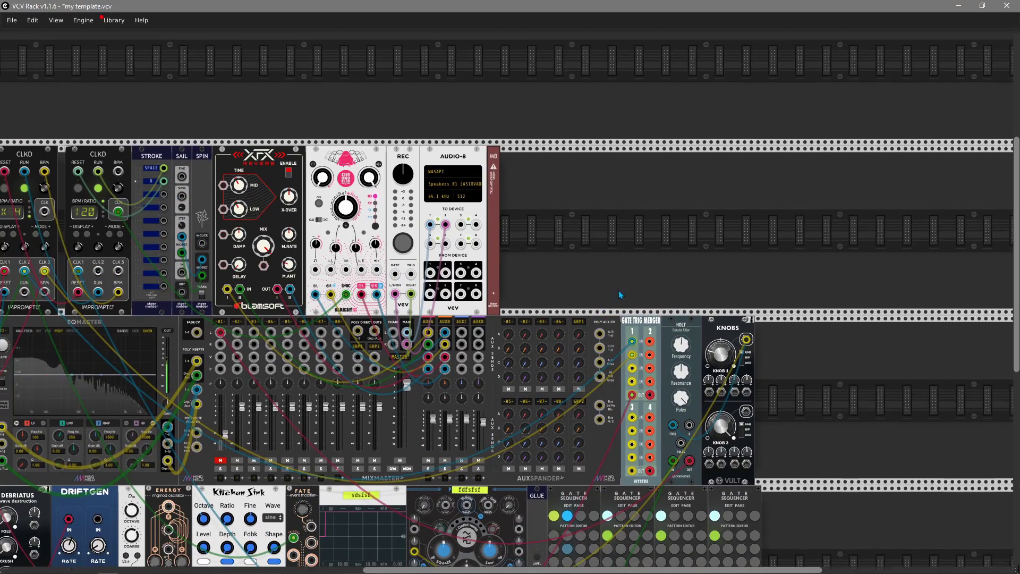
scroll(618, 291, down, 2)
right_click(656, 235)
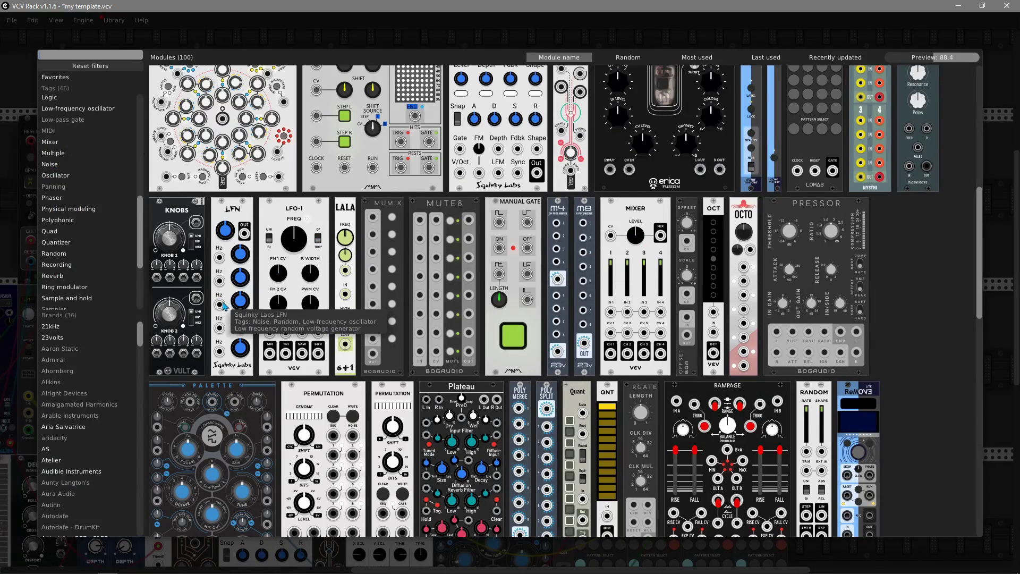
click(223, 291)
right_click(575, 130)
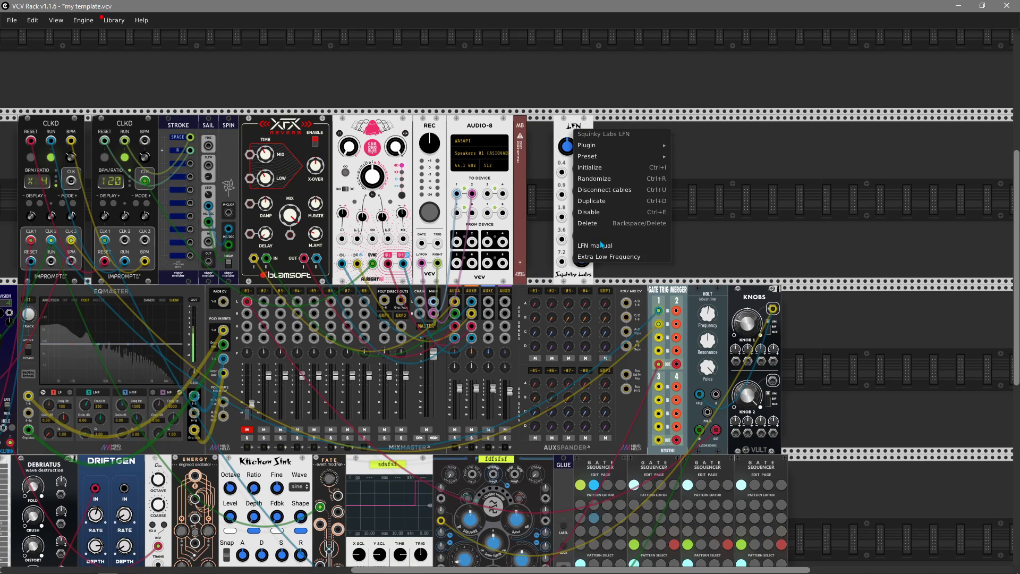
click(598, 256)
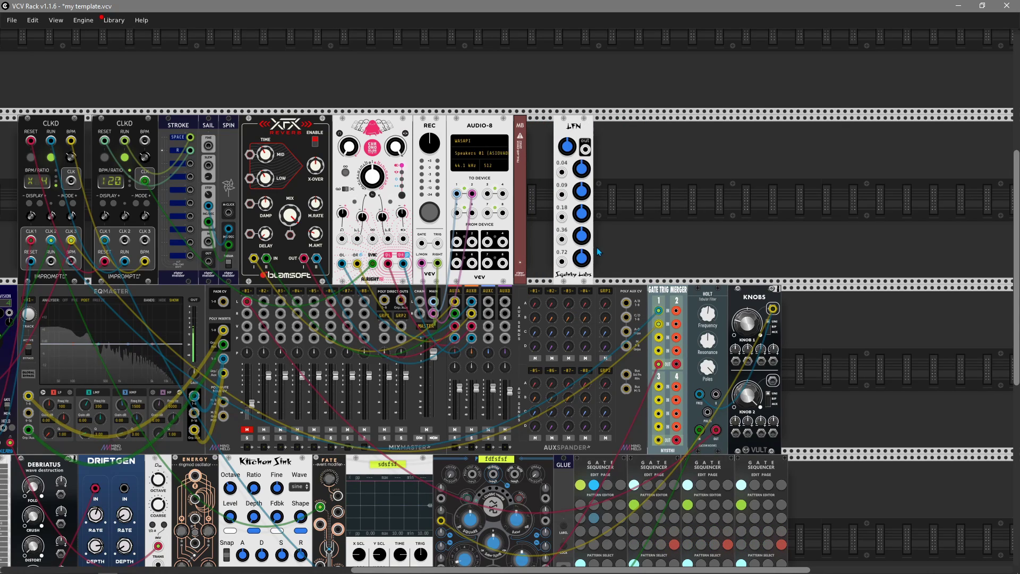
- Display LFN's output on the scope by patching it to the X input and adjusting the time scale
scroll(646, 210, down, 3)
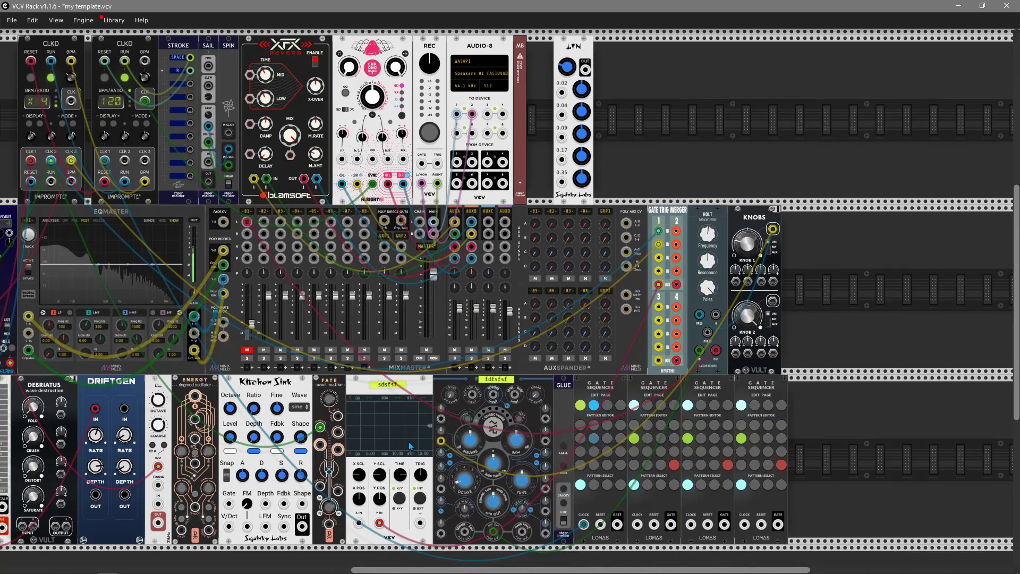
mouse_move(359, 523)
mouse_down()
mouse_move(568, 69)
mouse_move(586, 69)
mouse_move(567, 65)
mouse_up()
right_click(570, 50)
key(Escape)
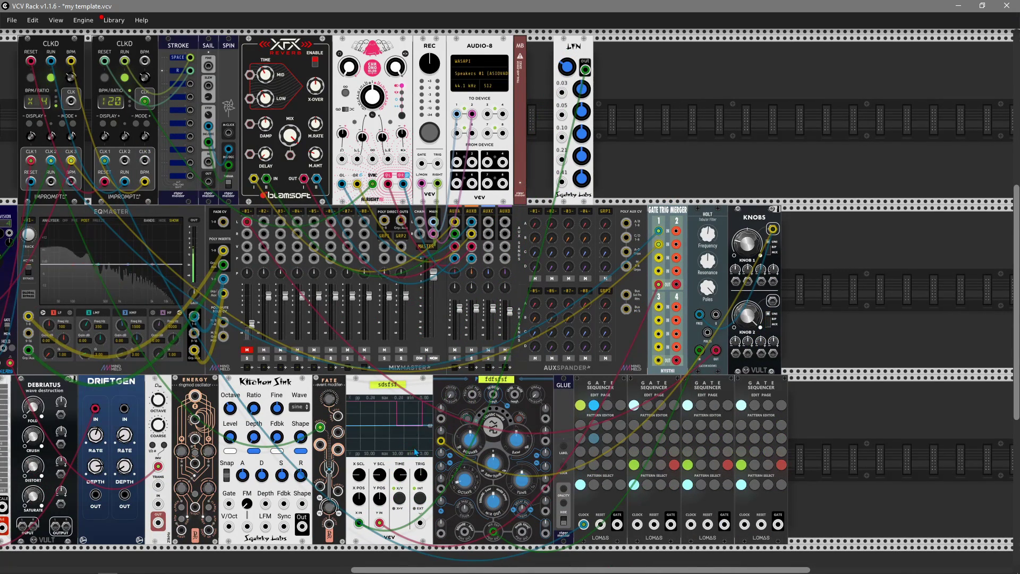
drag(401, 483, 400, 467)
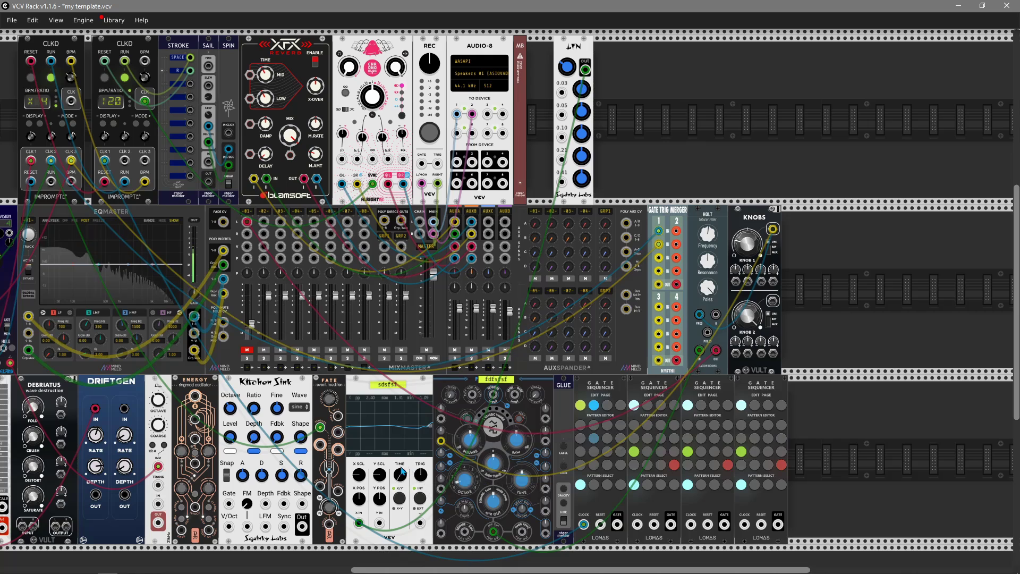
mouse_move(401, 483)
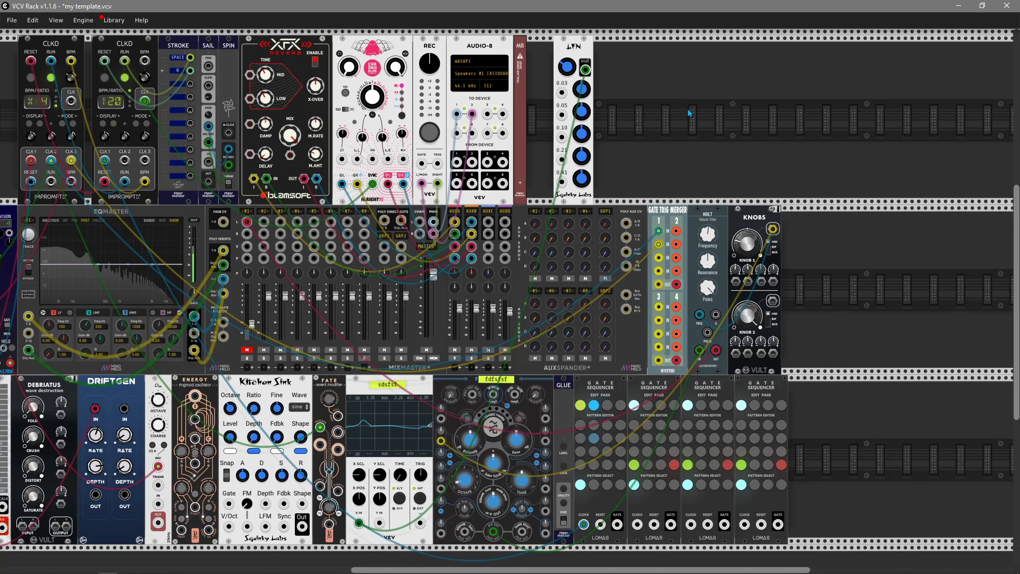
- Add the VCV LFO-1 module beside LFN and set its pulse width to about 80.4%
right_click(658, 145)
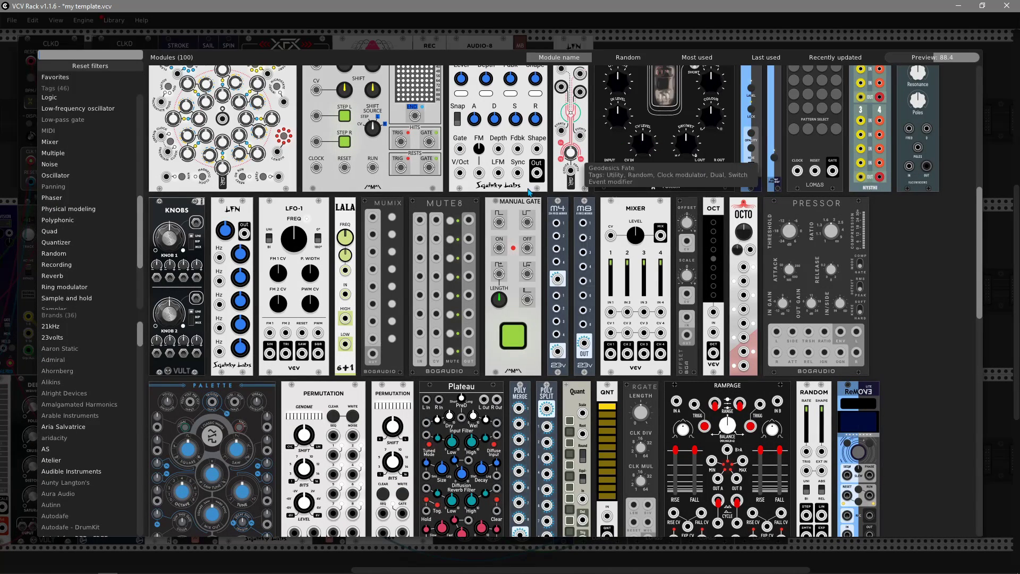
click(282, 318)
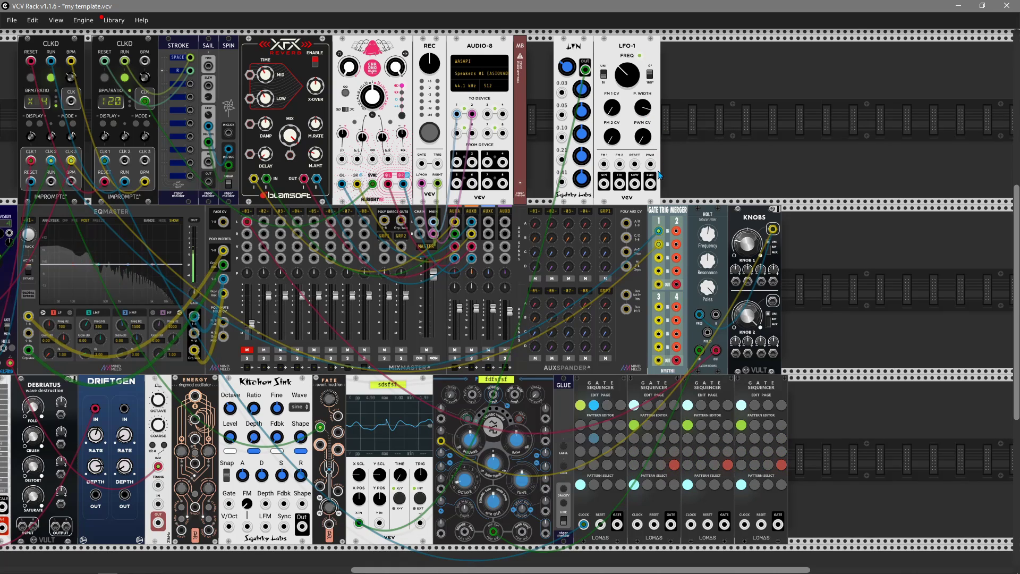
drag(644, 108, 644, 133)
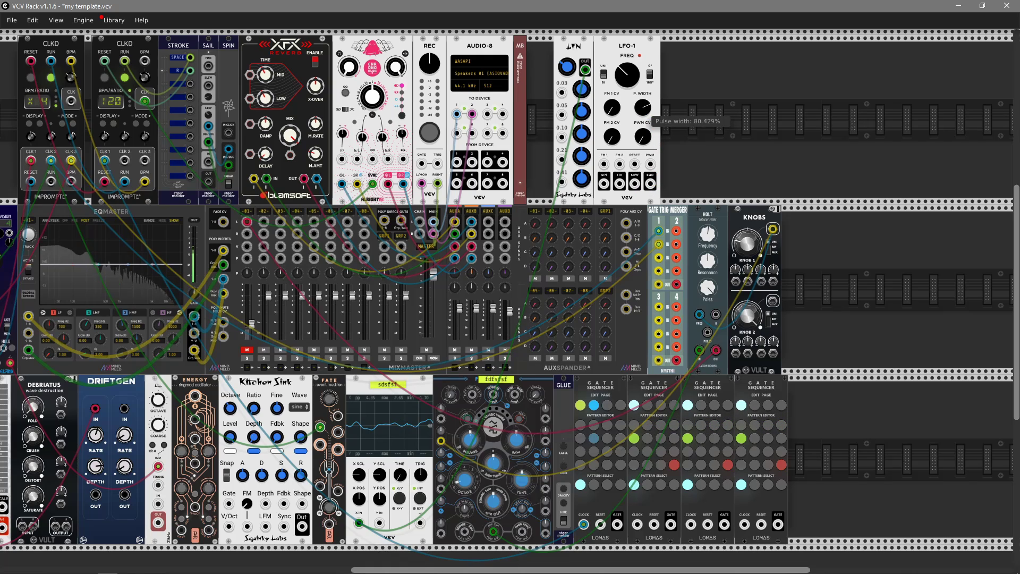
- Patch LFO-1's square output to the scope's Y input and fine-tune LFO-1's pulse width
mouse_move(650, 184)
mouse_down()
mouse_move(479, 452)
mouse_move(404, 511)
mouse_move(359, 523)
mouse_move(604, 392)
mouse_up()
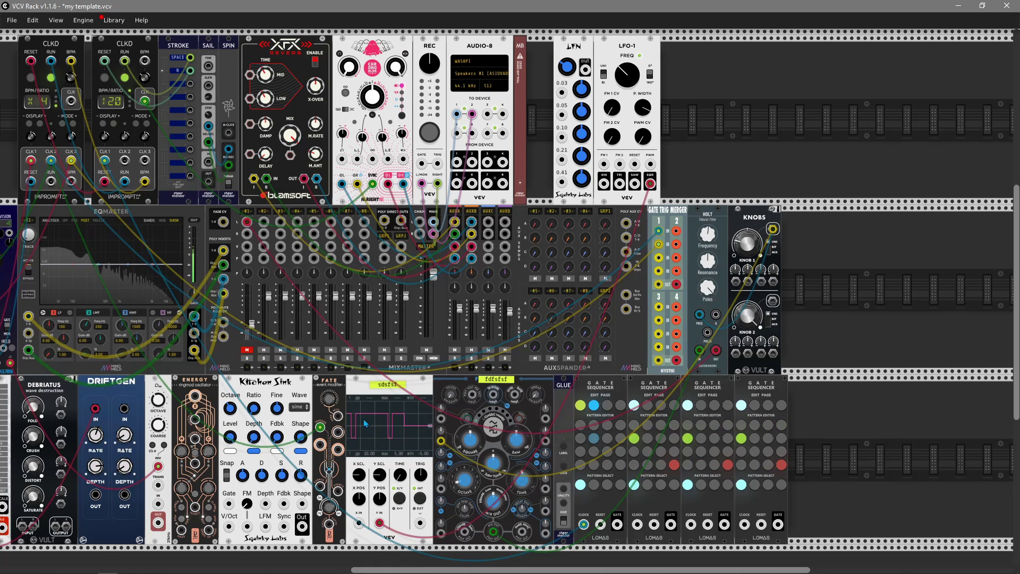
drag(643, 108, 644, 111)
- Add the Studio Six Plus One LaLa crossover module beside LFO-1
right_click(694, 141)
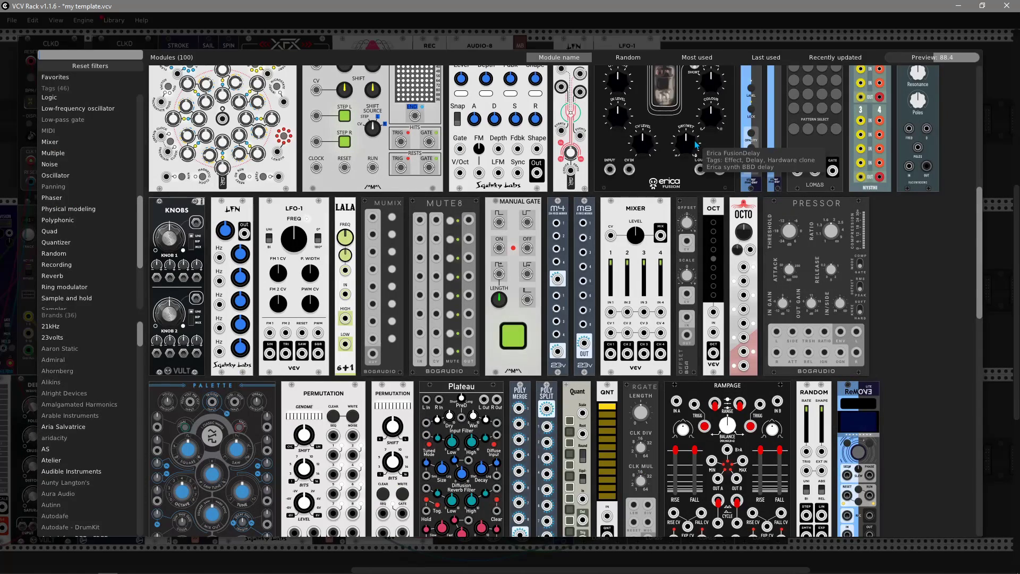
scroll(353, 256, down, 2)
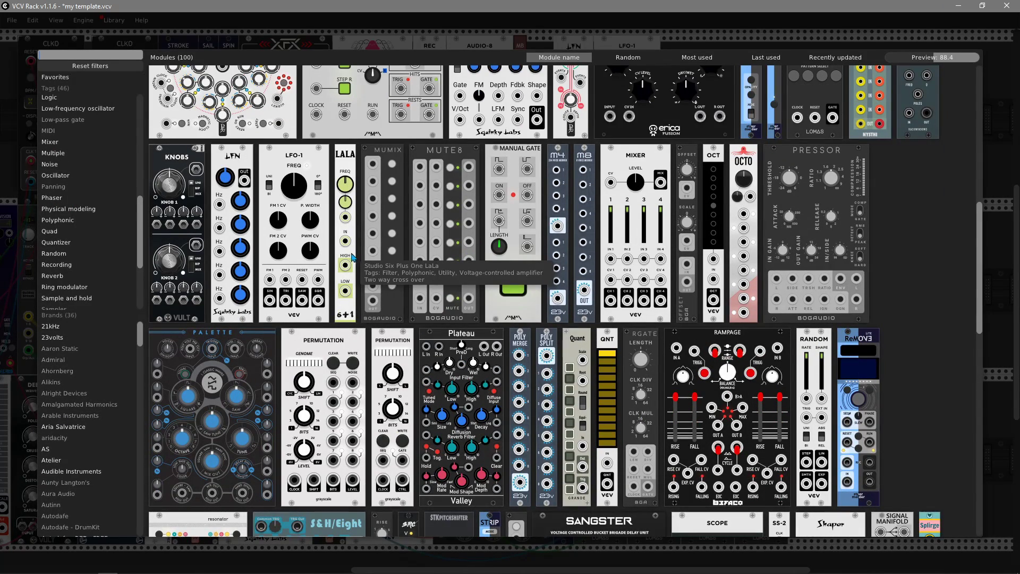
click(353, 257)
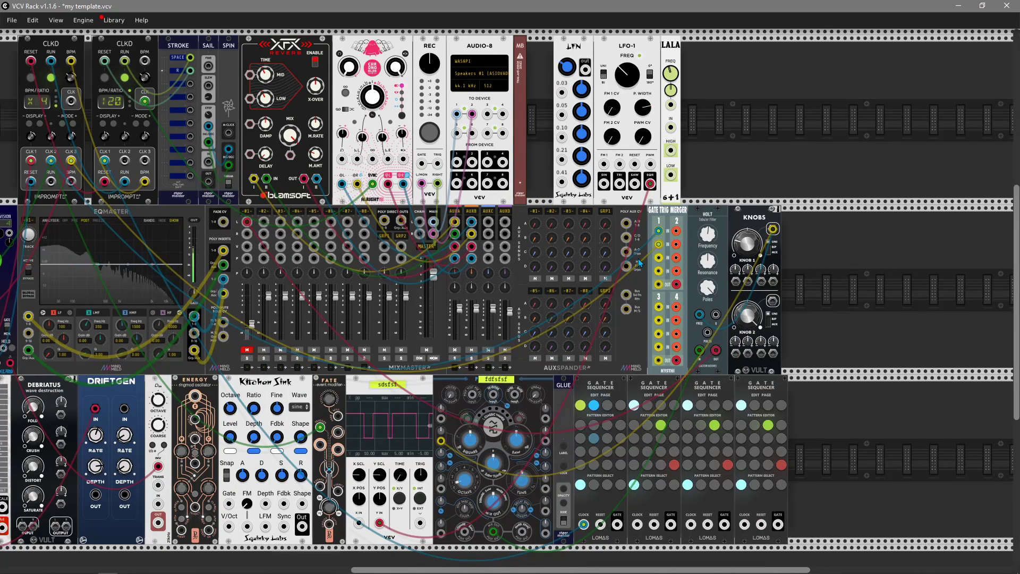
right_click(679, 62)
click(760, 157)
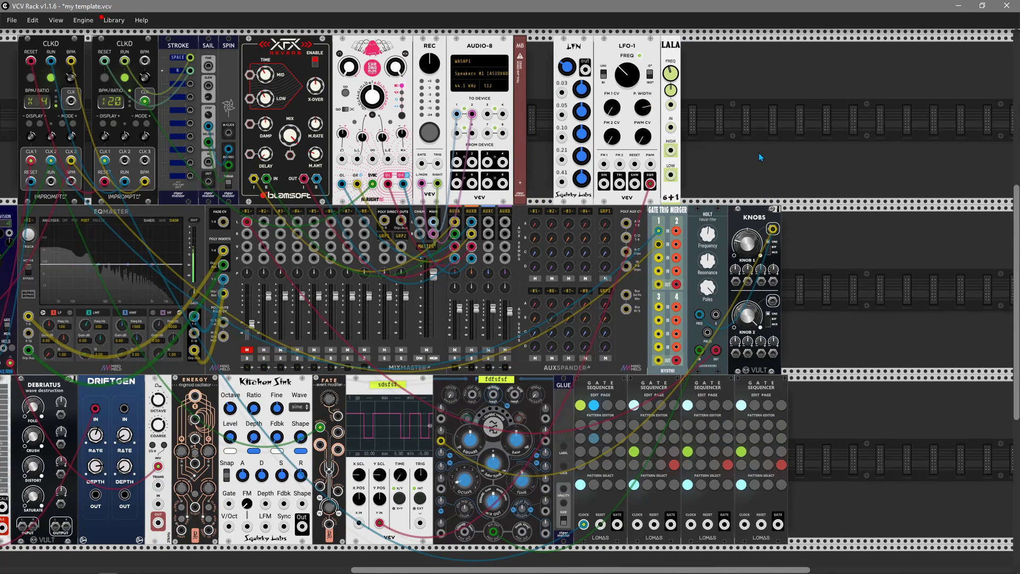
- Duplicate the Palette module, place the copy beside LaLa and patch the copy's output into LaLa's input
key(ctrl+d)
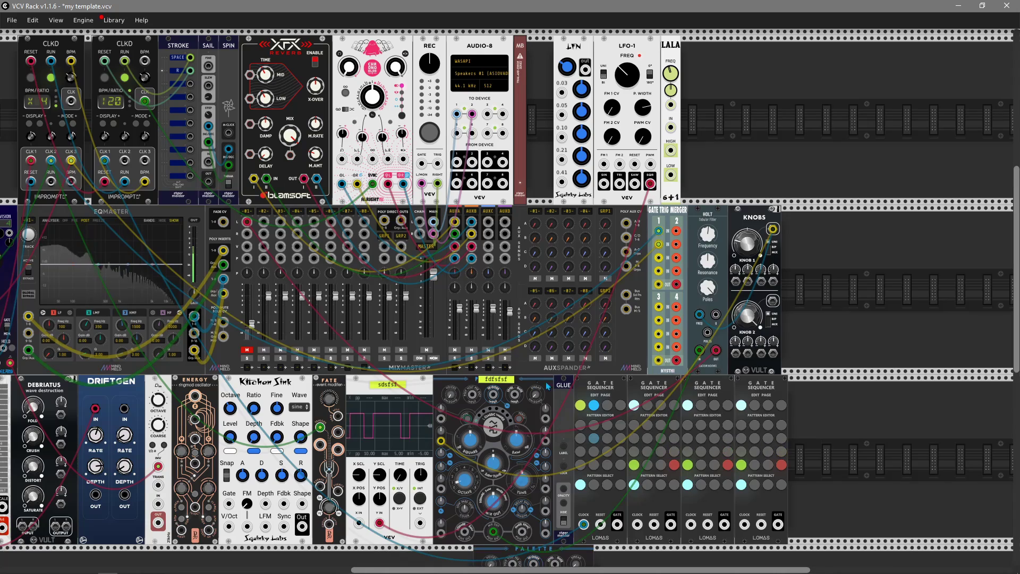
drag(534, 552, 679, 89)
scroll(678, 89, up, 3)
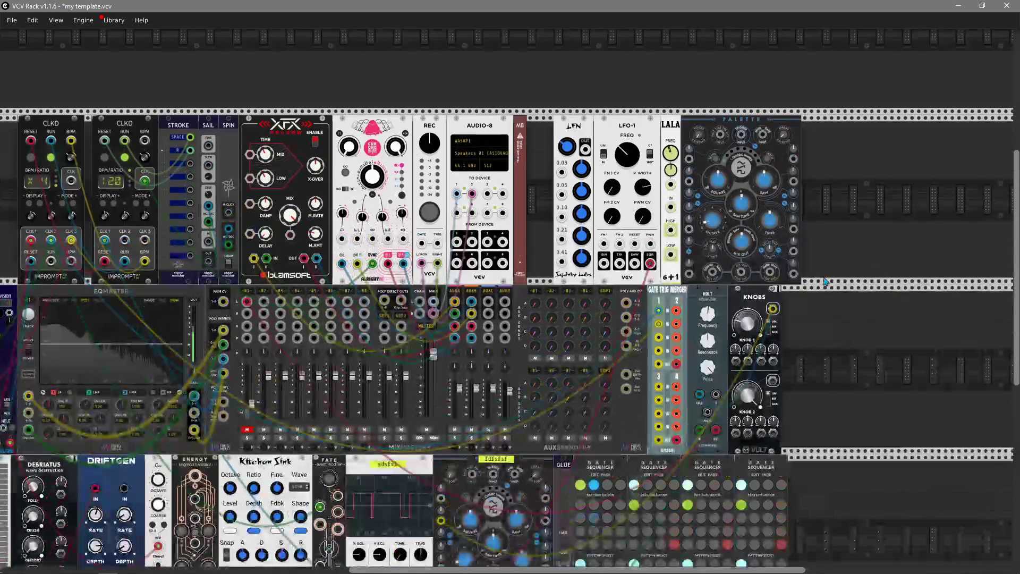
drag(742, 273, 671, 208)
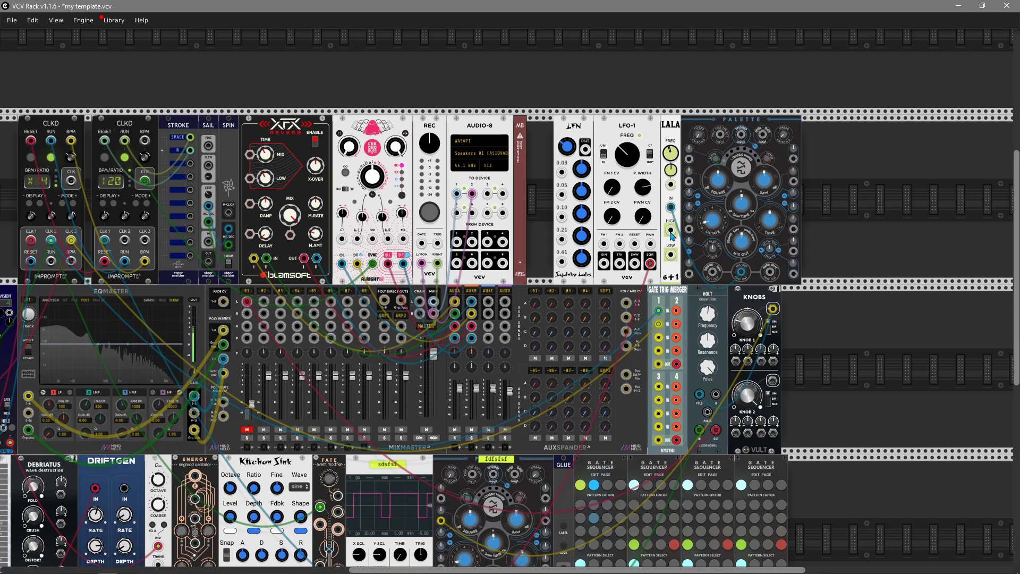
- Patch LaLa's High output into HOLT's input and unmute mixer channel 1
drag(673, 236, 717, 429)
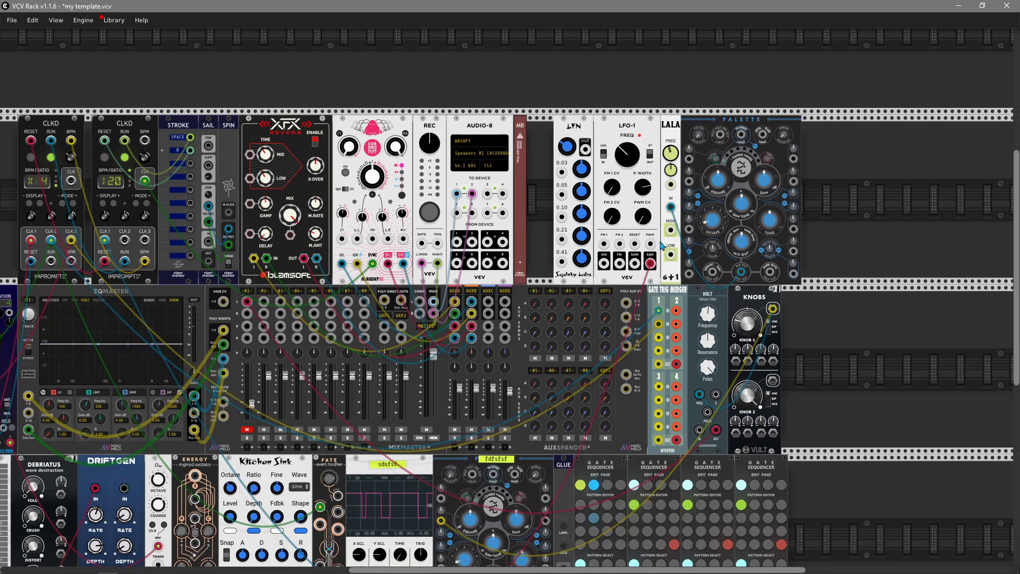
mouse_move(671, 231)
mouse_down()
mouse_move(702, 430)
mouse_move(671, 232)
mouse_up()
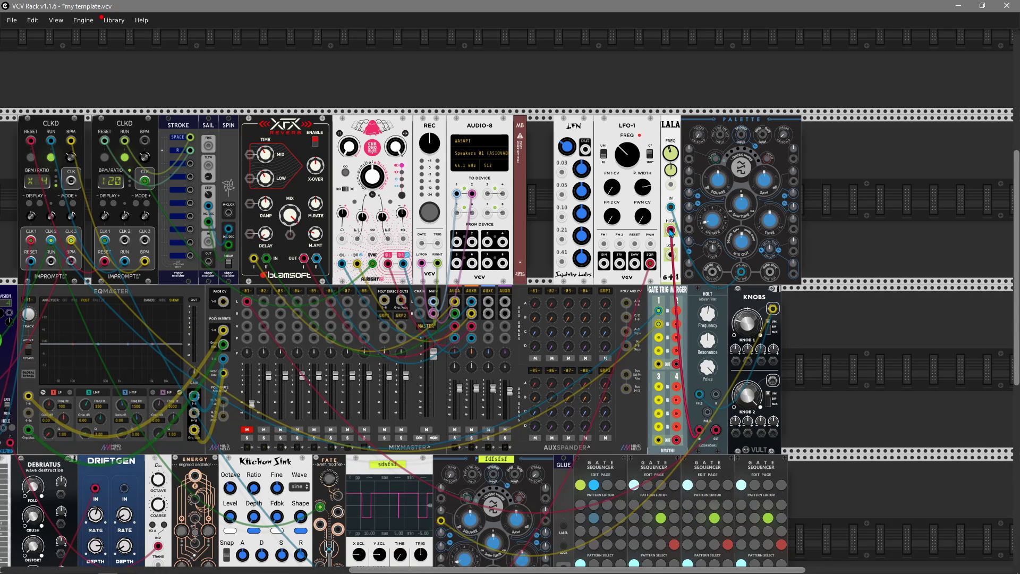
click(248, 429)
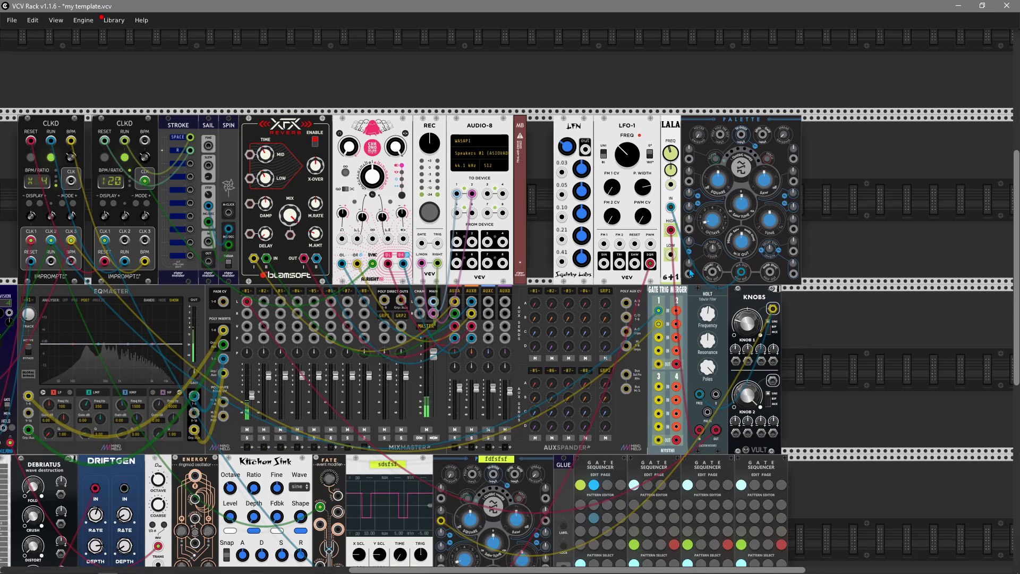
mouse_move(710, 314)
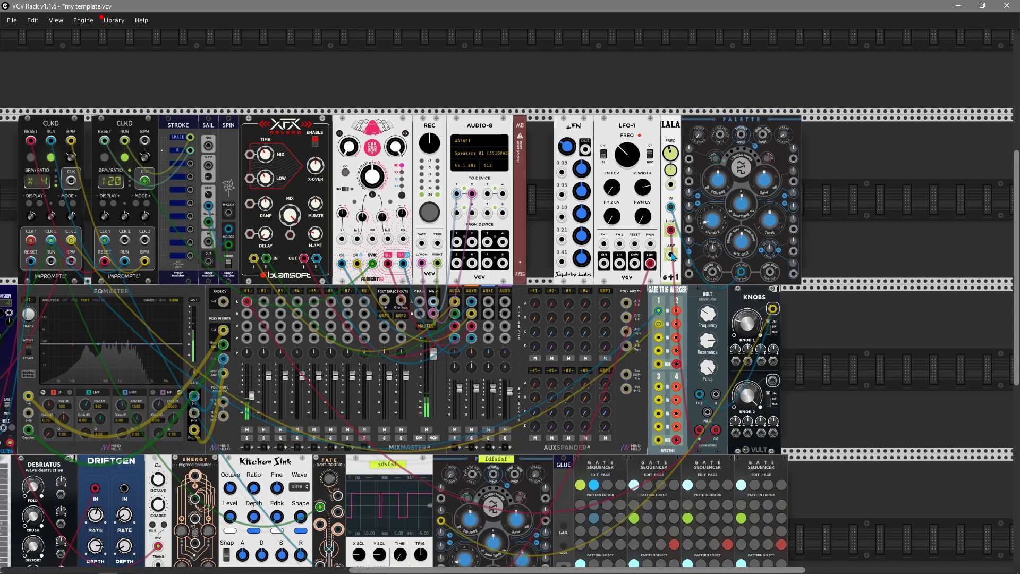
- Patch LaLa's Low output to mixer channel 2 and lower that channel's level
drag(671, 254, 264, 309)
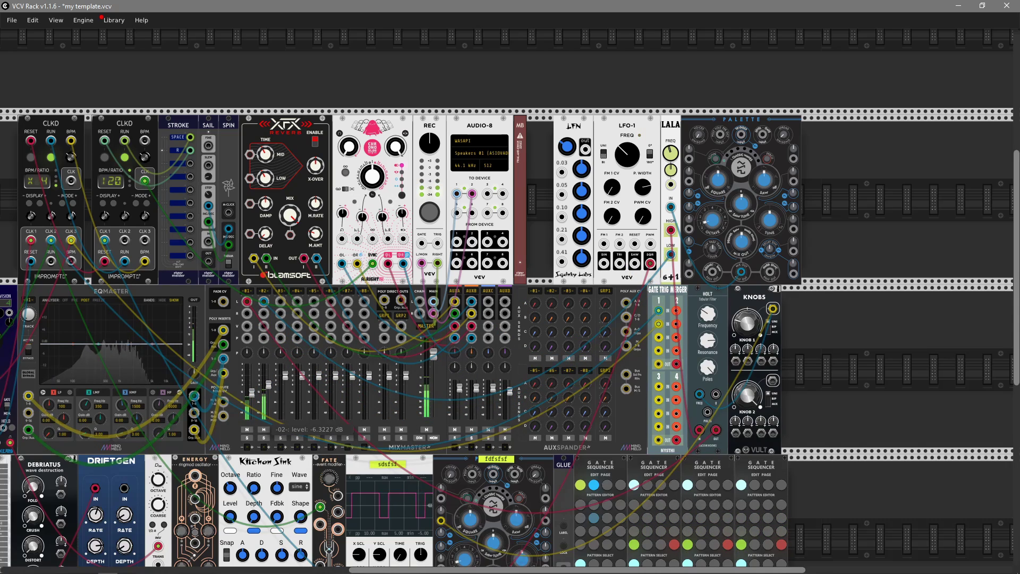
drag(268, 382, 267, 395)
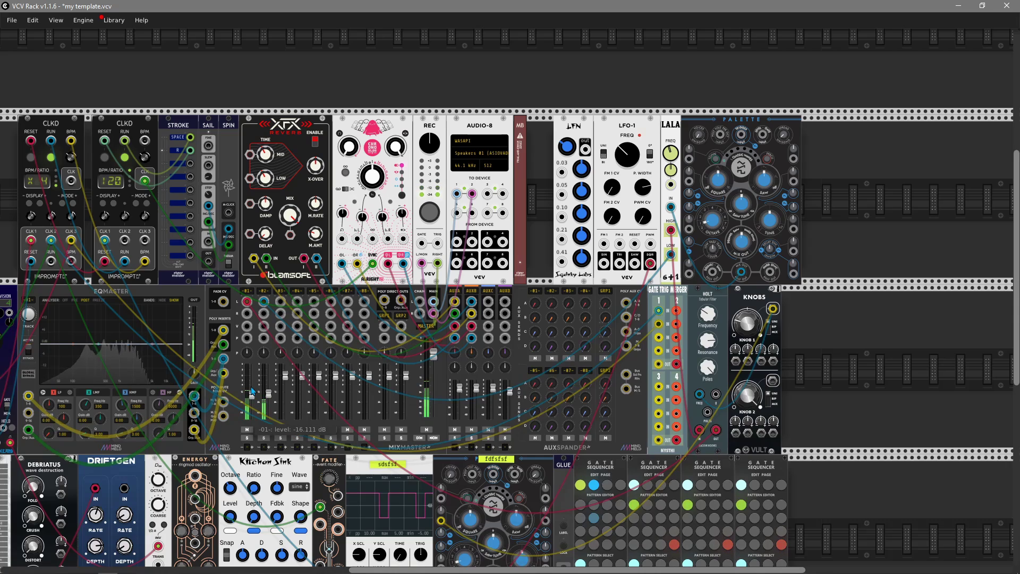
mouse_move(674, 156)
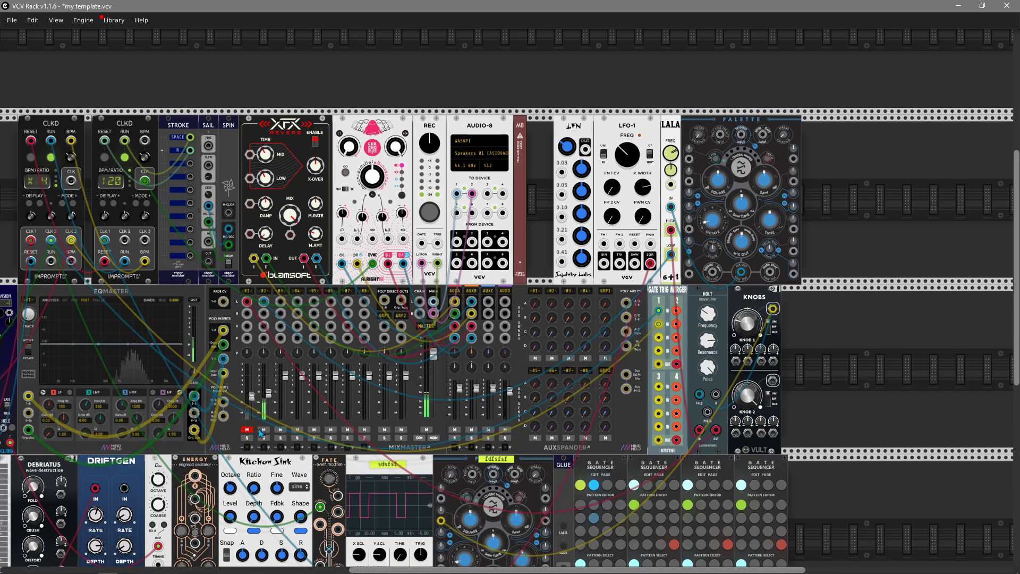
- Add the Bogaudio MUMIX module beside Knobs and patch LFO-1's sine output and LFN's output into its first two inputs
key(Return)
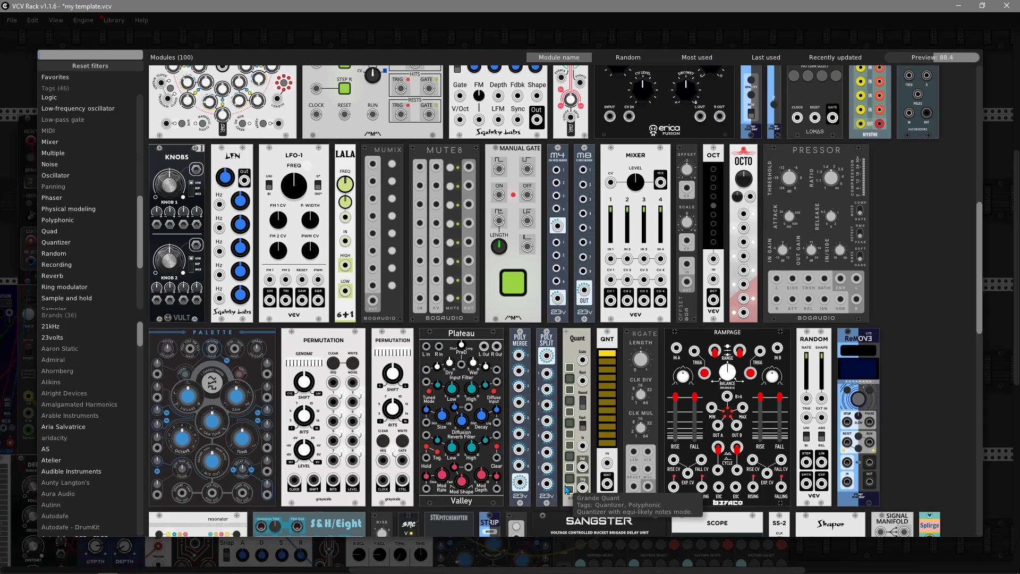
click(393, 278)
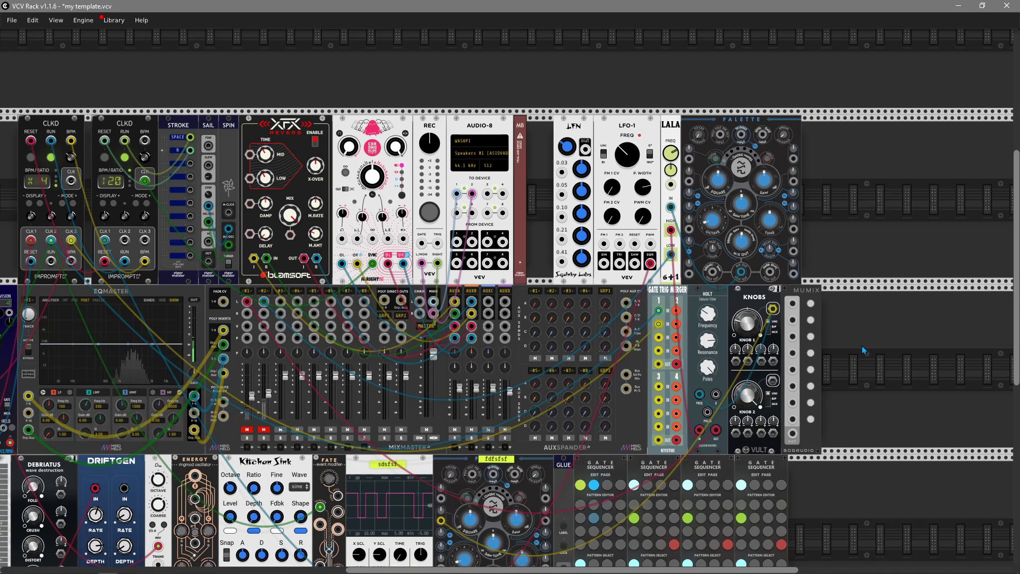
drag(605, 266, 792, 304)
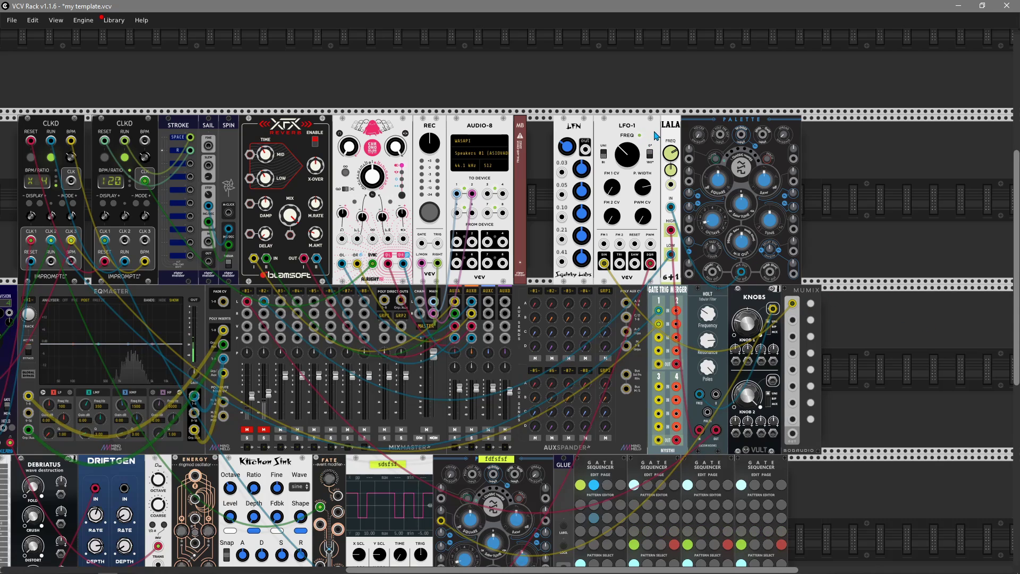
drag(585, 149, 793, 320)
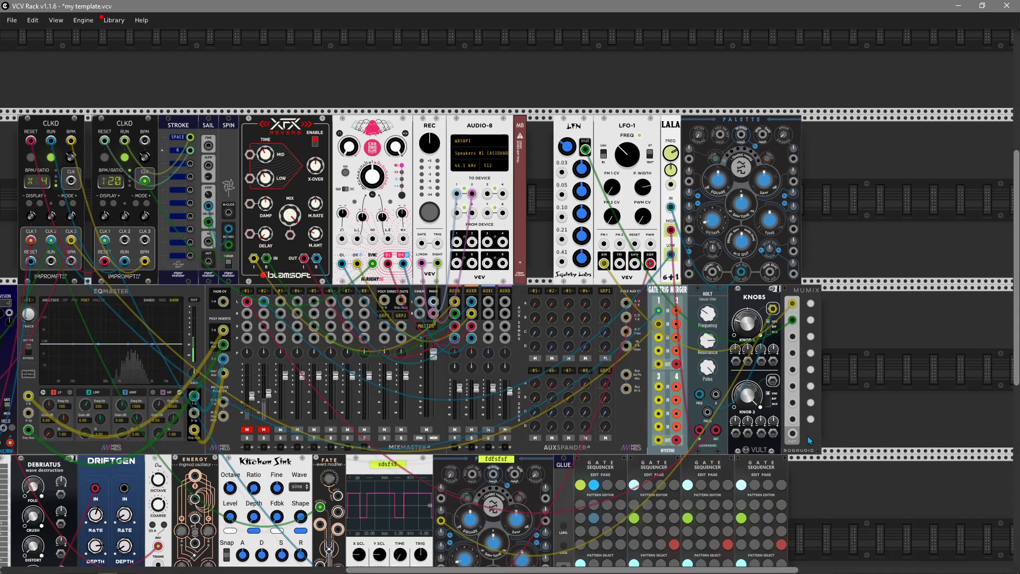
- Toggle MUMIX's mutes for channels 1 and 2 on and back off
click(811, 304)
click(812, 308)
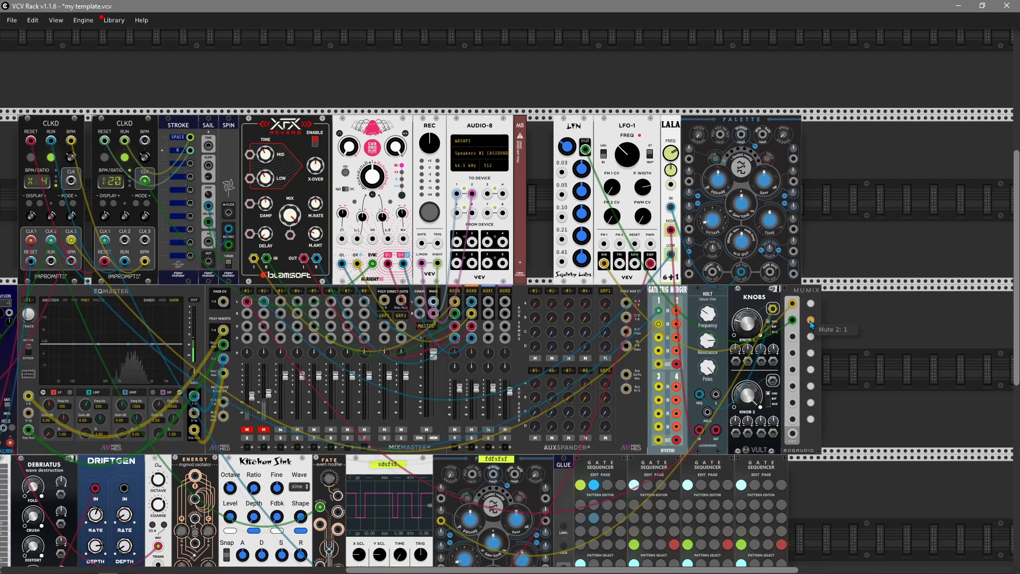
click(810, 320)
mouse_move(793, 303)
mouse_down()
mouse_move(899, 218)
mouse_move(845, 250)
mouse_move(793, 304)
mouse_up()
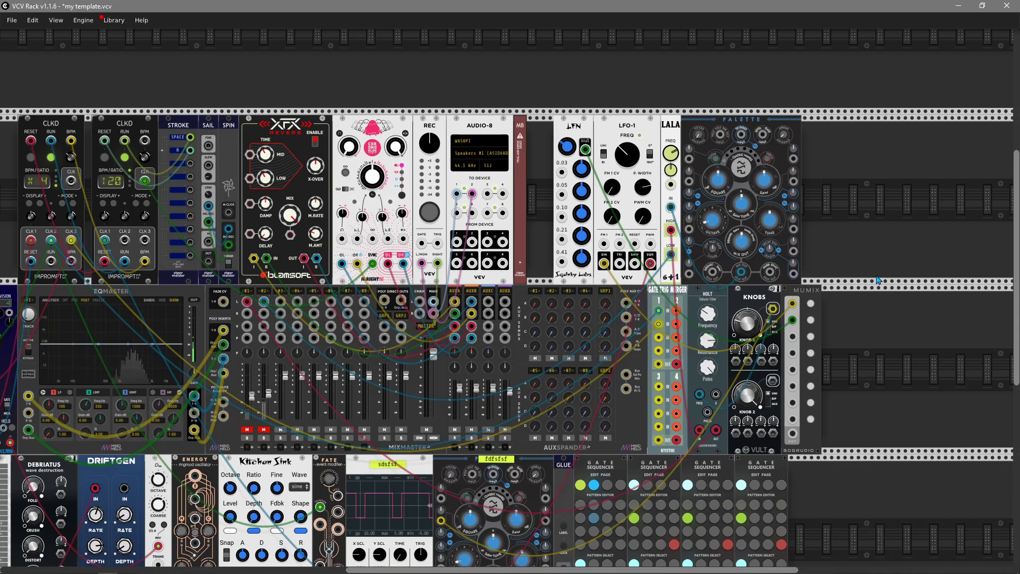
- Patch MUMIX's mix output to the scope's X input and enable MUMIX's Average option
scroll(663, 451, down, 5)
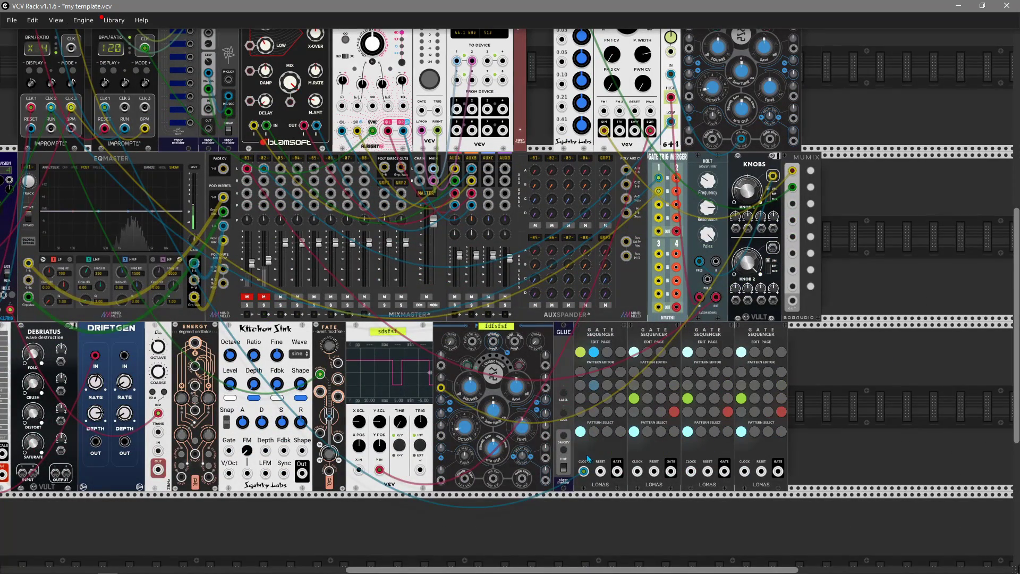
drag(358, 469, 793, 301)
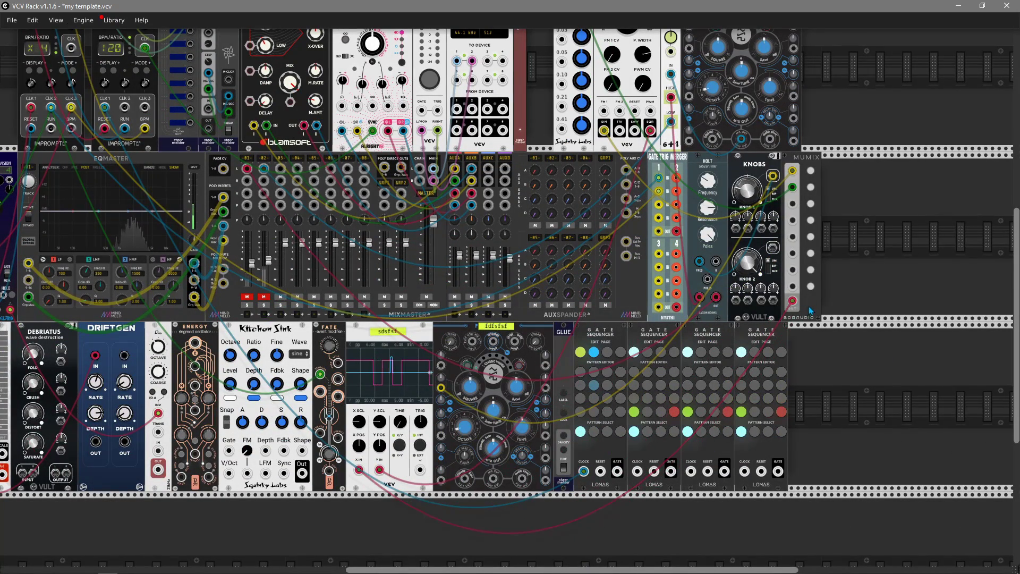
right_click(806, 303)
click(882, 265)
right_click(814, 309)
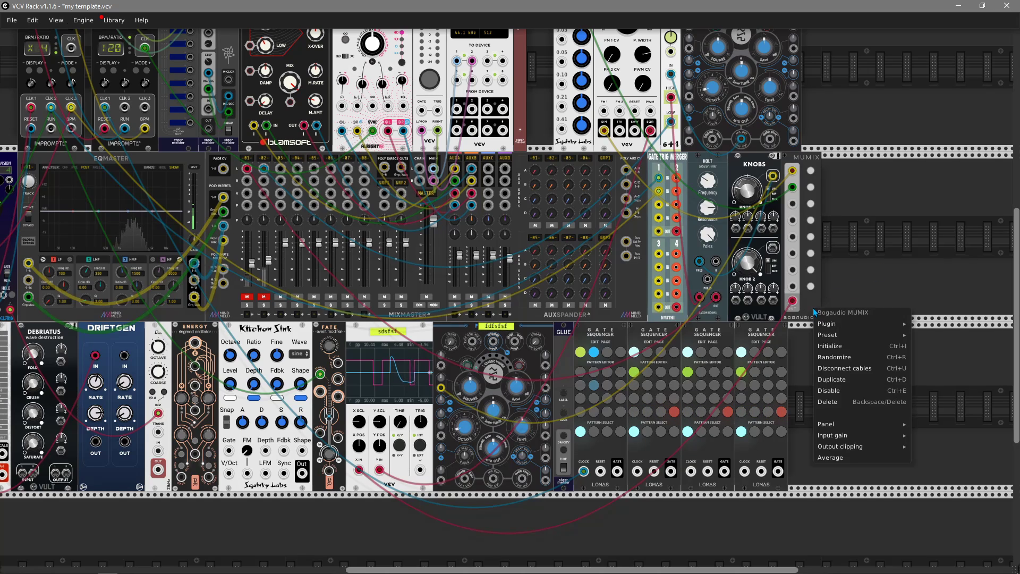
click(838, 460)
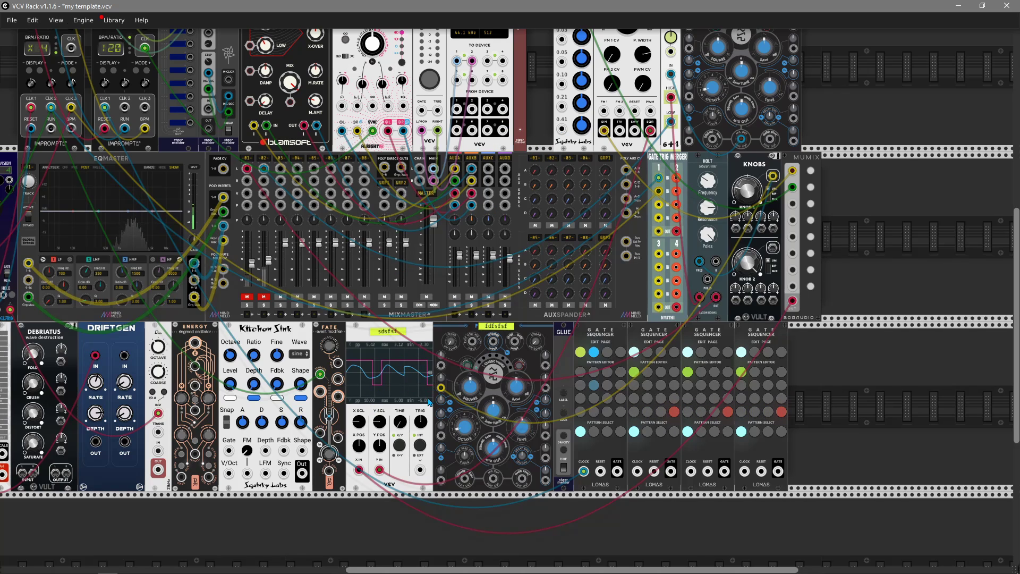
- Add the Bogaudio MUTE8 module beside the gate sequencers and toggle its first mute on and off
right_click(840, 351)
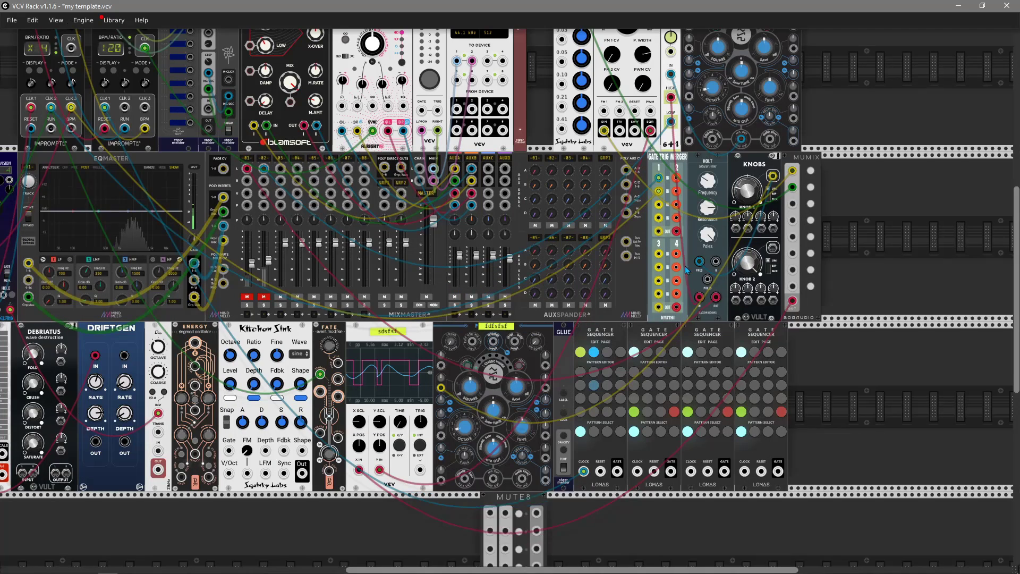
click(455, 280)
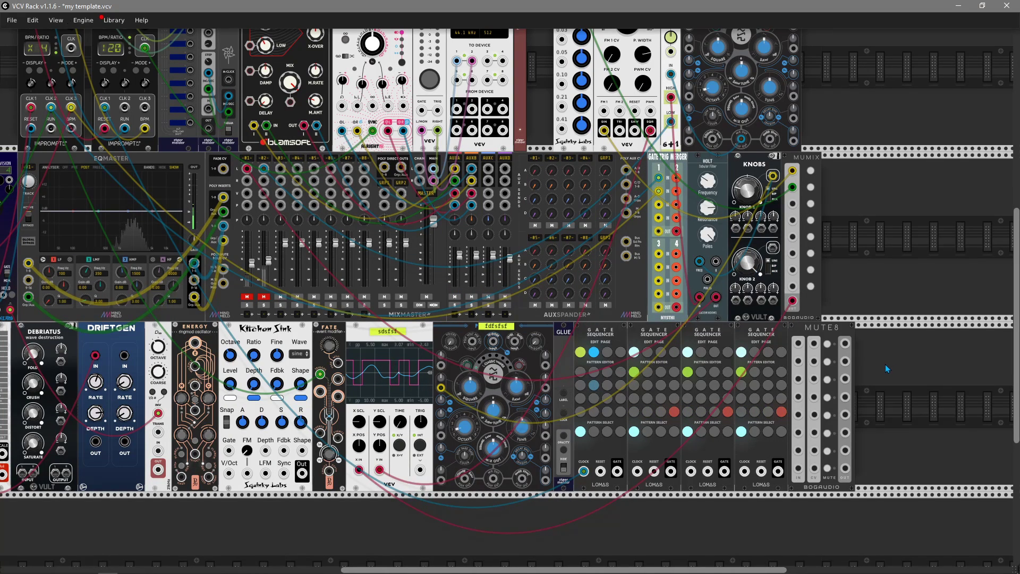
click(827, 344)
click(827, 345)
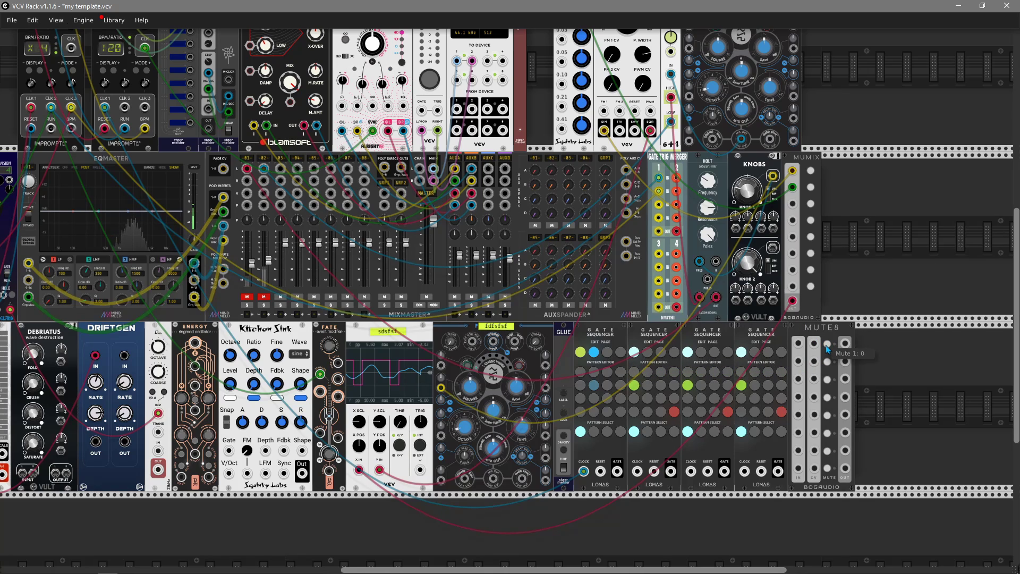
- Route MUMIX's output through MUTE8's first channel to the scope's X input, with a BPM LFO output controlling its mute CV
drag(815, 344, 812, 269)
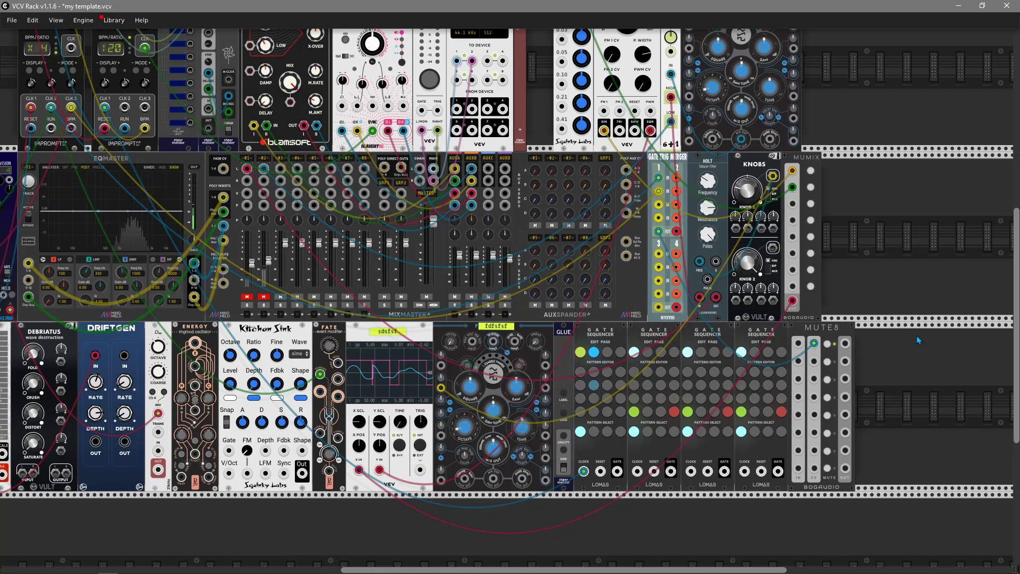
drag(799, 343, 793, 300)
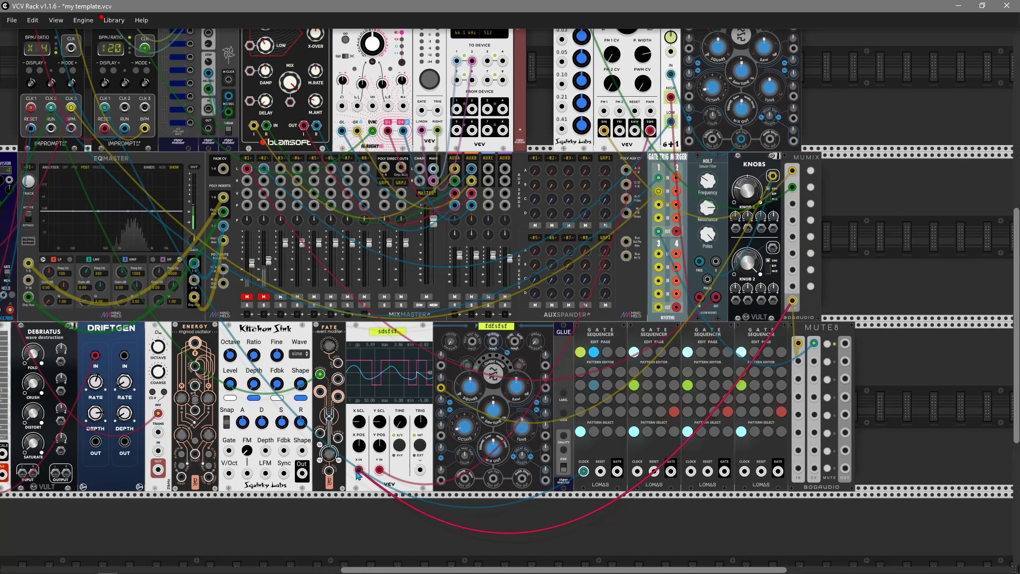
drag(359, 469, 845, 344)
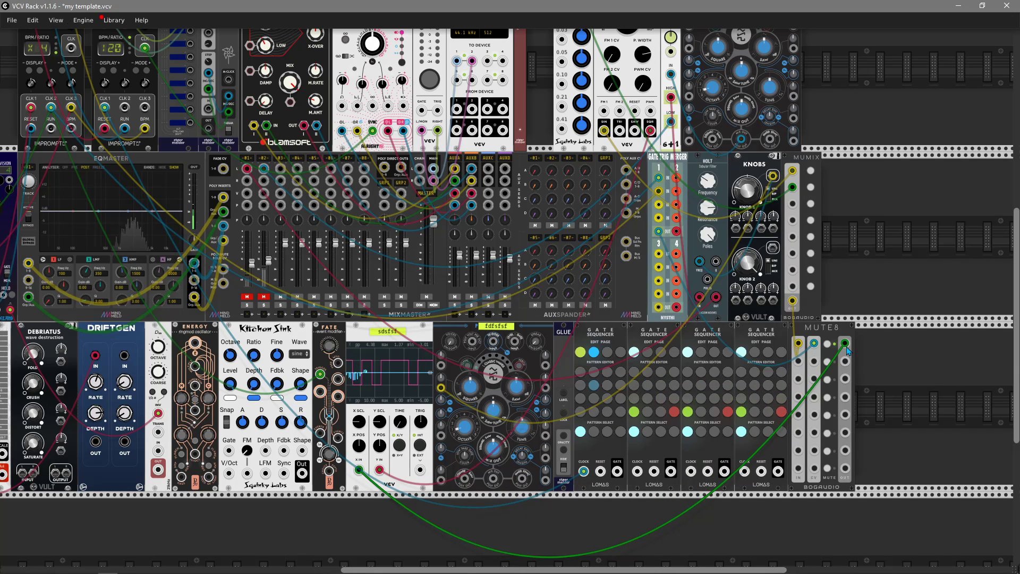
drag(814, 344, 114, 310)
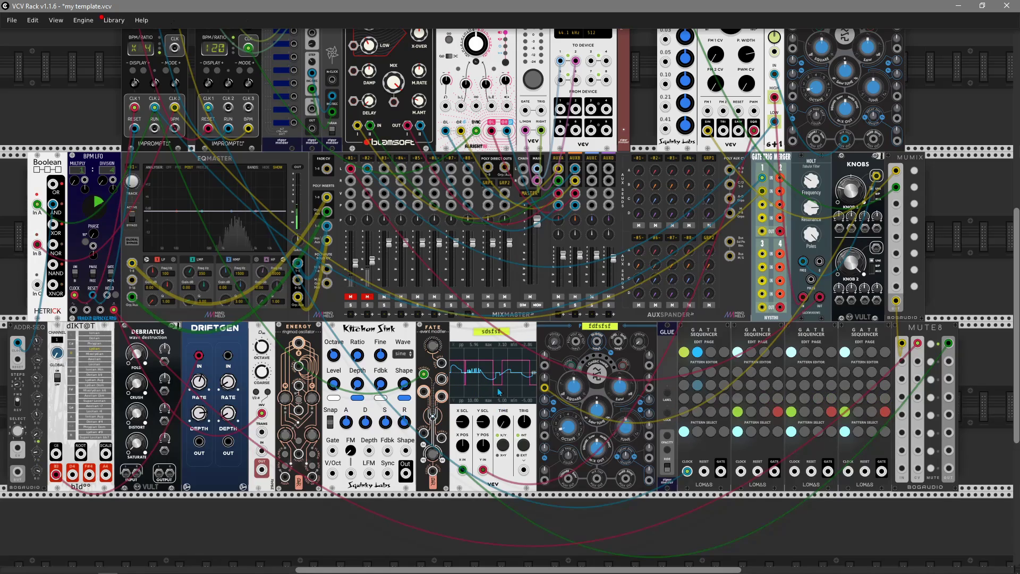
- Disconnect the cable from the scope's Y input and add a Manual Gate module directly after MUMIX
drag(483, 470, 496, 470)
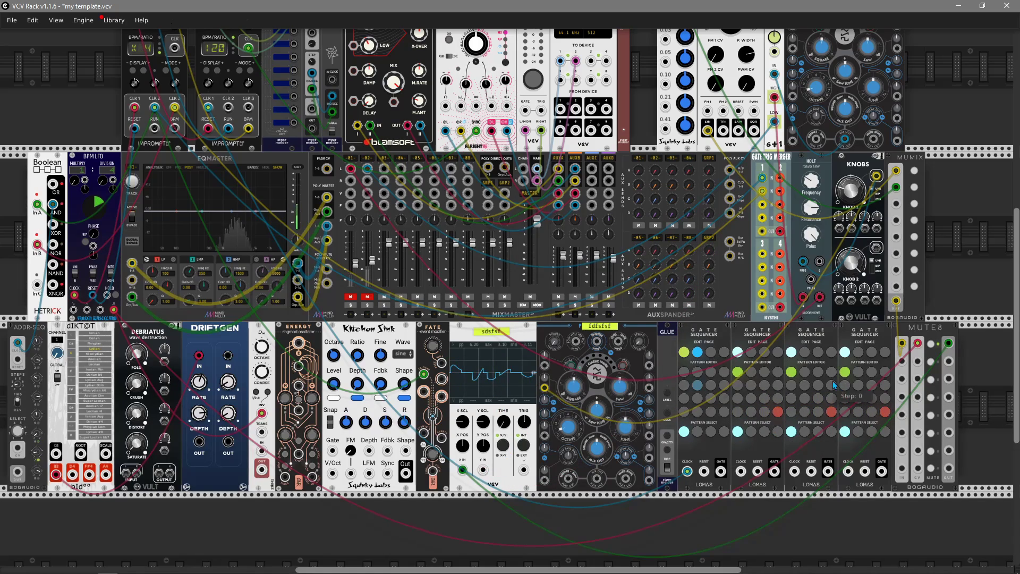
scroll(834, 381, right, 5)
right_click(847, 310)
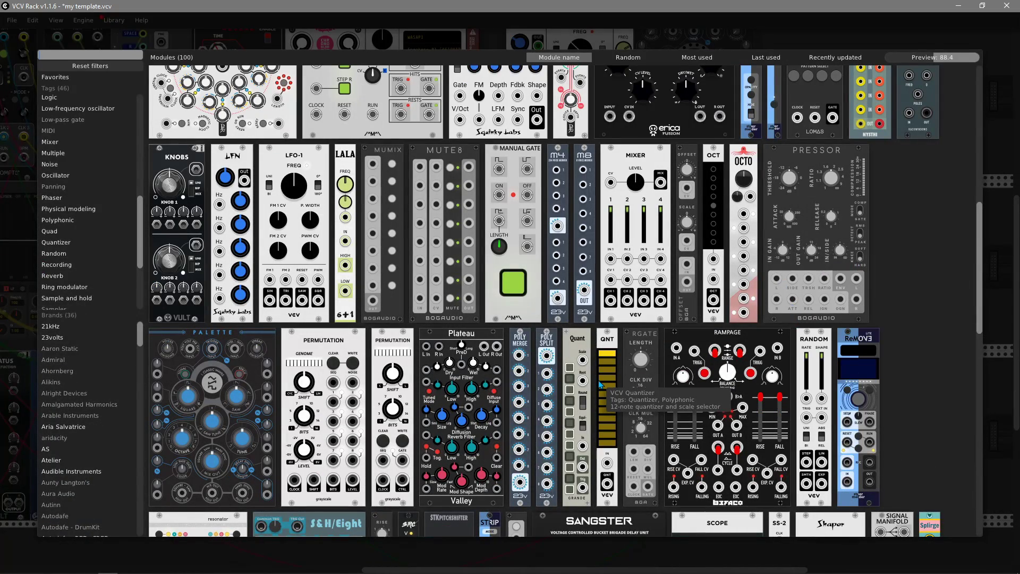
click(603, 323)
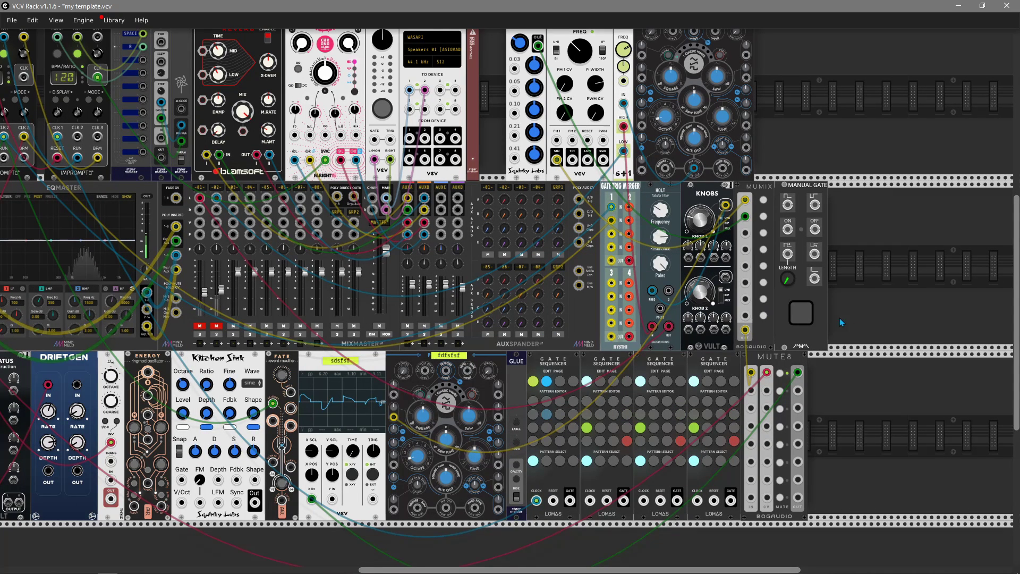
- Patch the Manual Gate's ON output to the scope's Y input and trigger the gate to test it
click(802, 315)
scroll(806, 318, up, 3)
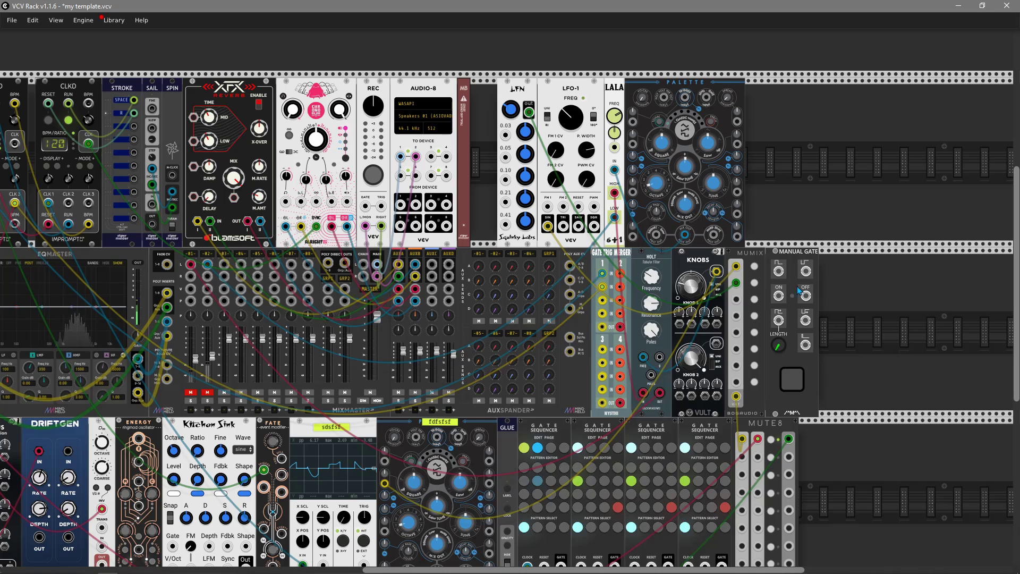
click(797, 384)
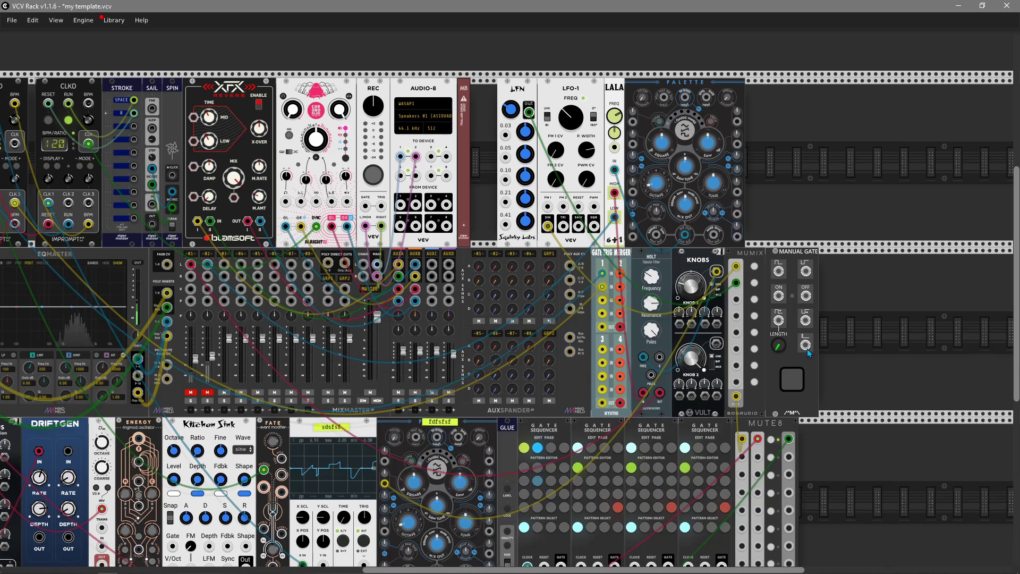
scroll(871, 390, down, 3)
scroll(871, 390, right, 2)
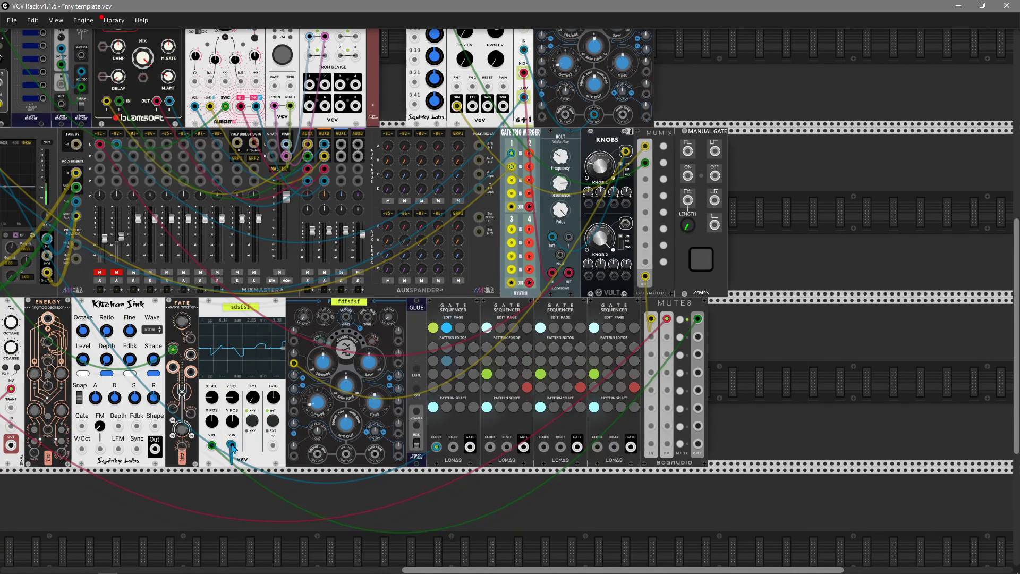
drag(232, 445, 688, 176)
click(707, 252)
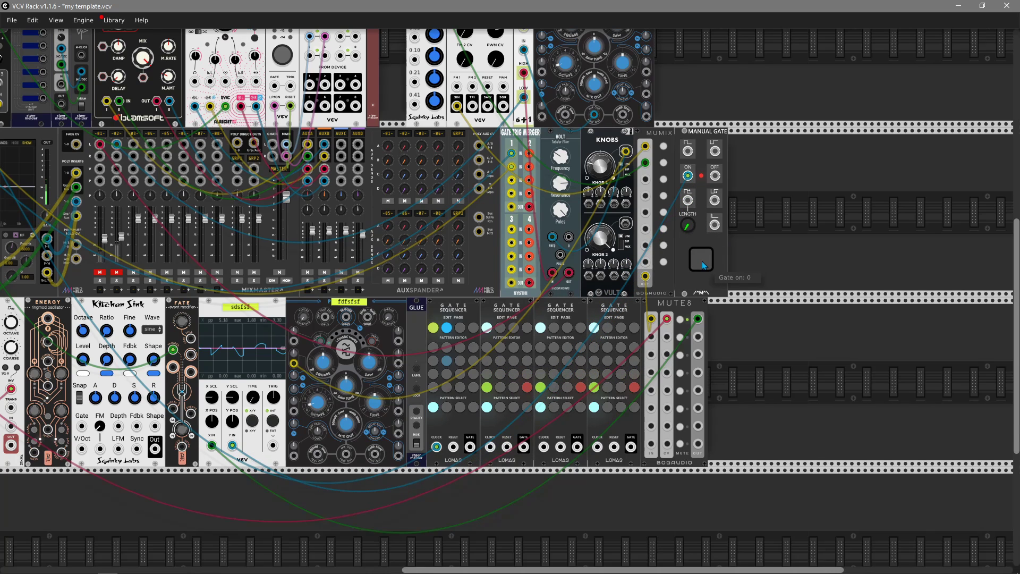
- Add the M4 and M8 mixer modules side by side directly after MUTE8
drag(728, 334, 749, 347)
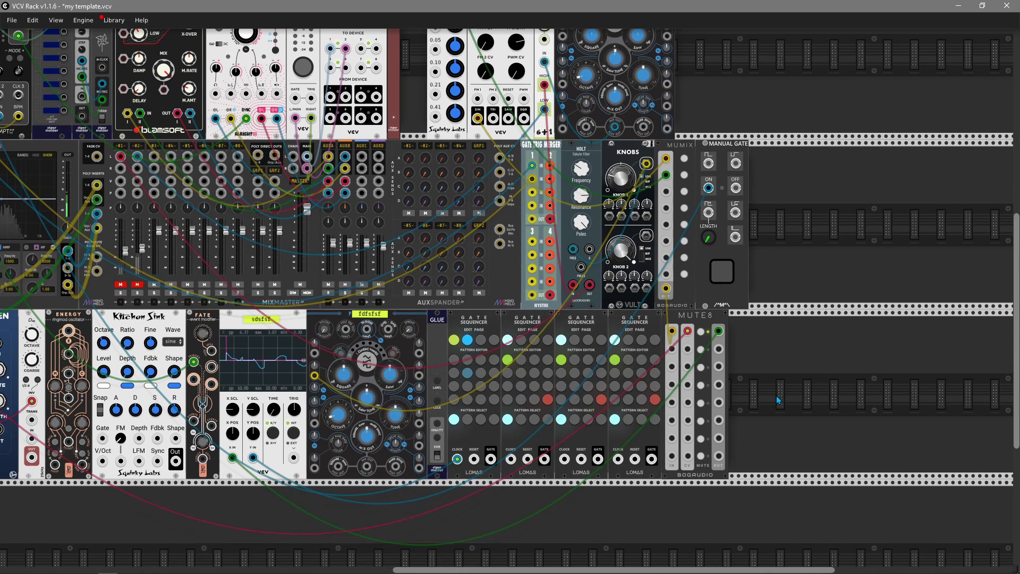
right_click(749, 346)
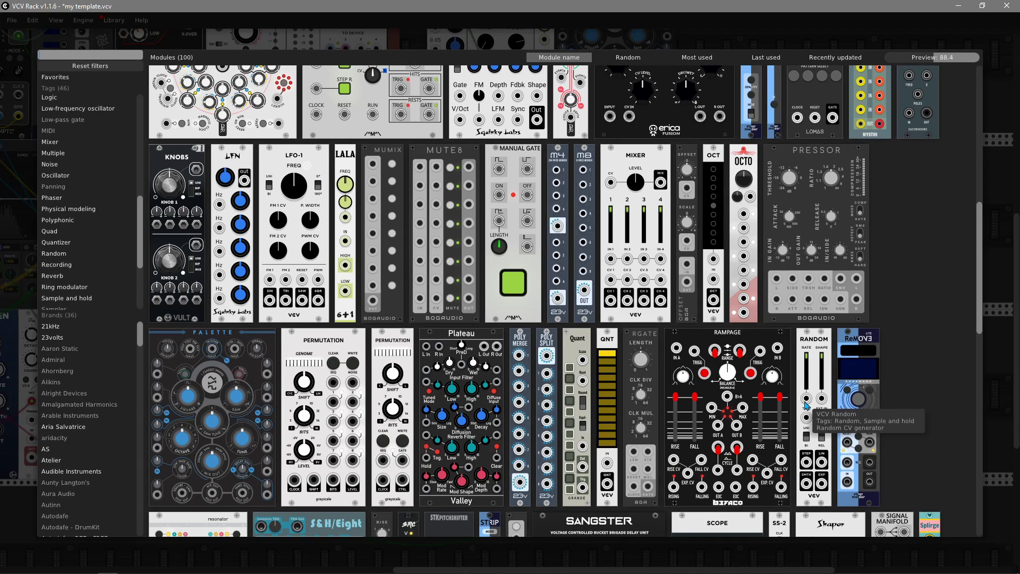
click(558, 318)
right_click(759, 388)
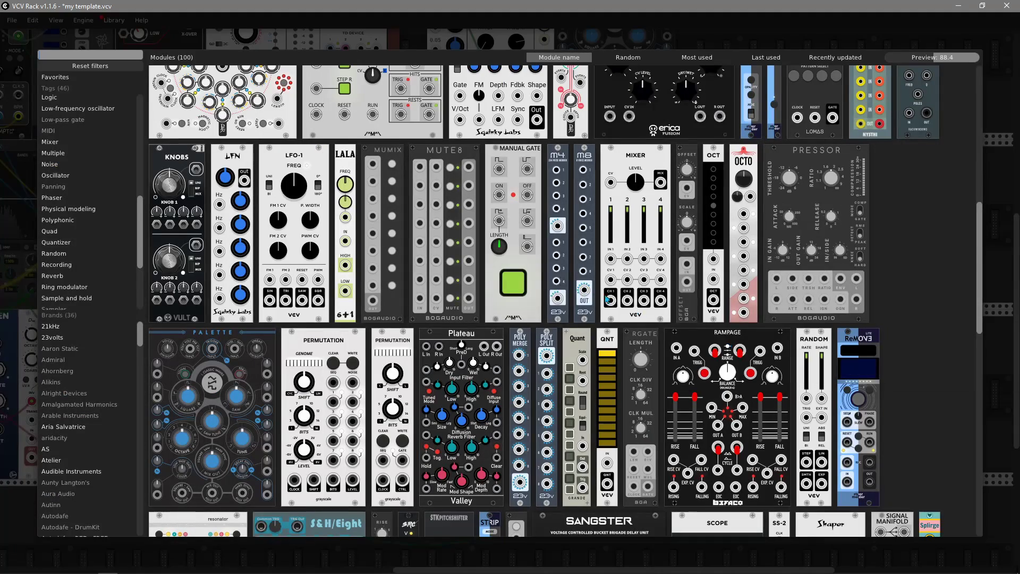
click(585, 266)
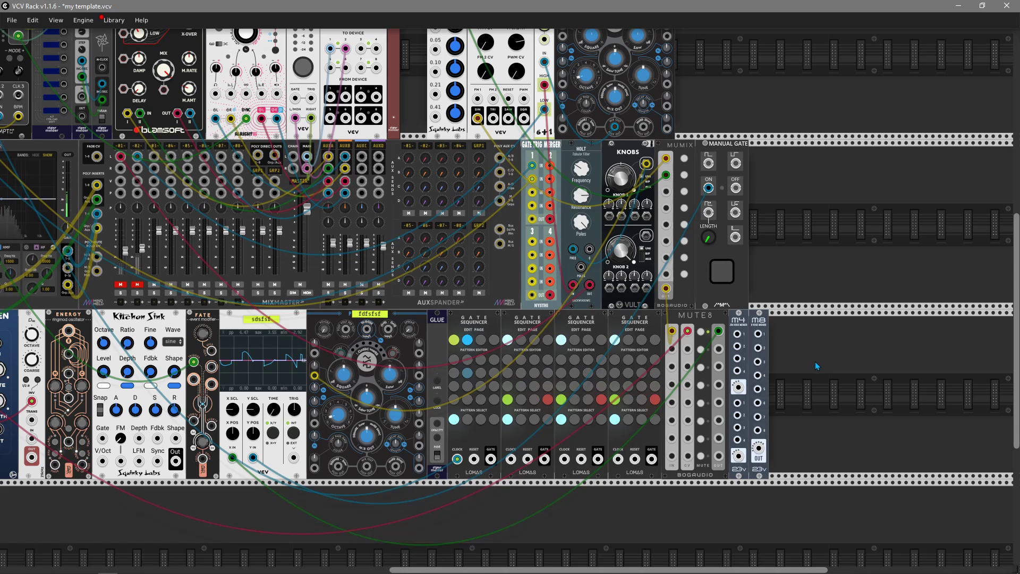
- Move M8 away from M4 and place M4 between the ADDR-SEQ and dIKTAT modules
drag(996, 316, 781, 376)
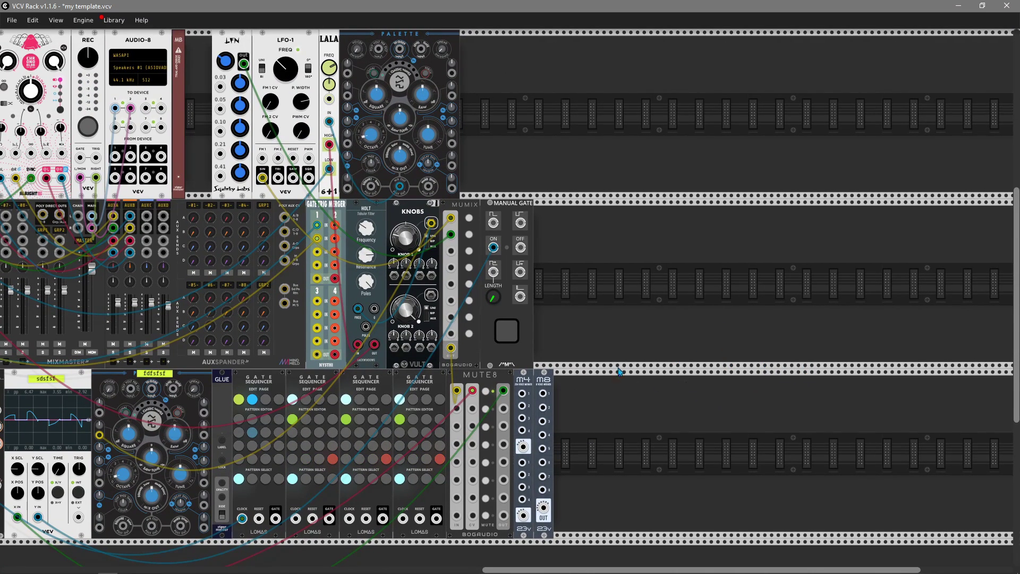
drag(620, 365, 659, 362)
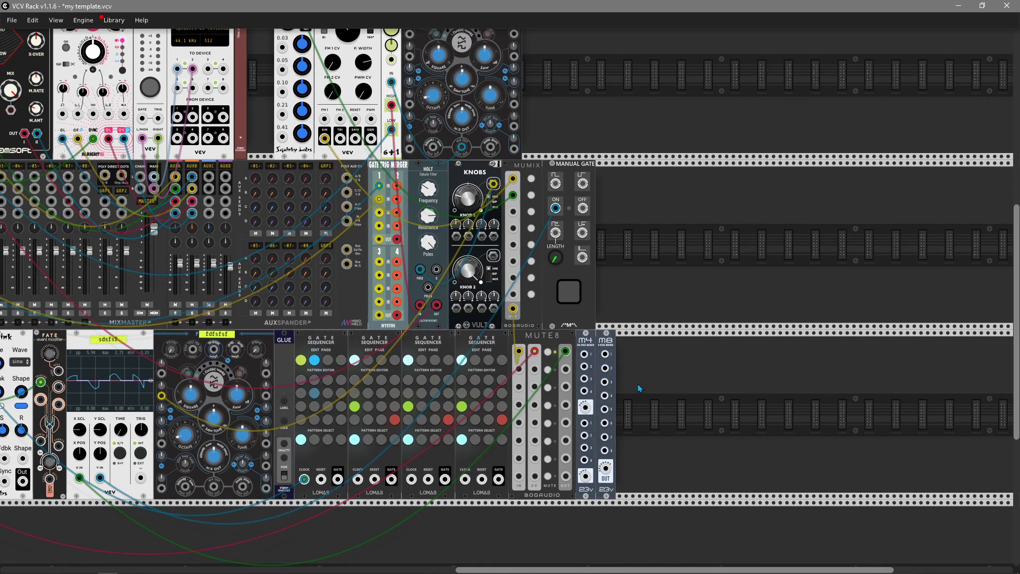
drag(609, 375, 635, 375)
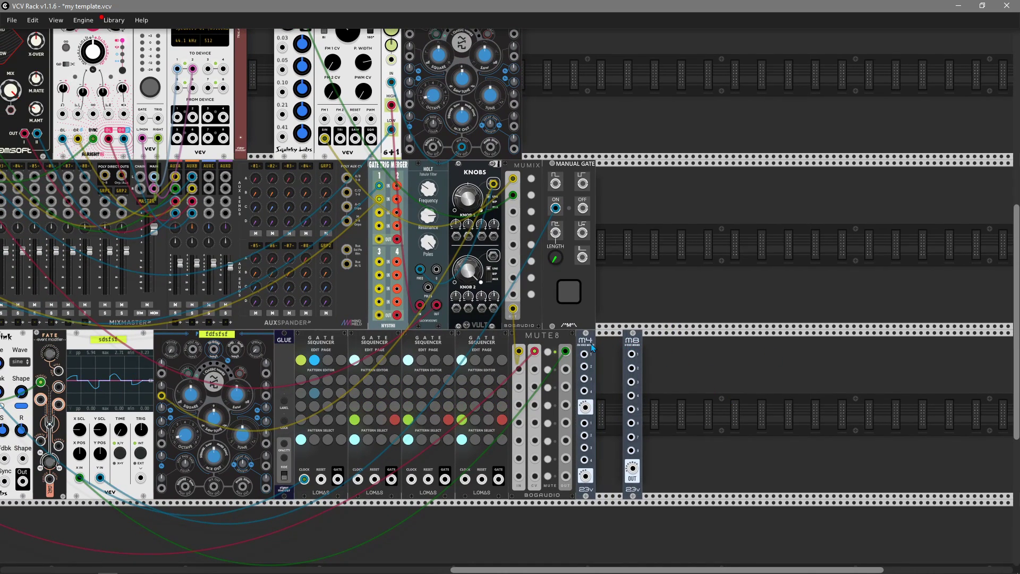
scroll(593, 348, left, 5)
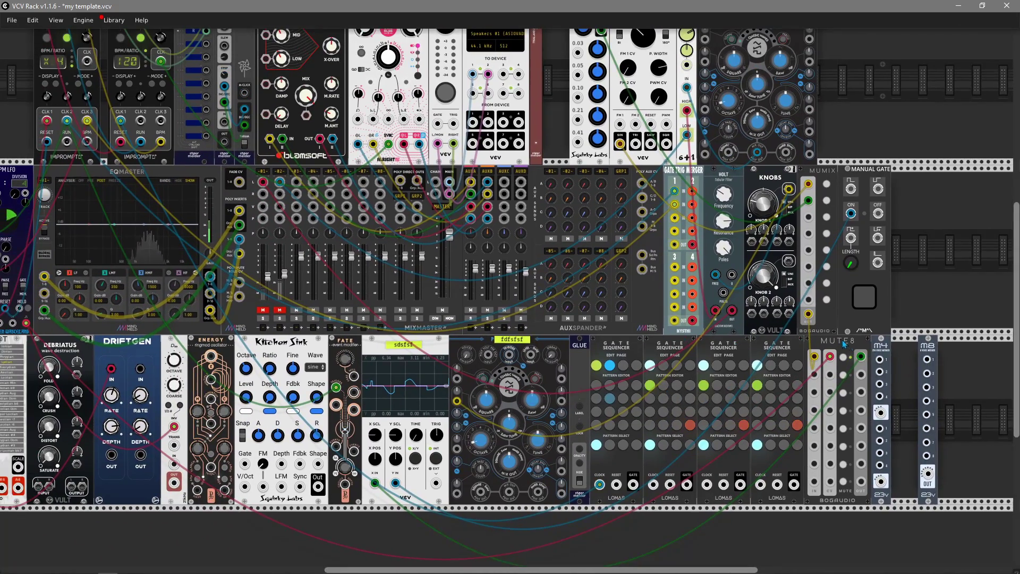
scroll(500, 446, left, 7)
scroll(500, 446, down, 1)
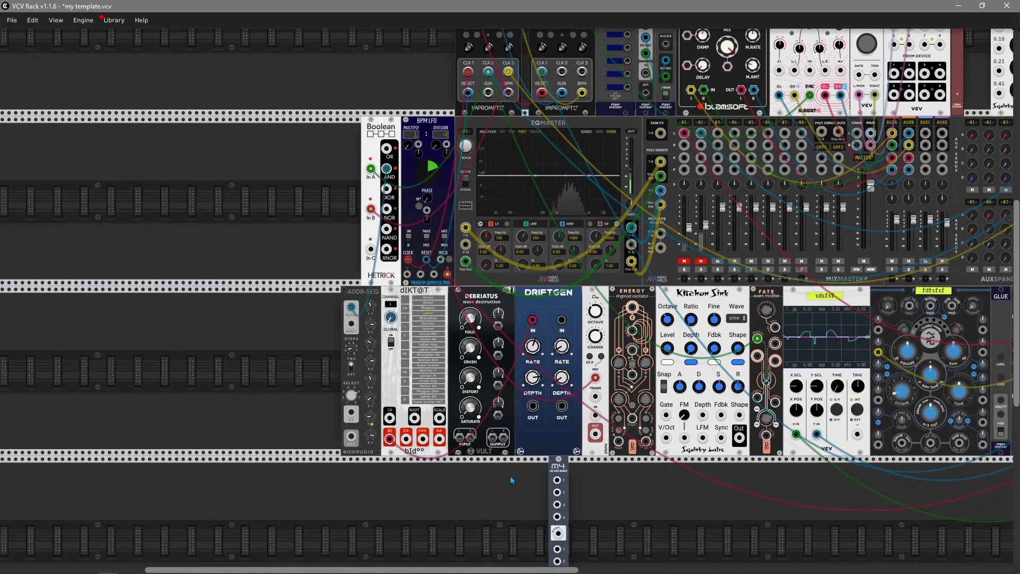
drag(567, 469, 284, 414)
- Duplicate ADDR-SEQ, clock the copy from Boolean's XOR output, and patch both sequencers' outputs into M4's upper inputs
key(ctrl+d)
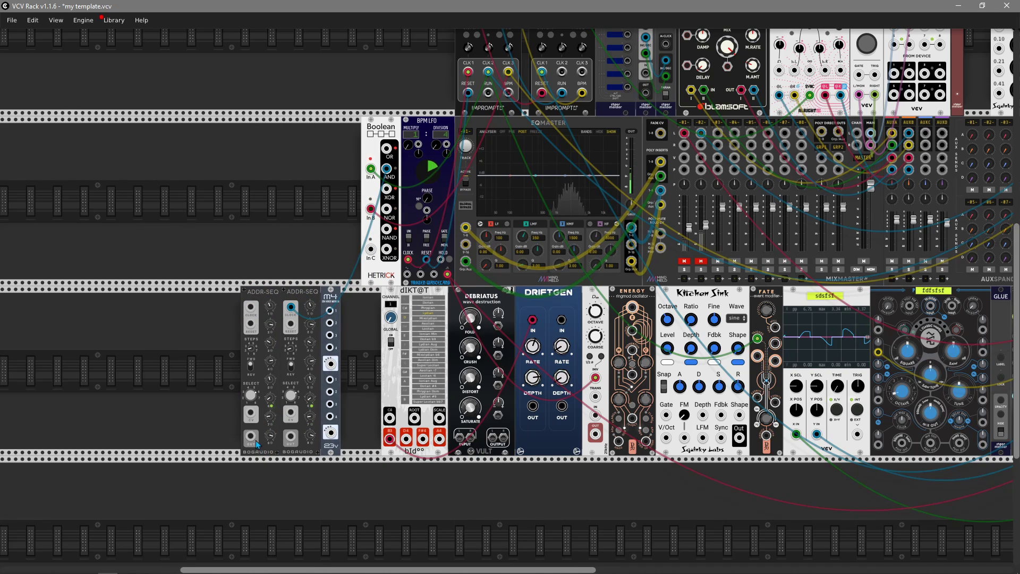
drag(251, 309, 387, 190)
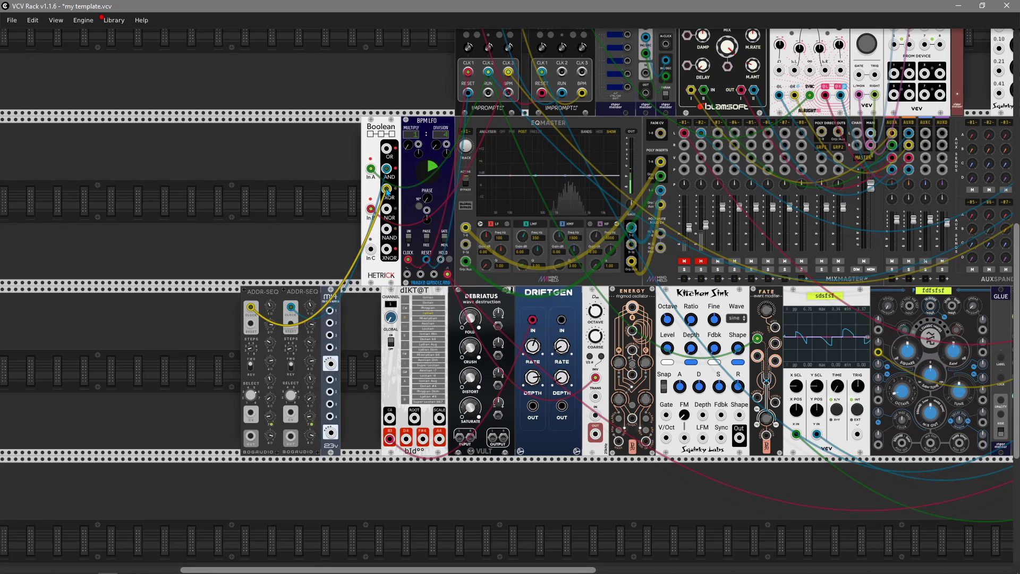
drag(251, 437, 330, 323)
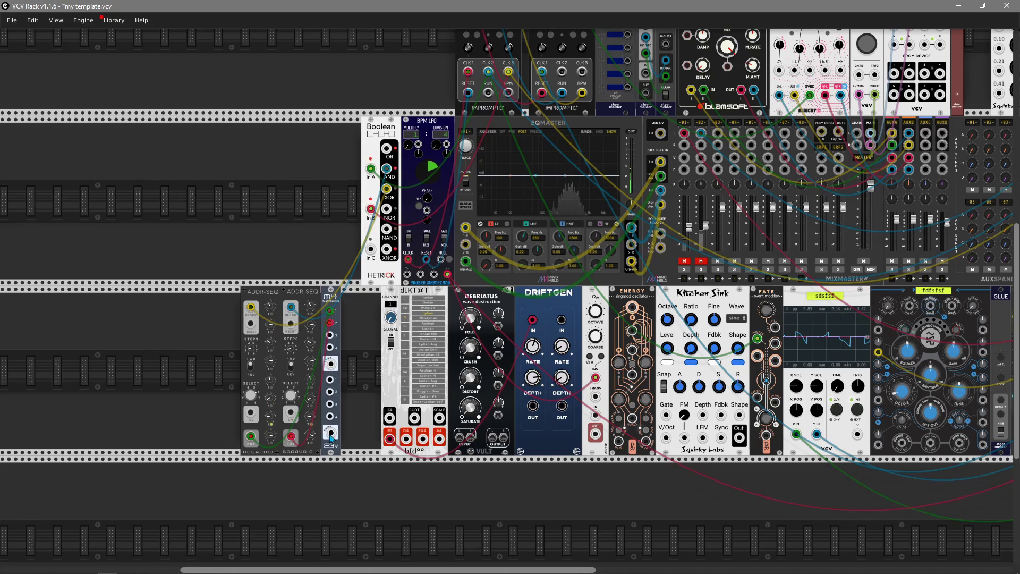
- Feed dIKTAT's CV input from M4's upper mix output, and try a removable cable from dIKTAT's first output to Kitchen Sink's V/Oct
drag(330, 434, 390, 418)
right_click(389, 440)
scroll(436, 435, right, 10)
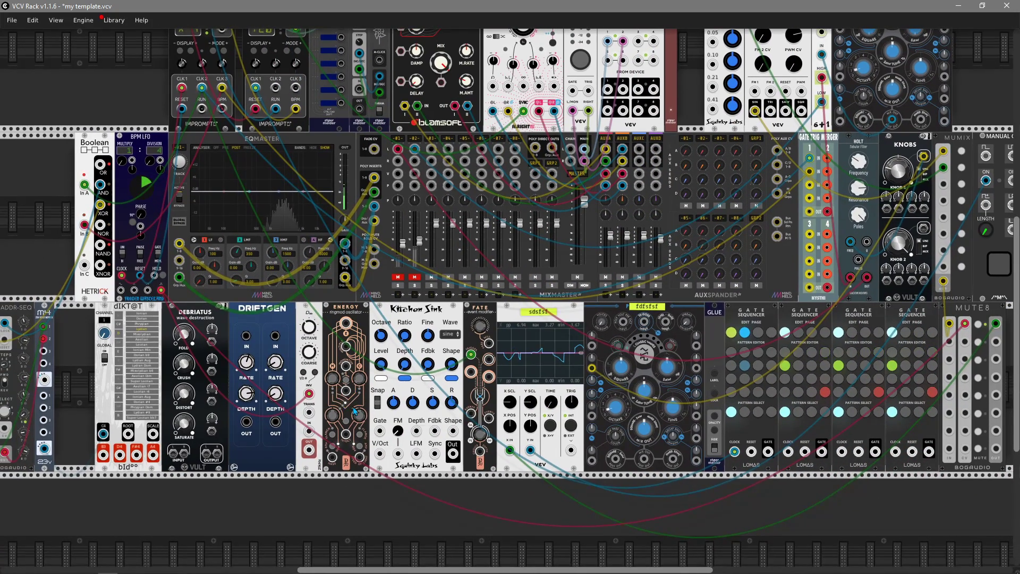
scroll(351, 376, left, 7)
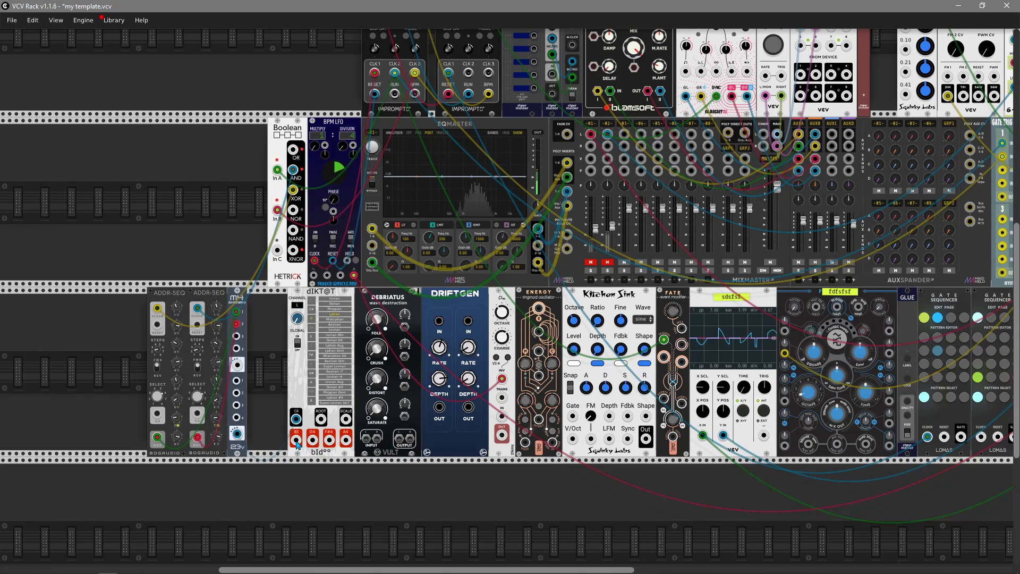
drag(297, 441, 572, 439)
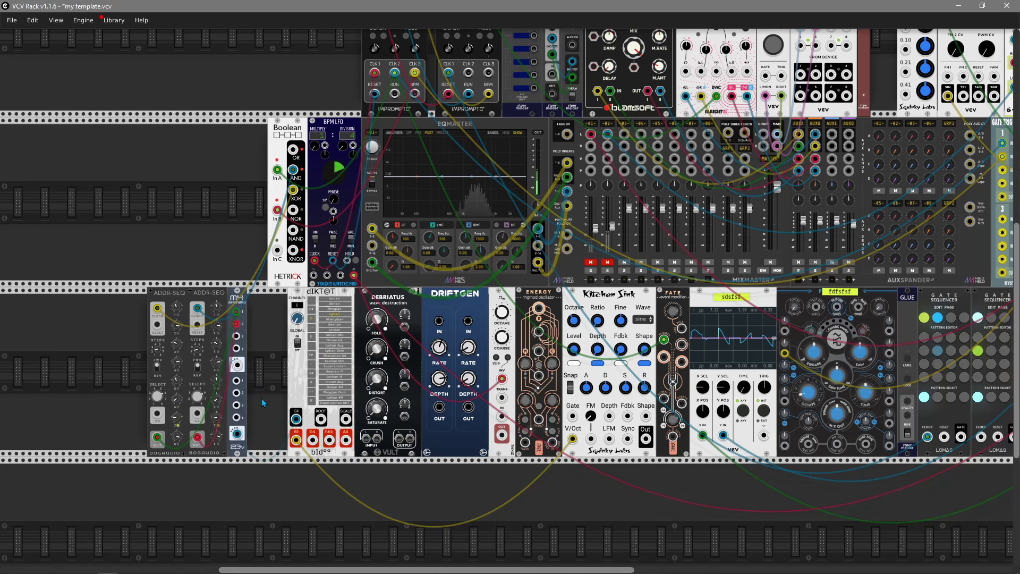
drag(297, 420, 238, 366)
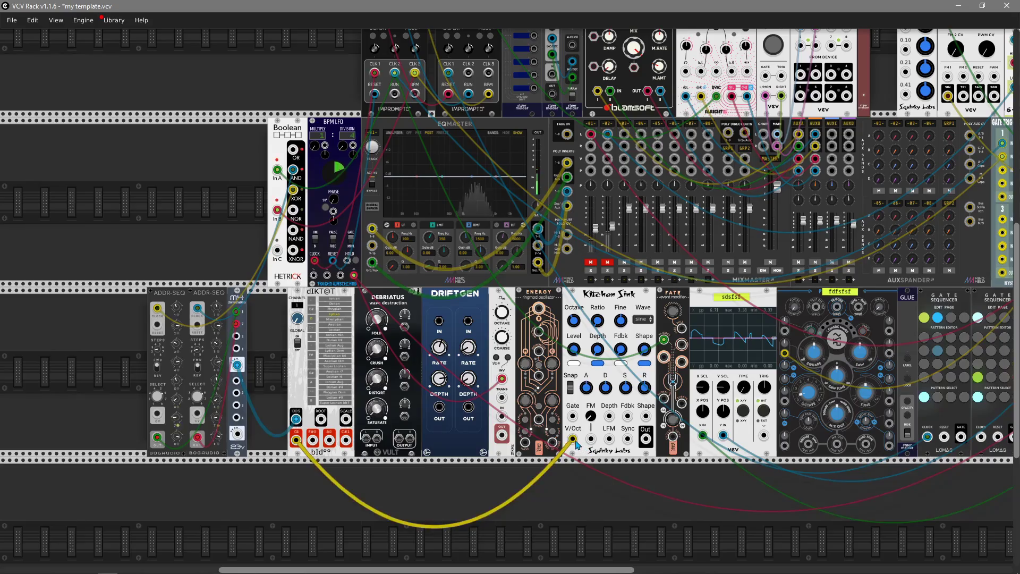
drag(573, 439, 622, 451)
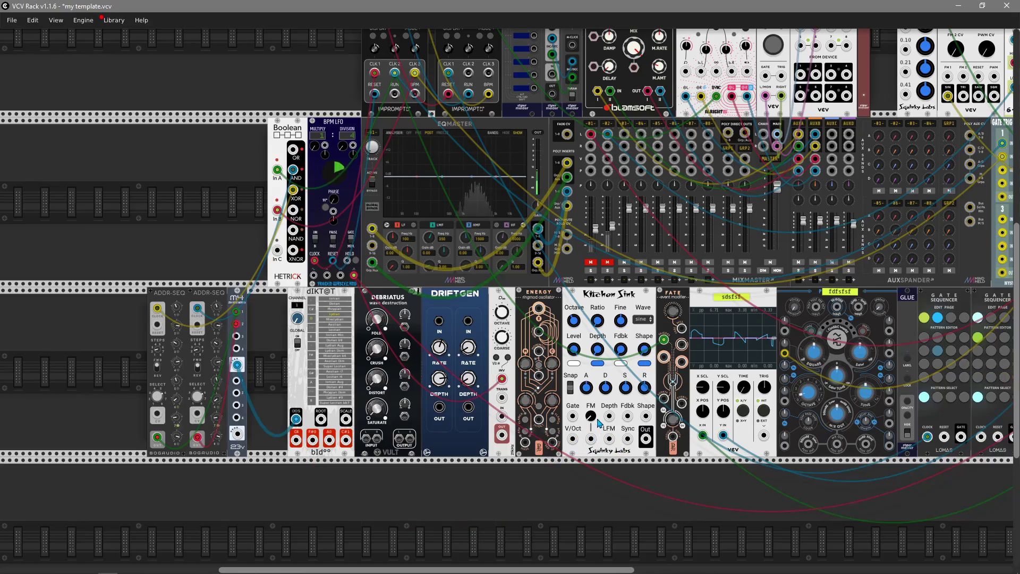
- Add a VCV Mixer module directly after Manual Gate and lower its master level to about -5.7 dB
scroll(600, 422, right, 10)
scroll(599, 423, up, 5)
scroll(599, 423, left, 8)
scroll(590, 420, right, 5)
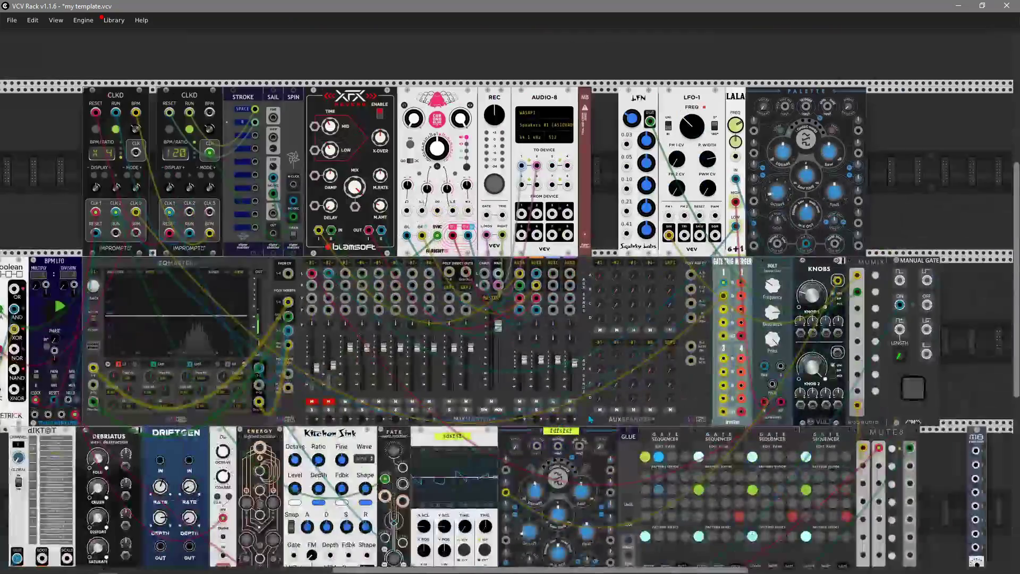
scroll(590, 419, right, 5)
scroll(590, 419, down, 2)
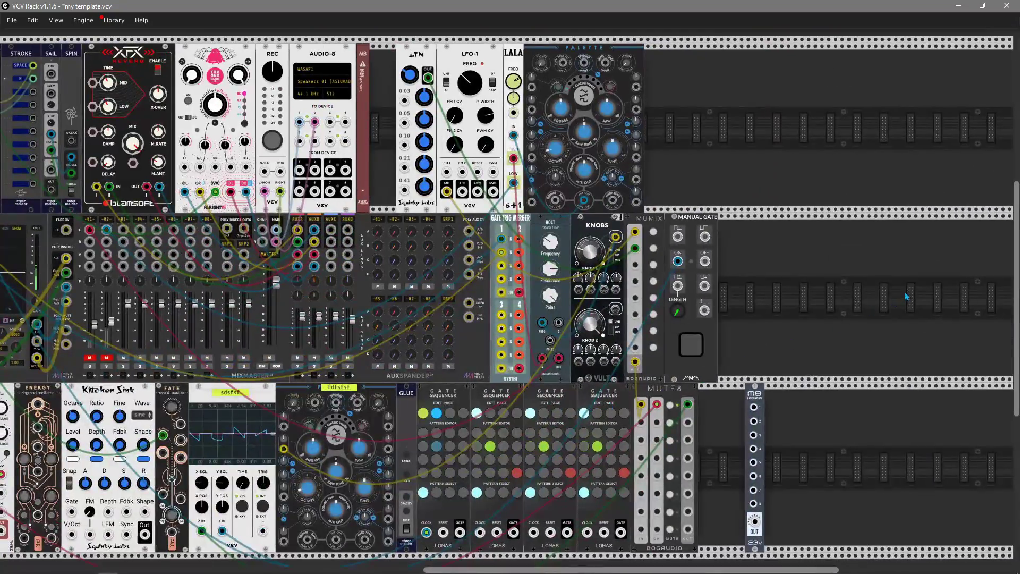
right_click(785, 299)
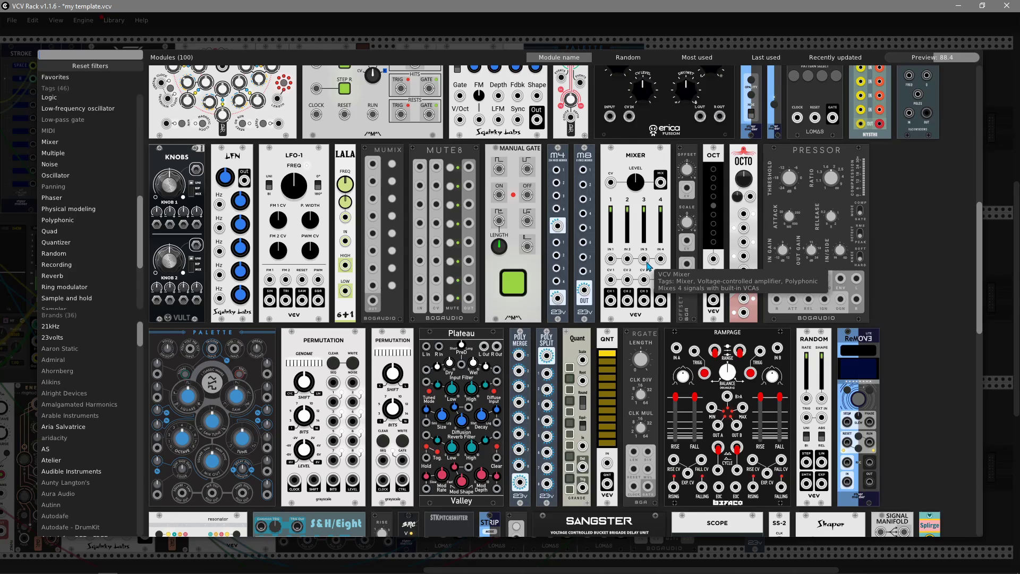
key(Escape)
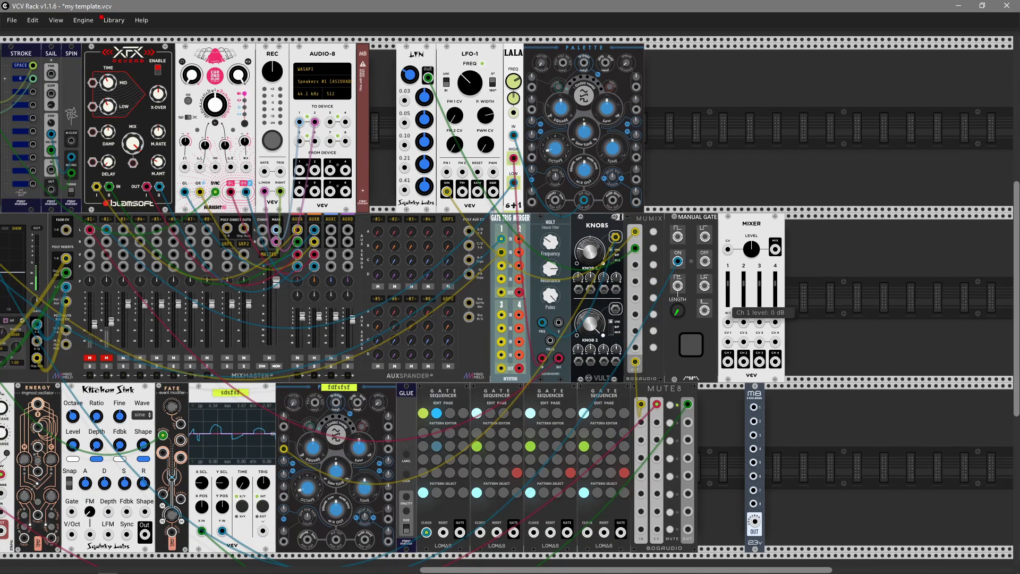
mouse_move(743, 304)
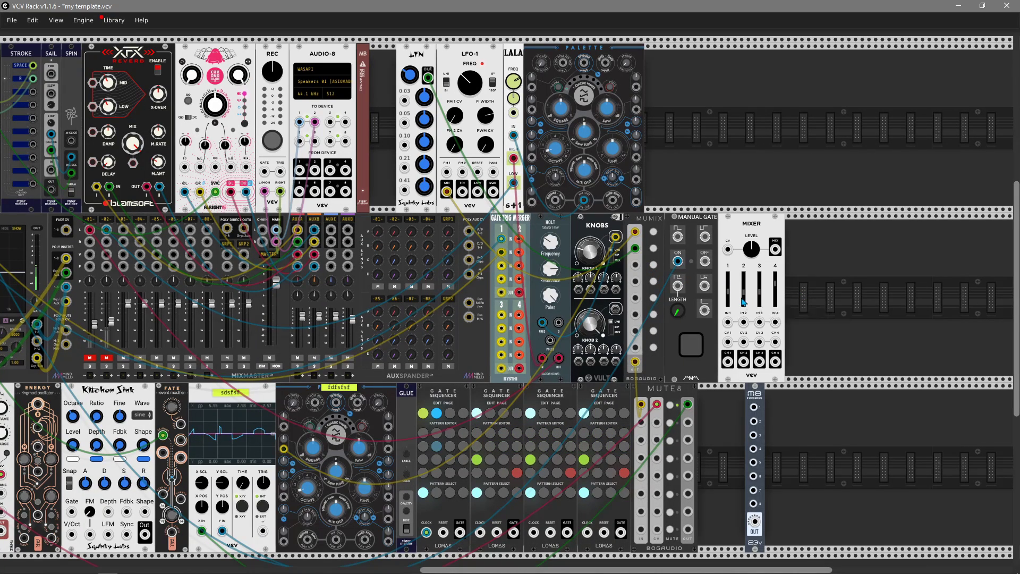
drag(744, 292, 728, 296)
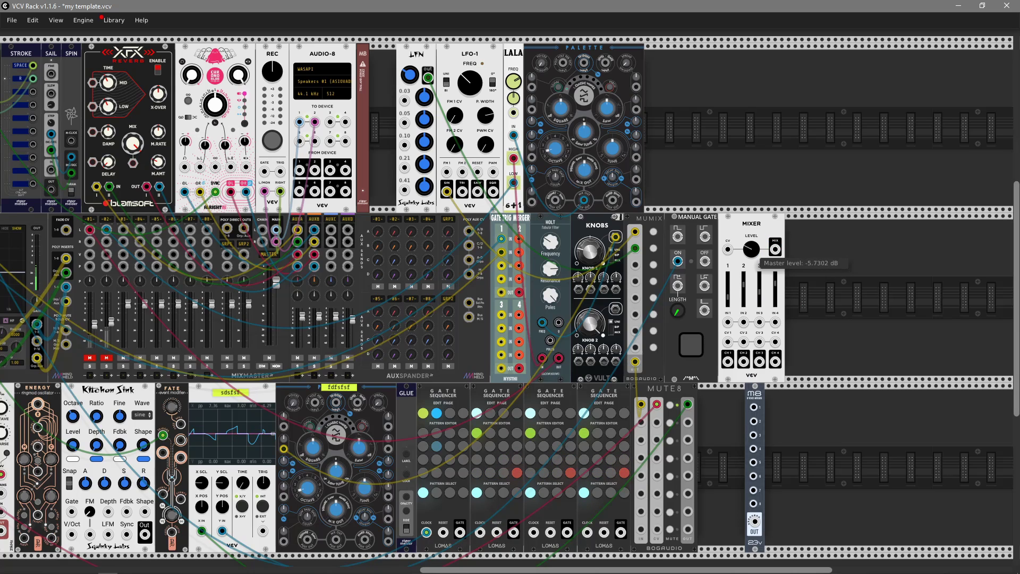
- Add a Bogaudio OFFSET module and move it beside M8 in the row below
right_click(822, 295)
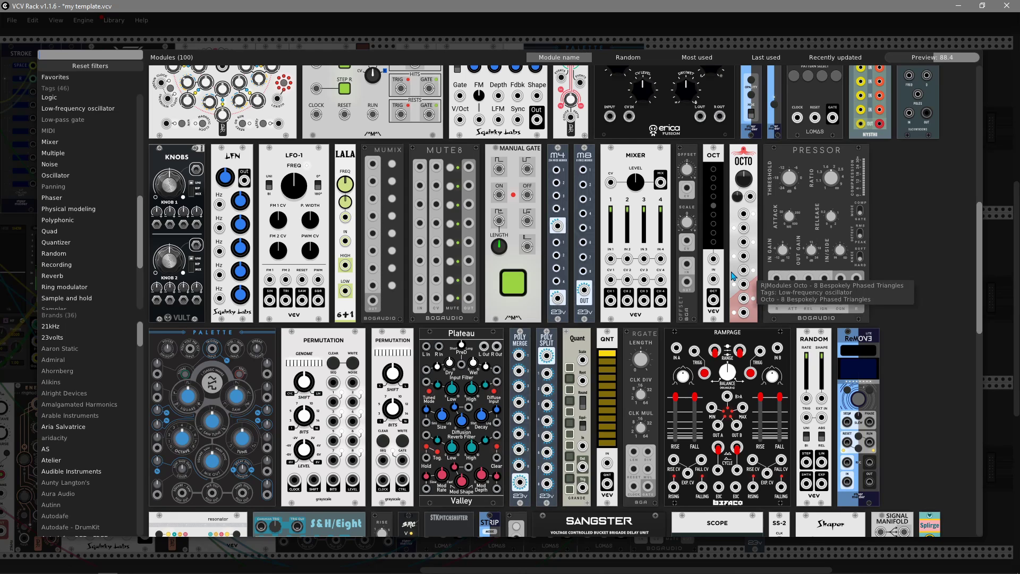
click(691, 305)
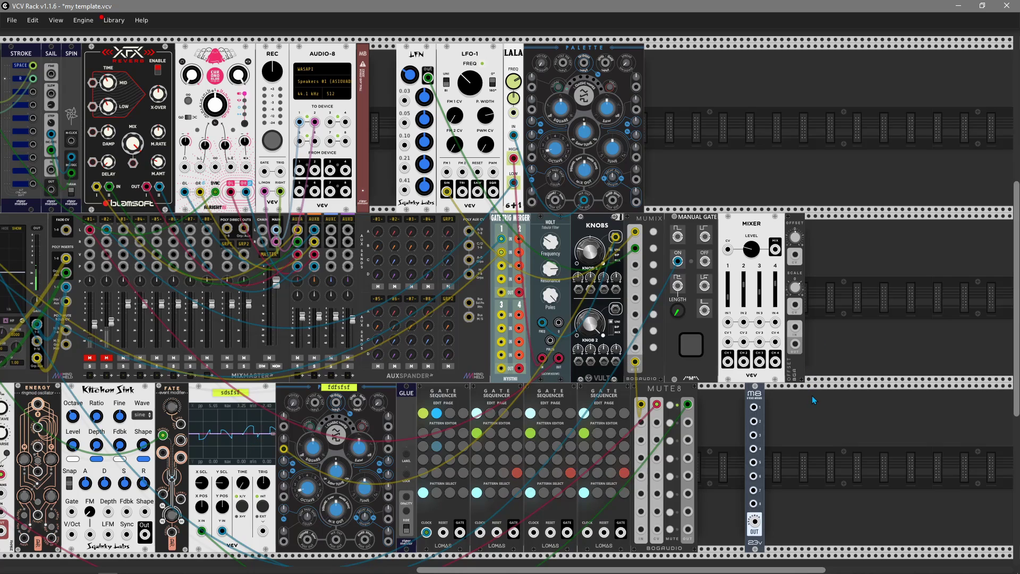
scroll(816, 395, down, 2)
drag(824, 350, 733, 390)
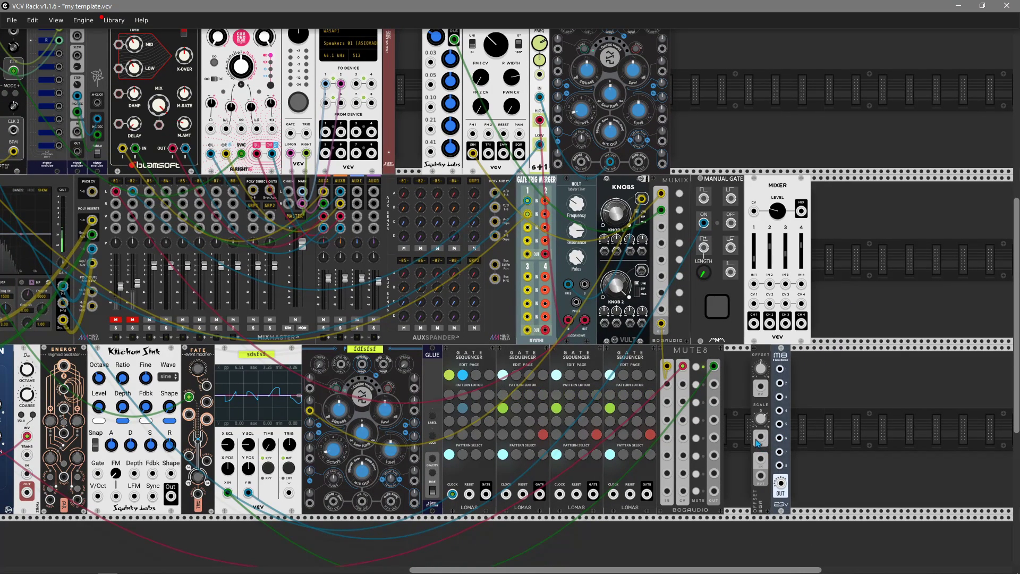
- Clear the scope's X and Y inputs and route MUMIX's bottom jack through the OFFSET module into the scope's X input
scroll(738, 391, left, 2)
drag(742, 207, 286, 480)
key(ctrl+z)
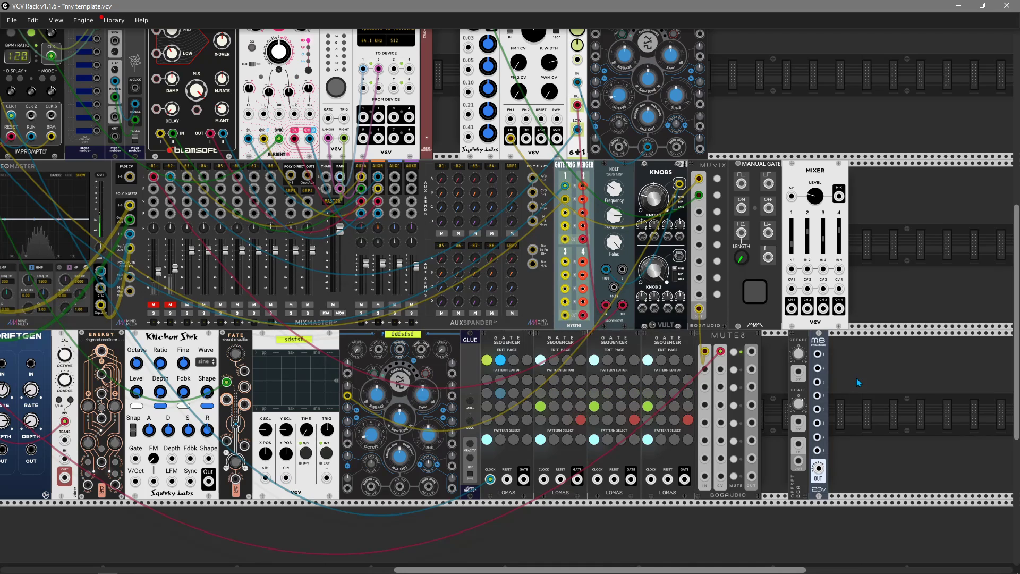
drag(799, 444, 700, 308)
drag(799, 461, 265, 478)
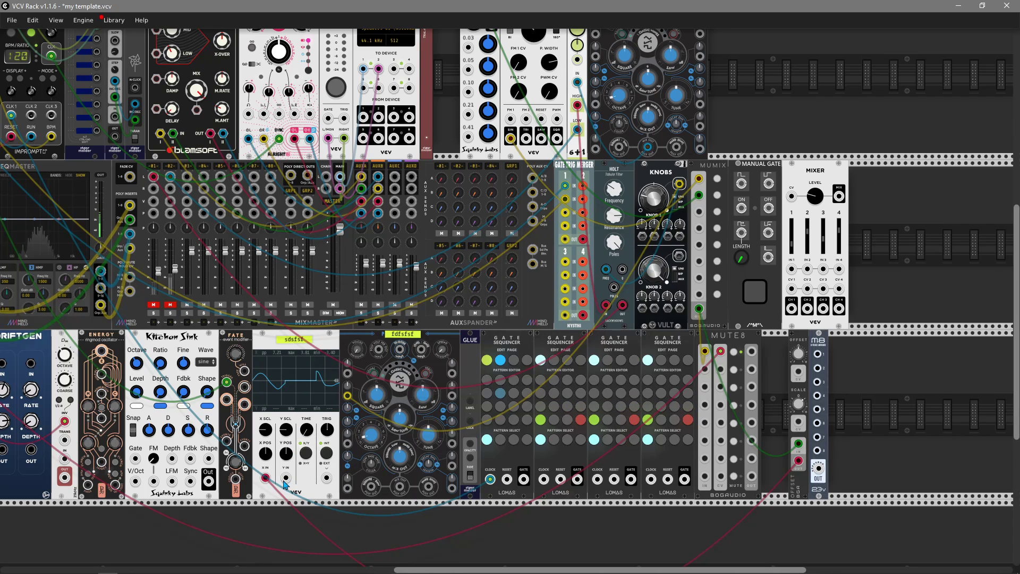
- Raise OFFSET's scale to about 2.96x, adjust its offset knob, and check the module's options
drag(286, 478, 569, 428)
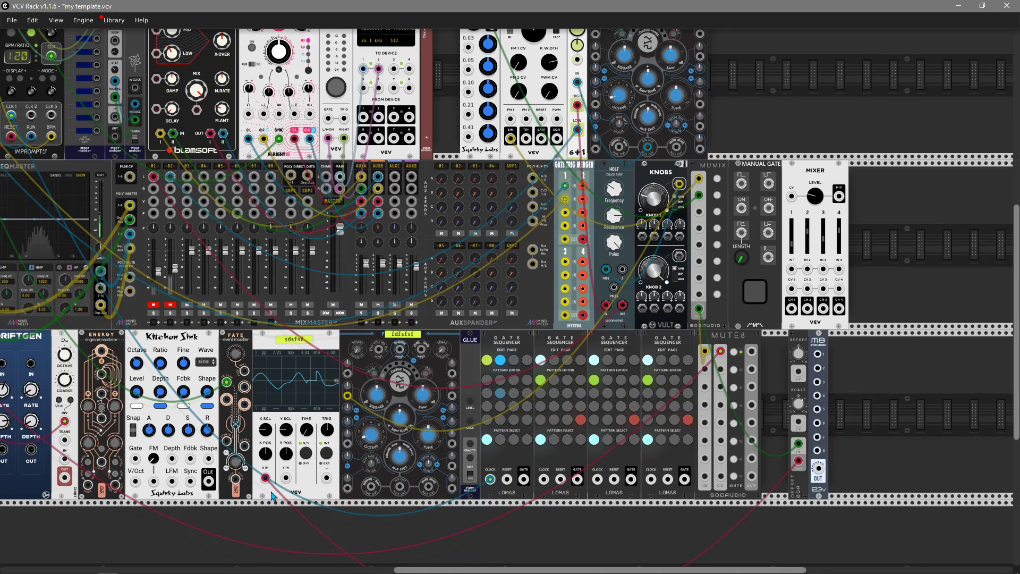
mouse_move(797, 410)
mouse_down()
mouse_move(797, 393)
mouse_move(799, 409)
mouse_up()
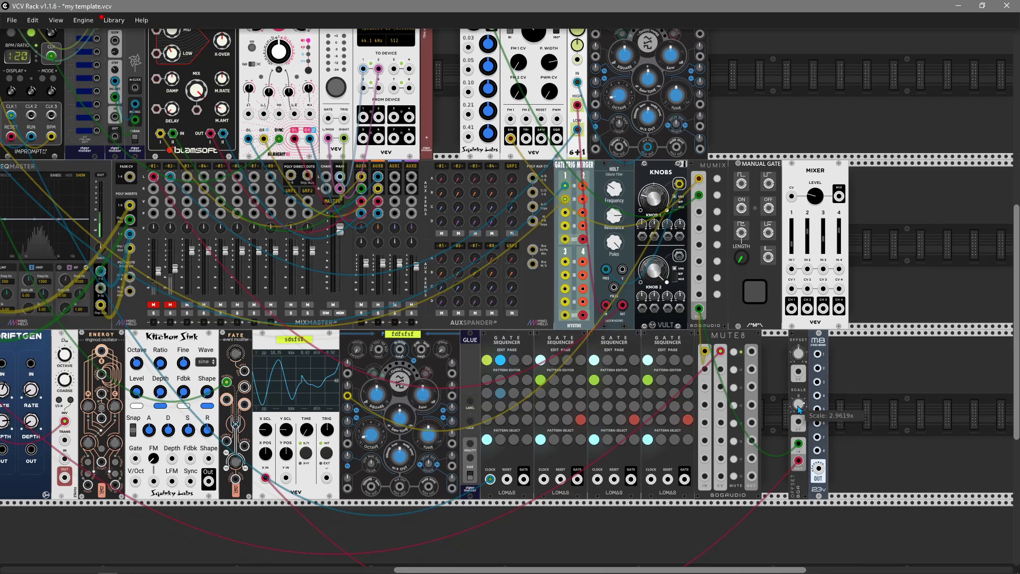
drag(798, 353, 798, 356)
right_click(793, 337)
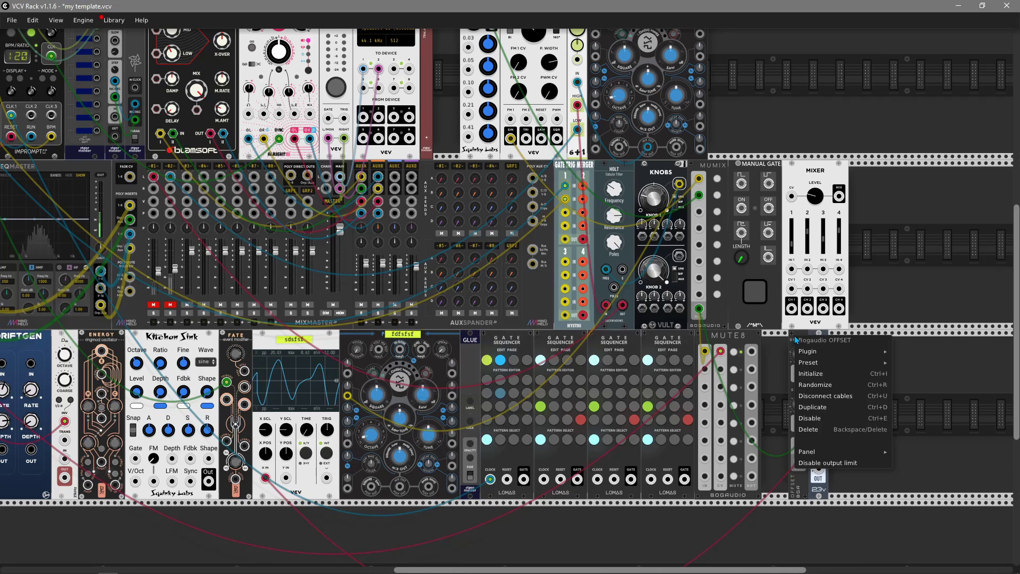
click(789, 419)
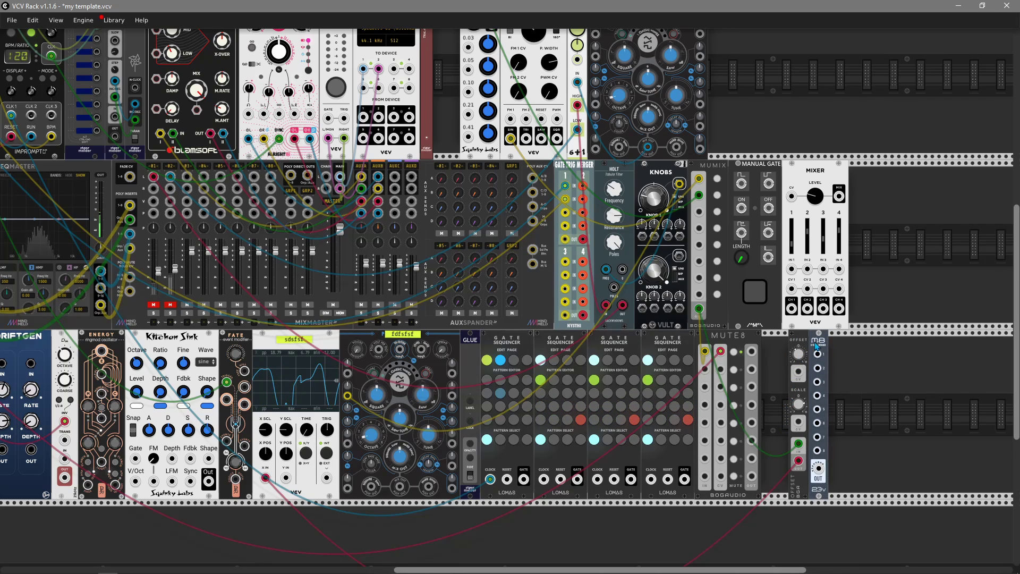
- Delete the OFFSET module
right_click(796, 340)
click(813, 435)
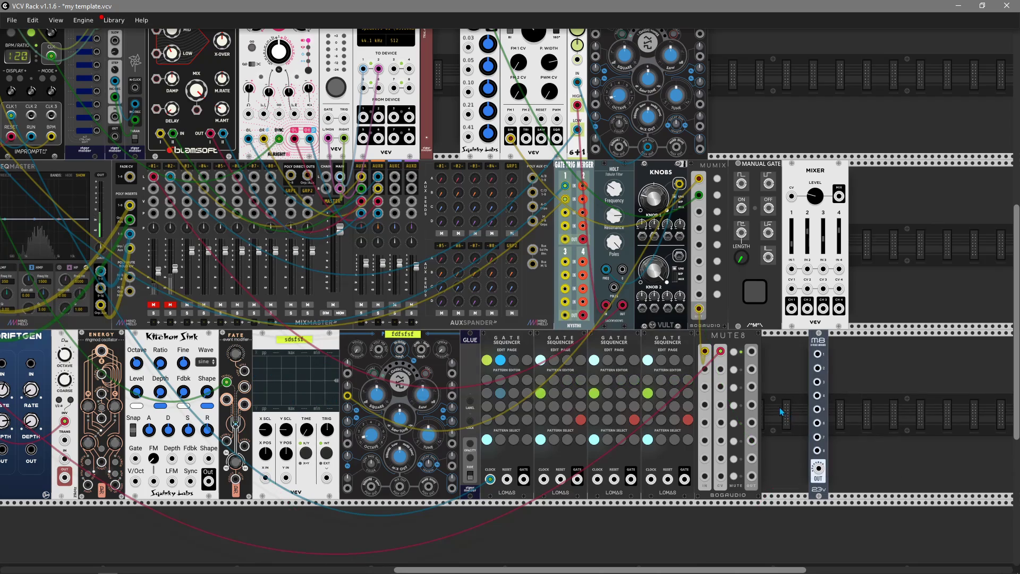
- Add a VCV Octave module beside MUTE8 and try octave shifts of -2 and 0
right_click(783, 414)
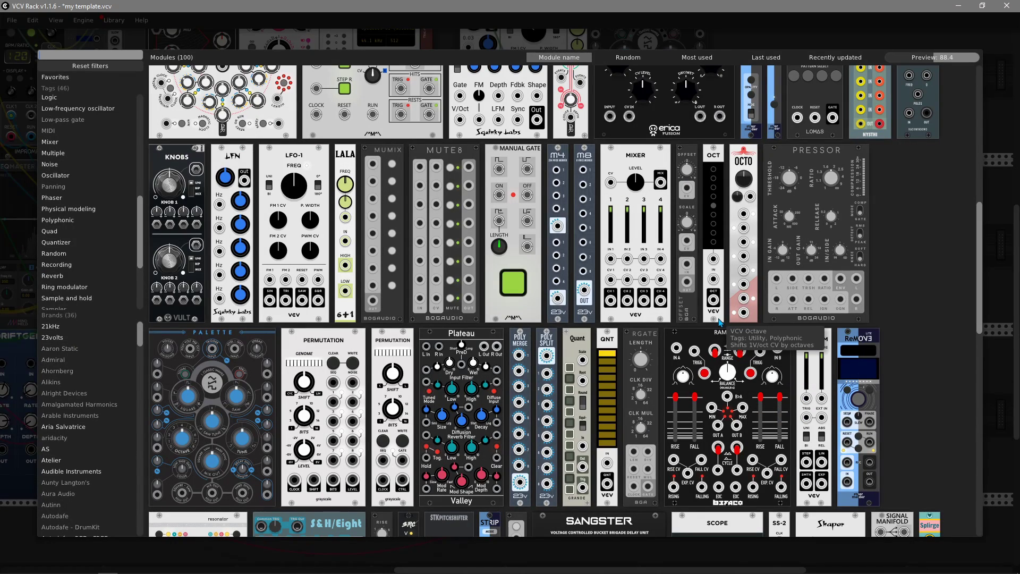
key(Escape)
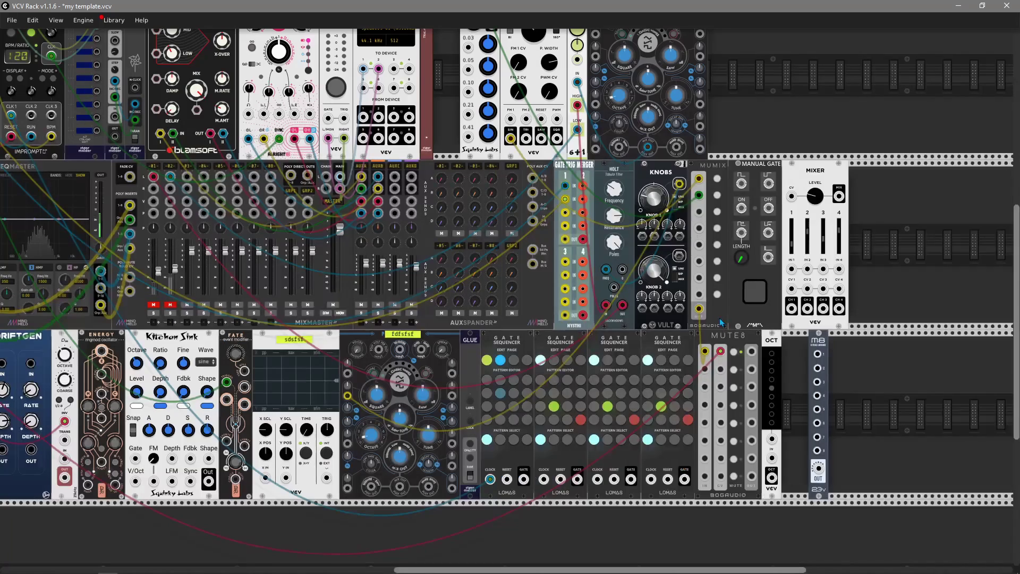
click(773, 372)
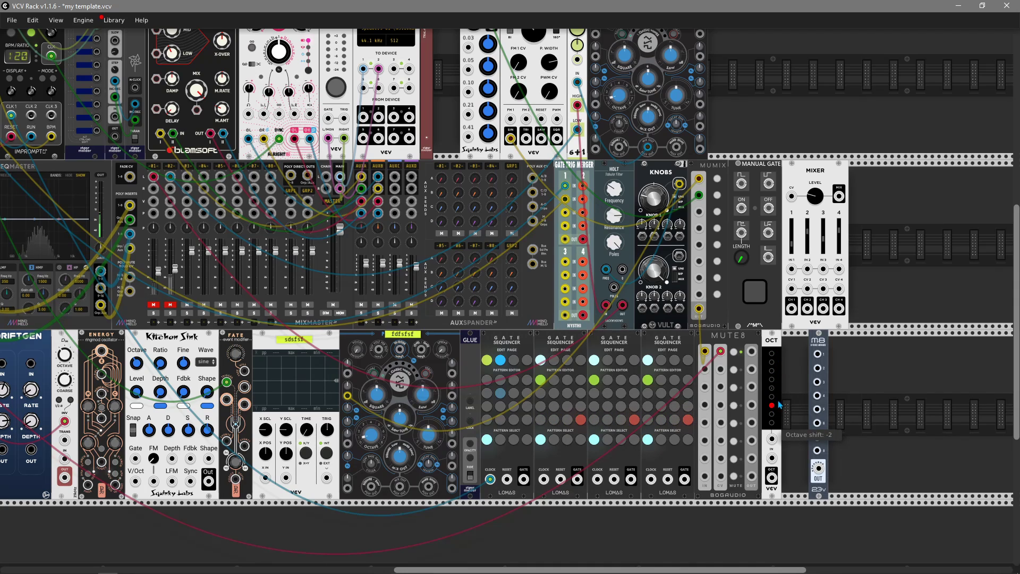
click(773, 388)
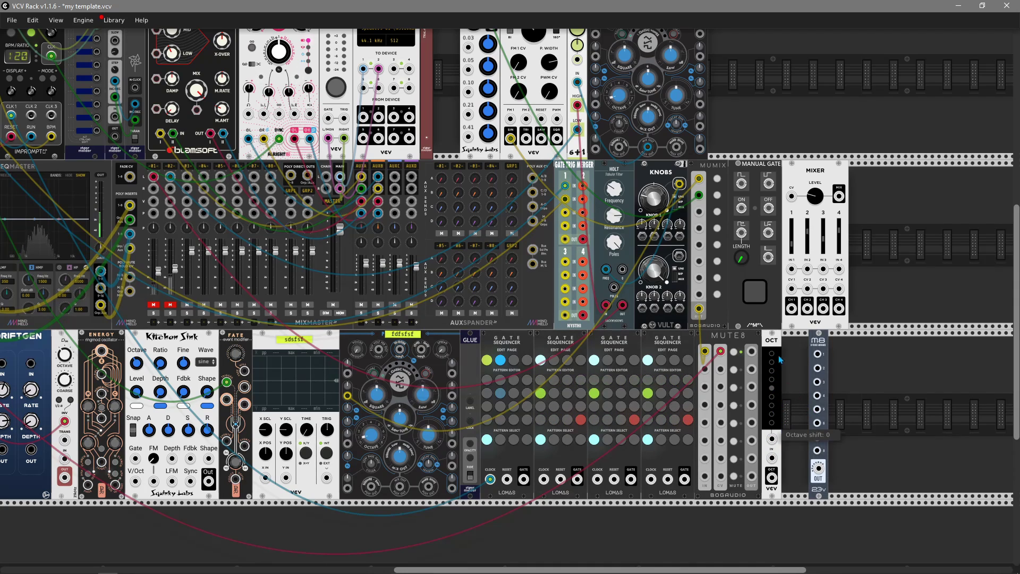
- Replace the Octave module with an RJModules Octo beside MUTE8
right_click(775, 344)
click(795, 436)
right_click(777, 409)
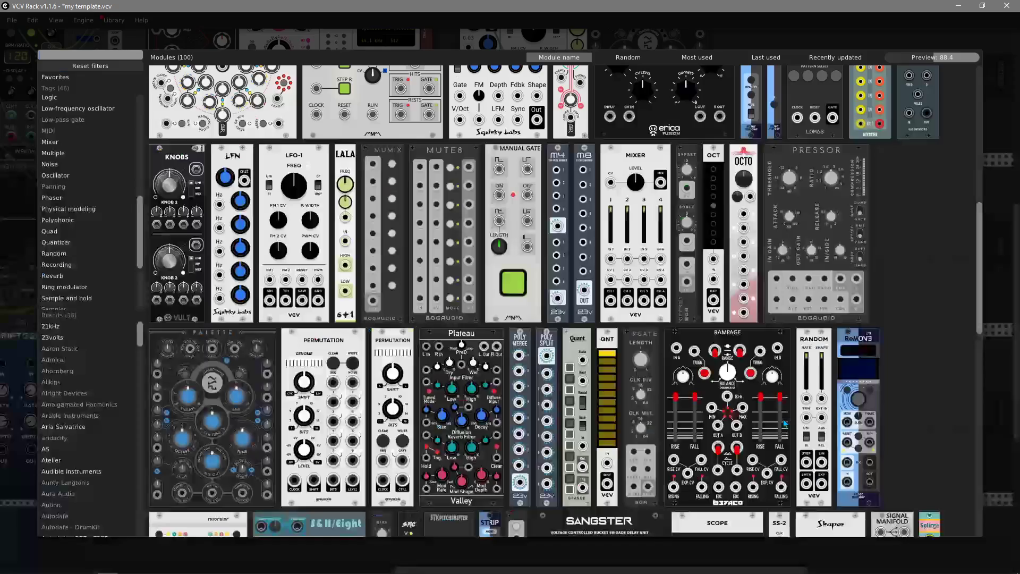
click(746, 304)
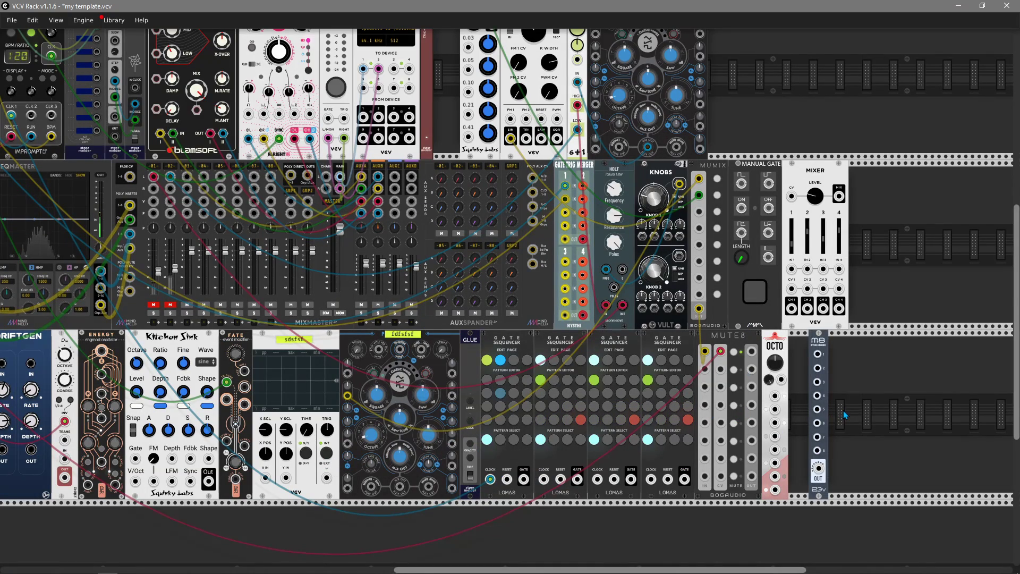
- Set Octo's wave mode to Sin and patch two of its outputs into the scope's X and Y inputs
right_click(776, 350)
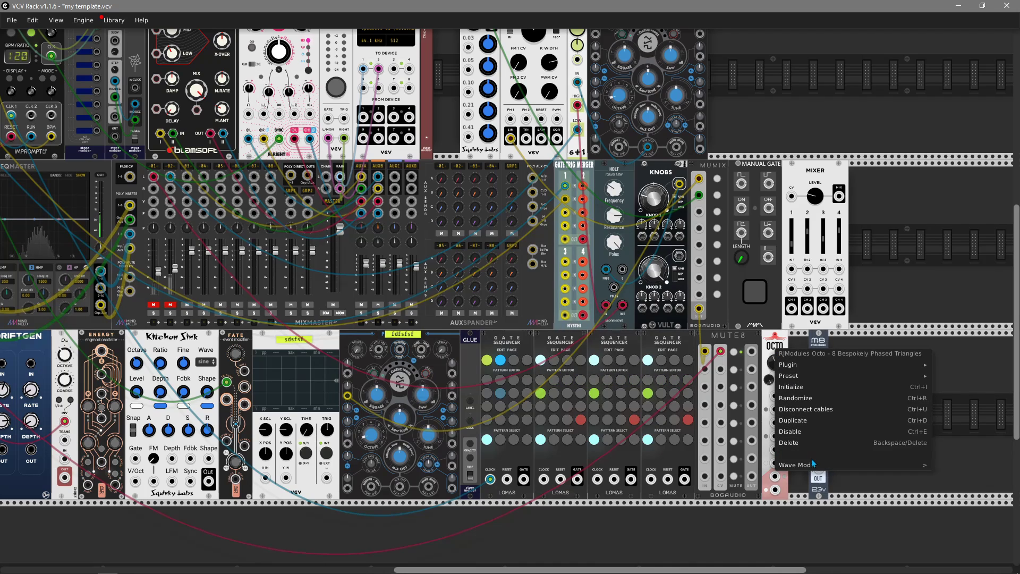
mouse_move(812, 465)
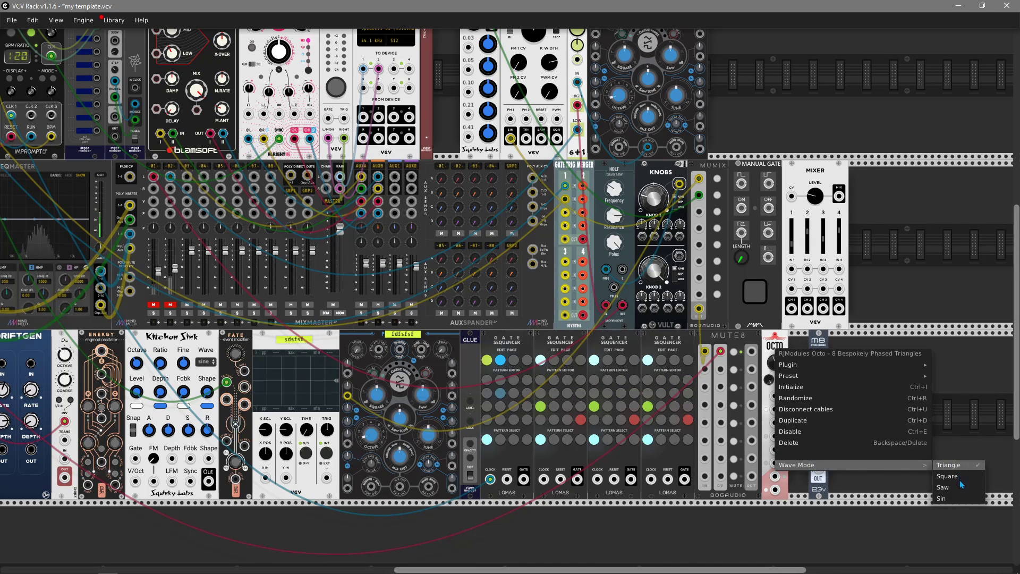
click(960, 501)
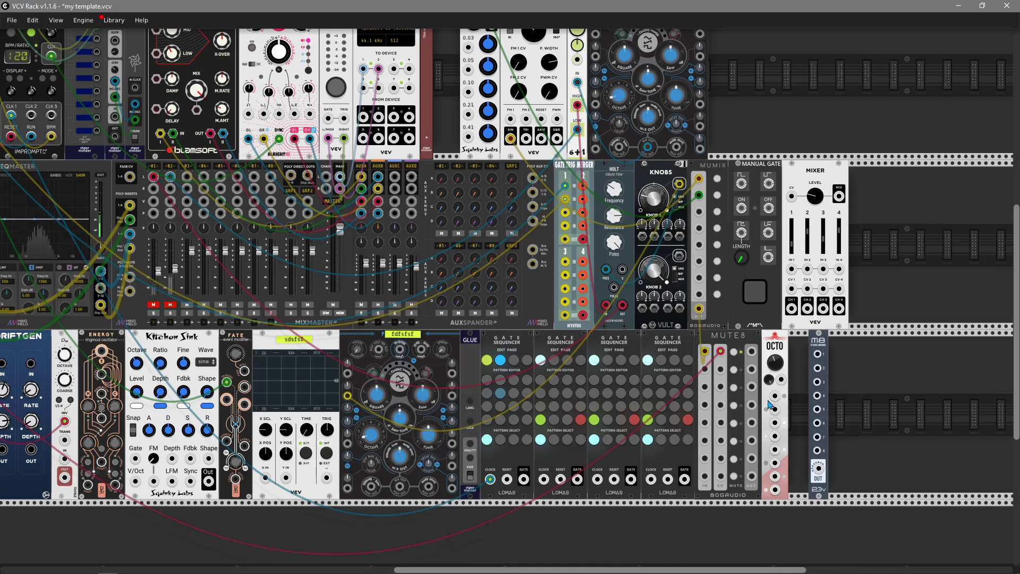
drag(776, 396, 770, 369)
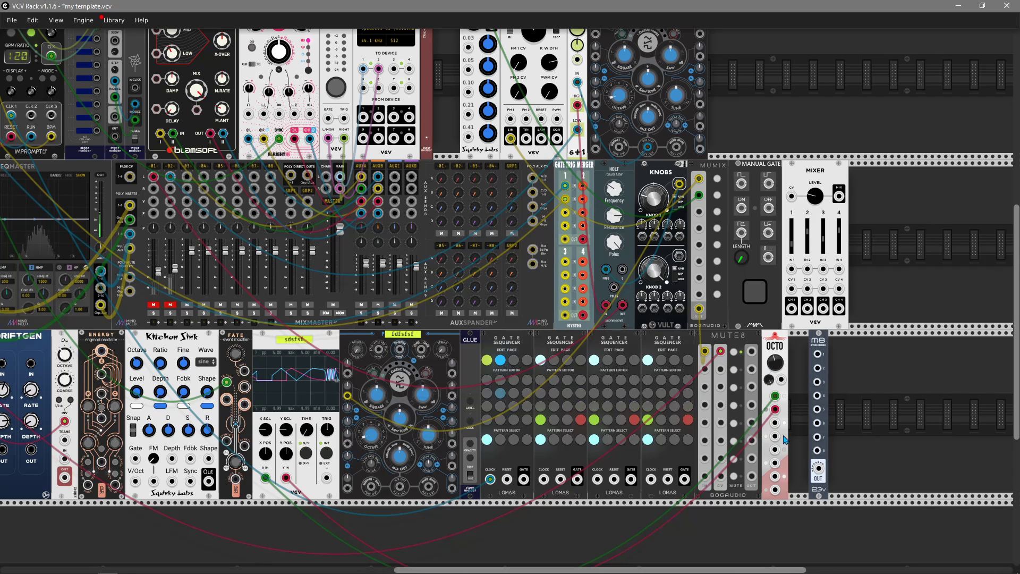
- Delete the Octo module and add a Bogaudio PRESSOR directly after M8
right_click(774, 340)
click(798, 428)
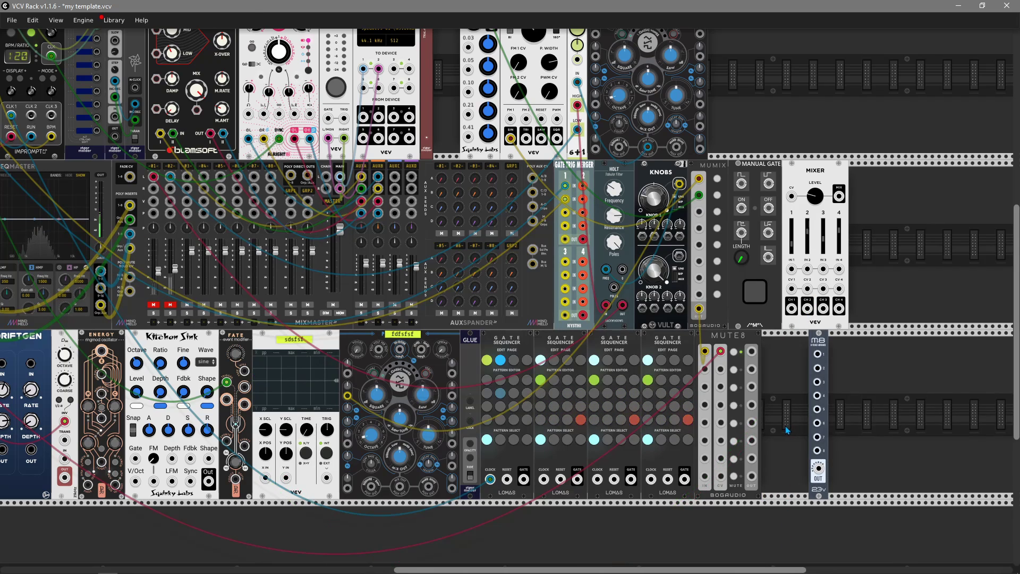
right_click(798, 412)
click(840, 292)
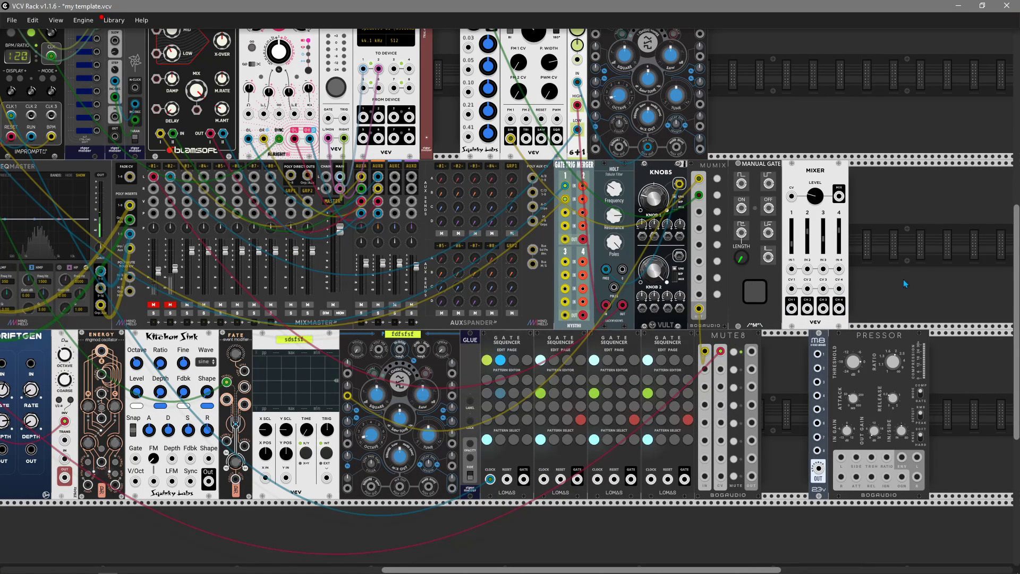
- Move PRESSOR directly after Mixer in the row above, and M8 directly after Palette in the row above that
right_click(876, 341)
click(870, 340)
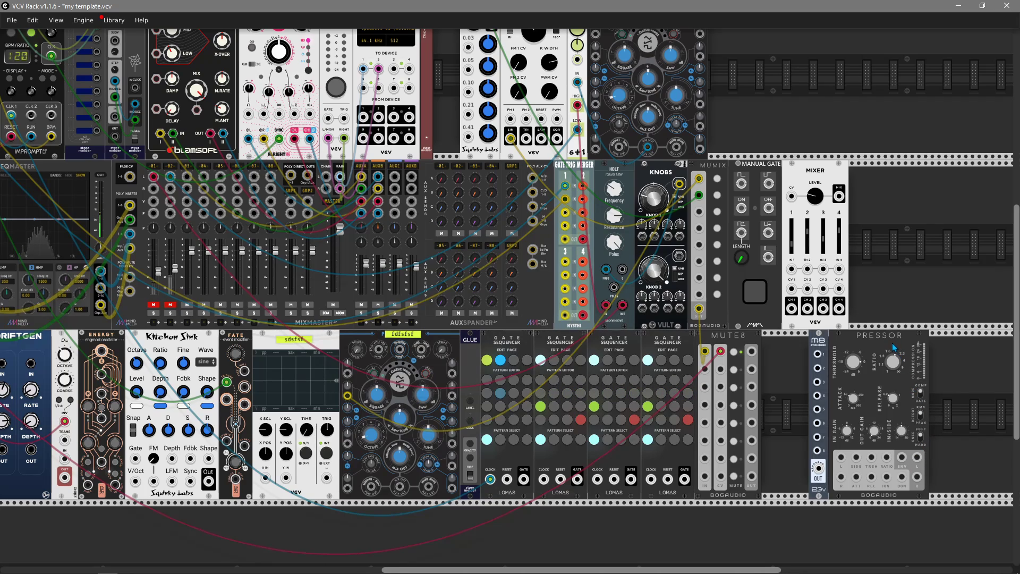
drag(898, 352, 917, 182)
drag(821, 339, 716, 102)
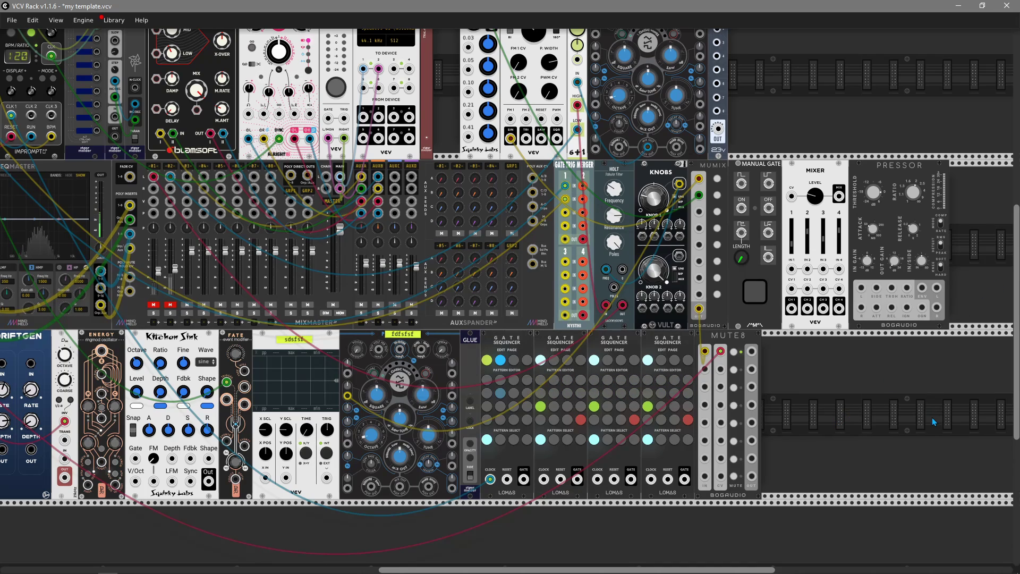
- Add an Atelier Palette module beside MUTE8 to view its model options, and delete it again
scroll(918, 417, right, 2)
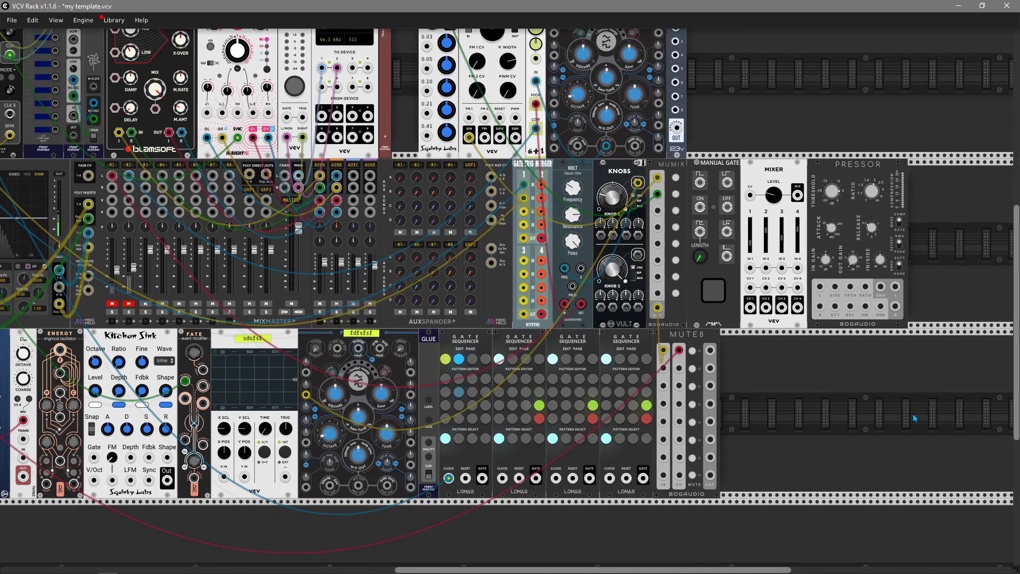
right_click(796, 416)
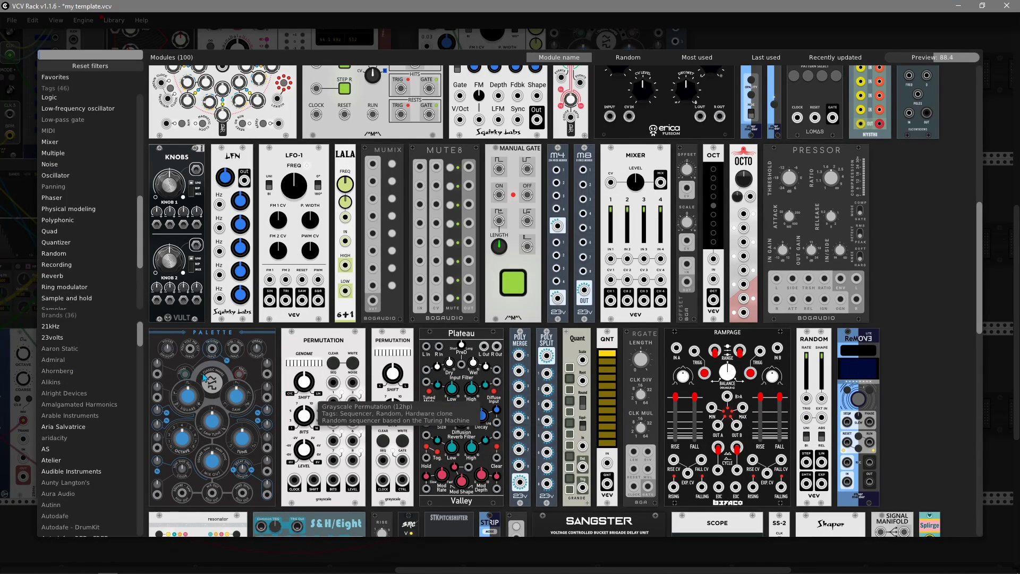
click(218, 383)
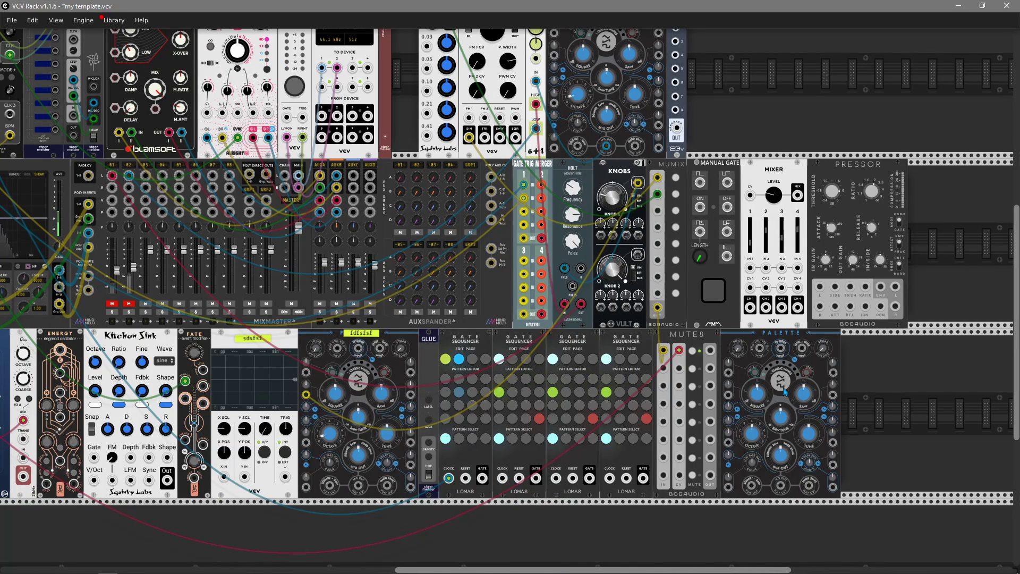
right_click(786, 338)
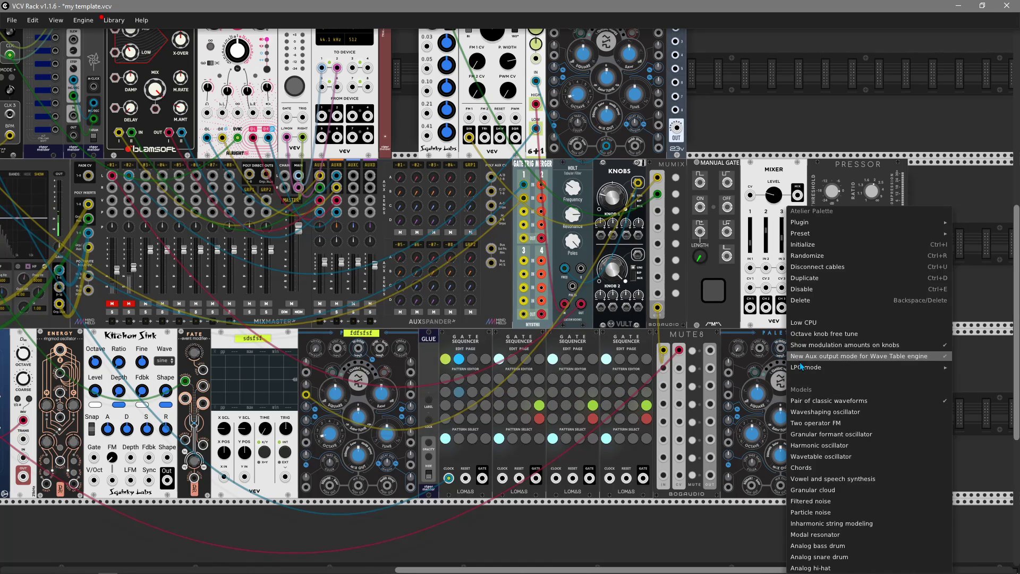
click(812, 301)
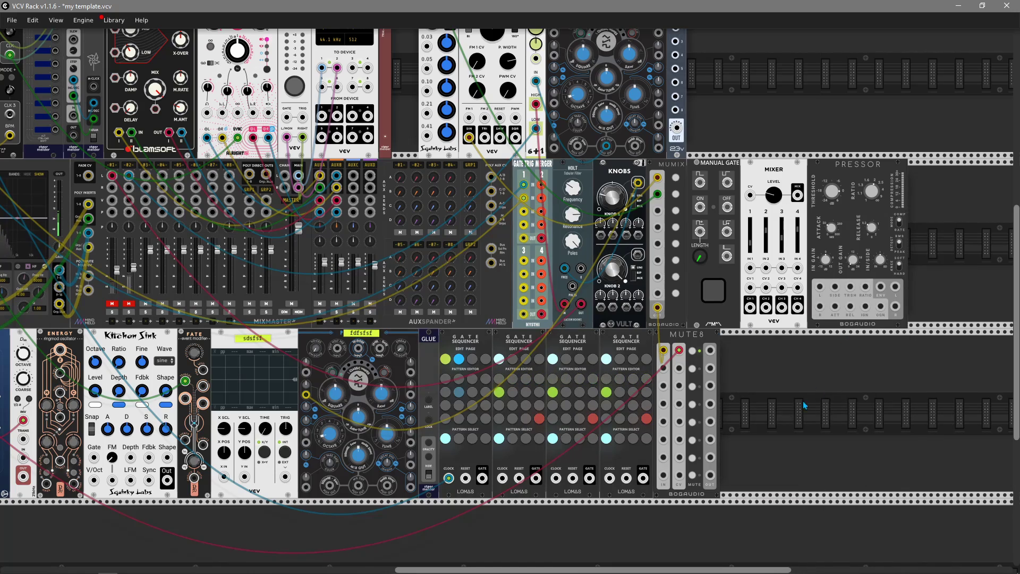
- Add the wide and the narrow Grayscale Permutation modules side by side directly after MUTE8
key(Return)
key(Escape)
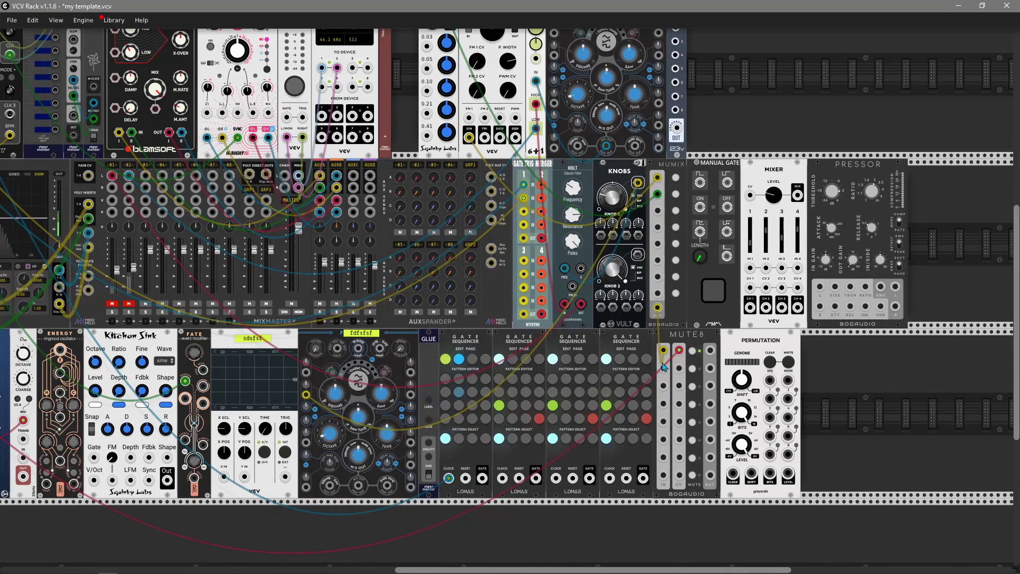
right_click(854, 344)
click(413, 396)
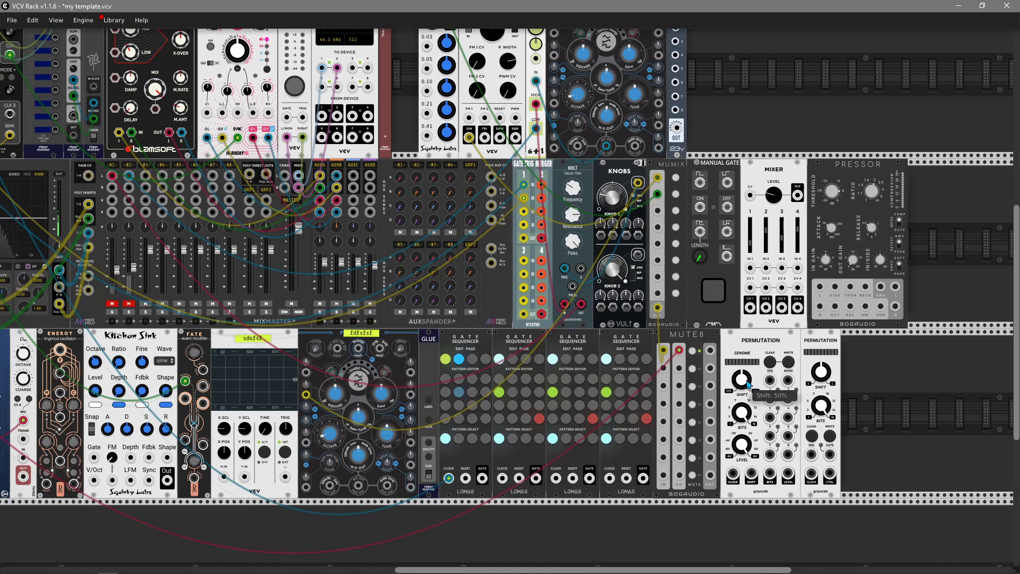
- Try out the wide Permutation's Shift near 0.55%, its Bits at 3 and its Level at about 2.5 V
drag(742, 380, 742, 373)
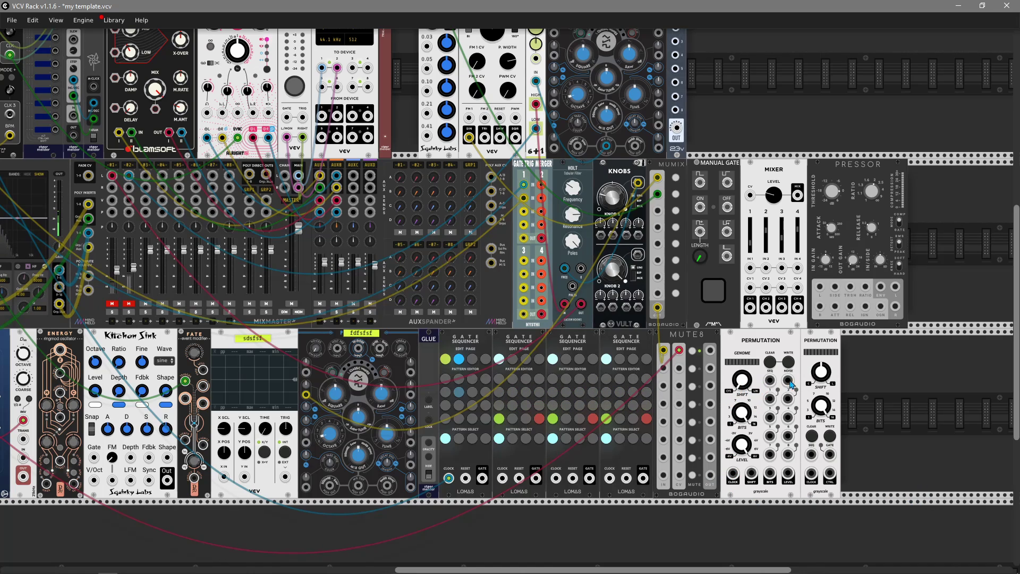
drag(822, 373, 821, 371)
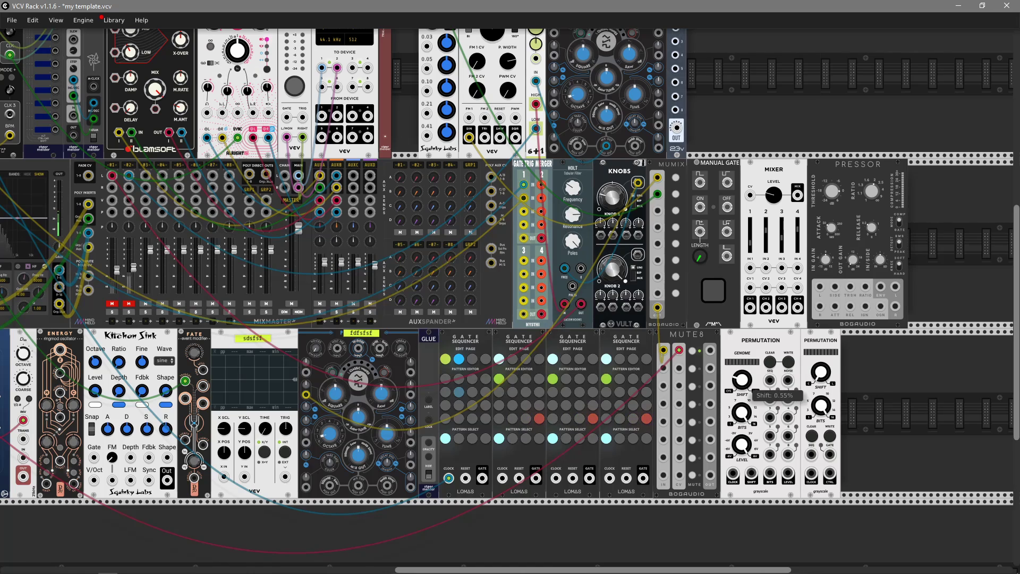
drag(744, 378, 743, 409)
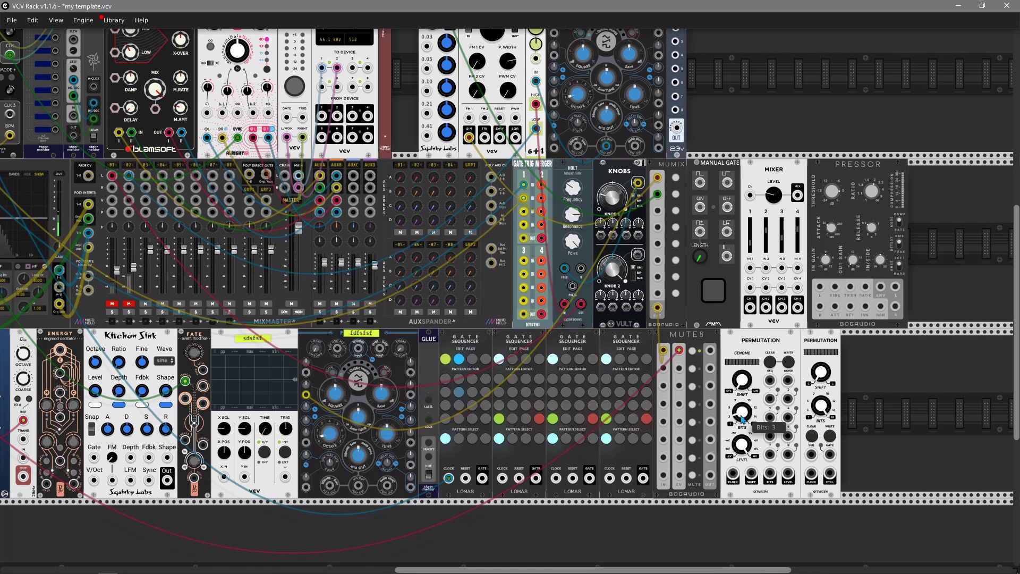
drag(742, 418, 742, 414)
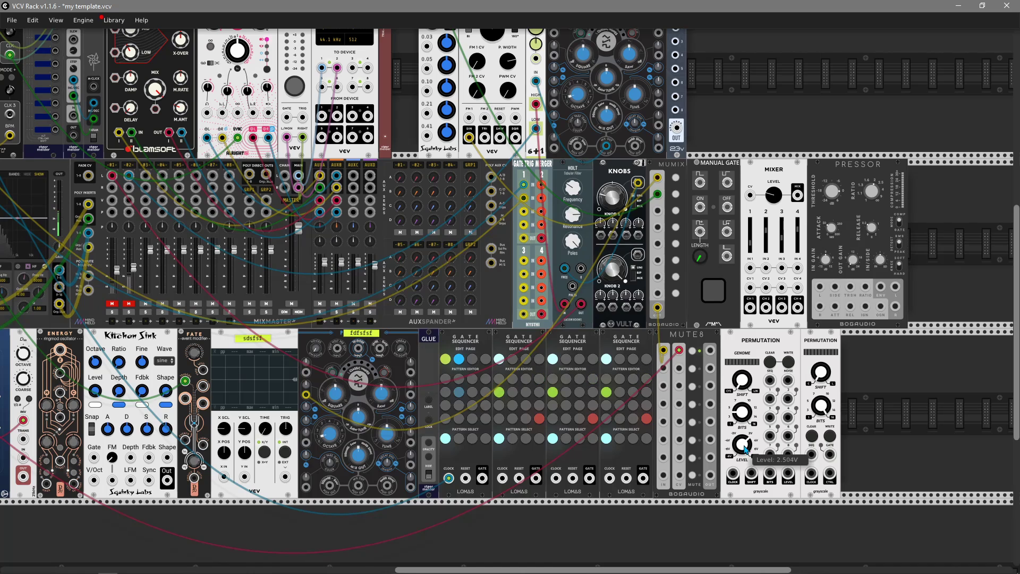
- Add a Valley Plateau module directly after the narrow Permutation and try its Mod Depth knob
drag(945, 411, 888, 401)
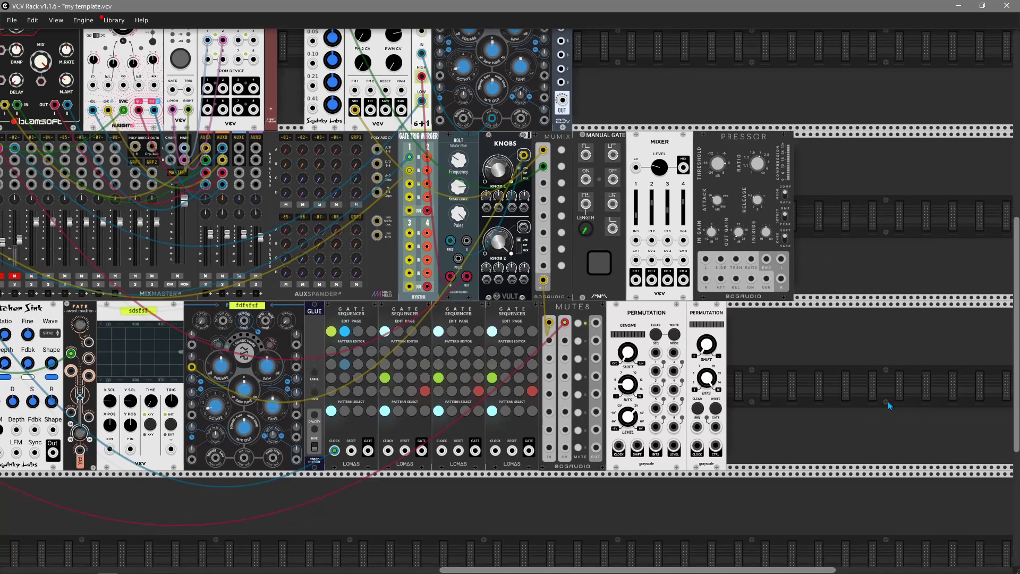
right_click(887, 401)
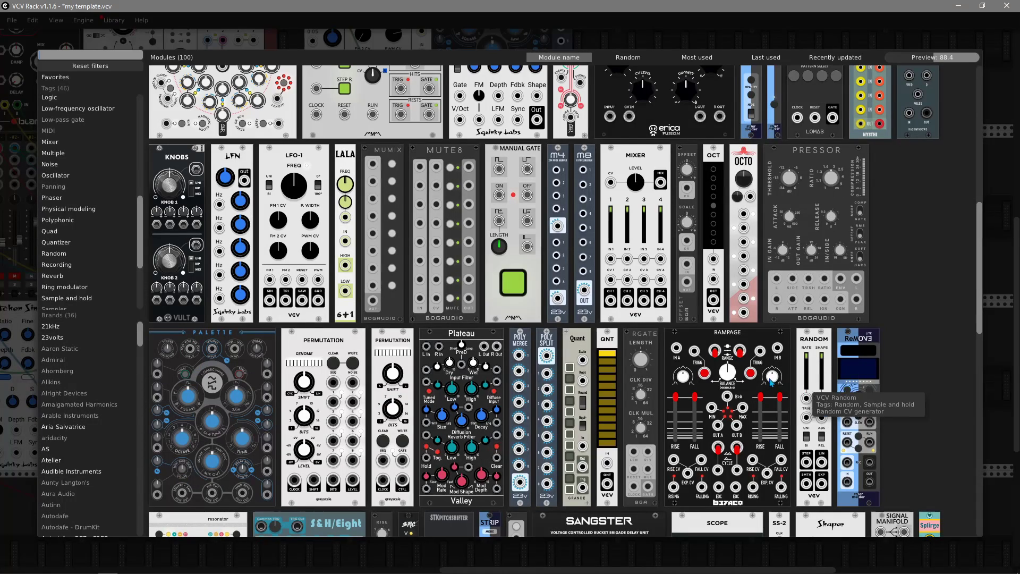
click(461, 389)
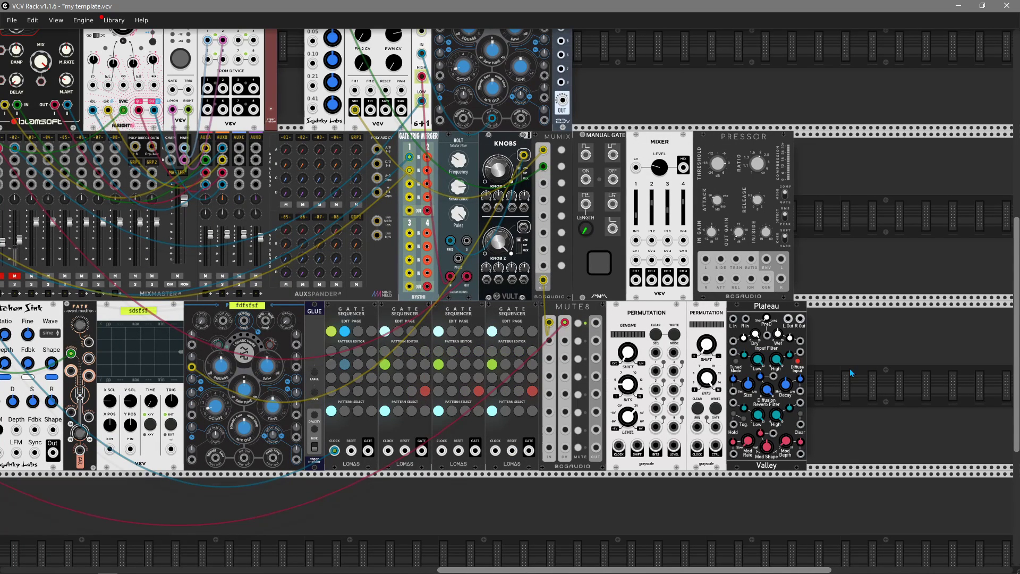
drag(785, 441, 790, 443)
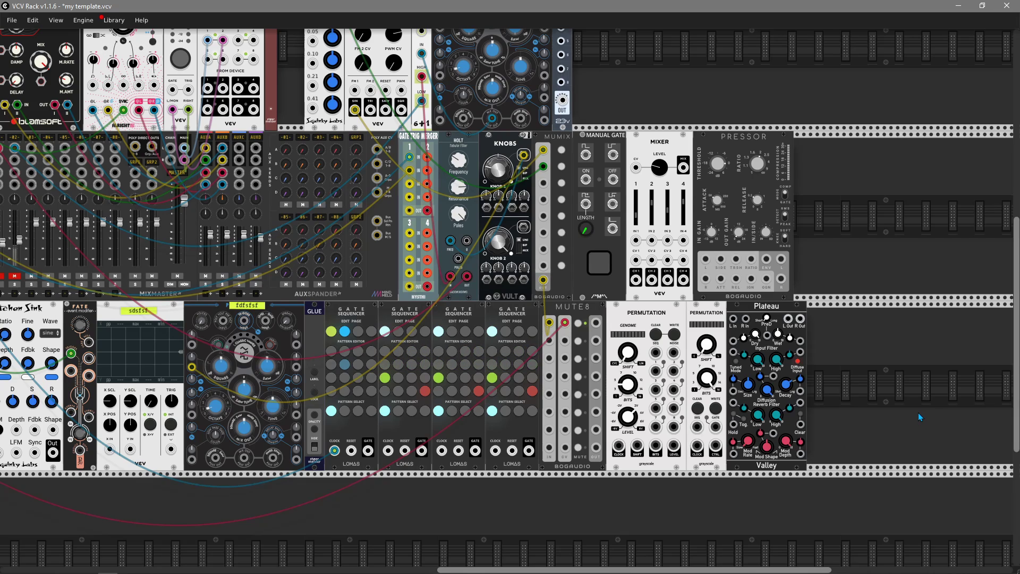
- Add 23volts PolyMerge and PolySplit after Plateau, leave a gap between them, and check PolyMerge's voices-per-input options
right_click(841, 417)
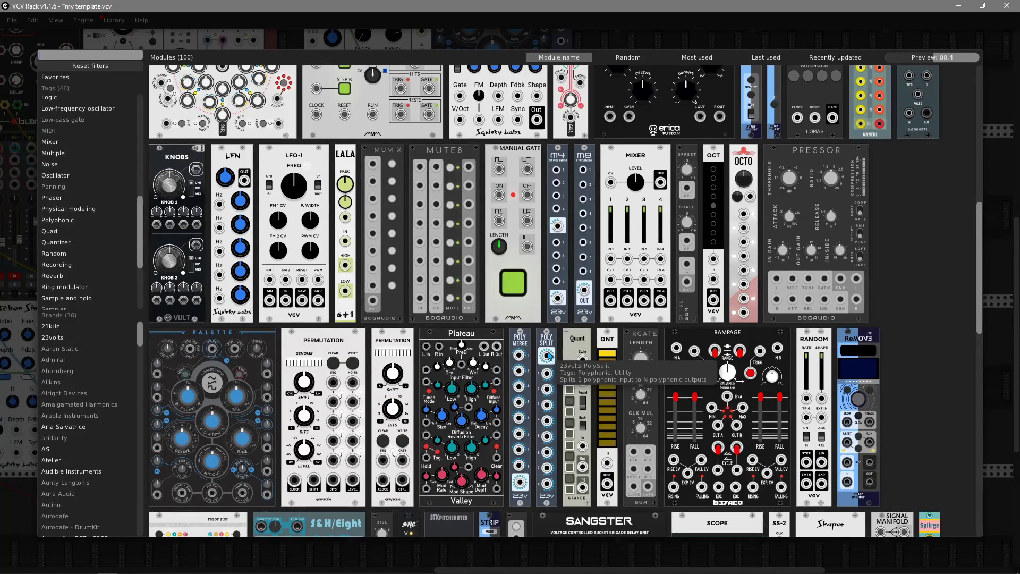
click(548, 356)
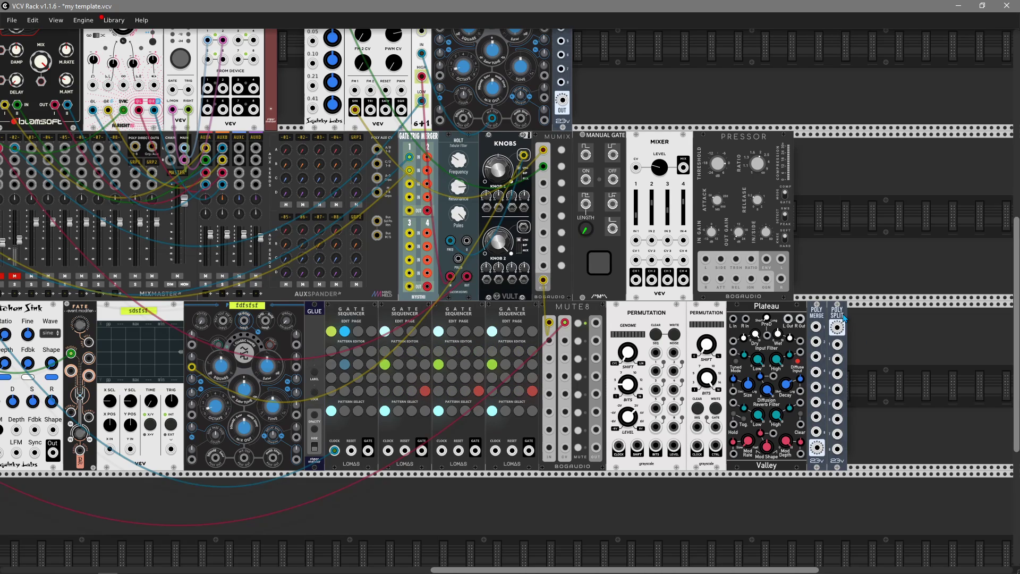
drag(837, 321, 878, 321)
right_click(815, 315)
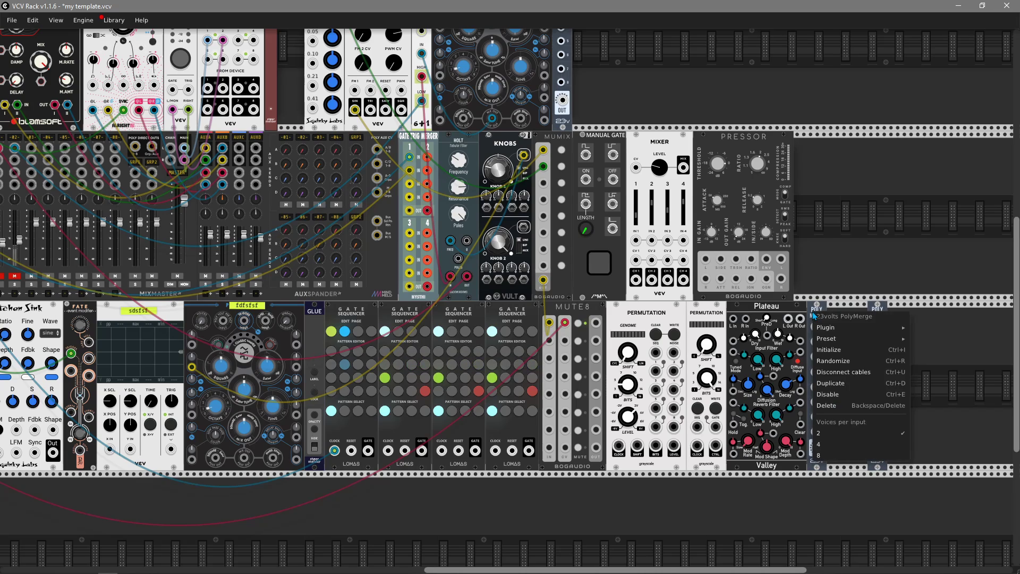
click(830, 445)
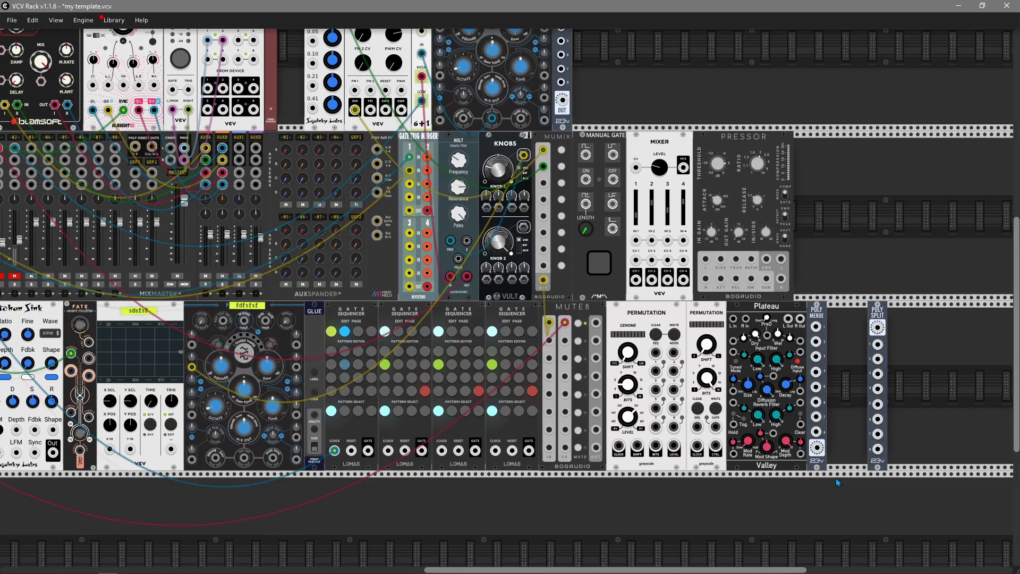
- Search the module library for "chor" and add an Impromptu Chord-Key directly after PRESSOR
drag(69, 232, 514, 400)
drag(514, 404, 176, 492)
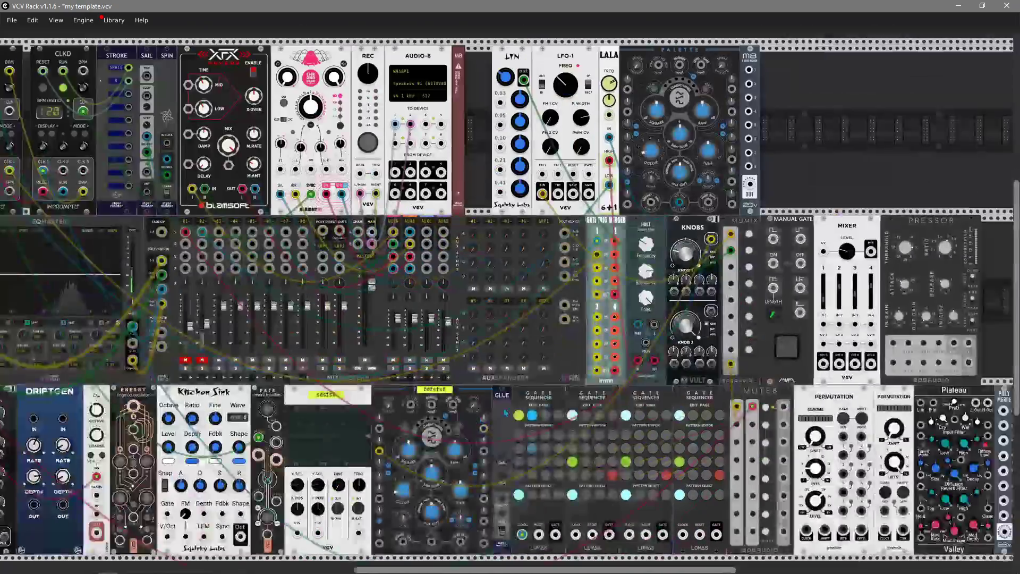
drag(967, 280, 664, 267)
right_click(771, 280)
text(sh)
key(BackSpace)
key(BackSpace)
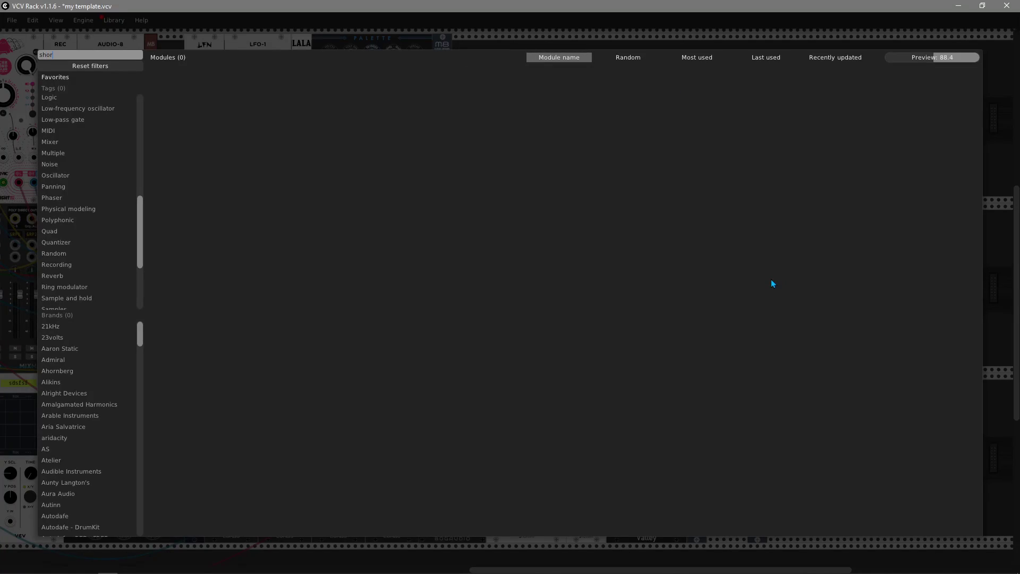
text(cho)
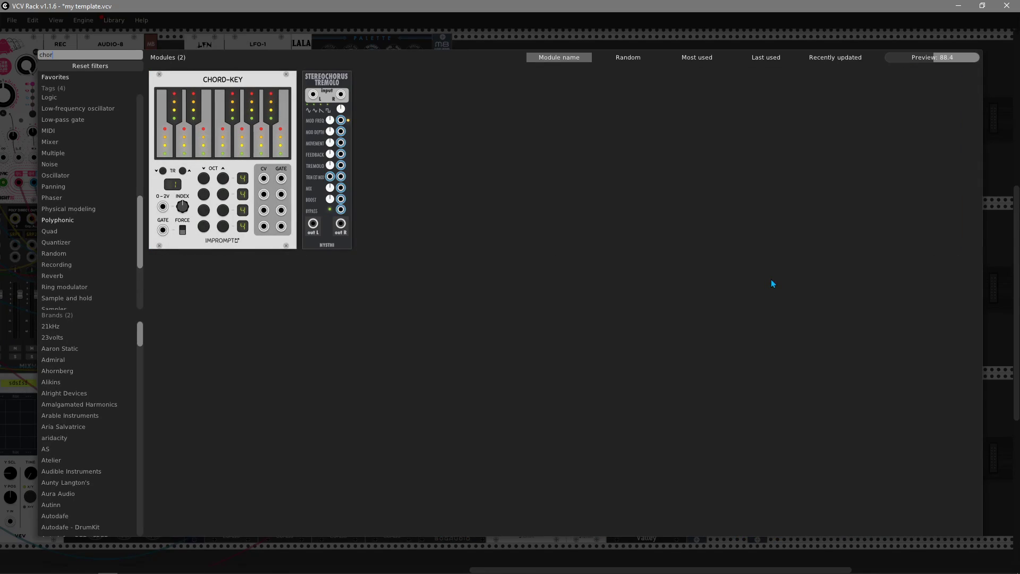
drag(279, 229, 799, 291)
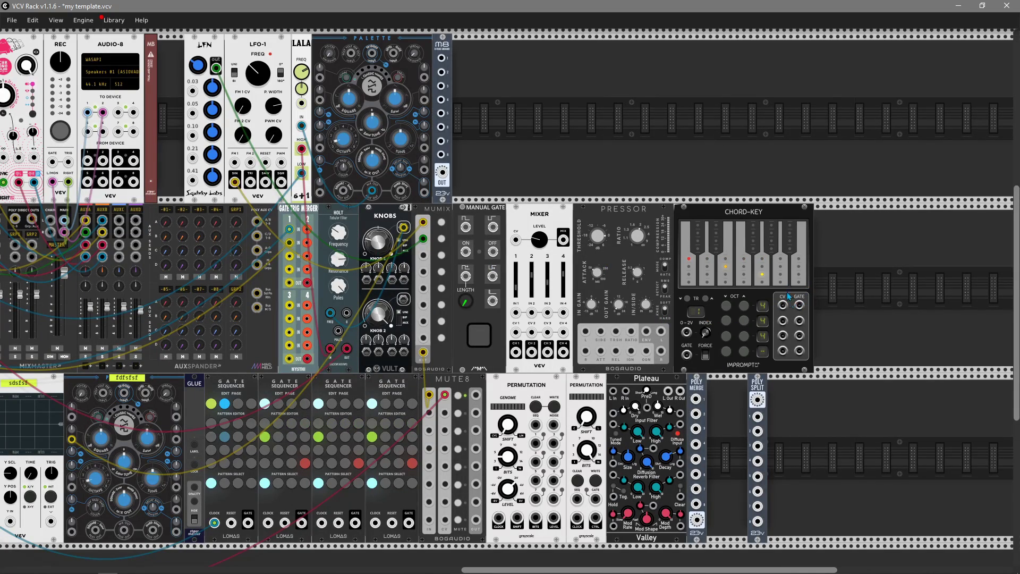
- Make Chord-Key poly merge its second and third outputs into the top note, and patch its first CV output into PolyMerge's first input
right_click(769, 213)
mouse_move(850, 464)
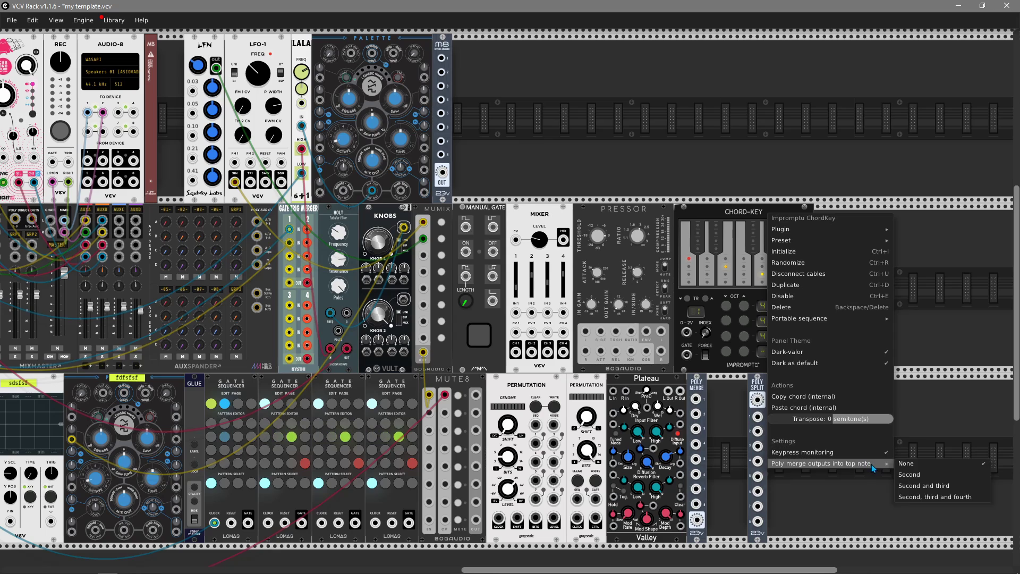
click(924, 485)
drag(783, 306, 702, 400)
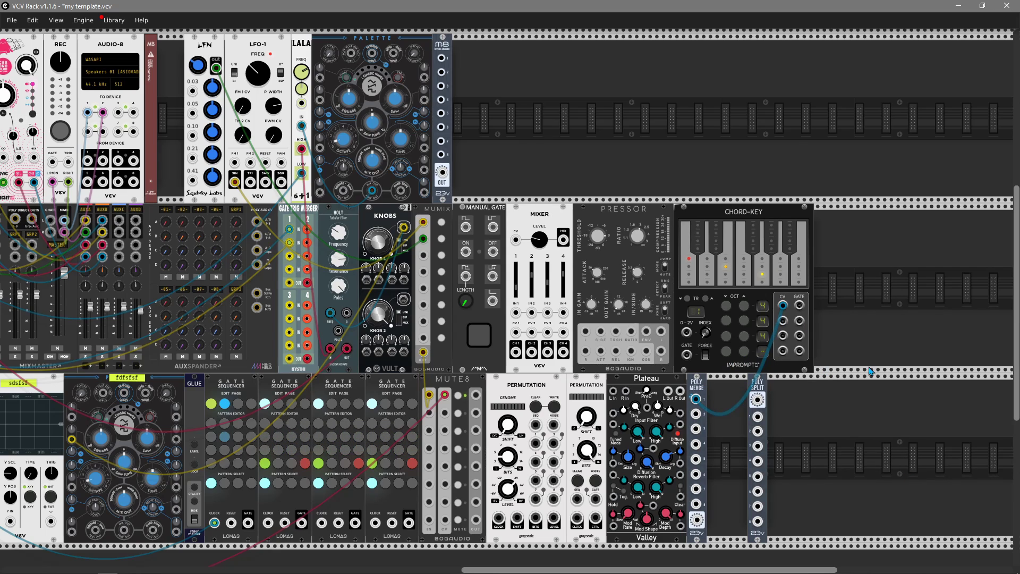
- Duplicate the Chord-Key beside the original, switch the copy to a different chord, and patch its first CV output into PolyMerge's second input
key(ctrl+d)
drag(815, 201, 860, 340)
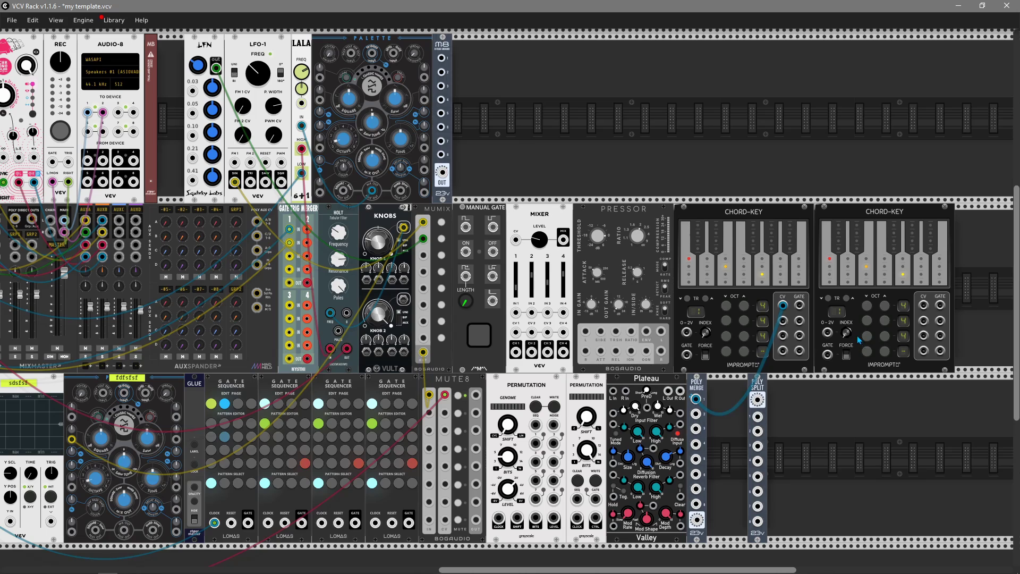
drag(923, 305, 695, 413)
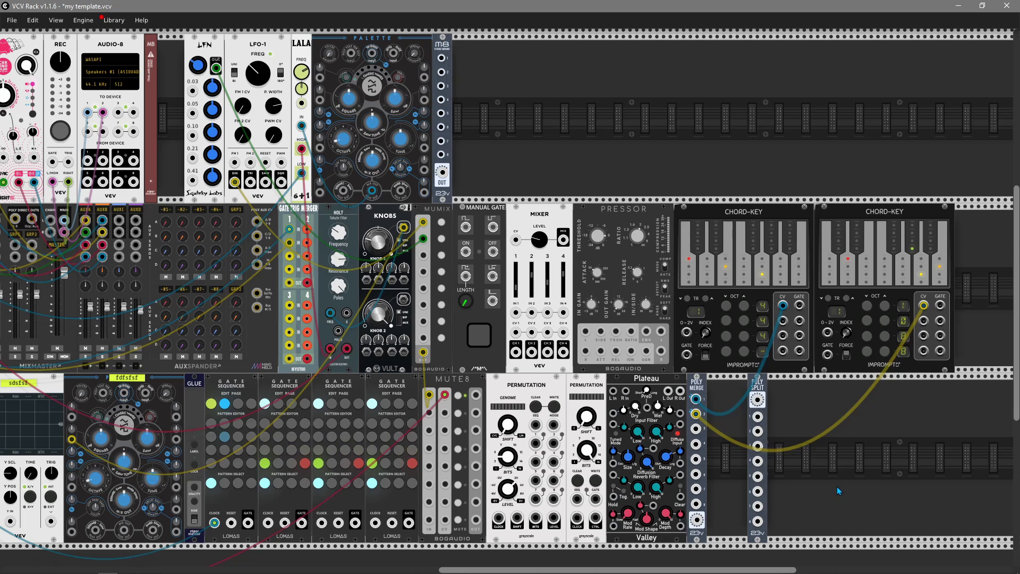
- Review PolyMerge's voices-per-input options and move PolySplit directly next to PolyMerge
scroll(839, 491, down, 1)
right_click(693, 378)
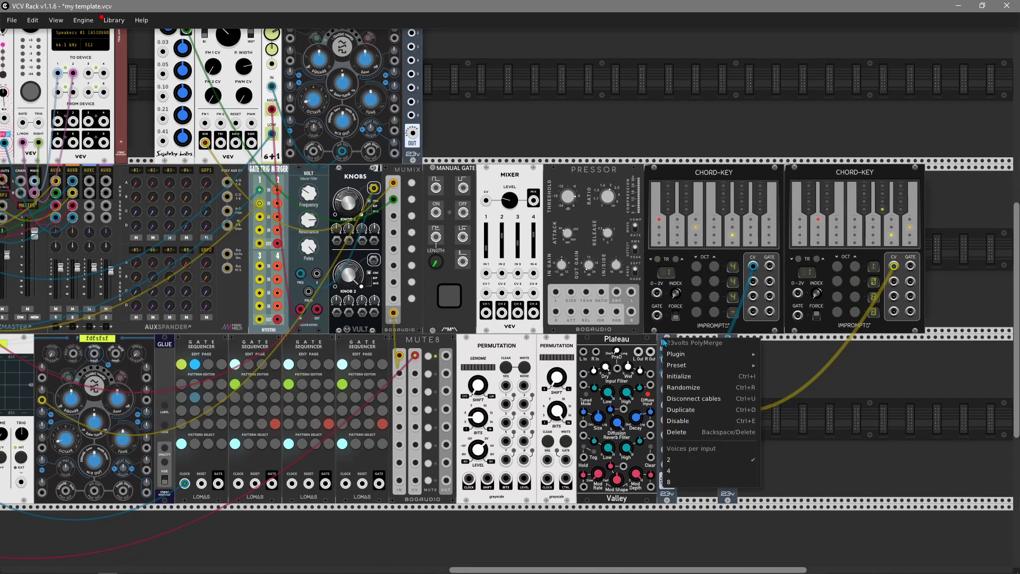
click(686, 471)
scroll(760, 441, left, 2)
scroll(760, 441, down, 1)
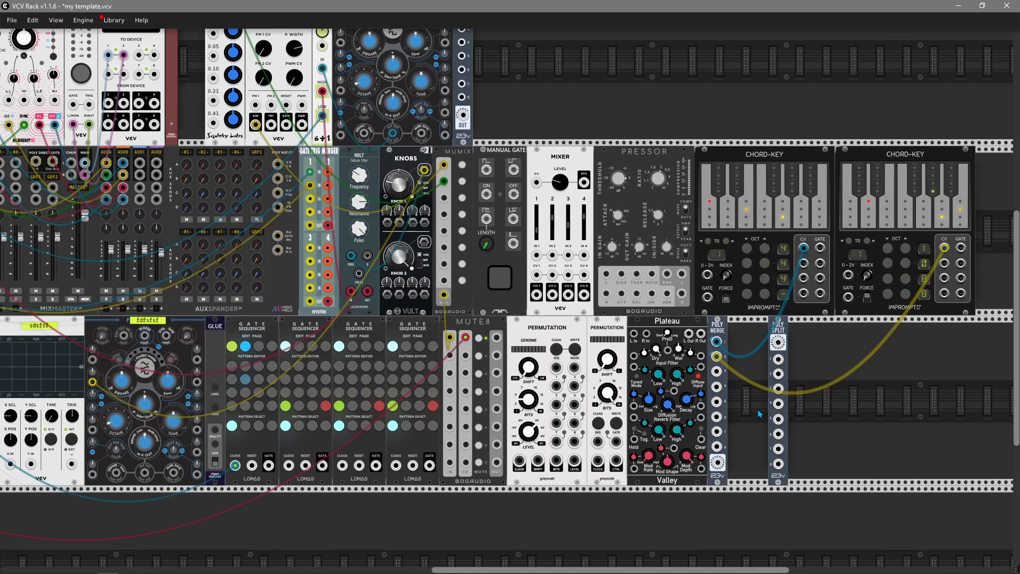
drag(779, 404, 738, 404)
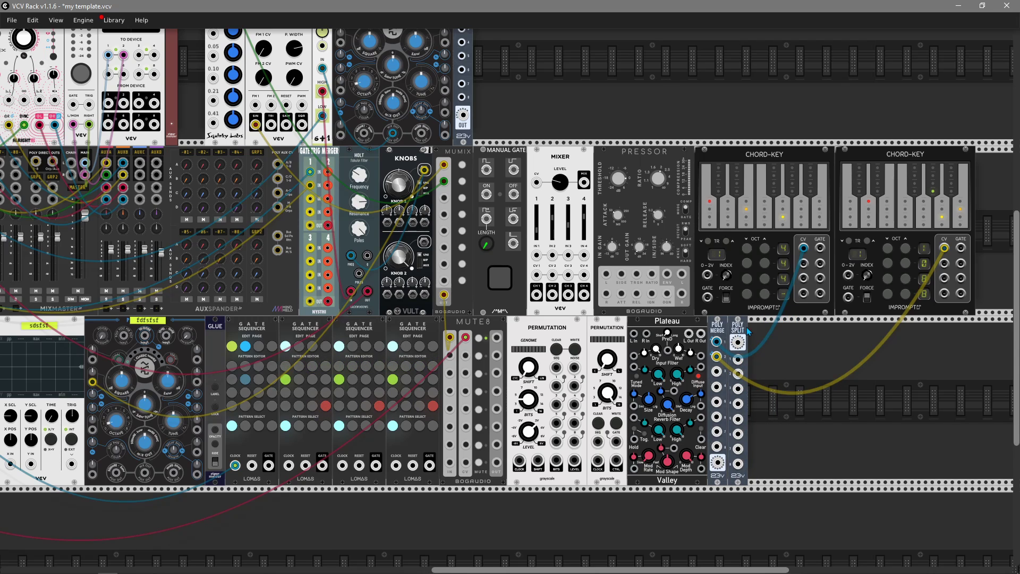
- Clear the library's search filter and add a Grande Quant module directly after PolySplit
right_click(795, 400)
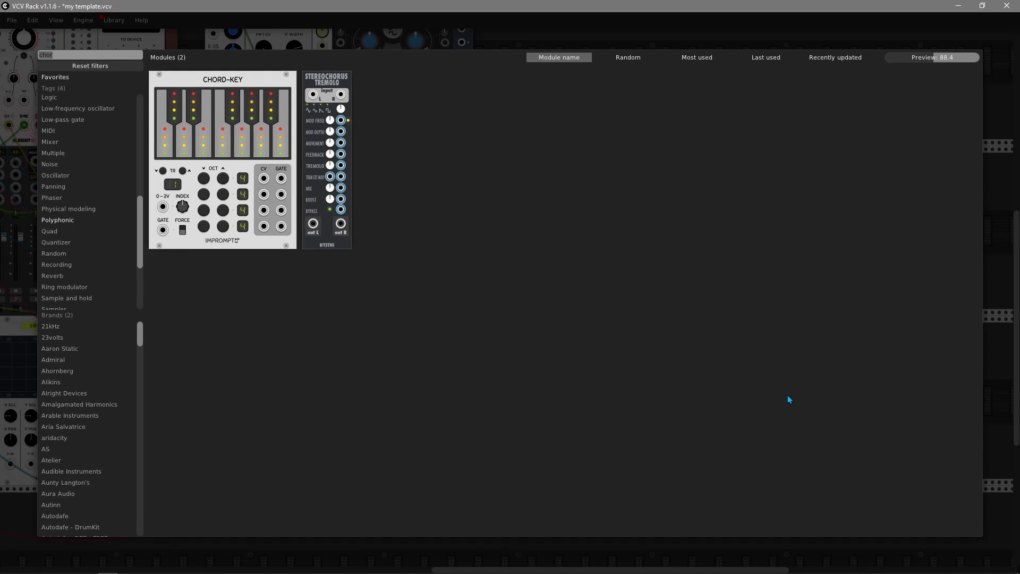
click(121, 65)
scroll(752, 385, down, 5)
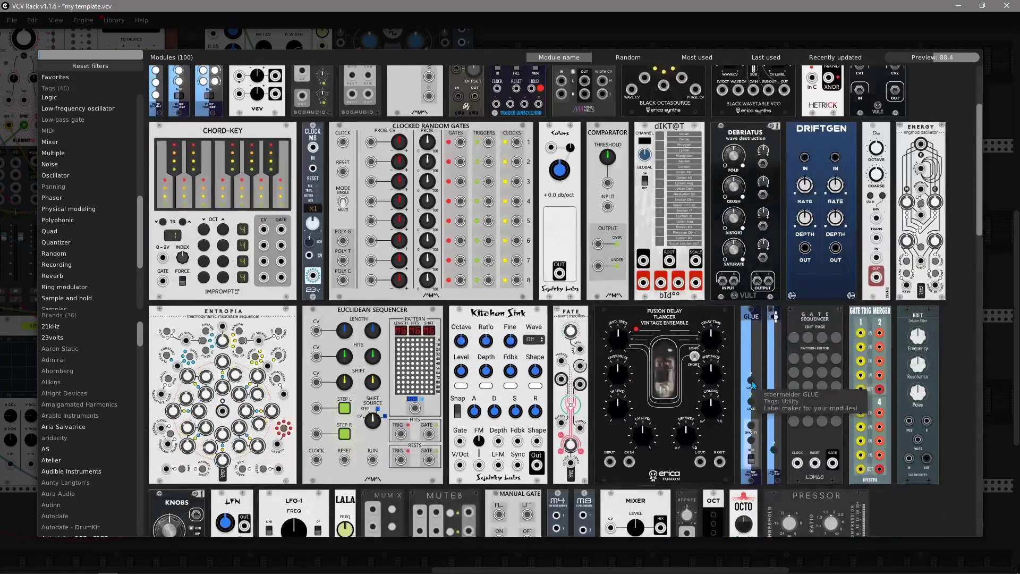
scroll(752, 386, down, 8)
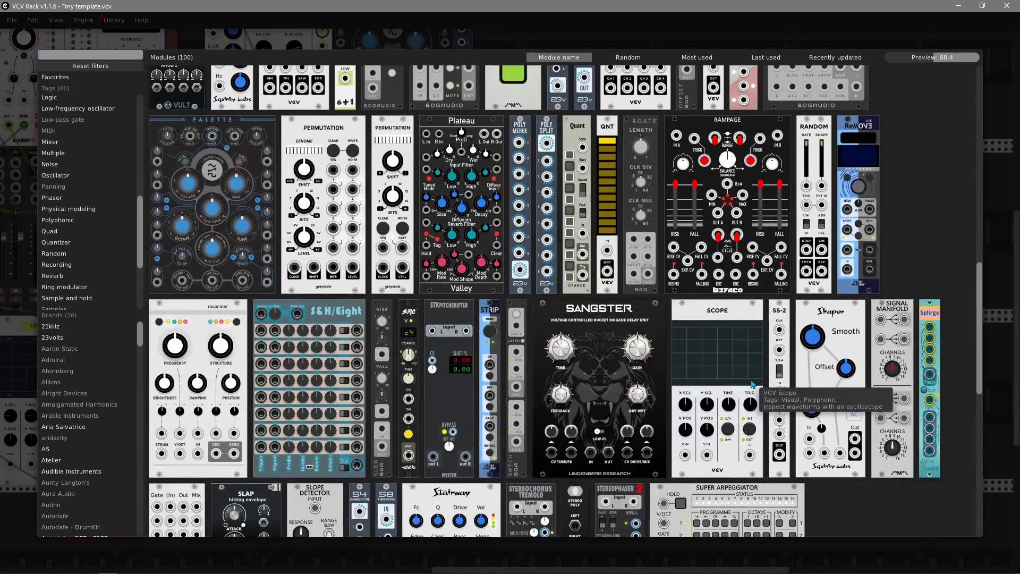
scroll(717, 337, up, 1)
click(580, 212)
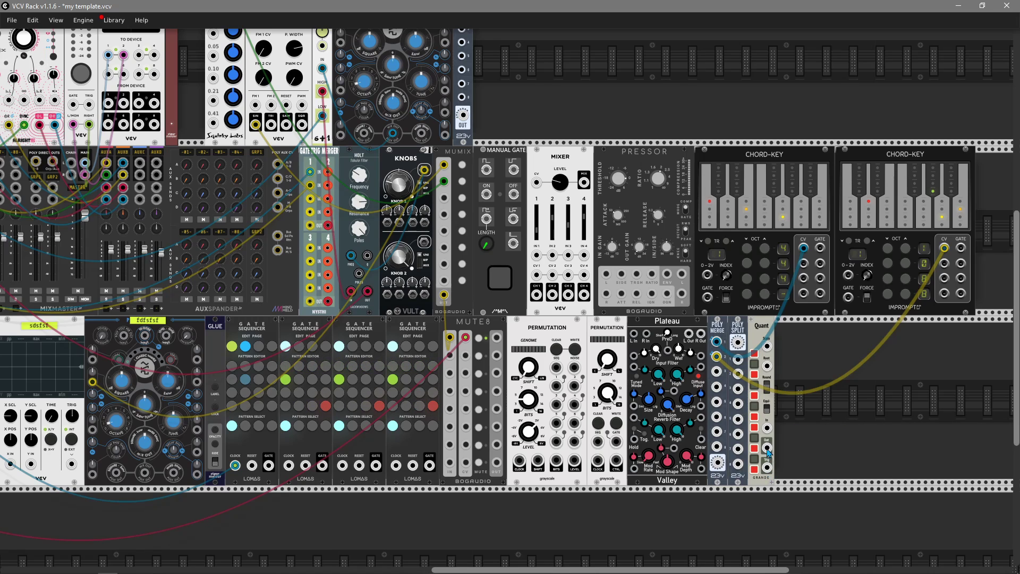
- Try Quant's Rounding switch, including the -1 setting, and delete the Quant module from the rack
click(768, 389)
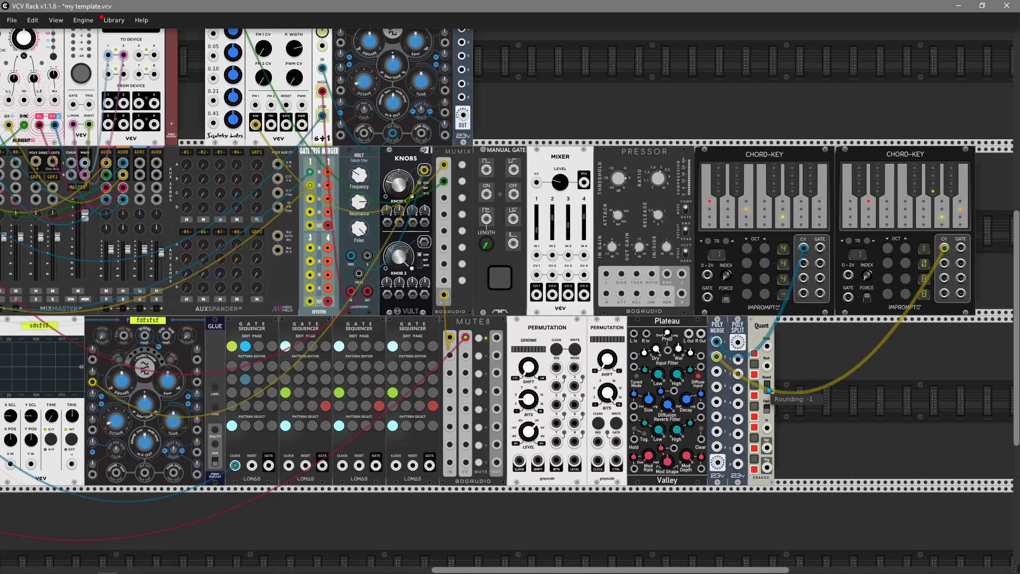
click(768, 390)
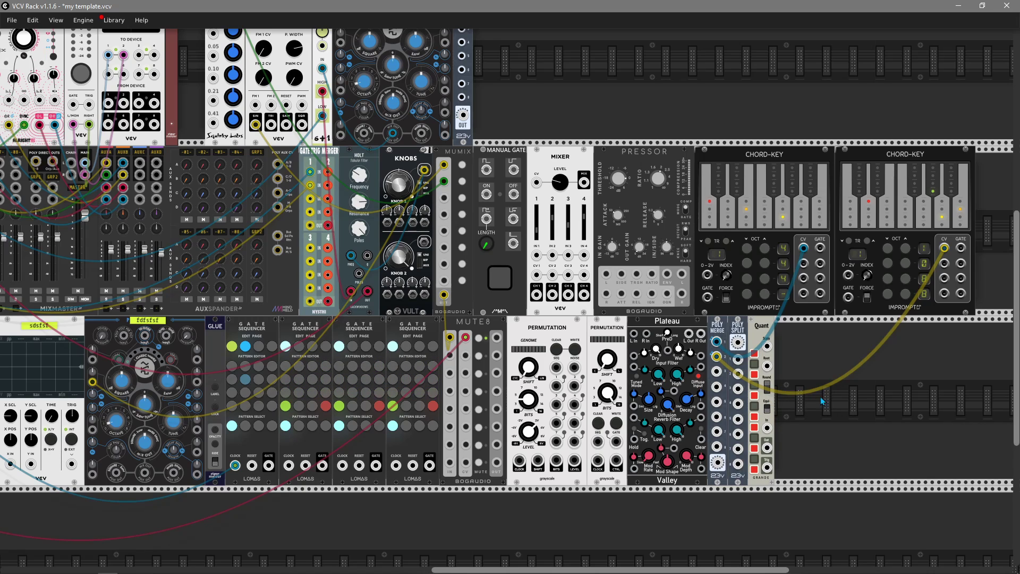
right_click(766, 329)
click(762, 326)
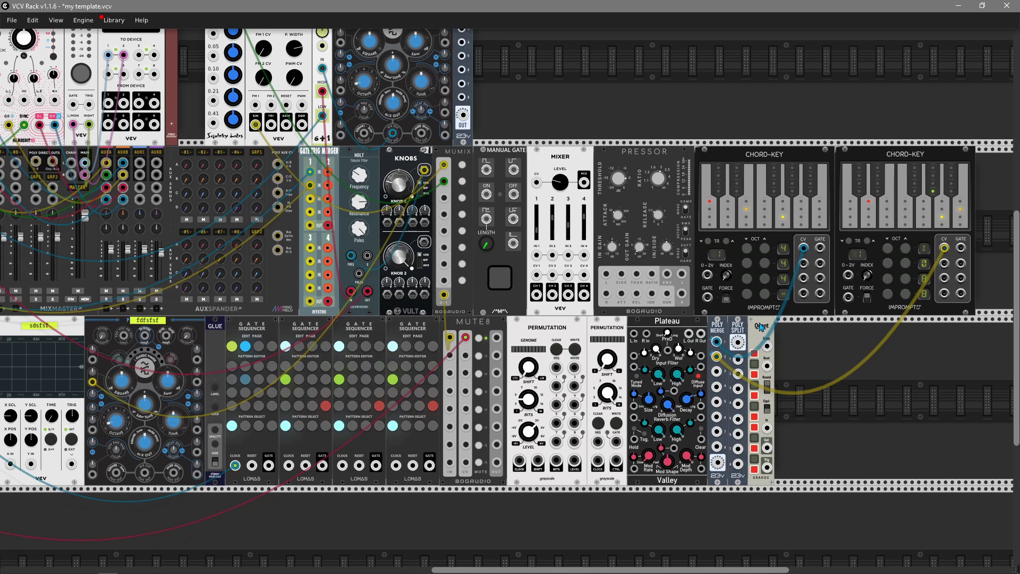
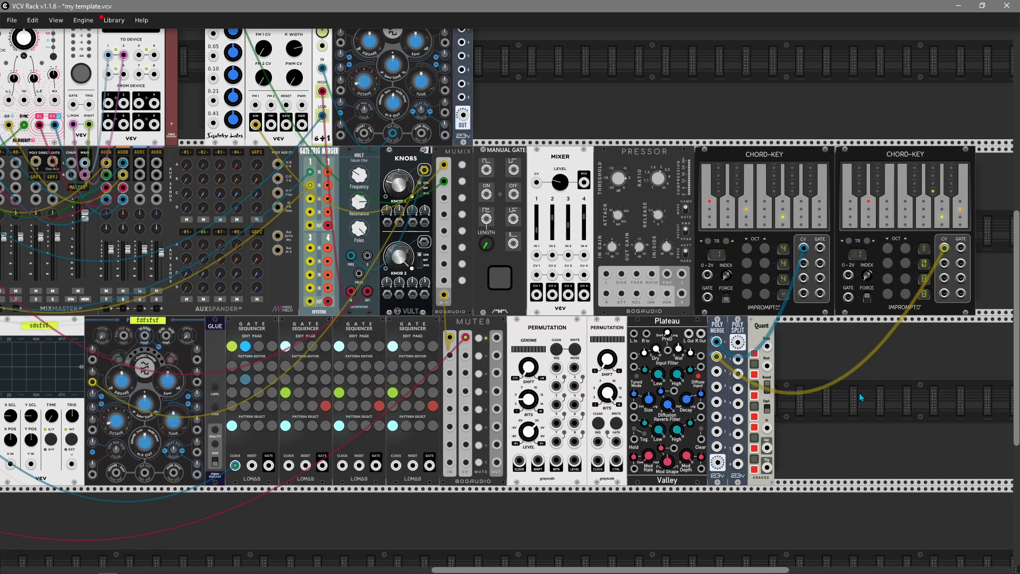
right_click(759, 326)
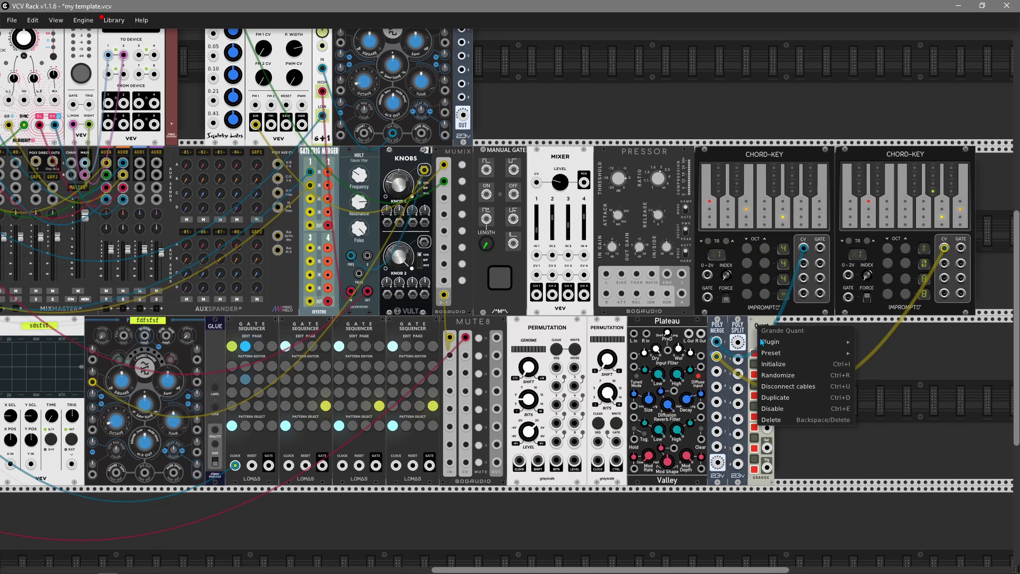
click(771, 420)
- Add a VCV QNT directly after PolySplit, patch M4's output into its input, and toggle one of its notes
right_click(776, 425)
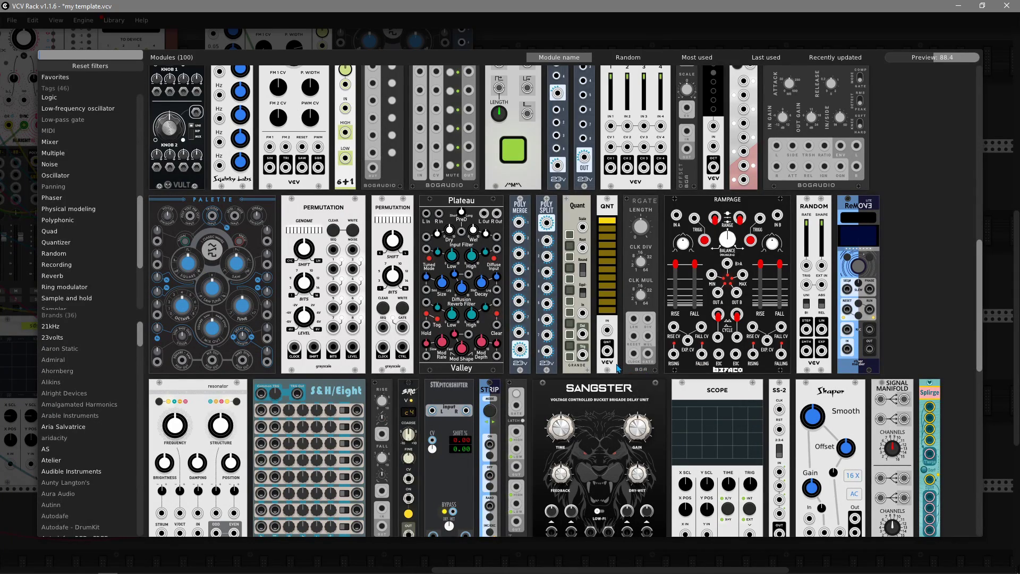
click(608, 362)
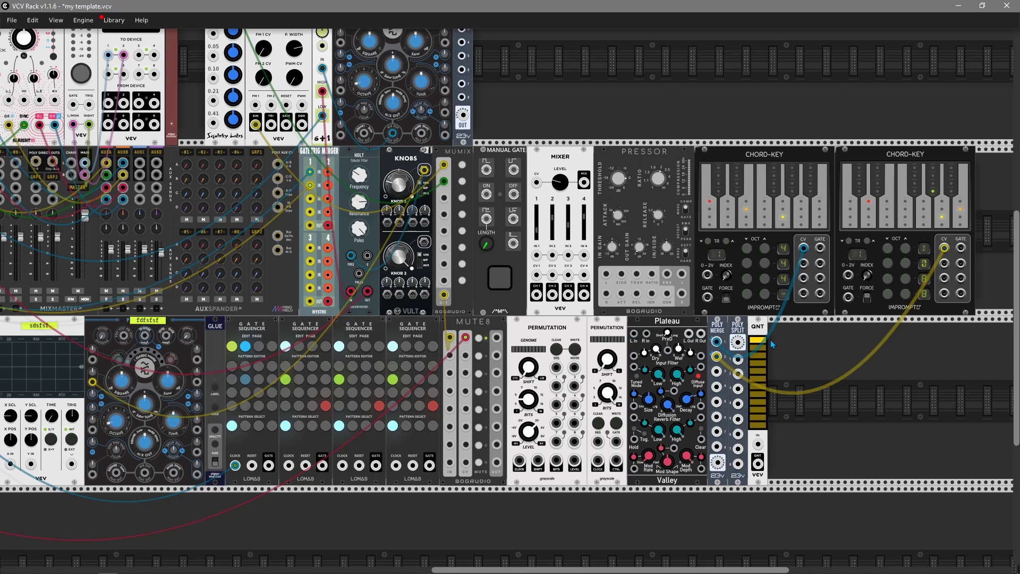
drag(757, 443, 954, 392)
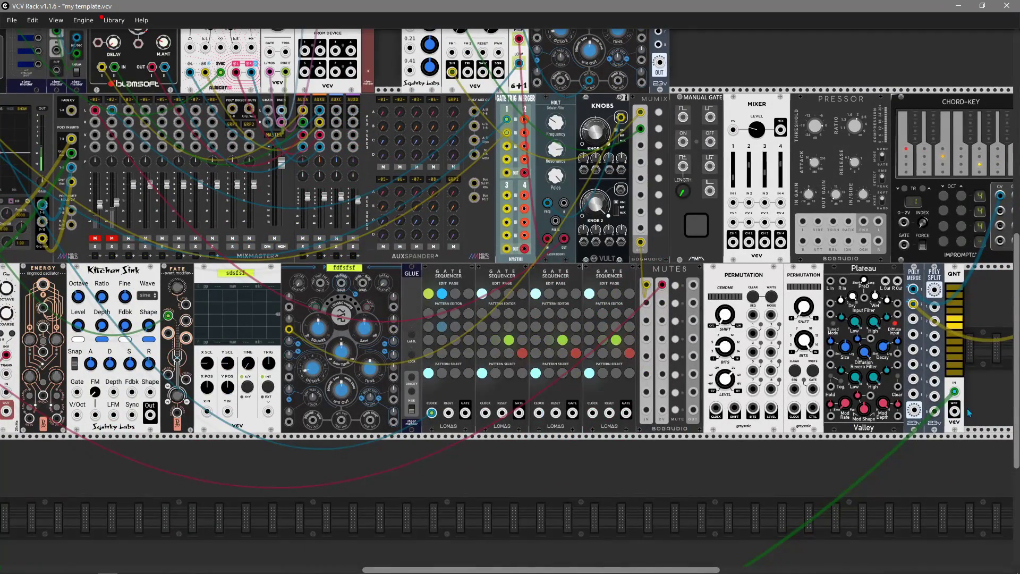
click(957, 324)
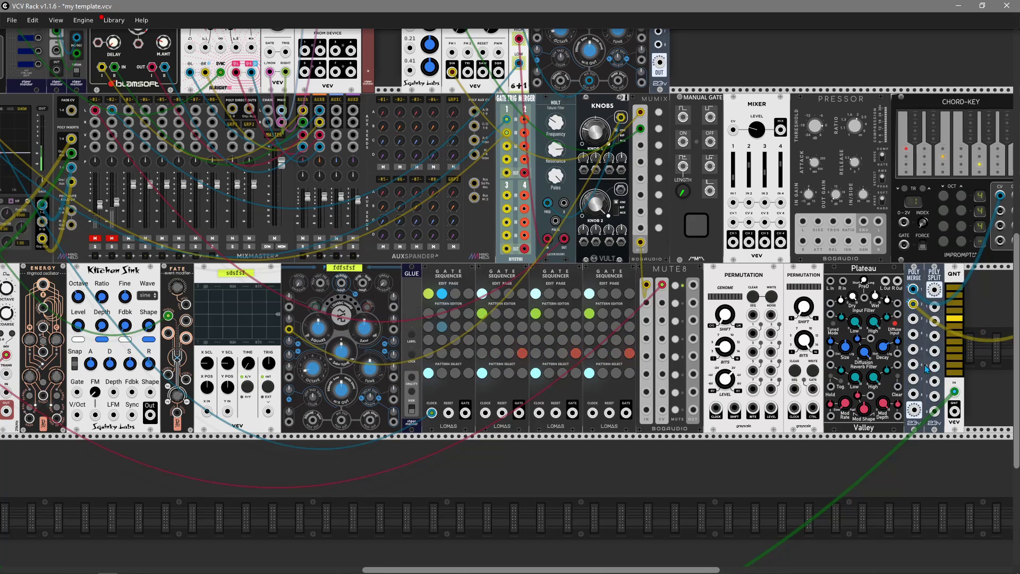
- Add a Bogaudio RGATE module directly after QNT
scroll(730, 362, right, 5)
right_click(646, 360)
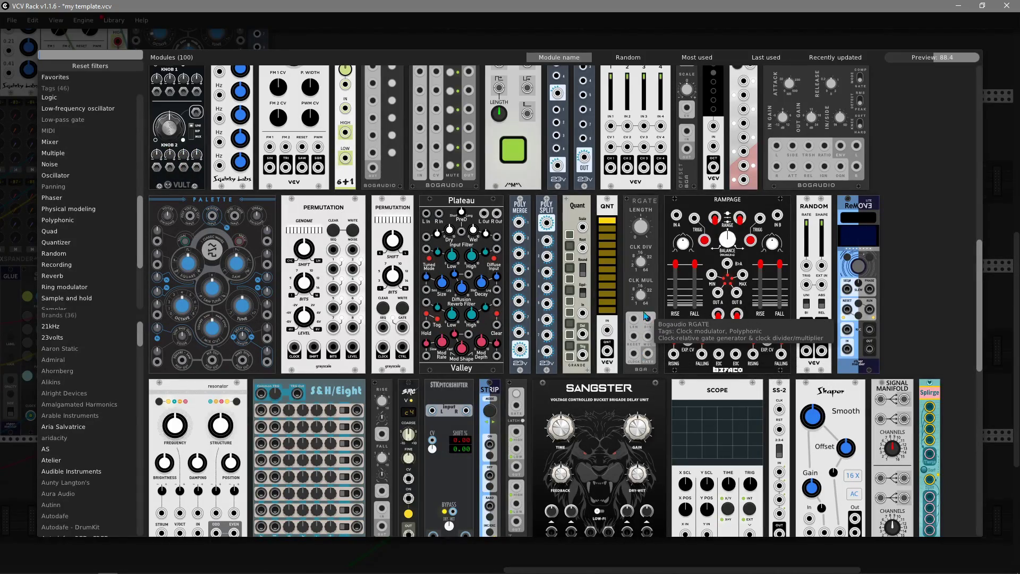
click(635, 314)
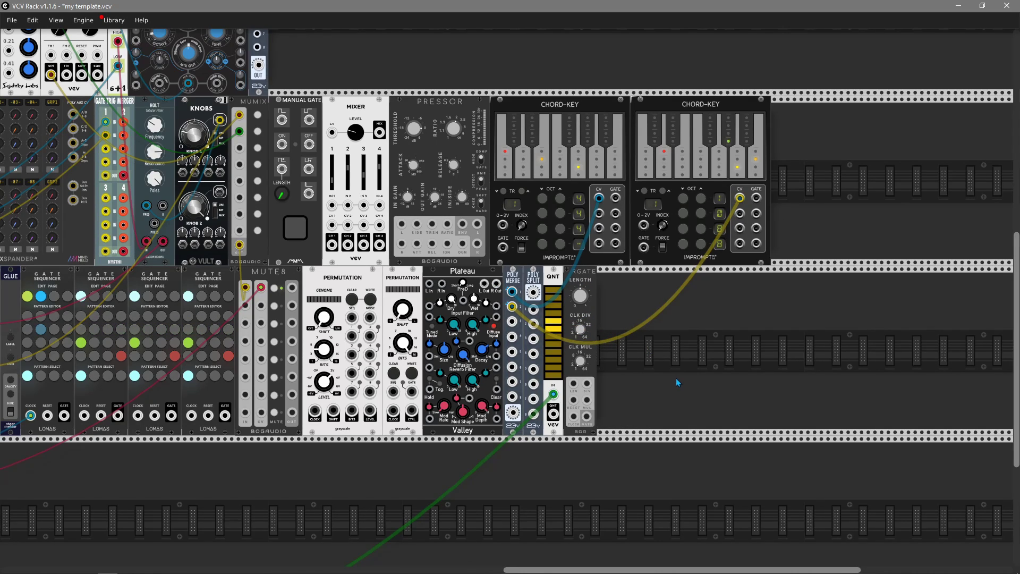
scroll(677, 380, up, 1)
right_click(609, 296)
click(599, 292)
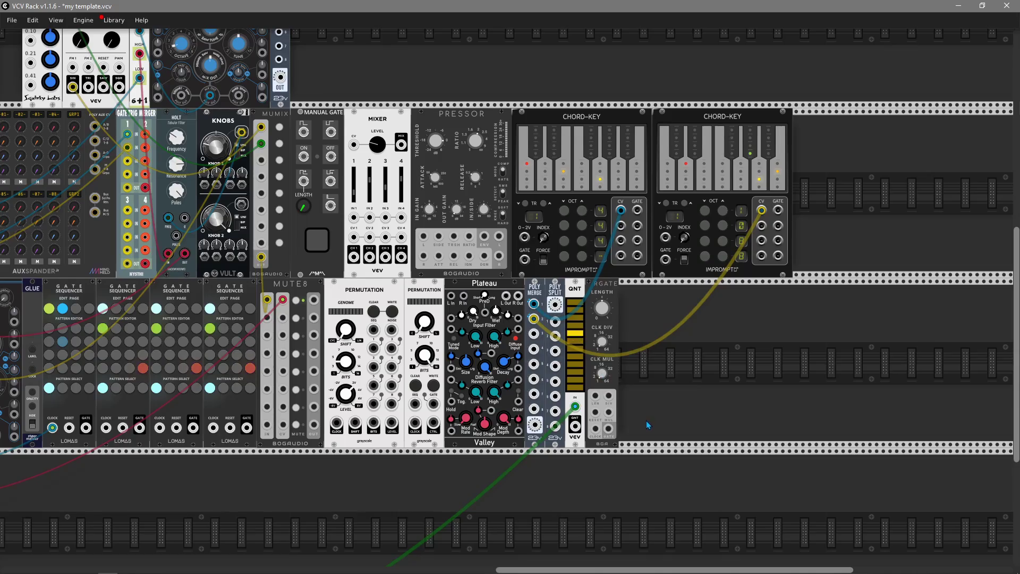
scroll(692, 448, left, 3)
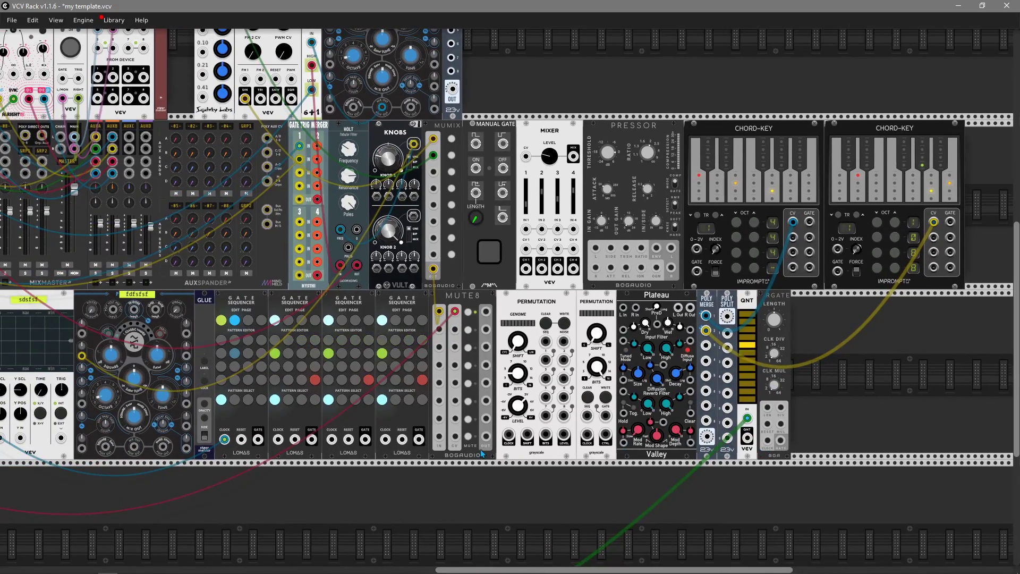
scroll(486, 454, left, 8)
scroll(485, 454, left, 3)
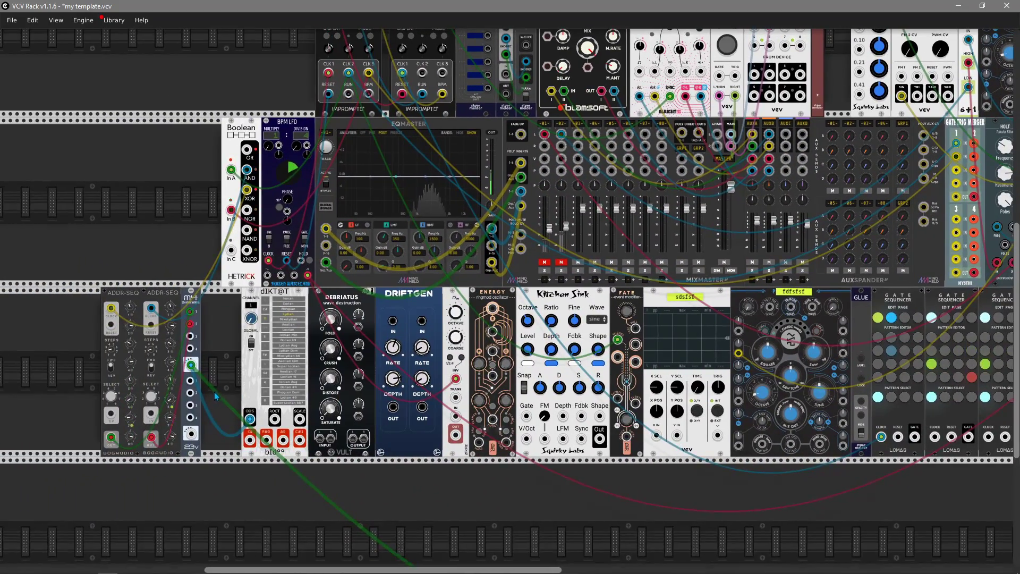
scroll(531, 470, right, 3)
scroll(676, 456, right, 9)
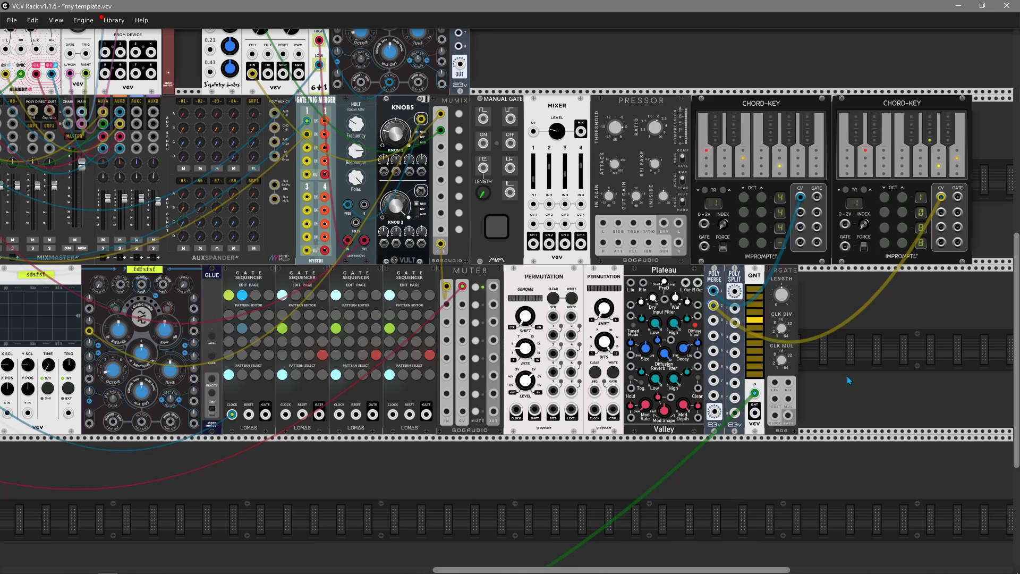
- Look through RGATE's module options and delete the RGATE module from the rack
drag(781, 295, 781, 295)
right_click(781, 277)
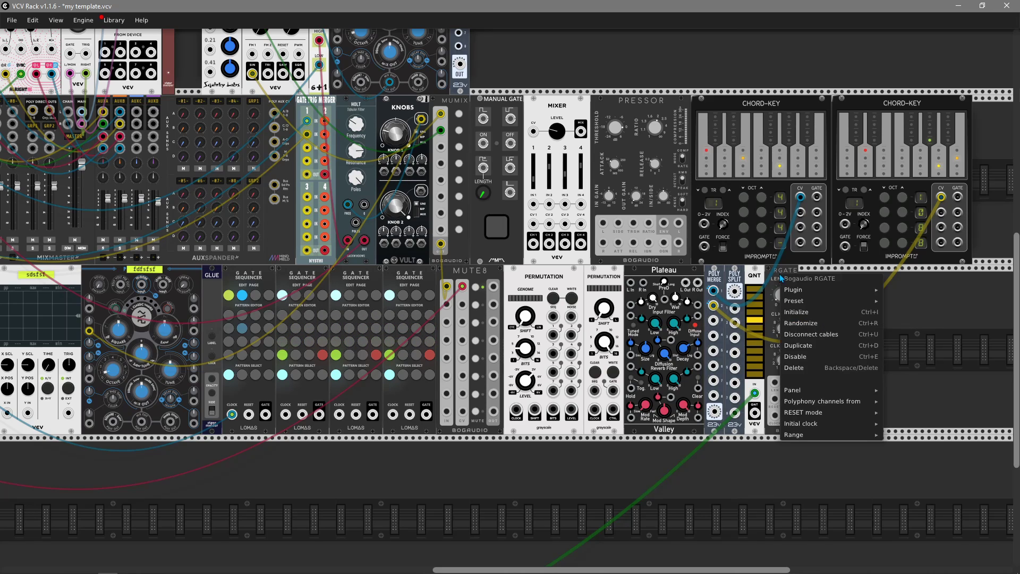
click(774, 277)
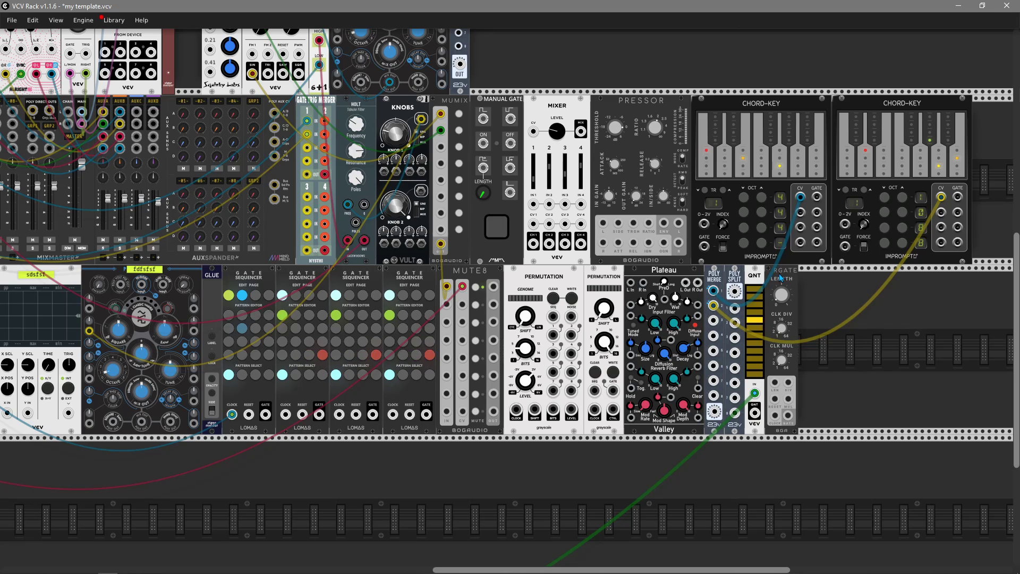
right_click(781, 277)
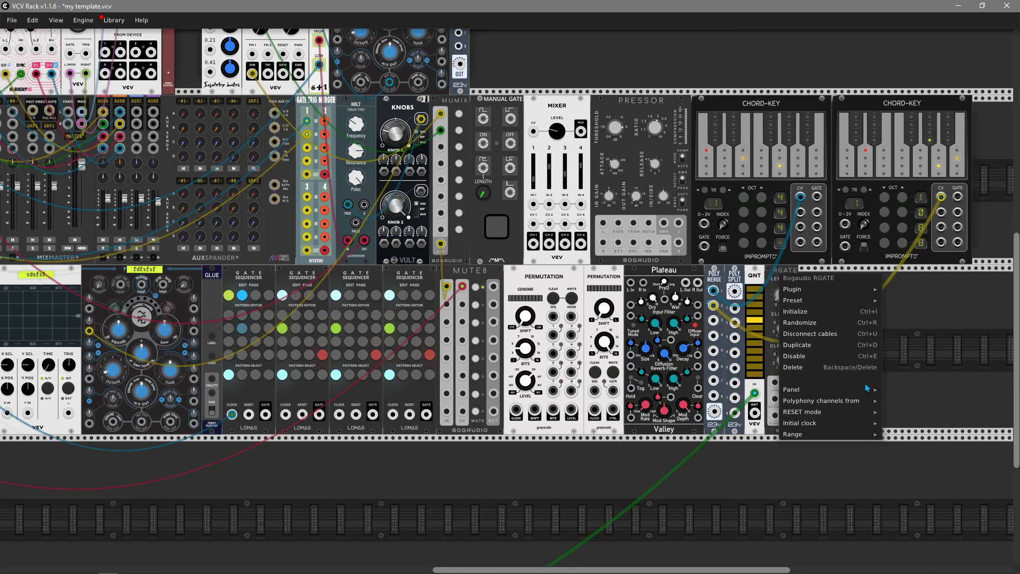
mouse_move(823, 423)
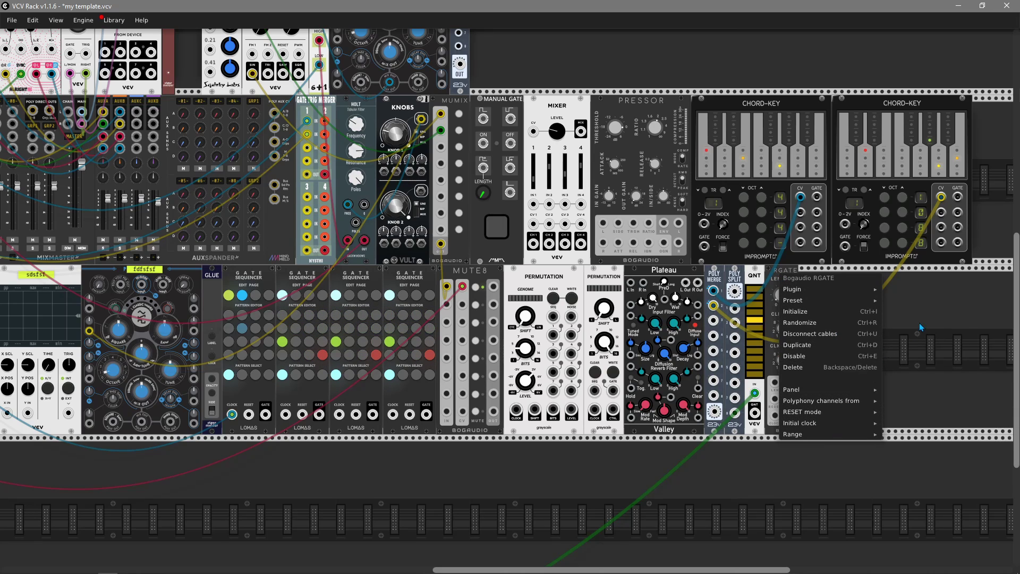
click(898, 313)
right_click(777, 276)
click(807, 369)
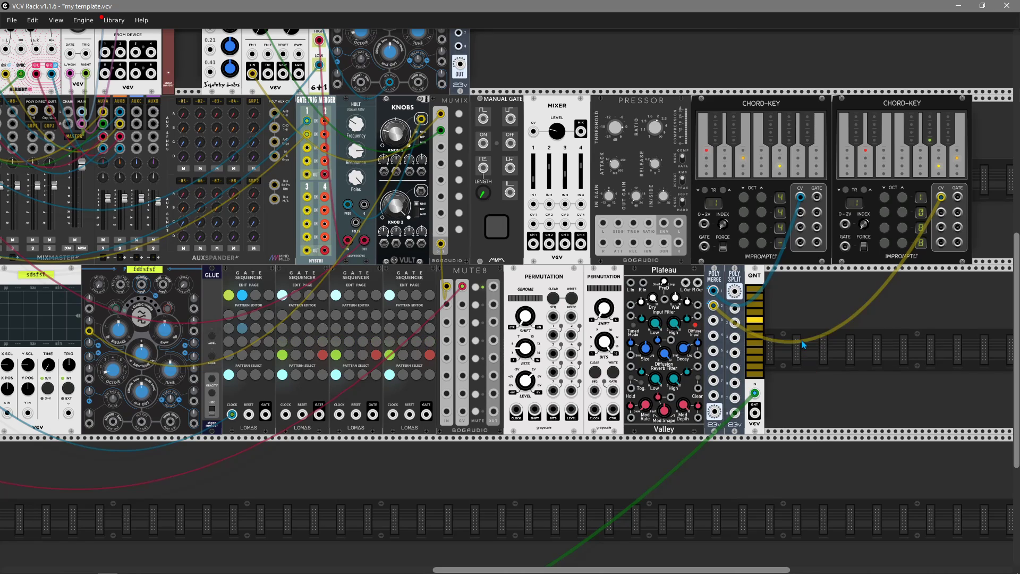
- Add a Befaco Rampage module directly after QNT, and remove it from the rack again
right_click(801, 341)
click(724, 315)
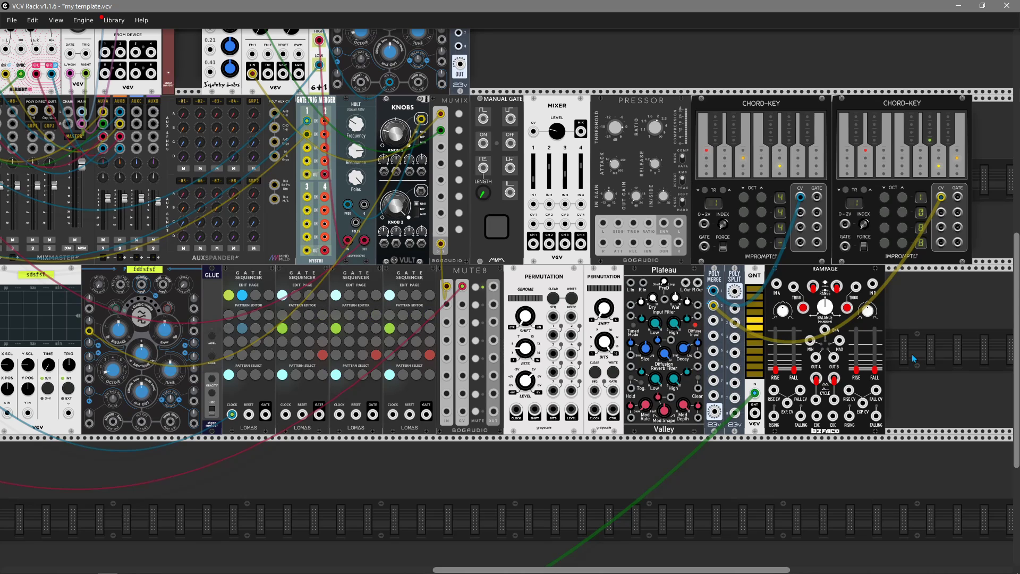
scroll(914, 354, right, 5)
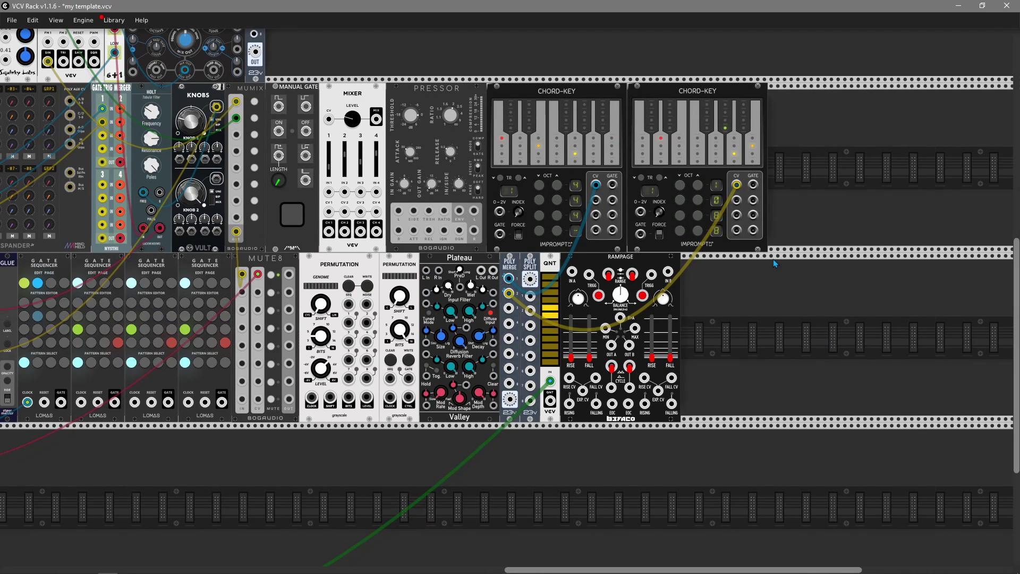
right_click(631, 260)
click(656, 352)
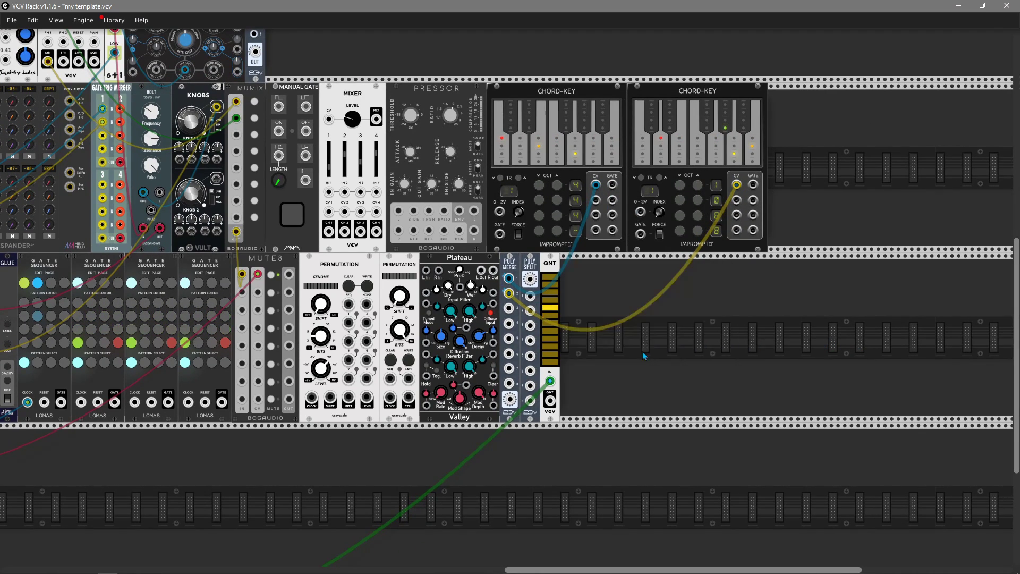
- Add a VCV Random module directly after QNT, patch a signal into its Rate input, and lower its Rate slider
right_click(642, 352)
click(819, 293)
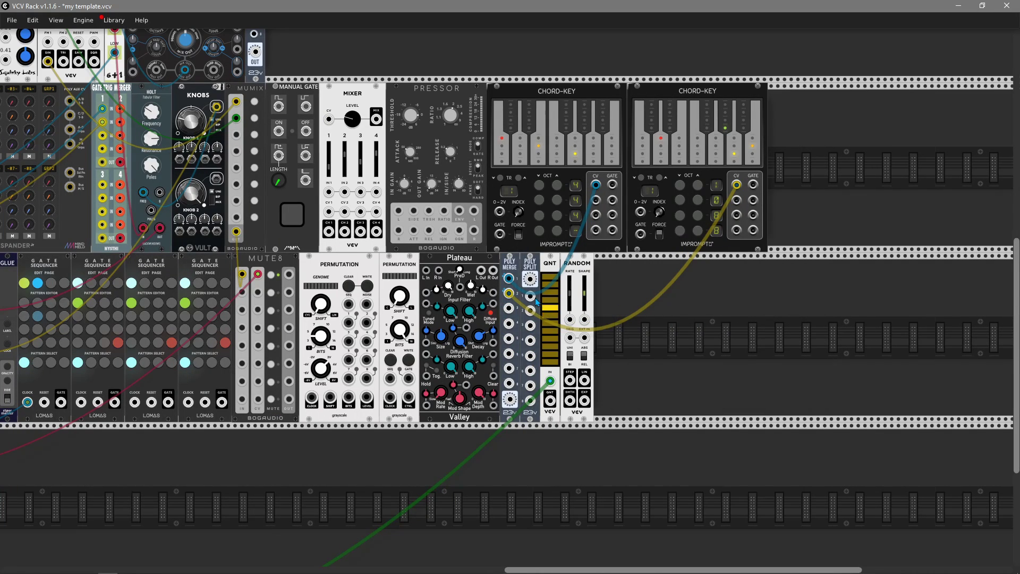
scroll(631, 299, left, 3)
drag(642, 306, 2, 300)
drag(285, 59, 235, 144)
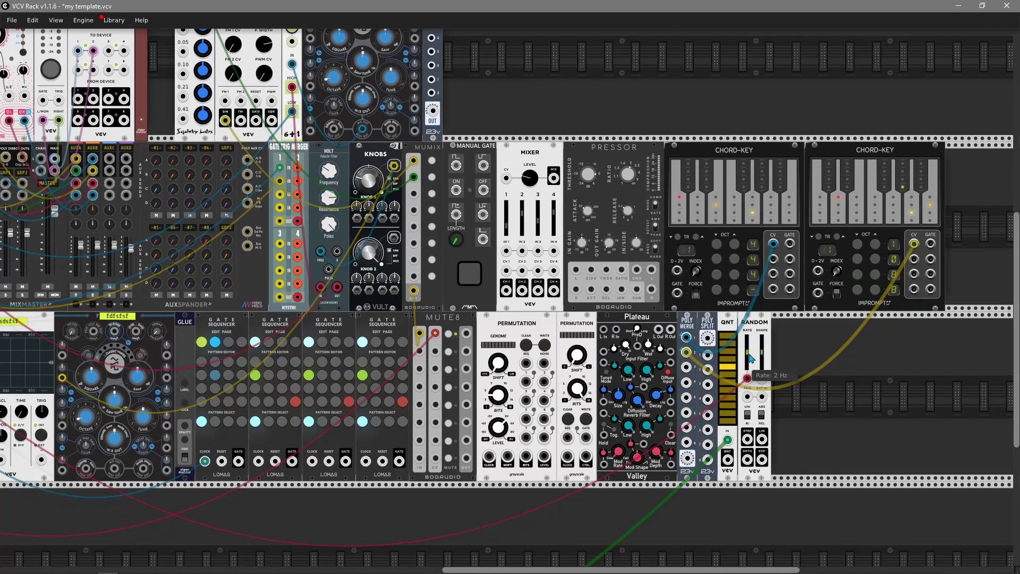
drag(747, 353, 748, 365)
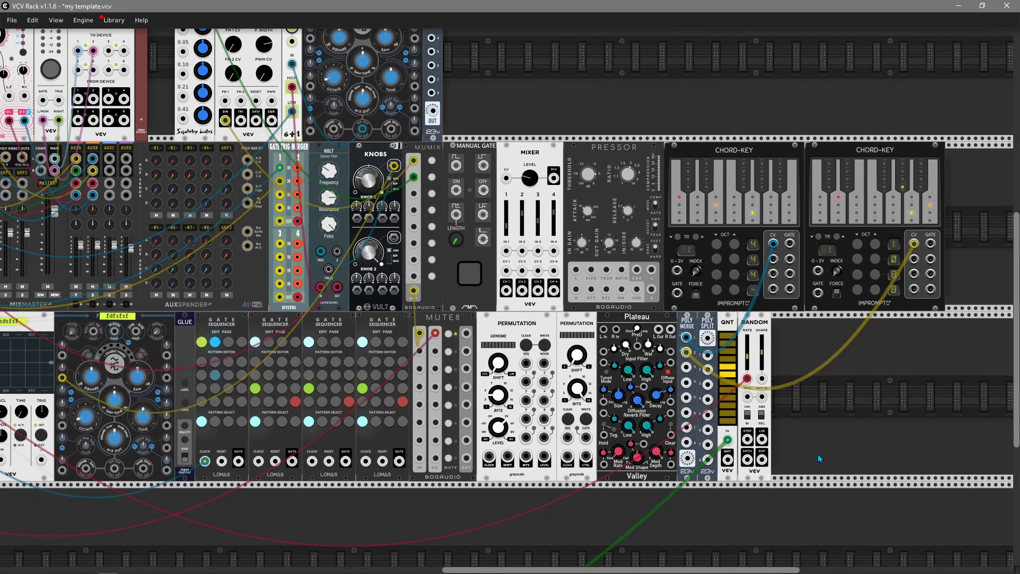
- Patch Random's smooth output into the scope's X input and its stepped output into the Y input
scroll(818, 457, left, 2)
scroll(280, 493, left, 6)
scroll(280, 492, down, 1)
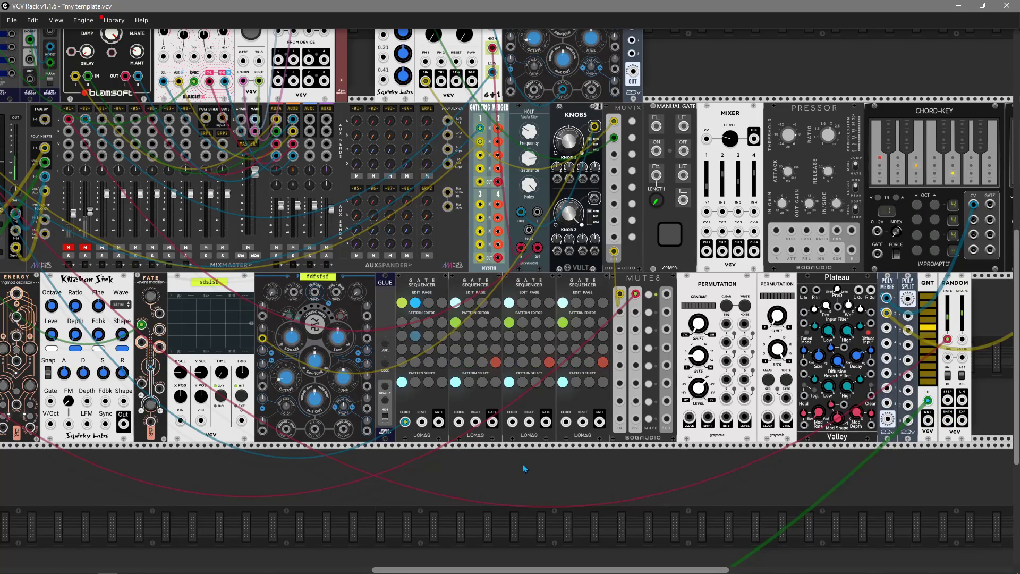
drag(295, 437, 355, 454)
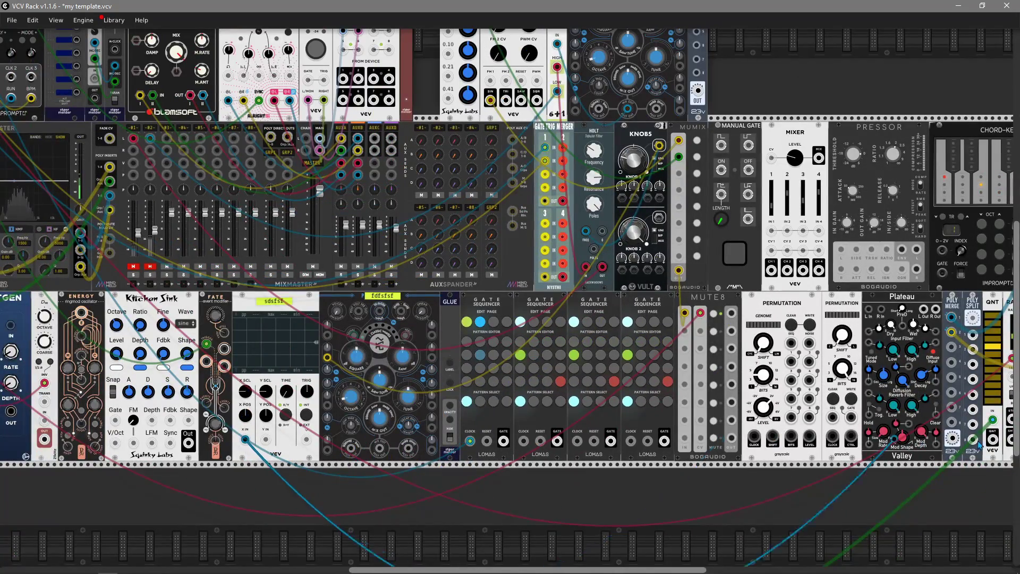
scroll(823, 462, right, 3)
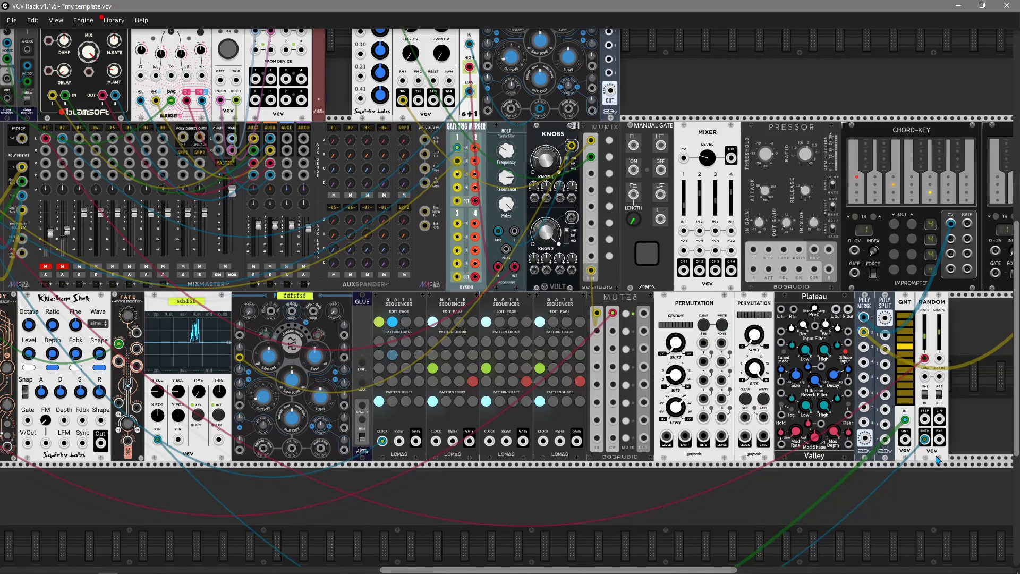
mouse_move(178, 441)
mouse_down()
mouse_move(954, 430)
mouse_move(925, 418)
mouse_up()
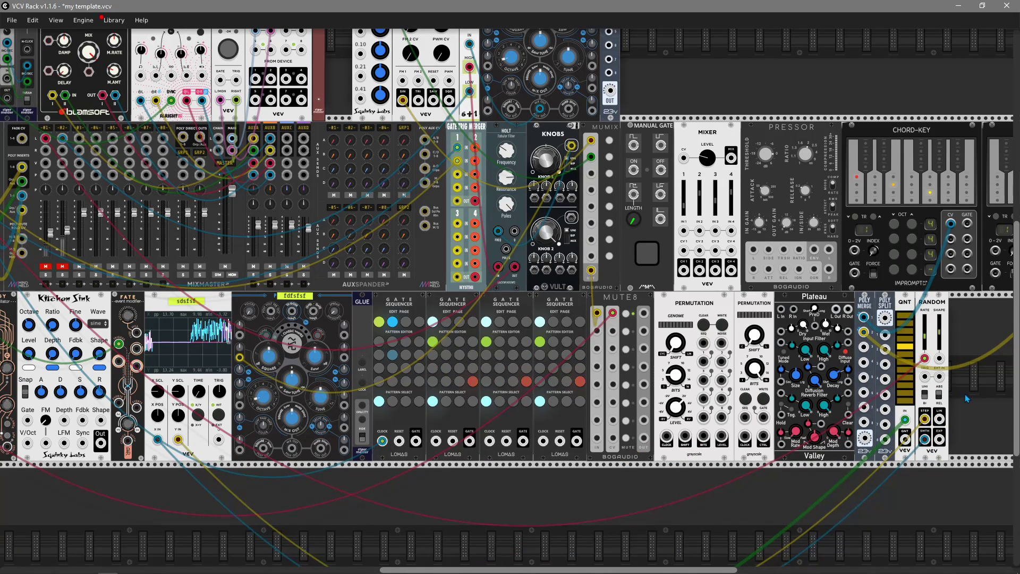
scroll(903, 350, right, 2)
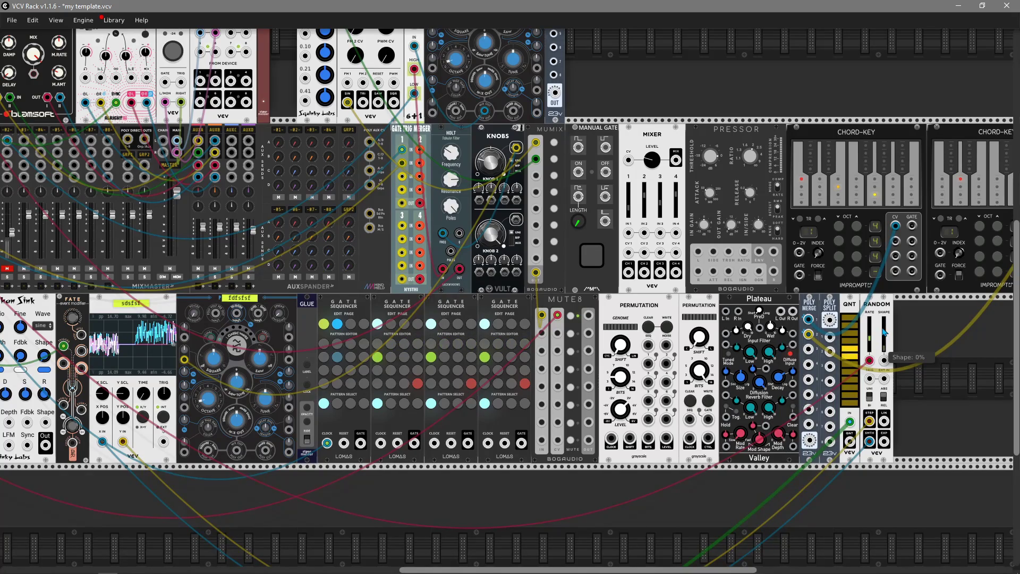
- Replace Random with a stoermelder ReMOVE Lite directly after QNT and map it to the smaller Permutation module's Shift knob
right_click(879, 306)
click(897, 403)
right_click(896, 403)
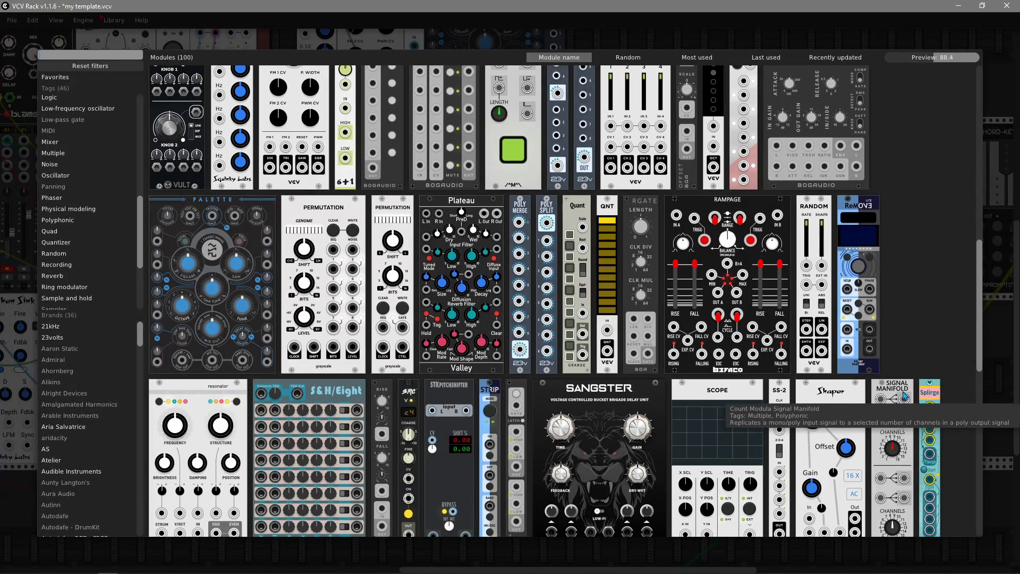
key(Escape)
scroll(914, 380, right, 8)
scroll(915, 380, up, 2)
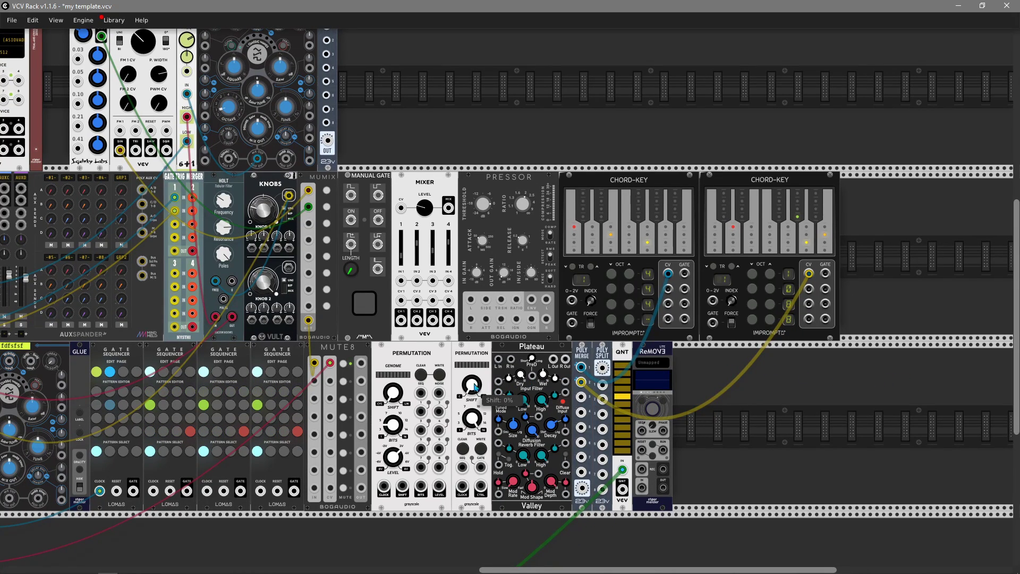
click(653, 362)
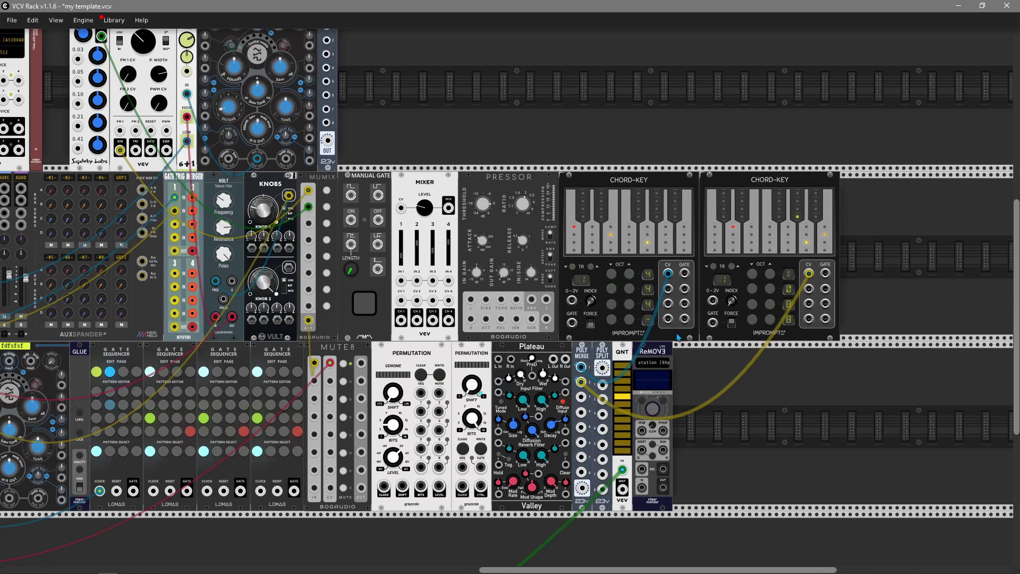
- Record a movement of the mapped Shift knob in ReMOVE Lite and inspect its options for the number of sequences
click(654, 410)
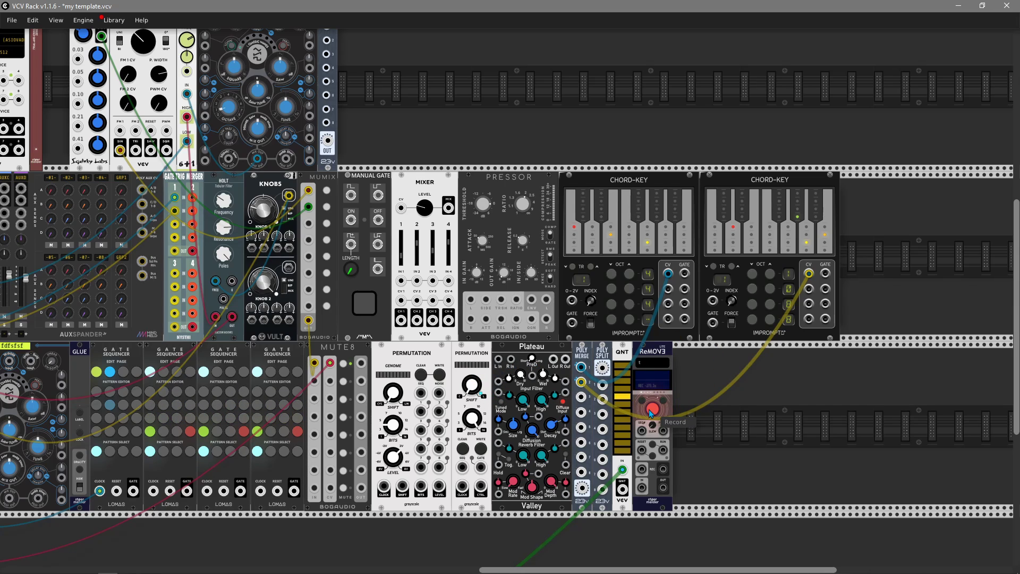
drag(475, 394, 475, 367)
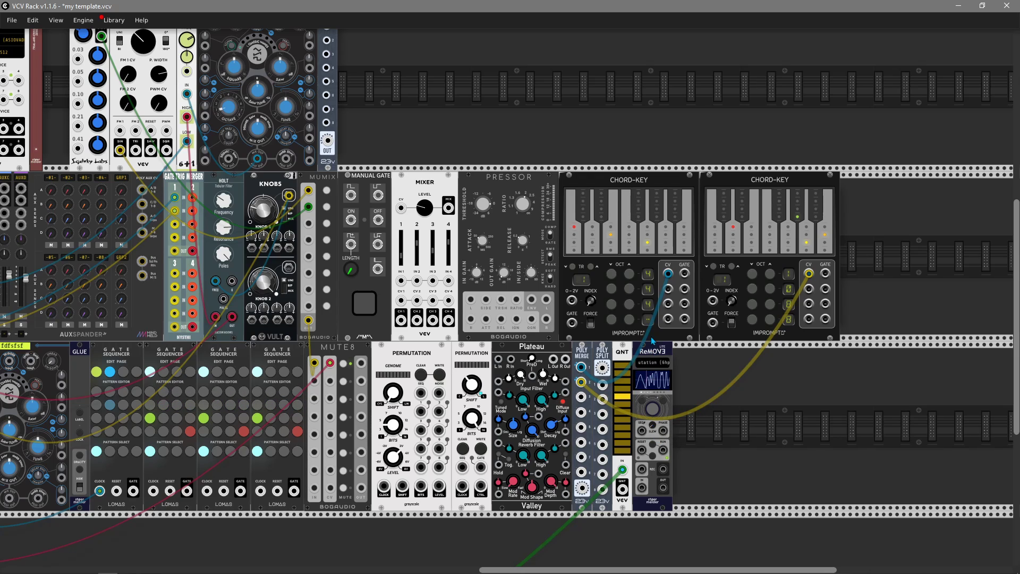
right_click(652, 430)
mouse_move(707, 568)
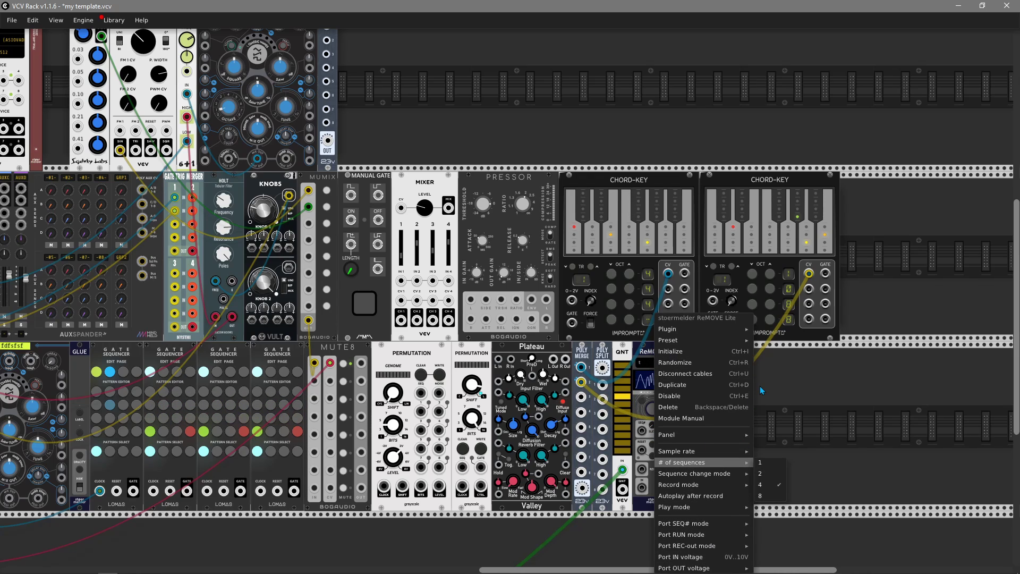
click(688, 362)
- Replace ReMOVE Lite with a Resonator module directly after QNT
right_click(657, 372)
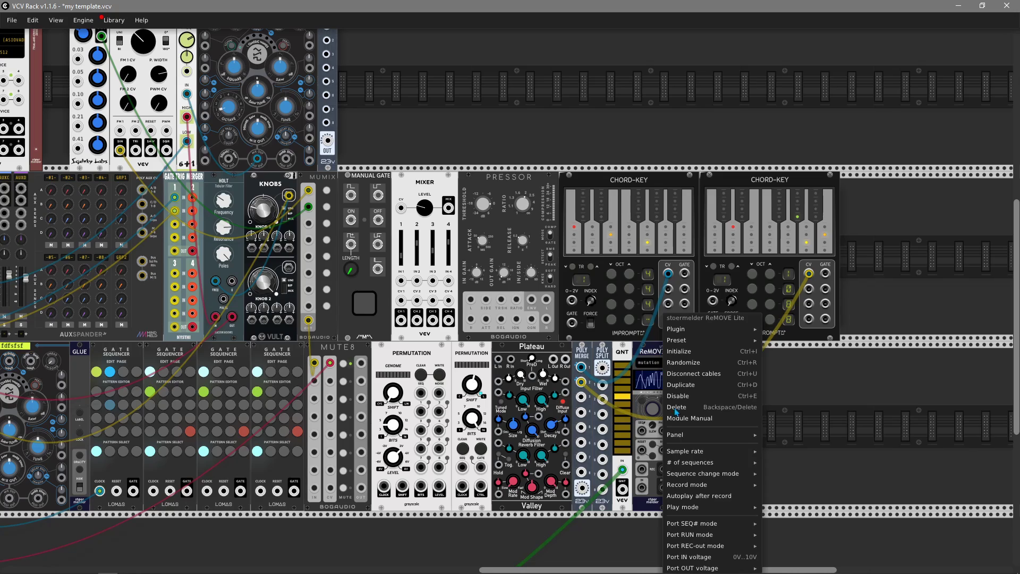
click(716, 420)
right_click(716, 420)
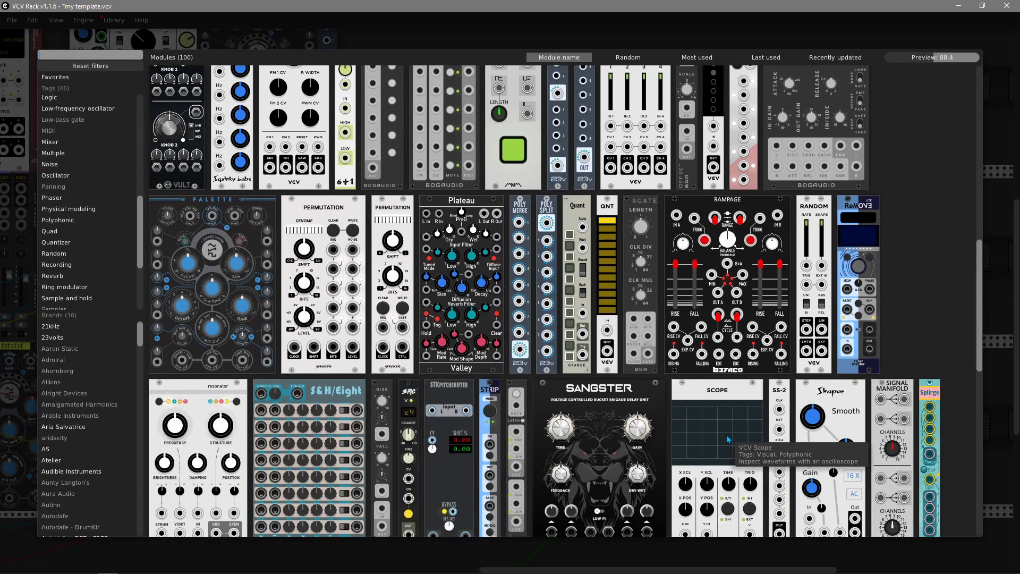
scroll(728, 438, down, 4)
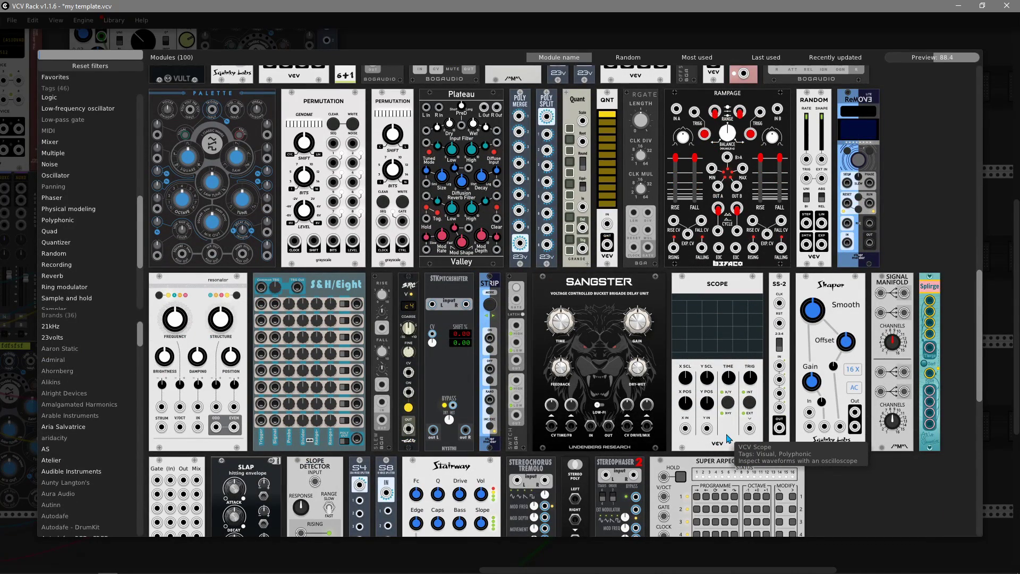
click(196, 357)
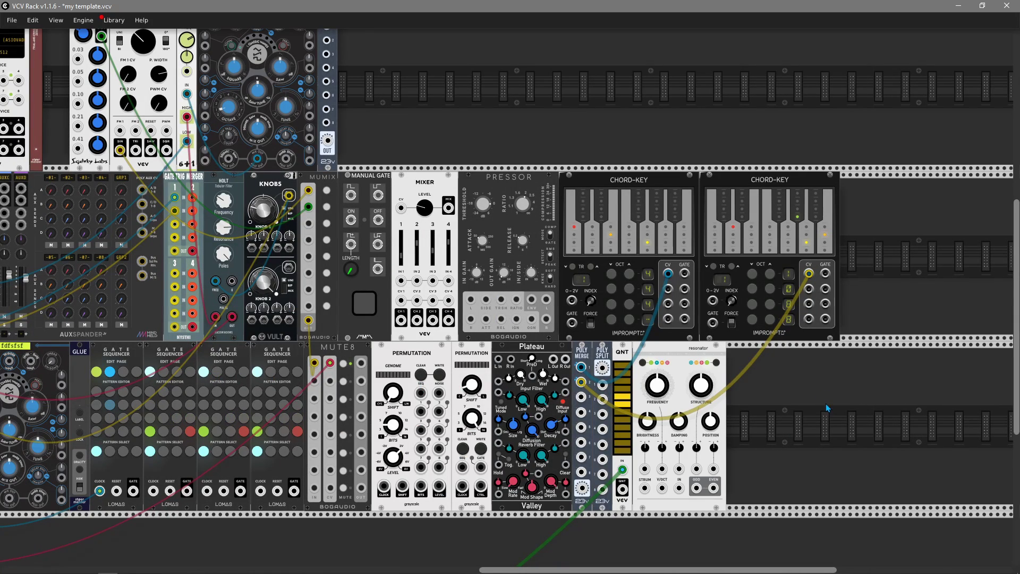
- Patch the lower centre jack of the Palette beside LALA into the Resonator's IN input
scroll(811, 426, down, 2)
scroll(811, 425, left, 1)
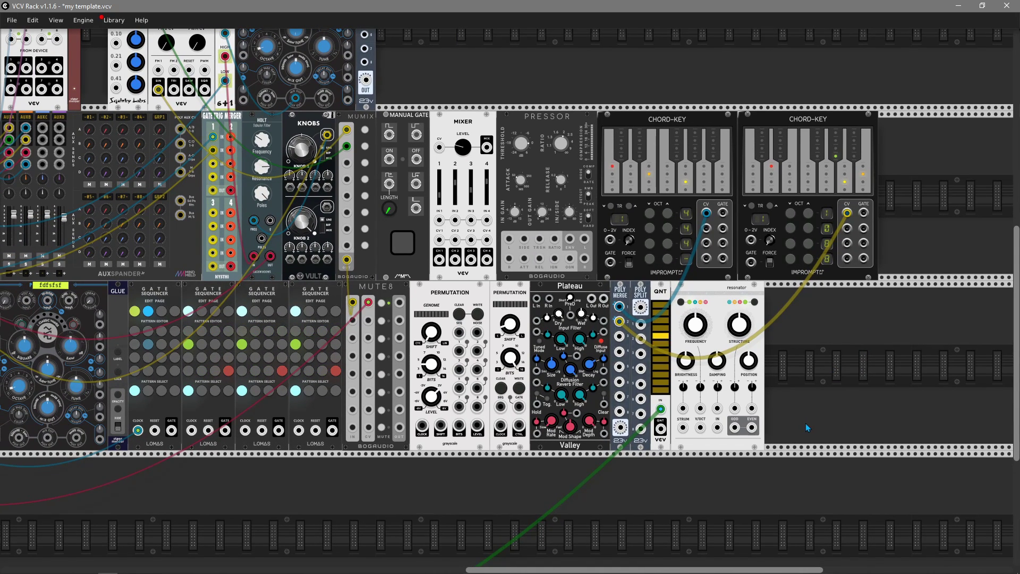
scroll(806, 423, up, 3)
scroll(806, 423, left, 2)
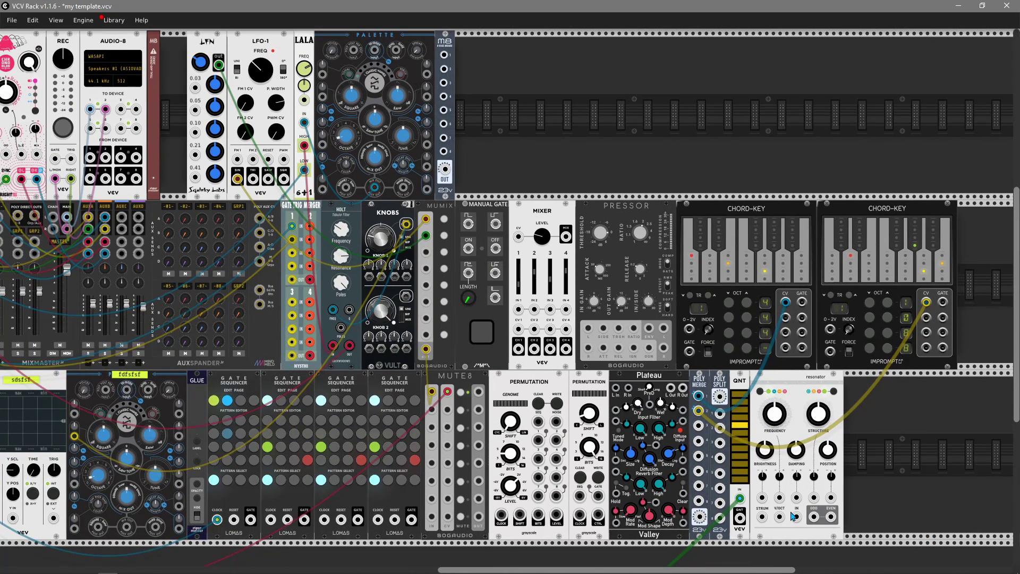
drag(797, 517, 375, 188)
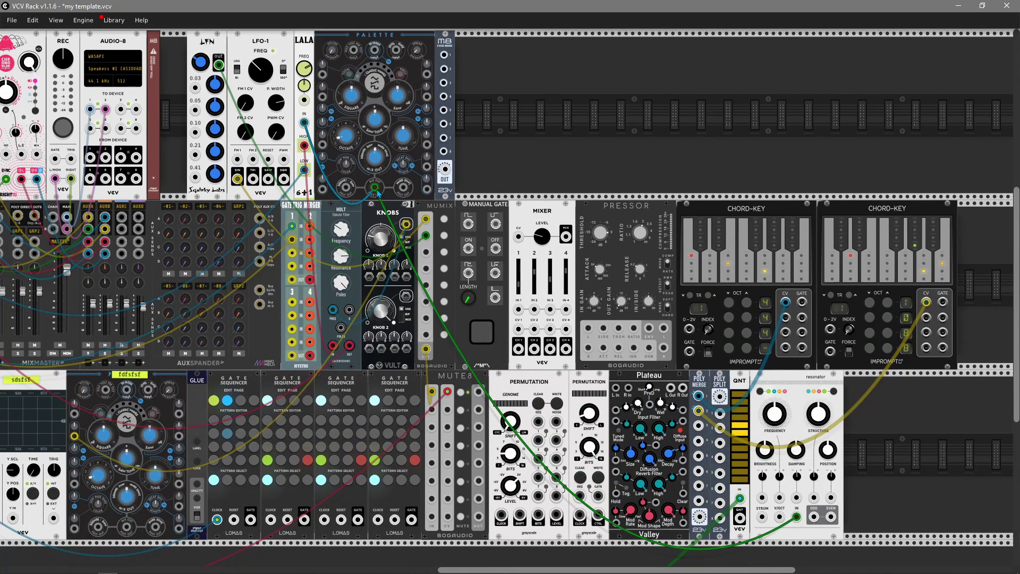
- Turn the Resonator's Frequency knob and patch its ODD output into track 3 of MixMaster
scroll(869, 422, down, 1)
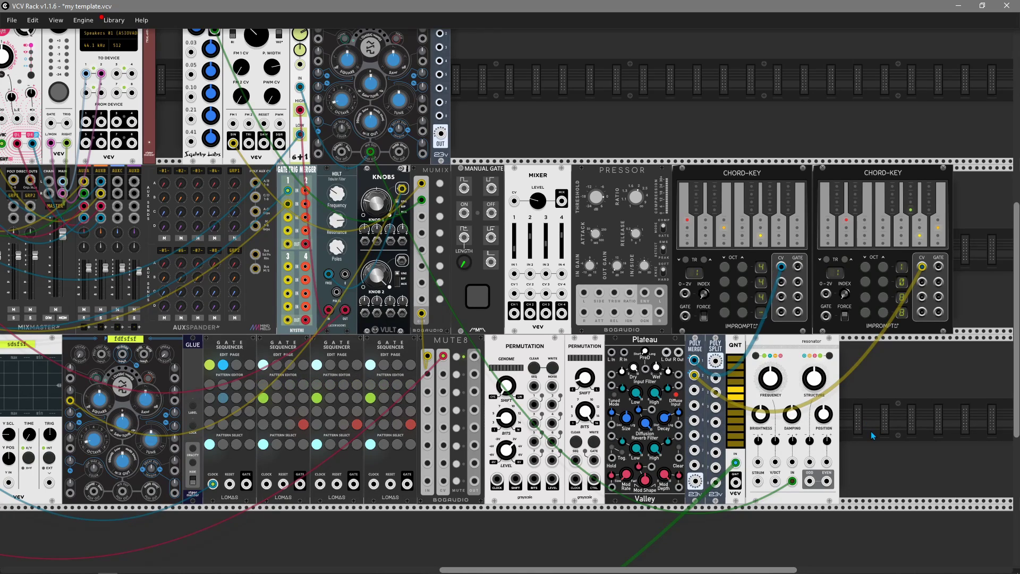
drag(771, 379, 771, 373)
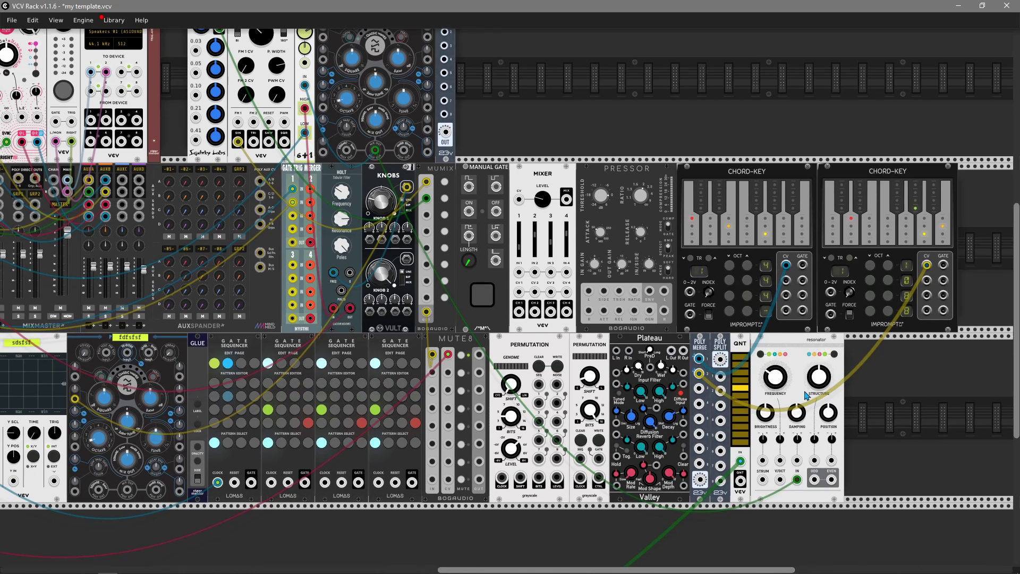
scroll(842, 453, left, 2)
drag(878, 478, 76, 184)
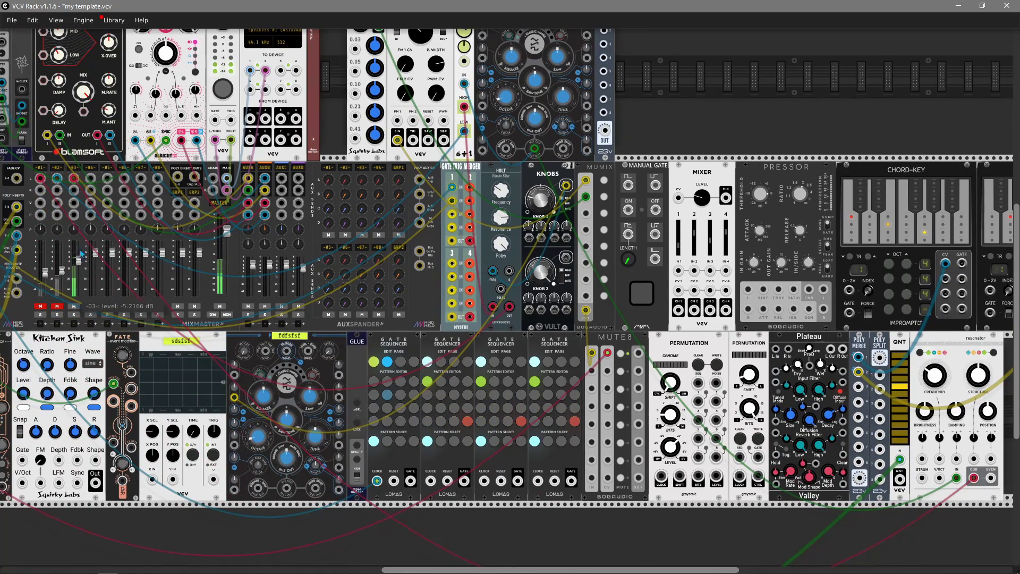
- Lower the level of MixMaster track 3 to about -9.8 dB
scroll(532, 131, up, 3)
scroll(532, 130, left, 6)
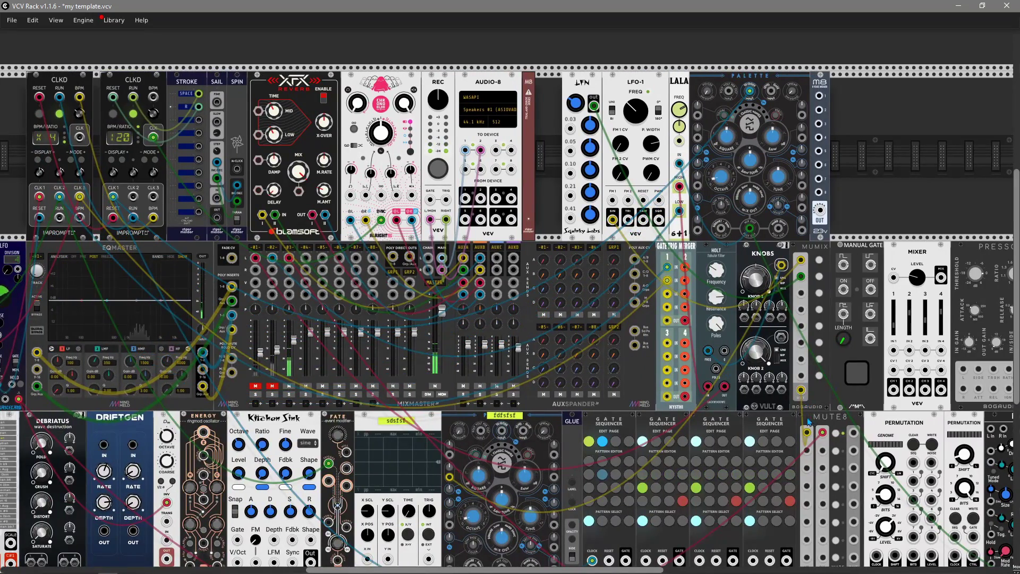
scroll(163, 283, down, 3)
scroll(163, 283, right, 7)
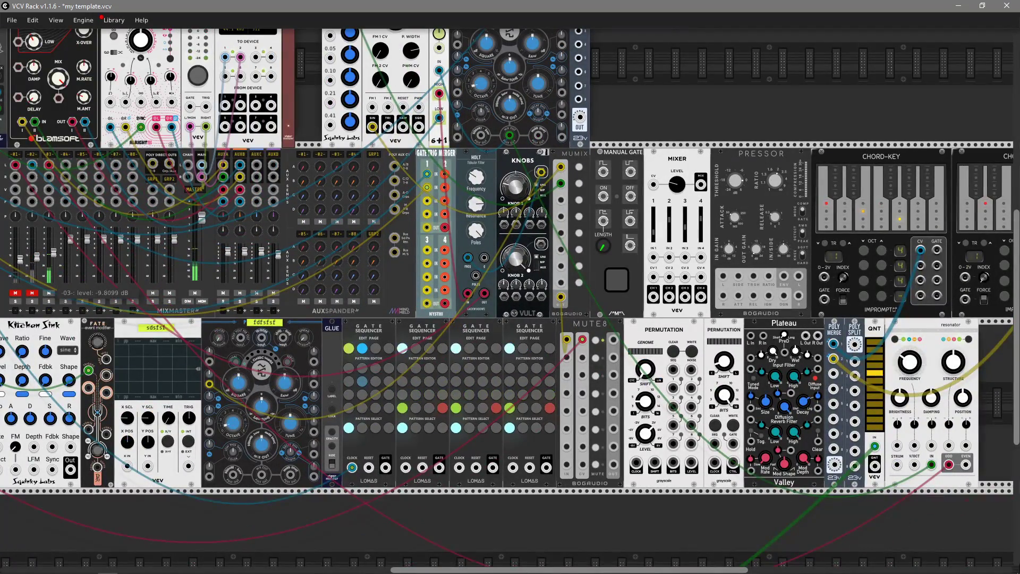
scroll(425, 217, up, 5)
scroll(425, 217, right, 2)
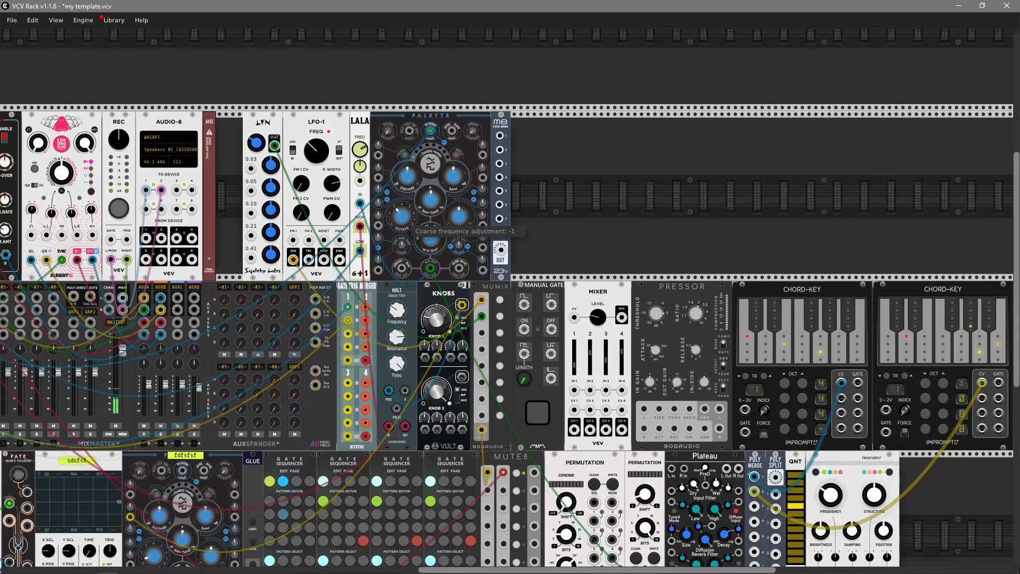
- Switch the centre mode display of the Palette beside LALA to the sine symbol
scroll(868, 462, down, 2)
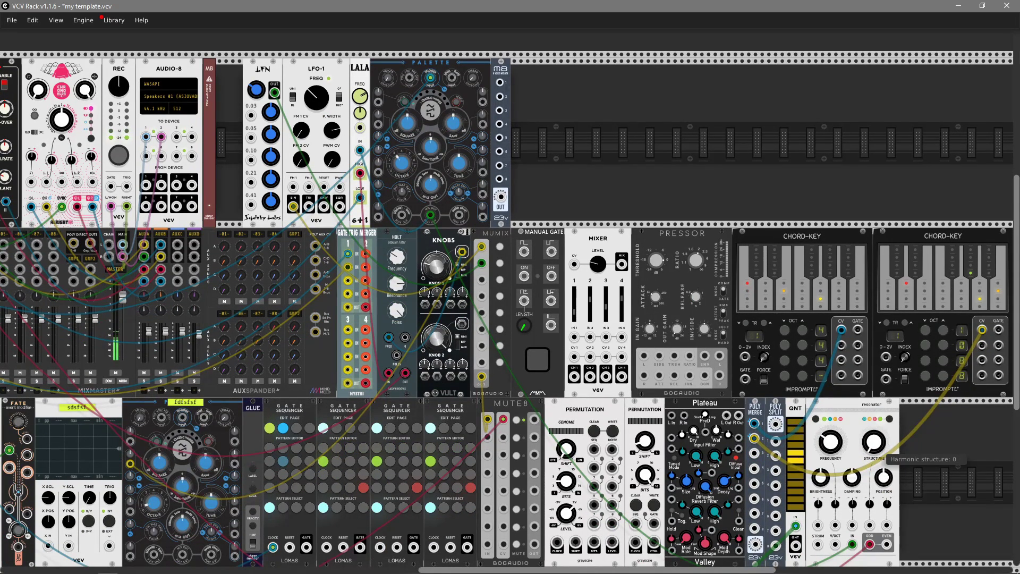
mouse_move(420, 134)
click(431, 110)
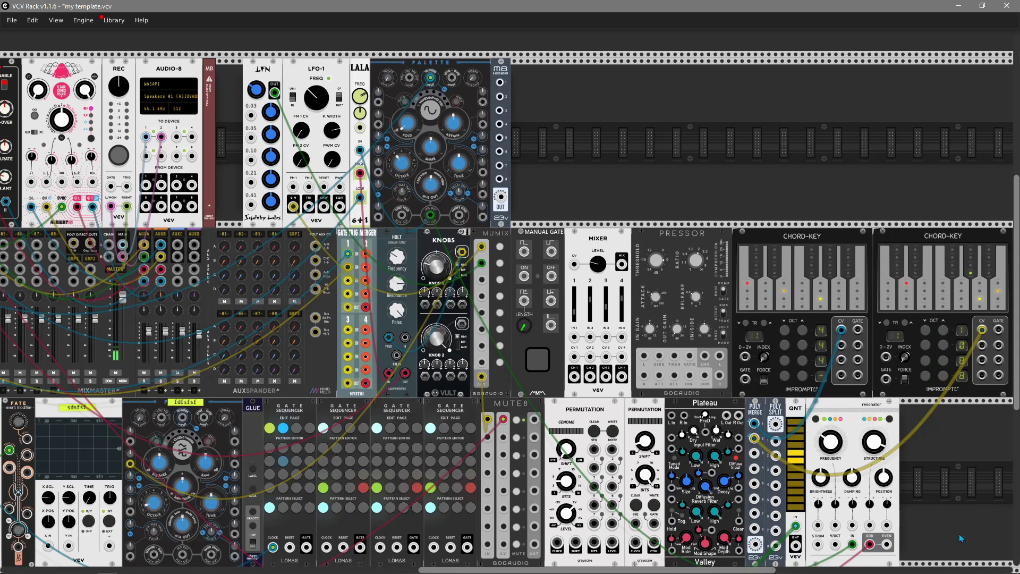
- Replace the Resonator with an S&H/Eight module directly after QNT
scroll(711, 459, down, 3)
scroll(710, 459, right, 5)
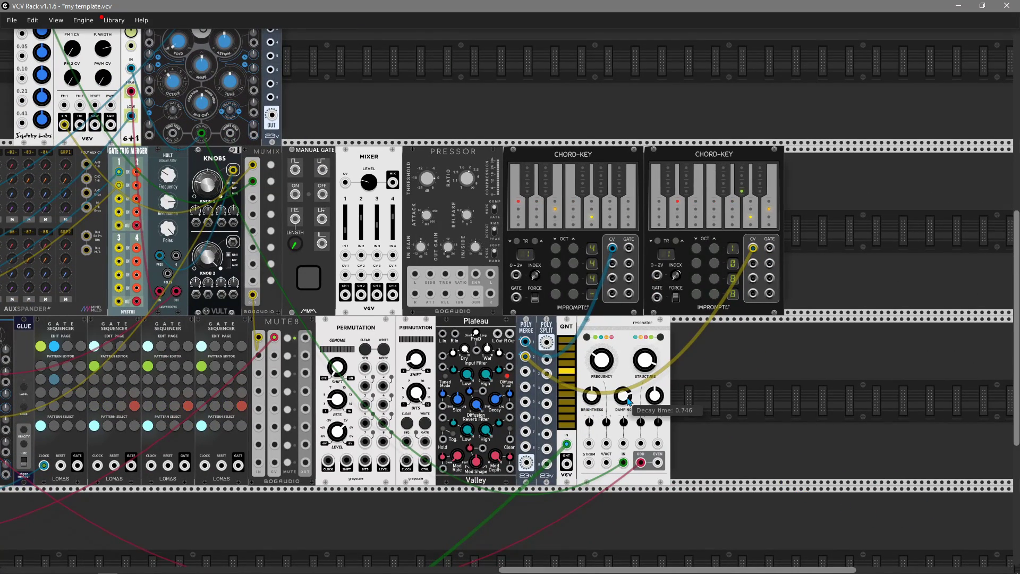
right_click(620, 351)
click(632, 435)
right_click(650, 376)
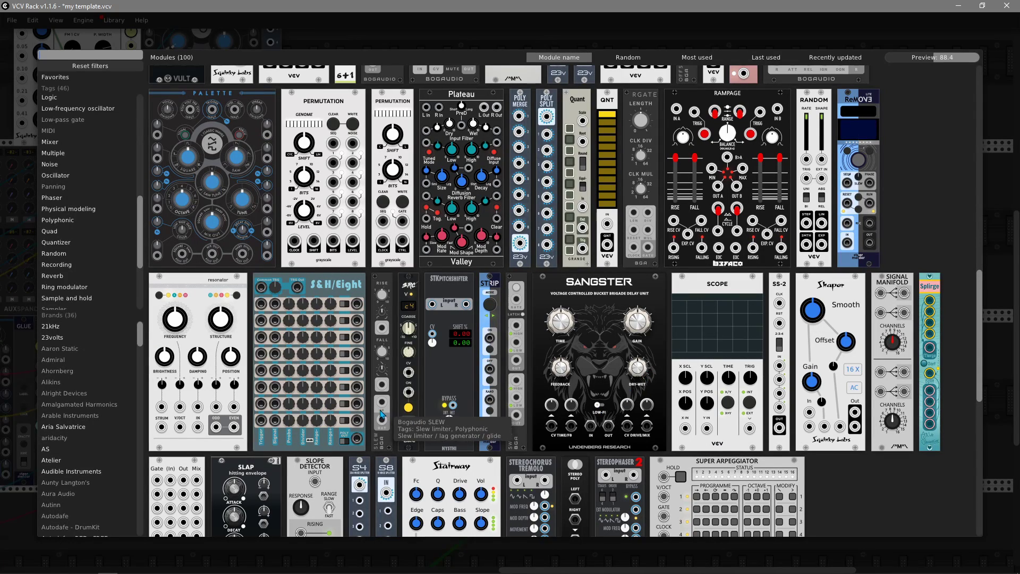
drag(308, 394, 628, 396)
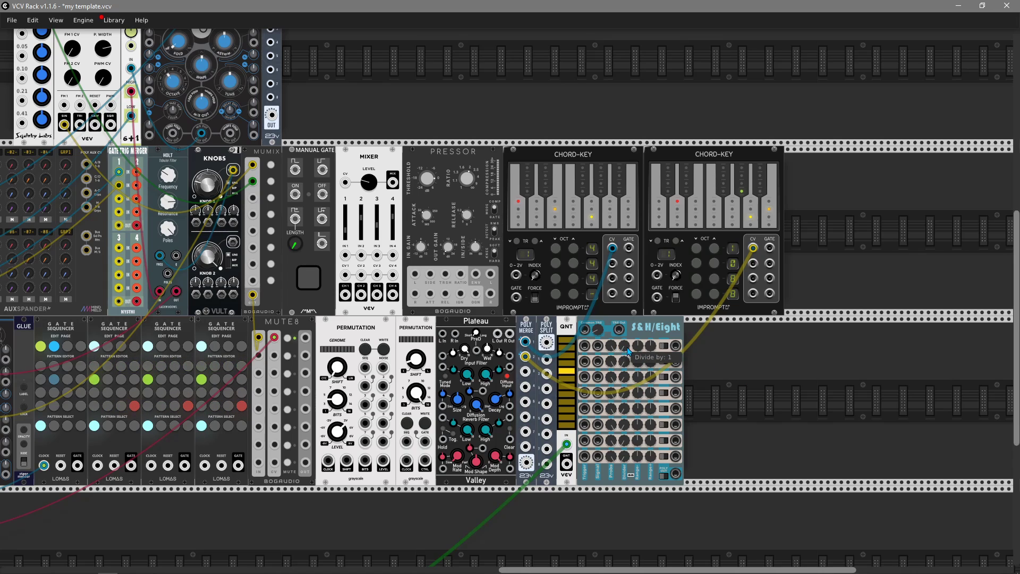
- Turn the Divide by knob, the Neg. Range knob and the knob beside them in the first row of S&H/Eight
drag(624, 346, 624, 436)
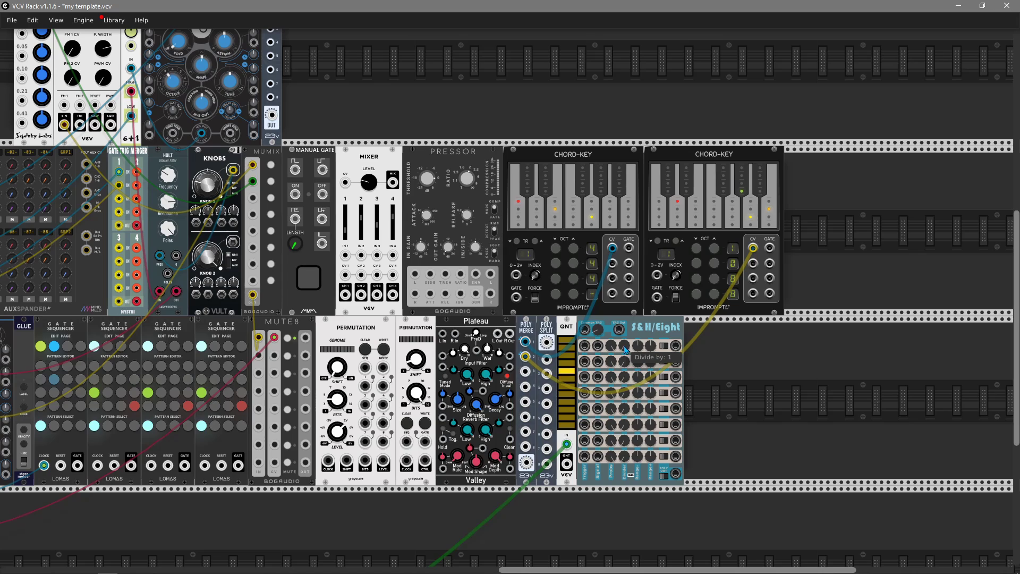
drag(637, 346, 637, 478)
drag(637, 346, 638, 404)
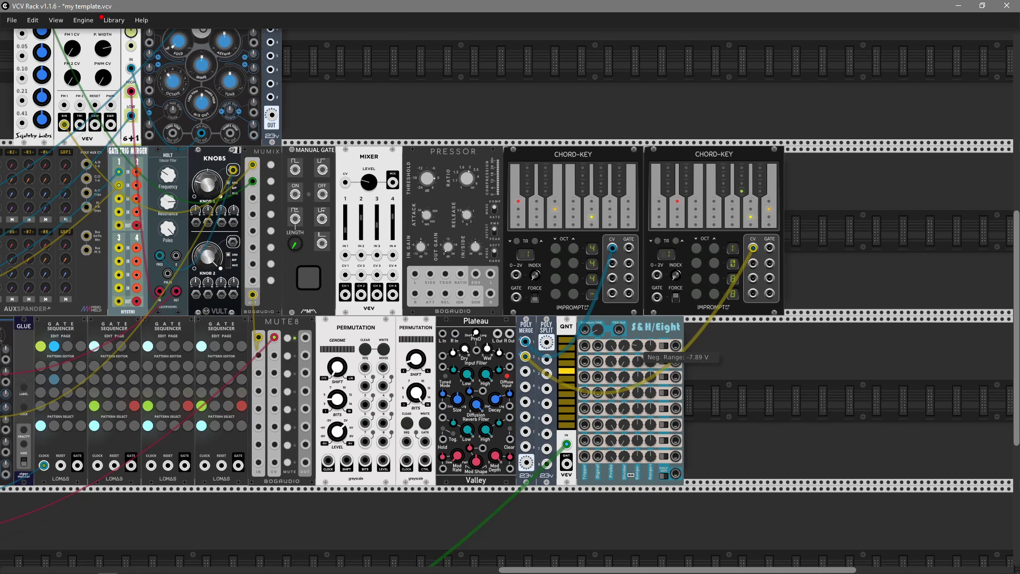
drag(651, 346, 652, 175)
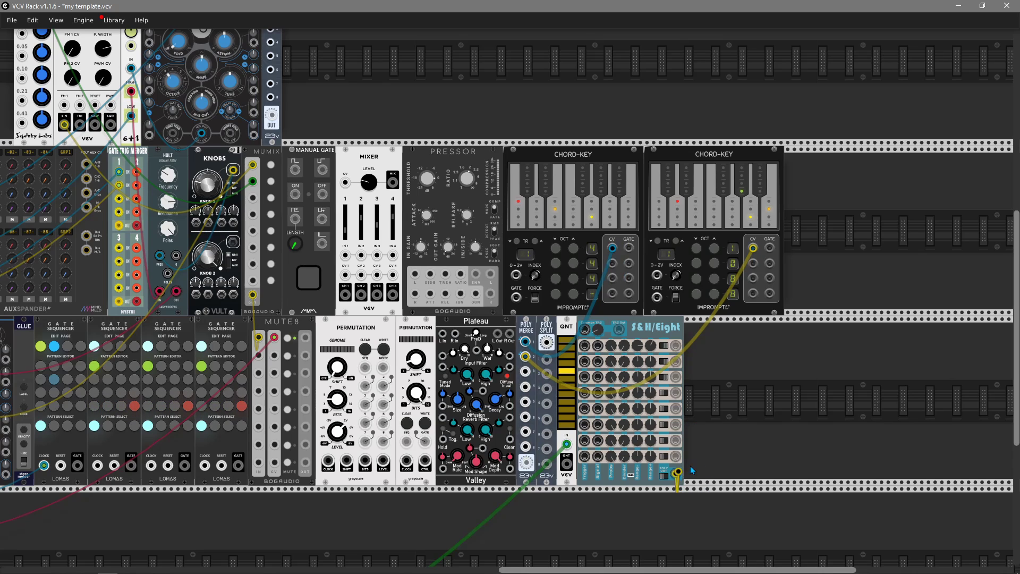
- Replace S&H/Eight with a Bogaudio SLEW module directly after QNT
right_click(646, 330)
click(669, 424)
right_click(669, 425)
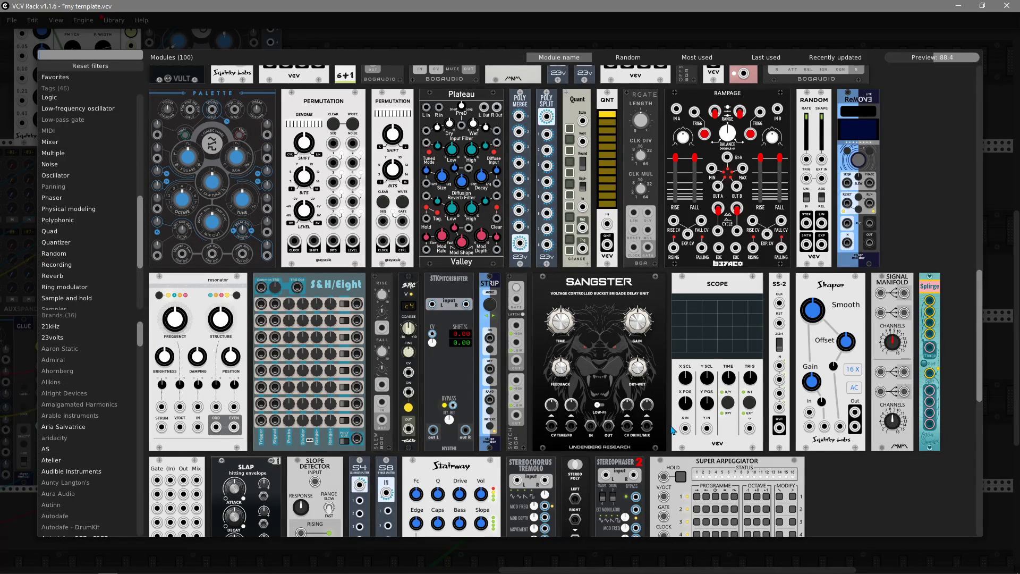
drag(387, 407, 695, 375)
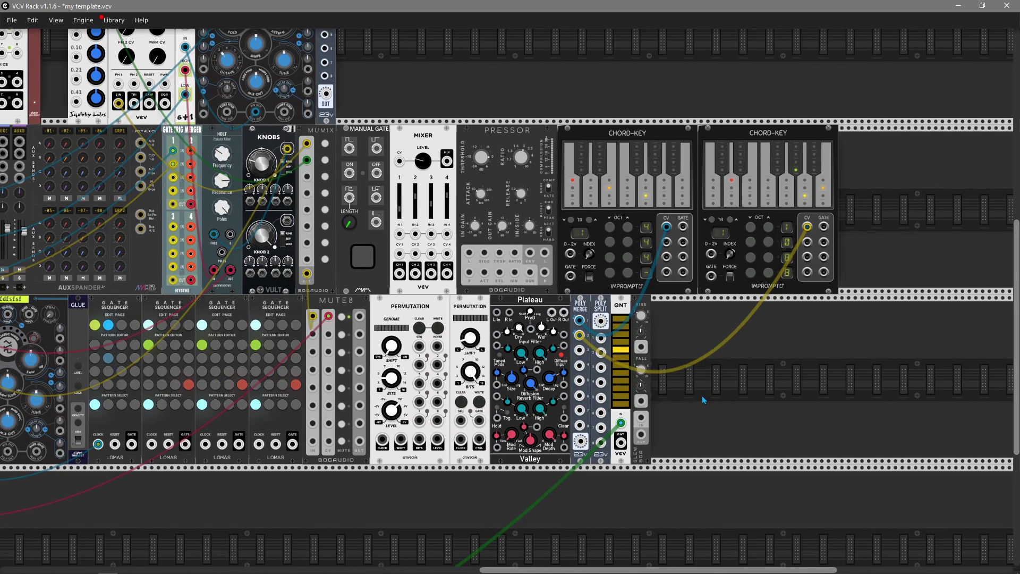
- Replace SLEW with the SRC module directly after QNT
mouse_move(641, 385)
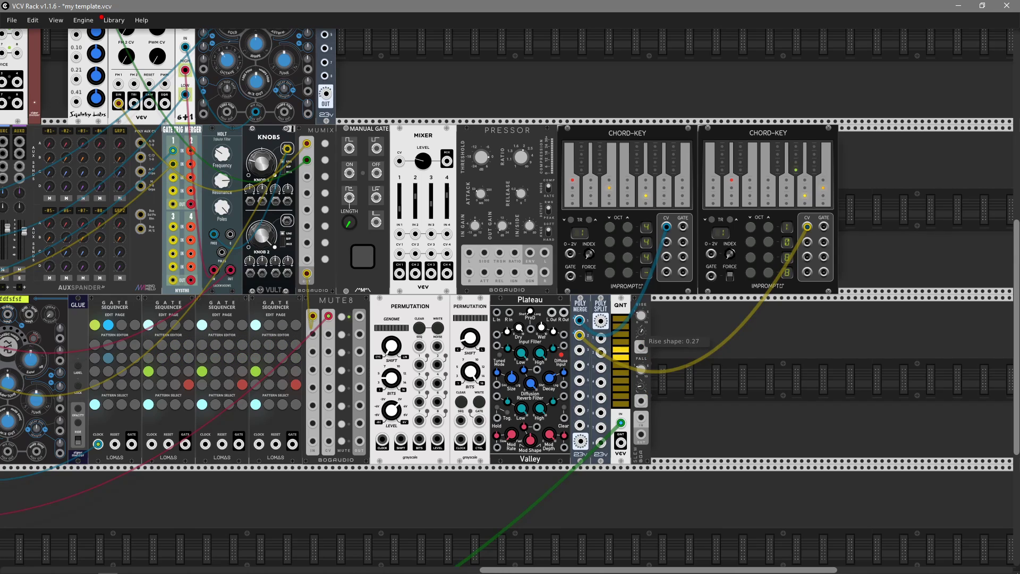
right_click(640, 307)
click(658, 396)
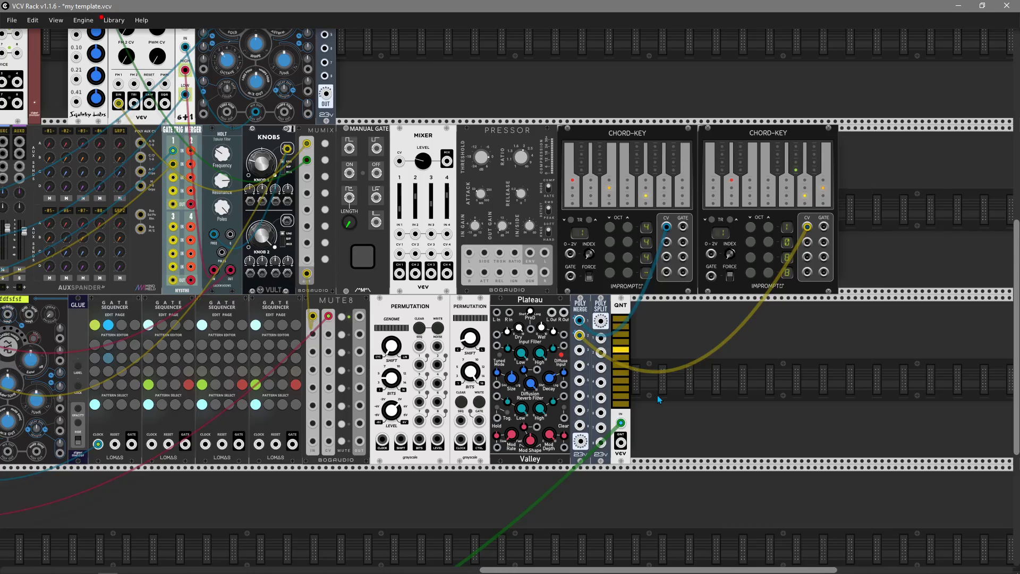
right_click(658, 394)
key(Escape)
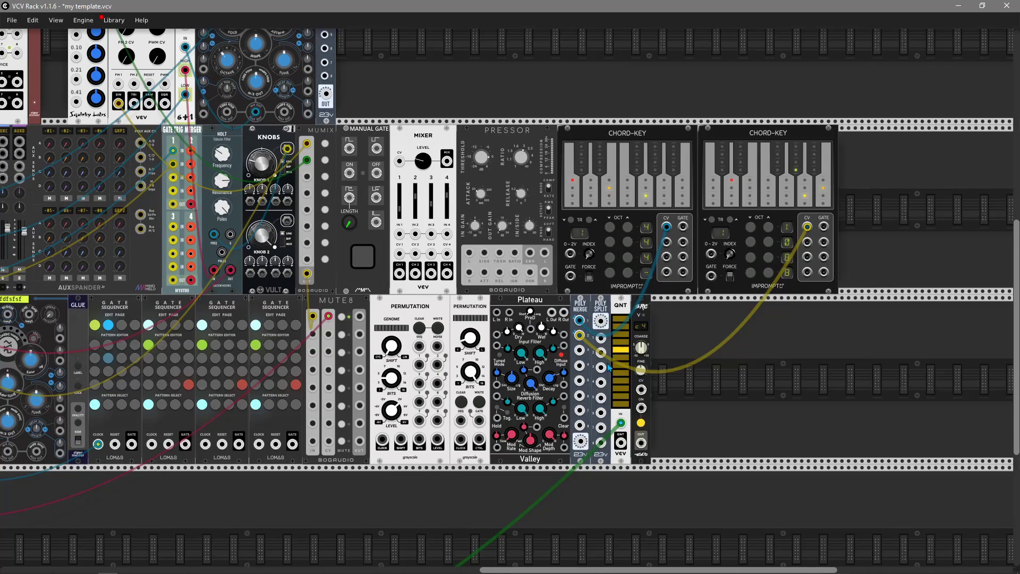
drag(622, 319, 617, 320)
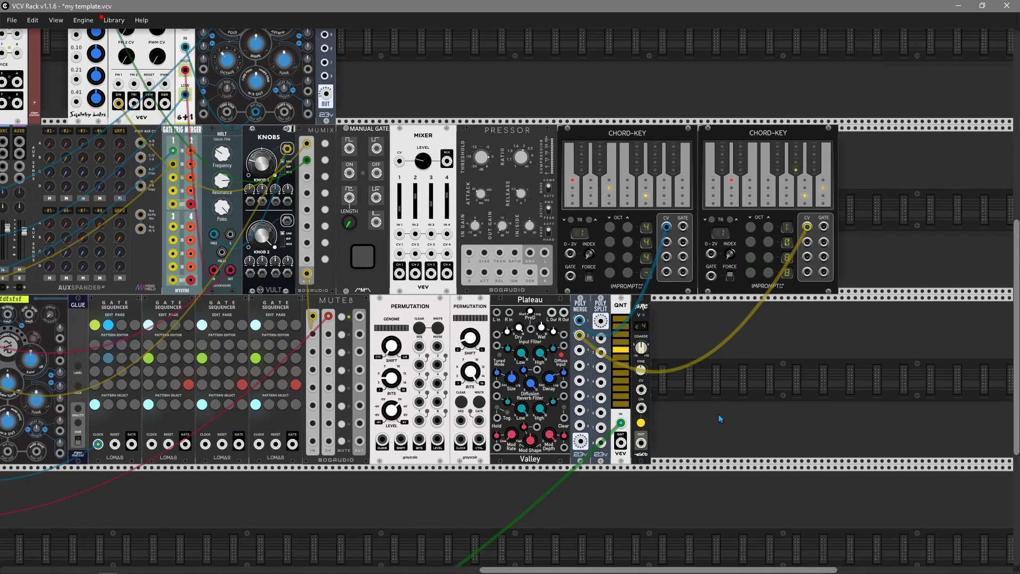
- Patch the SRC module's OUT into the second upper jack of the Palette beside LALA and adjust the SRC's tuning
drag(709, 407, 759, 426)
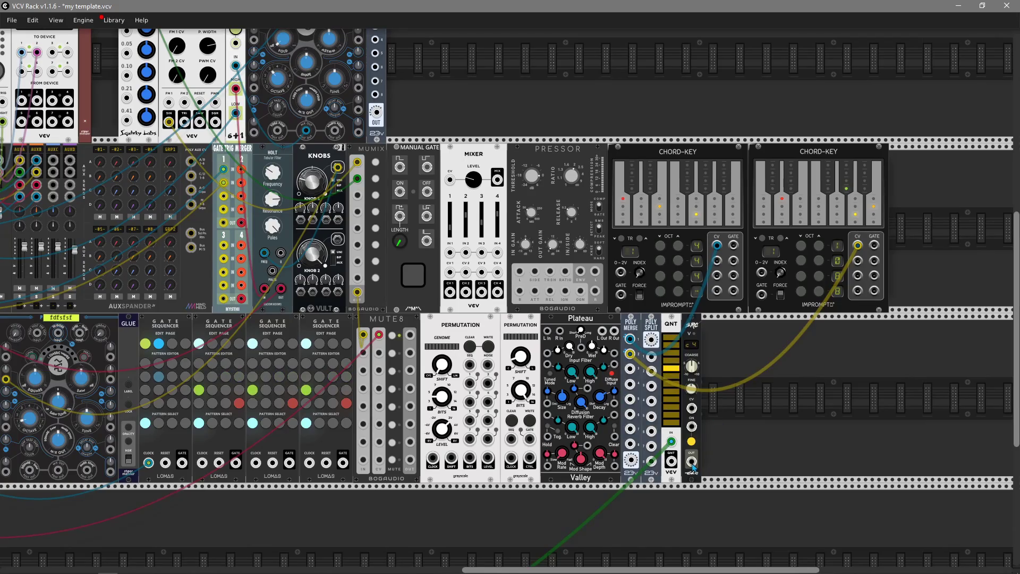
scroll(694, 468, up, 3)
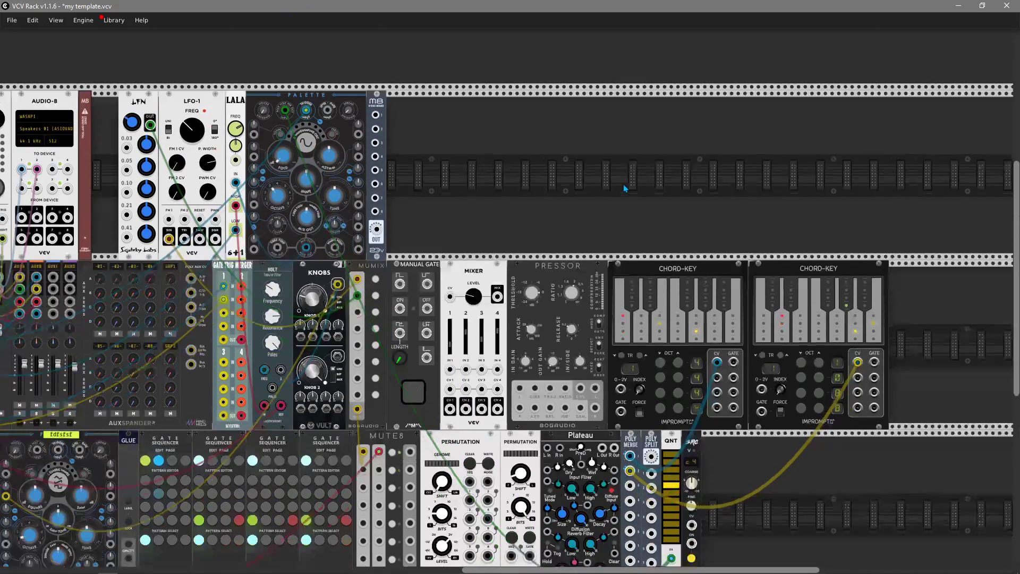
scroll(625, 188, down, 2)
scroll(664, 319, up, 2)
scroll(697, 375, down, 3)
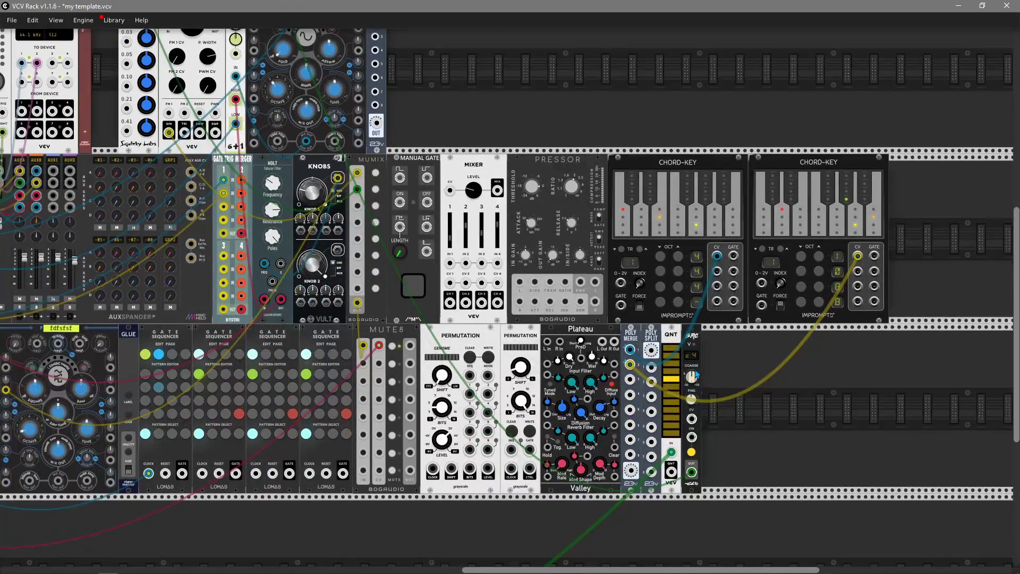
mouse_move(697, 375)
mouse_move(695, 394)
mouse_down()
mouse_move(699, 377)
mouse_move(692, 394)
mouse_up()
- Add an STKPitchShifter module directly after the SRC module
scroll(776, 436, up, 2)
right_click(775, 434)
key(Escape)
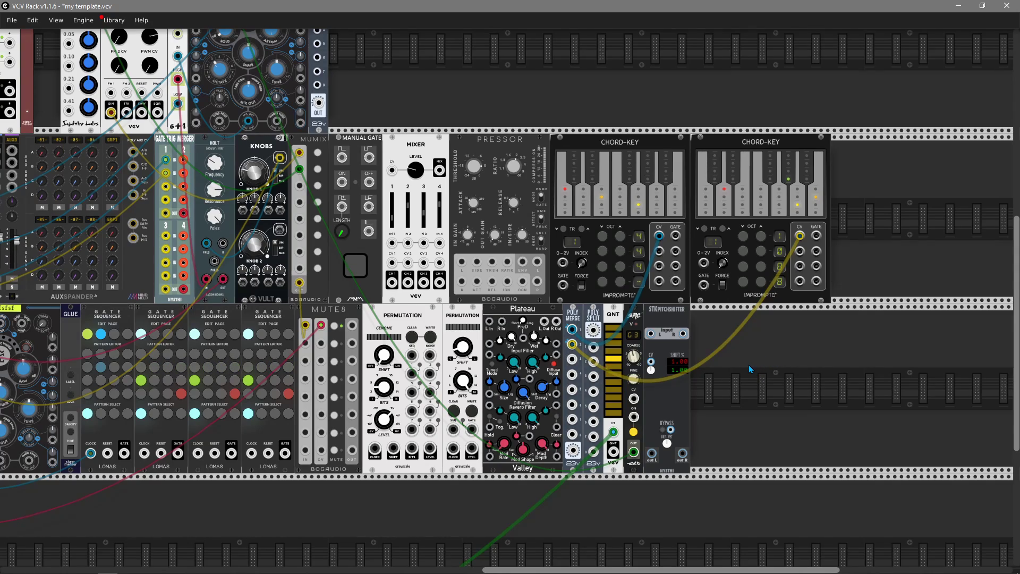
- Patch the upper Palette's lower centre jack into STKPitchShifter's left input, and its left output into MixMaster track 3
drag(721, 384, 927, 436)
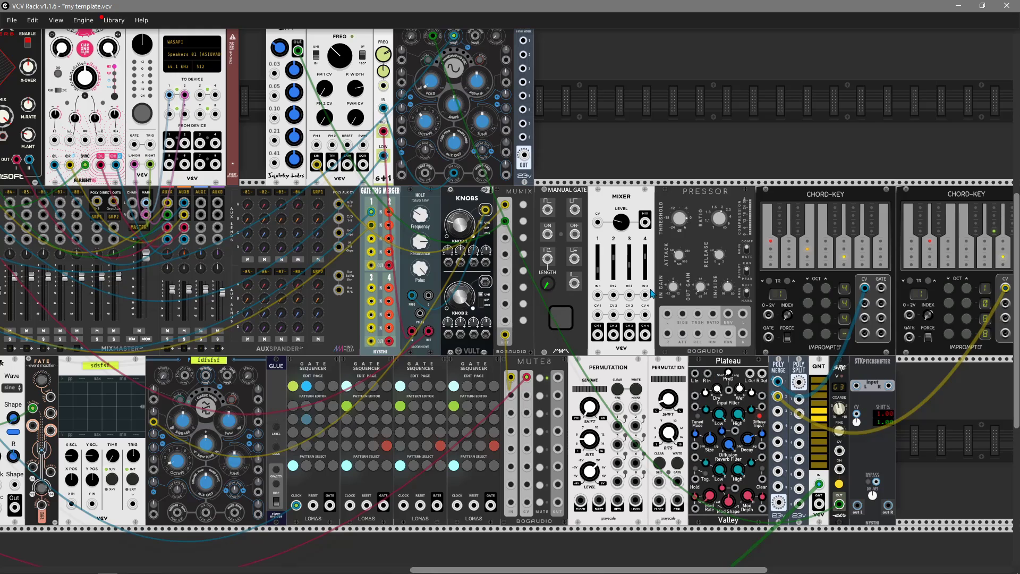
scroll(525, 313, left, 2)
scroll(526, 314, down, 1)
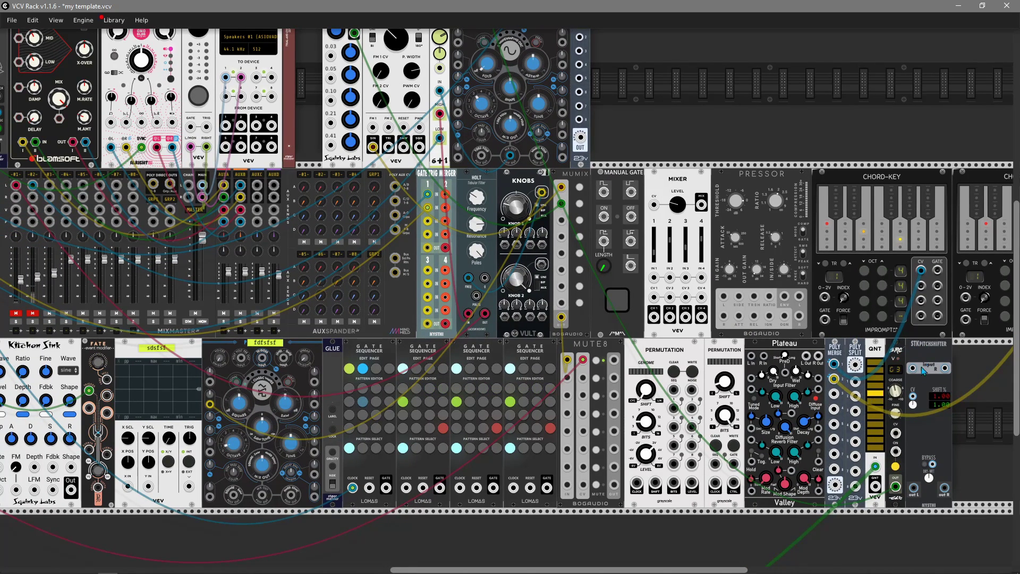
drag(913, 368, 510, 155)
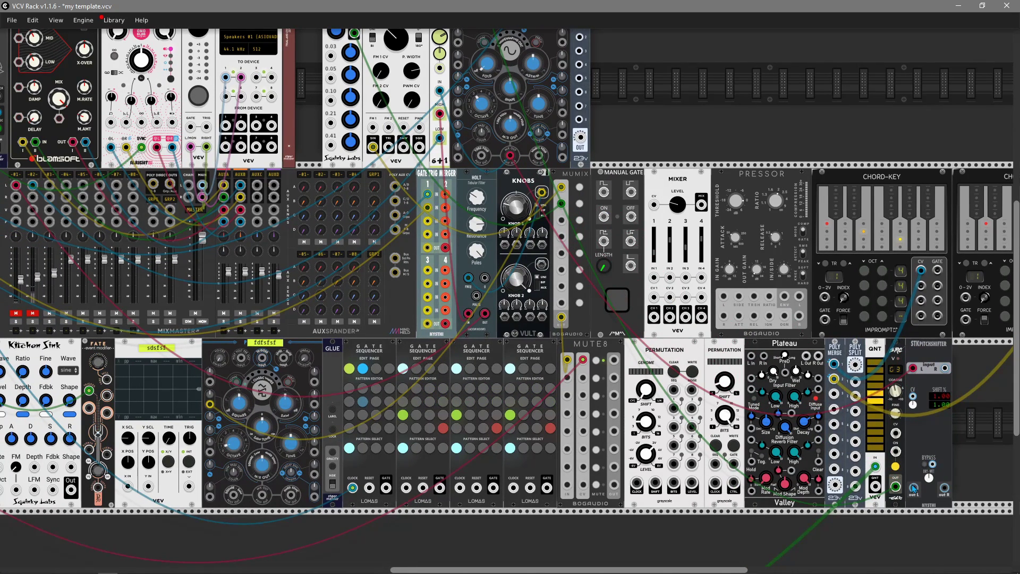
scroll(123, 186, left, 3)
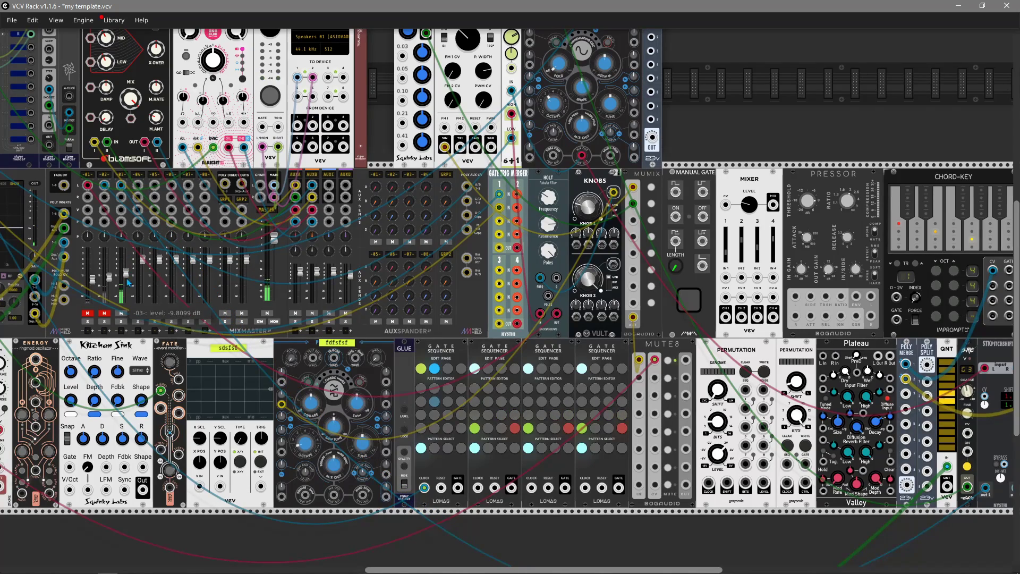
scroll(776, 400, right, 10)
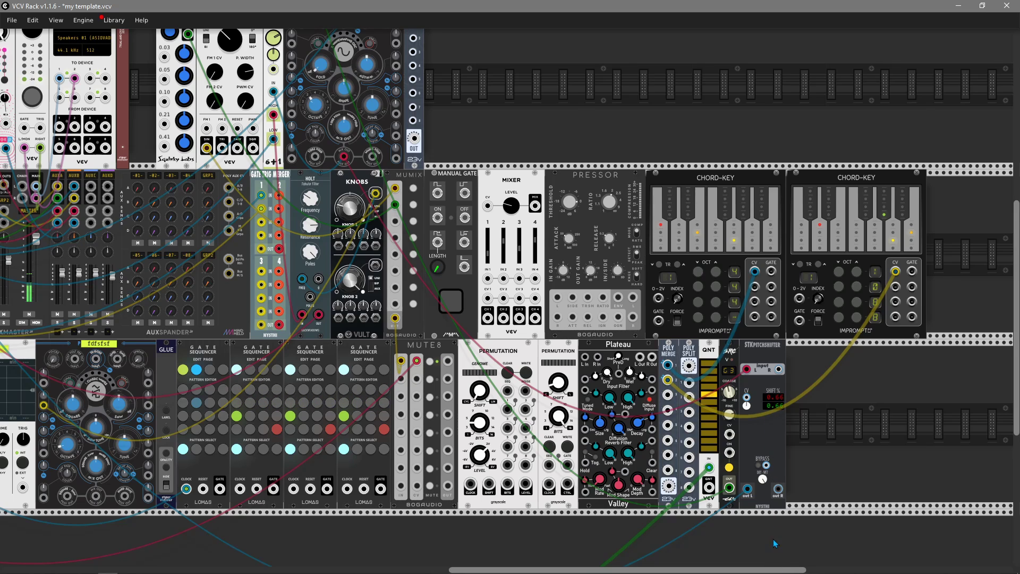
- Replace STKPitchShifter with a stoermelder STRIP module directly after the SRC module
right_click(753, 352)
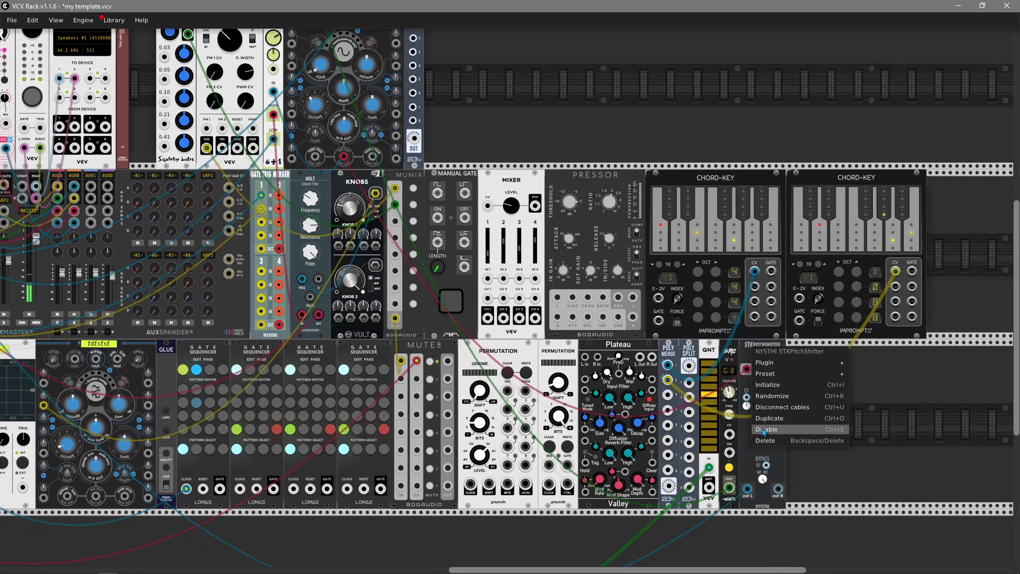
click(755, 431)
right_click(756, 433)
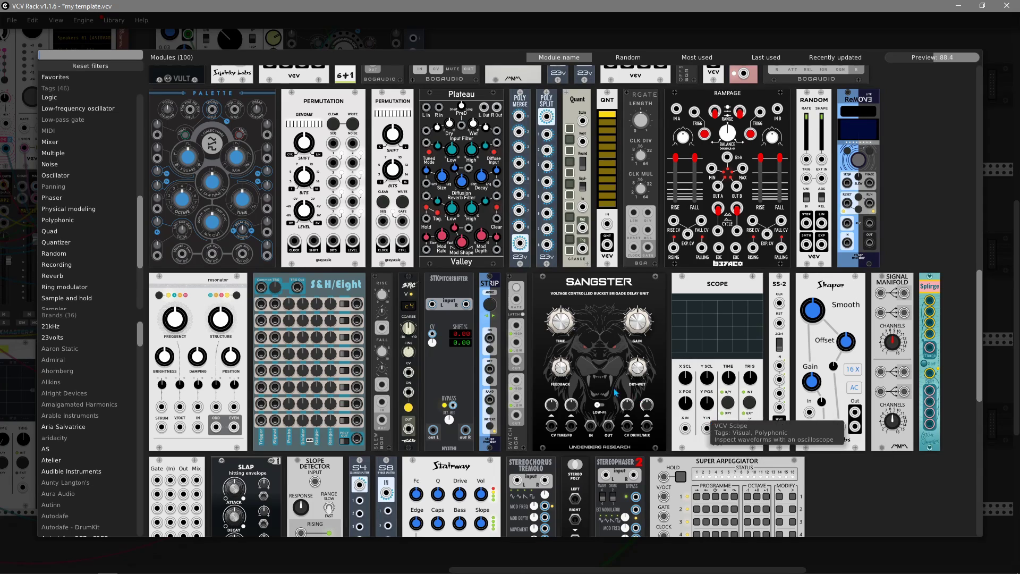
key(Escape)
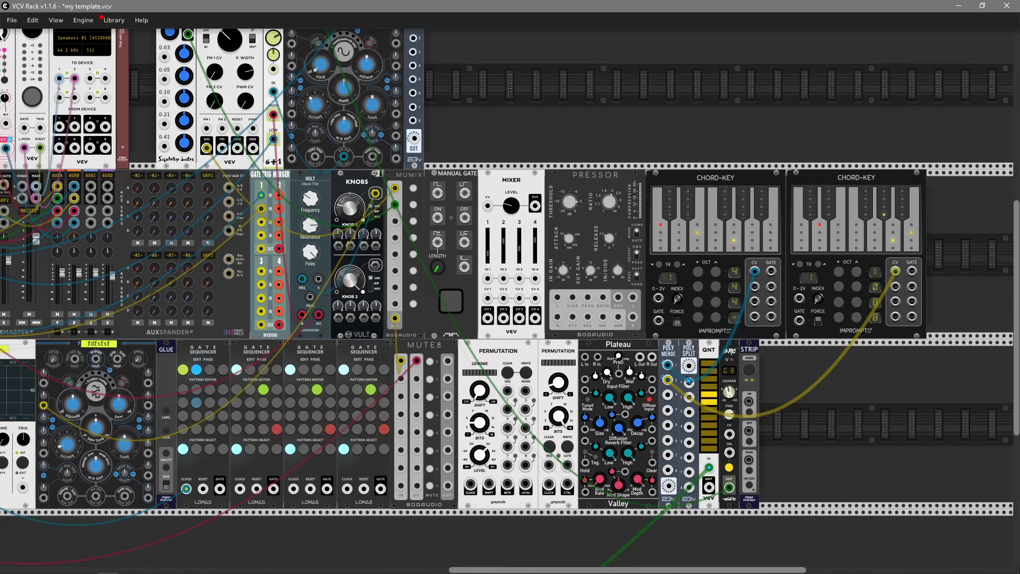
- Move STRIP to the row above, directly after the rightmost CHORD-KEY
right_click(751, 367)
click(750, 356)
right_click(752, 357)
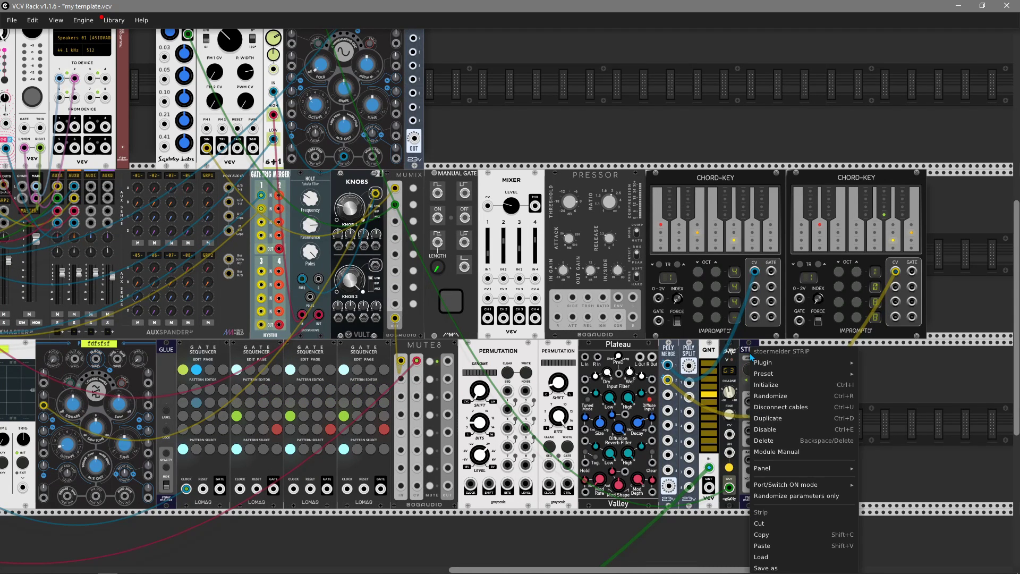
click(751, 356)
drag(751, 356, 897, 214)
scroll(865, 358, up, 3)
scroll(865, 359, right, 5)
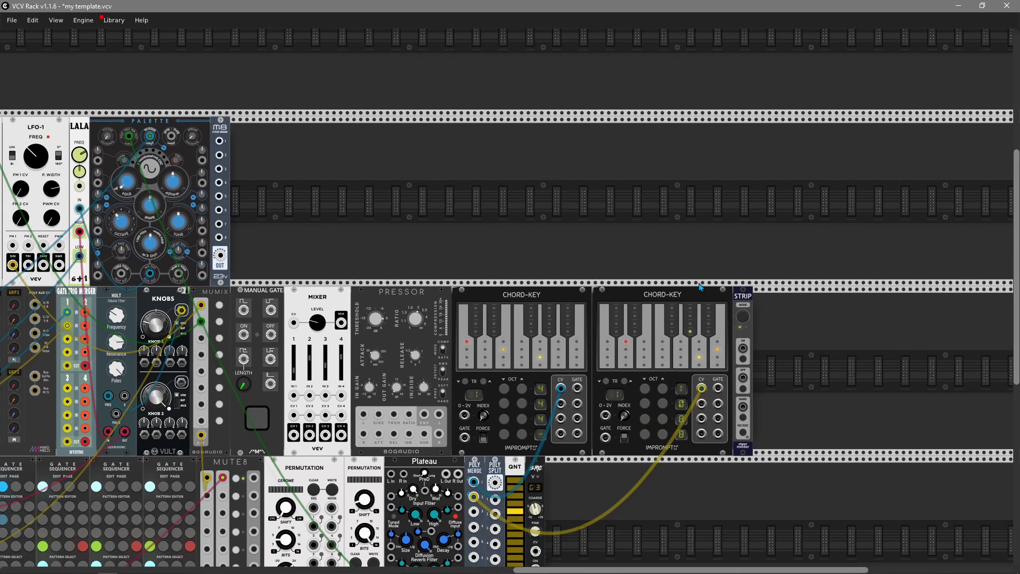
- Separate the rightmost CHORD-KEY and STRIP from the other CHORD-KEY, and cut that CHORD-KEY through STRIP
drag(682, 295, 748, 296)
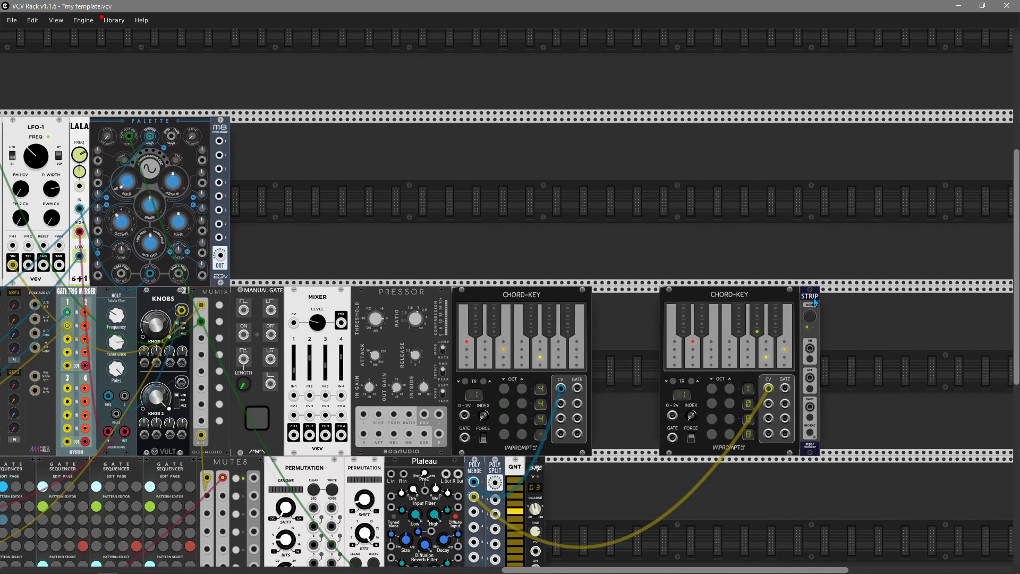
right_click(817, 299)
click(828, 478)
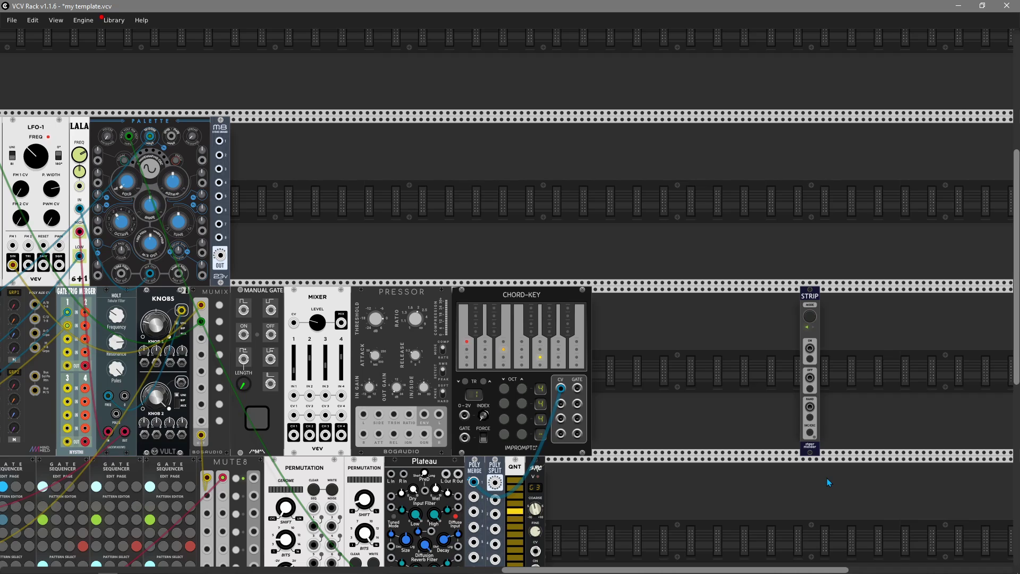
- Move STRIP closer to the remaining CHORD-KEY and view its strip options for cutting, pasting, loading and saving
drag(806, 298, 665, 299)
right_click(671, 298)
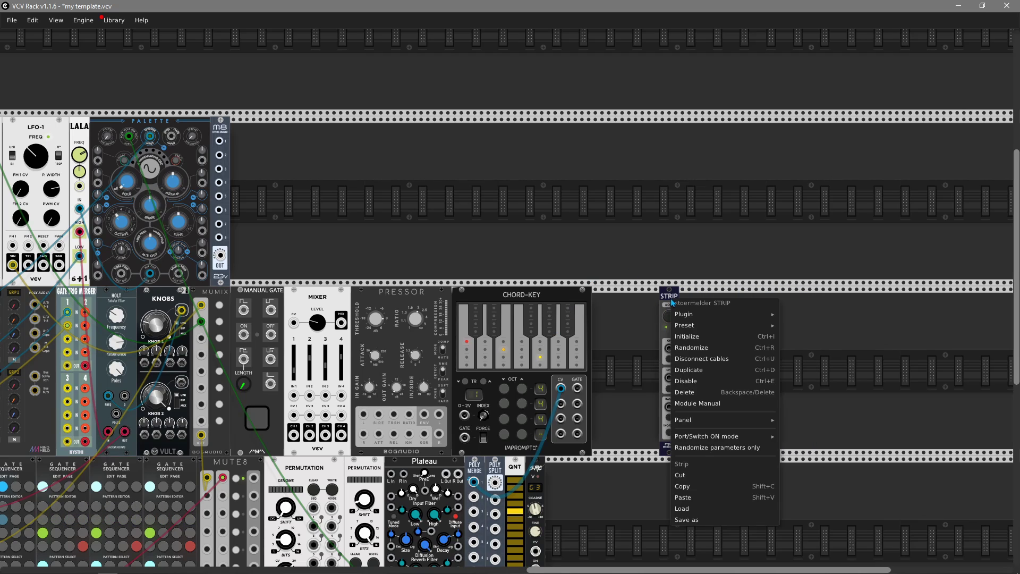
click(634, 254)
- Add a Bogaudio SWITCH module directly after the SRC module and try its gate button
drag(637, 498, 658, 370)
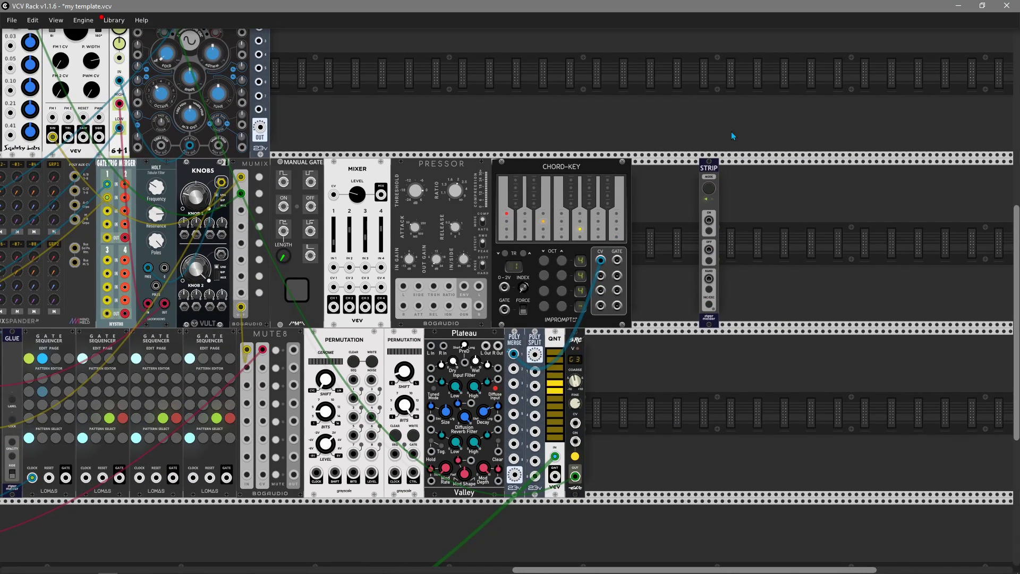
right_click(643, 381)
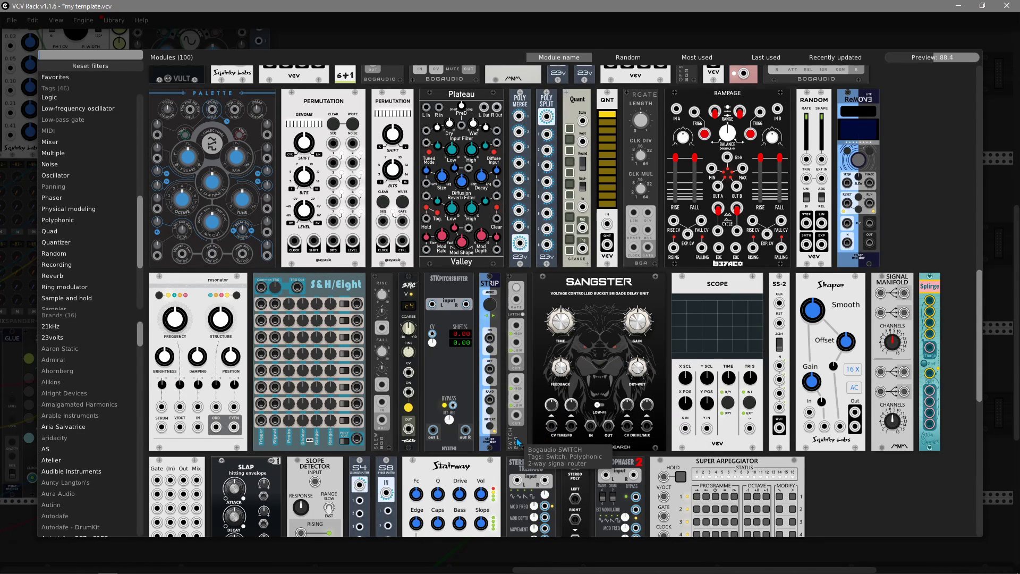
drag(517, 439, 671, 398)
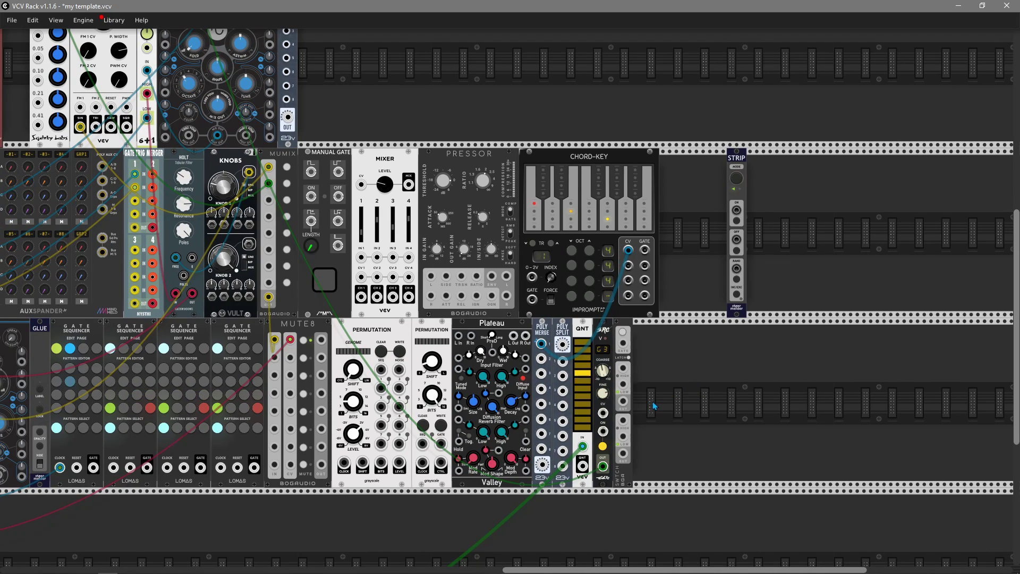
click(624, 335)
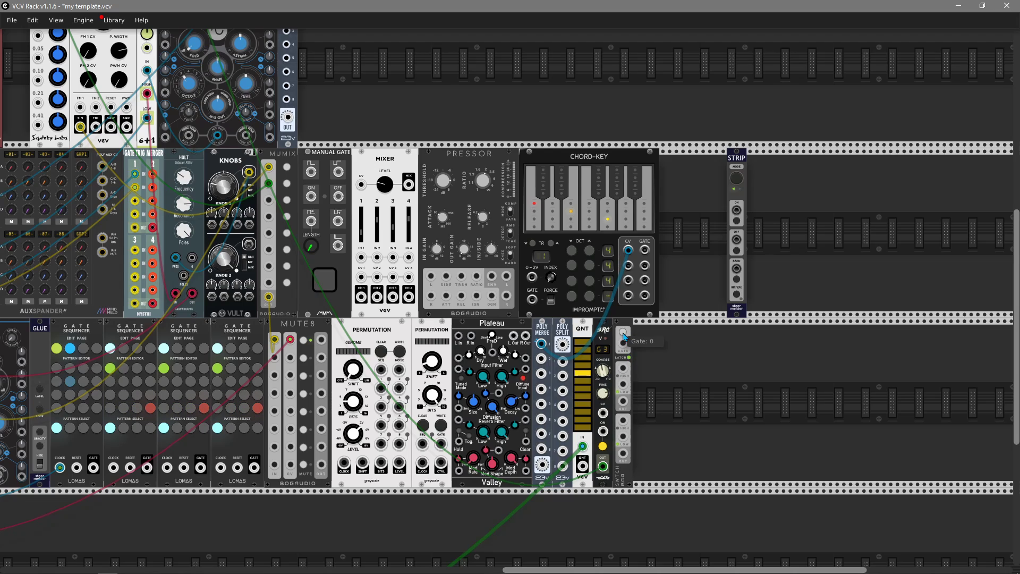
- Try the SWITCH module's latched gate and delete the module
click(624, 336)
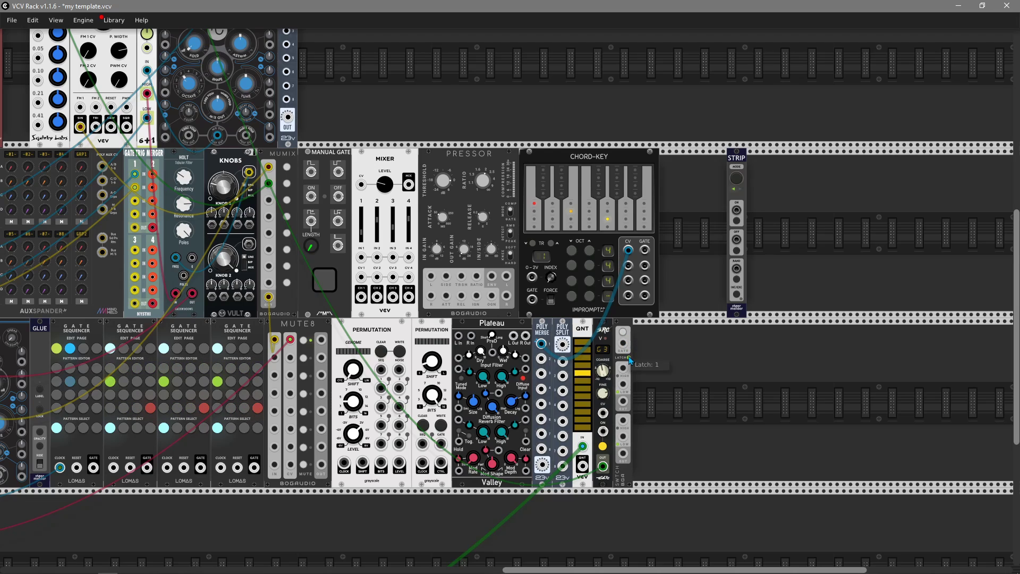
right_click(626, 330)
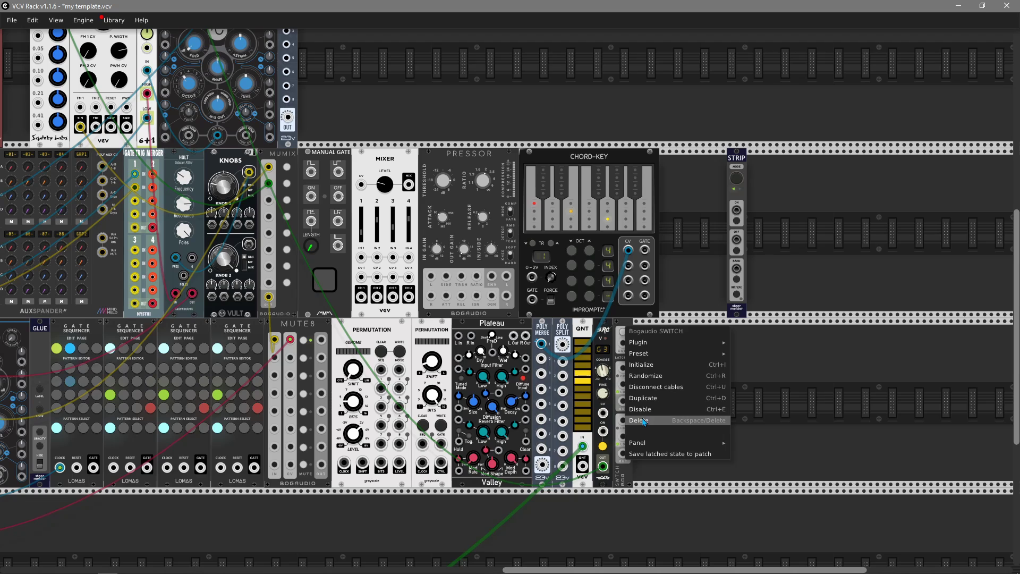
click(647, 415)
- Add a Lindenberg Research Sangster delay module directly after the SRC module
right_click(647, 413)
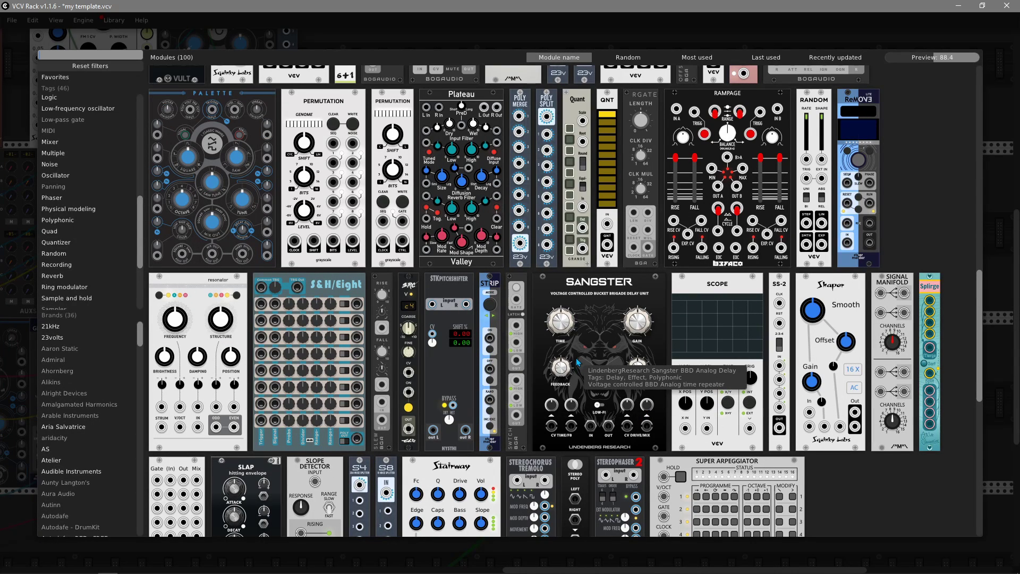
click(622, 371)
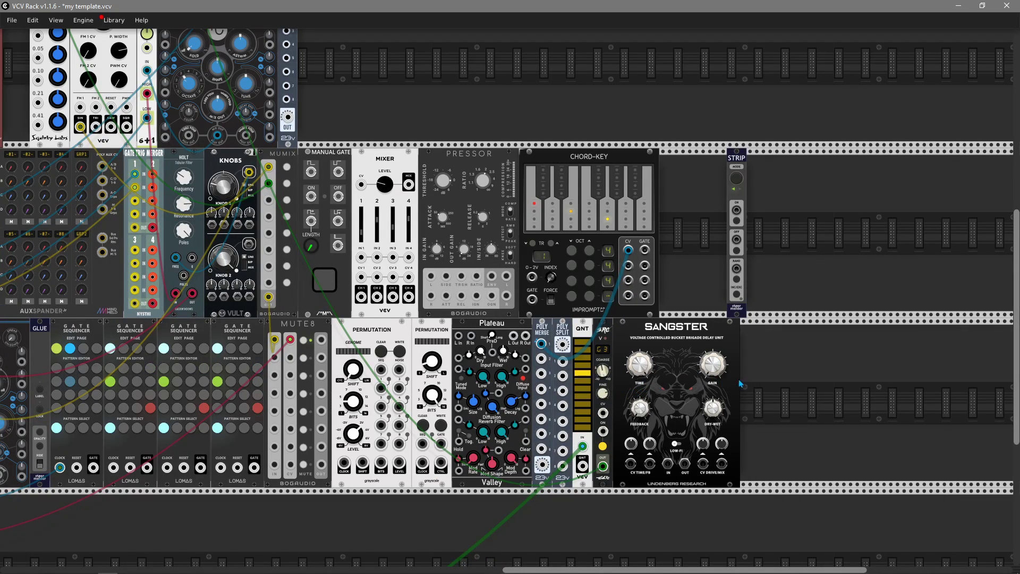
right_click(665, 343)
click(638, 341)
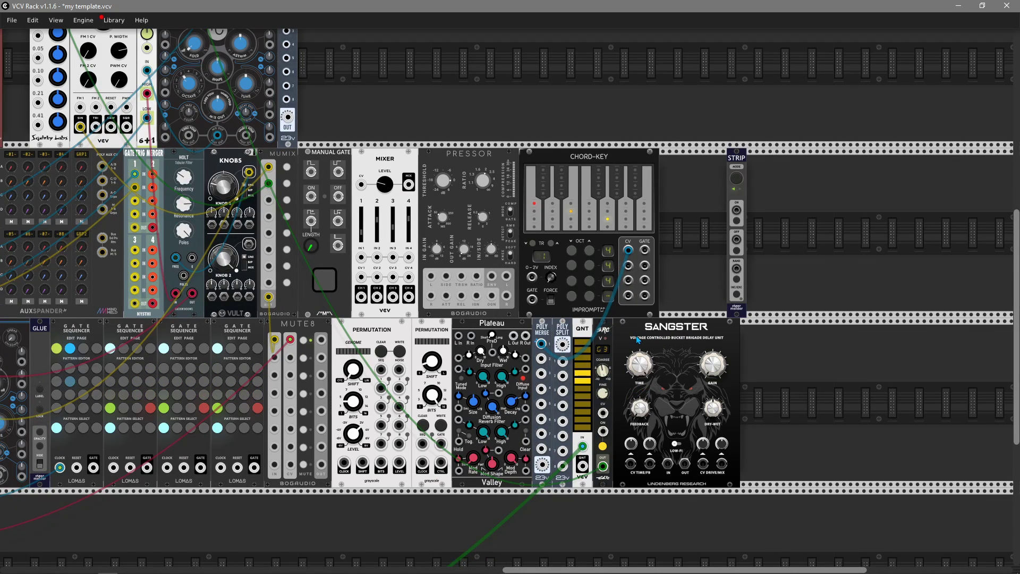
- Patch the upper Palette's mix output into Sangster's input and Sangster's output into the MixMaster's channel 3 input
drag(668, 463, 217, 137)
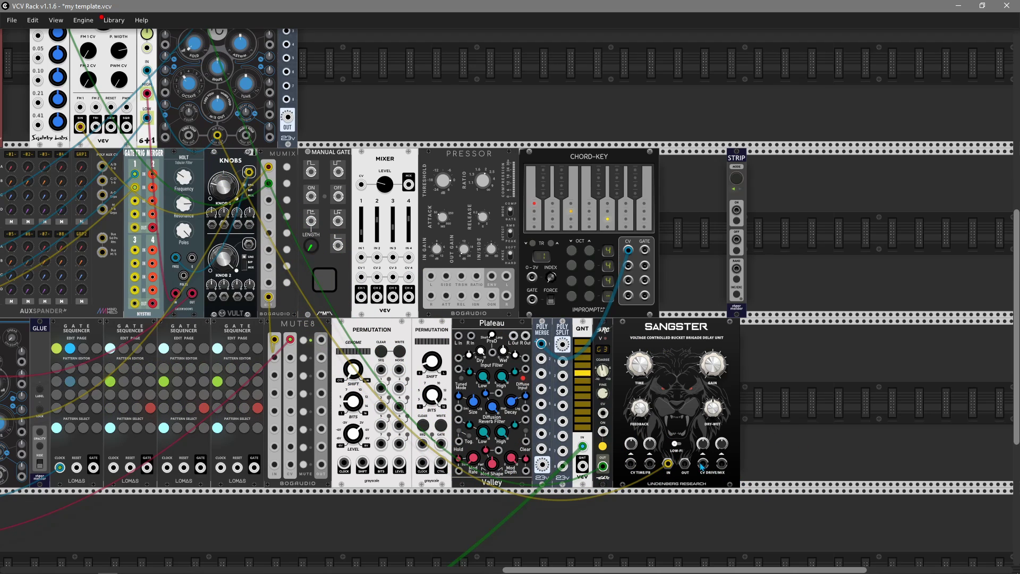
drag(685, 465, 106, 167)
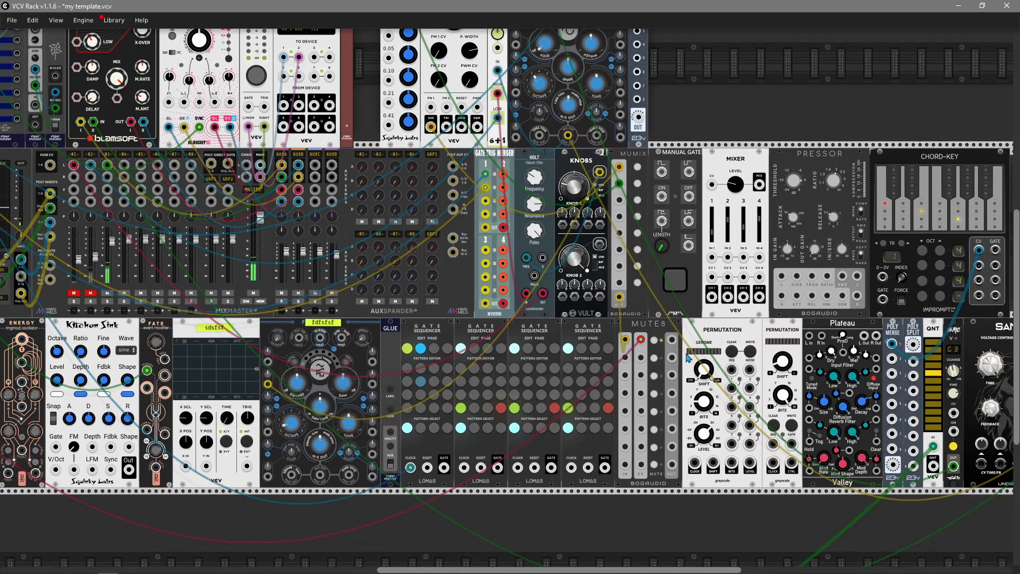
drag(965, 369, 770, 375)
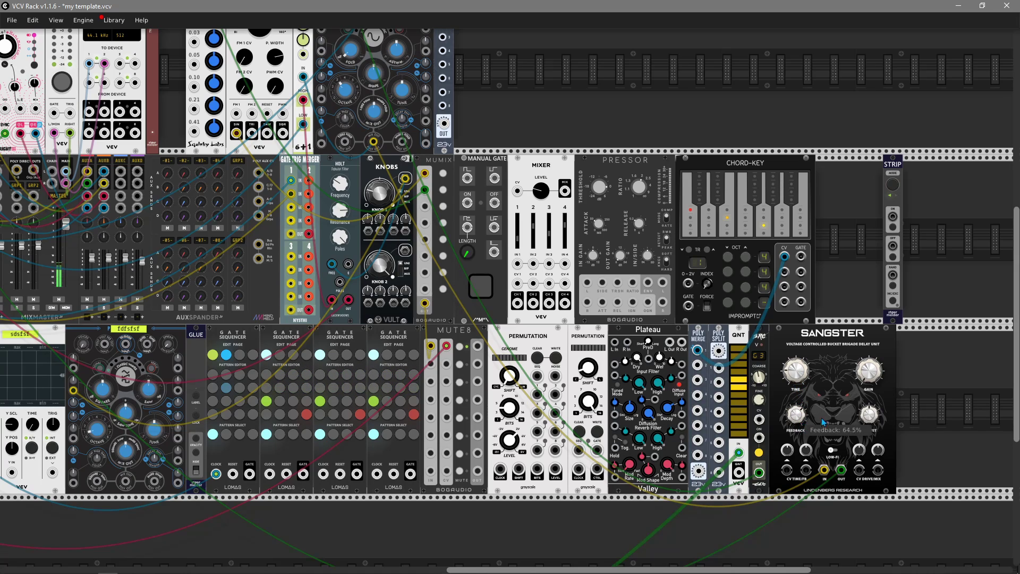
drag(641, 399, 152, 378)
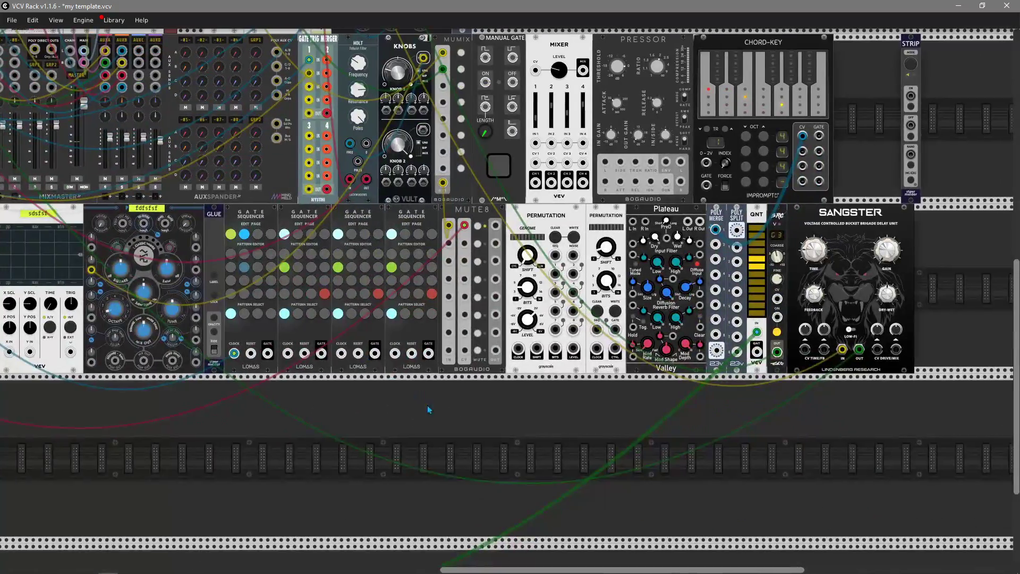
- Add a VCV SCOPE in the empty row below the sequencers and an SS-2 module directly after it
right_click(430, 410)
click(718, 340)
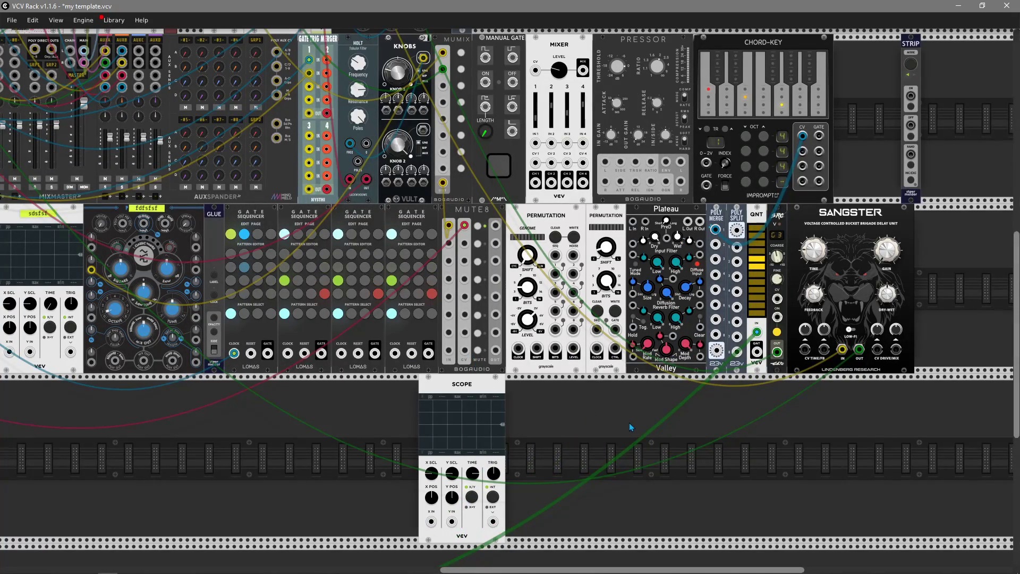
scroll(632, 427, down, 1)
scroll(631, 427, left, 1)
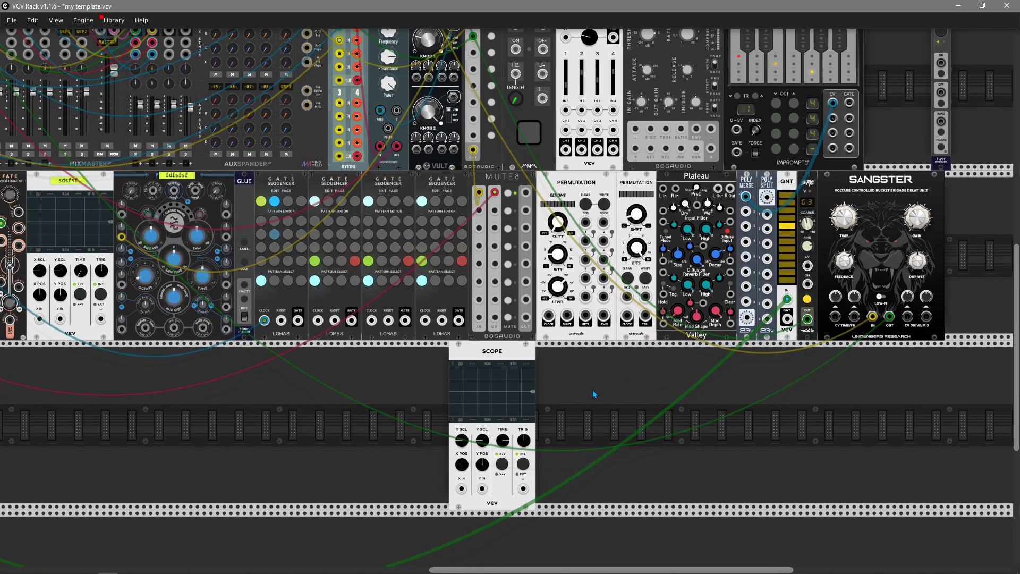
scroll(590, 388, up, 1)
scroll(590, 388, left, 1)
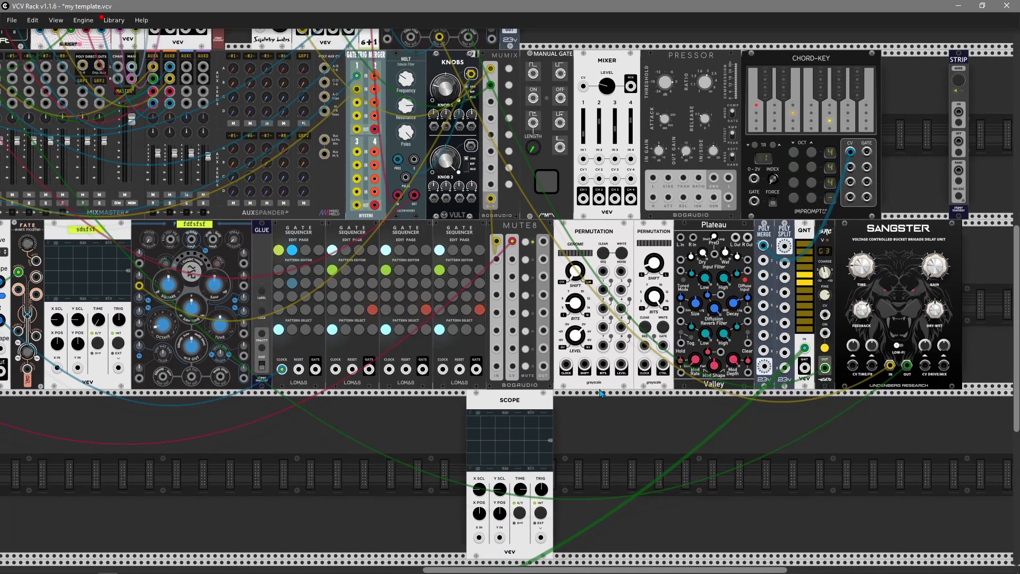
right_click(615, 430)
drag(774, 370, 578, 404)
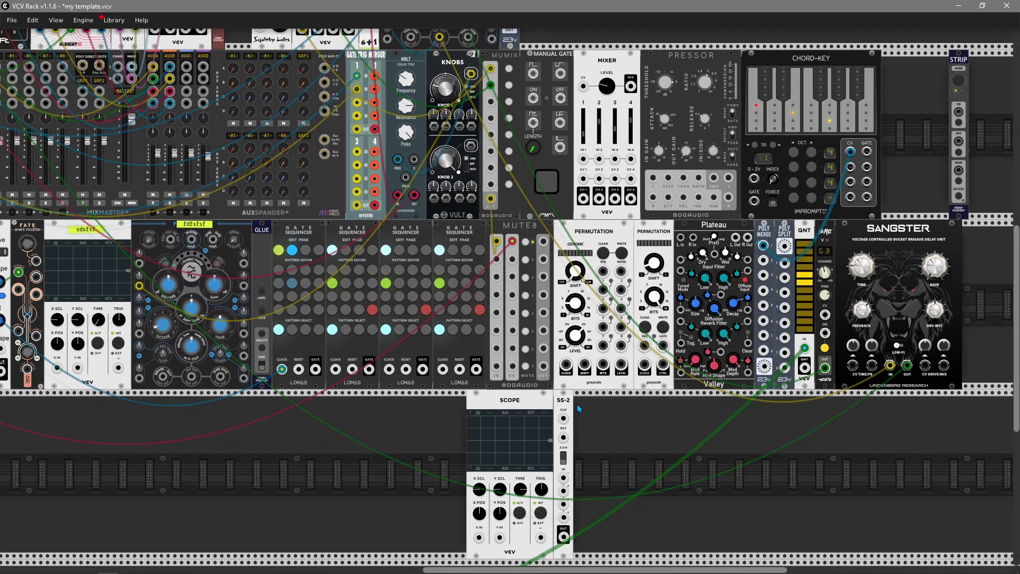
right_click(592, 417)
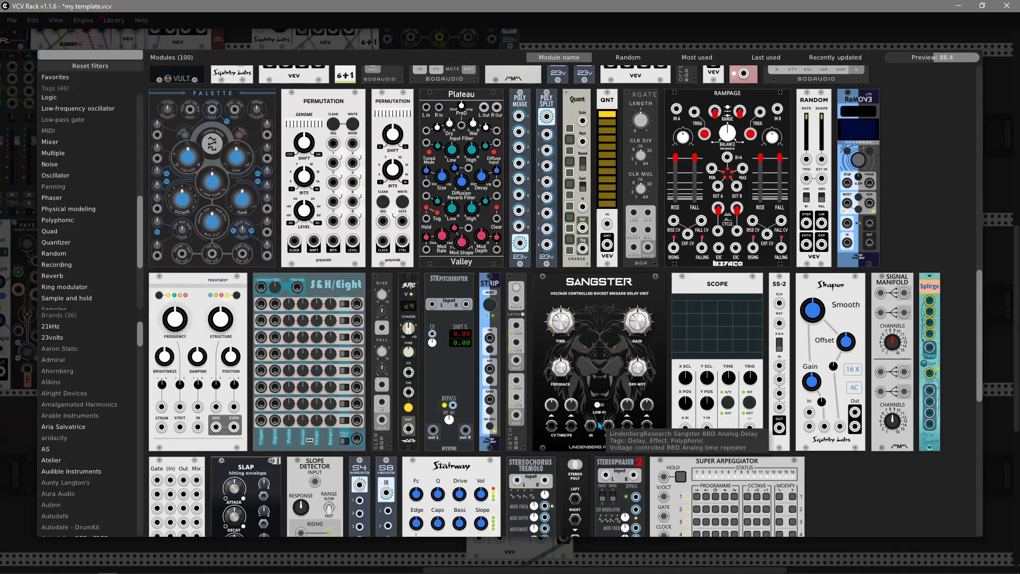
key(Escape)
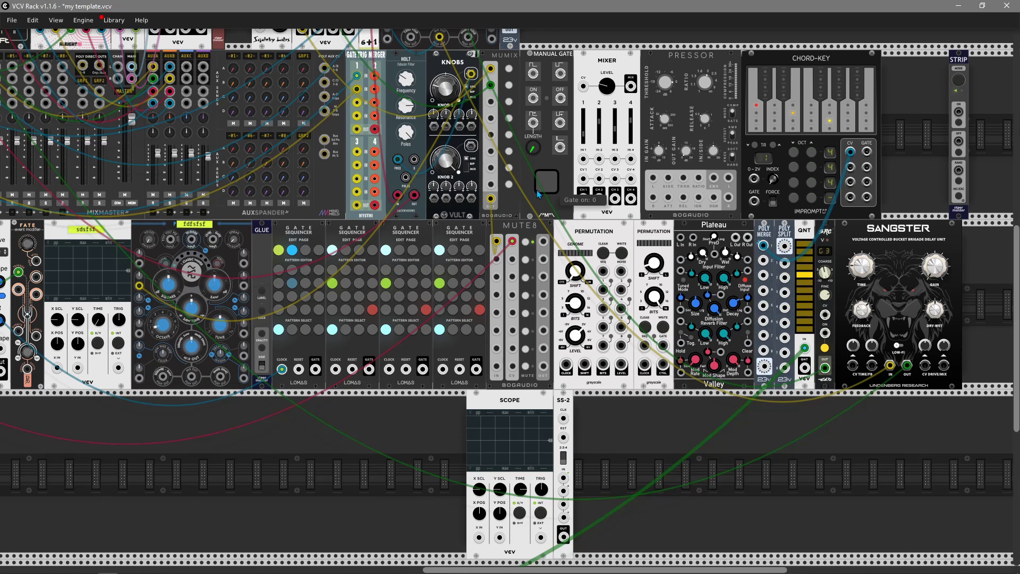
- Add a Squinky Labs Shaper module directly after SS-2 and set its shape to Full Wave
right_click(630, 442)
click(744, 452)
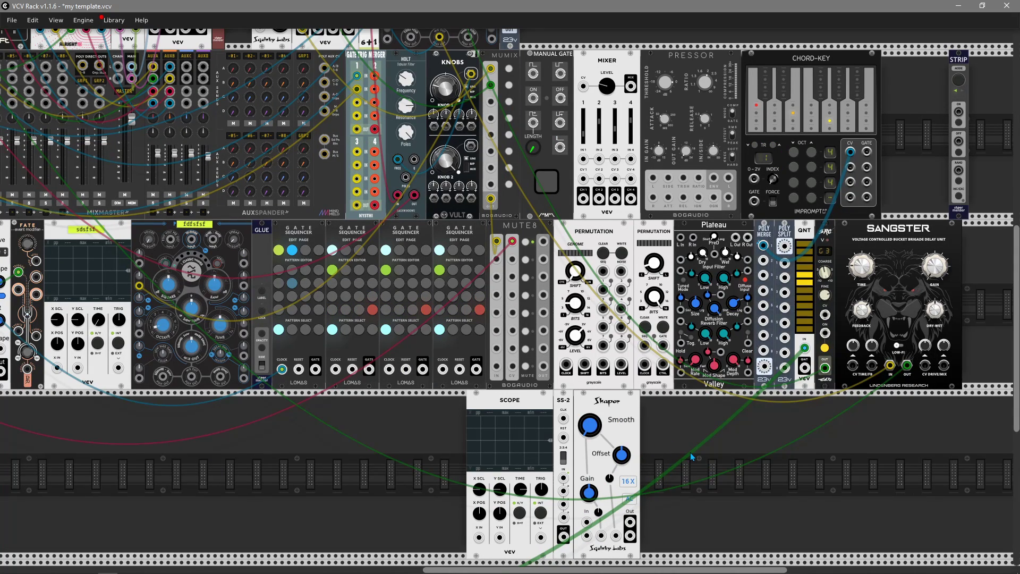
mouse_move(622, 454)
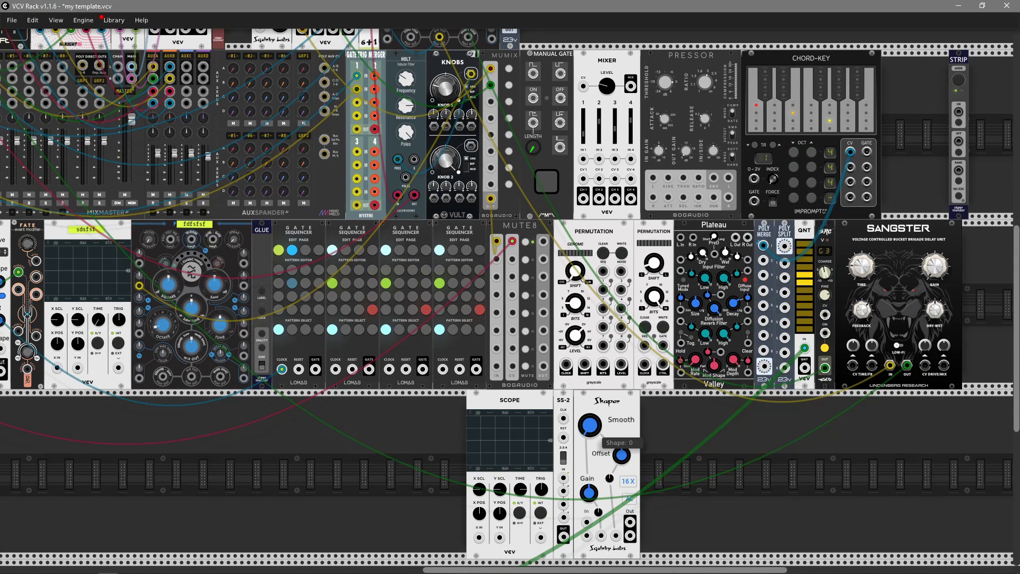
drag(590, 425, 590, 415)
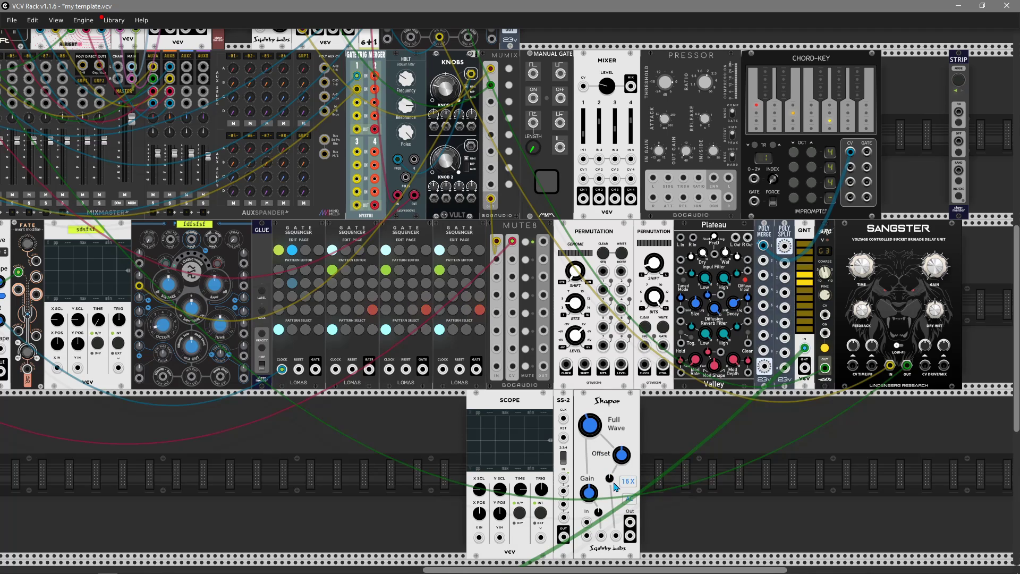
scroll(619, 487, left, 3)
scroll(619, 487, down, 1)
scroll(619, 486, left, 3)
scroll(620, 487, up, 1)
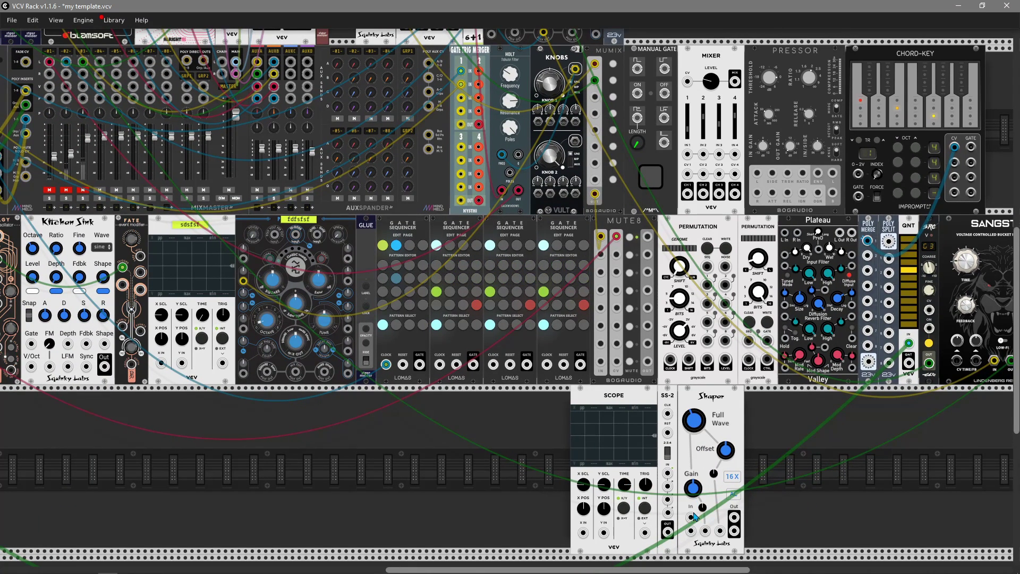
right_click(831, 450)
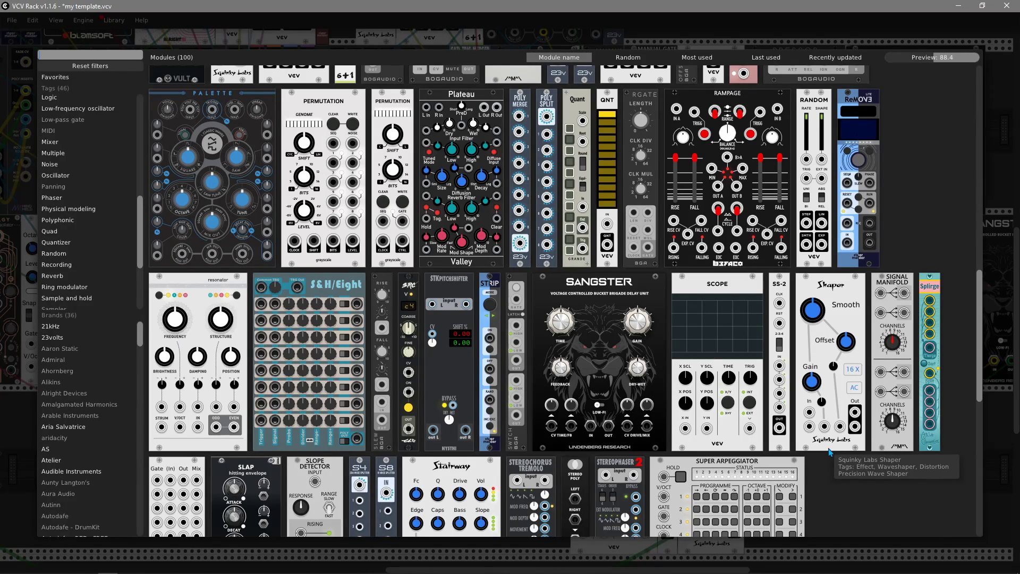
scroll(849, 473, down, 1)
scroll(849, 473, up, 1)
click(37, 415)
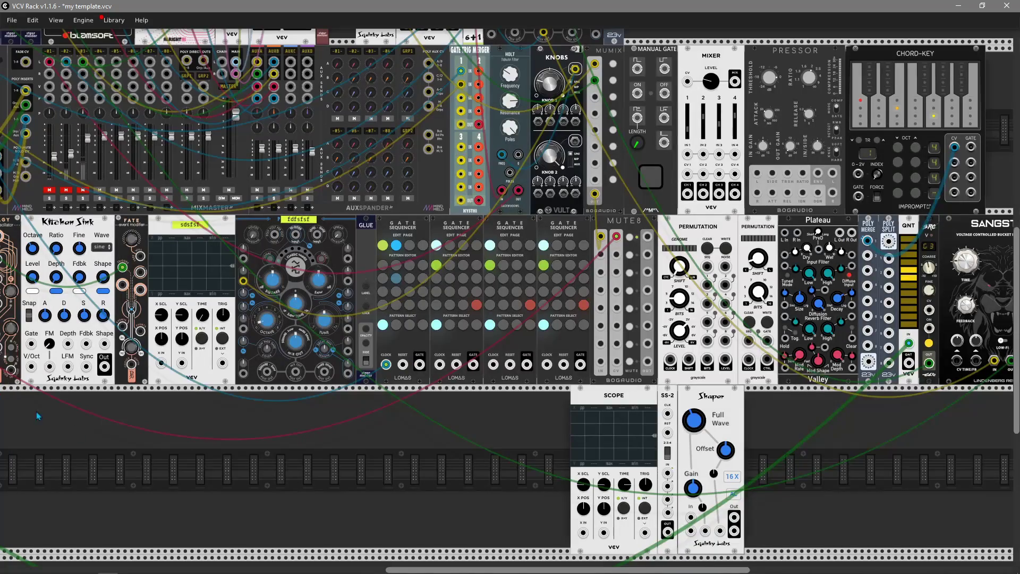
- Add a Signal Manifold module directly before the SCOPE in the lowest row
click(736, 498)
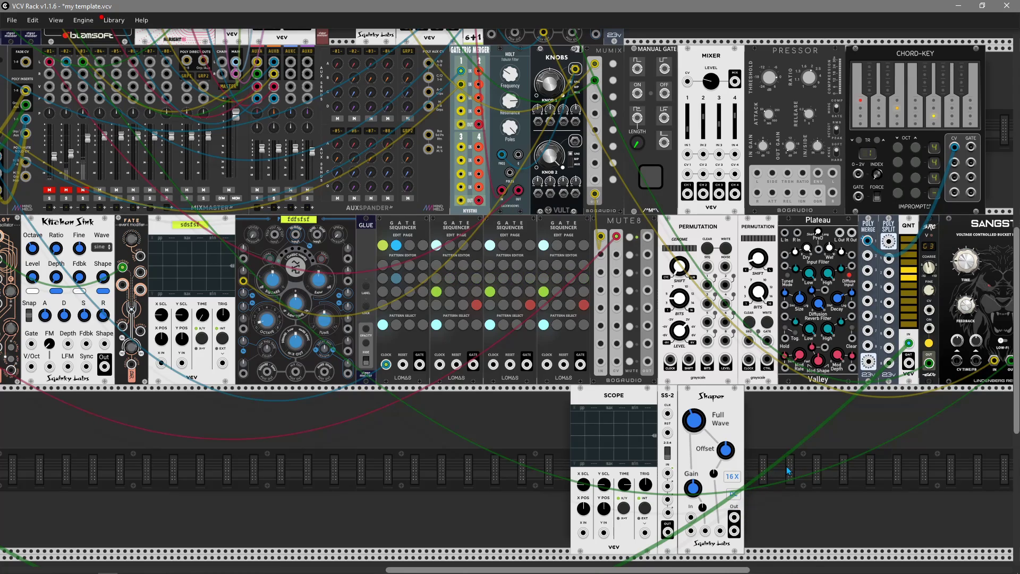
right_click(883, 469)
key(Escape)
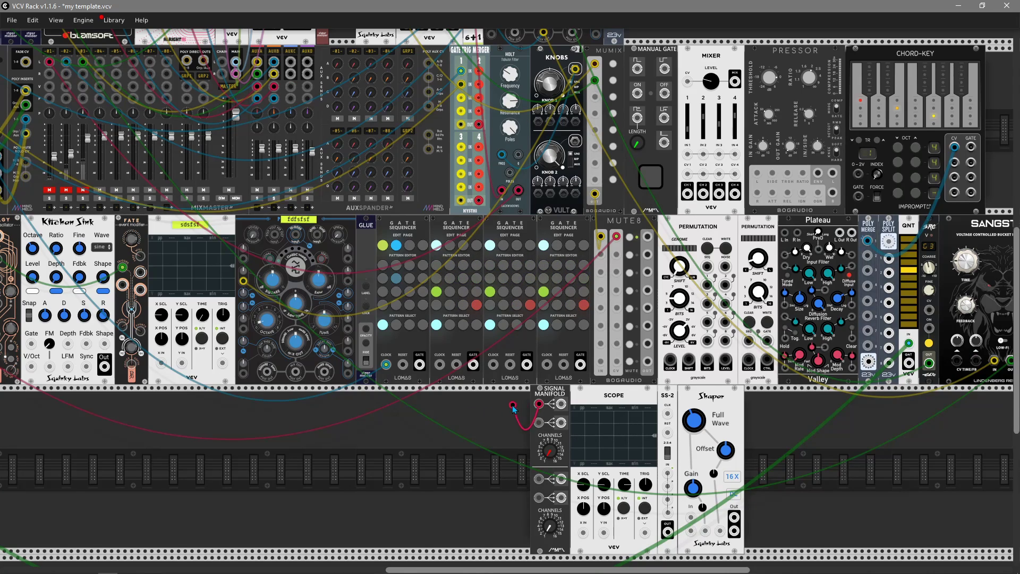
- Patch a source into the Signal Manifold's first input and its first output into SCOPE's X input, with 3 channels
drag(538, 404, 133, 452)
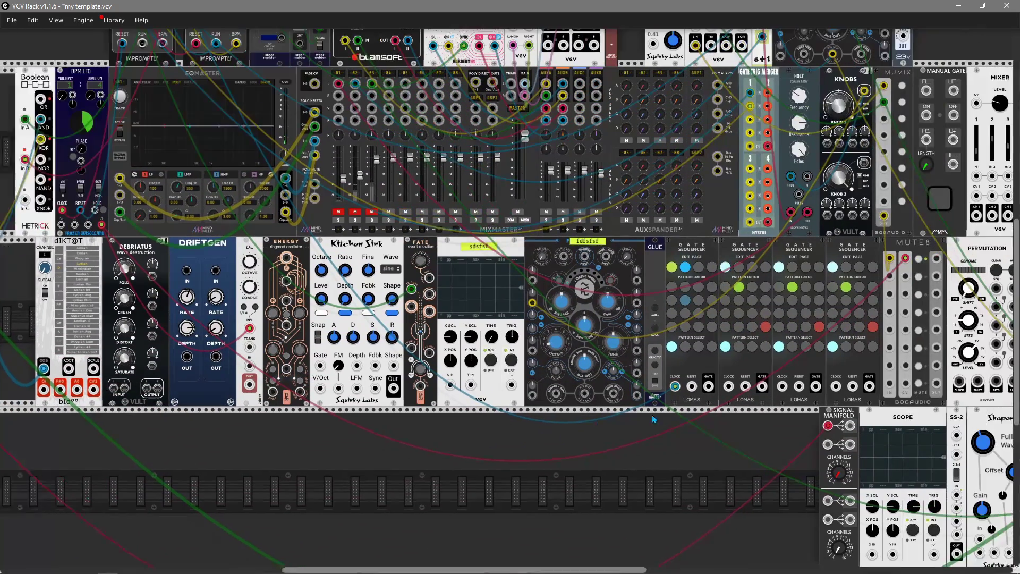
drag(654, 419, 589, 410)
drag(774, 464, 774, 449)
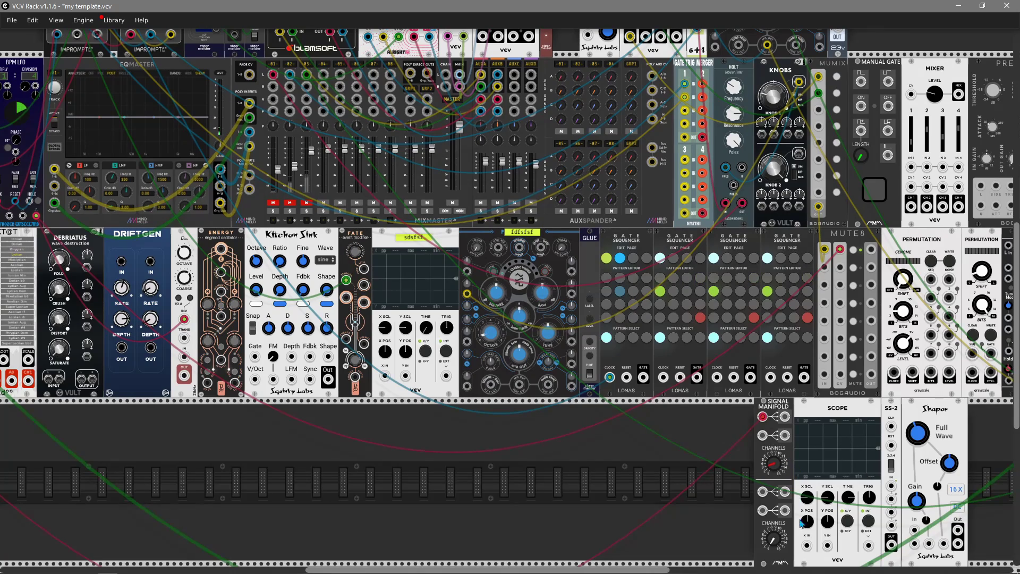
drag(807, 546, 785, 417)
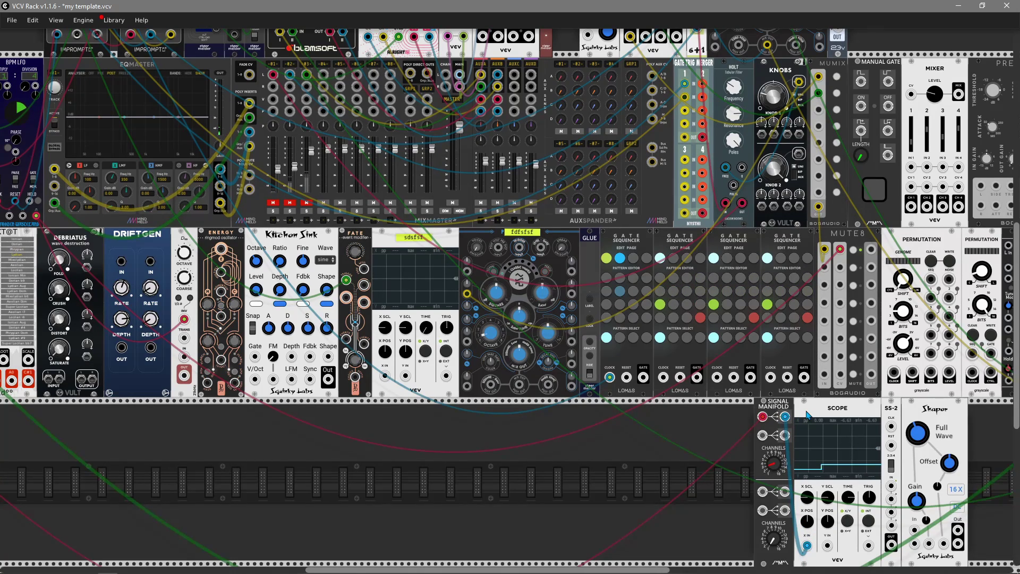
drag(778, 452, 778, 420)
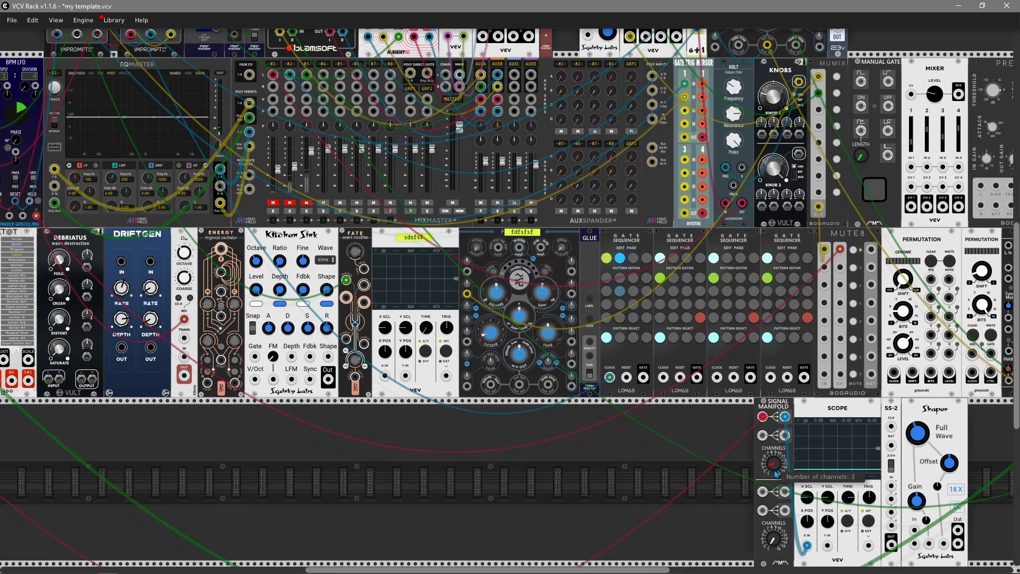
- Feed the Signal Manifold from the 23volts merge module's polyphonic output instead, and unplug its cable to the SCOPE
drag(763, 417, 95, 314)
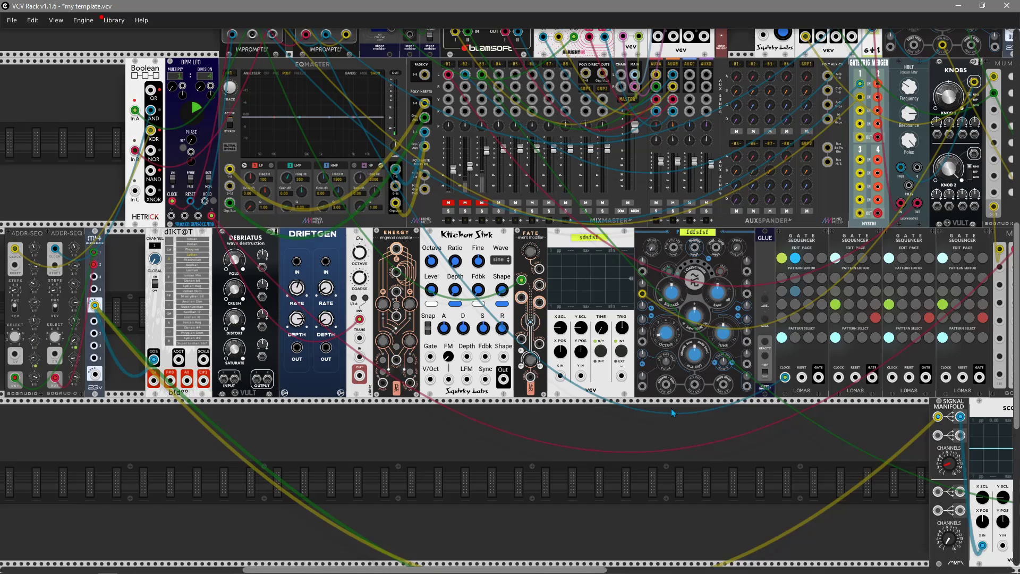
drag(774, 432, 618, 423)
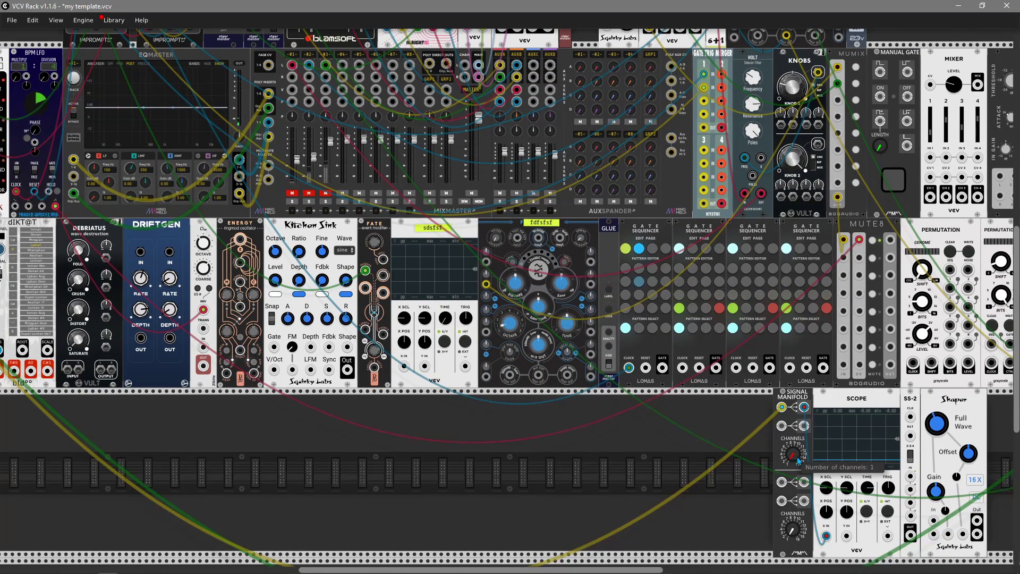
drag(804, 456, 804, 415)
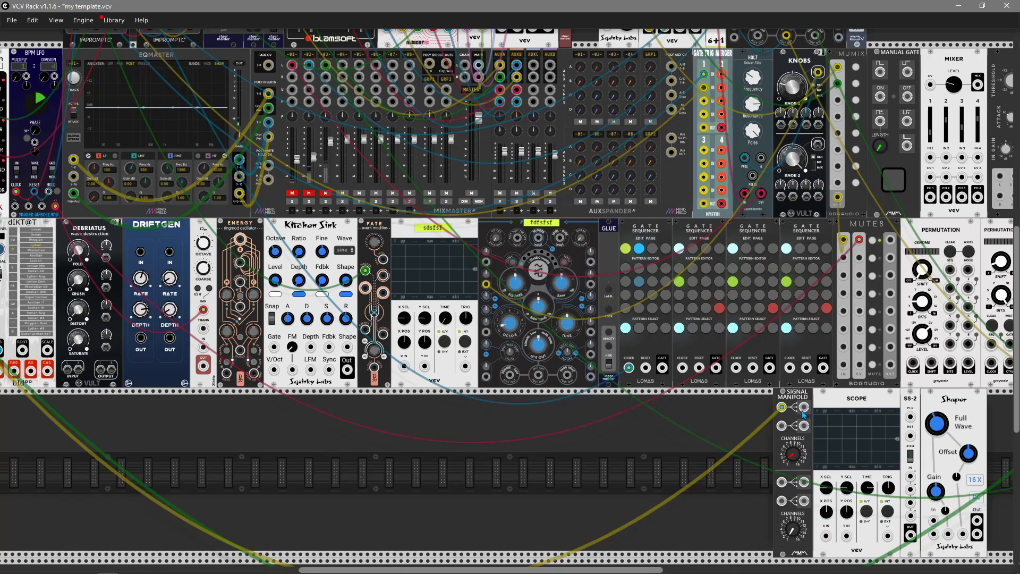
- Add a Splirge module directly before the Signal Manifold
right_click(668, 429)
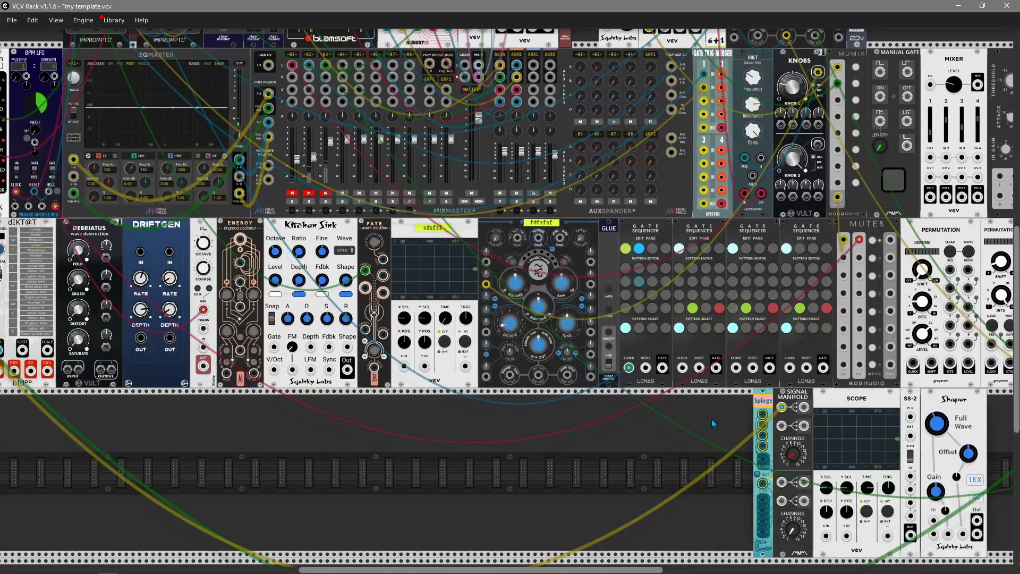
click(857, 430)
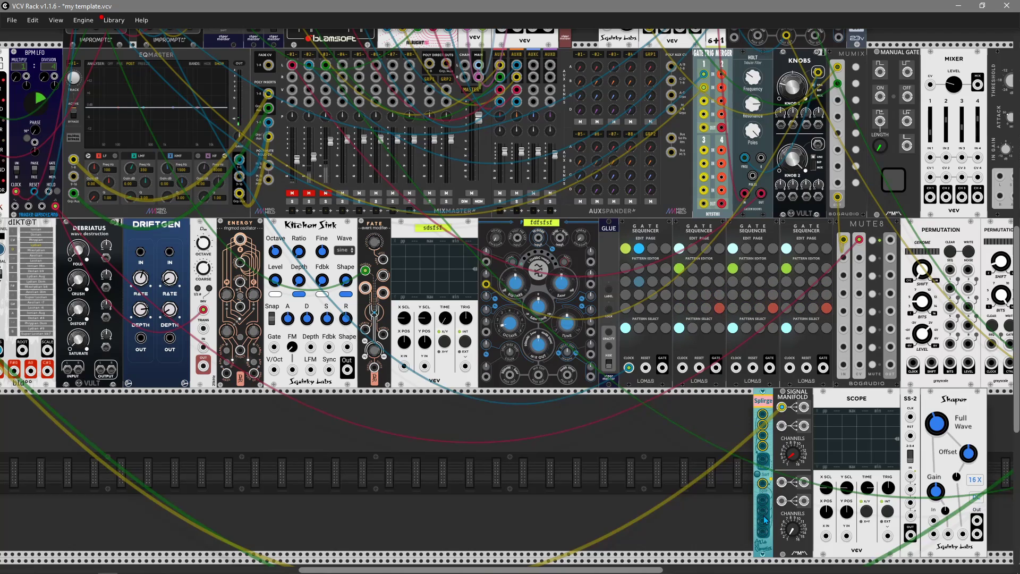
- Move Splirge into the gap directly before dIKT@T and unplug the merge module's cable from dIKT@T's first input
drag(765, 421, 222, 423)
scroll(331, 441, left, 10)
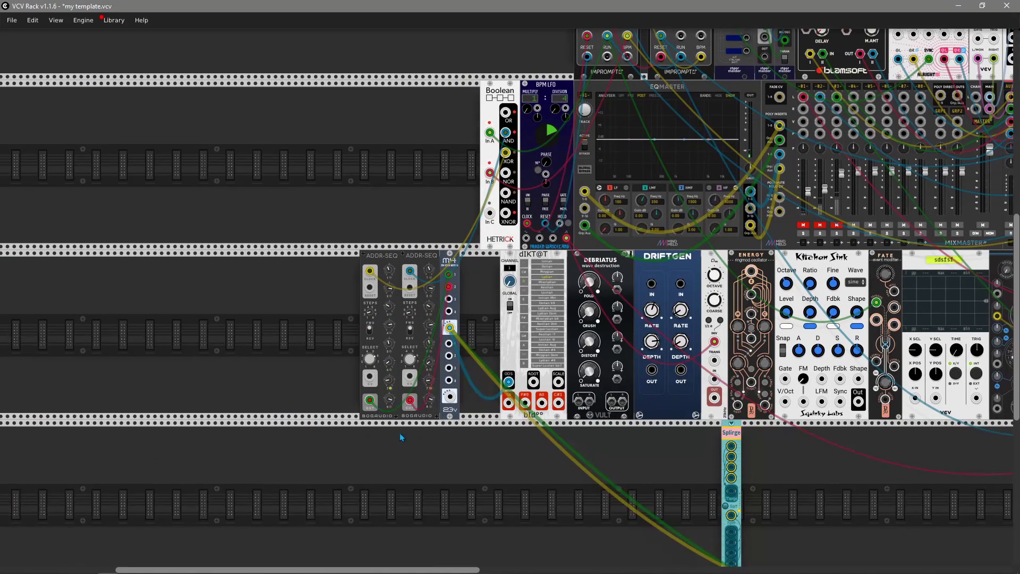
drag(729, 441, 511, 307)
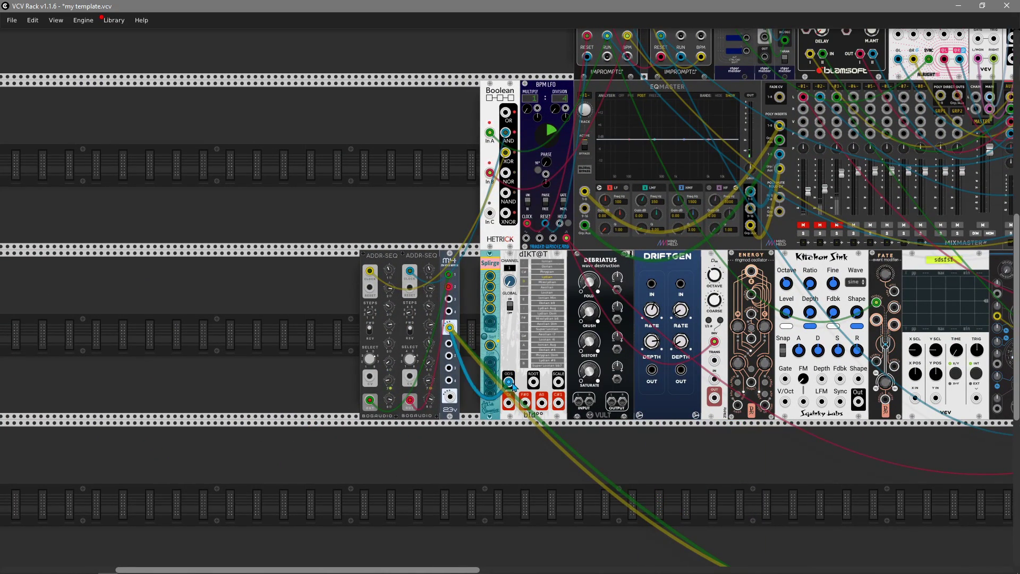
drag(512, 384, 514, 345)
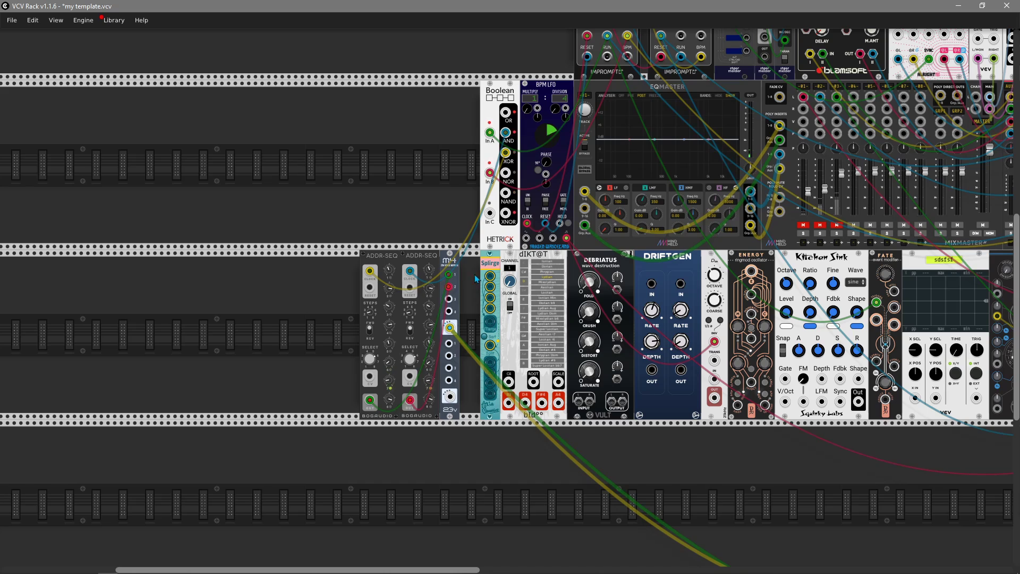
- Move two cables from the 23volts module into Splirge's first two jacks and connect Splirge's upper and lower poly ports to dIKT@T
drag(448, 274, 489, 278)
drag(450, 286, 490, 287)
drag(490, 346, 502, 366)
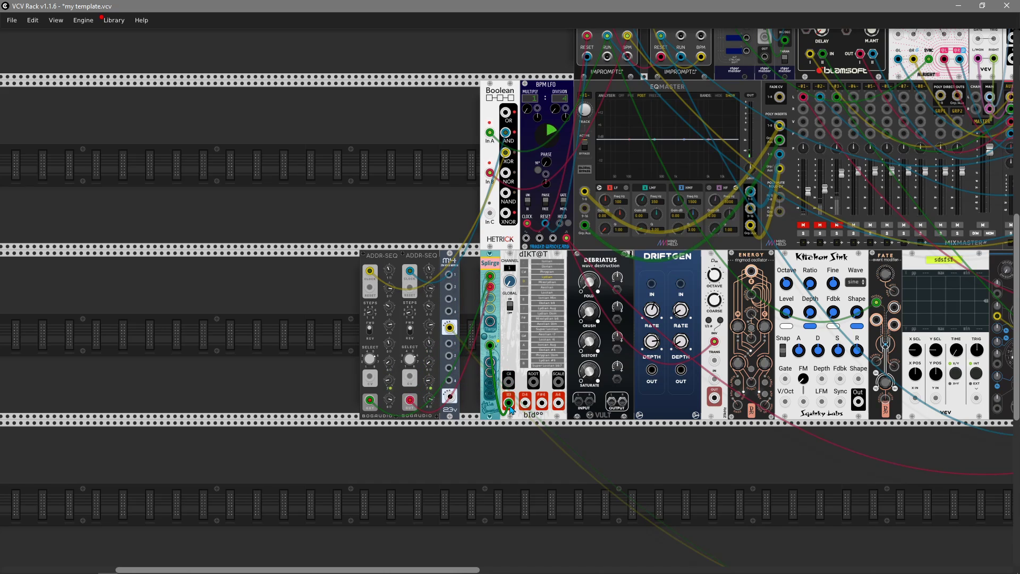
drag(510, 407, 509, 405)
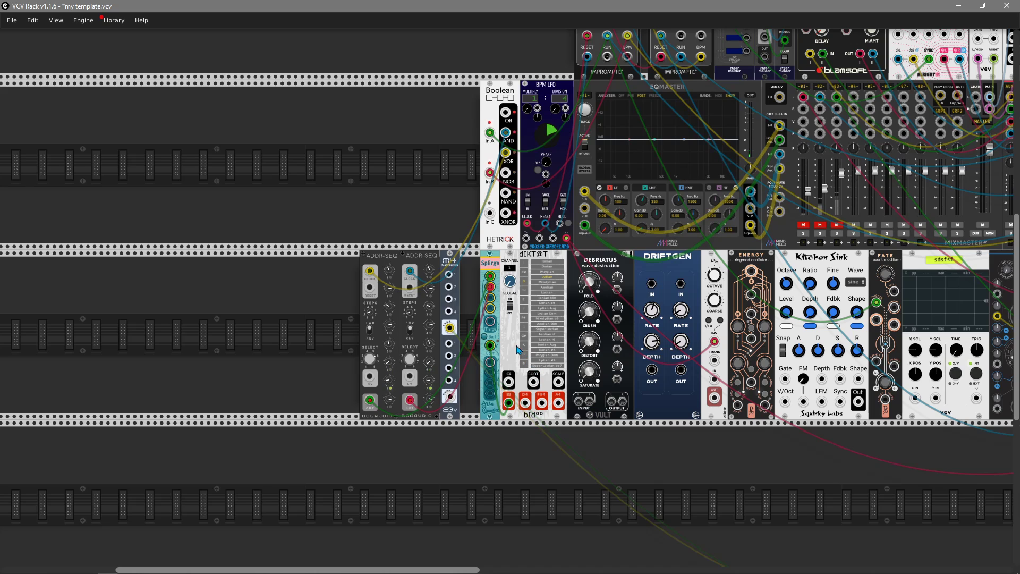
drag(490, 321, 509, 381)
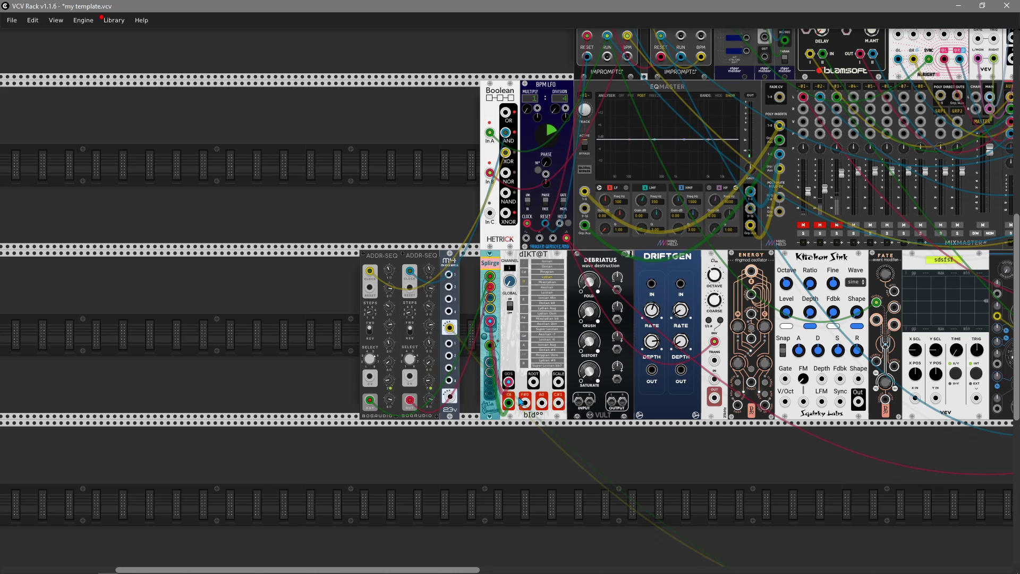
- Add a Slade module to the empty row below the VEV scope
scroll(521, 402, up, 6)
scroll(533, 421, right, 15)
scroll(534, 422, down, 9)
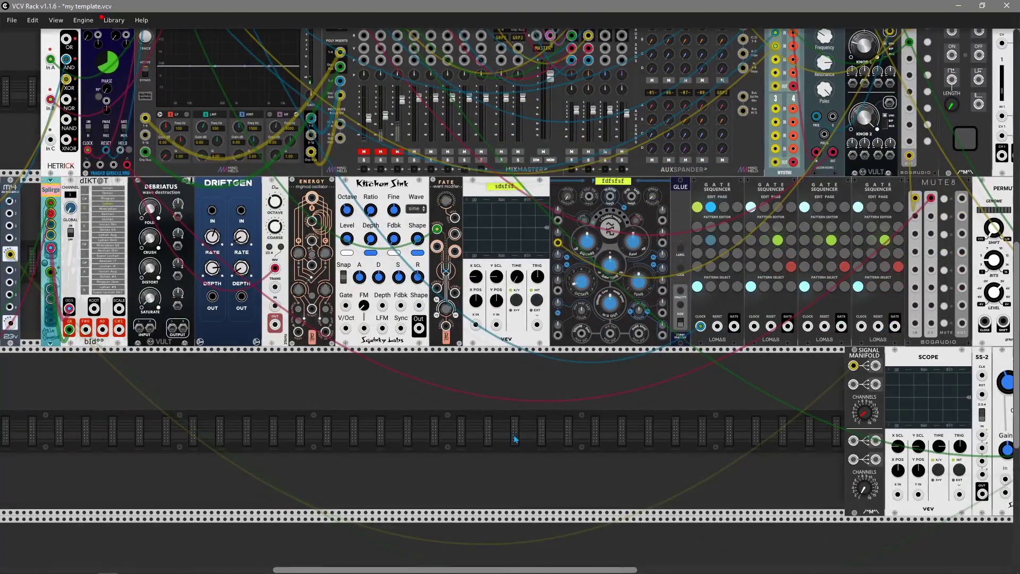
right_click(515, 439)
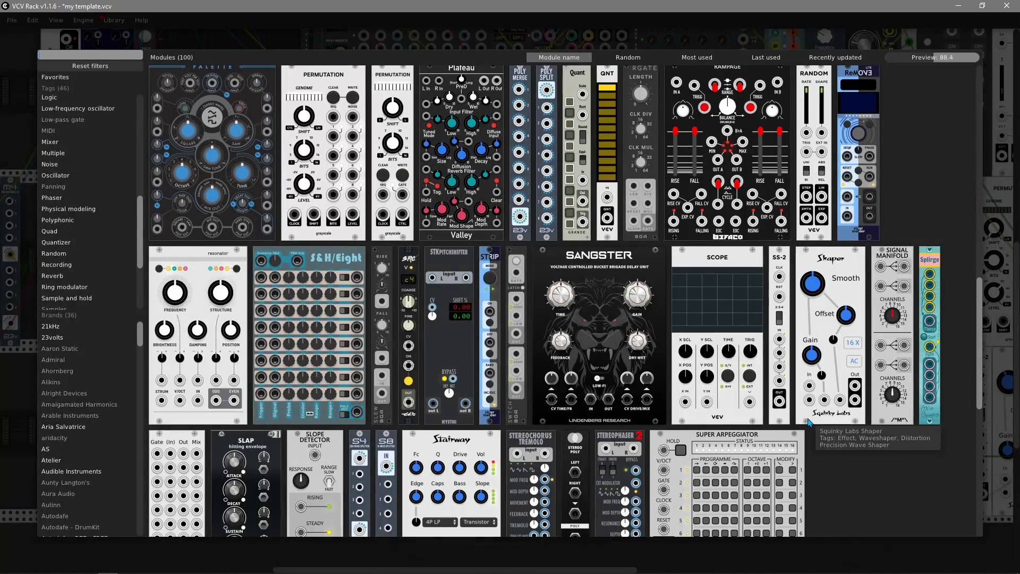
scroll(762, 416, down, 2)
scroll(762, 416, down, 3)
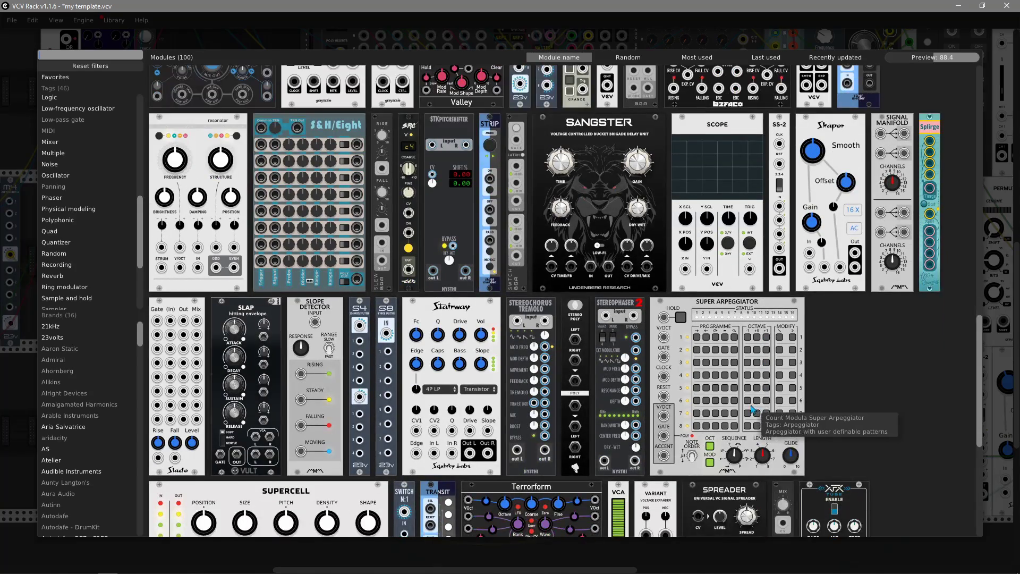
click(184, 411)
drag(529, 406, 526, 405)
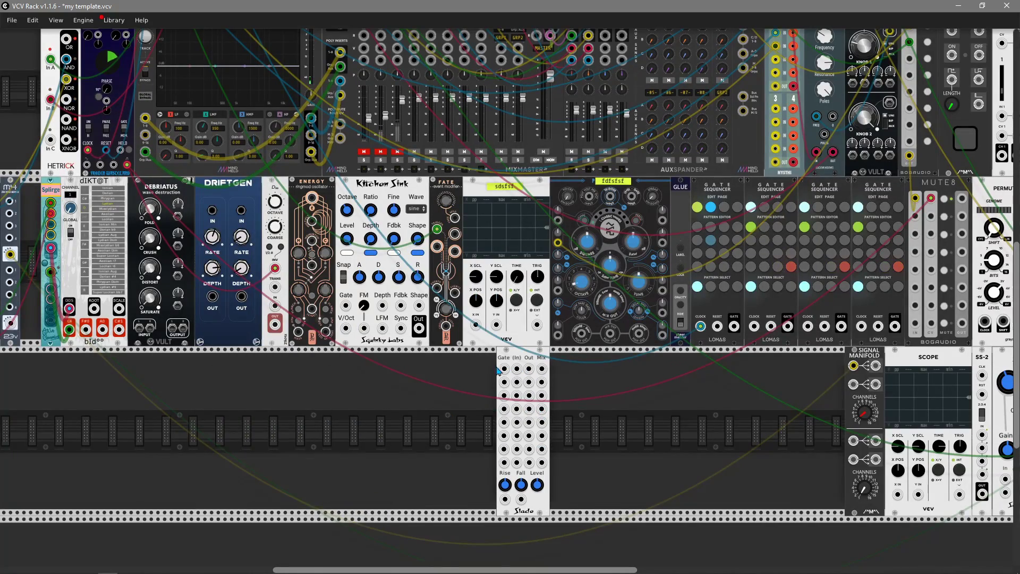
- Move the Slade module directly before the Signal Manifold
right_click(521, 355)
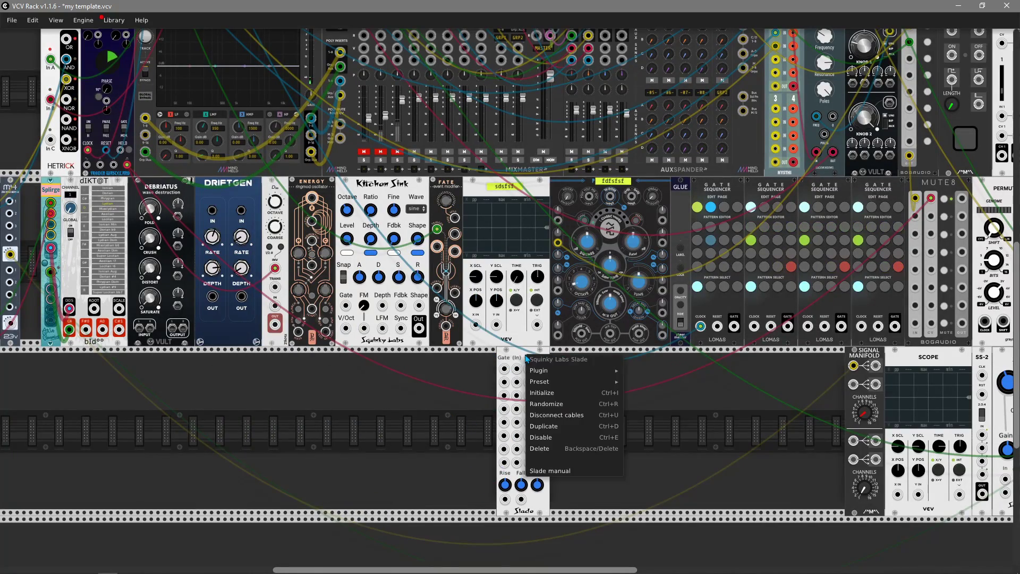
click(494, 359)
drag(507, 355, 802, 355)
- Patch LFO-1's square output into Slade's first gate input
drag(936, 427, 625, 417)
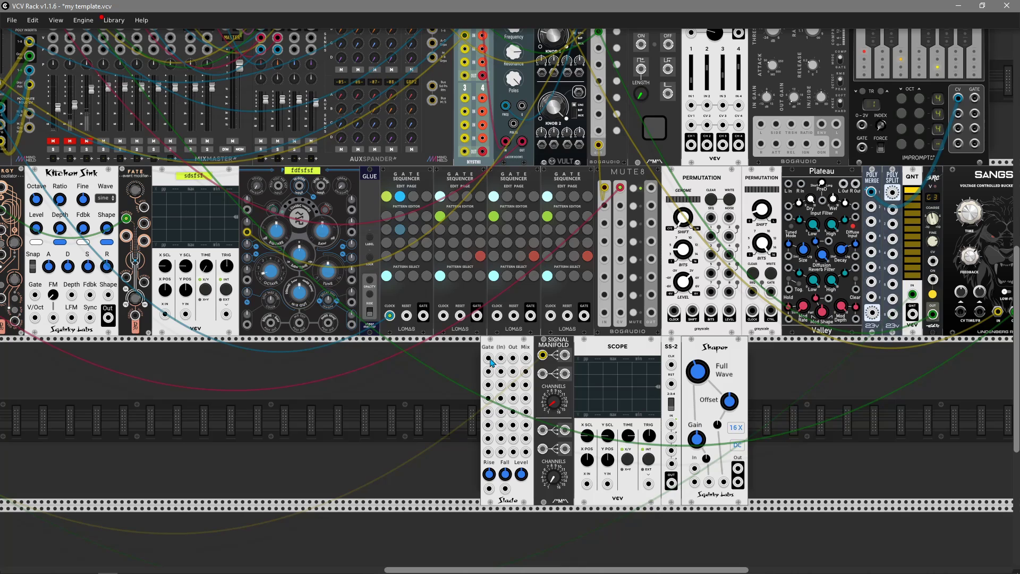
drag(490, 363, 663, 178)
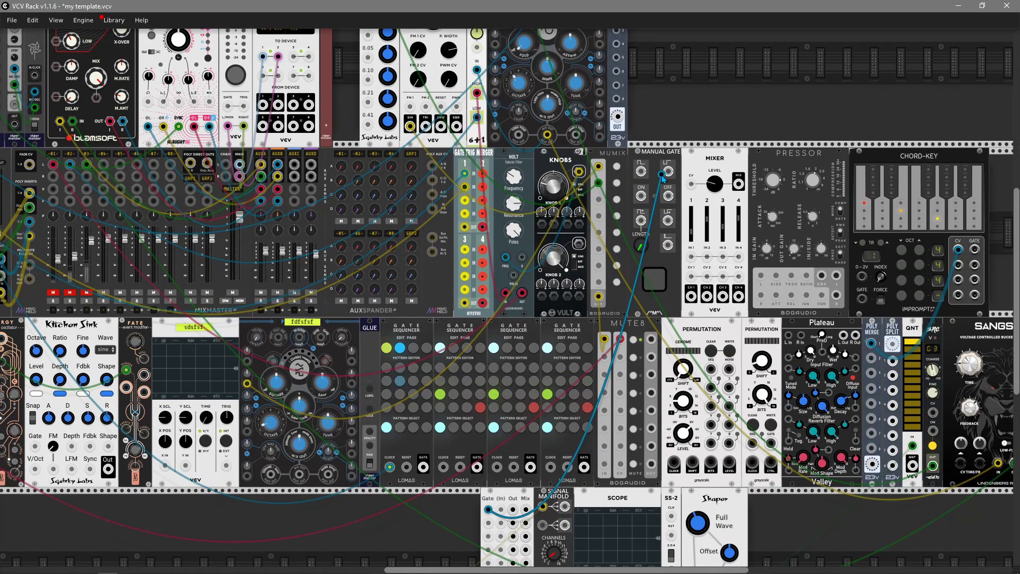
scroll(663, 177, up, 2)
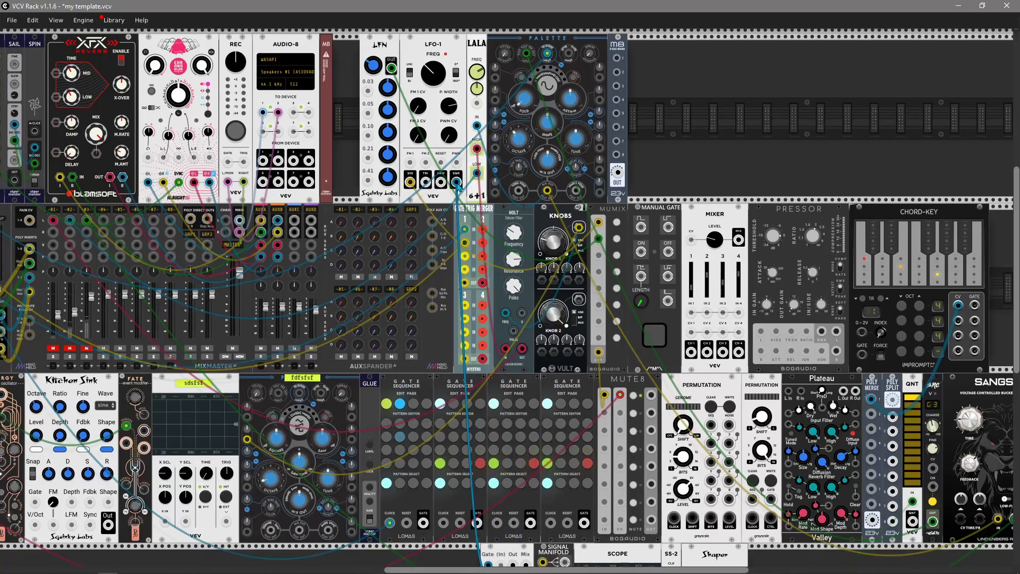
scroll(488, 380, down, 7)
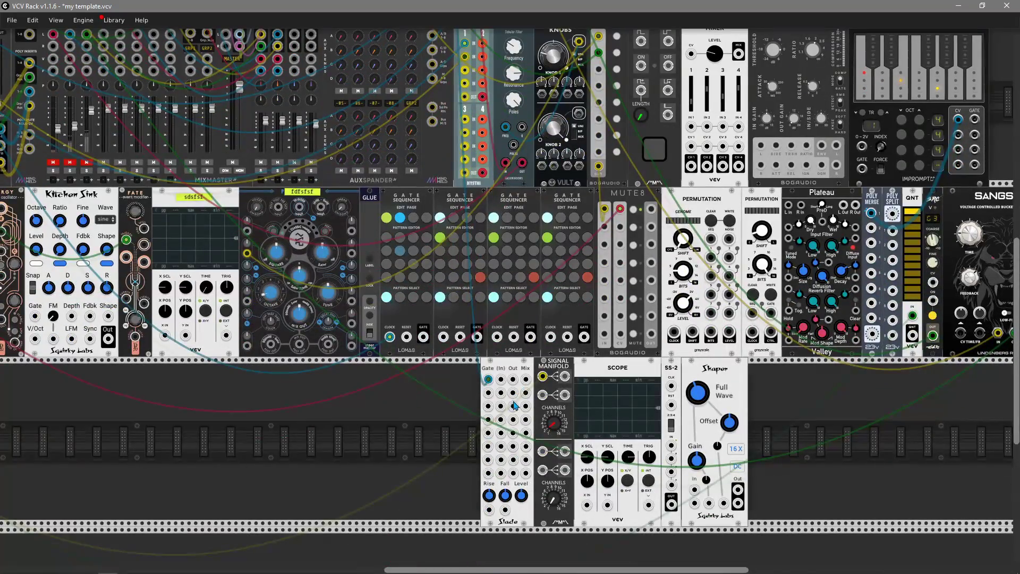
- Patch Slade's first output into SCOPE's X input and adjust the SCOPE's time scale
mouse_move(514, 379)
mouse_down()
mouse_move(536, 452)
mouse_move(587, 505)
mouse_up()
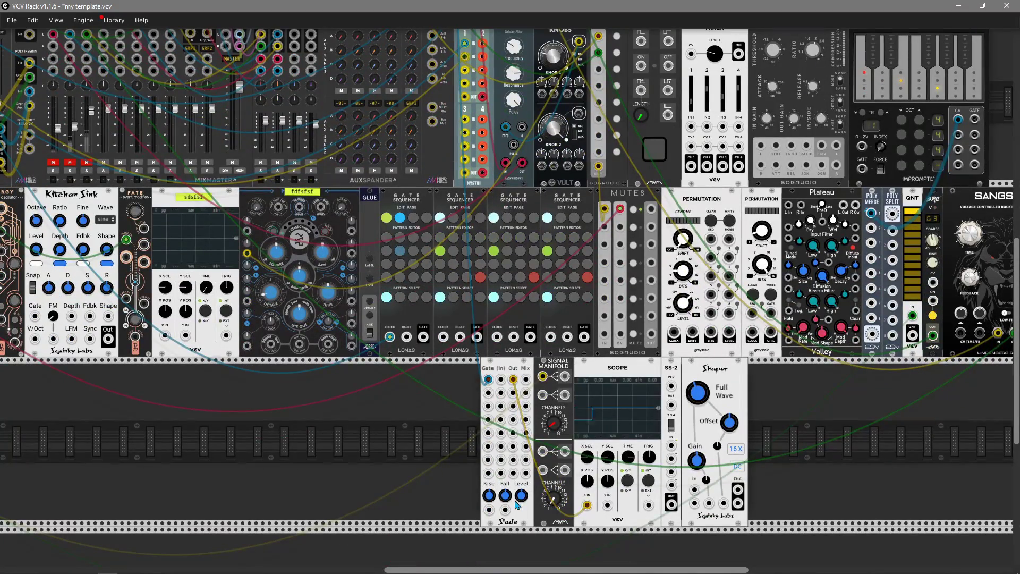
mouse_move(629, 459)
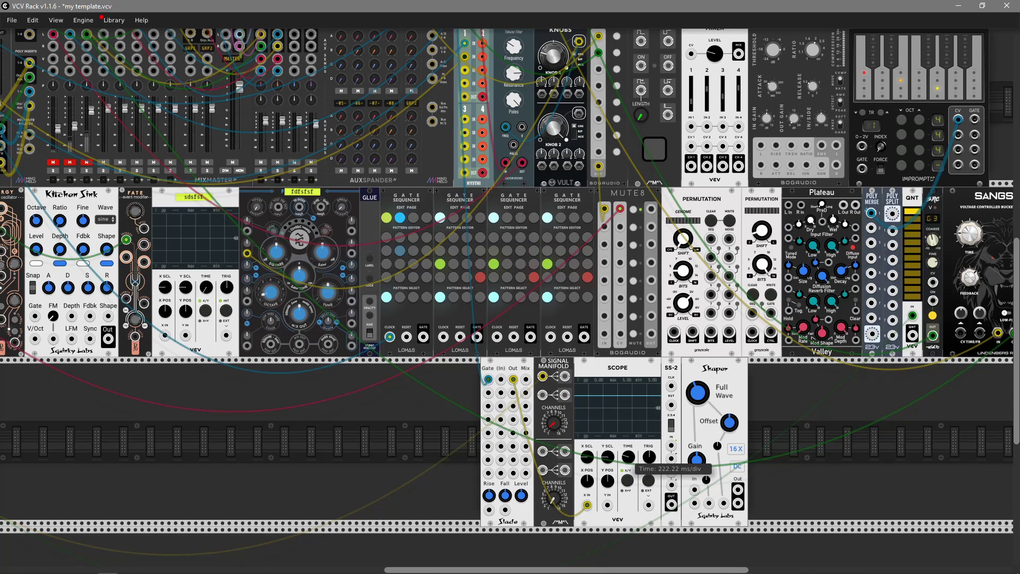
drag(629, 459, 623, 410)
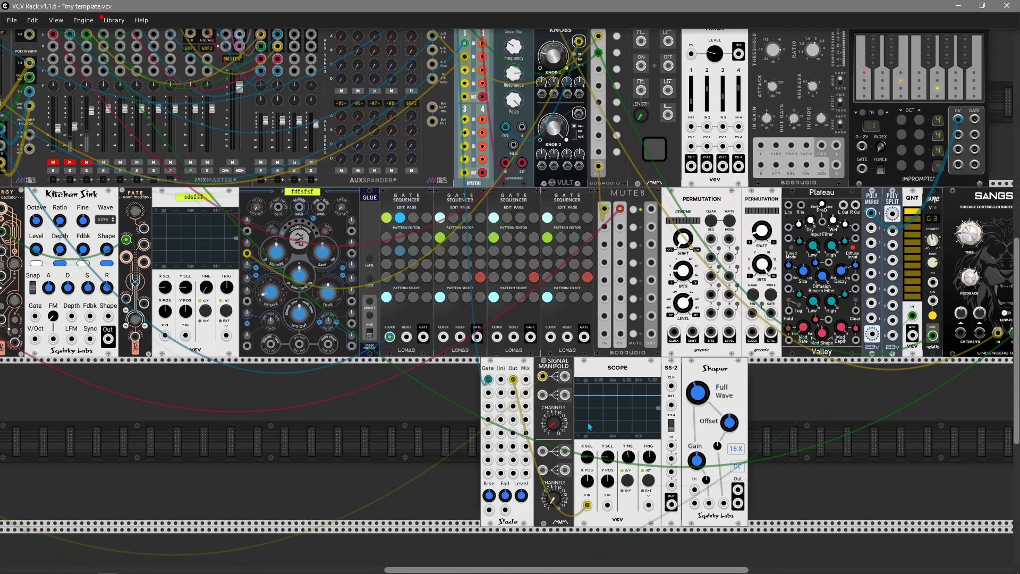
- Add a SLAP module directly before Slade and connect its gate input to the Gate Trig Merger
right_click(439, 430)
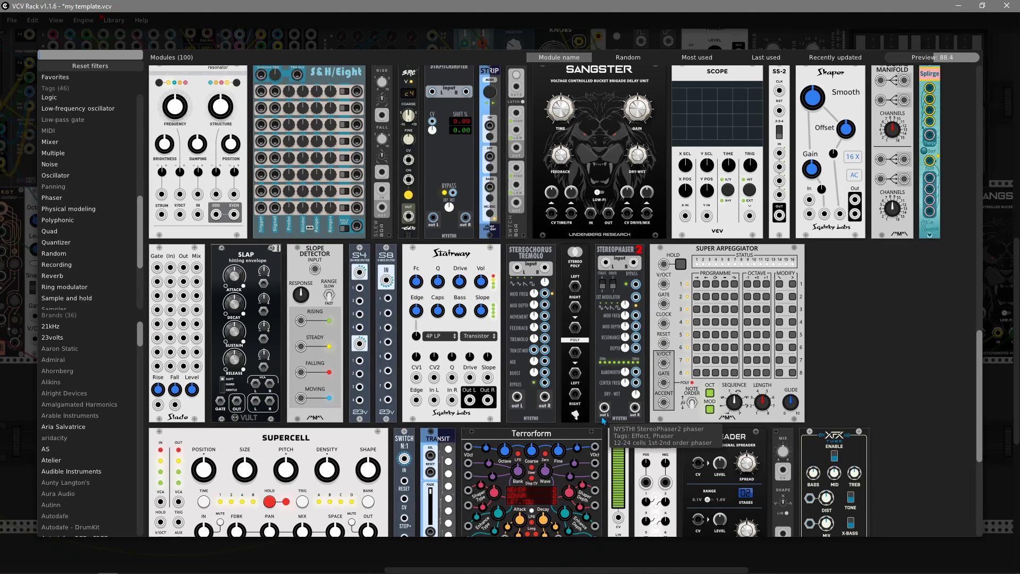
drag(253, 343, 496, 383)
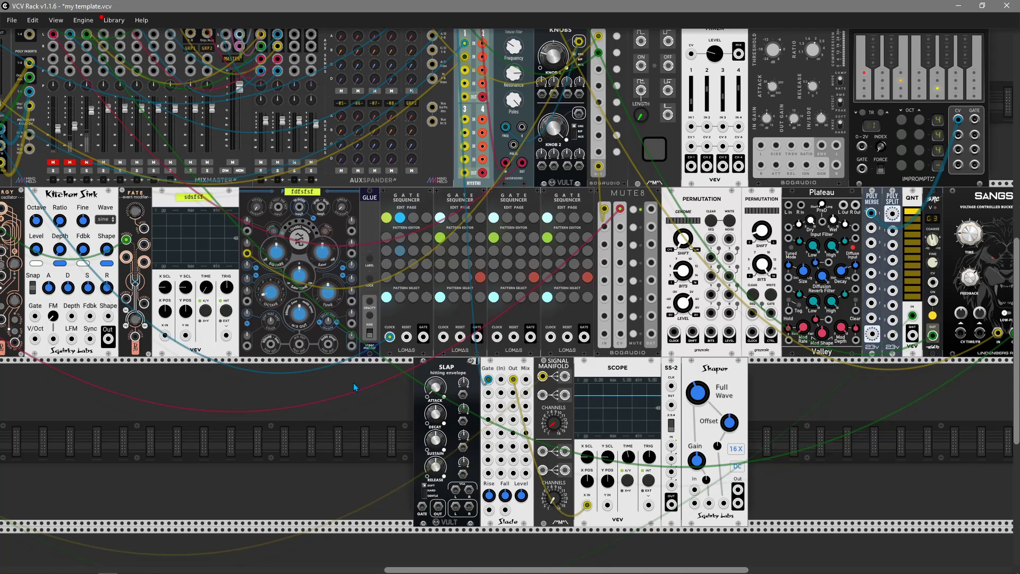
drag(423, 506, 478, 157)
scroll(532, 173, up, 2)
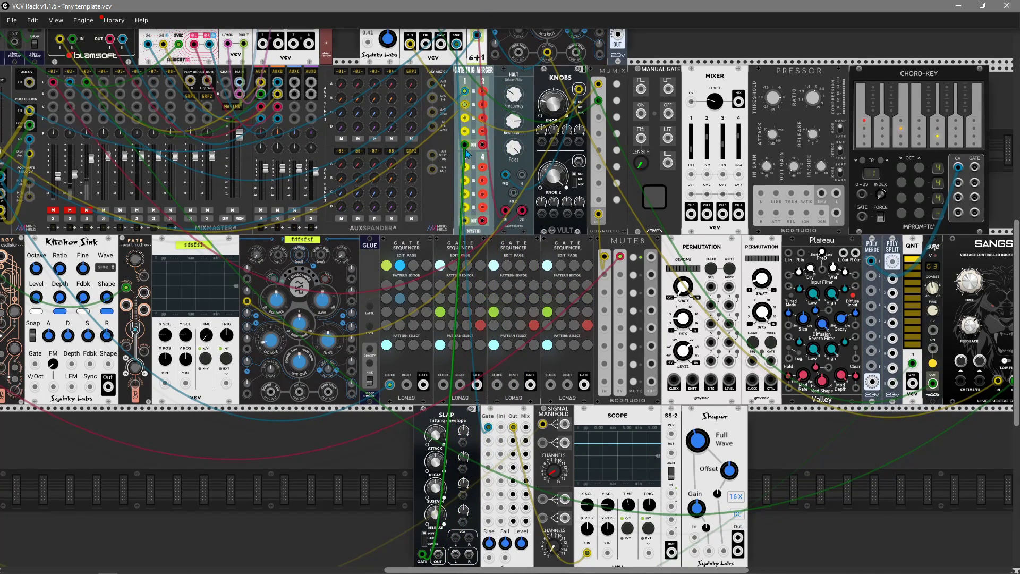
scroll(405, 465, down, 2)
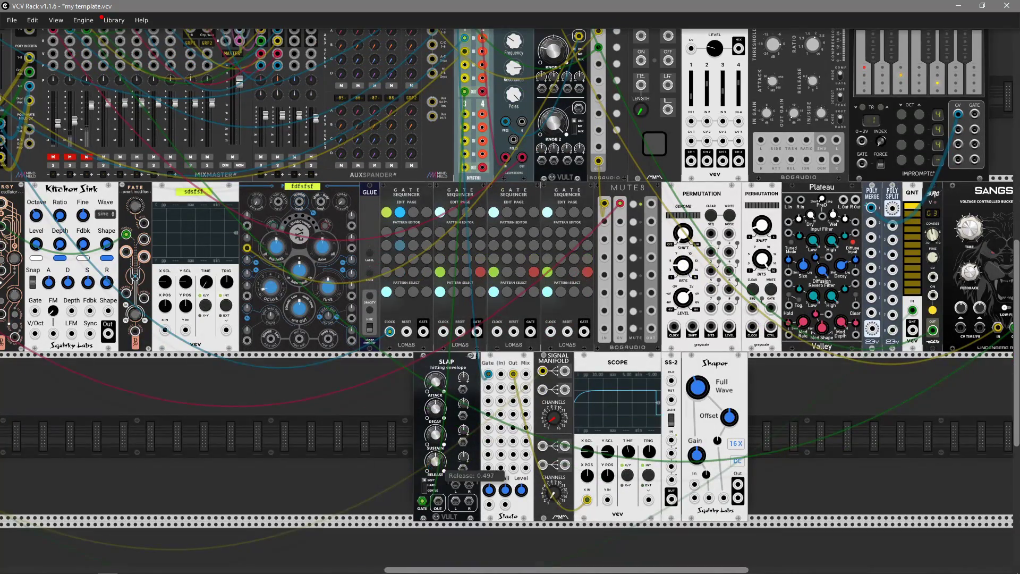
- Route Palette's bottom output through SLAP's left channel into MixMaster's track 4 and switch SLAP's response mode
drag(456, 483, 547, 159)
scroll(380, 511, down, 5)
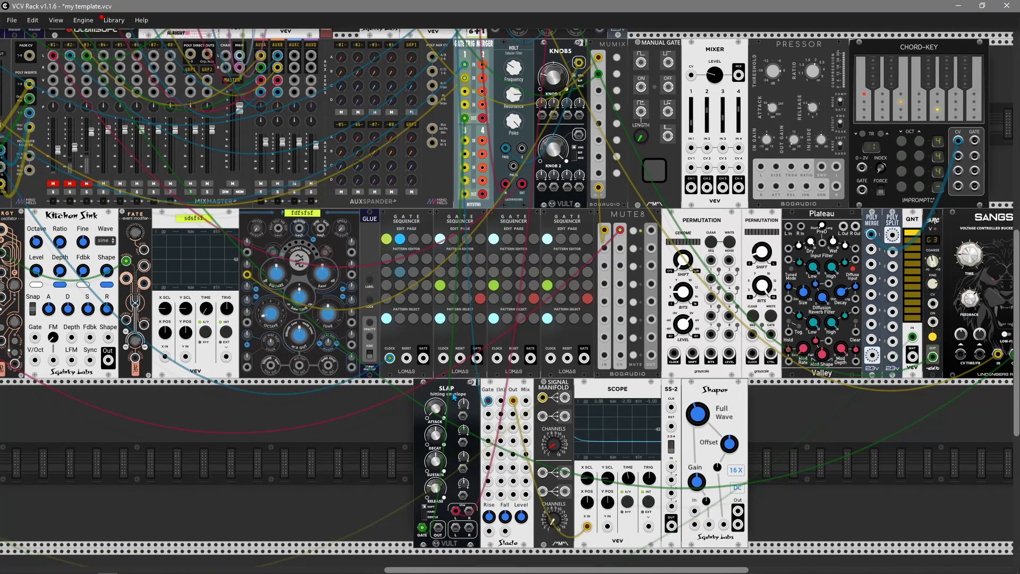
drag(456, 528, 104, 67)
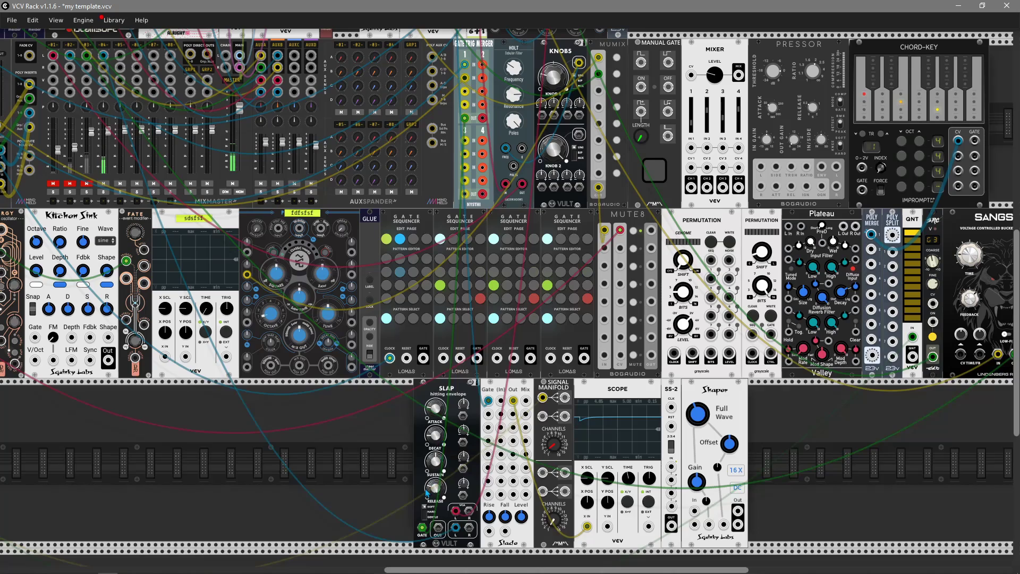
mouse_move(426, 514)
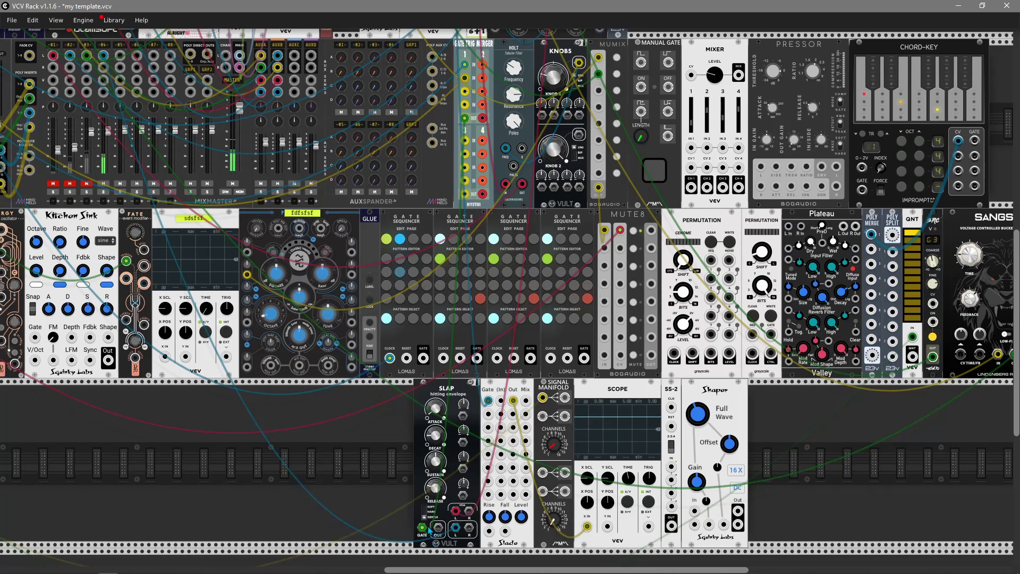
click(425, 512)
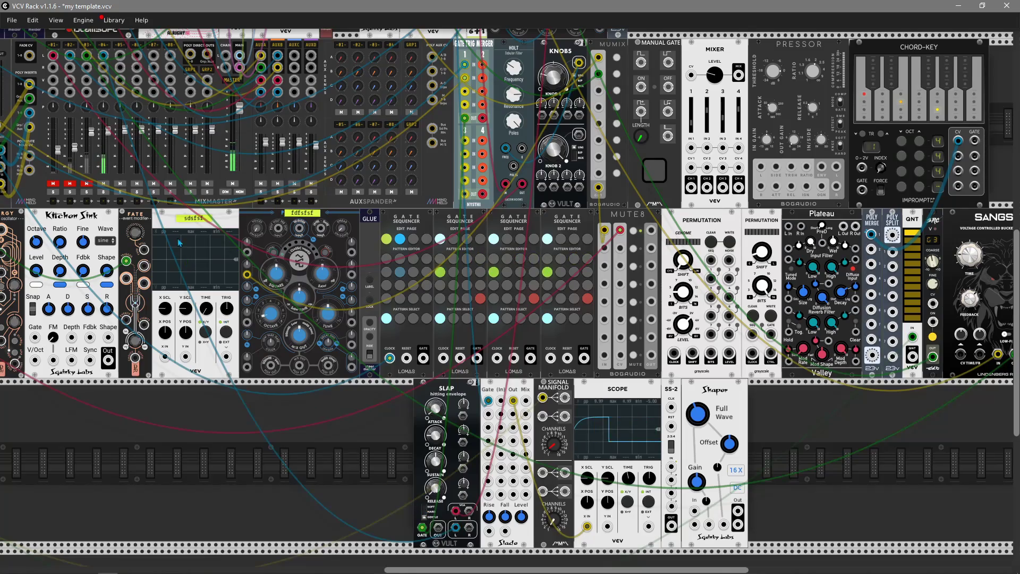
- Add a Slope Detector directly before SLAP and patch a source into its input
right_click(384, 445)
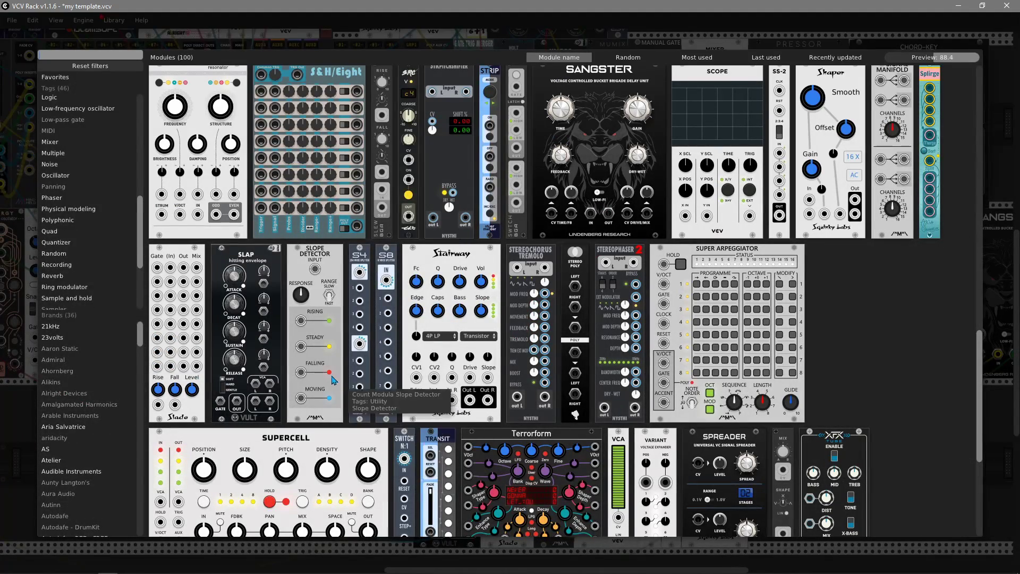
key(Escape)
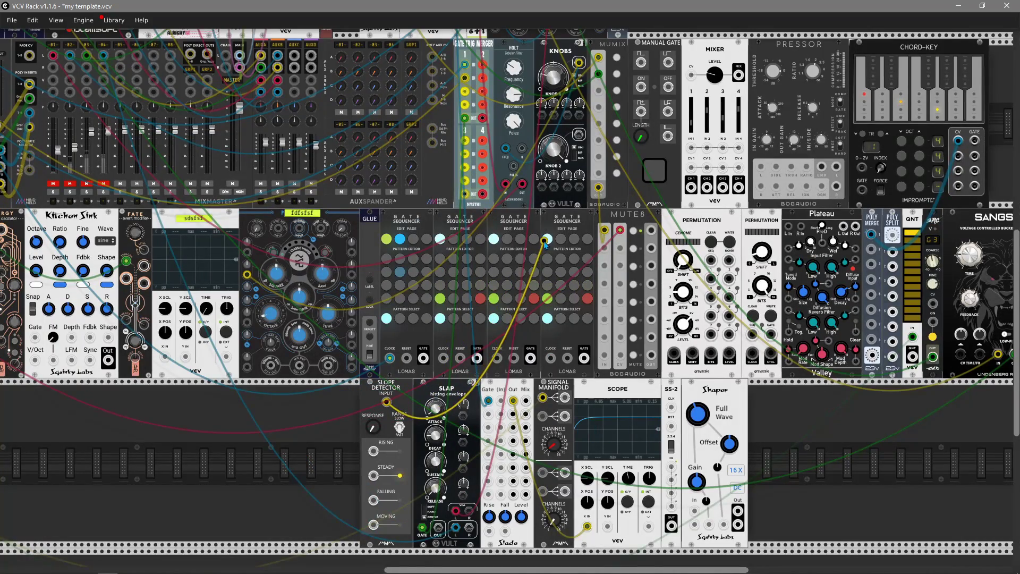
scroll(431, 370, up, 5)
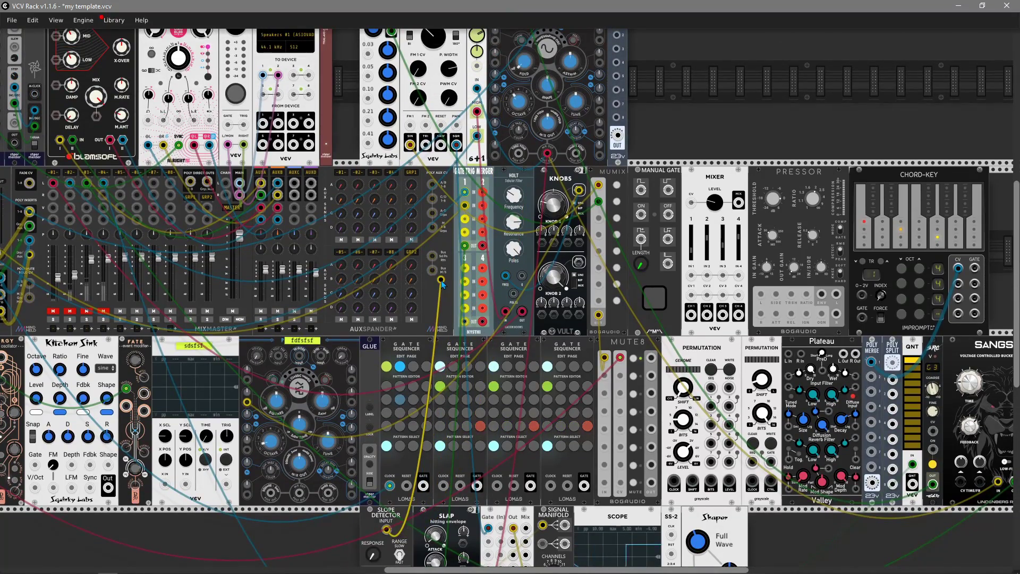
drag(441, 281, 606, 356)
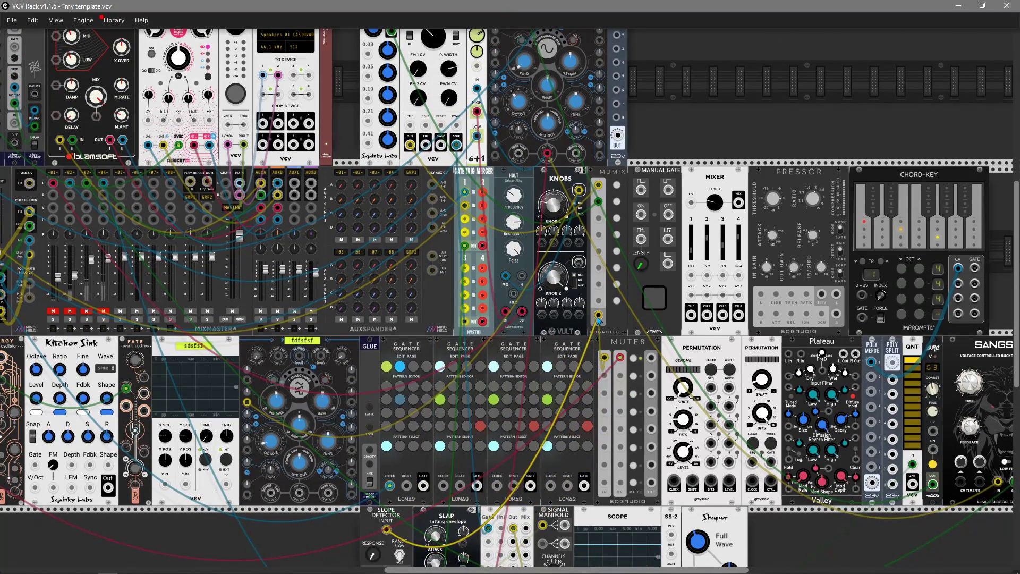
scroll(334, 511, down, 6)
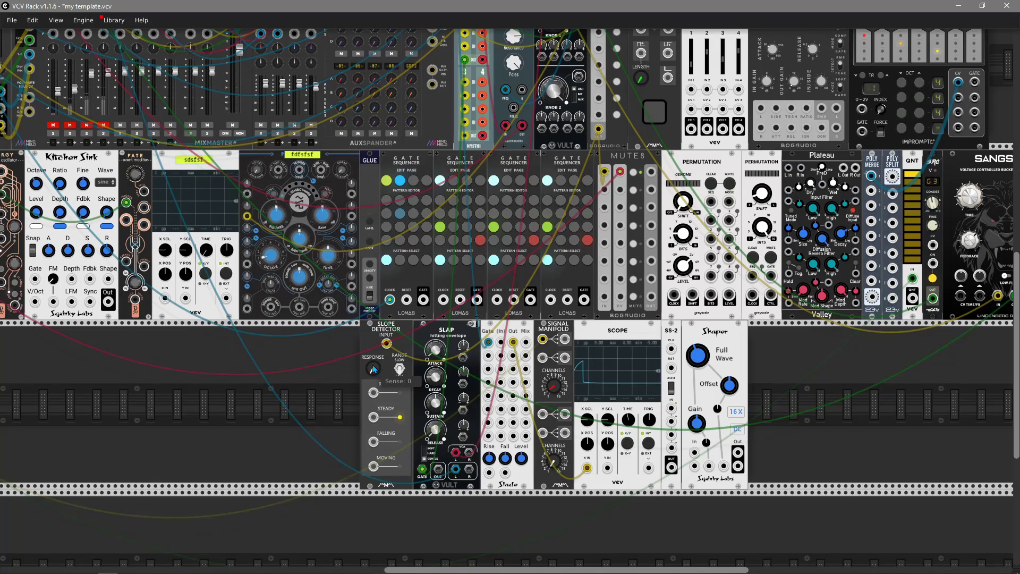
- Raise the Slope Detector's response and patch its rising and steady outputs into SCOPE's X and Y inputs
drag(373, 368, 373, 374)
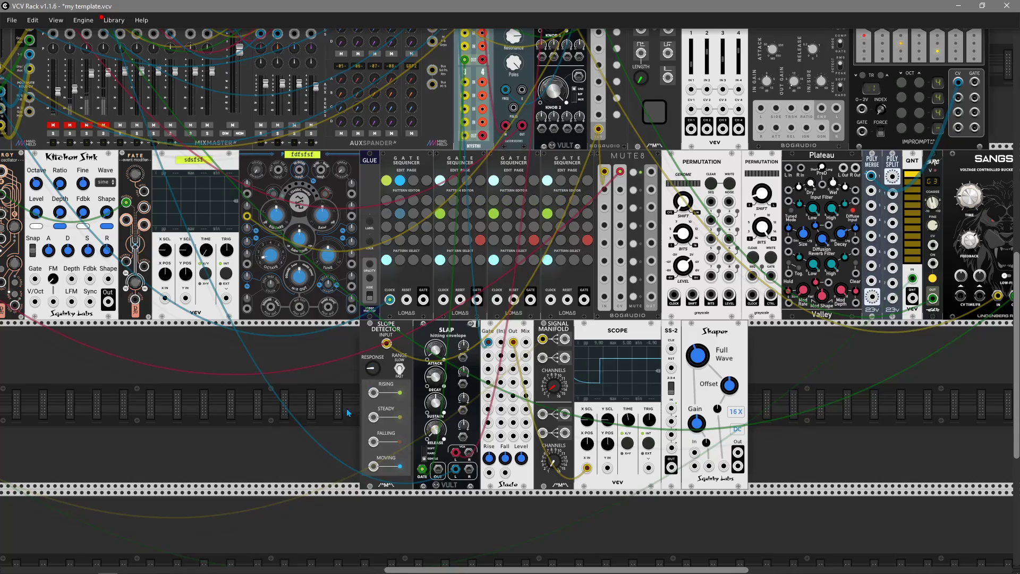
scroll(348, 459, up, 1)
mouse_move(587, 494)
mouse_down()
mouse_move(363, 425)
mouse_move(373, 420)
mouse_move(558, 489)
mouse_move(607, 495)
mouse_up()
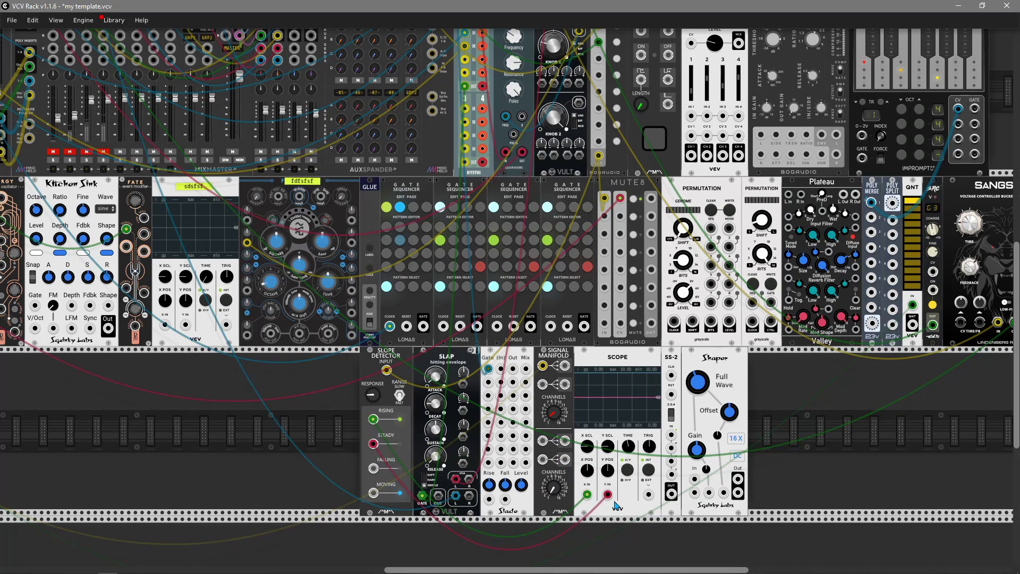
- Add a Stairway filter module directly before the Slope Detector
right_click(322, 403)
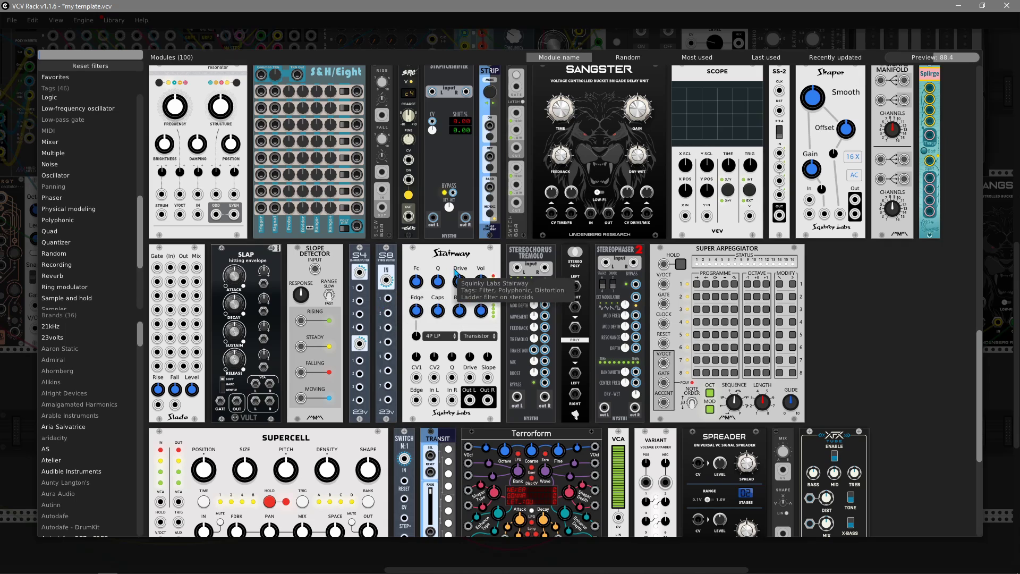
key(Escape)
scroll(276, 424, left, 1)
scroll(276, 424, left, 1)
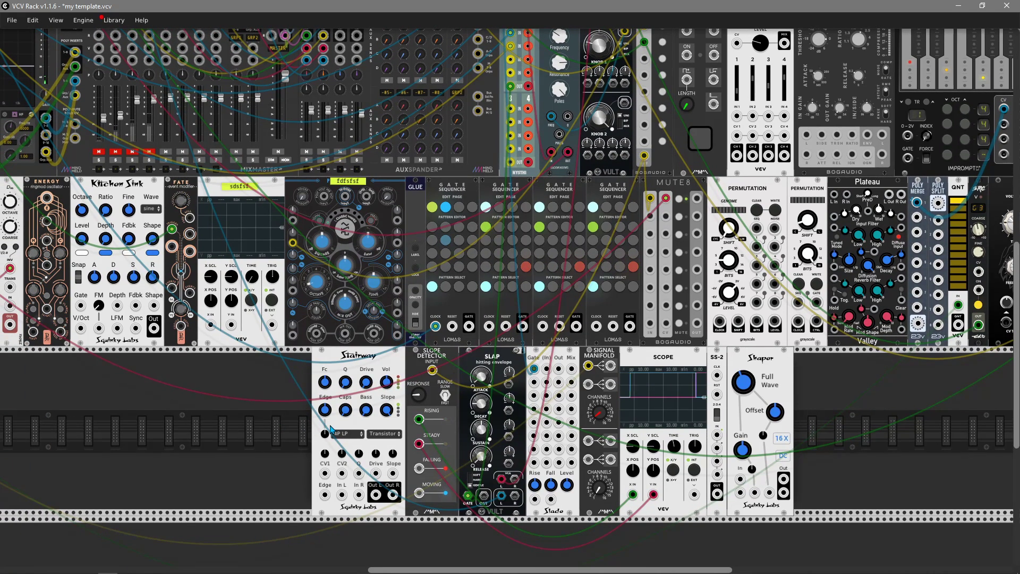
- Set the Stairway's filter type to LP+Notch and look over the other available filter types
click(330, 432)
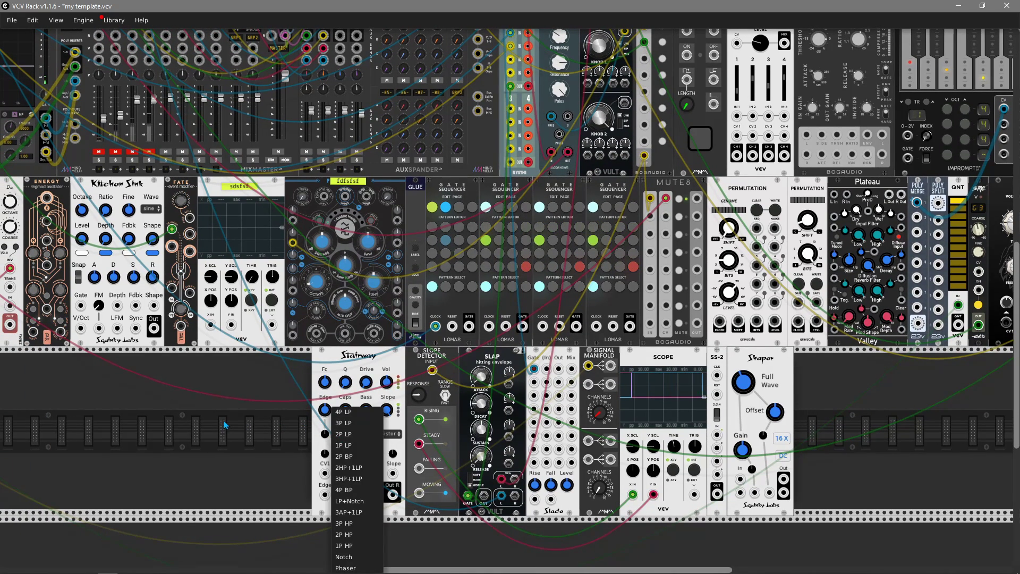
click(351, 501)
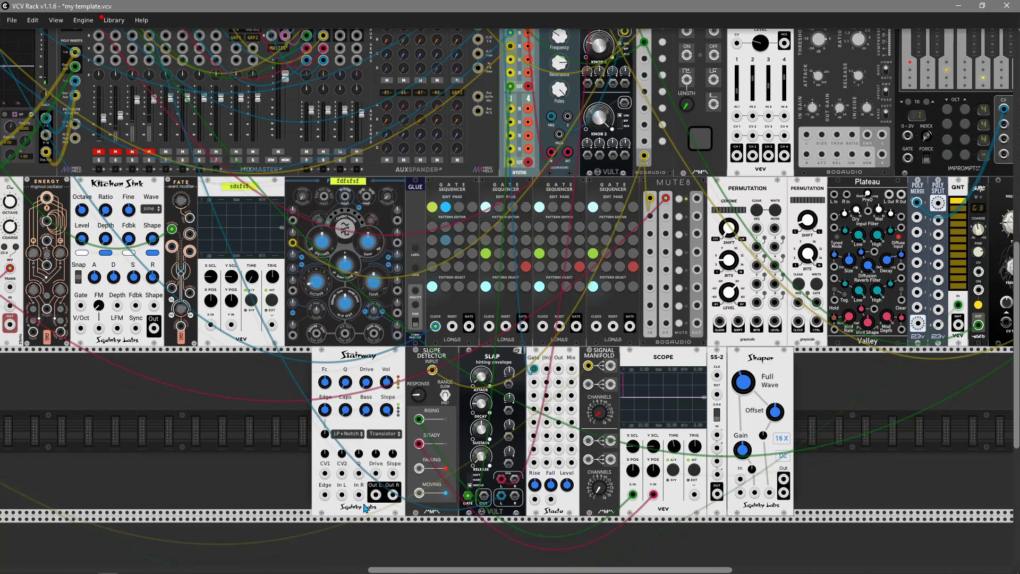
click(334, 434)
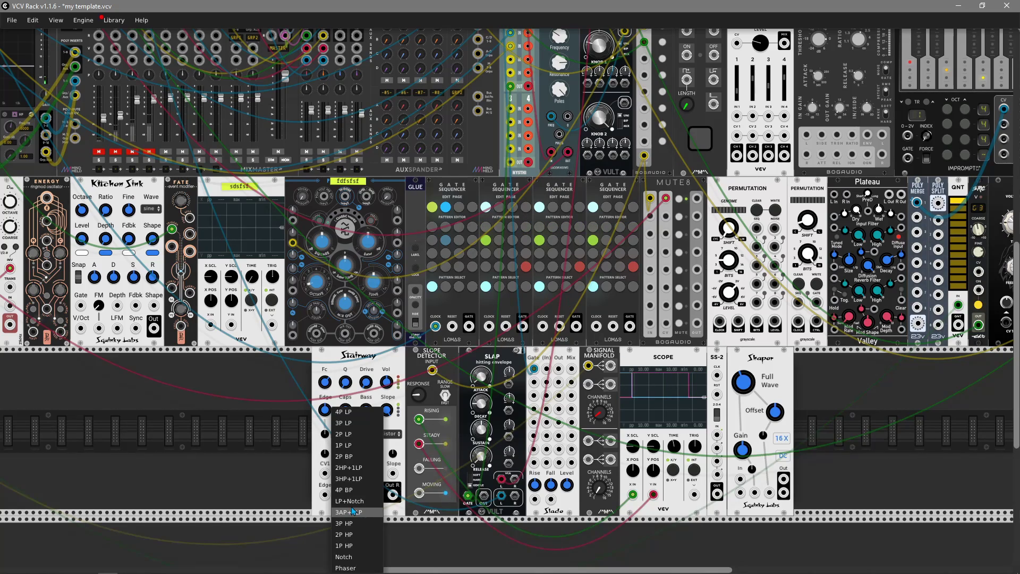
click(365, 568)
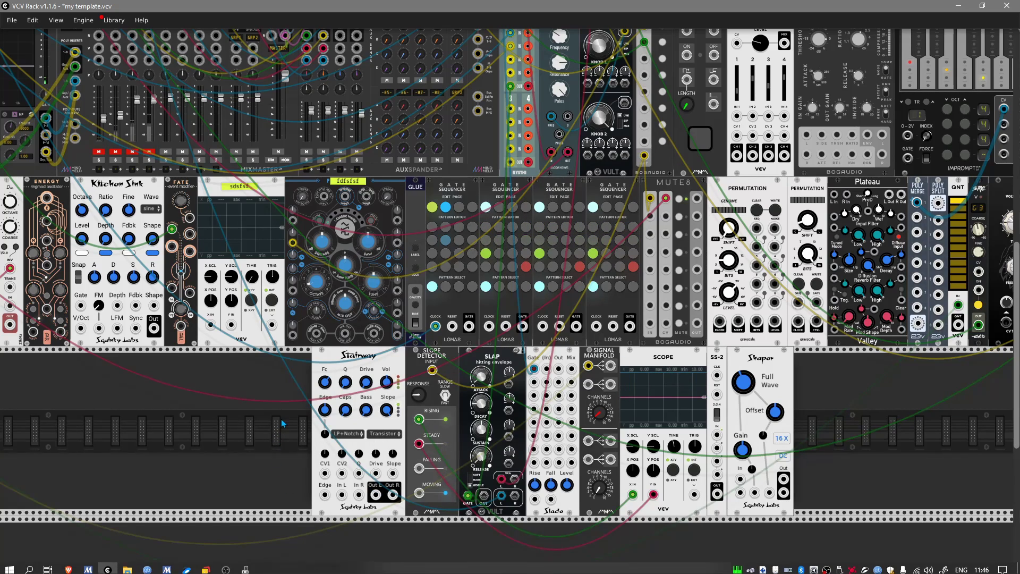
- Add a Stereo Chorus and Tremolo module directly before the Stairway
scroll(377, 396, left, 3)
key(Return)
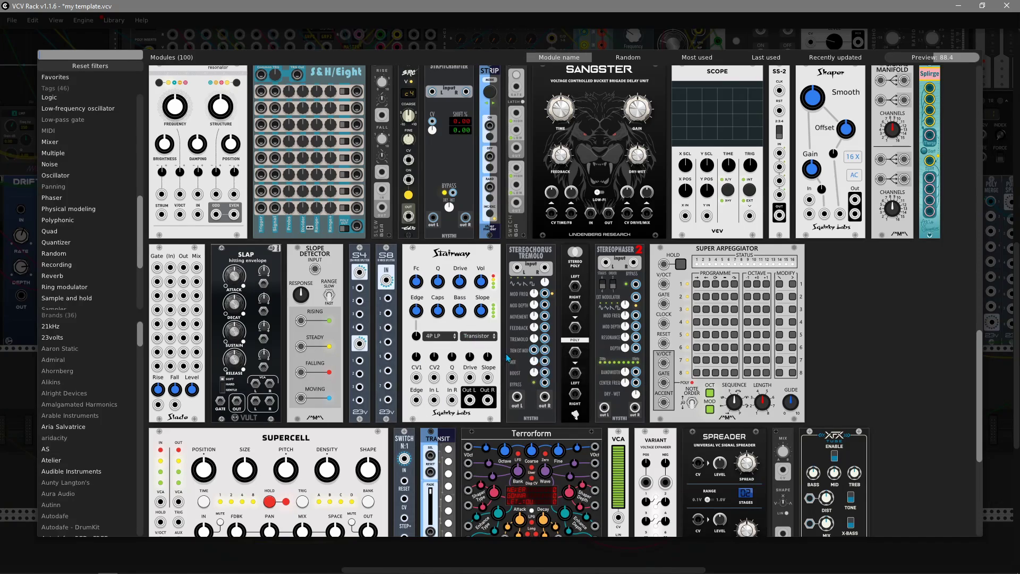
key(Escape)
scroll(314, 363, left, 2)
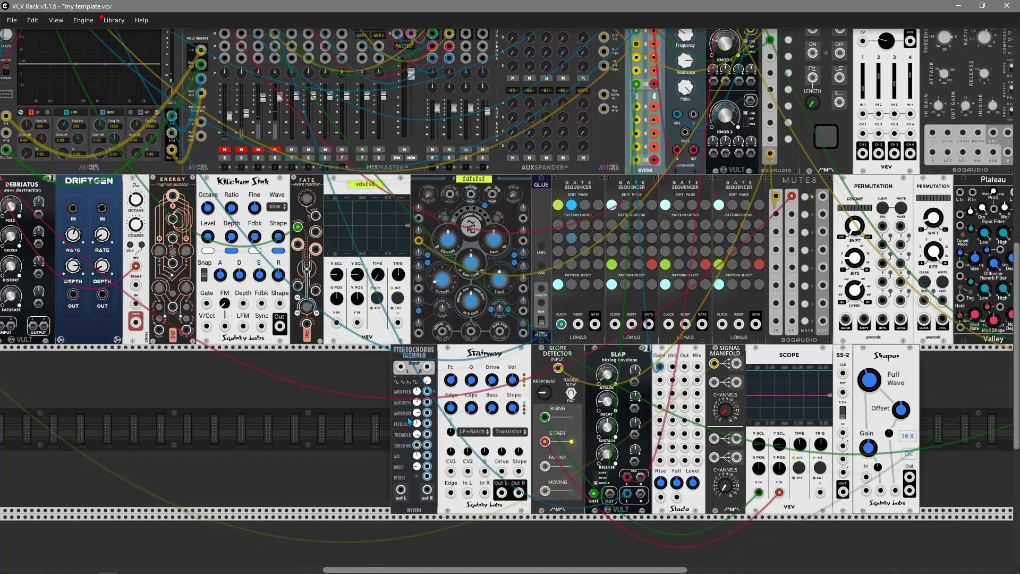
mouse_move(419, 404)
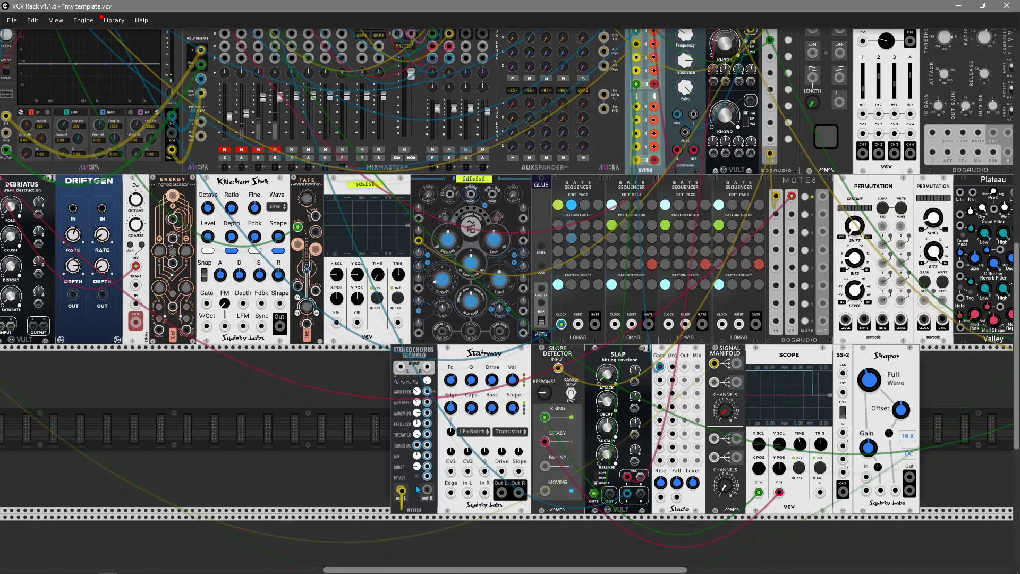
- Add a Stereo Poly module directly before the Stereo Chorus and Tremolo, and a Stereophaser 2 before that
right_click(370, 455)
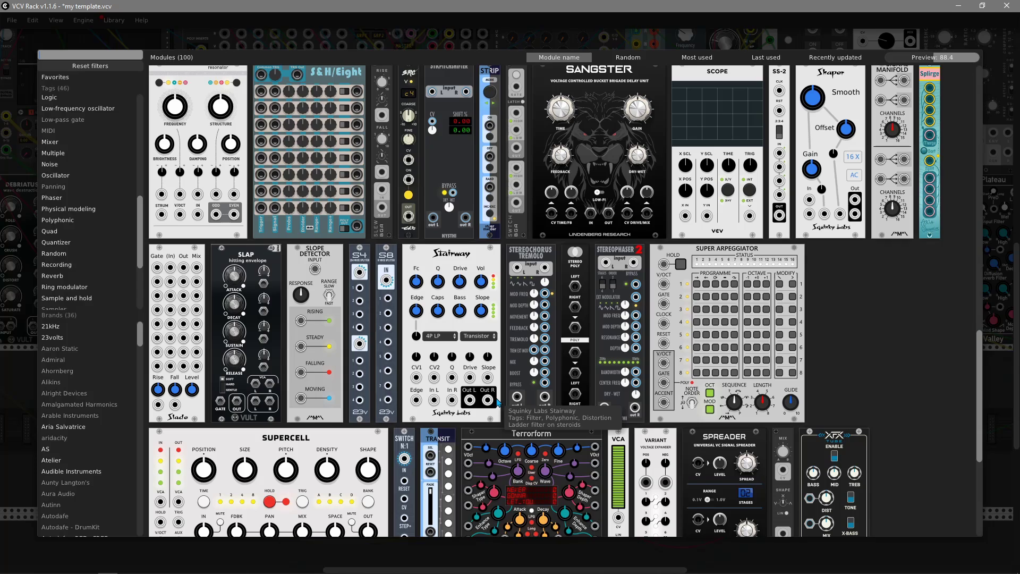
click(552, 333)
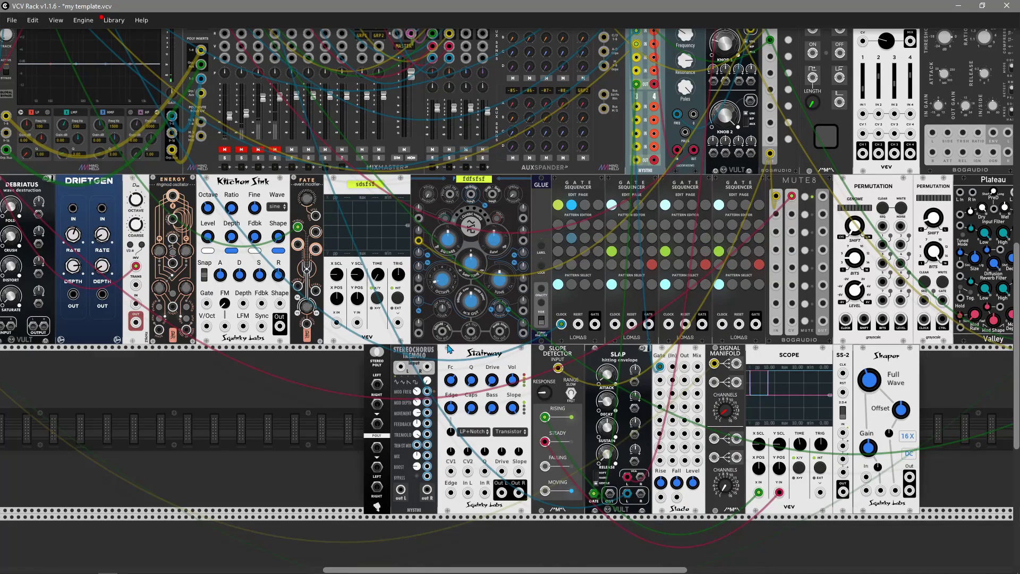
scroll(340, 388, left, 3)
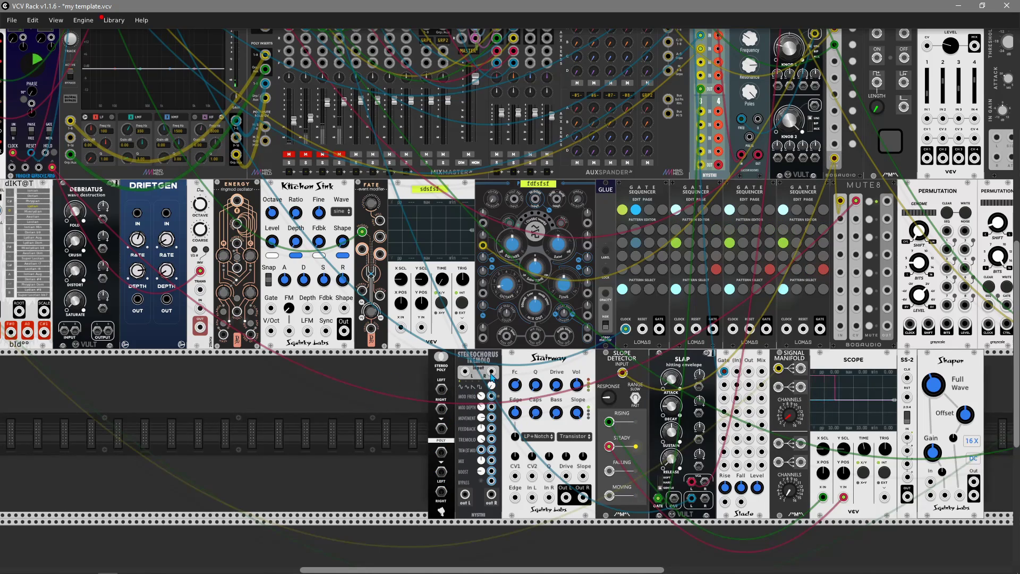
right_click(386, 406)
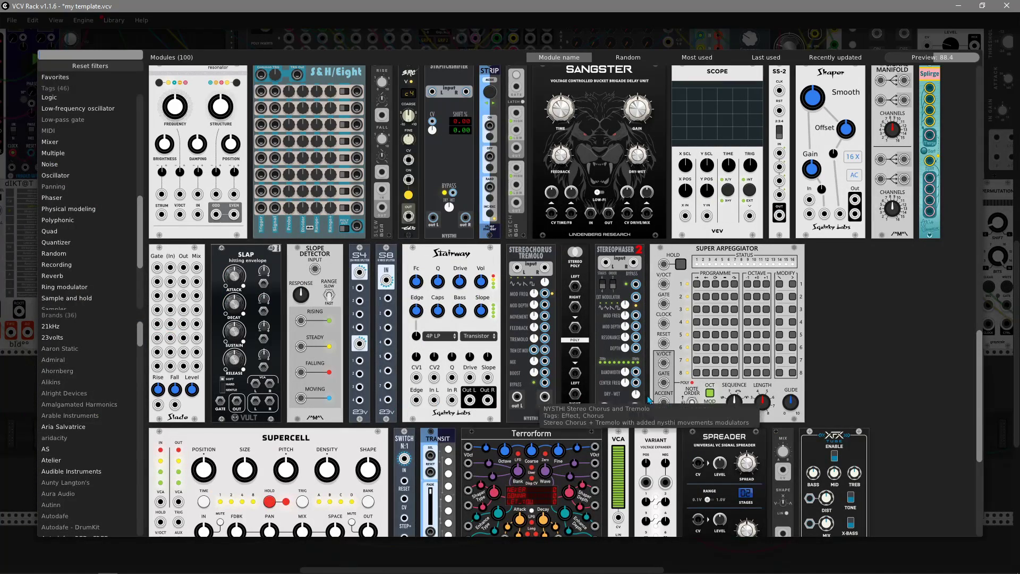
drag(616, 261, 405, 366)
scroll(433, 406, left, 1)
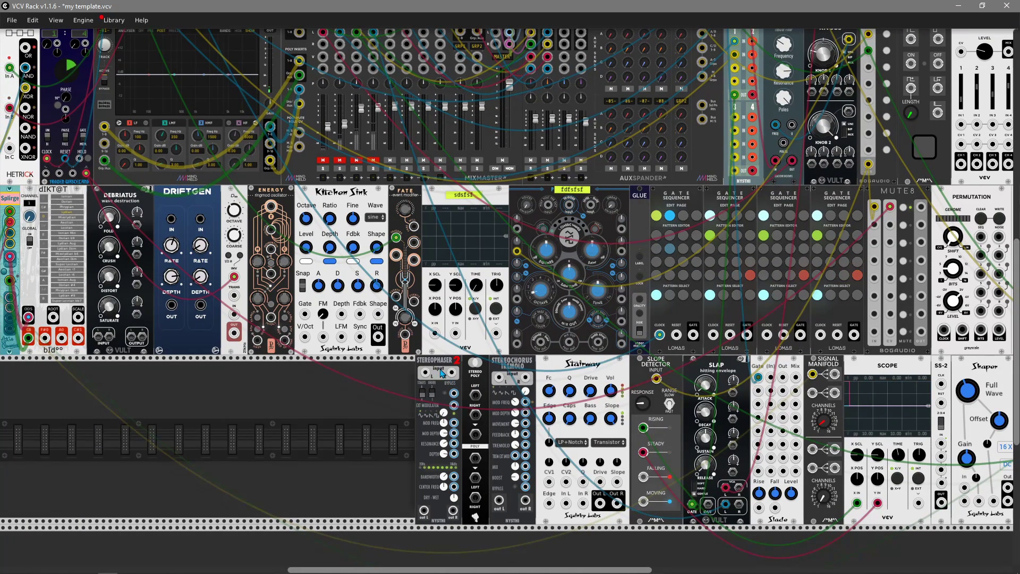
- Add a Super Arpeggiator directly before the Stereophaser 2
right_click(387, 392)
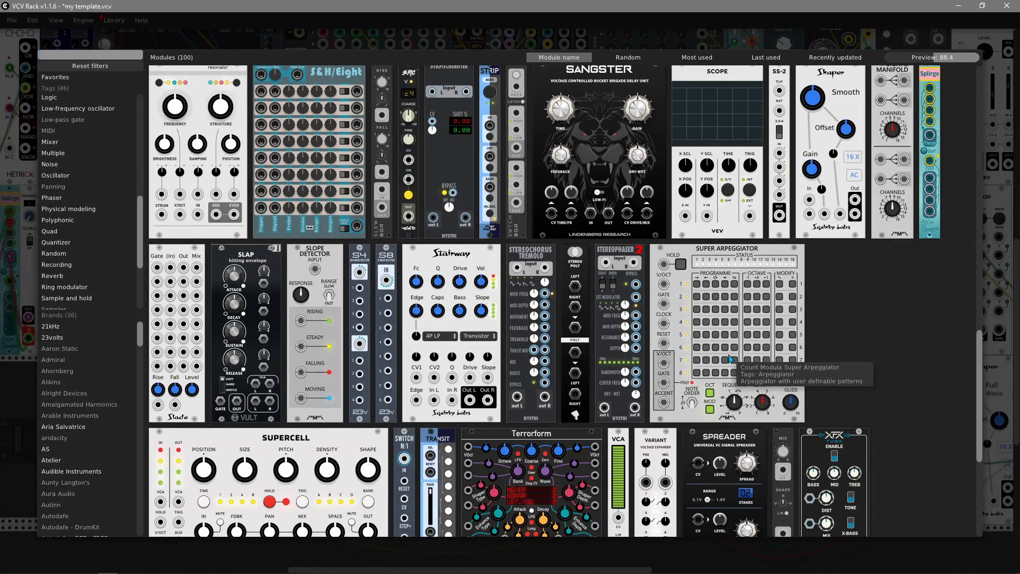
drag(729, 369, 456, 380)
scroll(329, 407, left, 3)
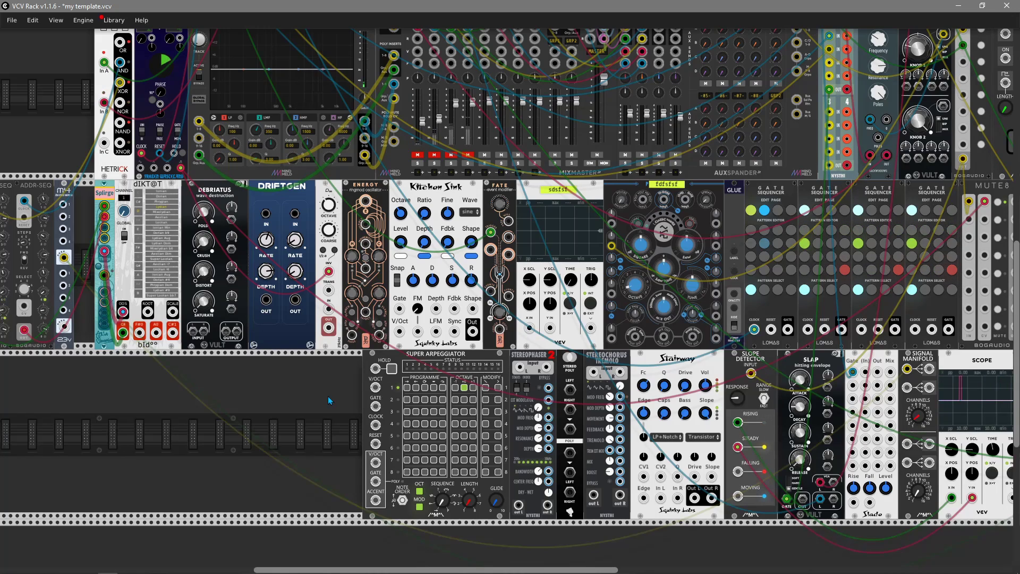
- Patch Chord-Key's first CV output into the Super Arpeggiator's V/Oct input and move the arpeggiator directly after Shaper
scroll(494, 404, right, 6)
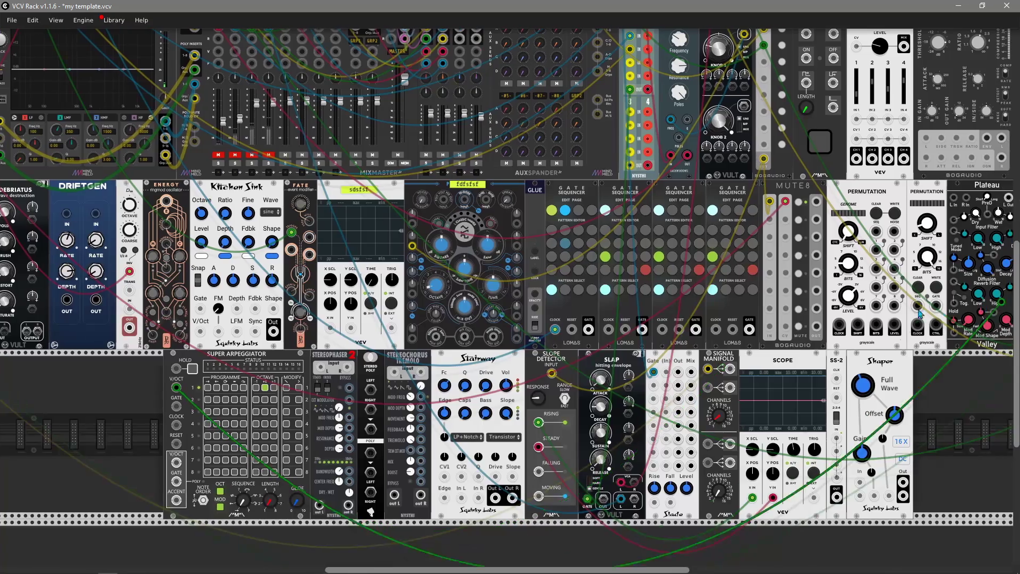
scroll(925, 200, right, 6)
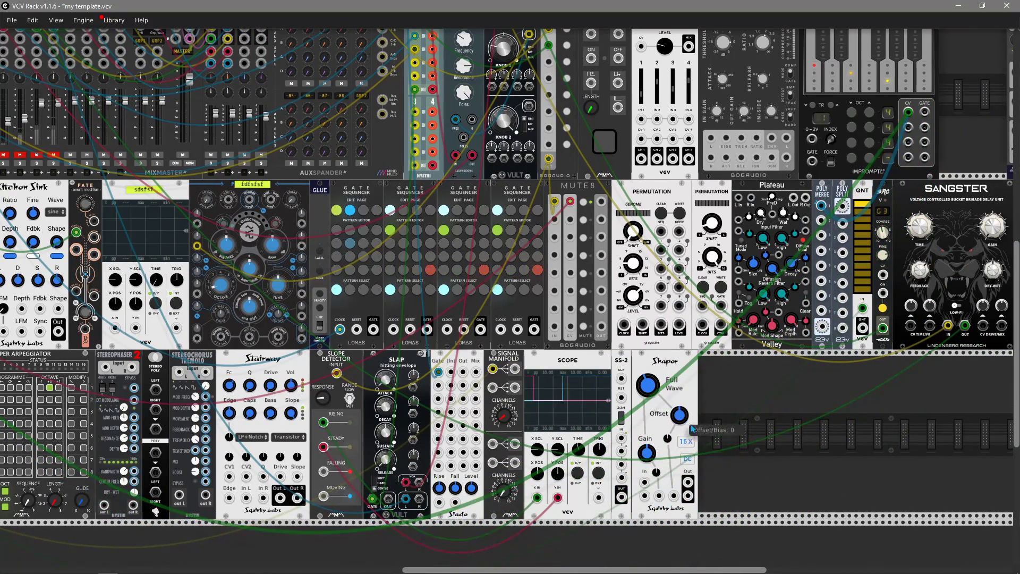
scroll(711, 425, left, 4)
scroll(711, 425, left, 1)
drag(149, 351, 909, 344)
scroll(696, 302, right, 13)
scroll(696, 302, up, 1)
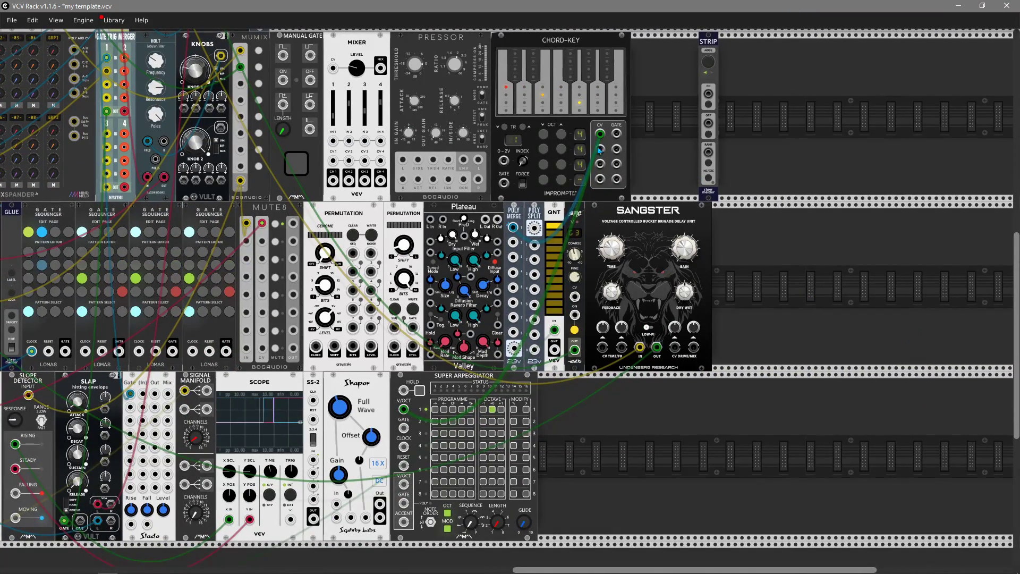
- Patch Chord-Key's first gate output into the Super Arpeggiator's Gate input and a clock source into its Clock input
drag(617, 149, 404, 428)
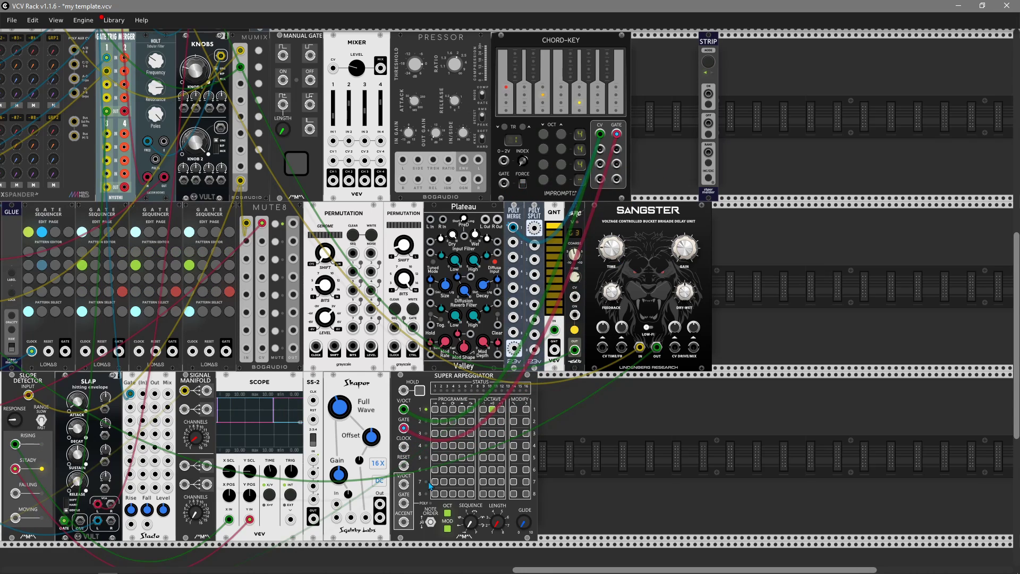
drag(551, 436, 611, 418)
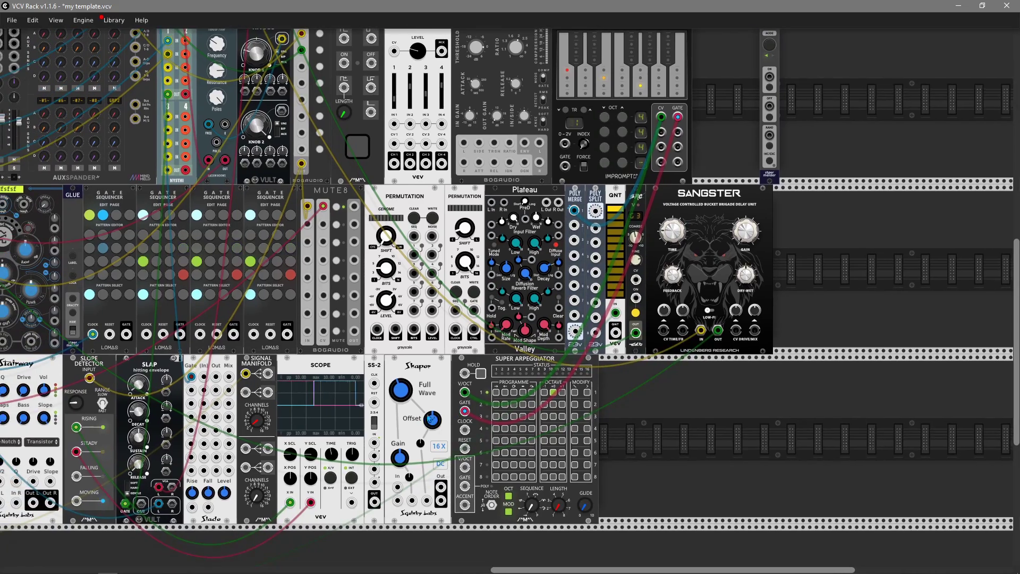
drag(464, 433, 225, 72)
scroll(666, 406, down, 5)
scroll(666, 407, right, 10)
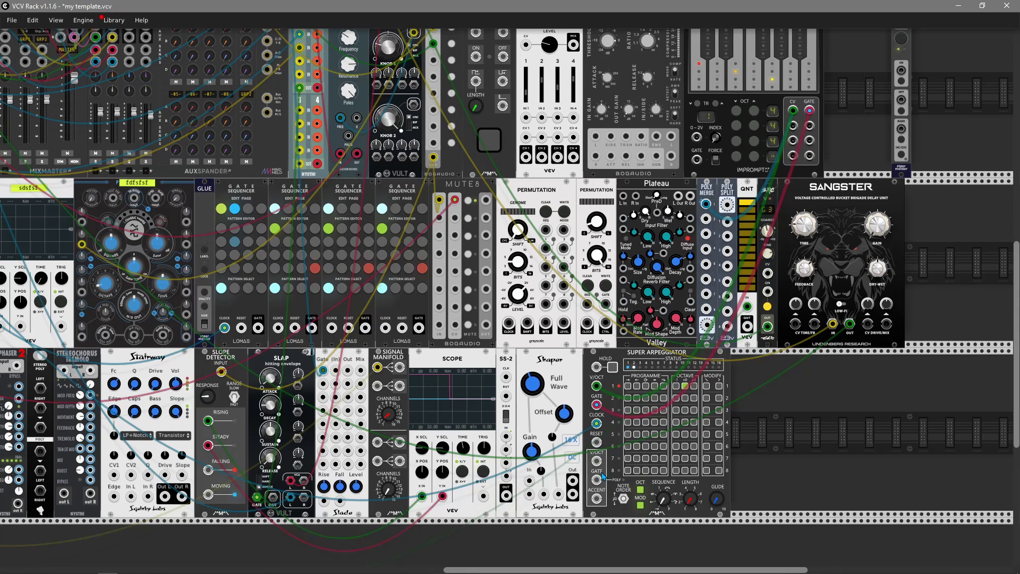
- Toggle the Polyphonic Outputs option of the Super Arpeggiator
right_click(615, 432)
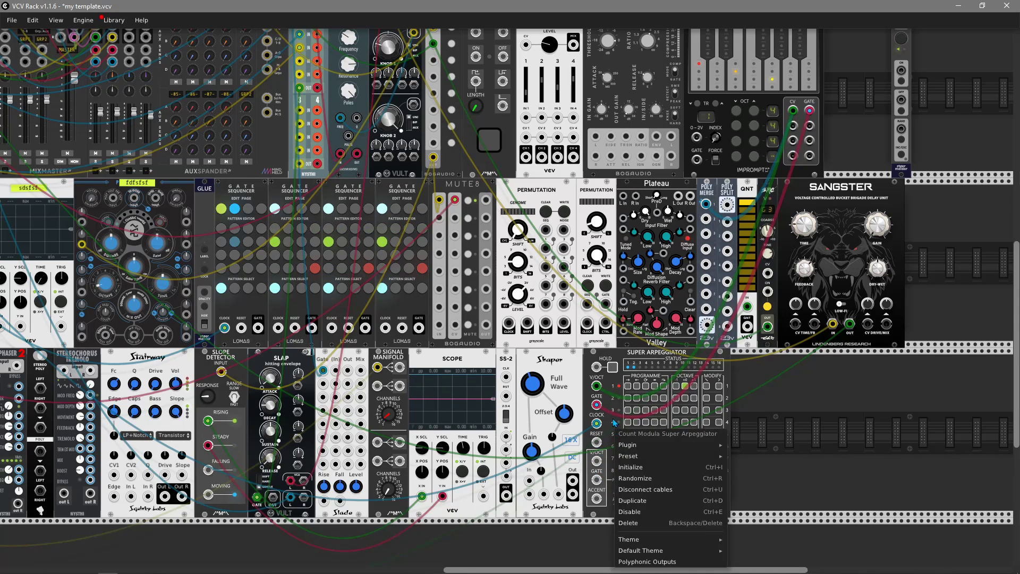
click(615, 432)
right_click(615, 432)
click(596, 461)
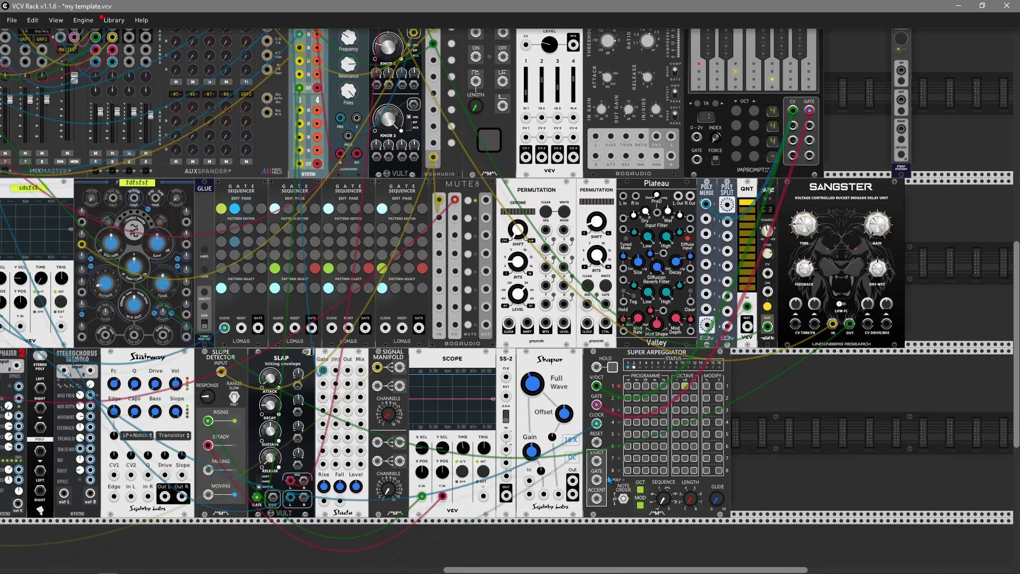
right_click(615, 444)
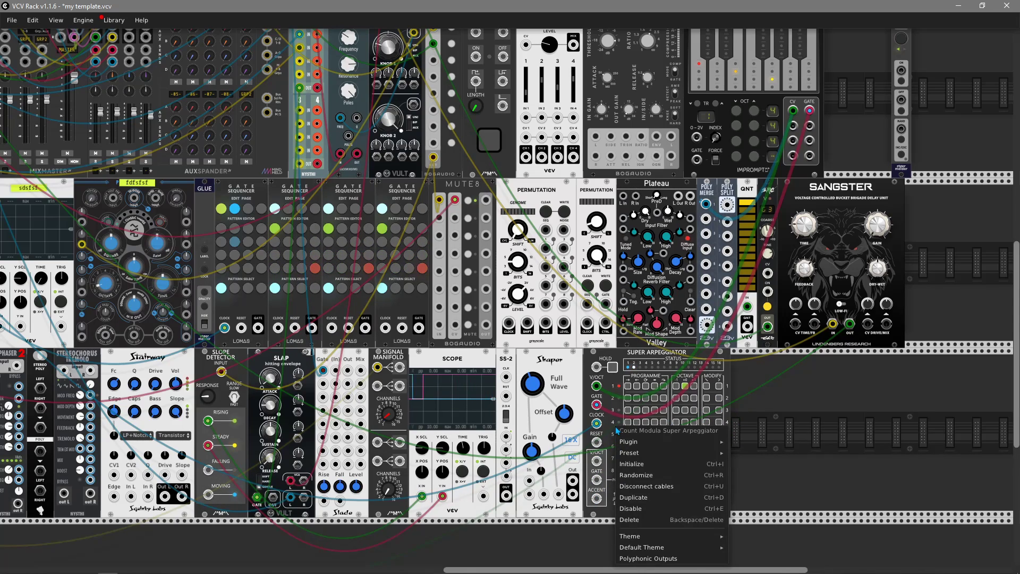
mouse_move(654, 548)
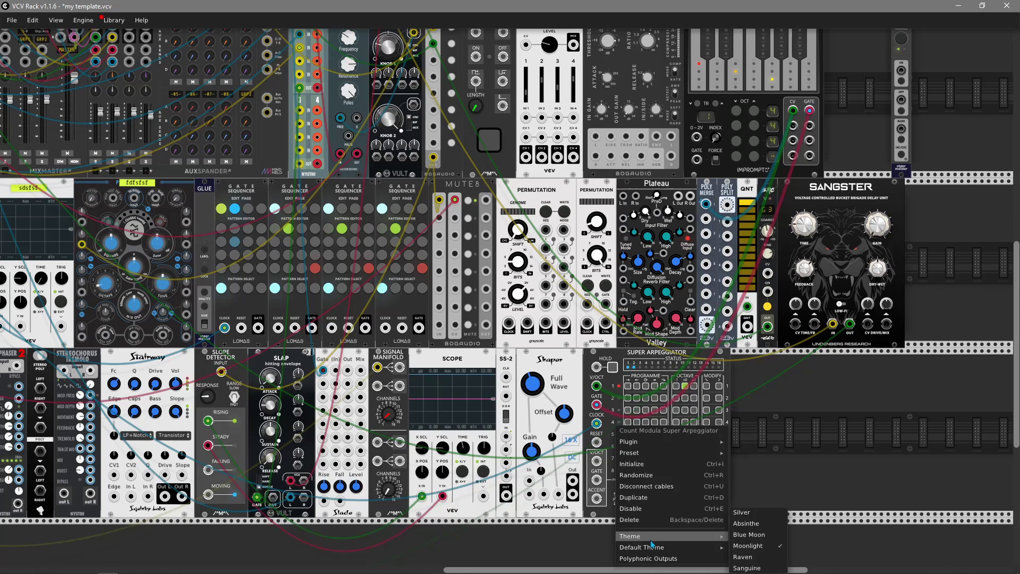
click(671, 559)
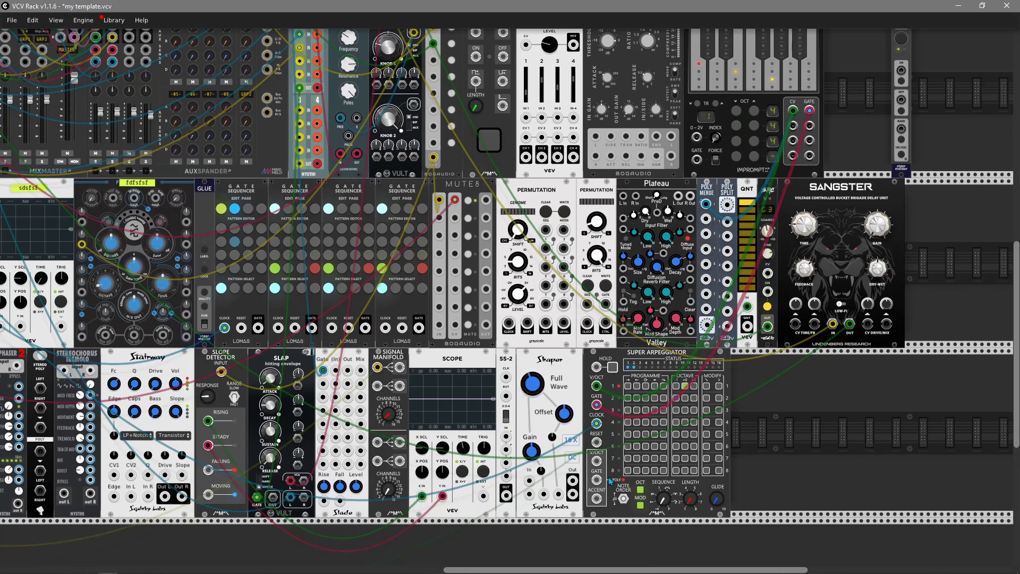
- Add a Supercell directly after the Super Arpeggiator, and delete it after viewing its alternate modes
key(Return)
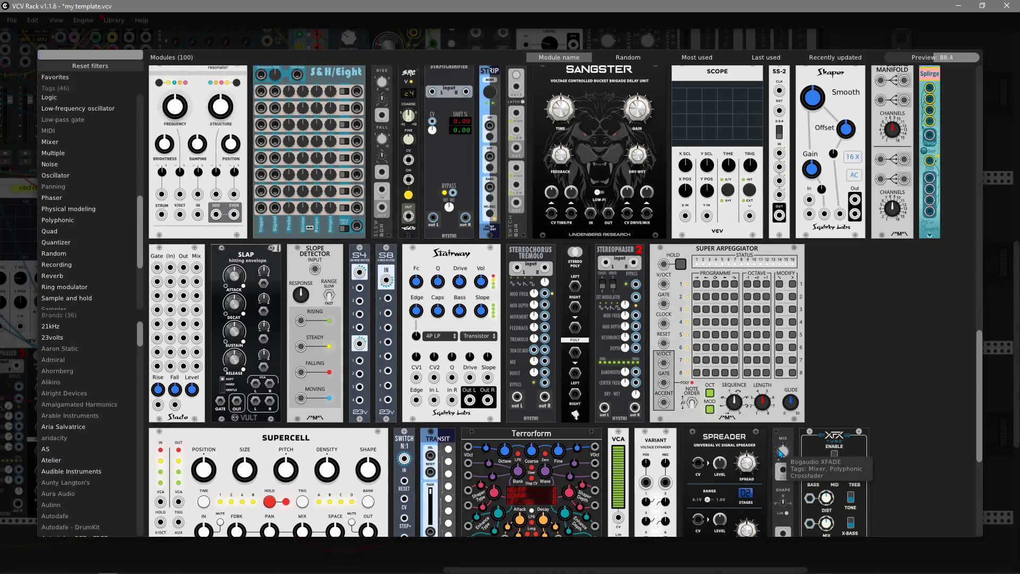
scroll(780, 453, down, 5)
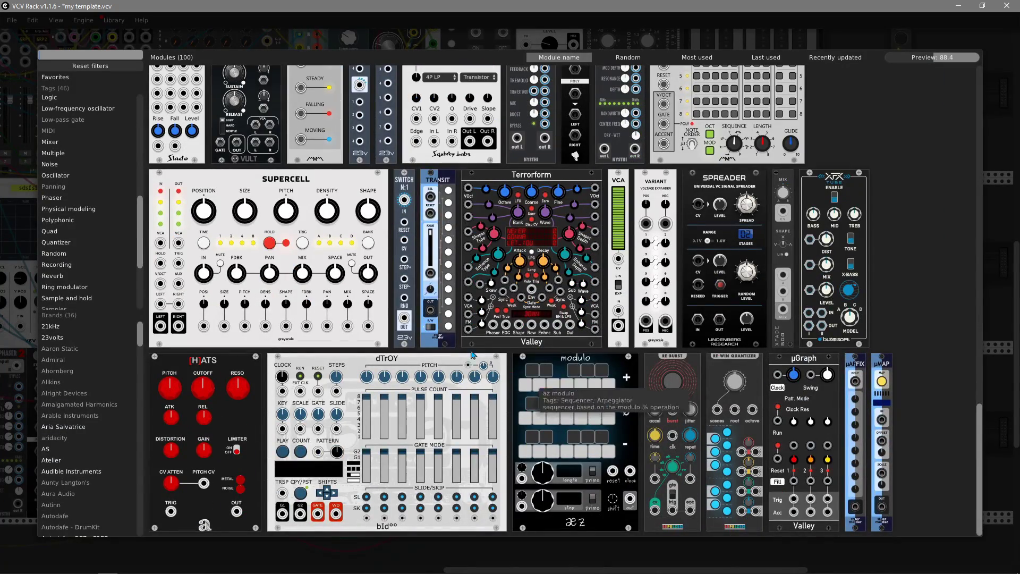
drag(223, 250, 850, 425)
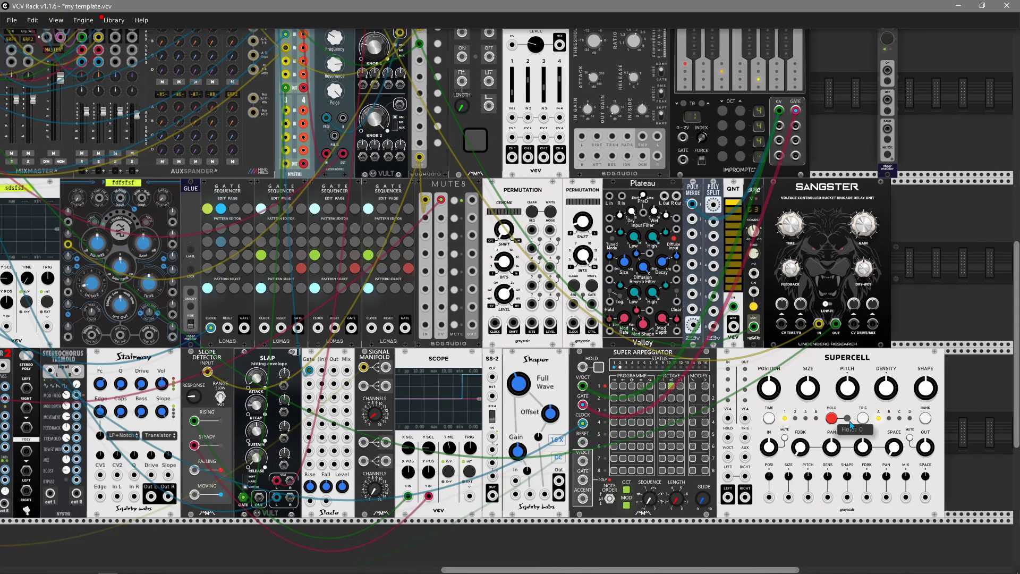
scroll(850, 425, right, 6)
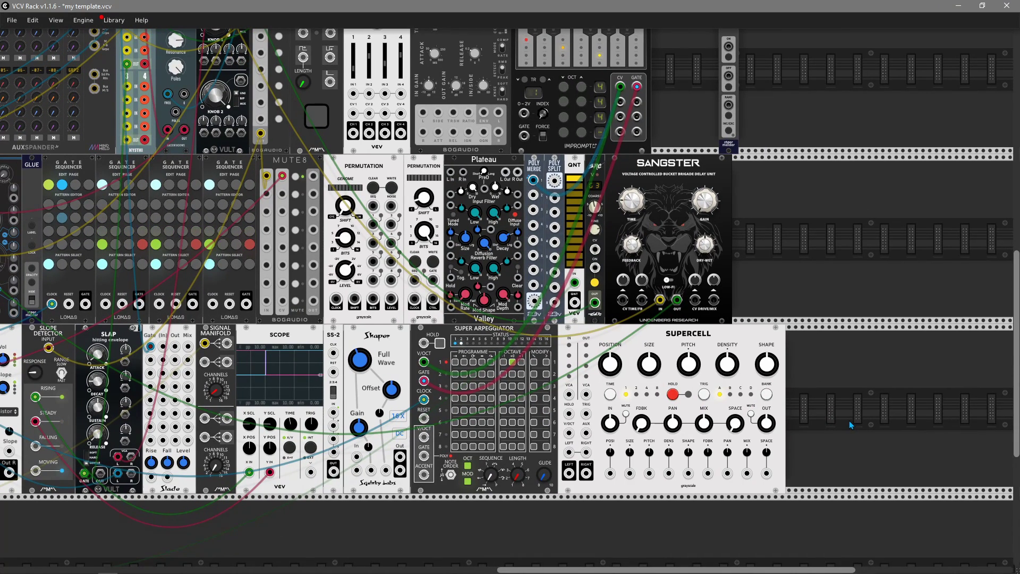
scroll(847, 420, right, 5)
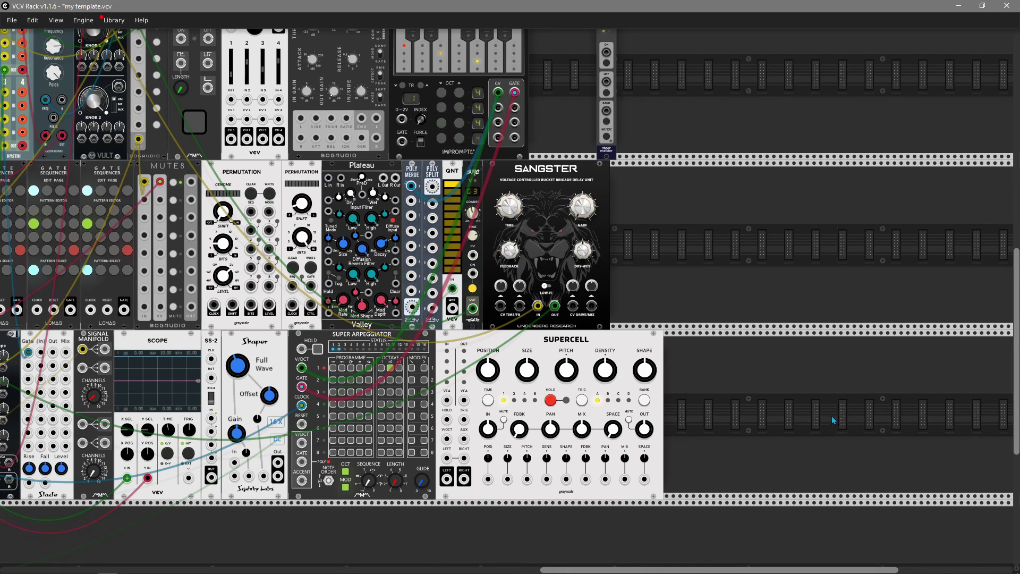
right_click(631, 348)
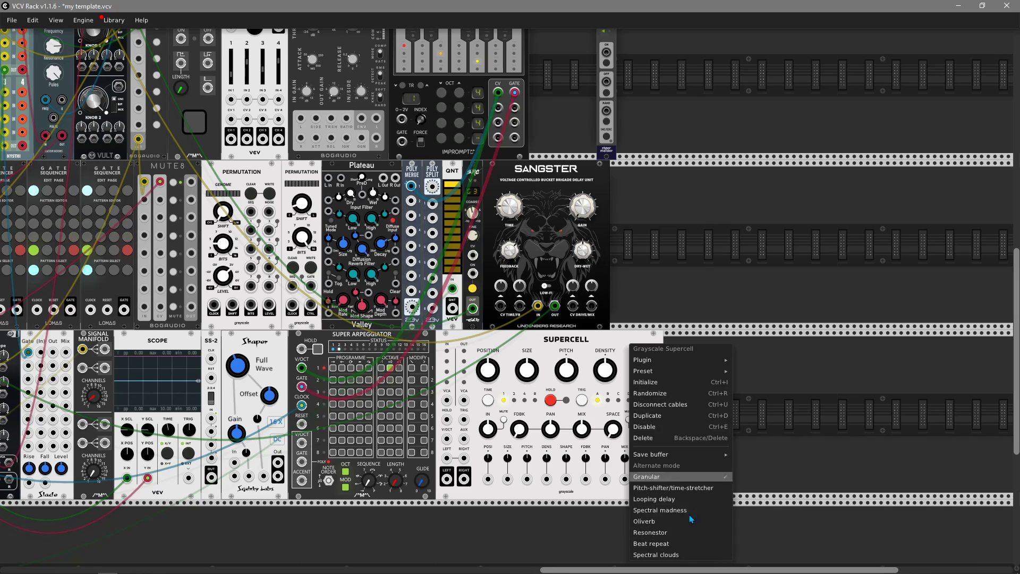
click(646, 438)
- Add a Switch N:1 directly after the Super Arpeggiator and patch Chord-Key's first CV output into its IN
right_click(553, 421)
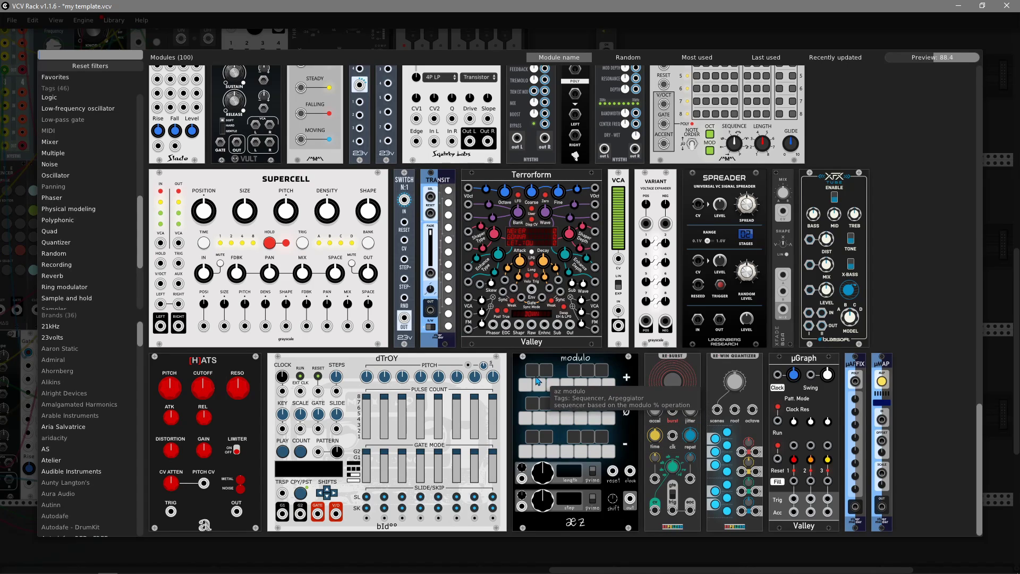
click(411, 334)
drag(492, 384, 708, 395)
drag(661, 370, 713, 103)
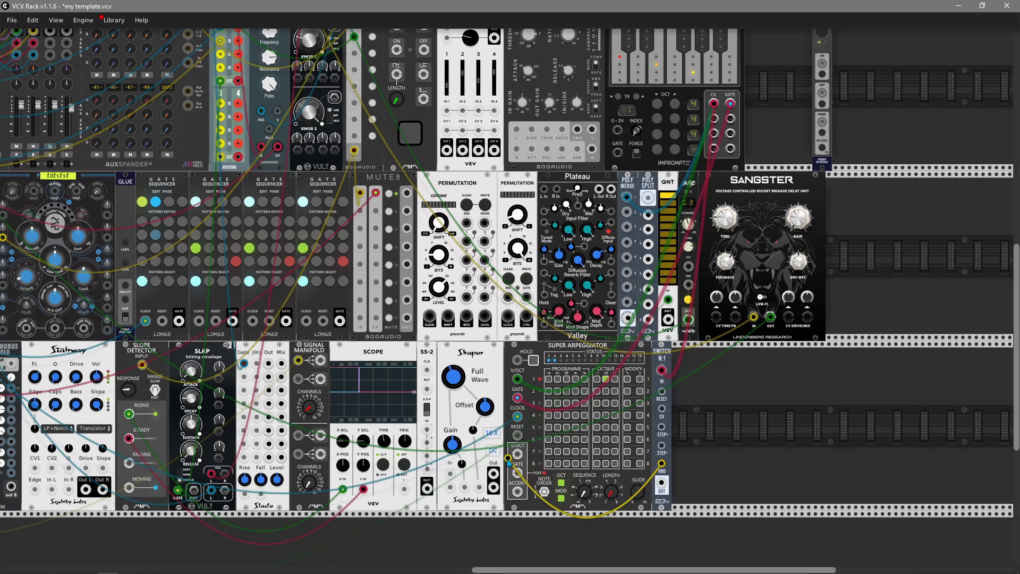
- Patch the Slope Detector's steady output into the Switch N:1's RND input and the switch's output into SCOPE's Y input
drag(364, 489, 661, 465)
drag(662, 371, 686, 388)
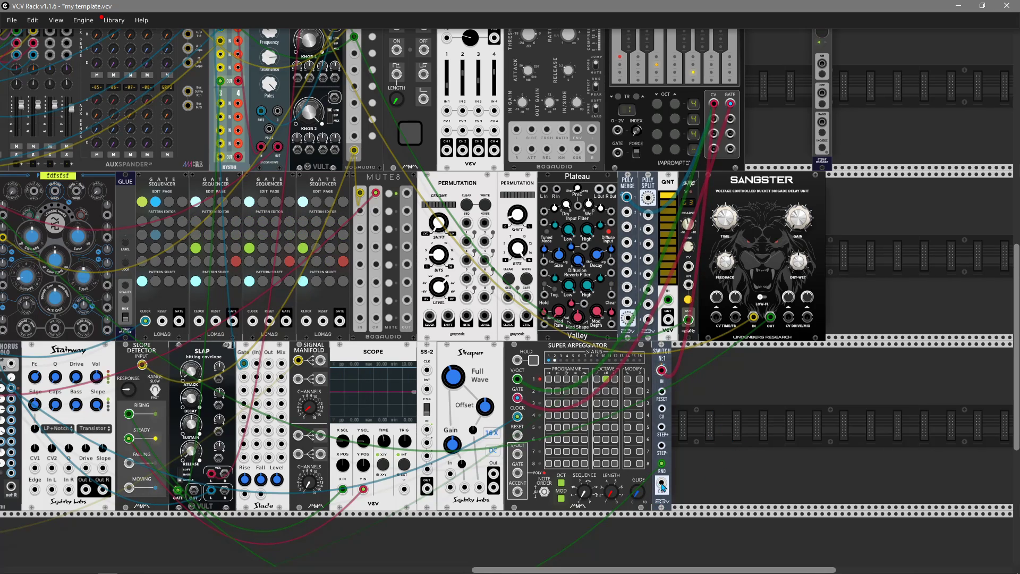
drag(662, 483, 364, 488)
drag(663, 492, 661, 485)
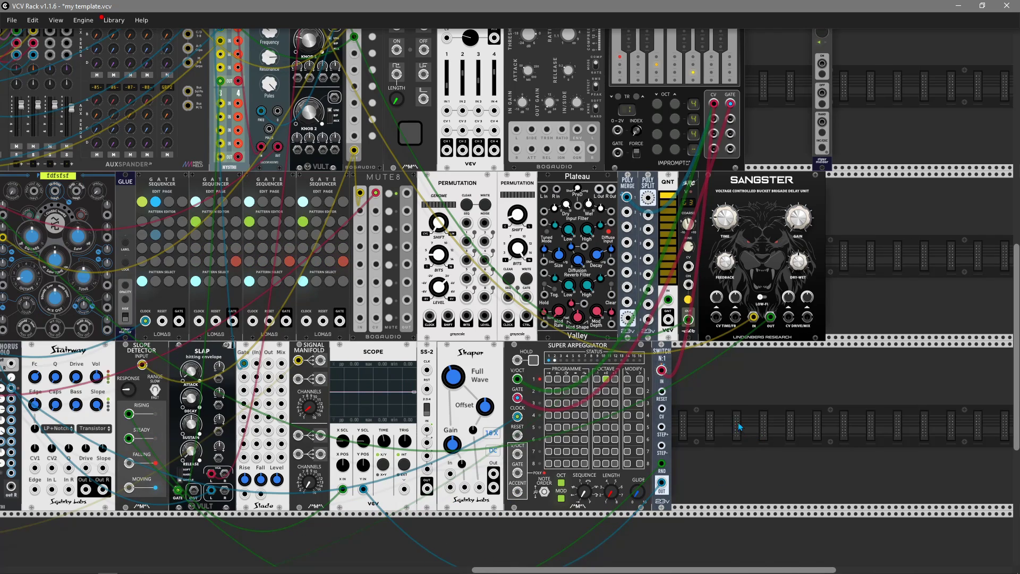
- Add a TRANSIT directly after the Switch N:1, try its fader and view its module options
right_click(757, 439)
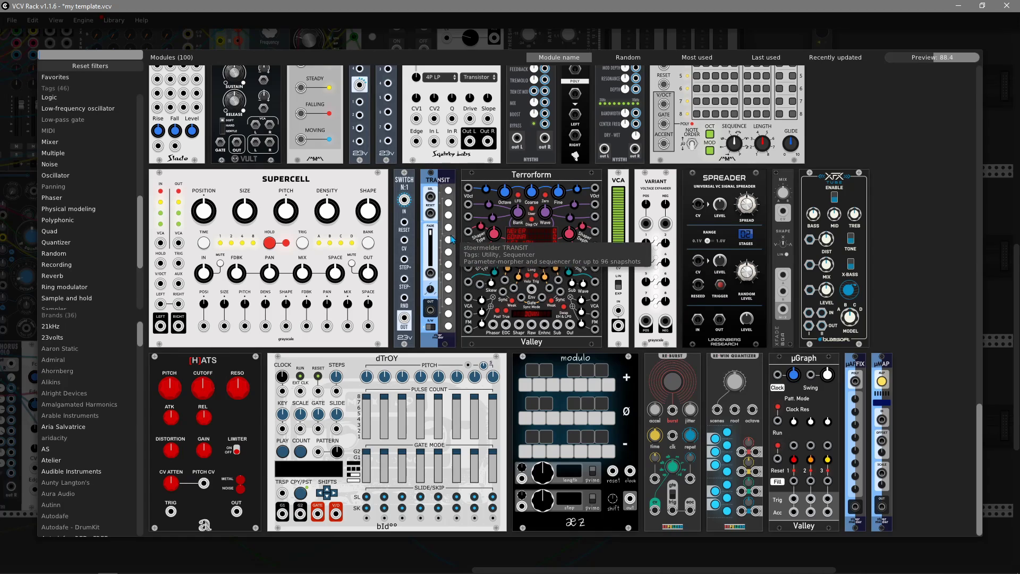
key(Escape)
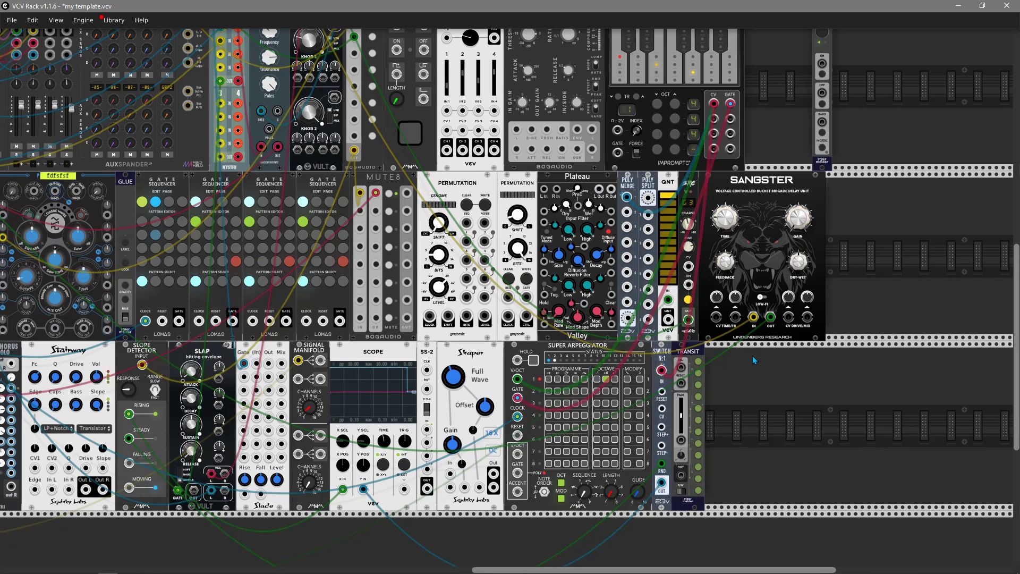
drag(681, 415, 681, 404)
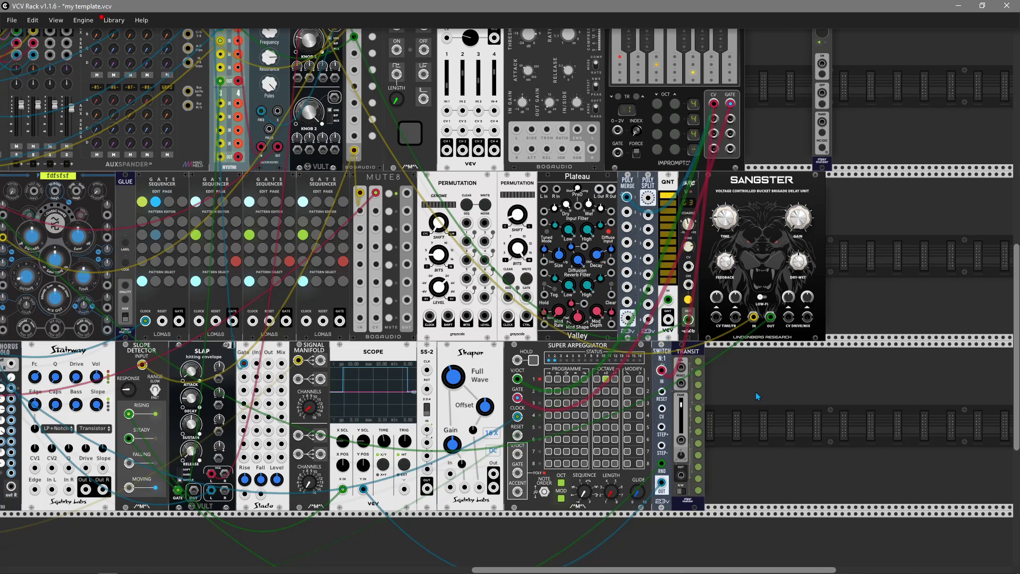
right_click(692, 352)
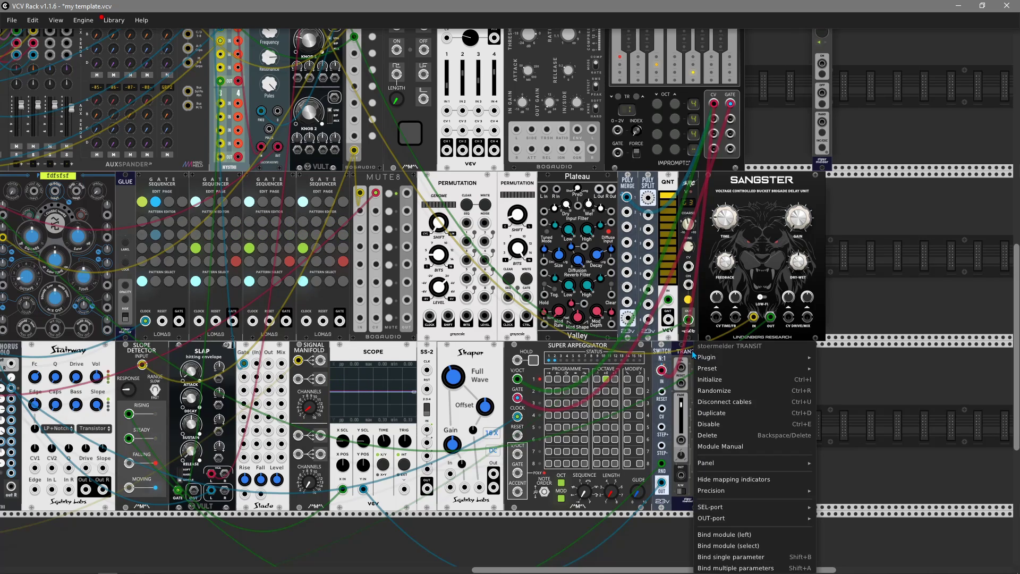
click(688, 351)
- Add a Terrorform directly after TRANSIT, view its module options and delete it
right_click(722, 372)
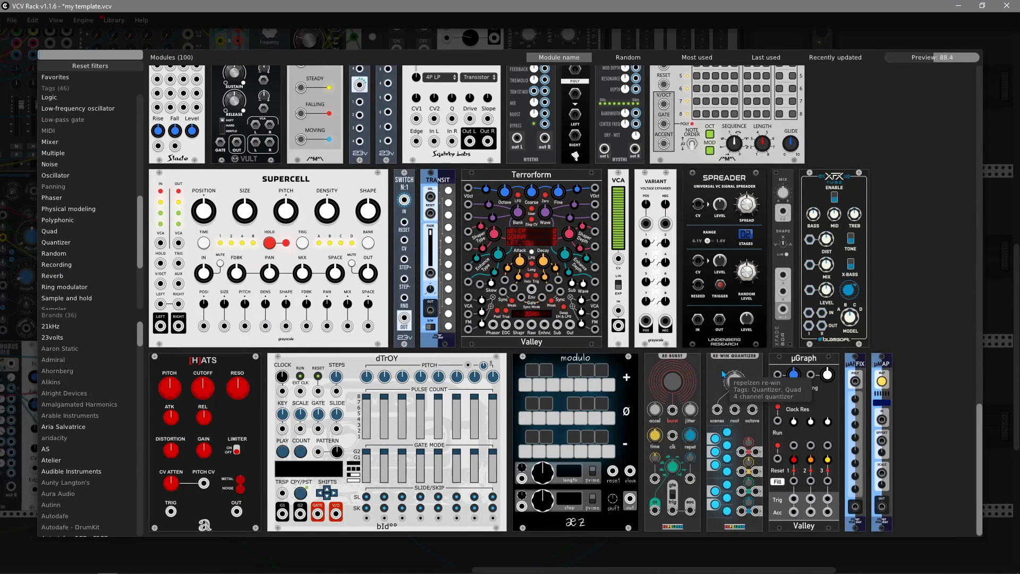
click(571, 295)
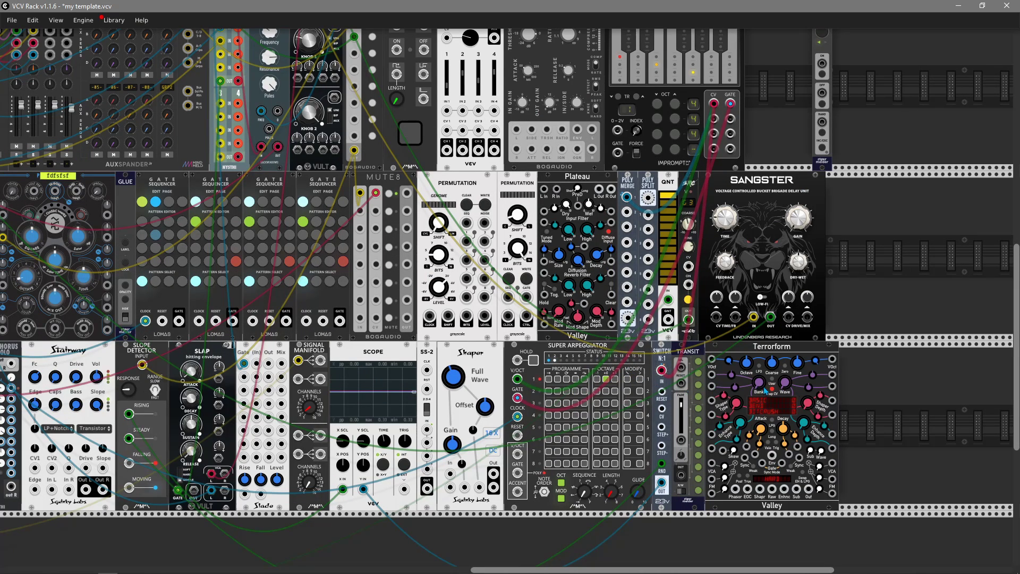
scroll(855, 406, right, 2)
scroll(856, 405, down, 1)
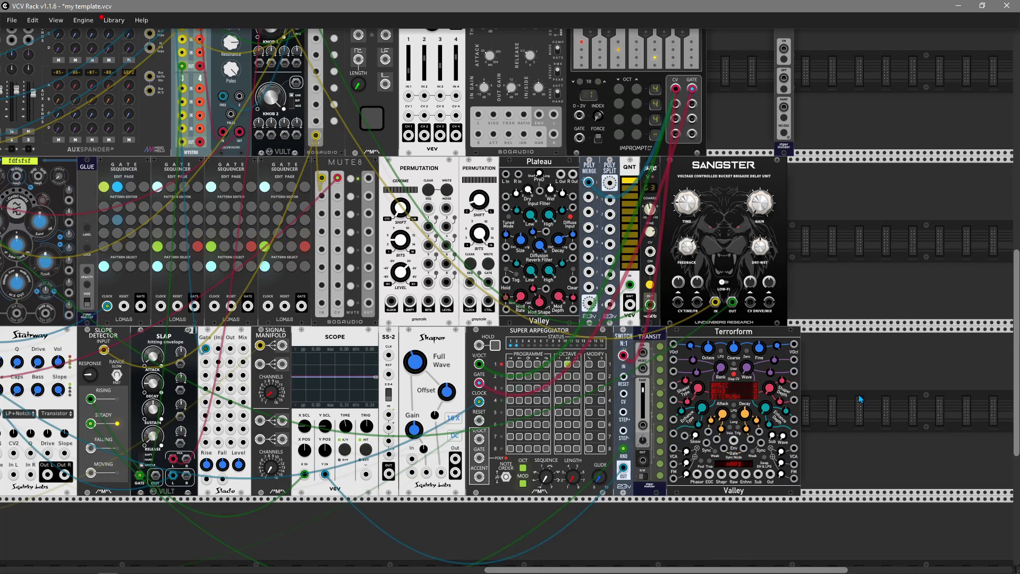
right_click(746, 332)
click(724, 333)
right_click(746, 350)
click(764, 350)
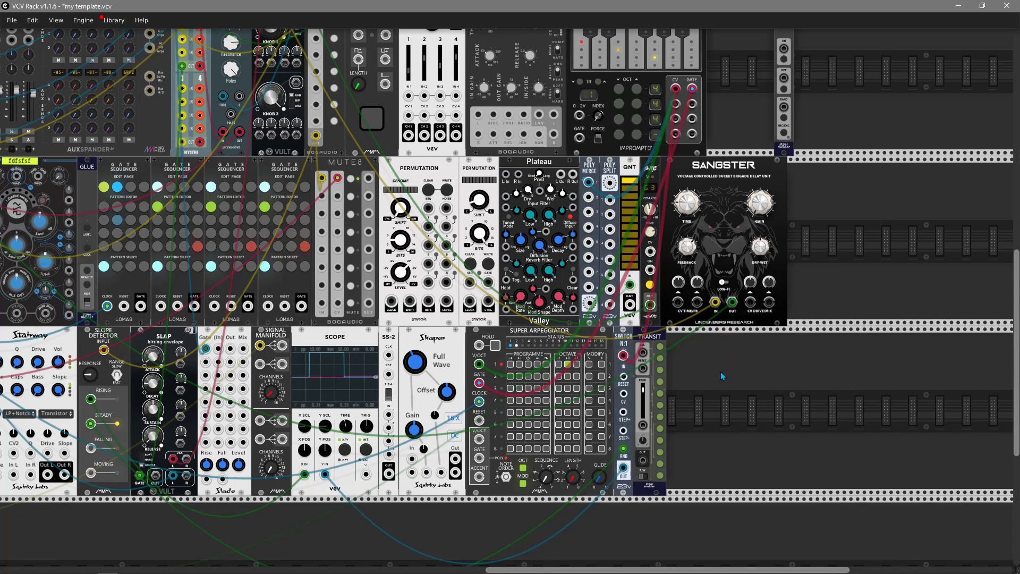
- Add a VCA directly after TRANSIT and move the cable from SLAP's GATE input to the VCA's CV input
right_click(719, 376)
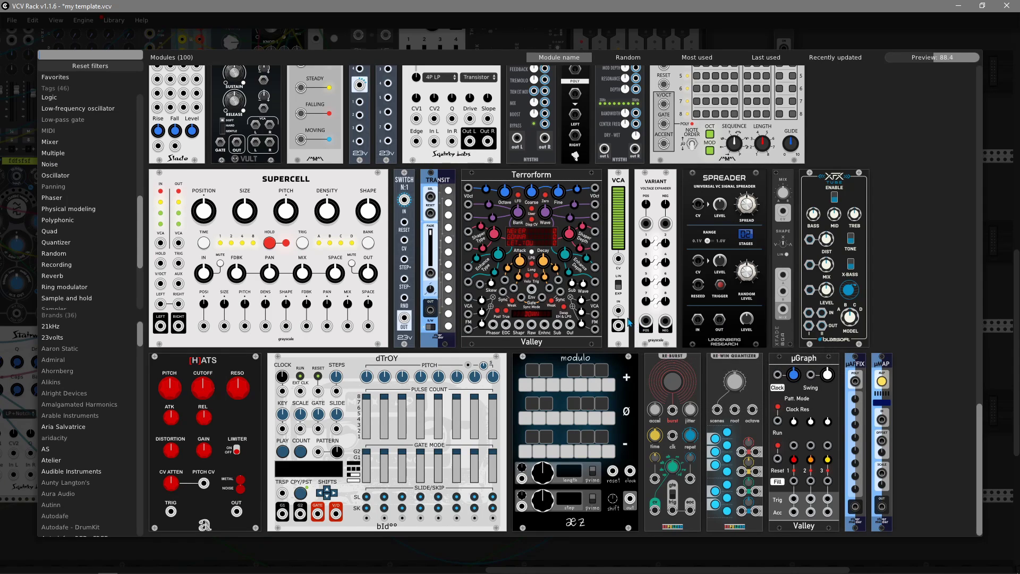
click(625, 321)
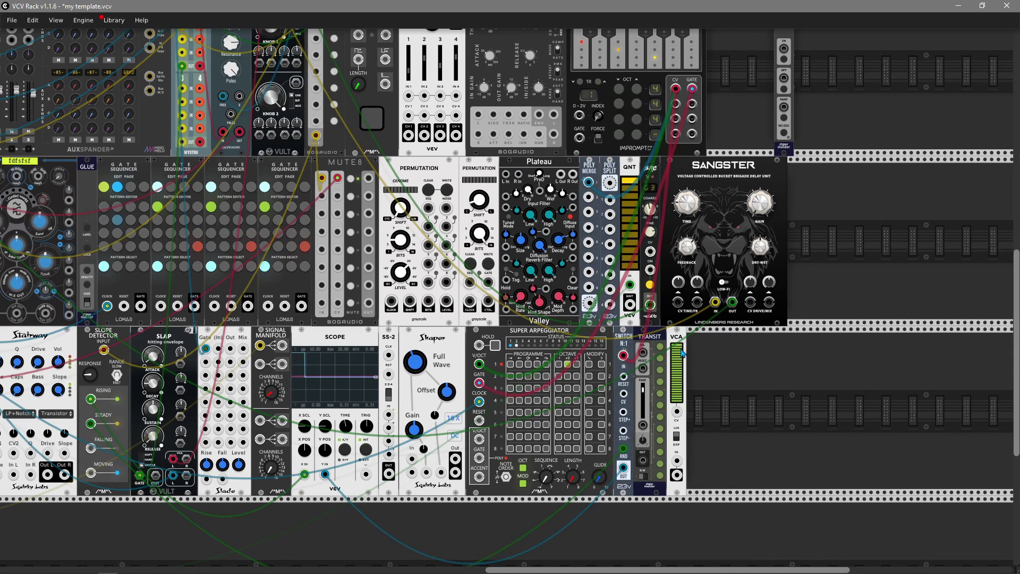
drag(678, 372, 196, 521)
drag(140, 475, 677, 412)
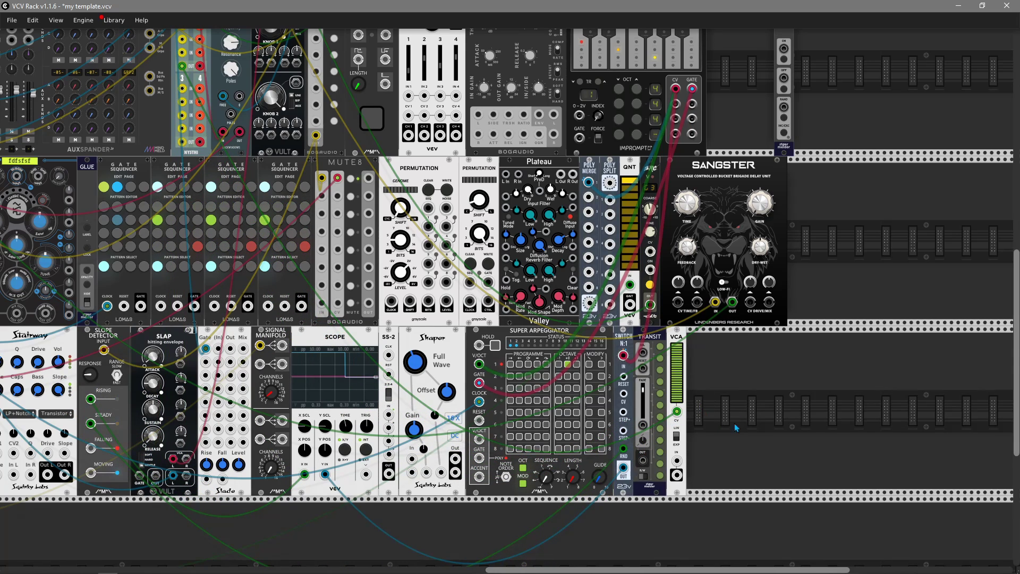
- Add a VARIANT voltage expander, shift Plateau and its neighbours aside, and place the expander directly after the second Permutation
right_click(705, 401)
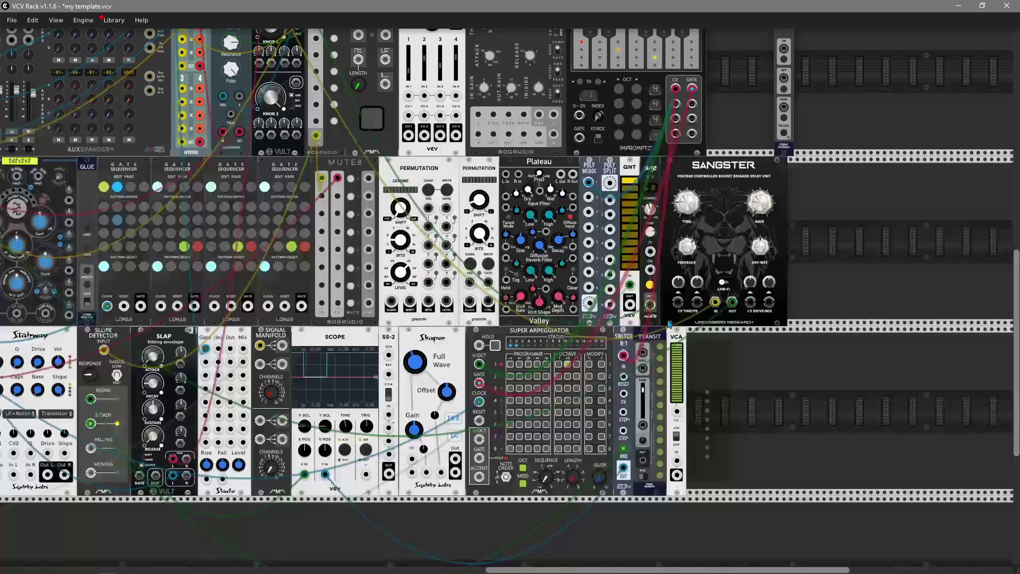
drag(664, 315, 804, 366)
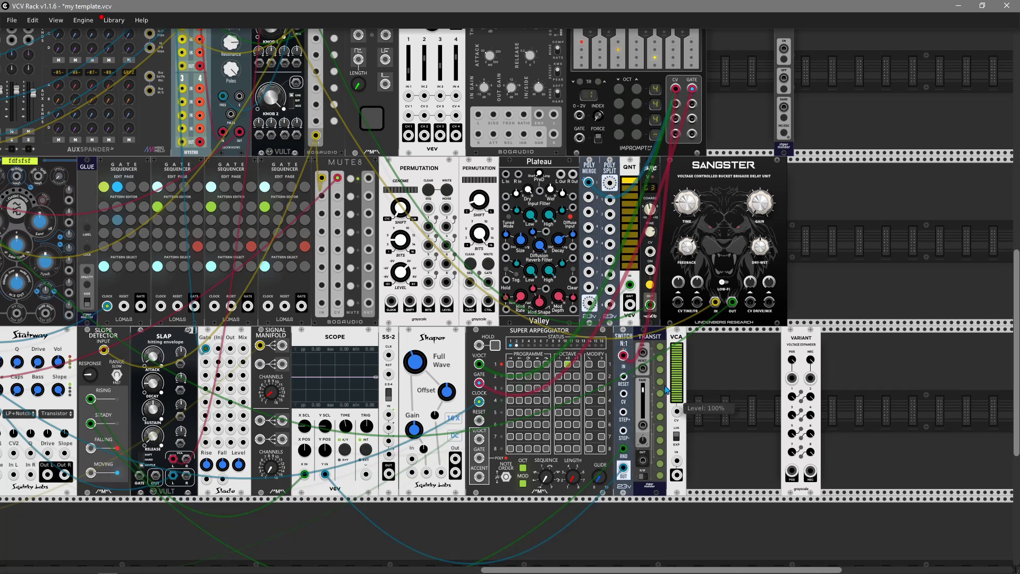
drag(551, 165, 719, 165)
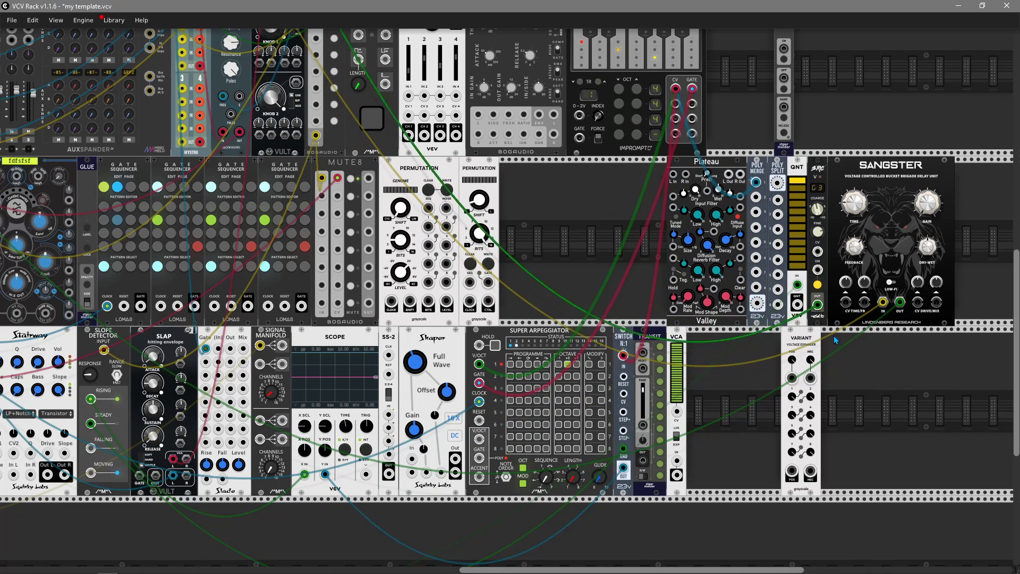
drag(793, 366, 510, 196)
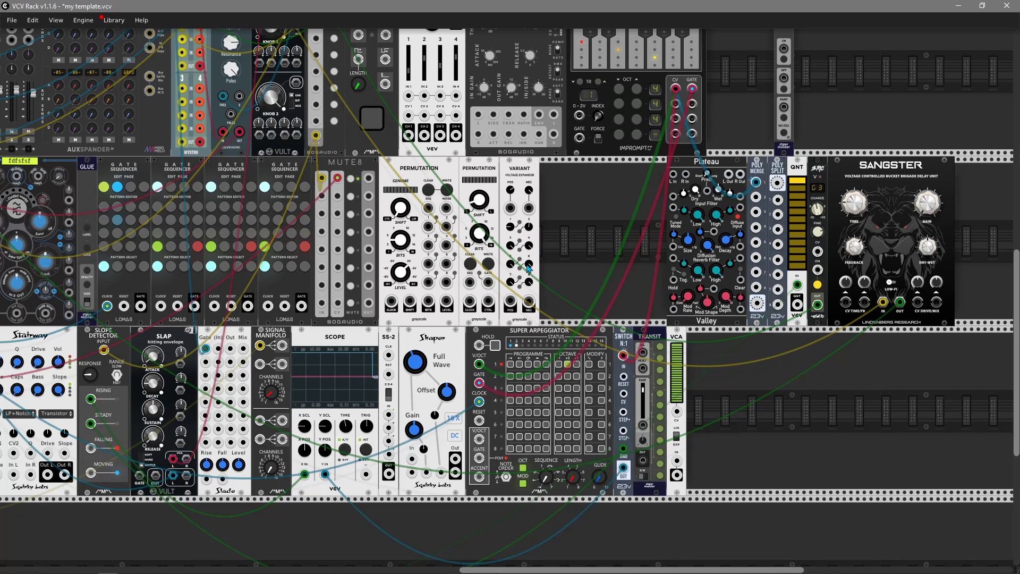
- Add a SPREADER directly after the VCA, and delete it after viewing its controls and the Signal Manifold's options
right_click(767, 425)
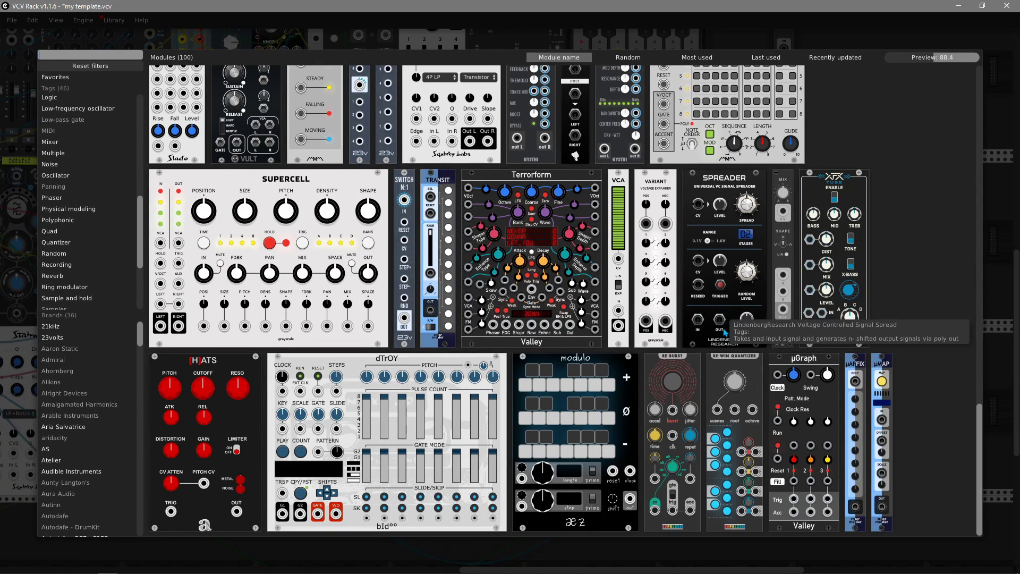
key(Escape)
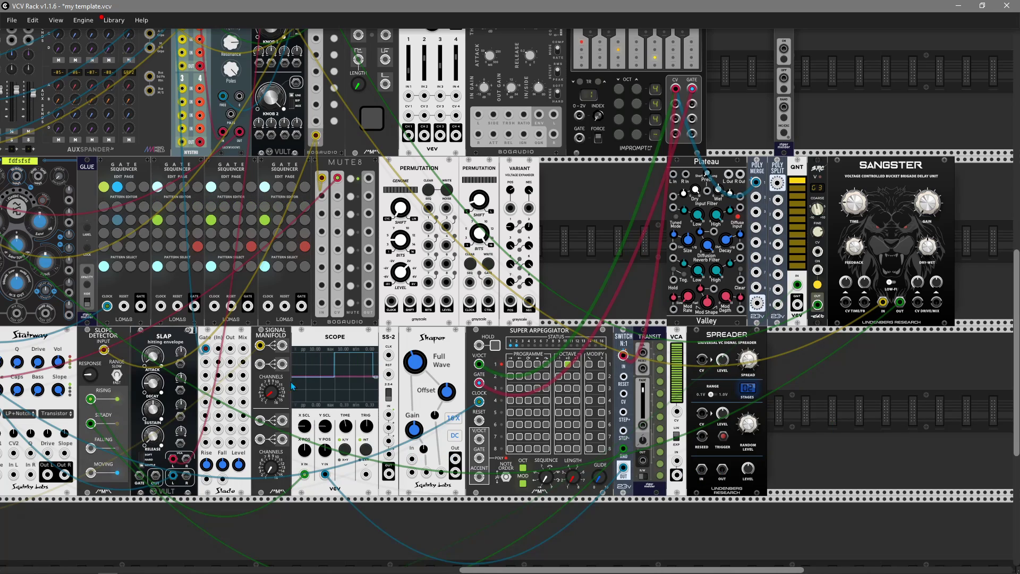
right_click(272, 341)
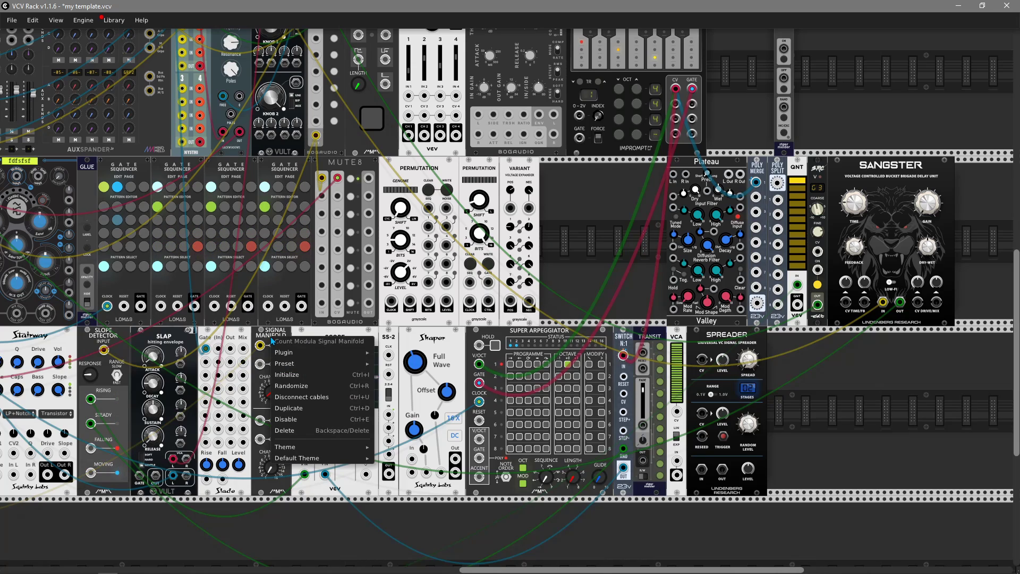
click(278, 341)
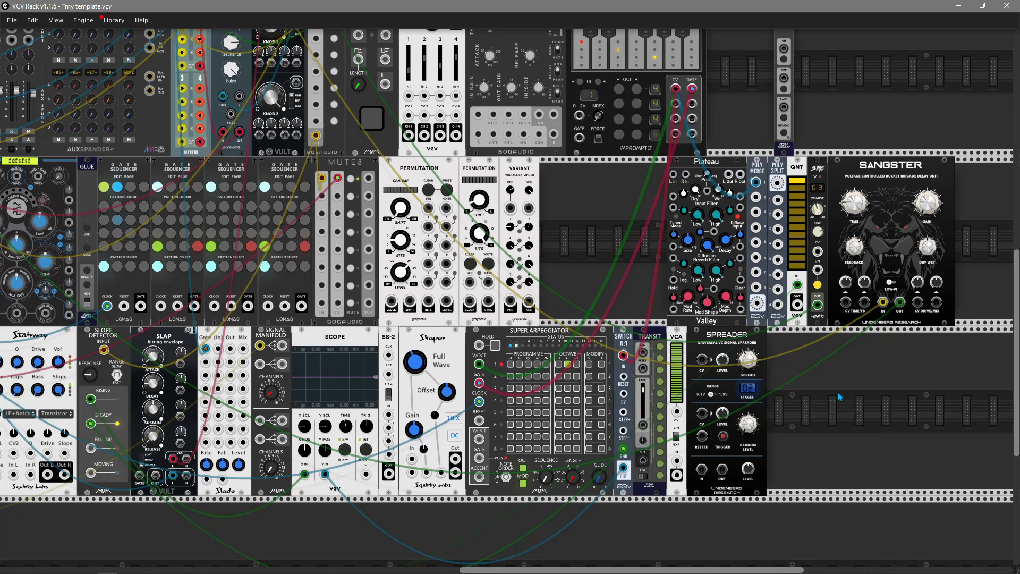
drag(749, 391, 751, 392)
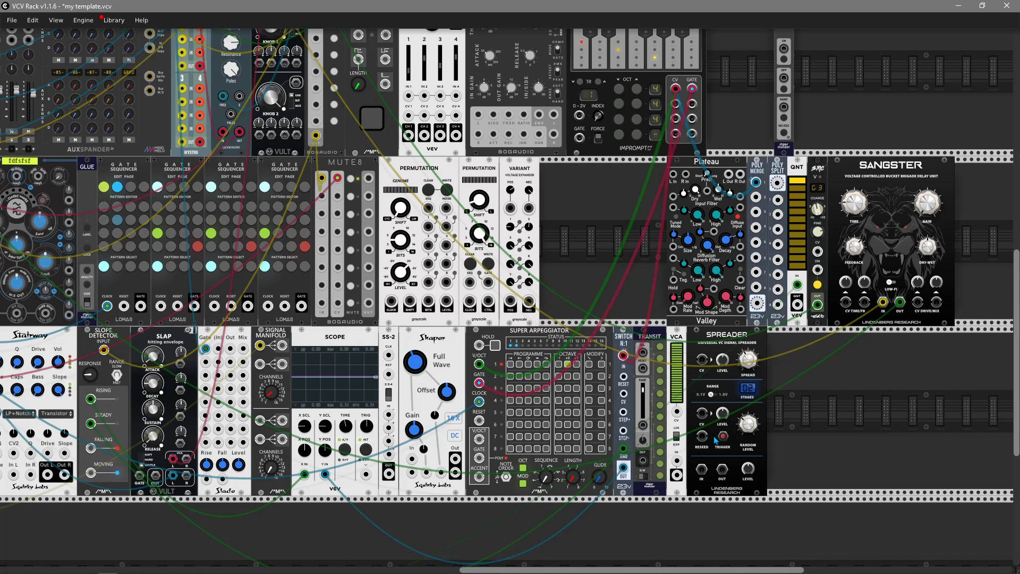
right_click(724, 432)
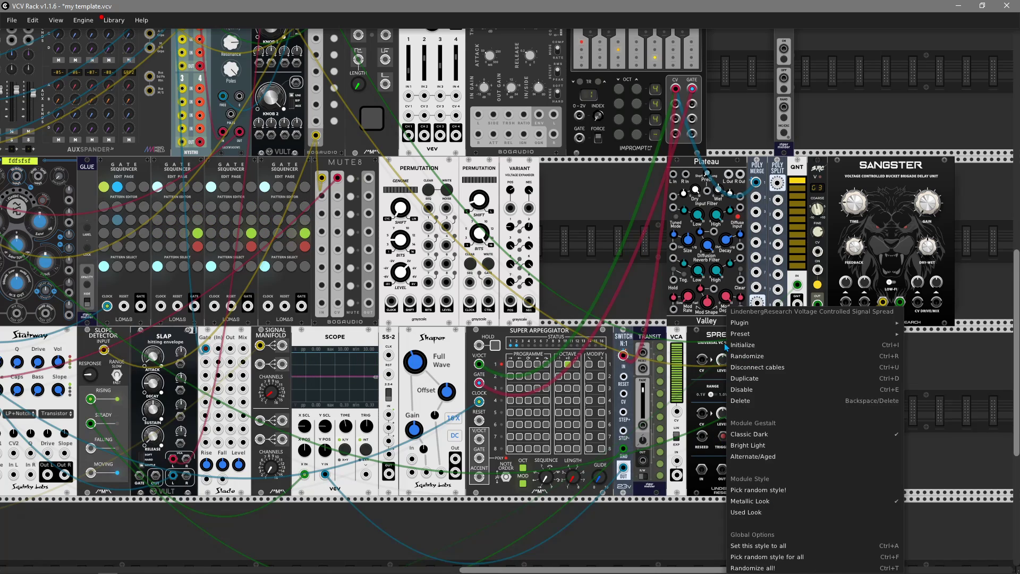
click(740, 402)
- Add an XFADE directly after the VCA, try its mix knob and undo its accidental shift along the row
right_click(740, 403)
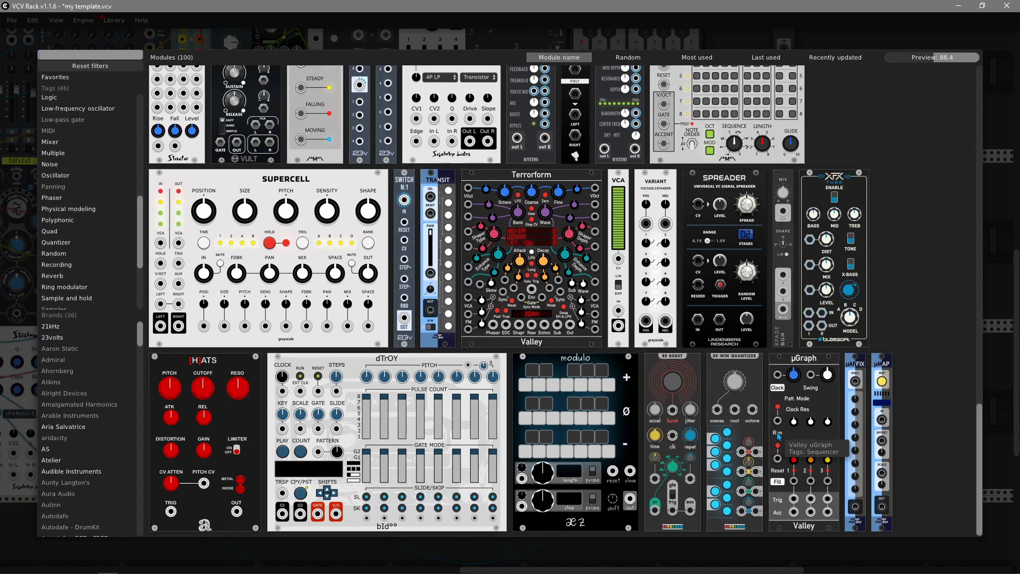
drag(784, 340, 694, 348)
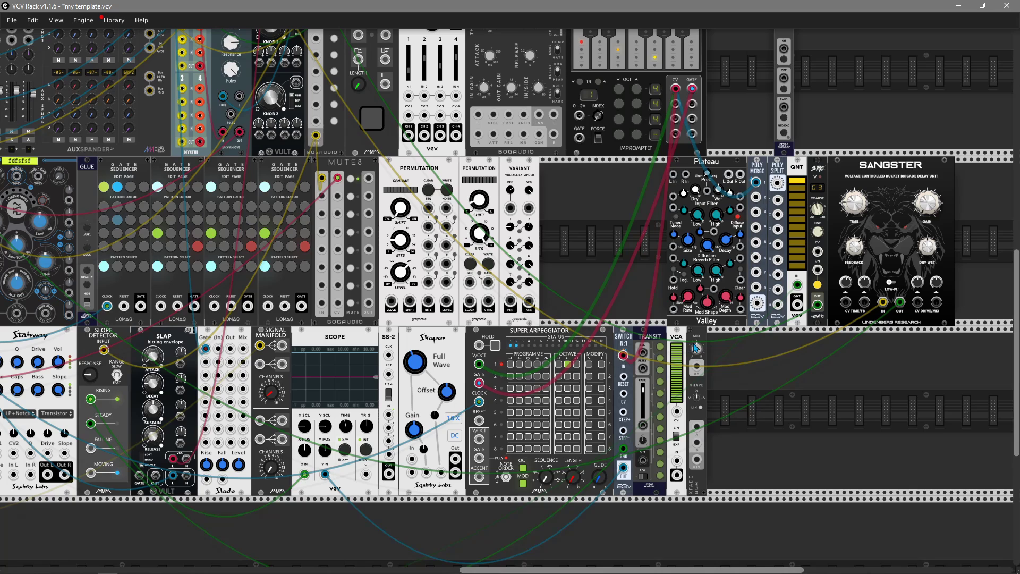
mouse_move(699, 355)
mouse_down()
mouse_move(687, 357)
mouse_move(700, 360)
mouse_up()
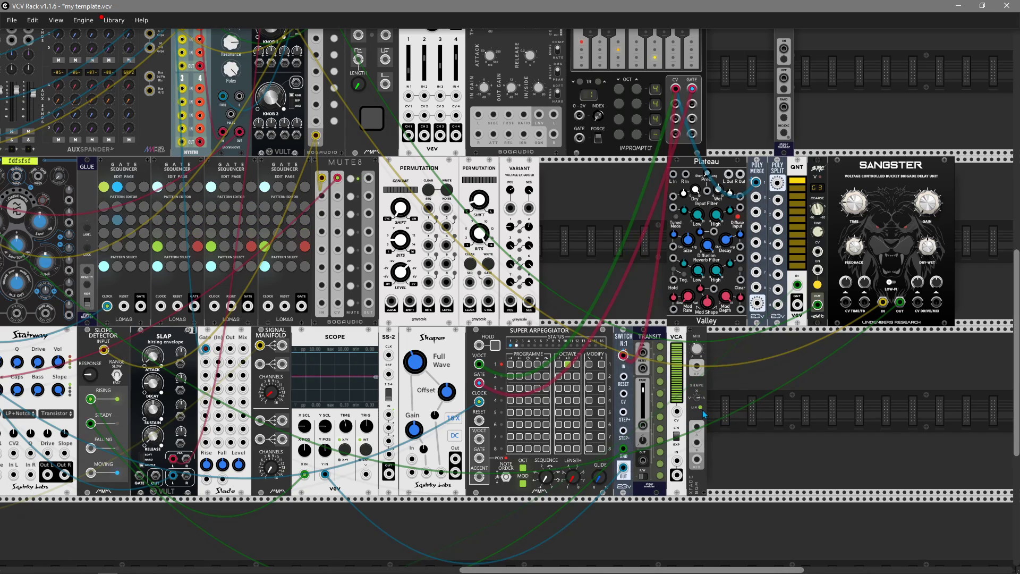
drag(705, 352, 712, 352)
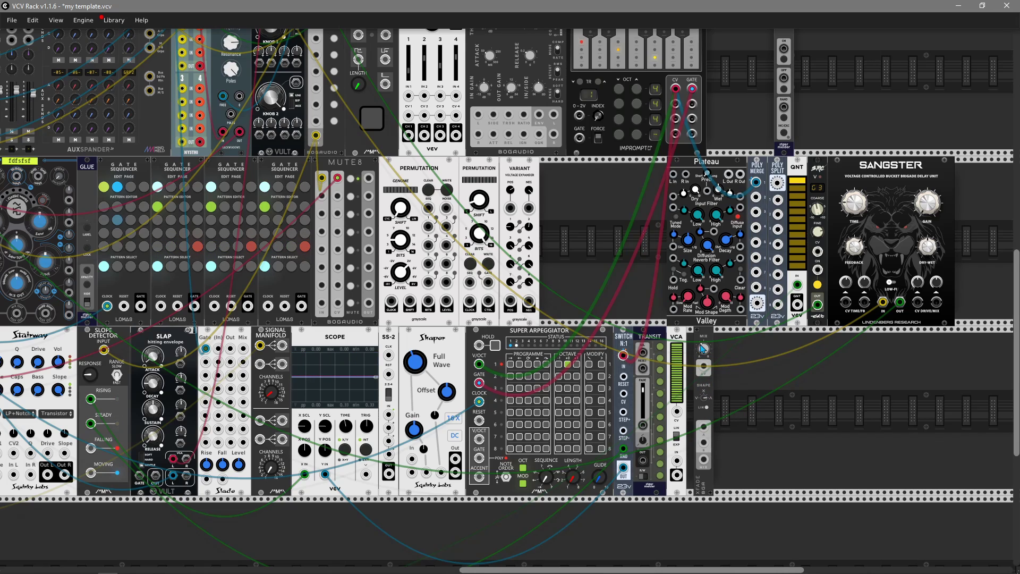
key(ctrl+z)
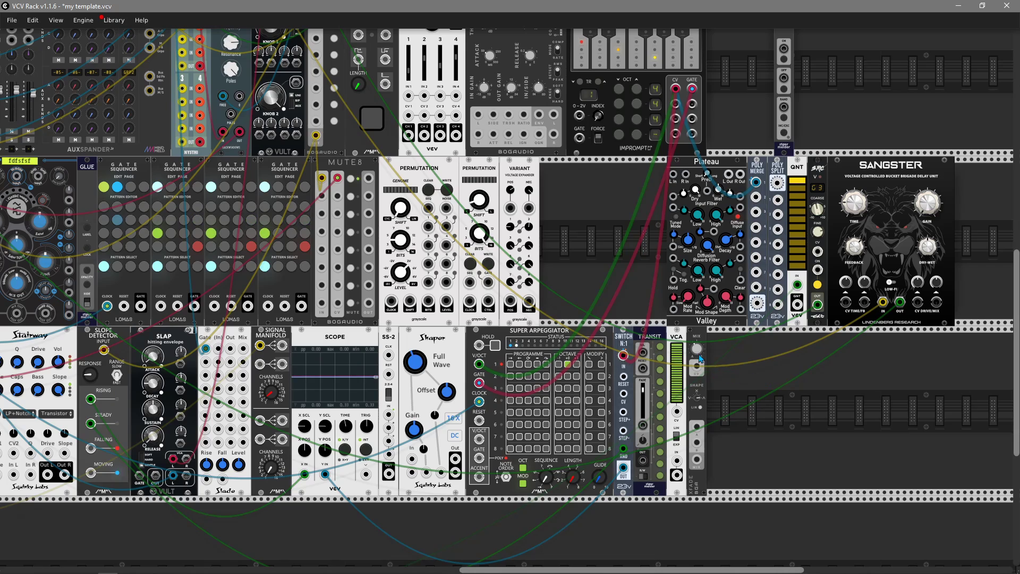
drag(697, 349, 697, 349)
- Add an XFX directly after the XFADE, patch its IN and connect its OUT to a MixMaster channel
right_click(785, 439)
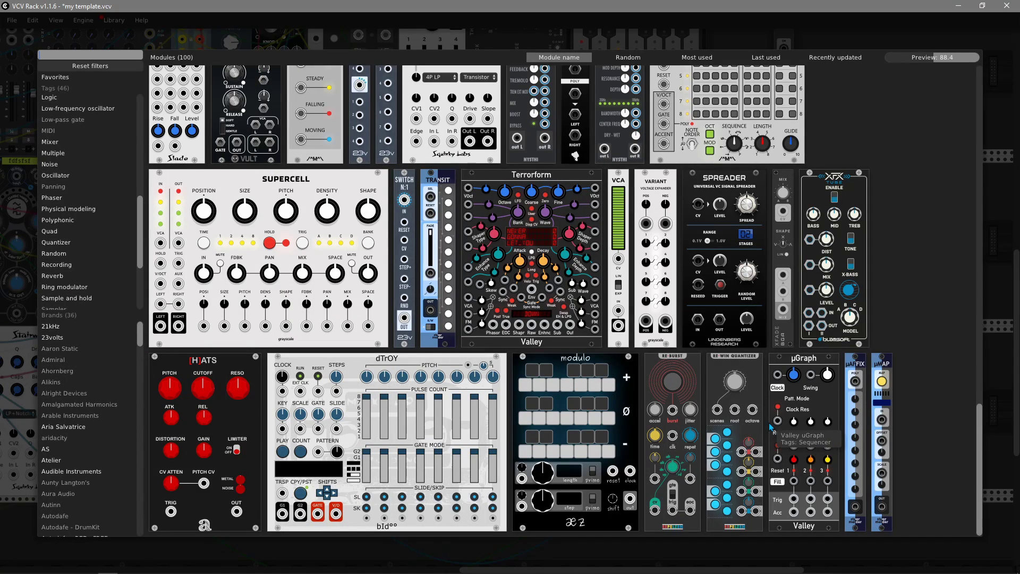
drag(833, 308, 740, 315)
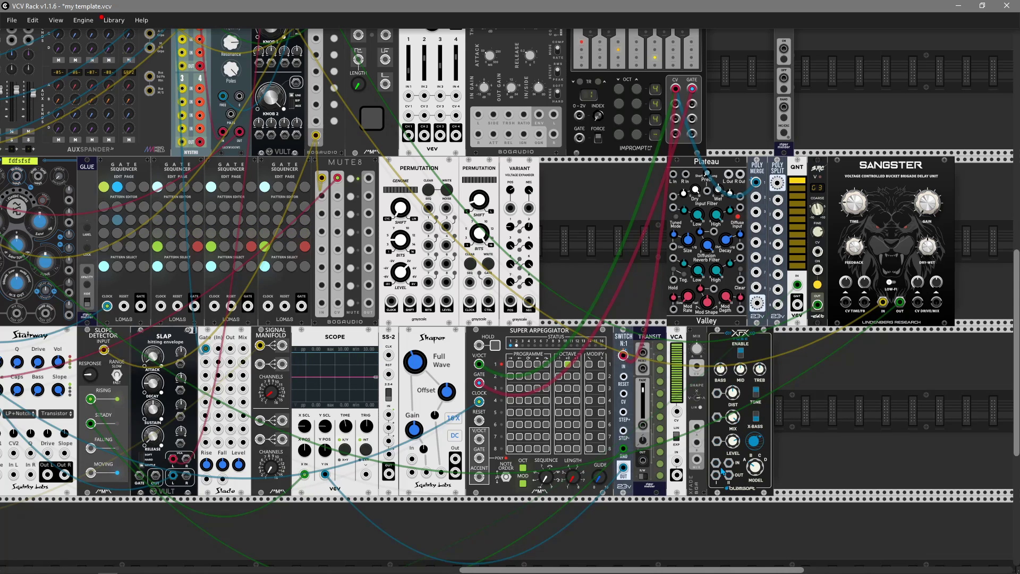
drag(717, 462, 296, 123)
scroll(217, 49, up, 5)
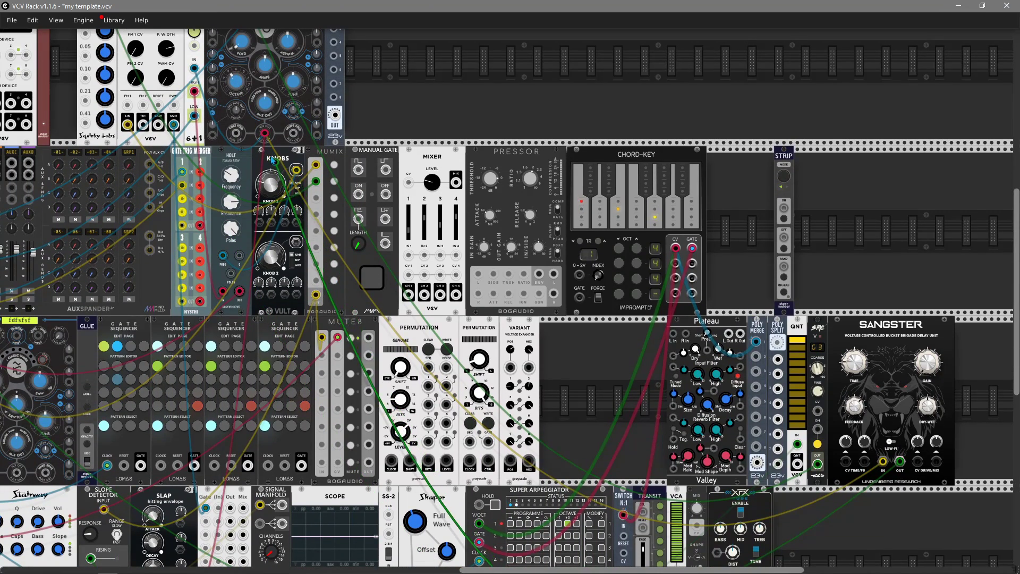
scroll(584, 370, left, 9)
scroll(584, 370, down, 2)
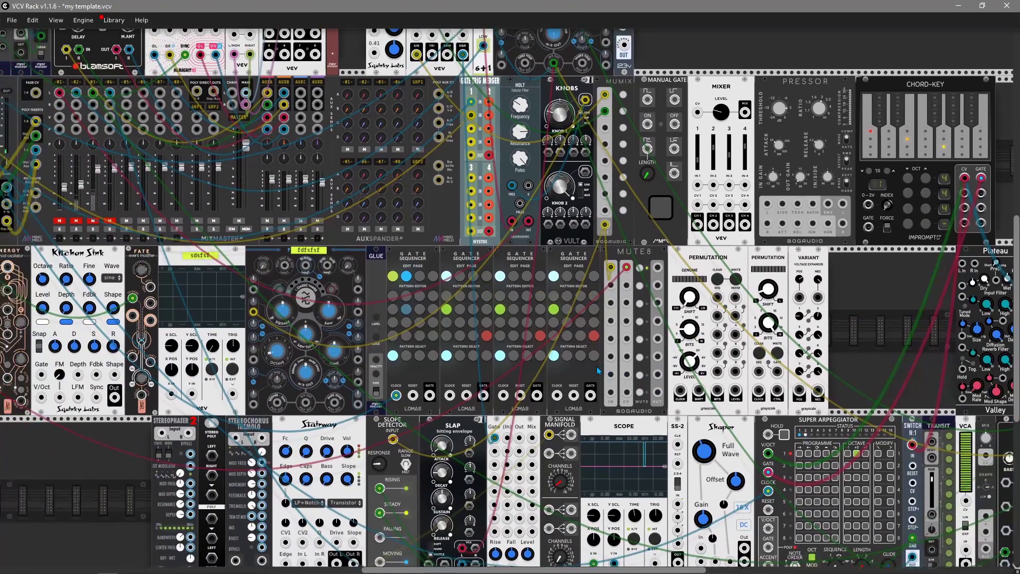
scroll(132, 109, right, 3)
scroll(132, 109, down, 2)
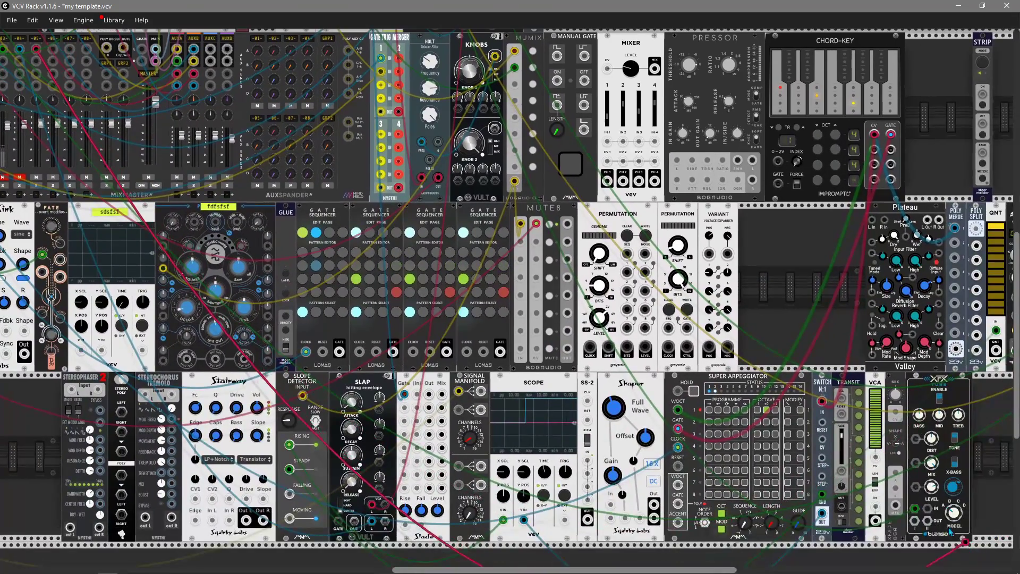
drag(919, 523, 917, 521)
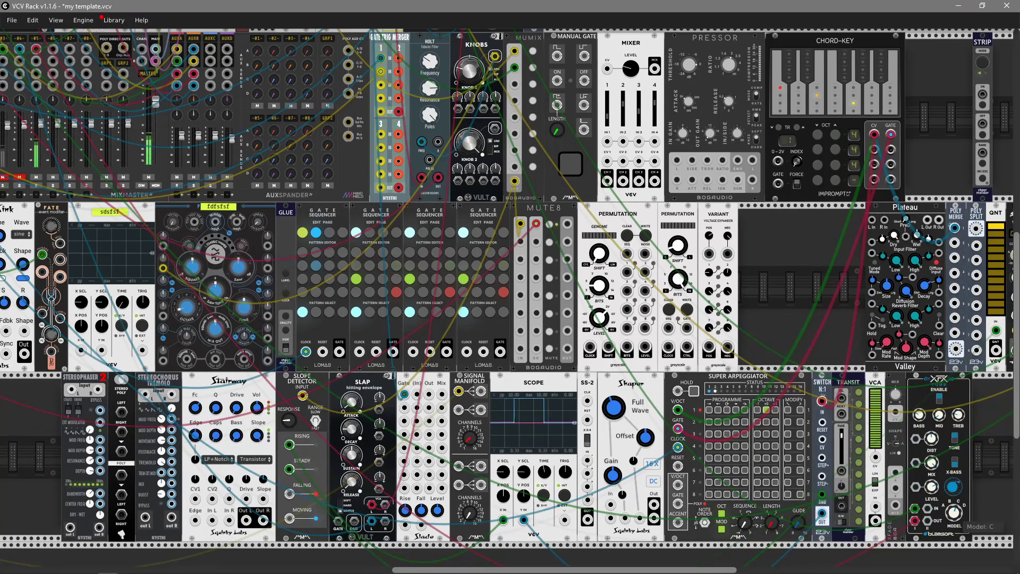
- Set the XFX's Model to A and check the signal at the MixMaster
drag(954, 513, 954, 508)
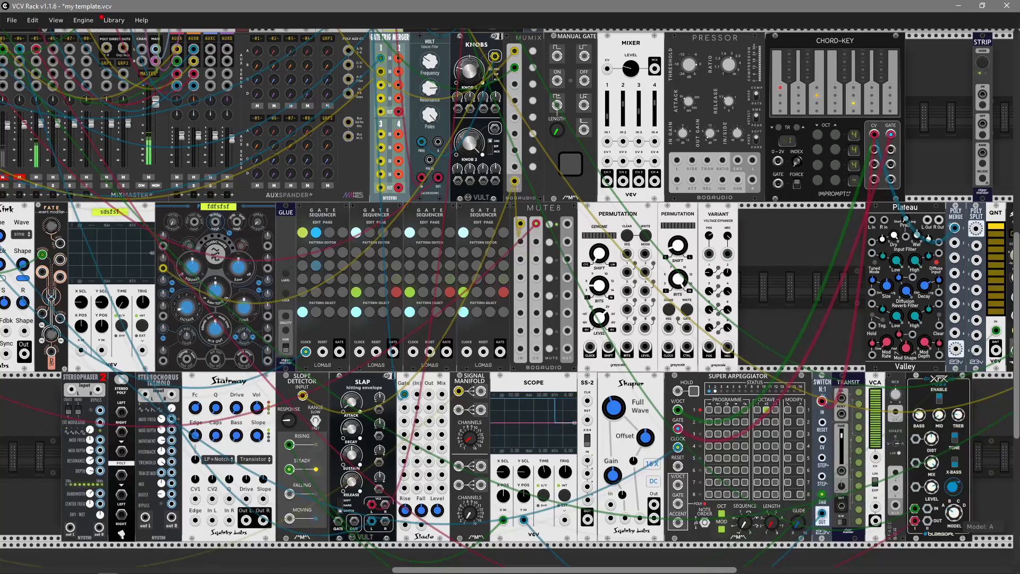
scroll(831, 425, right, 5)
scroll(787, 398, left, 8)
scroll(786, 398, up, 1)
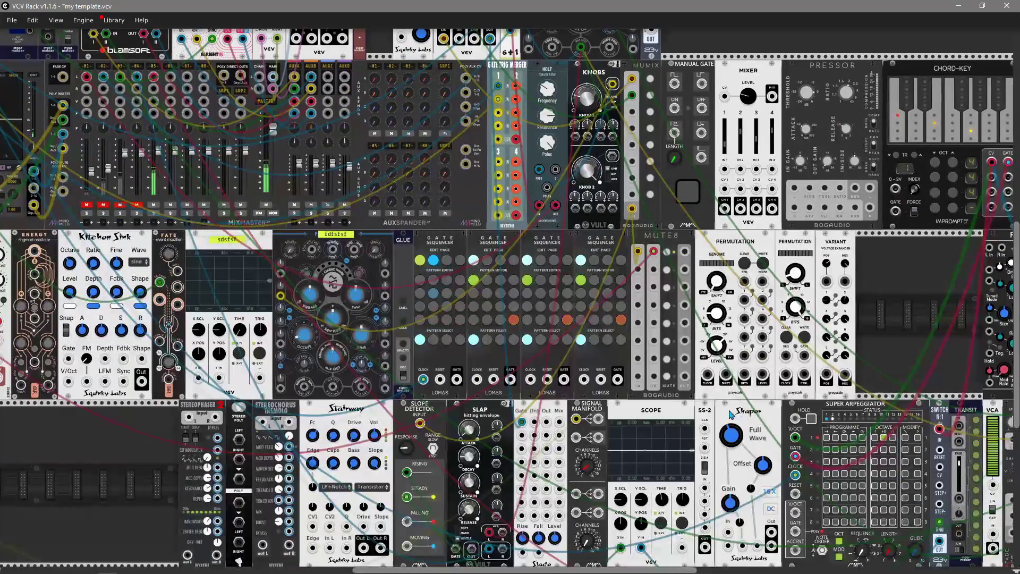
- Add an (H)ATS module directly after the XFX in the lower row
scroll(755, 382, right, 13)
scroll(756, 381, down, 3)
right_click(819, 409)
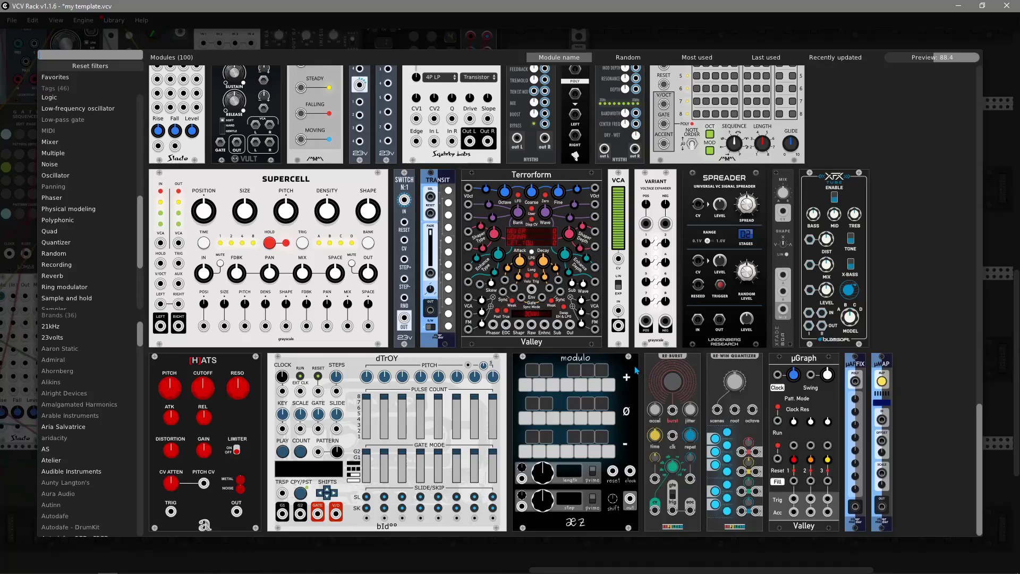
drag(239, 426, 573, 298)
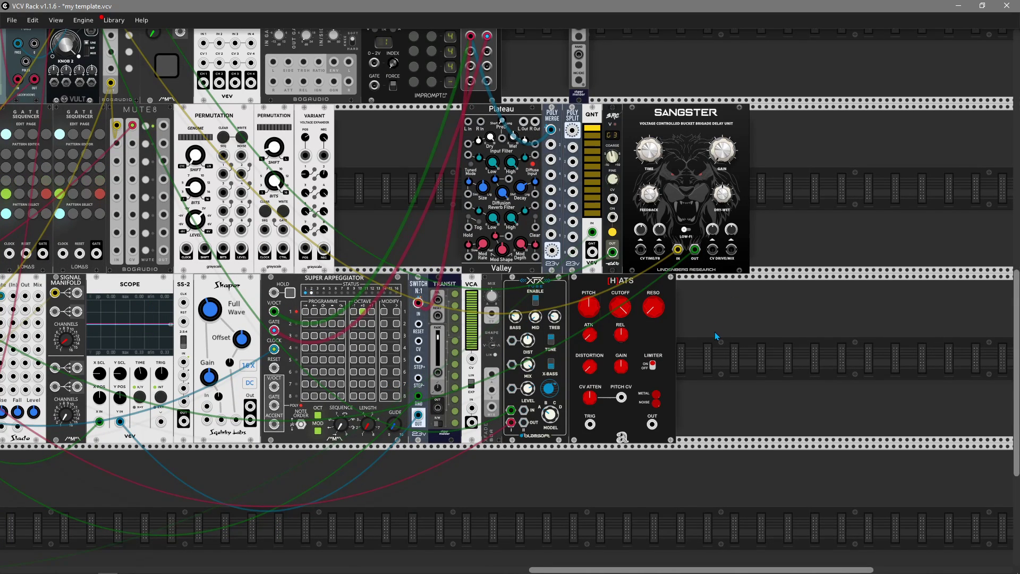
- Add a Bidoo dTrOY sequencer directly after the (H)ATS
scroll(716, 332, left, 2)
scroll(716, 332, up, 1)
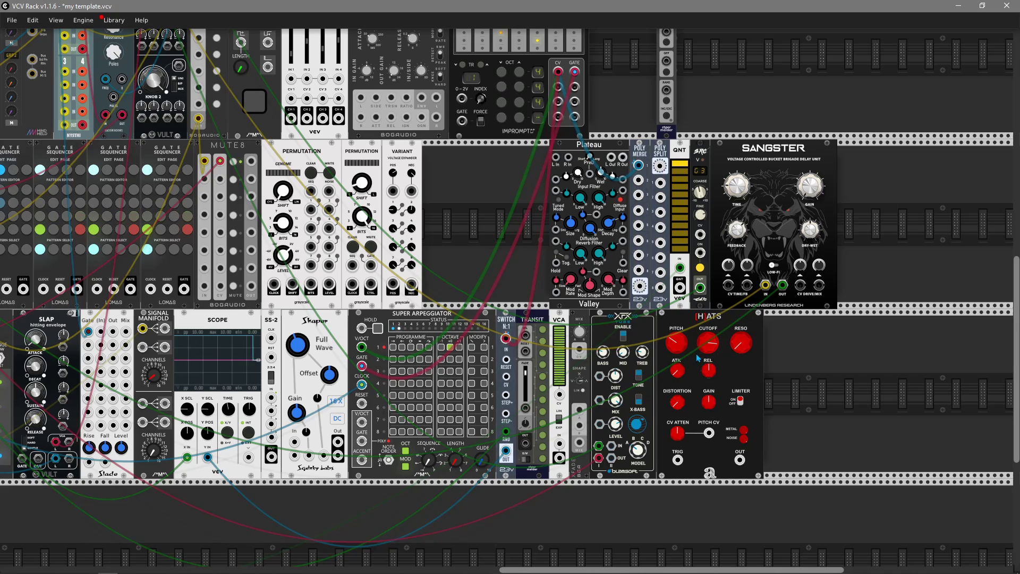
drag(797, 392, 615, 383)
right_click(631, 381)
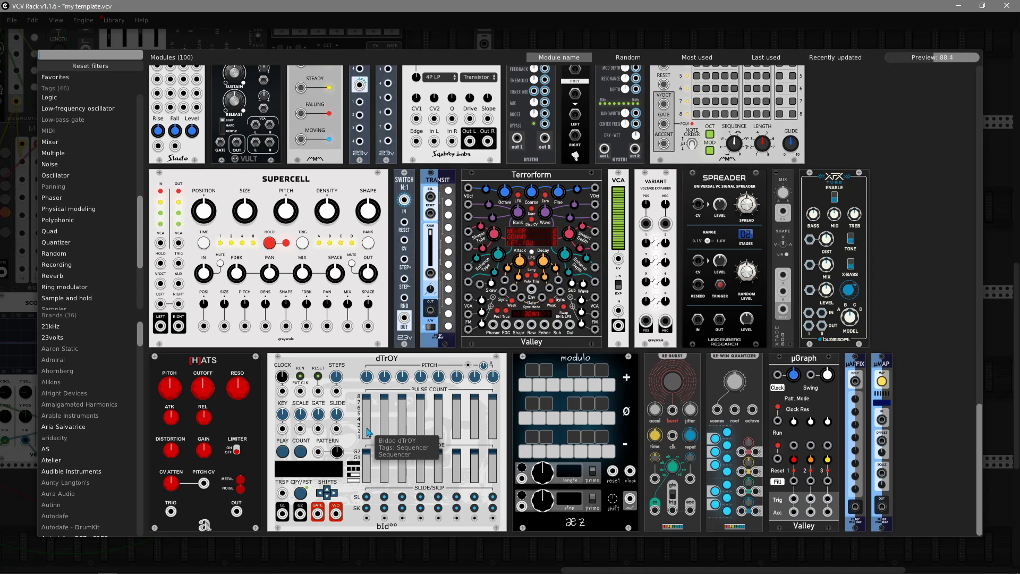
click(374, 427)
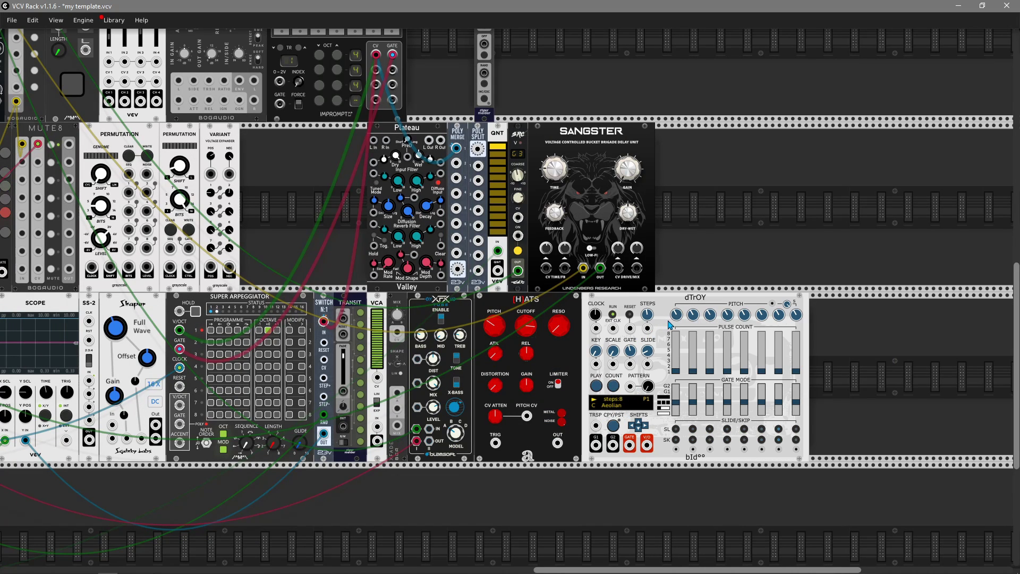
- Raise the dTrOY's pulse counts for steps 1 and 3, toggle slide on steps 2 and 3, and view its module options
mouse_move(676, 370)
mouse_down()
mouse_move(675, 355)
mouse_move(710, 355)
mouse_up()
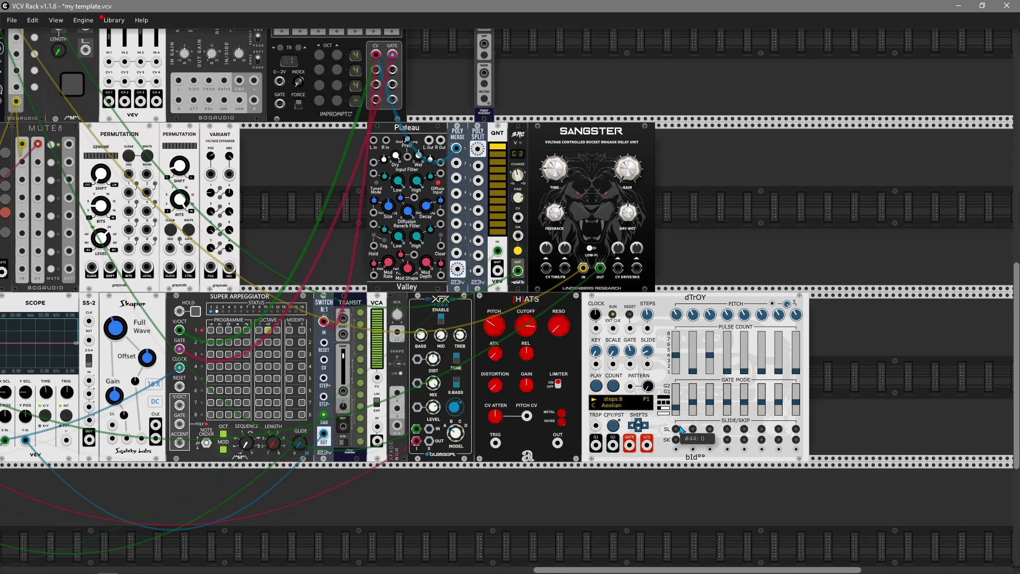
click(693, 430)
click(711, 429)
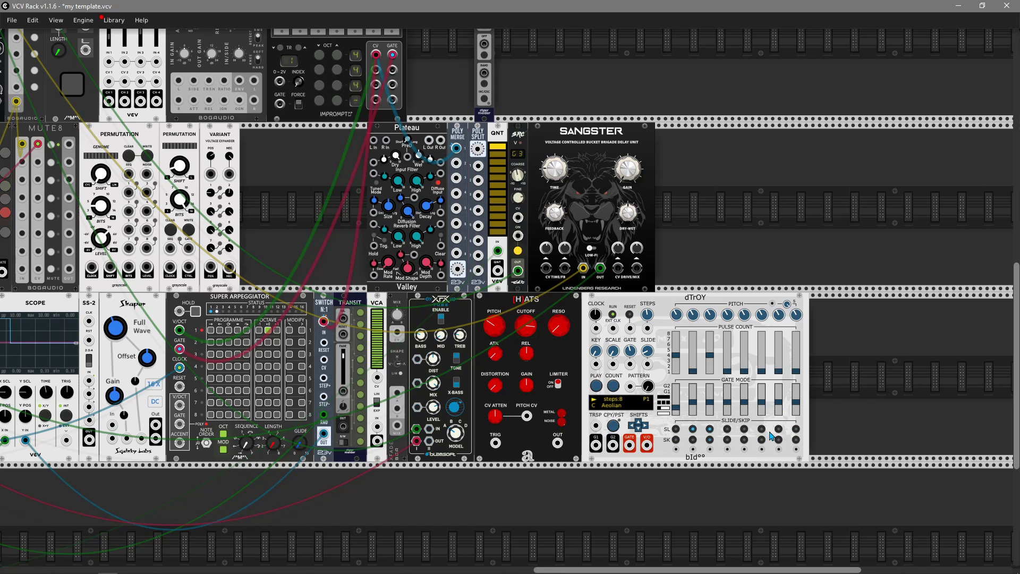
right_click(663, 295)
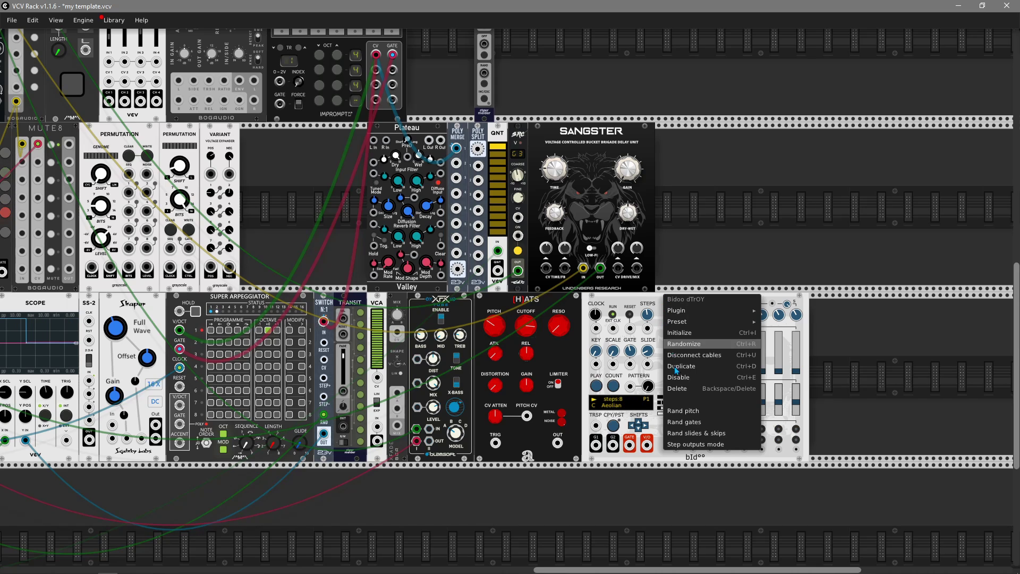
click(734, 244)
- Add a modulo sequencer directly after the SANGSTER
scroll(626, 297, up, 2)
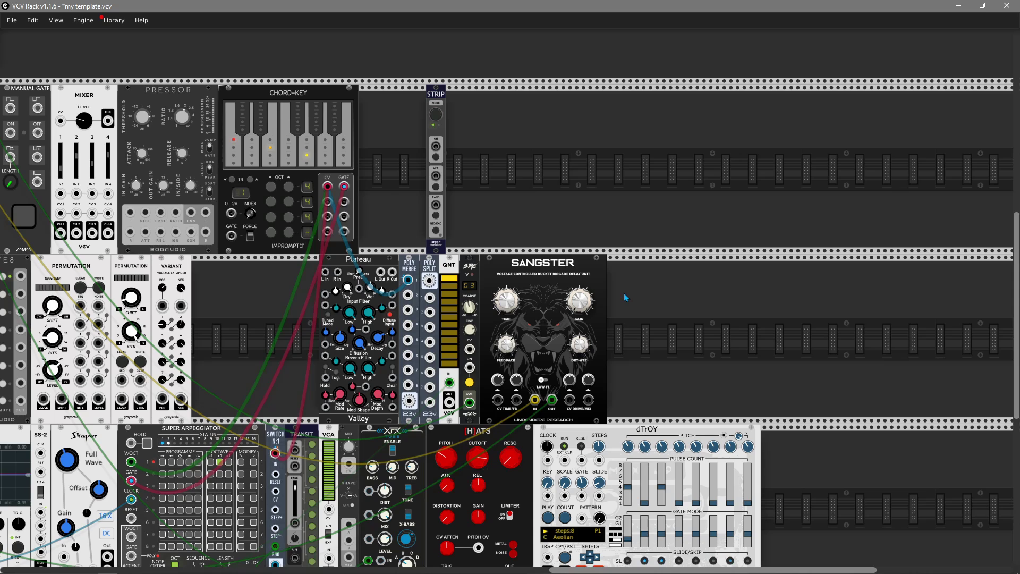
right_click(659, 331)
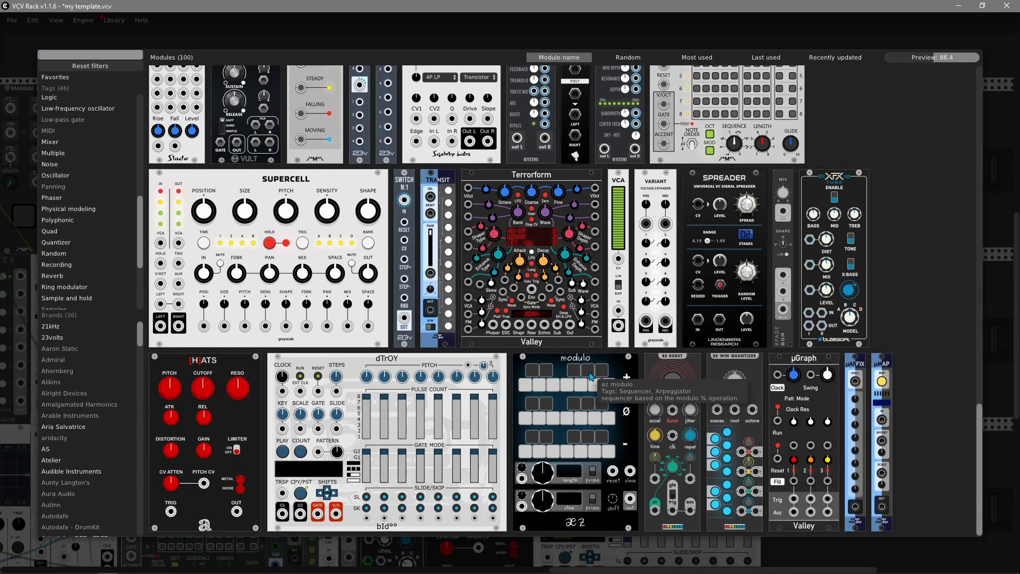
click(647, 360)
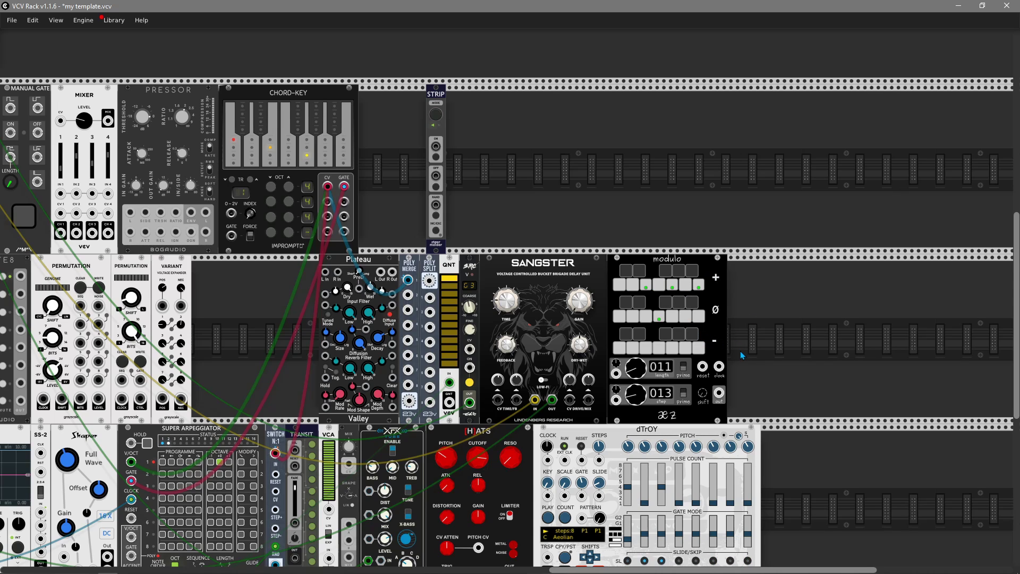
- Patch a clock signal into the modulo's clock input and set its length to 007 and step to 017
drag(718, 367, 301, 136)
scroll(859, 333, right, 20)
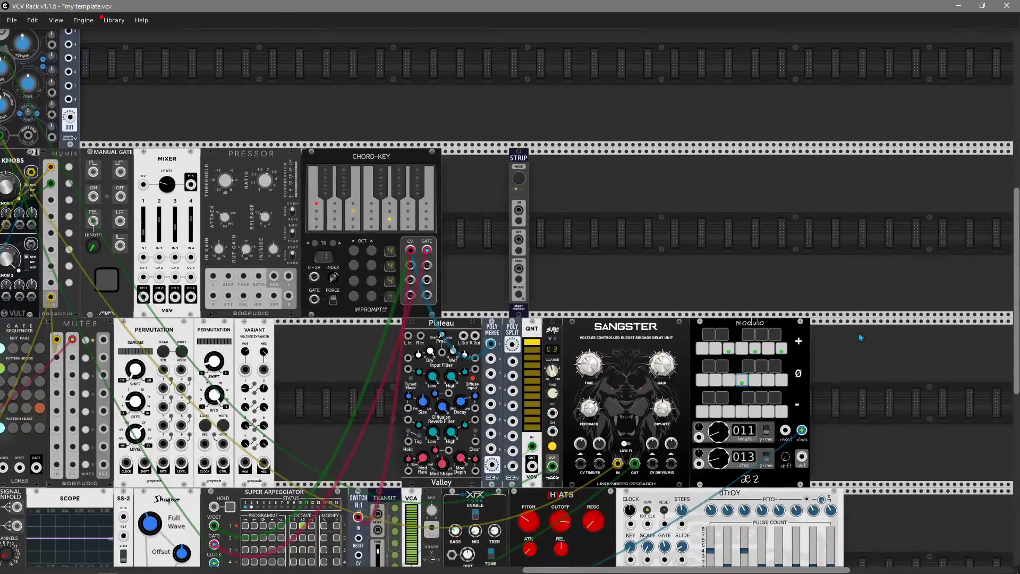
scroll(854, 400, down, 2)
scroll(854, 400, right, 2)
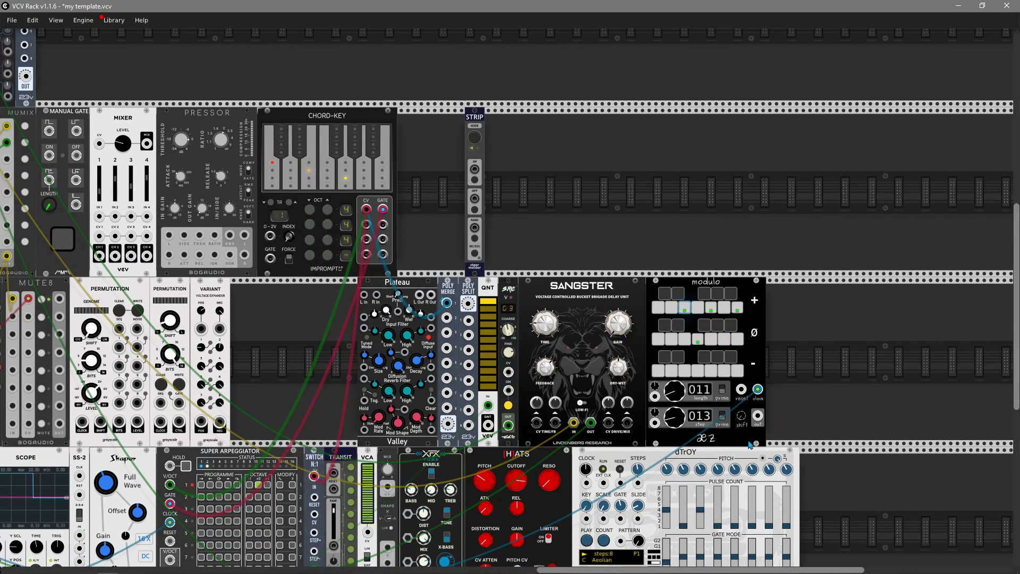
drag(740, 414, 740, 410)
drag(675, 391, 675, 375)
- Add a RE-BURST directly after the modulo and move the modulo's clock cable to the RE-BURST's clk input
right_click(849, 455)
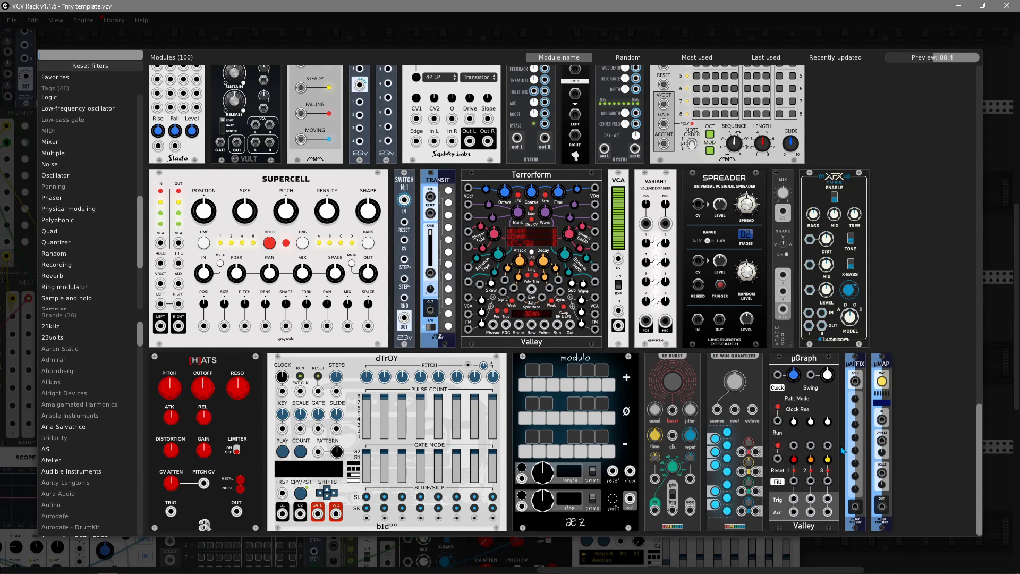
click(672, 431)
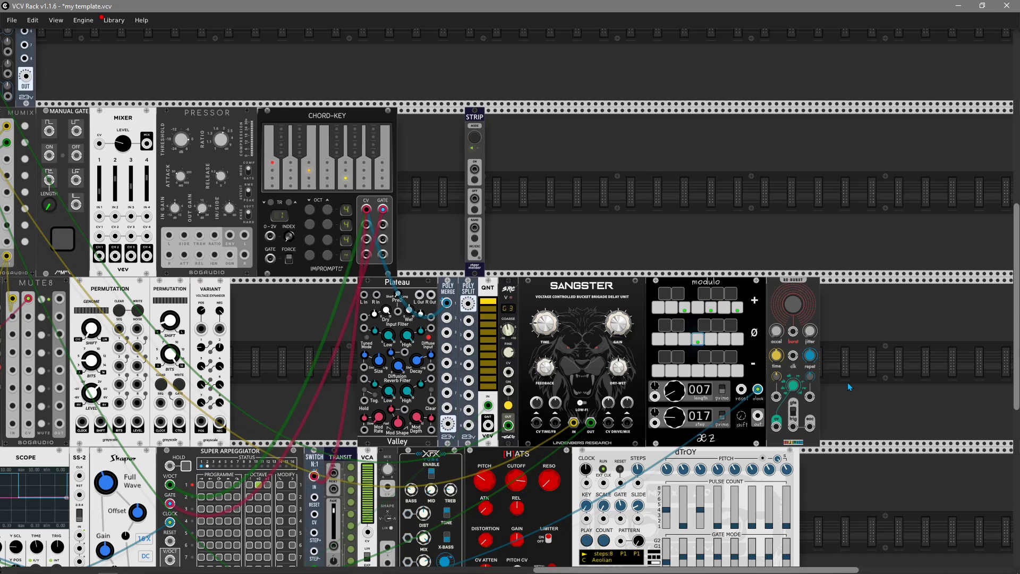
drag(759, 394, 793, 355)
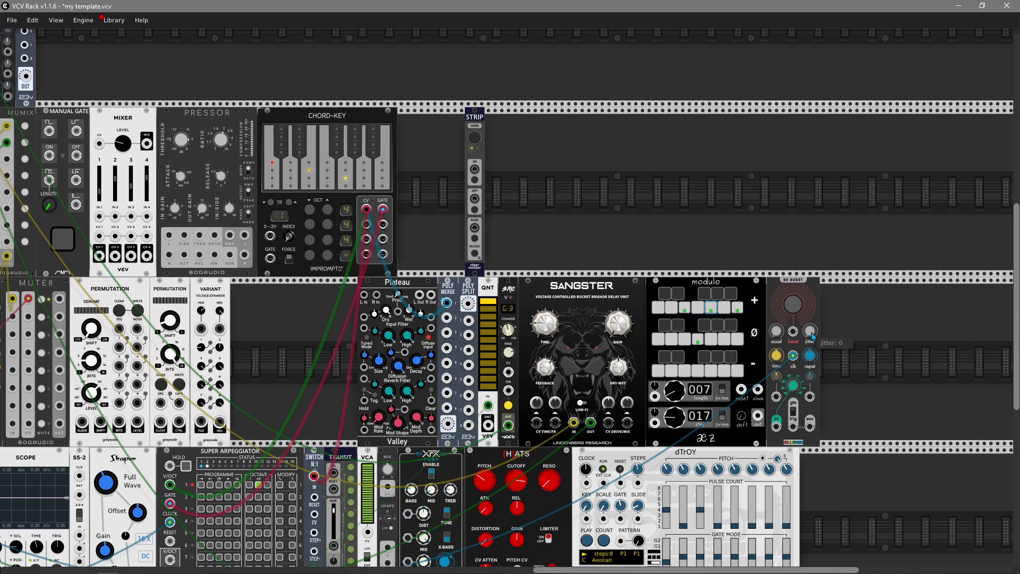
- Add a RE-WIN QUANTIZER directly after the RE-BURST and toggle several of its scale notes
right_click(886, 419)
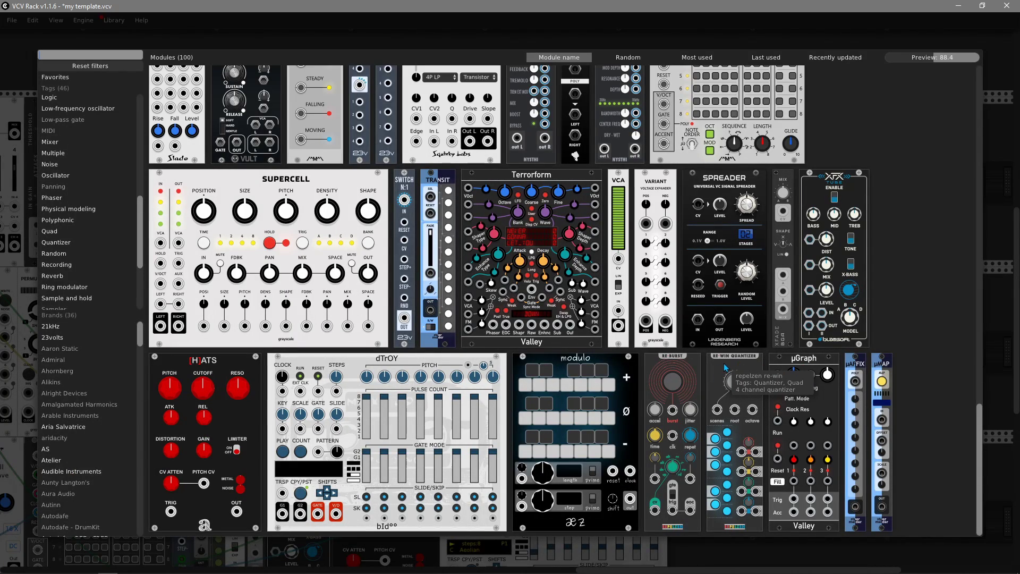
click(724, 363)
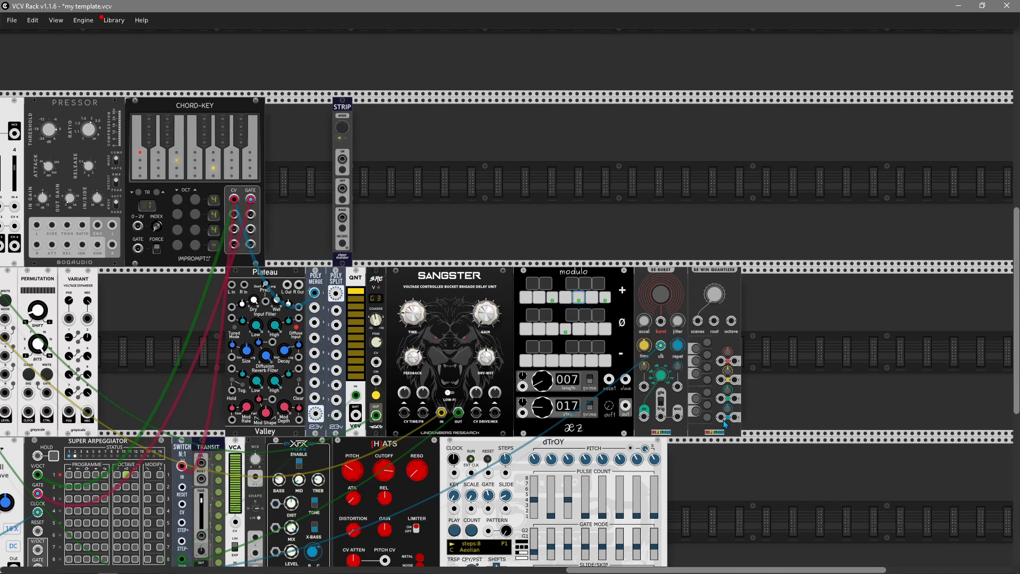
click(707, 417)
click(707, 393)
click(707, 380)
scroll(792, 374, down, 1)
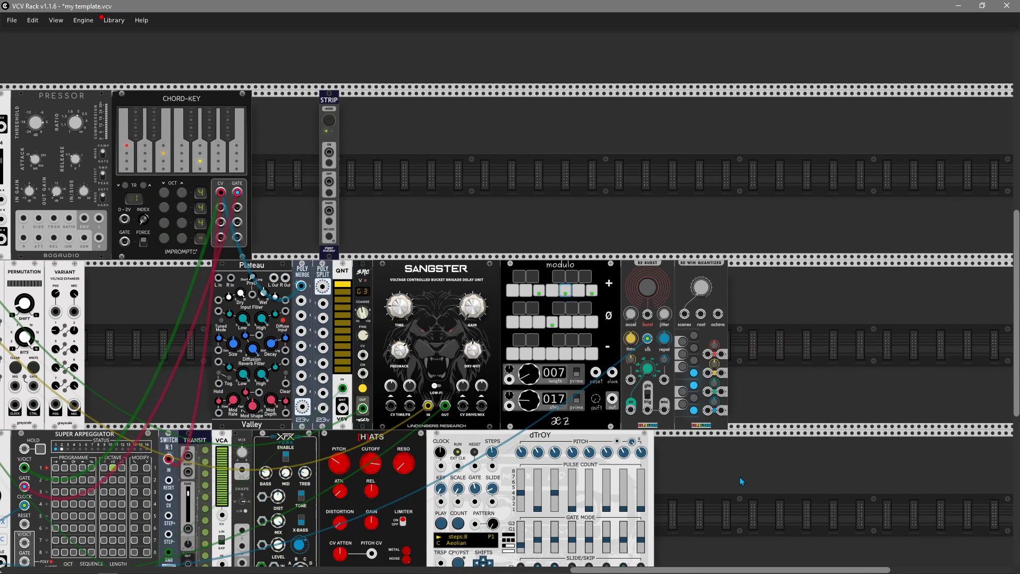
- Add a Valley µGraph directly after the dTrOY
right_click(741, 438)
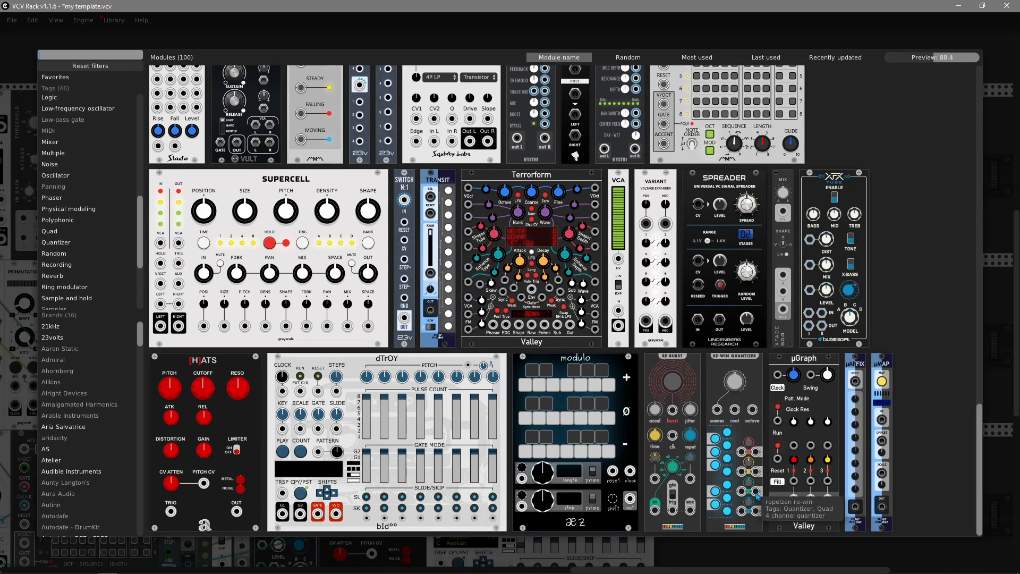
click(829, 446)
scroll(741, 457, down, 5)
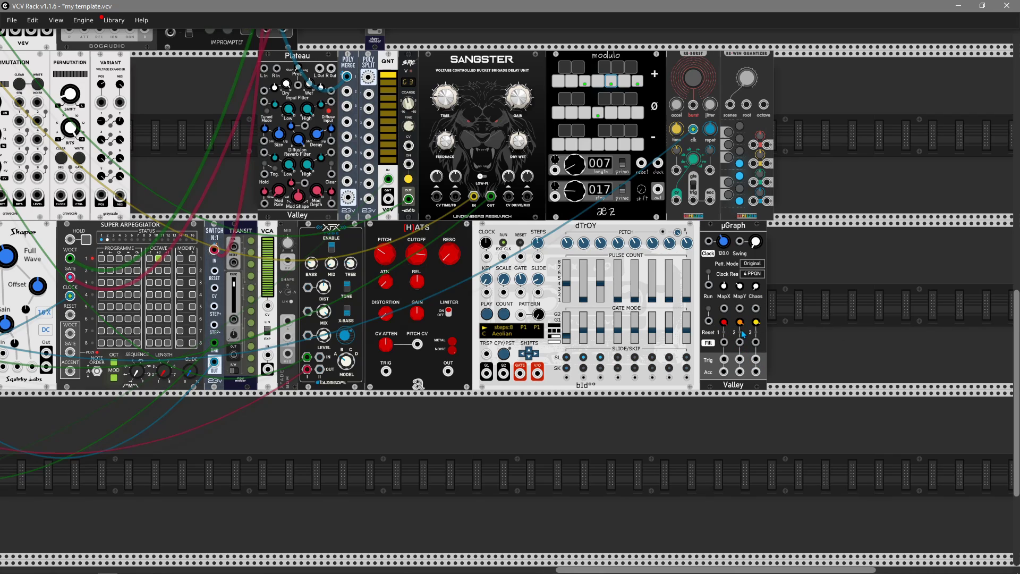
- Add a µAFFIX directly after the µGraph and set its knob mode to Octave
right_click(830, 343)
key(Escape)
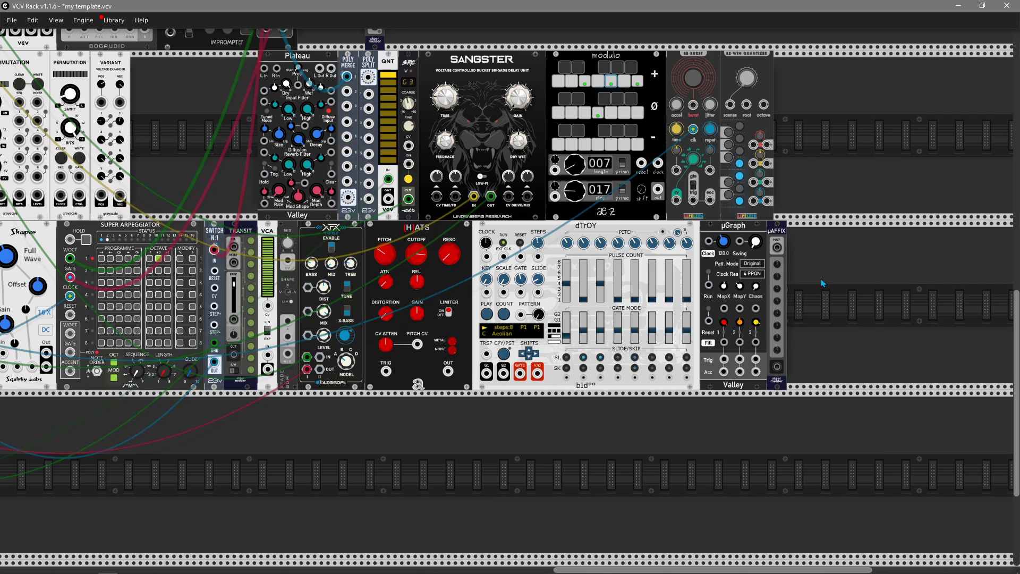
right_click(777, 240)
mouse_move(852, 373)
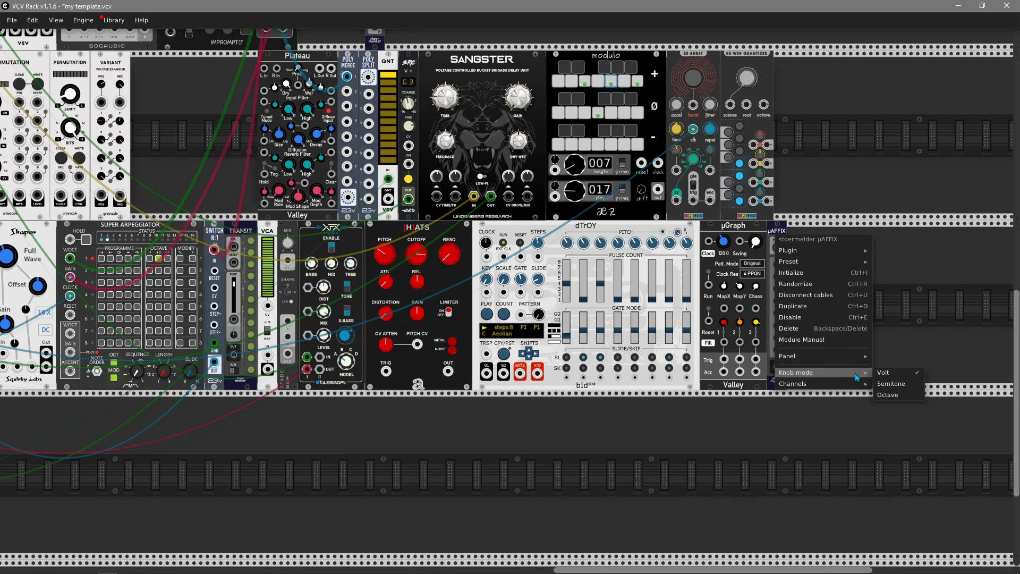
click(888, 395)
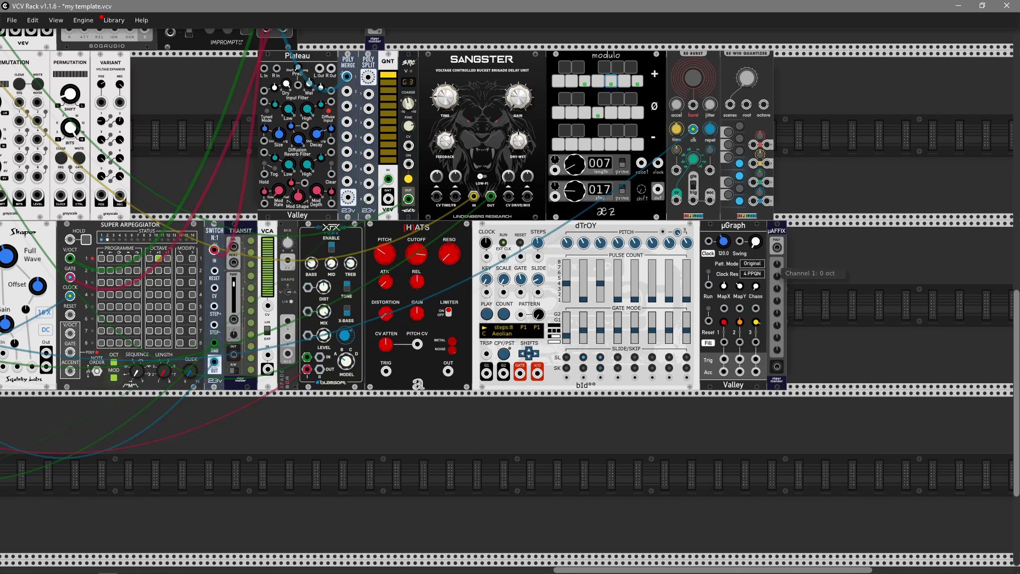
- Connect the µAFFIX's input to the CHORD-KEY's CV output, set Channel 2 to -1 oct and view the panel options
drag(778, 290, 333, 300)
drag(398, 290, 442, 151)
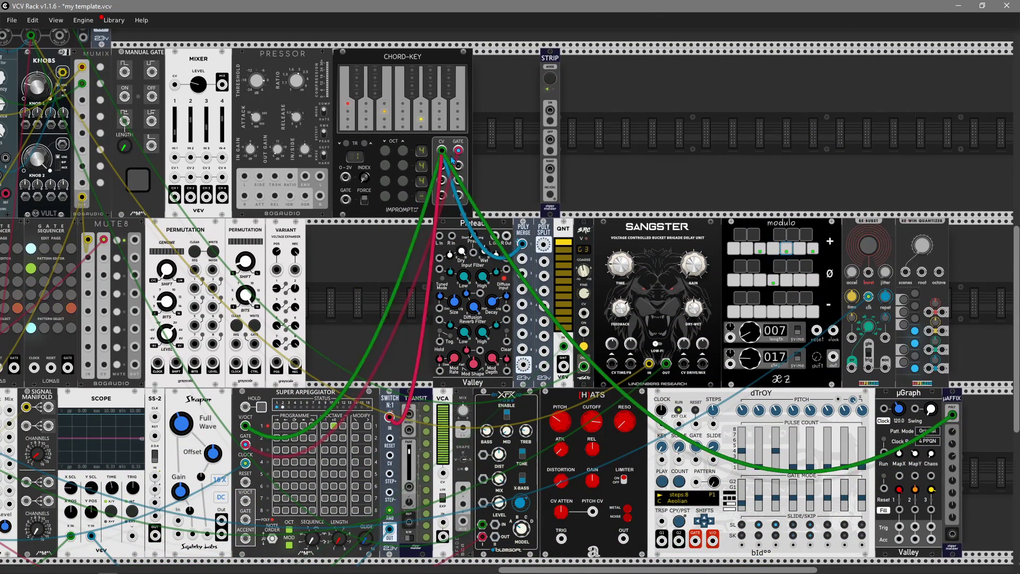
drag(981, 449, 949, 425)
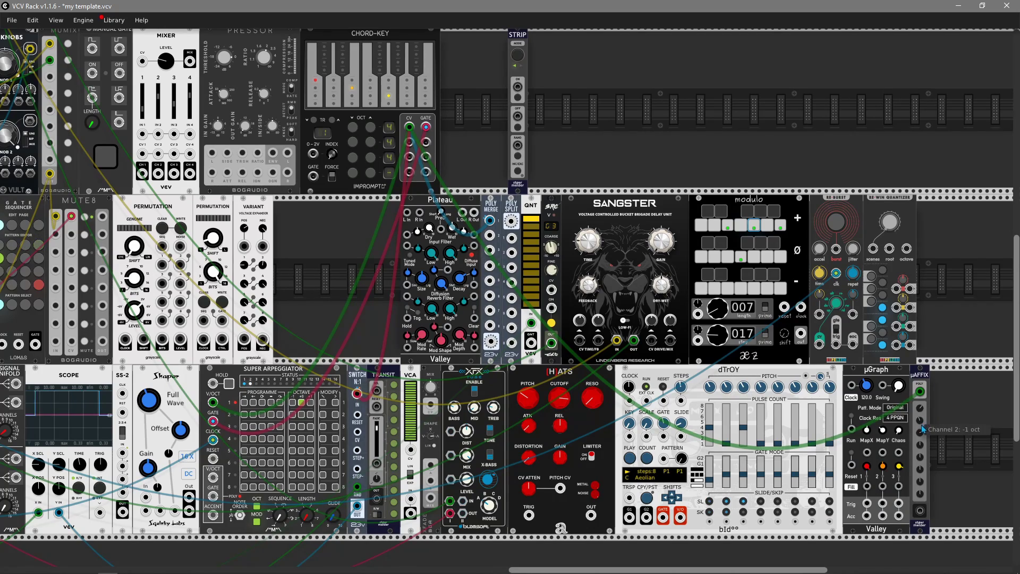
mouse_move(921, 434)
right_click(921, 383)
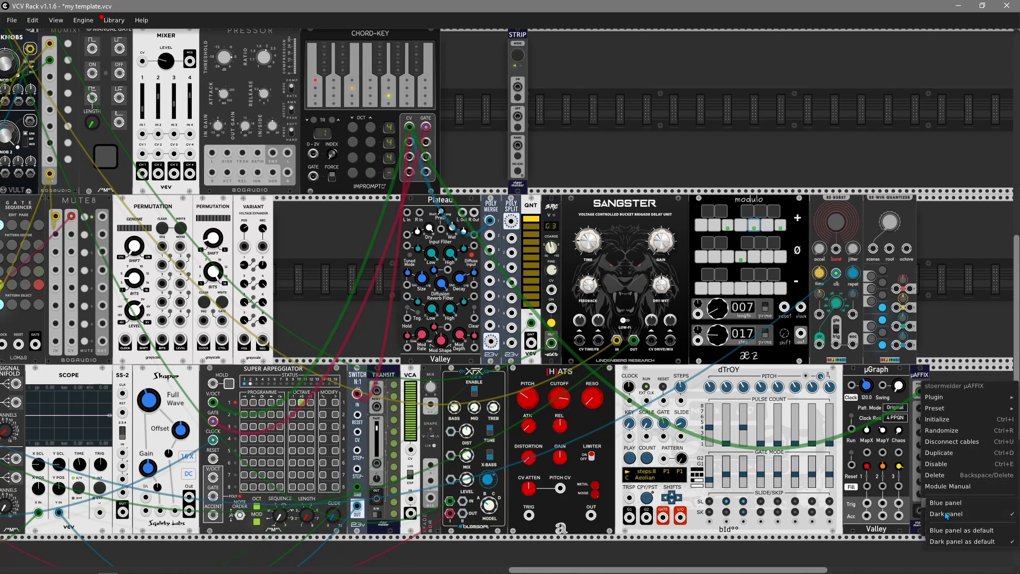
click(934, 305)
- Add a µMAP directly after the µAFFIX and map it to the SANGSTER's Gain knob
drag(947, 431, 849, 407)
right_click(849, 407)
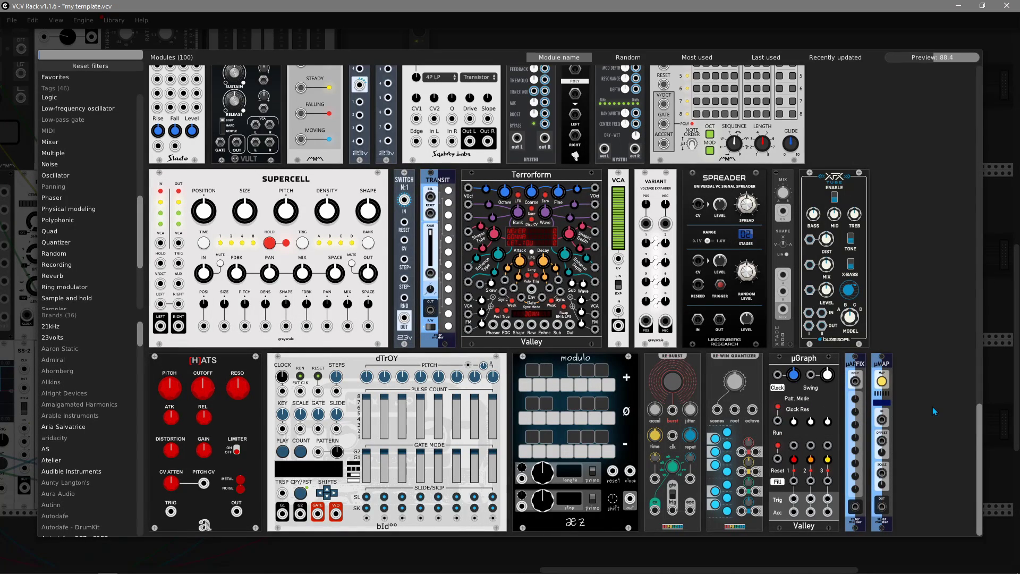
click(933, 407)
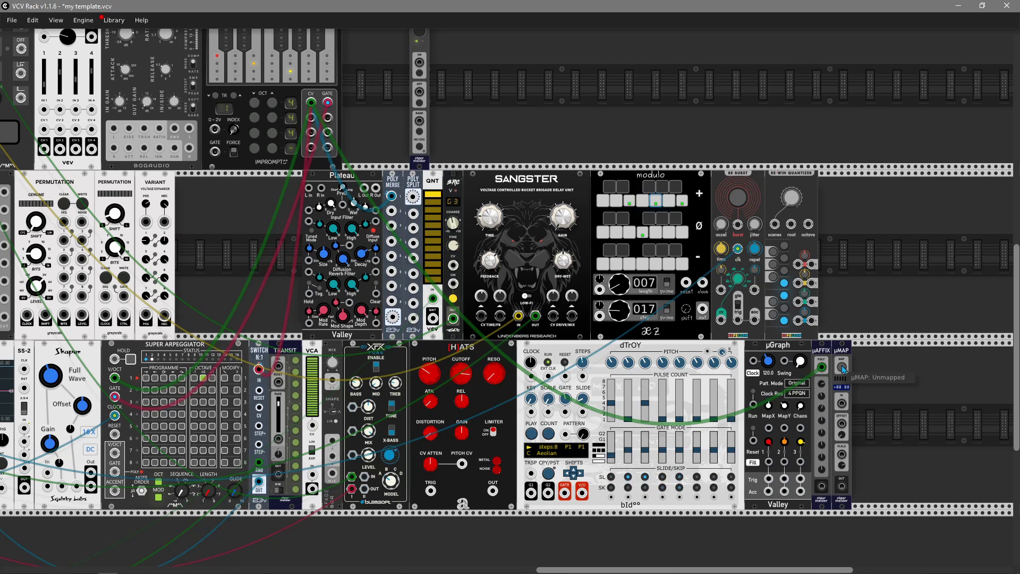
click(842, 367)
click(564, 219)
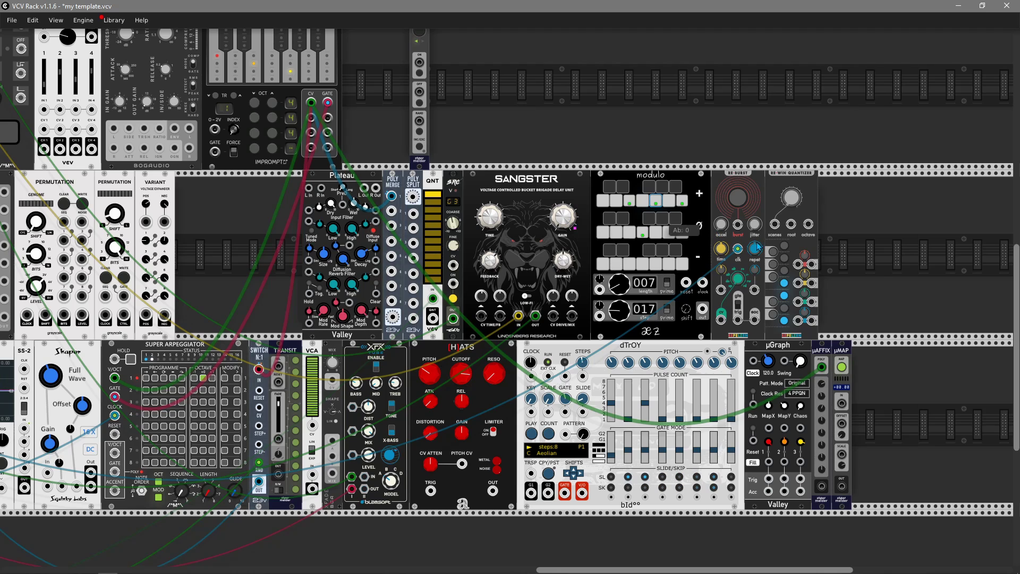
- Patch a modulation signal into the µMAP, view its module options and check the SANGSTER's mapped Gain knob
drag(842, 404, 640, 213)
drag(541, 244, 897, 383)
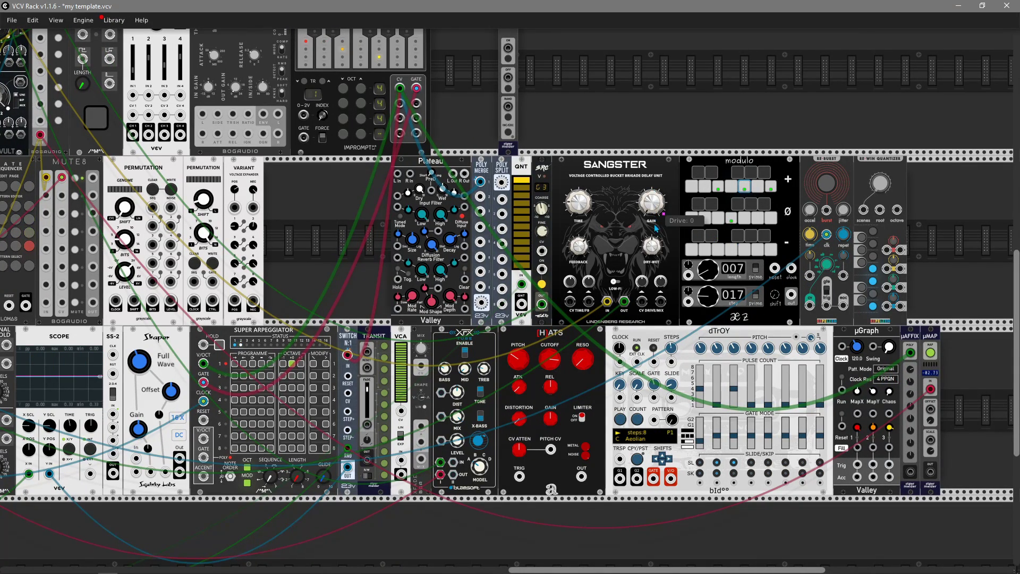
right_click(934, 340)
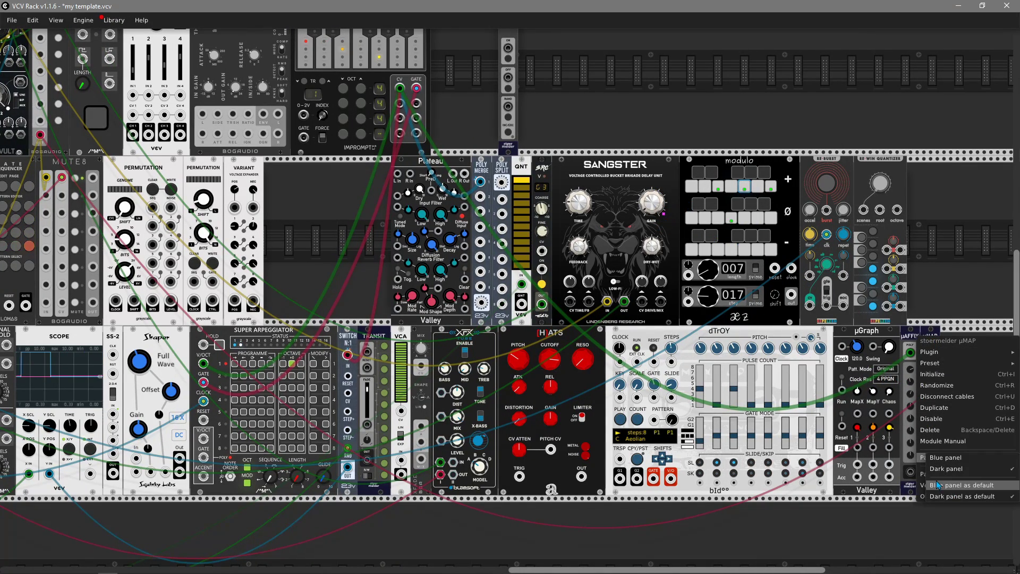
click(922, 477)
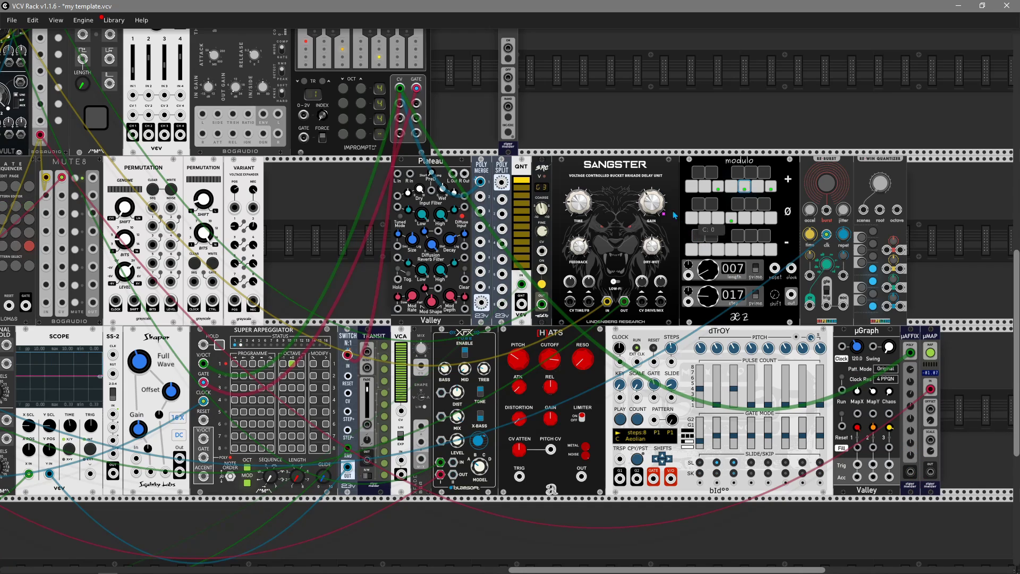
mouse_move(654, 202)
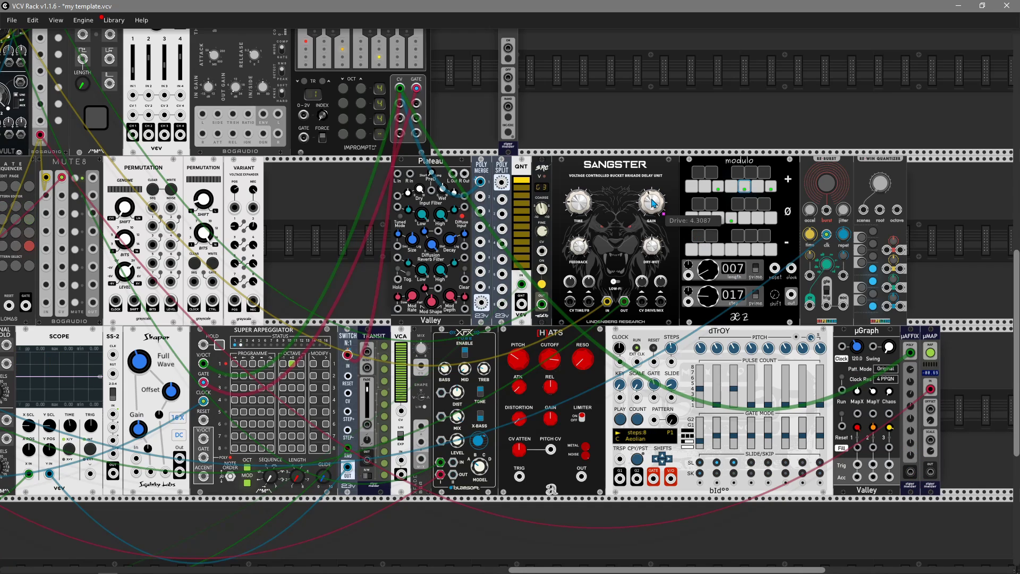
scroll(960, 402, up, 2)
scroll(960, 402, right, 2)
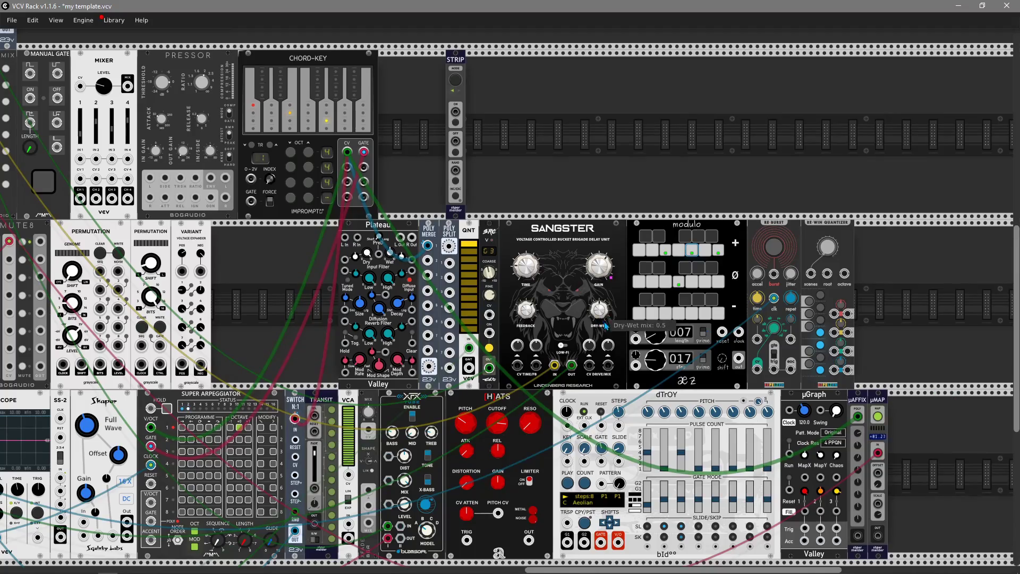
scroll(625, 319, left, 10)
scroll(625, 319, up, 2)
ctrl+scroll(624, 319, down, 3)
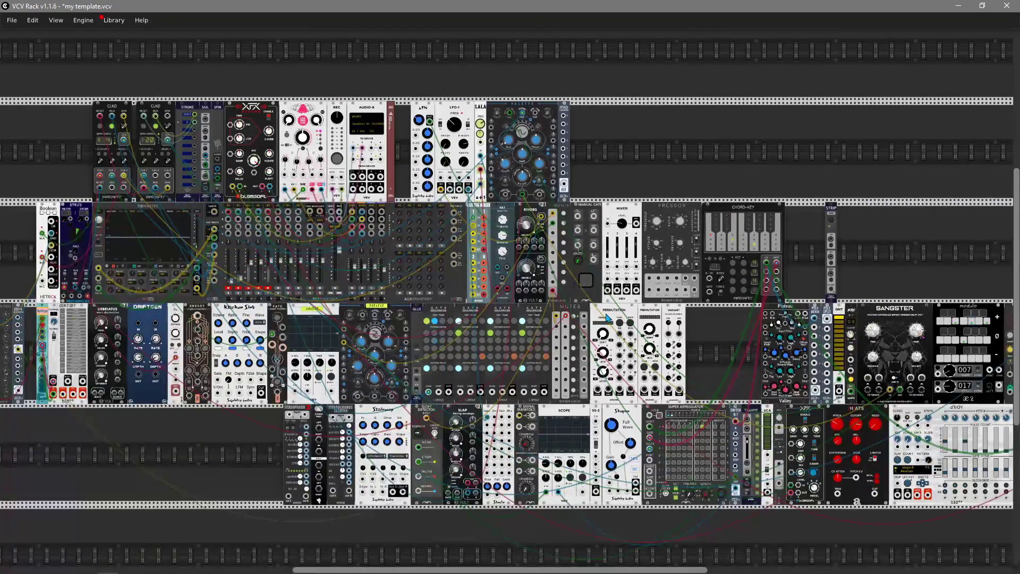